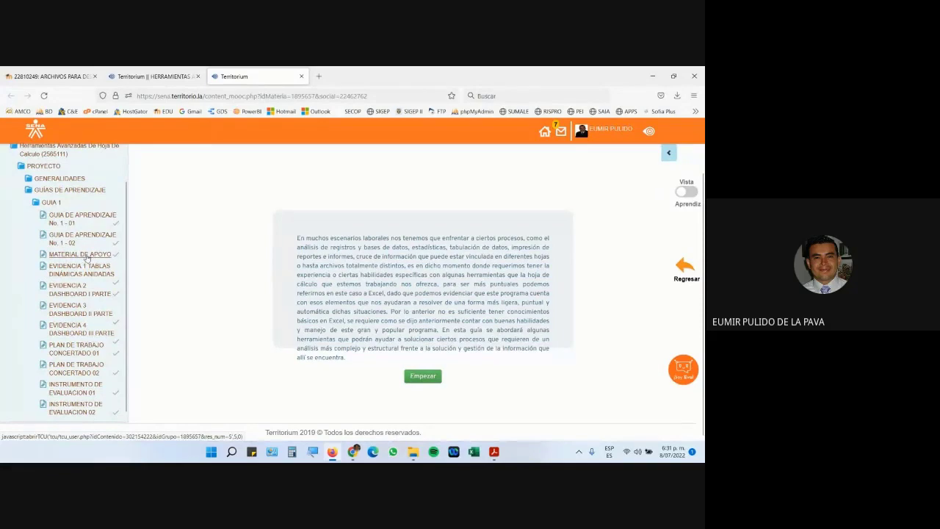
Step: Open the MATERIAL DE APOYO page of GUIA 1, admit the waiting participant in Google Meet, and return to the page's file list
left_click(87, 257)
mouse_move(353, 450)
left_click(308, 400)
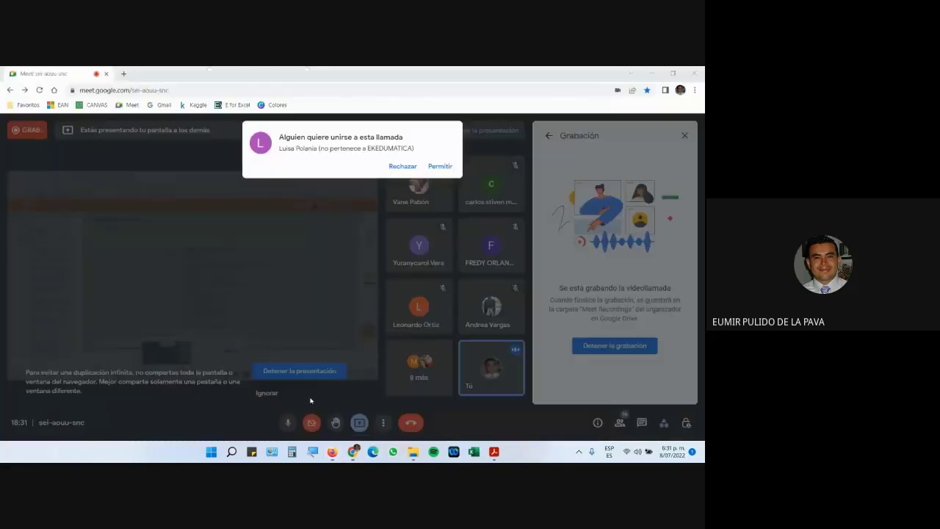
left_click(427, 169)
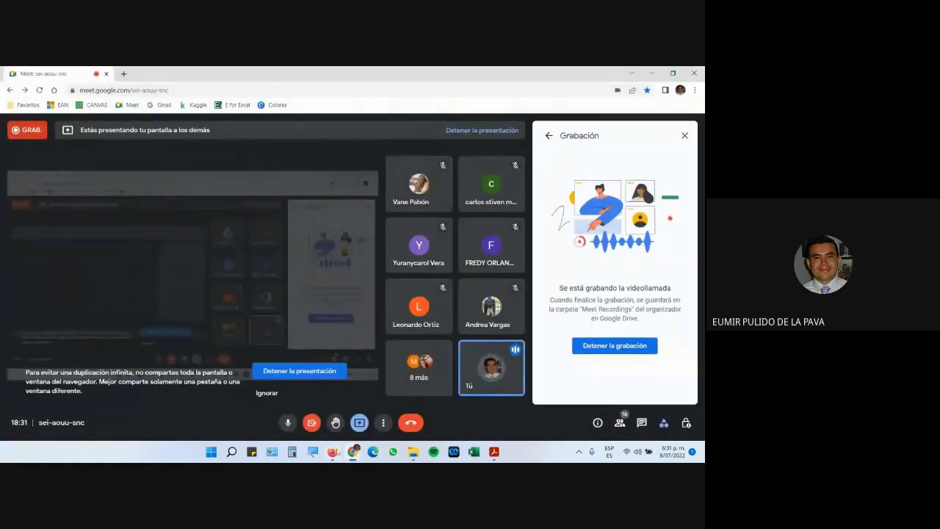
key("alt+Tab")
scroll(419, 280, "down", 3)
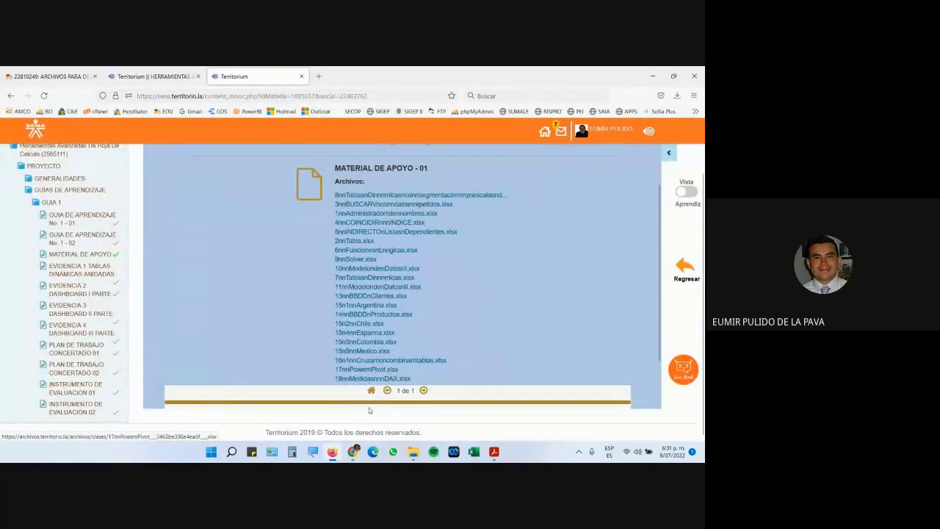
Step: Switch to Google Meet and admit the people waiting to join the call
left_click(309, 400)
left_click(448, 211)
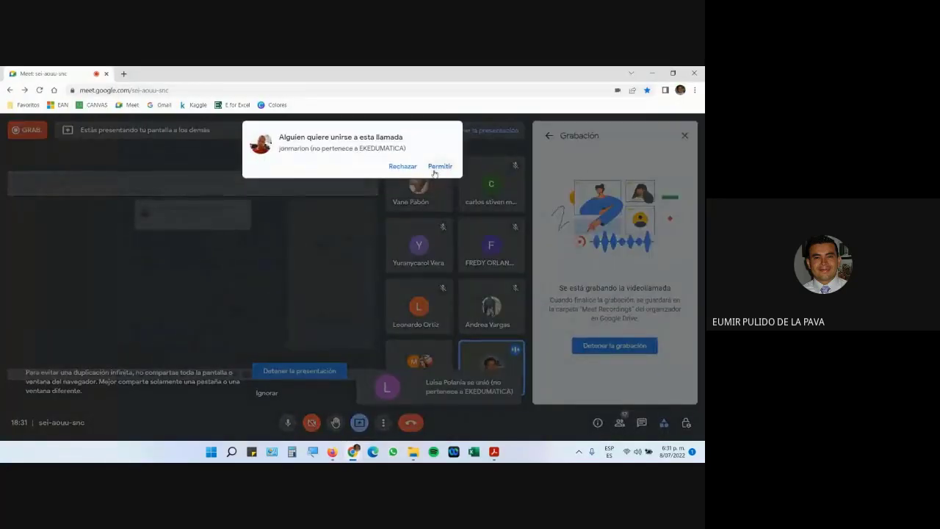
left_click(435, 168)
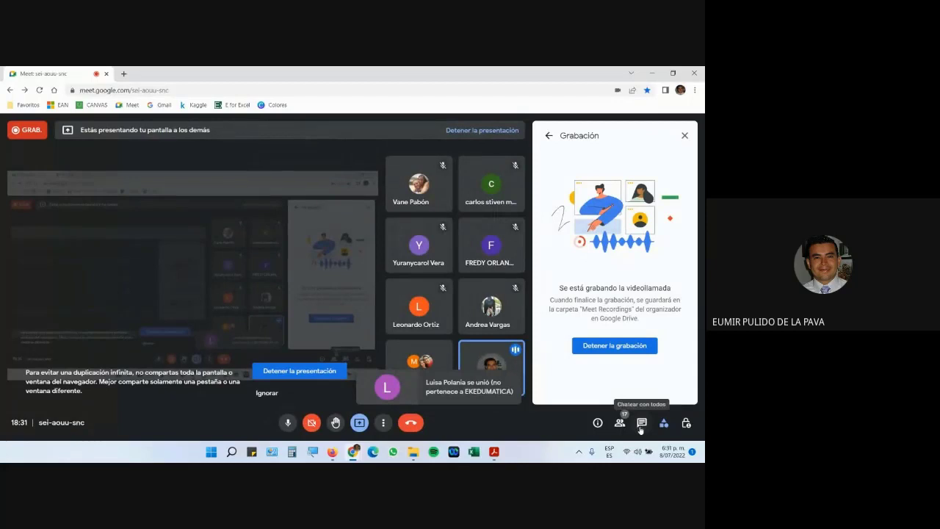
left_click(329, 450)
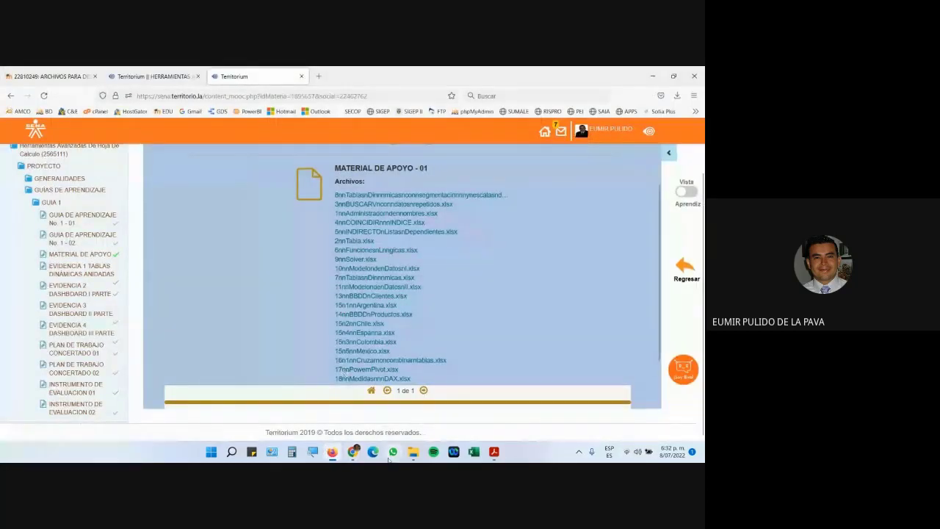
mouse_move(352, 451)
left_click(336, 418)
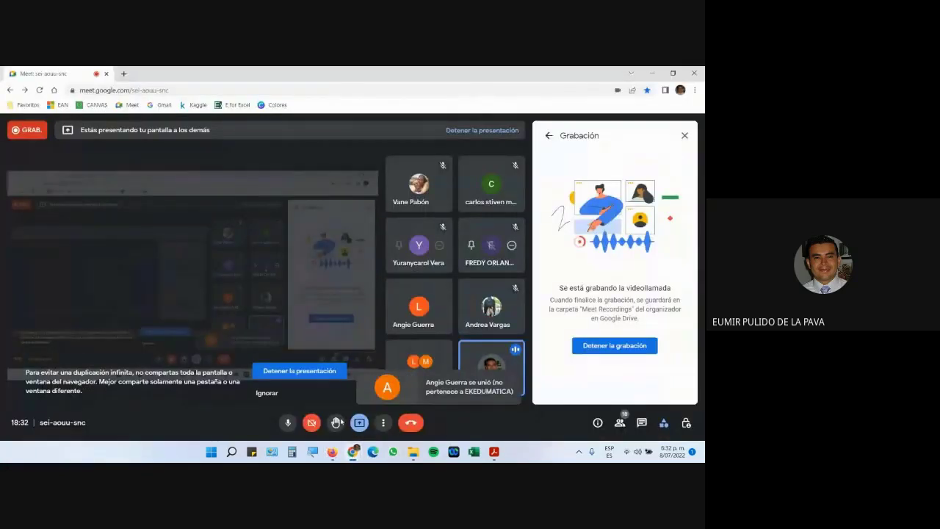
Step: Switch to the learning guide PDF in Acrobat Reader and highlight the file name "11. Modelo de Datos II.xlsx"
left_click(493, 451)
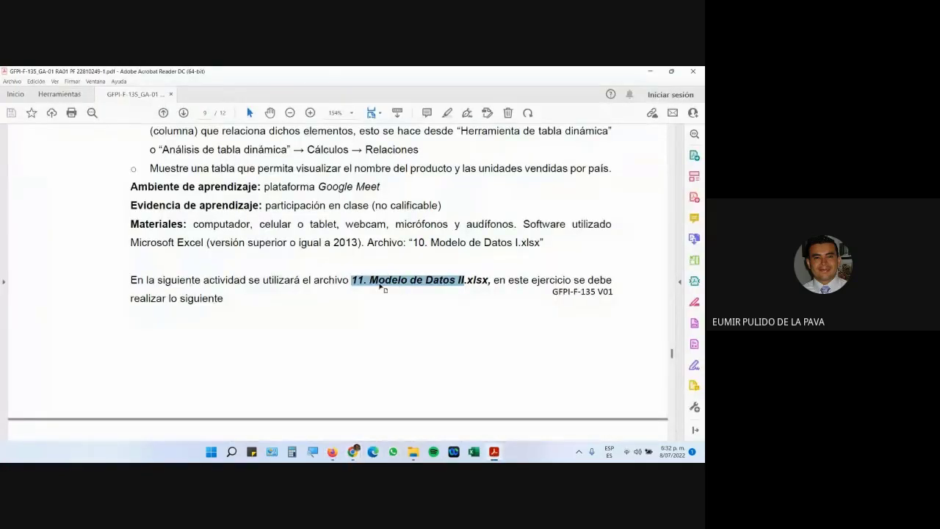
left_click_drag(351, 280, 489, 281)
scroll(512, 333, "down", 1)
Step: Return to the Google Meet call and let in the next participant asking to join
mouse_move(353, 451)
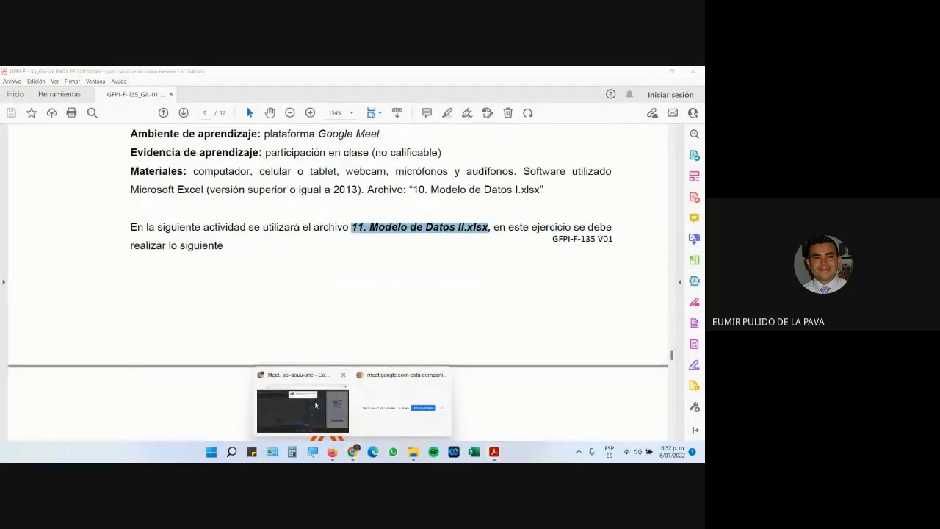
left_click(304, 398)
left_click(430, 232)
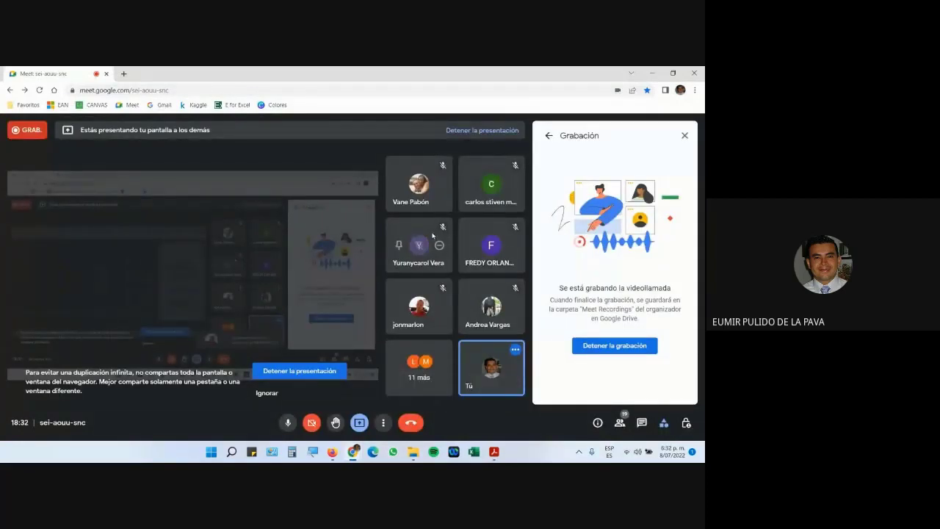
Step: Open the desktop workbook "11. Modelo de Datos II" in Excel, admitting another Meet participant while it loads, and enable editing
key("super+d")
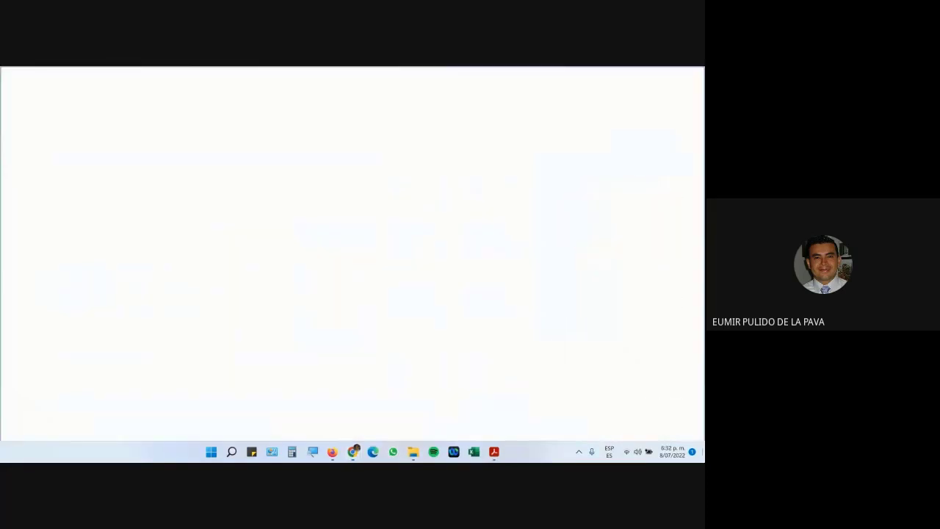
double_click(31, 378)
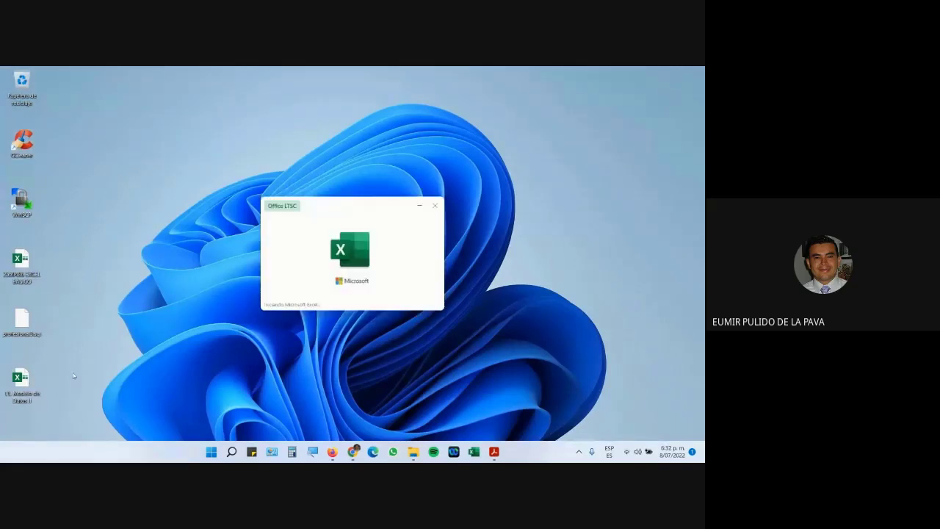
mouse_move(362, 450)
left_click(301, 400)
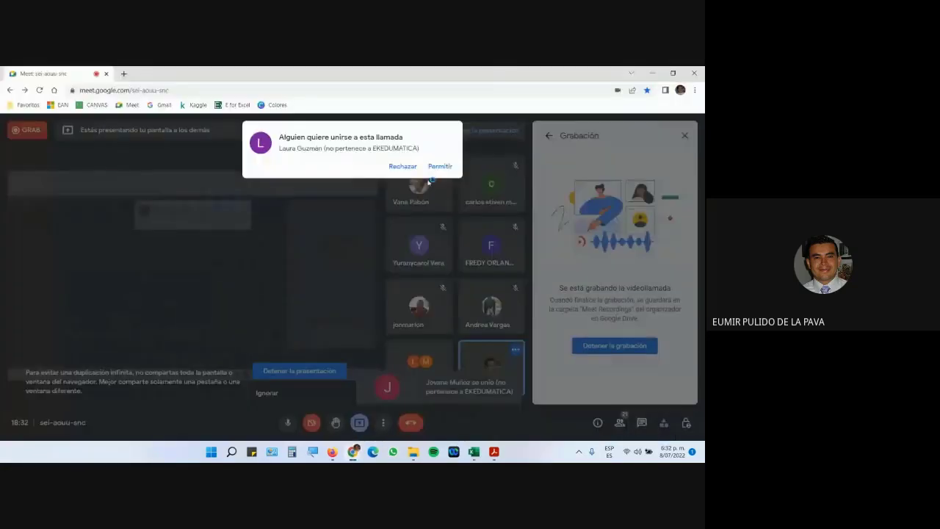
left_click(434, 169)
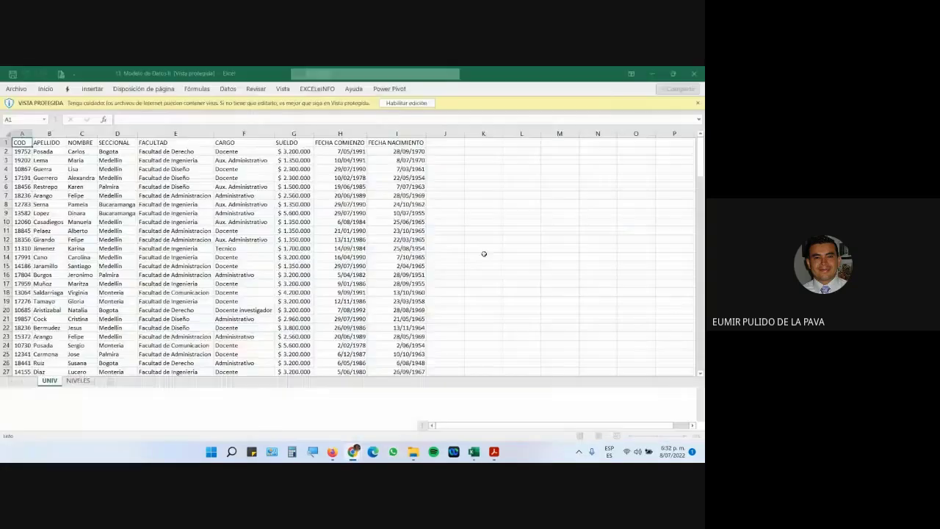
left_click(412, 103)
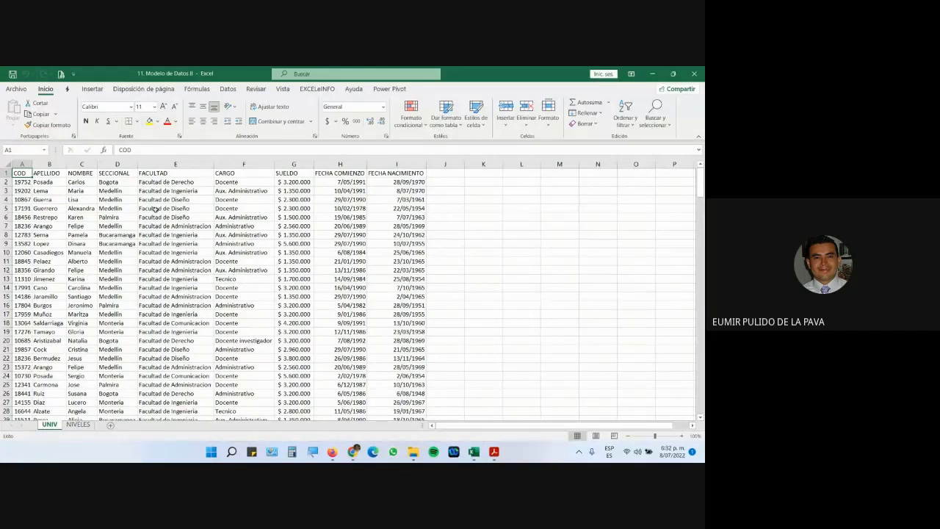
Step: Examine the employee data on the UNIV sheet, especially the COD, APELLIDO, CARGO and FACULTAD columns
left_click(22, 163)
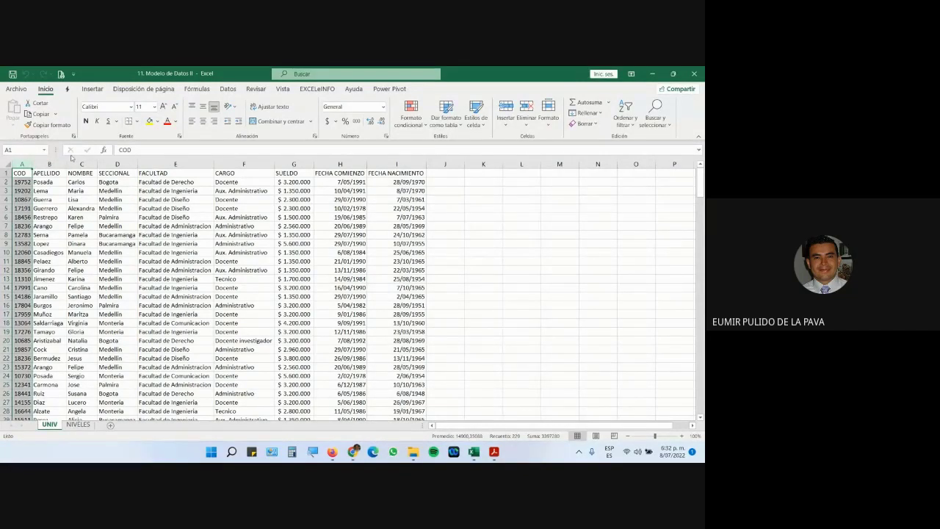
left_click(48, 163)
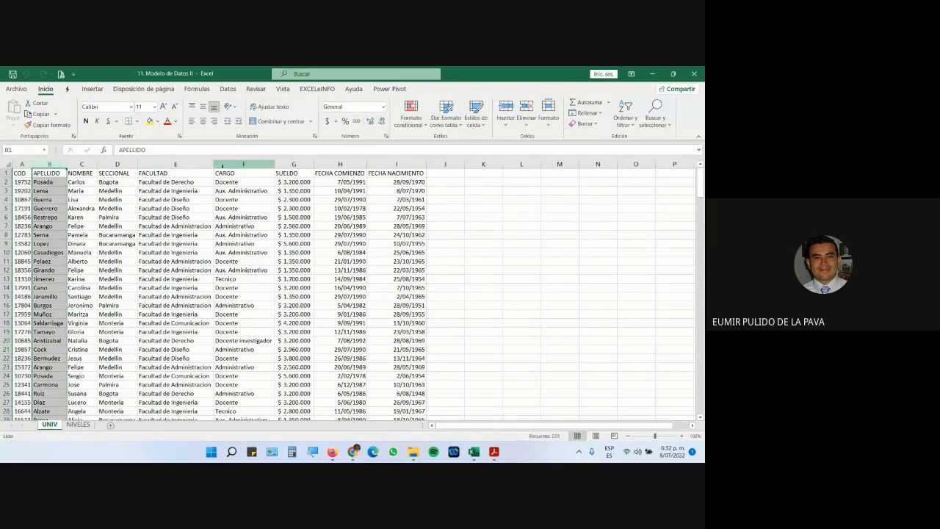
left_click(222, 164)
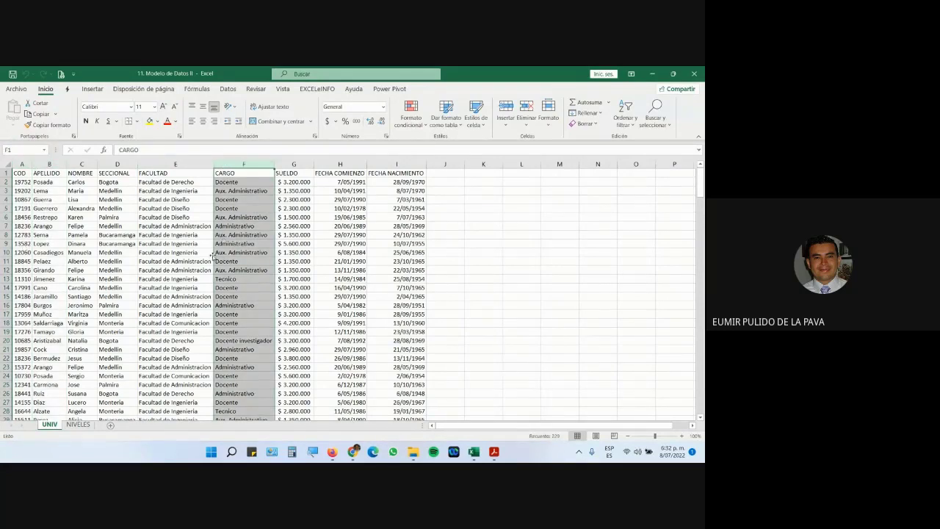
left_click(237, 190)
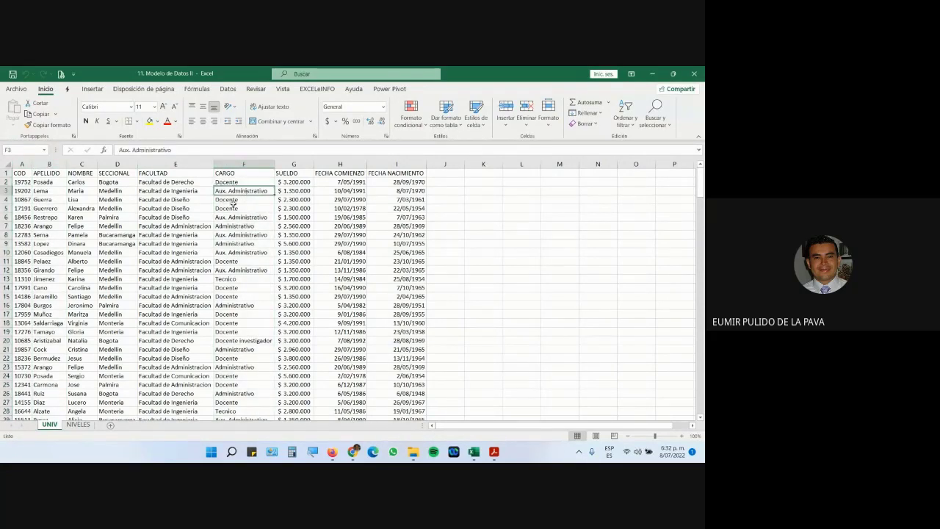
left_click(245, 217)
scroll(238, 367, "down", 2)
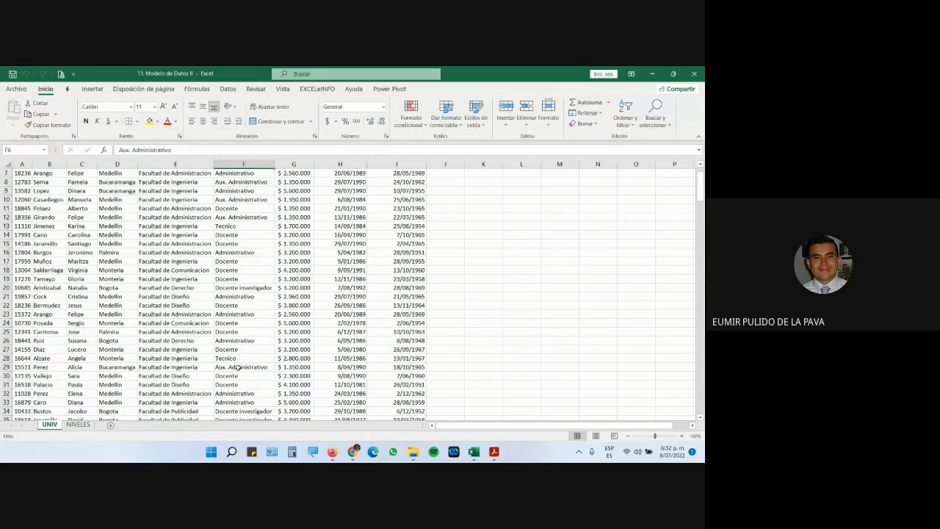
scroll(238, 367, "down", 6)
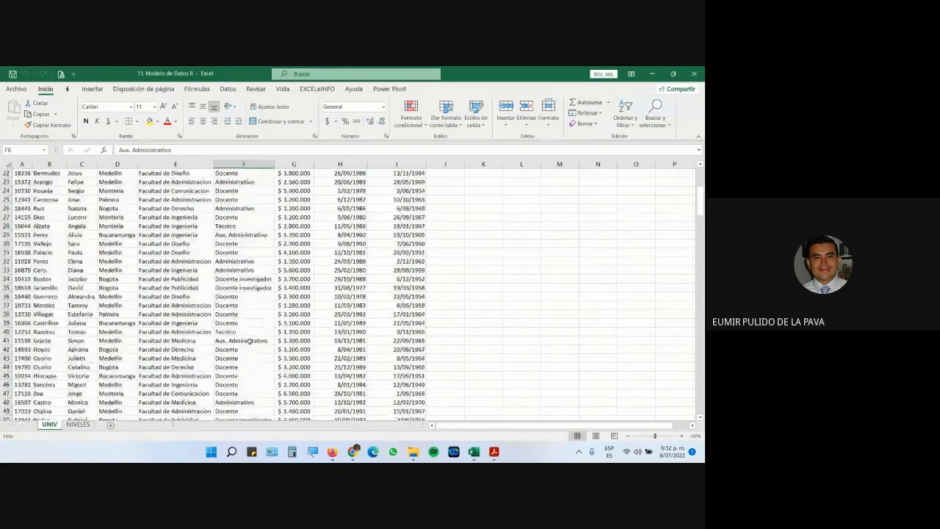
scroll(184, 323, "up", 8)
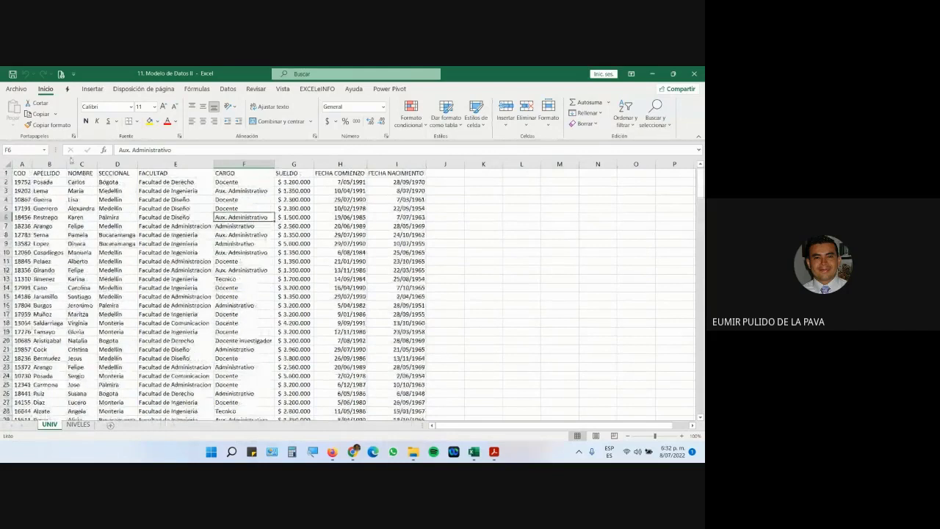
left_click(20, 173)
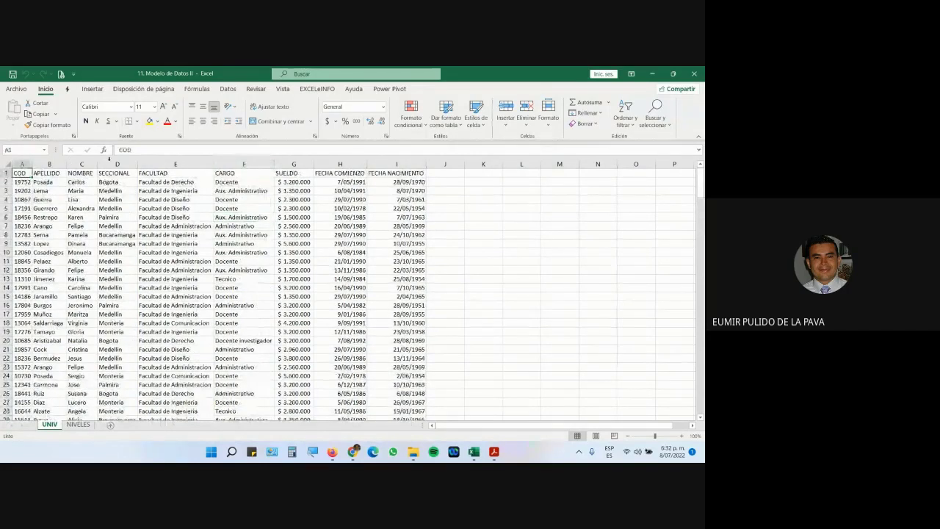
left_click_drag(158, 182, 176, 279)
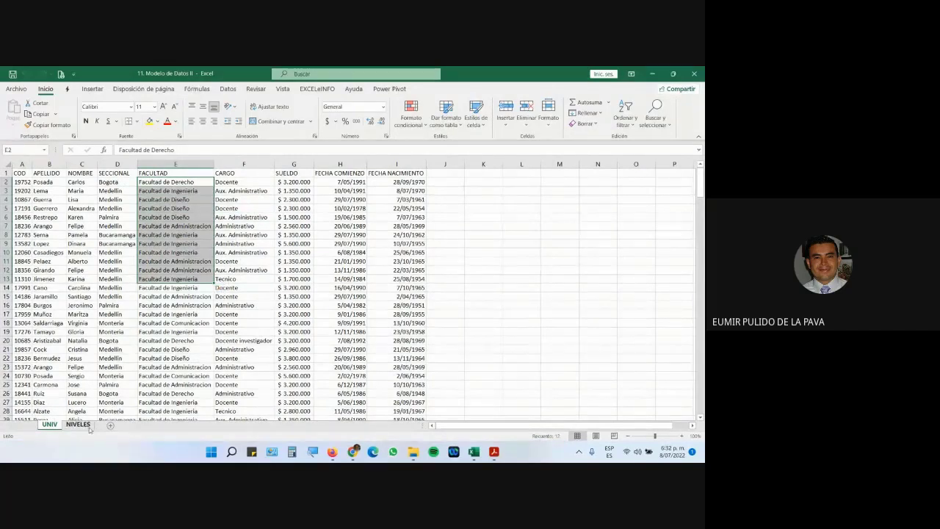
Step: On the NIVELES sheet, fit the Cargo, Estatus and Vacantes column widths to their contents while reviewing the Nivel and Universidad entries
left_click(87, 426)
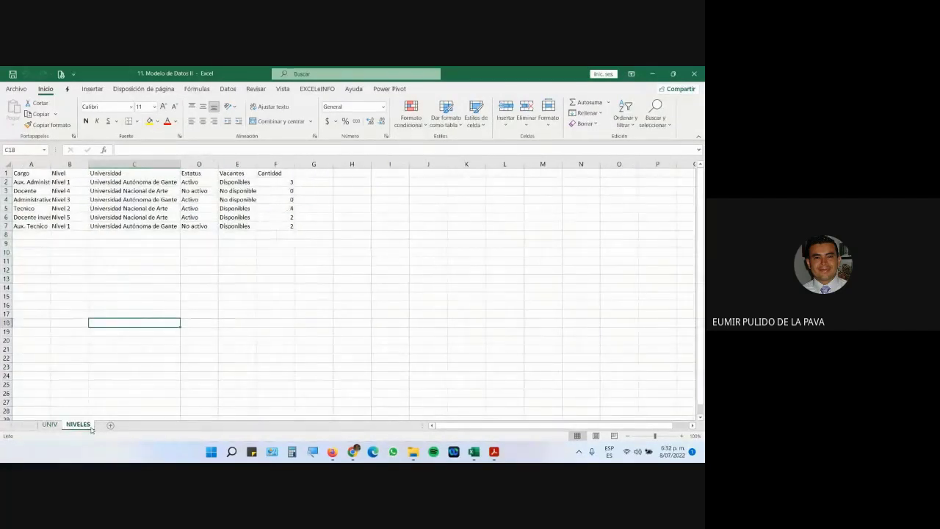
double_click(50, 163)
left_click(45, 183)
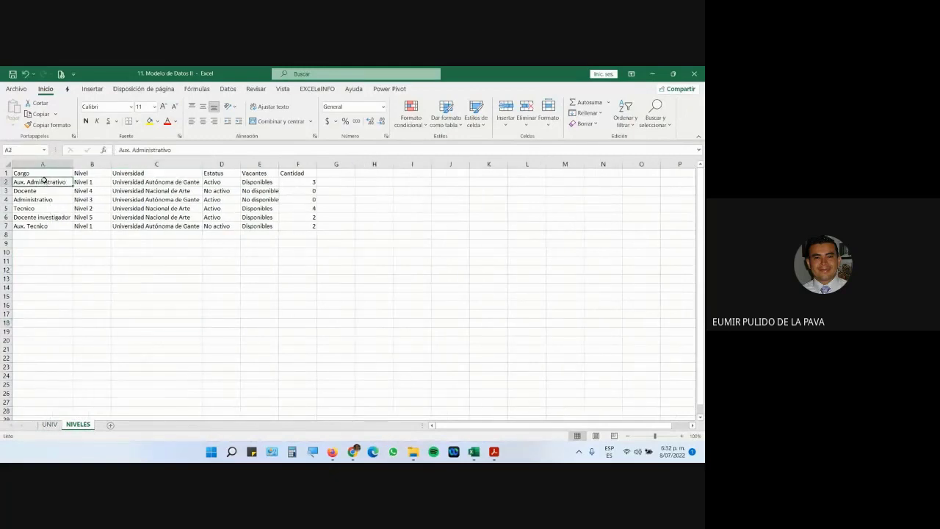
left_click_drag(87, 183, 86, 227)
left_click_drag(173, 182, 175, 226)
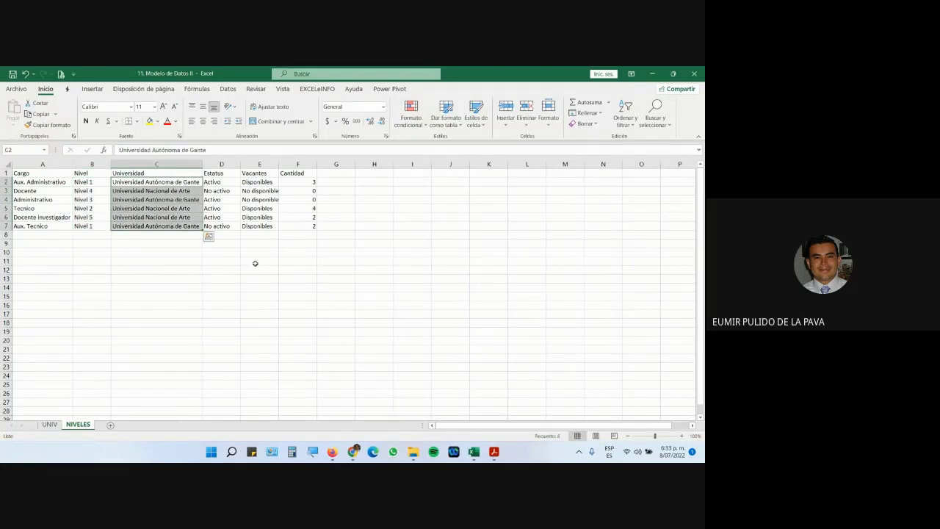
double_click(278, 162)
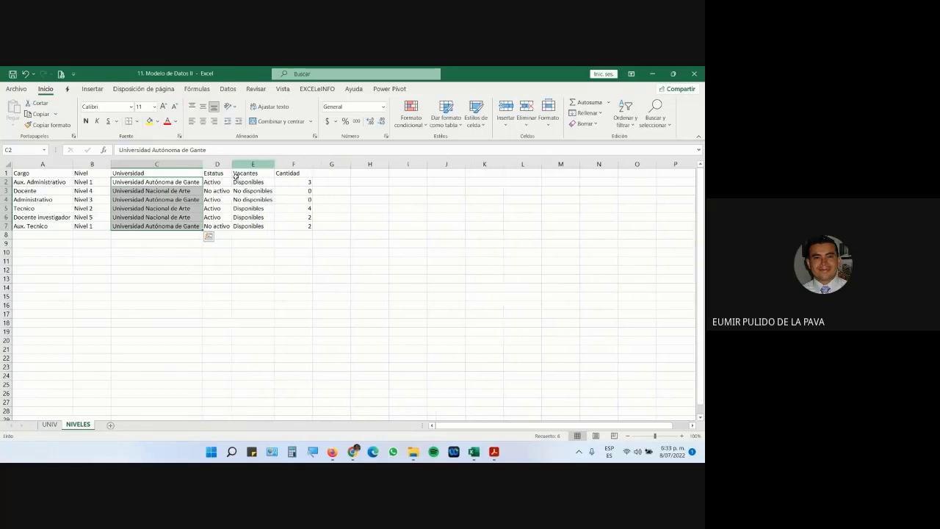
Step: Convert the UNIV sheet's data range into a table with headers and name the table UNIV
left_click(47, 425)
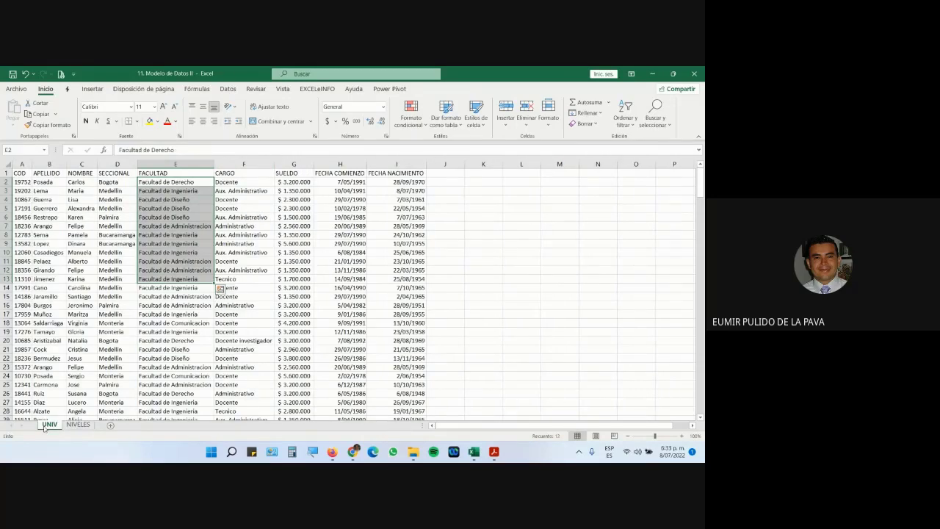
left_click(233, 349)
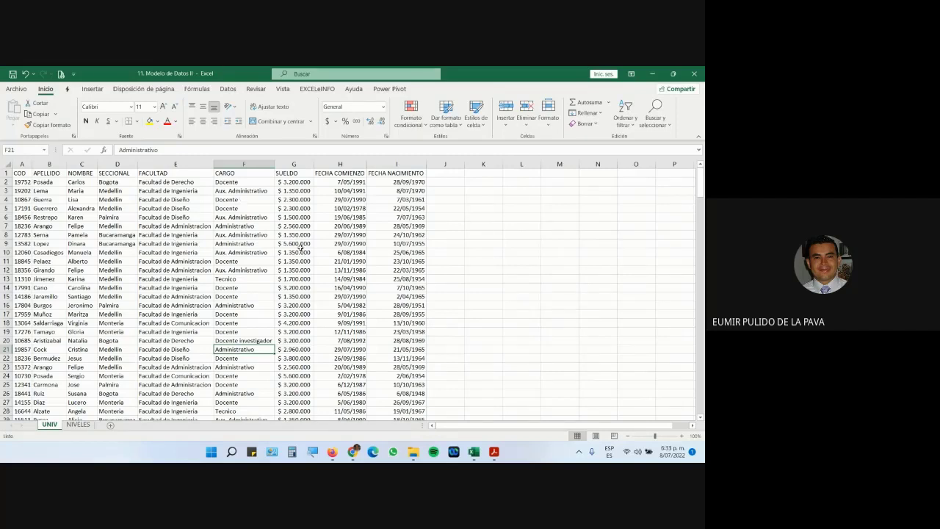
key("ctrl+Home")
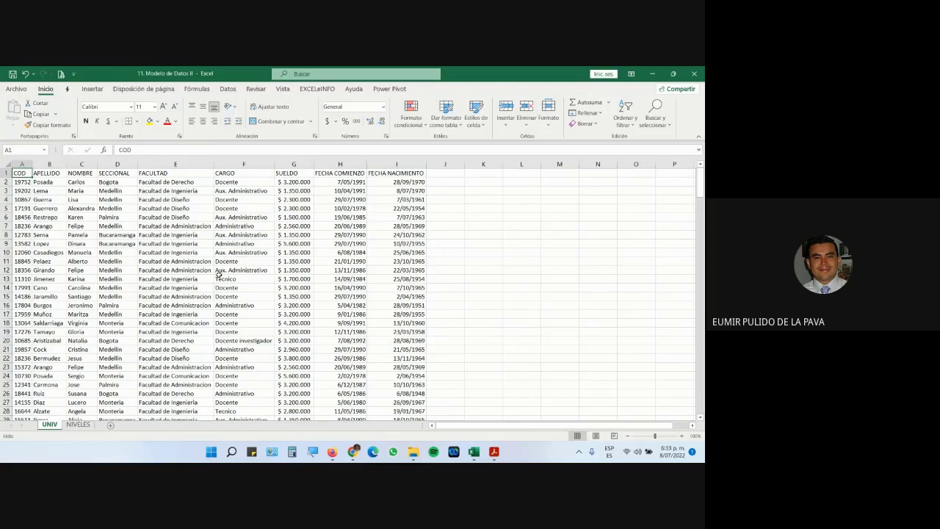
key("ctrl+t")
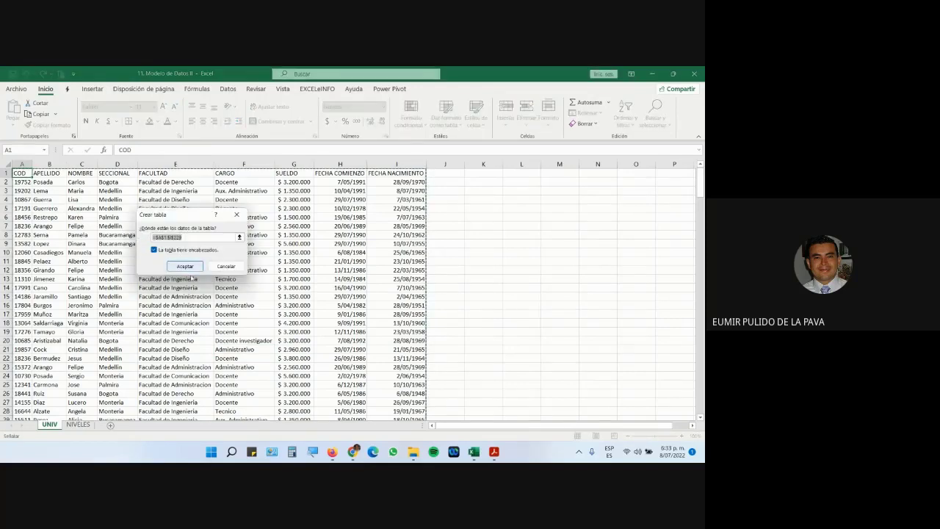
left_click(185, 266)
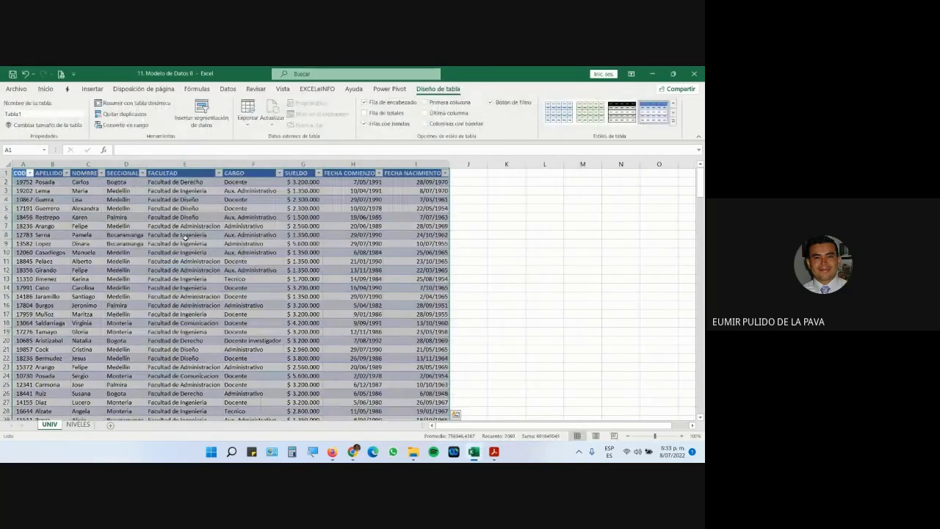
left_click(44, 114)
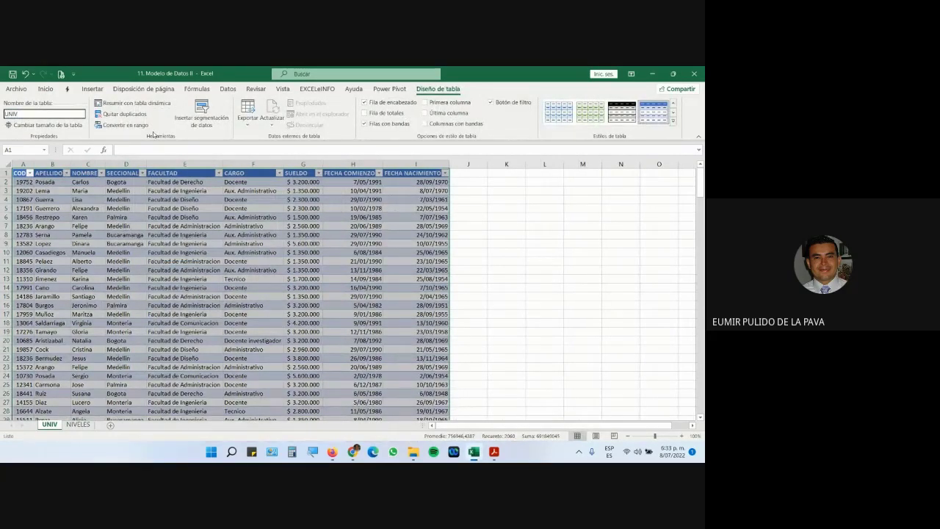
key("Return")
Step: Convert the NIVELES sheet's data range into a table with headers and name the table NIVELES
left_click(87, 425)
left_click(32, 174)
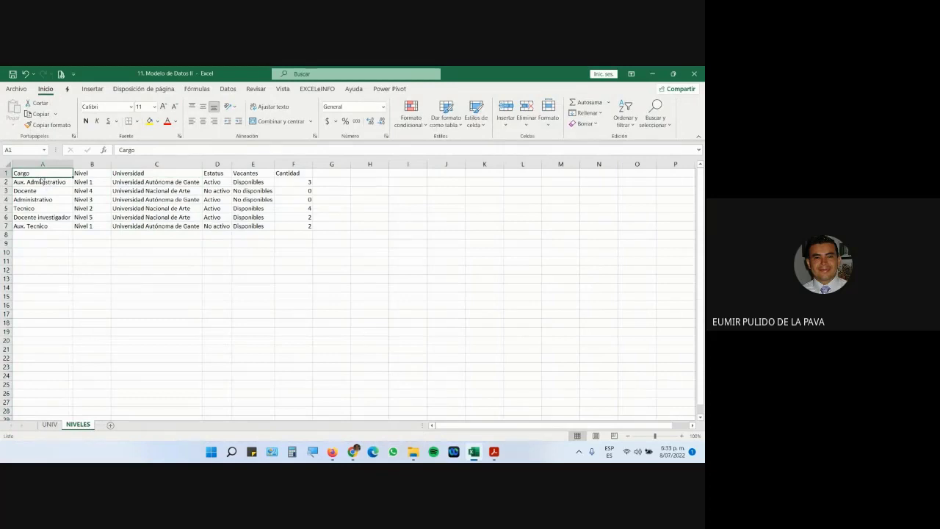
key("ctrl+t")
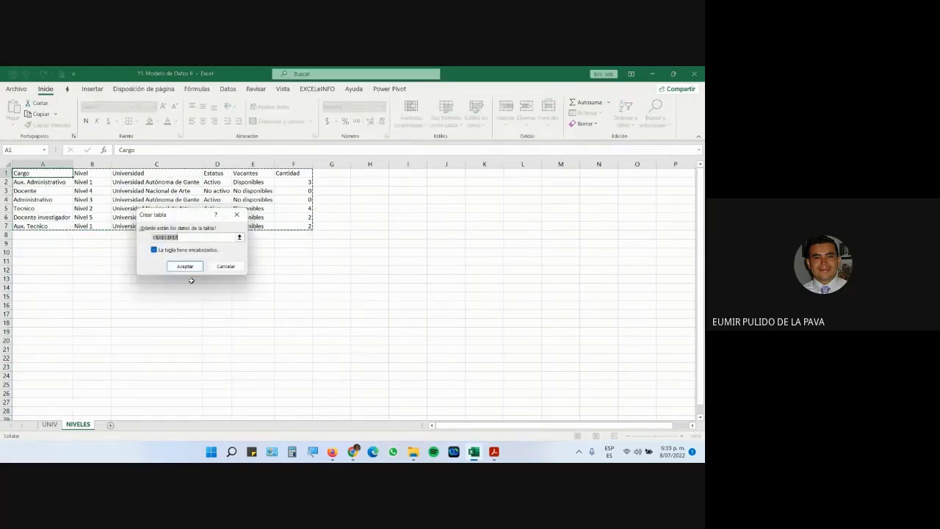
left_click(187, 267)
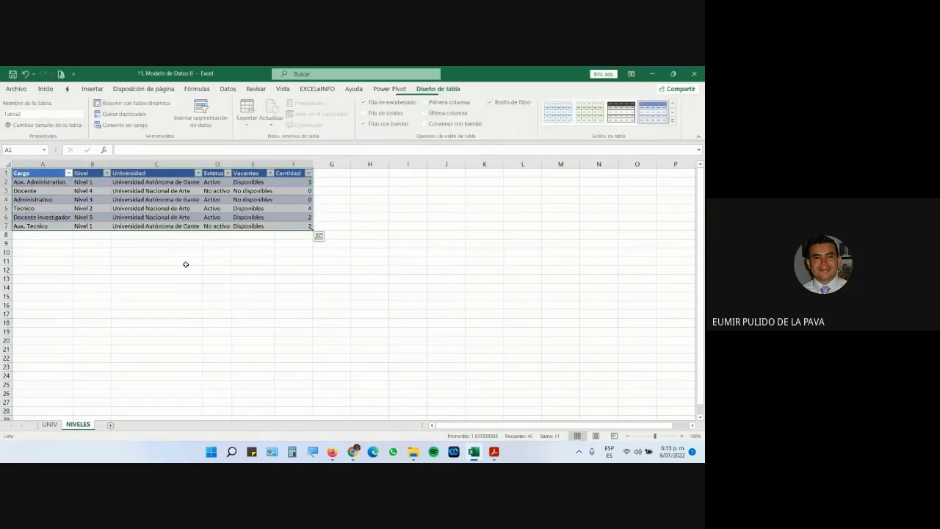
left_click(28, 114)
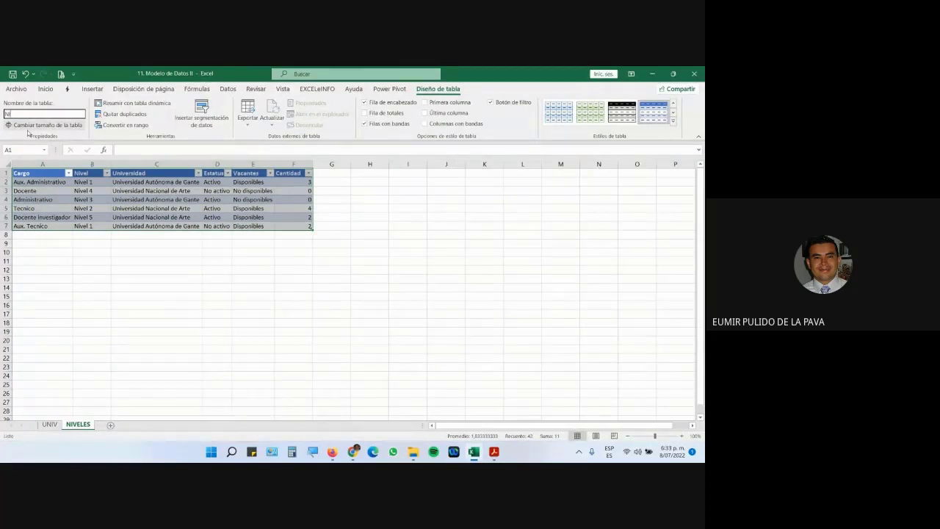
type("NIVELES")
key("Return")
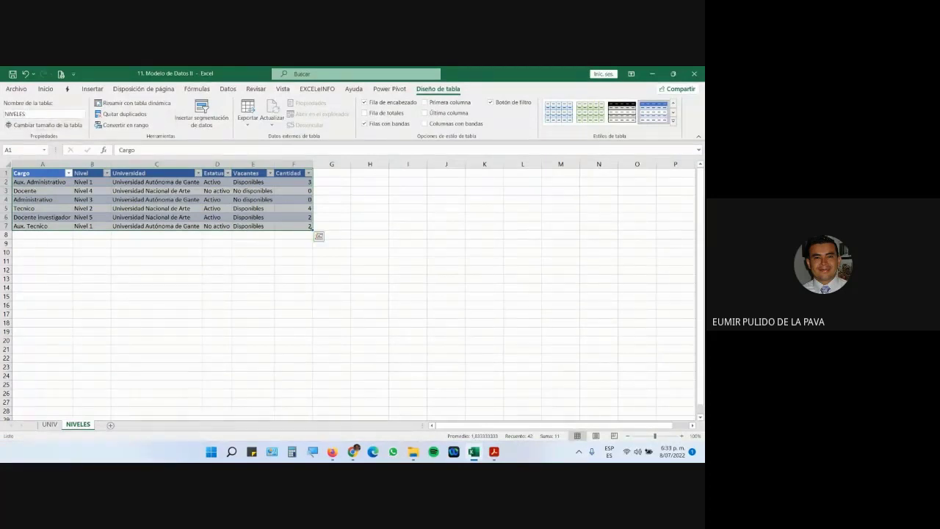
Step: Switch to the Google Meet call, admit the participant waiting to join, and return to the Excel workbook
mouse_move(353, 450)
left_click(304, 399)
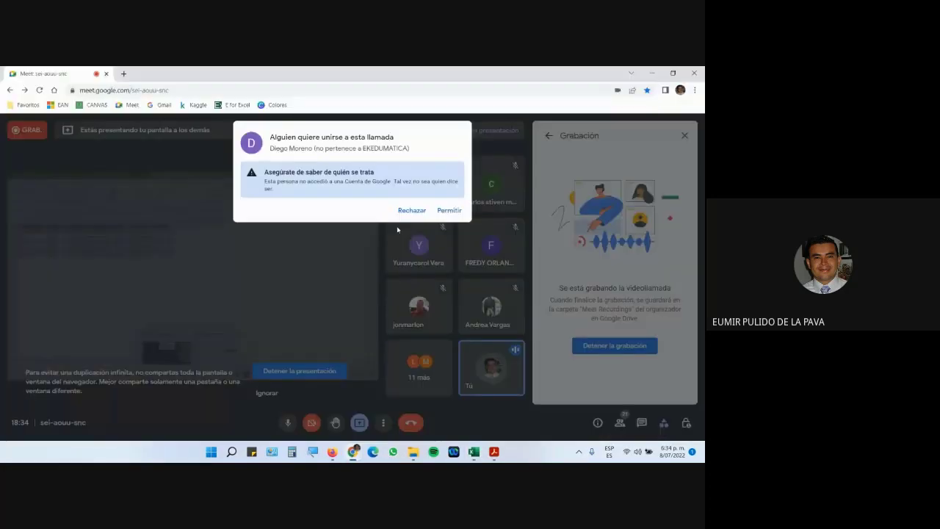
left_click(447, 210)
left_click(474, 450)
Step: Check the table names assigned on the UNIV and NIVELES sheets, leaving the table ranges as they are
left_click(49, 423)
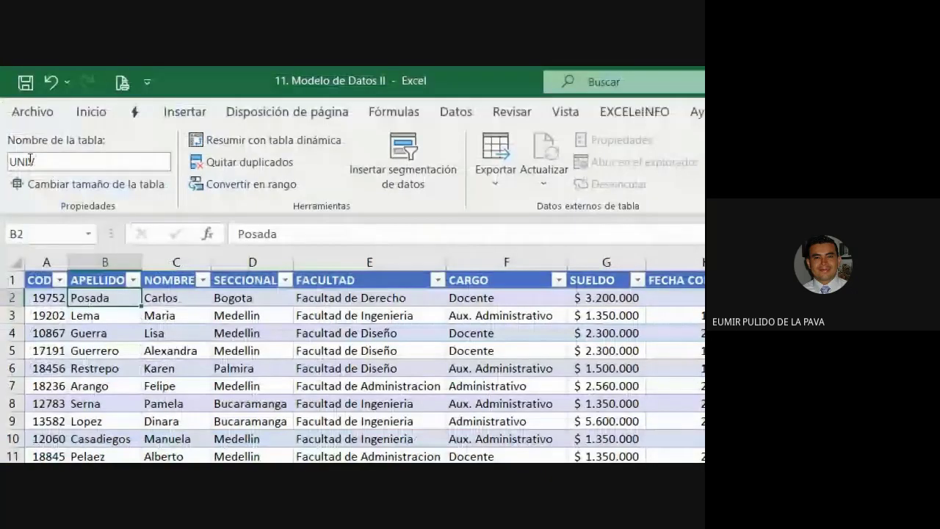
left_click(59, 178)
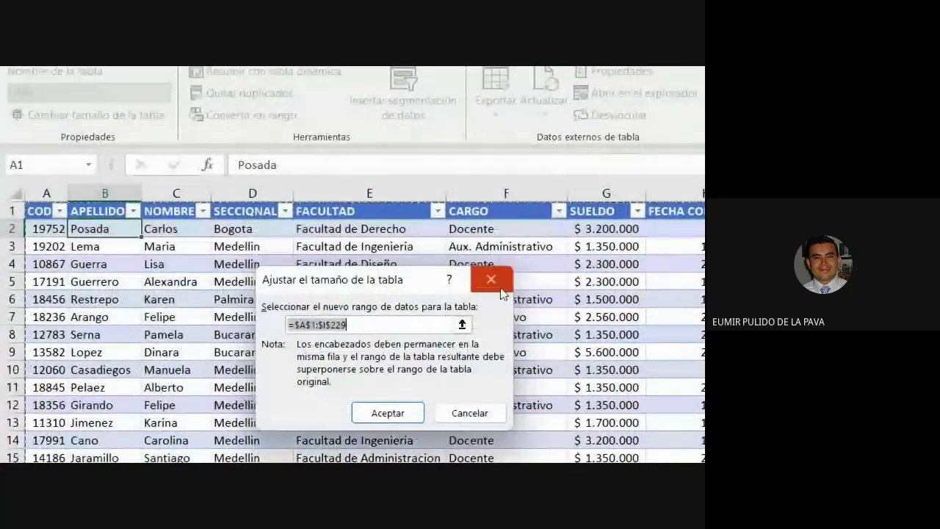
left_click(491, 348)
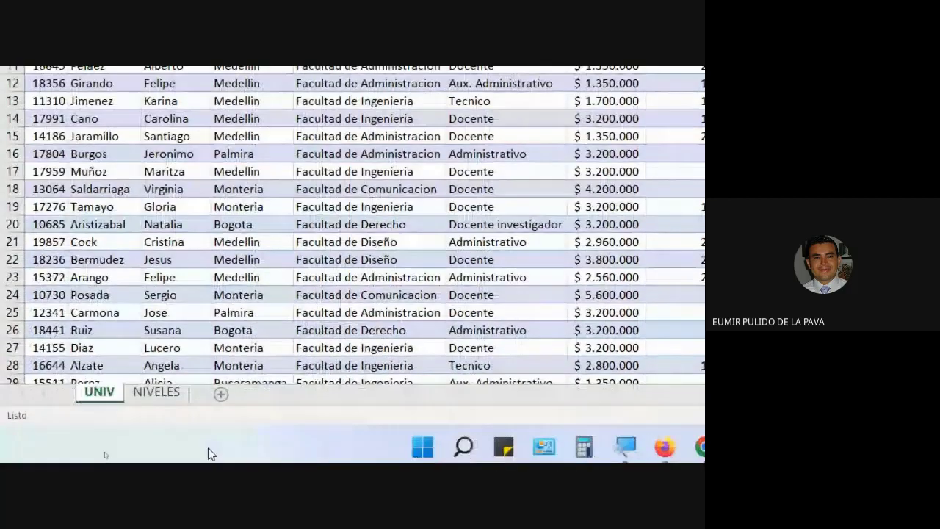
left_click(157, 391)
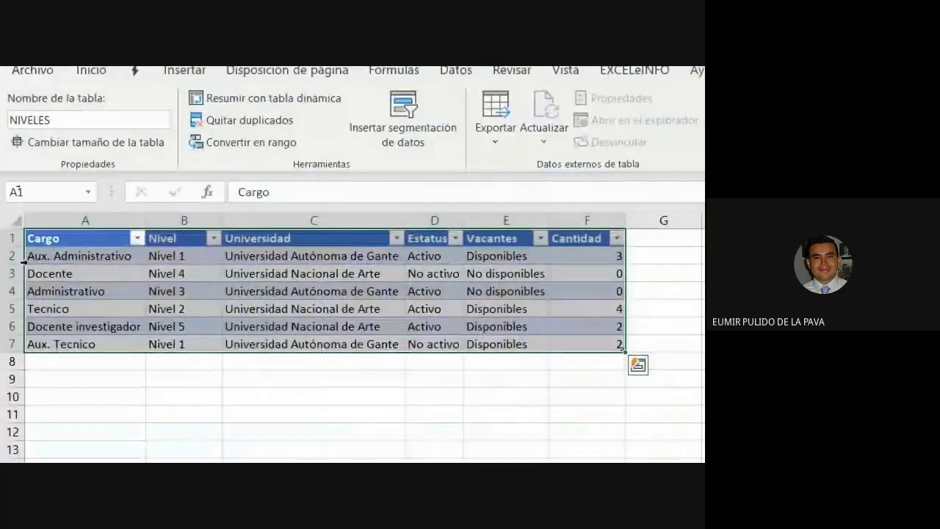
left_click(69, 246)
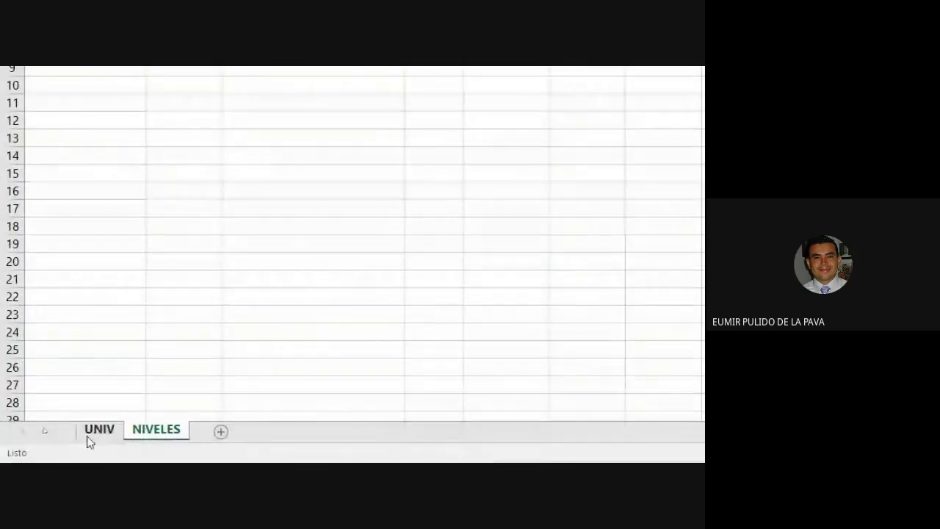
left_click(99, 430)
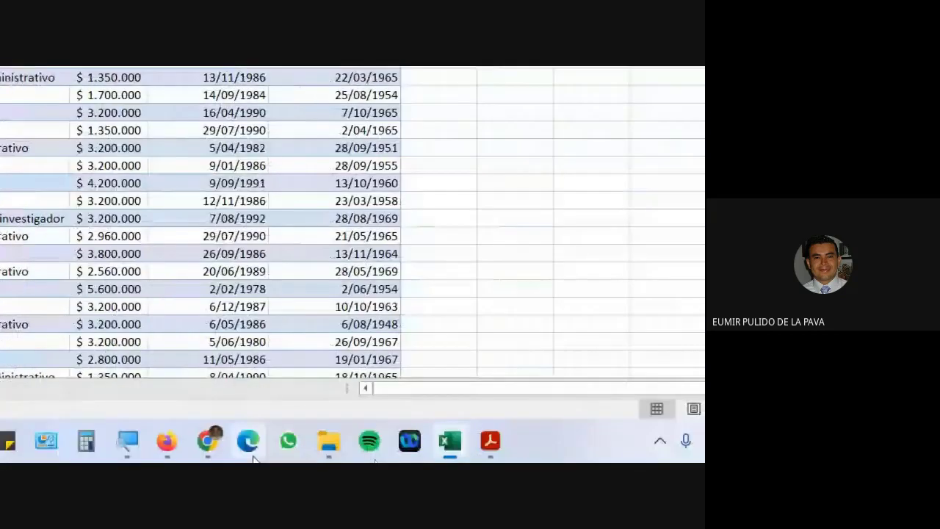
Step: Admit another waiting participant in the Google Meet call and go back to the workbook in Excel
left_click(310, 392)
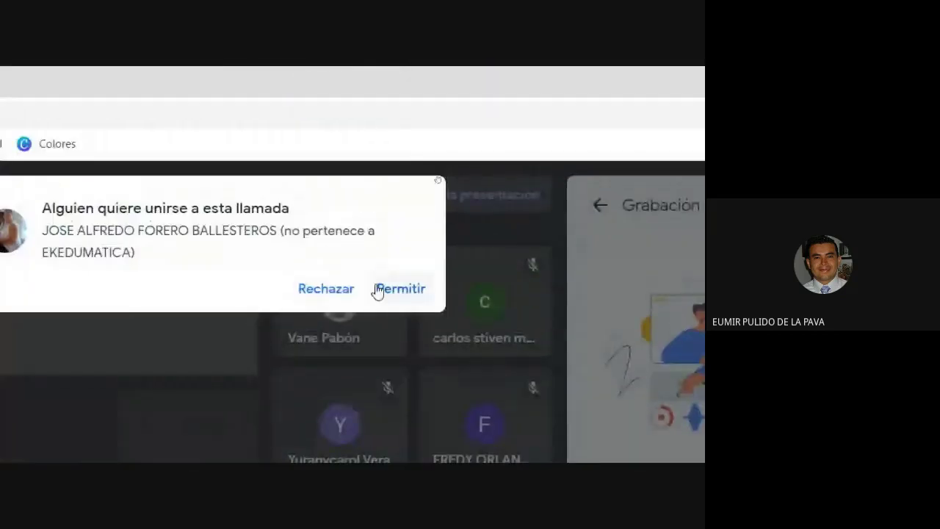
left_click(379, 288)
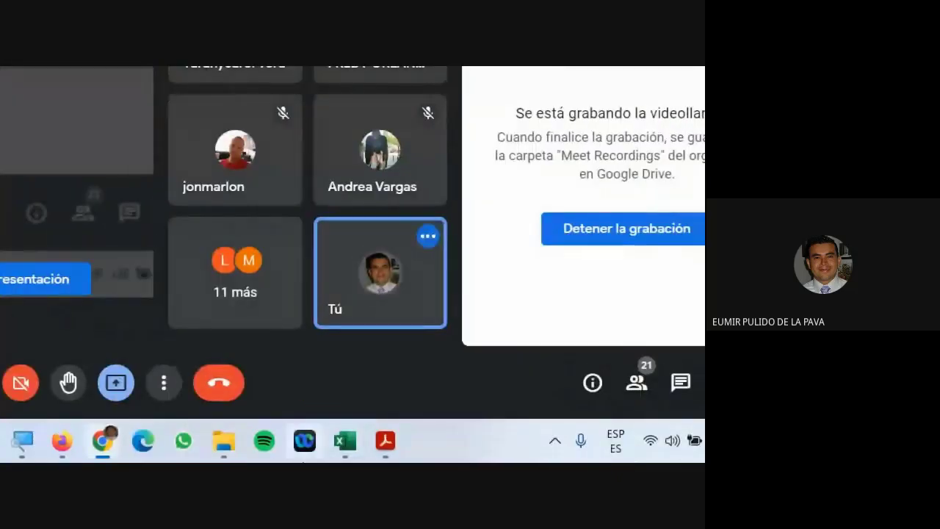
left_click(342, 441)
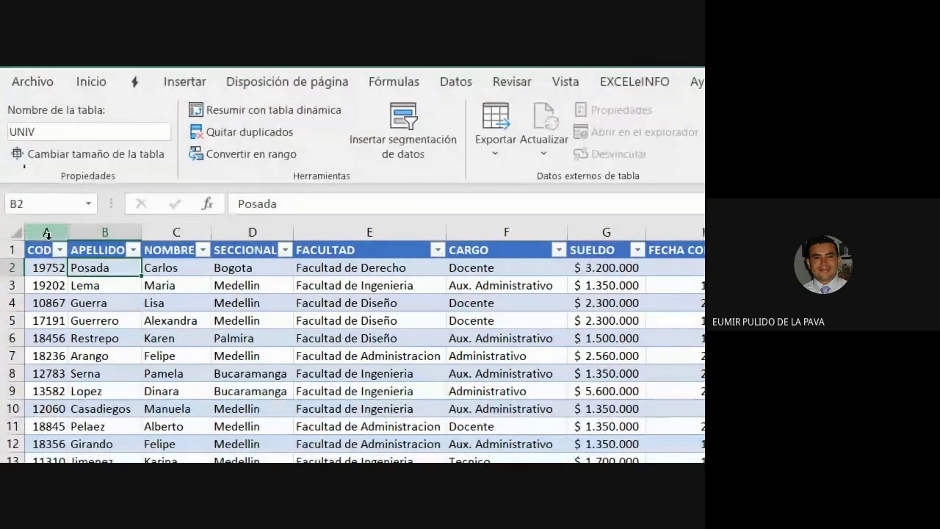
Step: Review the UNIV table's columns one by one, from COD through FECHA NACIMIENTO
left_click(46, 242)
left_click(106, 231)
left_click(175, 232)
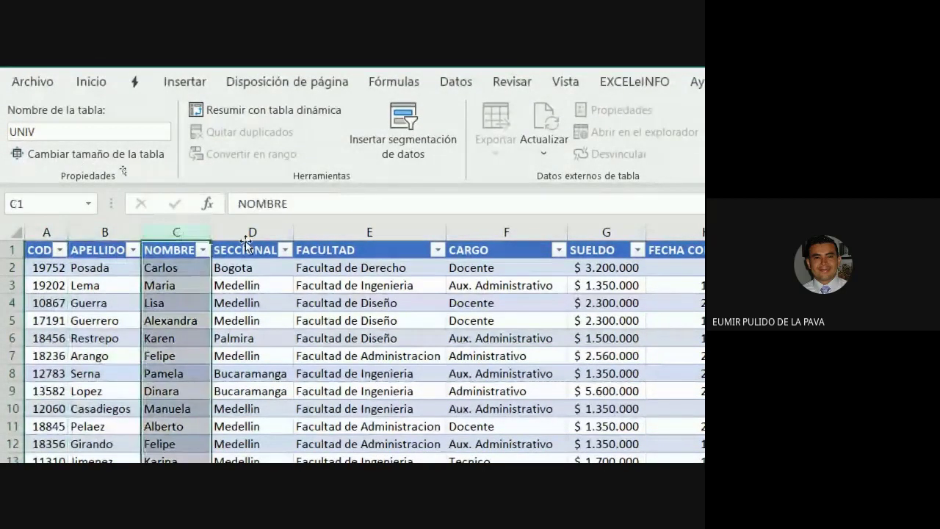
left_click(250, 232)
left_click(337, 232)
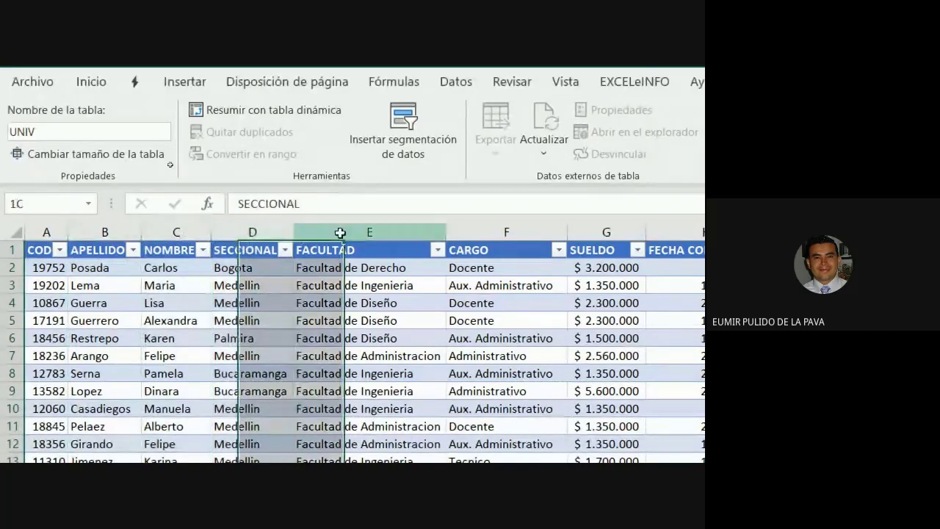
left_click(259, 231)
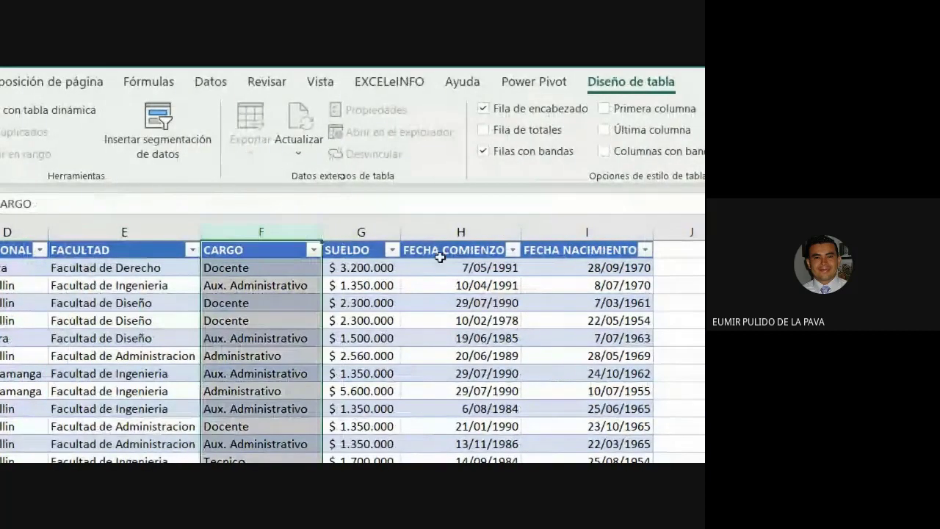
left_click(356, 229)
left_click(474, 231)
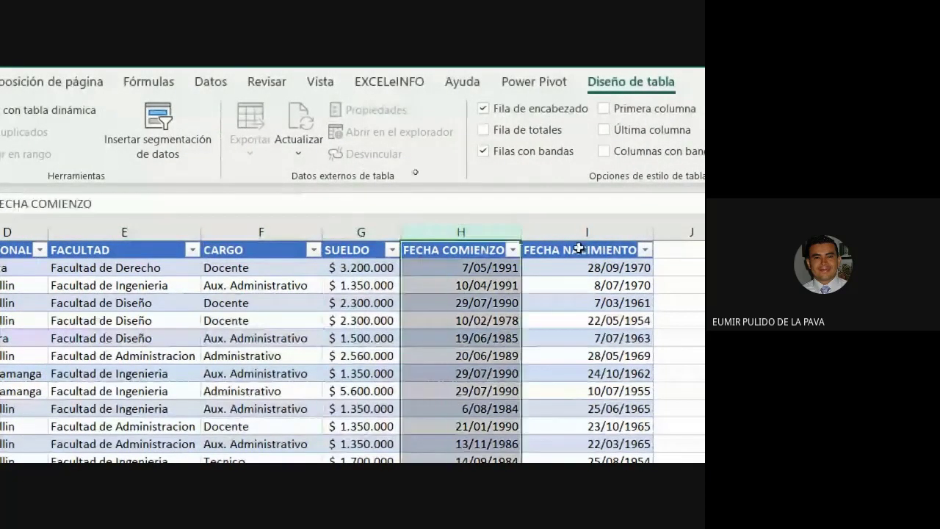
left_click(598, 231)
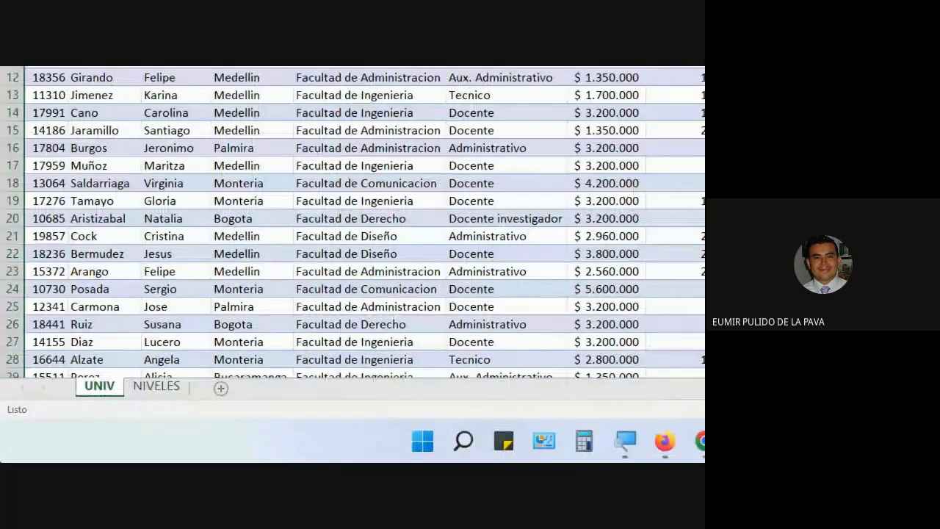
Step: Review the NIVELES table's columns one by one, from Cargo through Cantidad
left_click(157, 386)
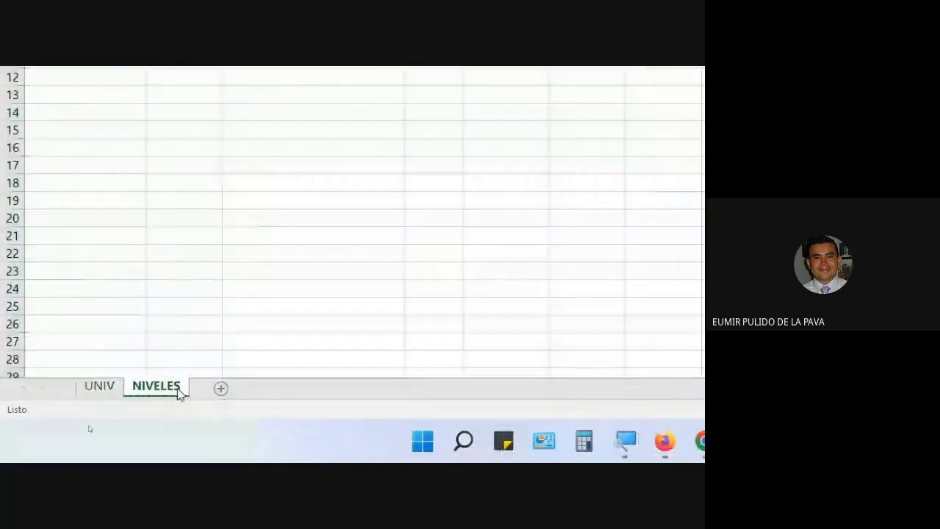
left_click(106, 148)
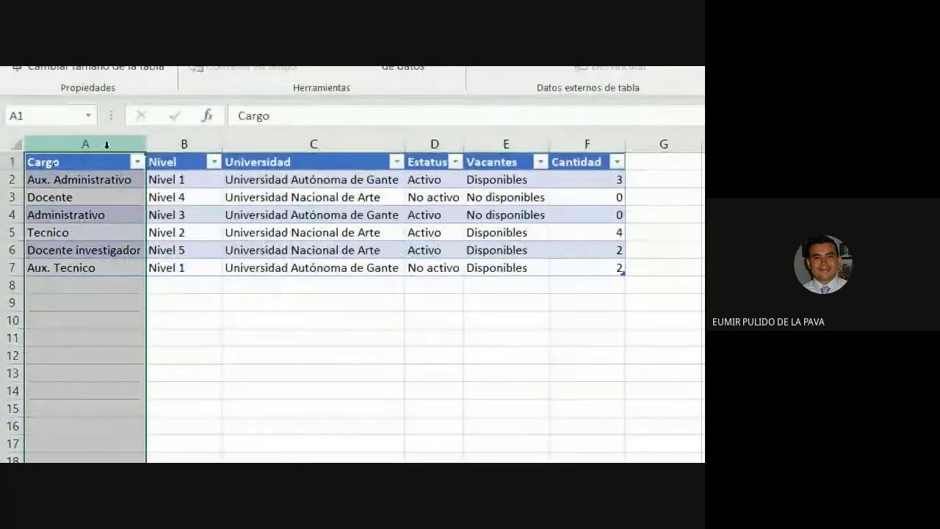
left_click(173, 143)
left_click(364, 143)
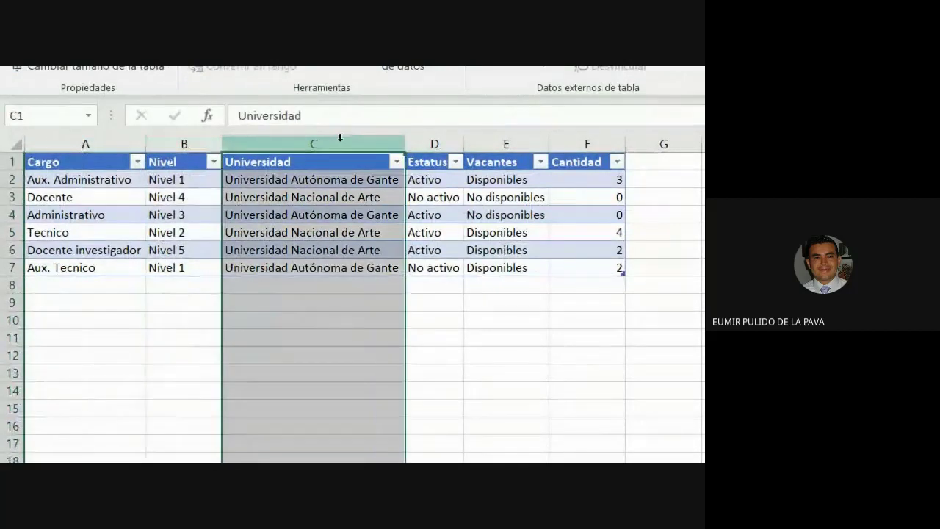
left_click(435, 143)
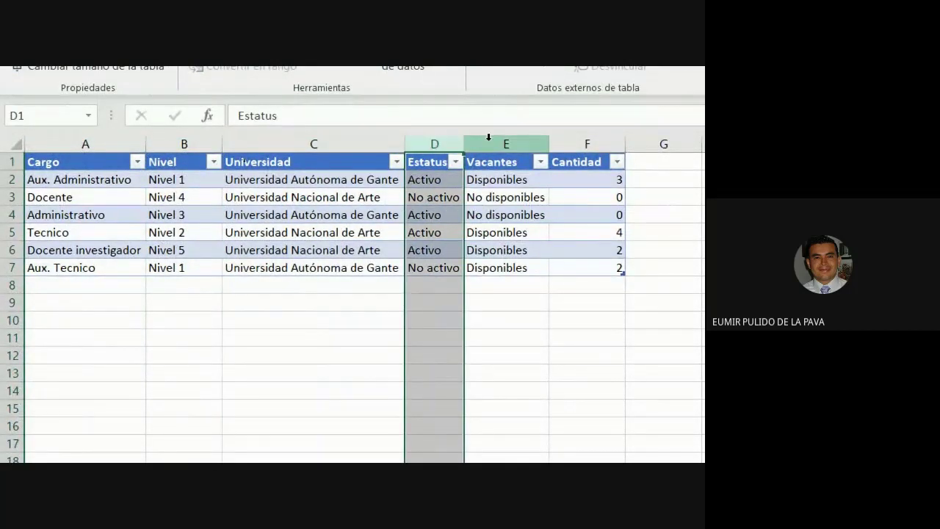
left_click(488, 140)
left_click(590, 140)
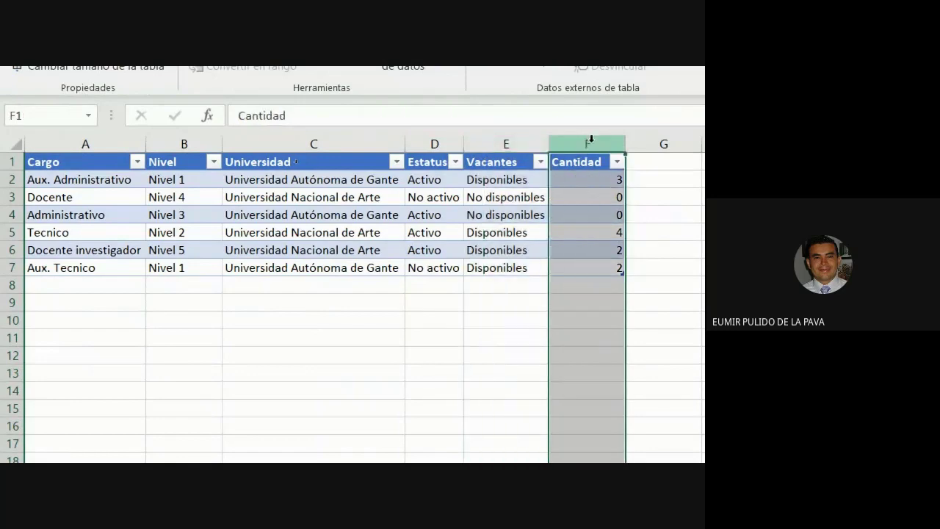
Step: Compare the CARGO column of the UNIV table with the Cargo column of the NIVELES table as their common field
left_click(86, 384)
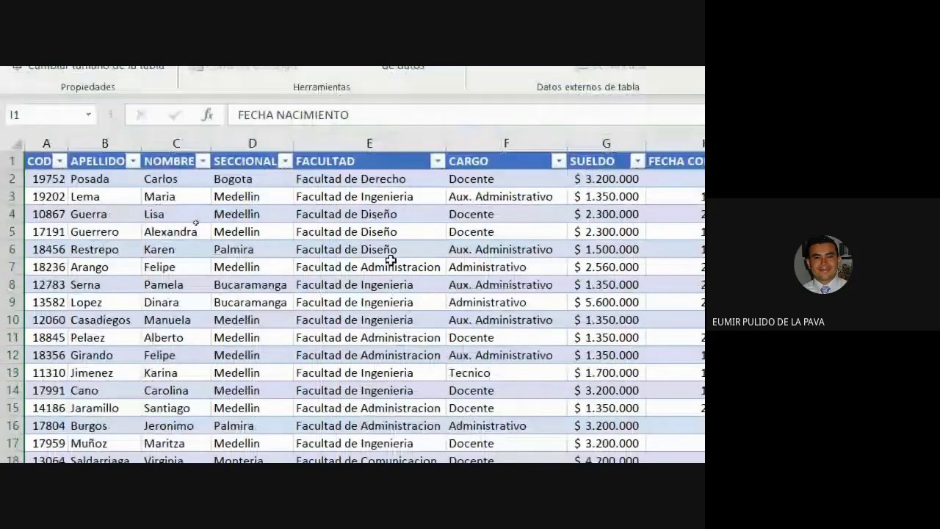
left_click(509, 140)
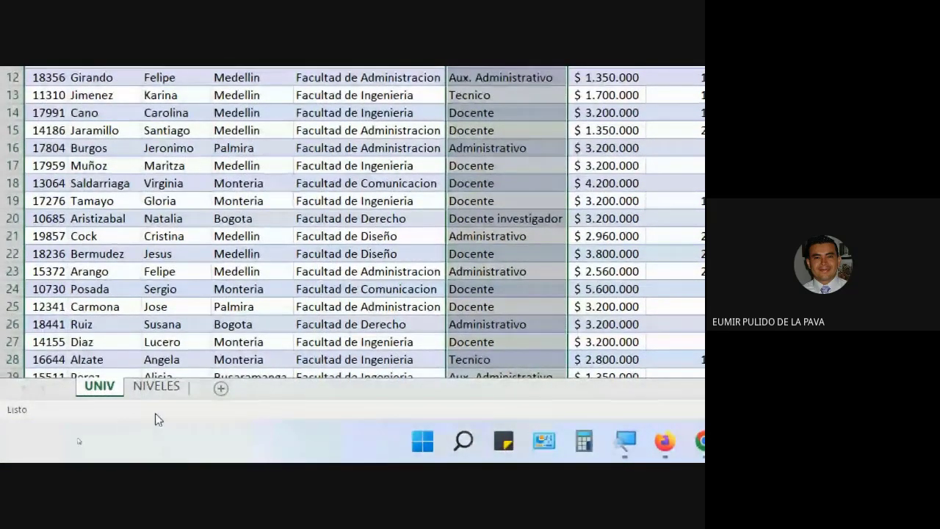
left_click(154, 388)
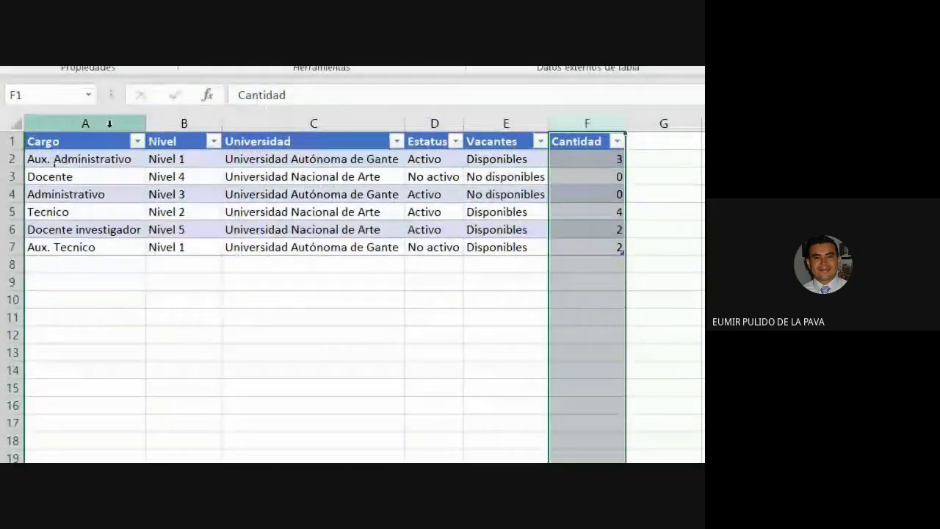
left_click(86, 112)
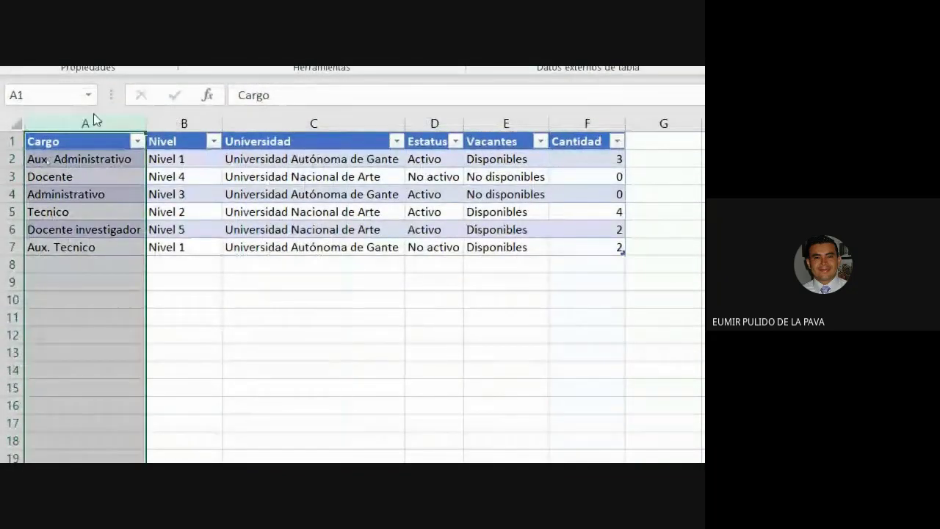
left_click(96, 406)
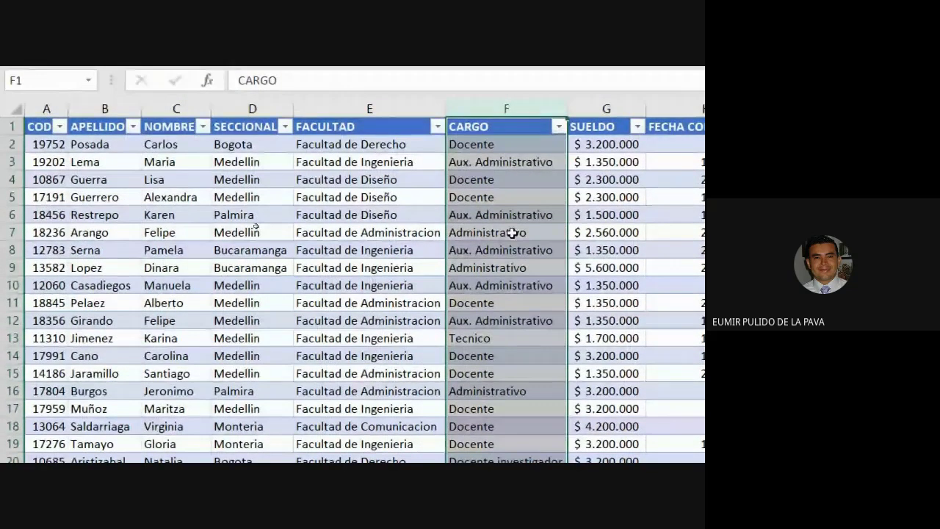
left_click_drag(474, 180, 473, 199)
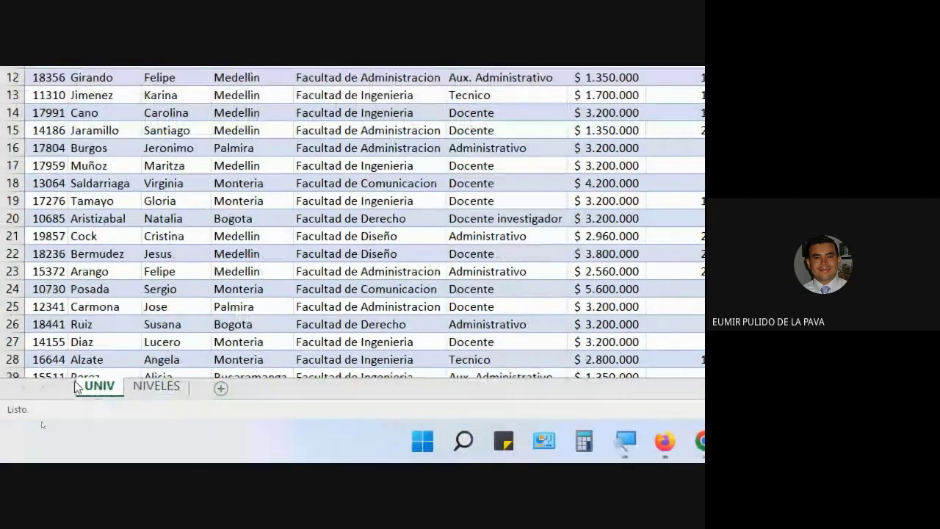
Step: Examine the Nivel and Universidad columns on the NIVELES sheet, then return to the UNIV sheet
left_click(155, 386)
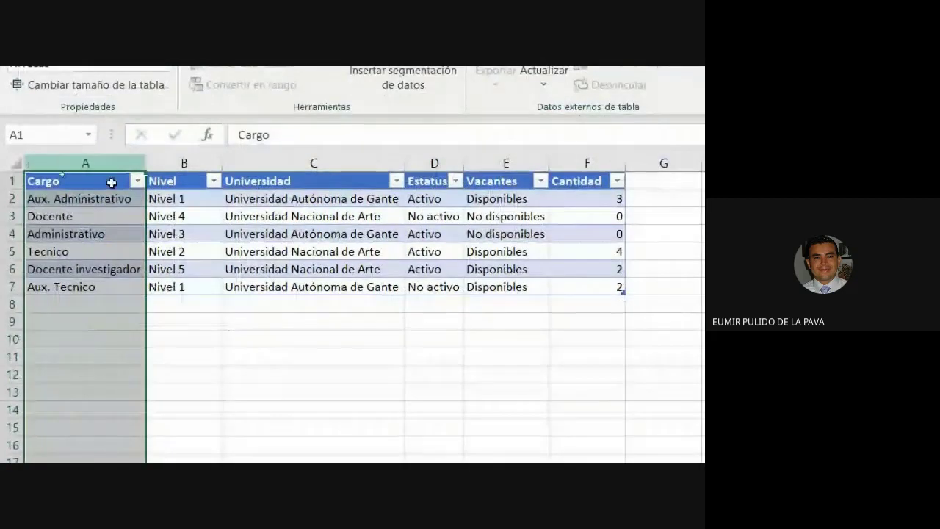
left_click(170, 161)
left_click(306, 160)
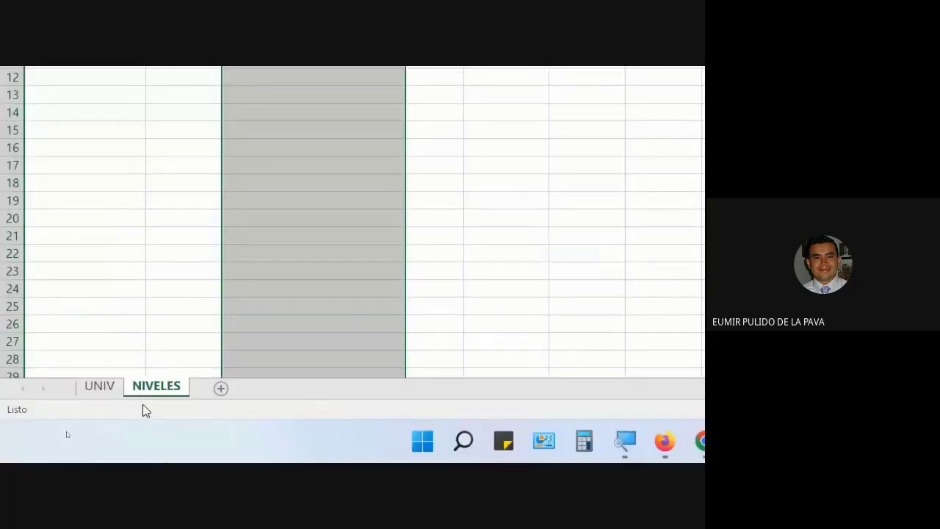
left_click(102, 387)
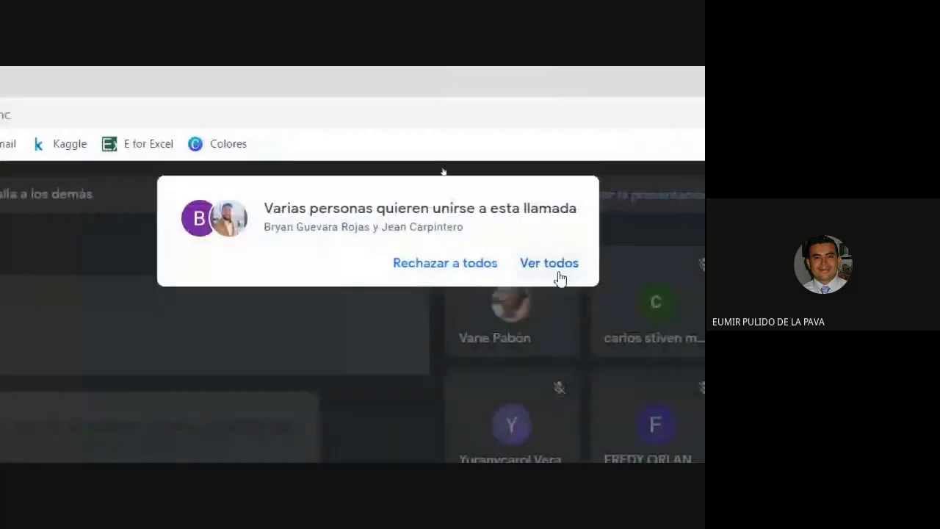
Step: Admit all the people waiting to join the Google Meet call, then switch back to the Excel workbook
left_click(555, 279)
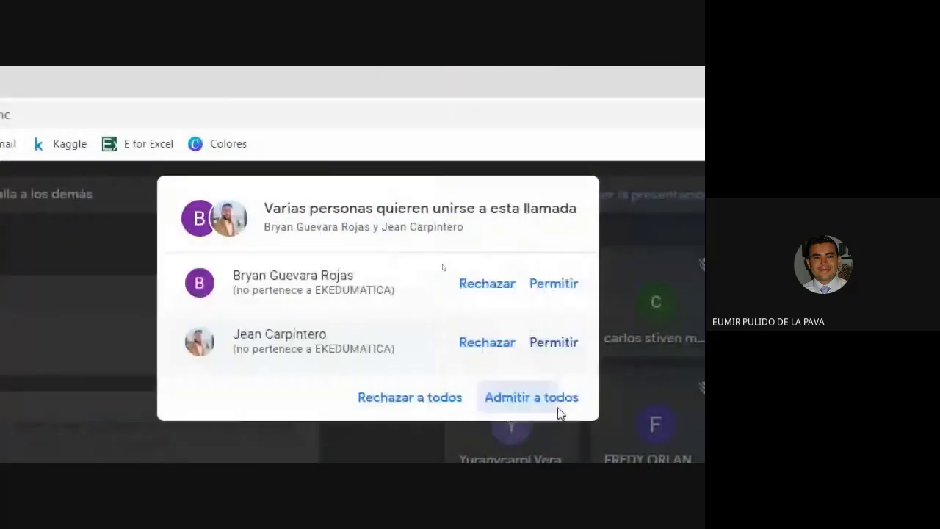
left_click(555, 408)
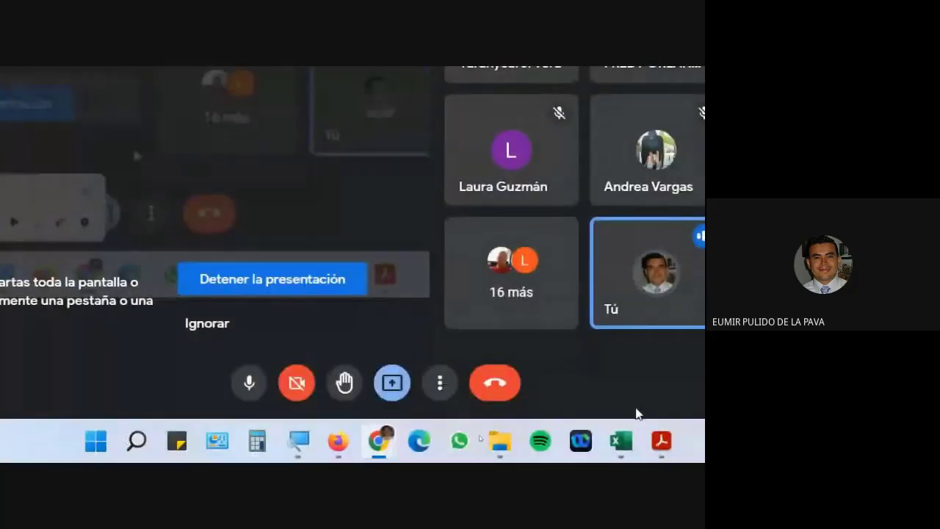
left_click(620, 441)
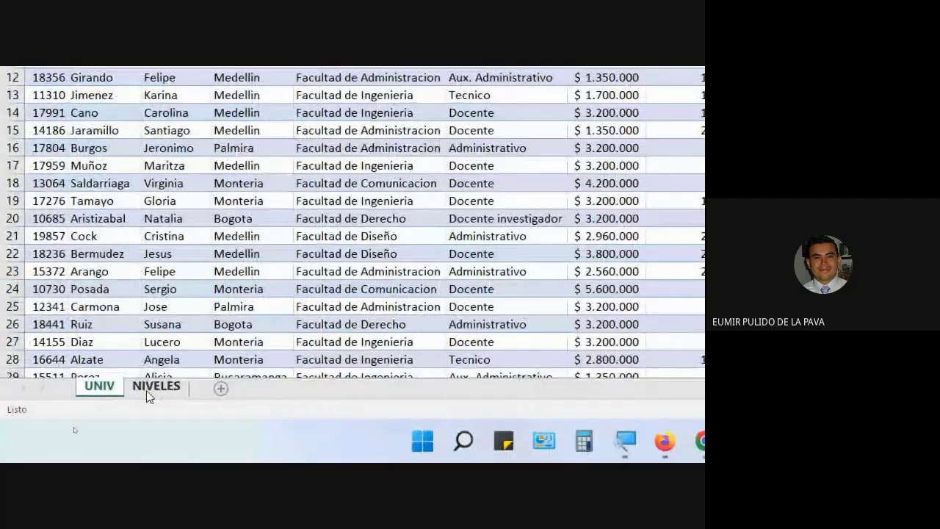
Step: Examine the job titles in the Cargo column of the NIVELES table, then return to the UNIV sheet
left_click(151, 387)
left_click_drag(81, 297, 80, 385)
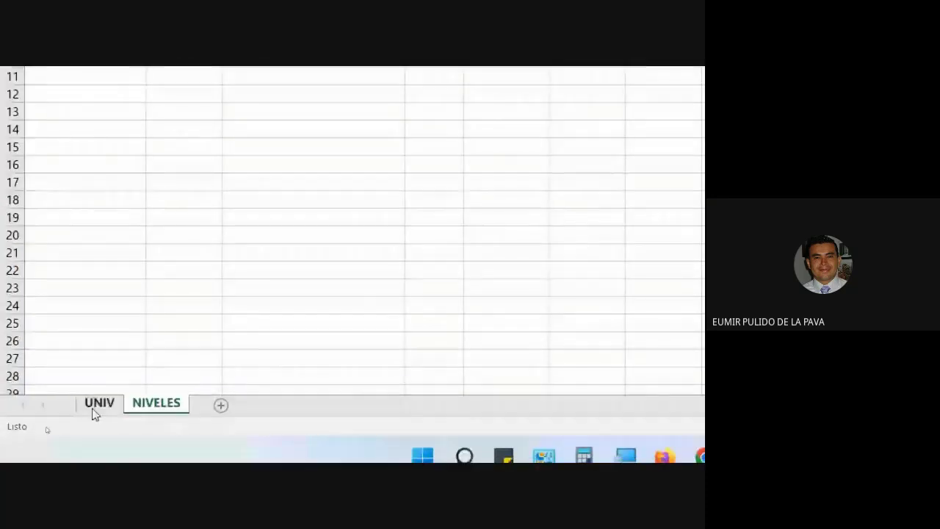
left_click(93, 407)
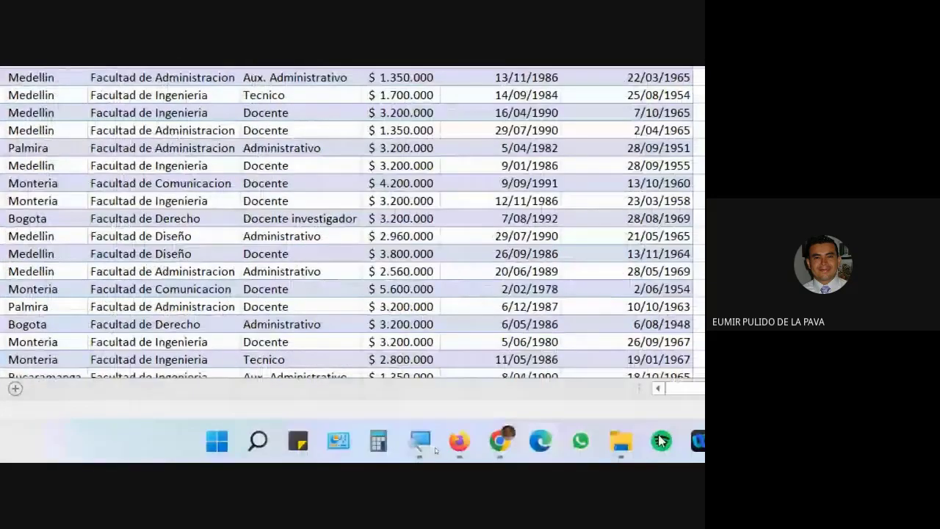
Step: Switch to the Google Meet call, allow the waiting participant to join, and return to the Excel workbook
mouse_move(499, 441)
left_click(387, 345)
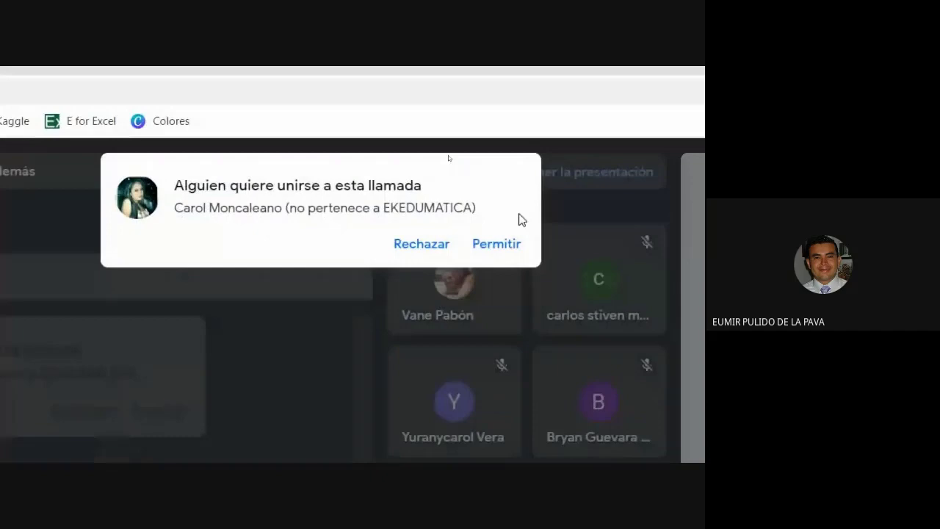
left_click(485, 253)
left_click(563, 442)
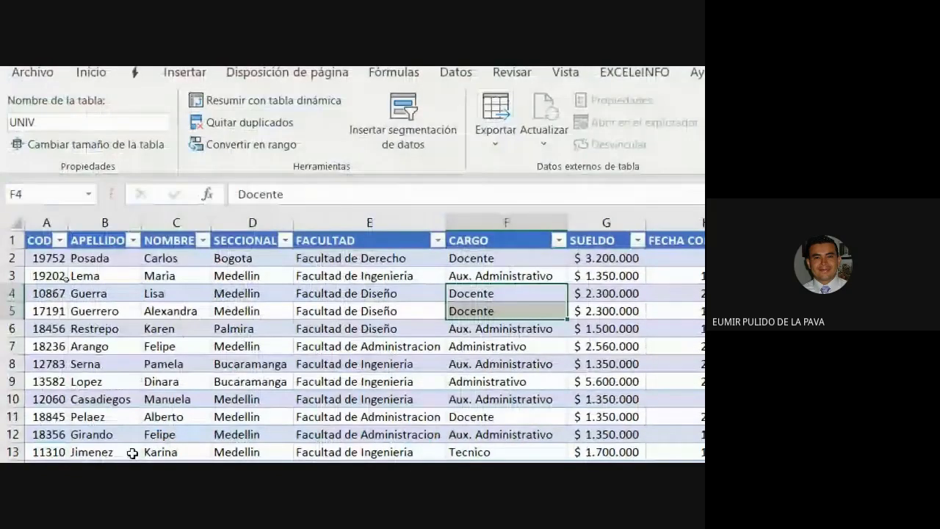
Step: Check the Google Meet window for people waiting to join, then switch back to the UNIV sheet in Excel
left_click(307, 252)
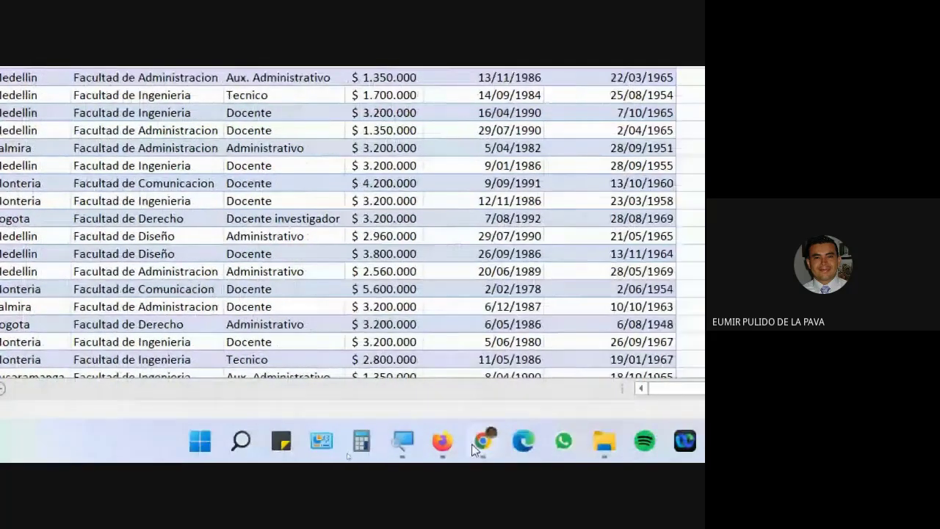
mouse_move(697, 442)
left_click(424, 382)
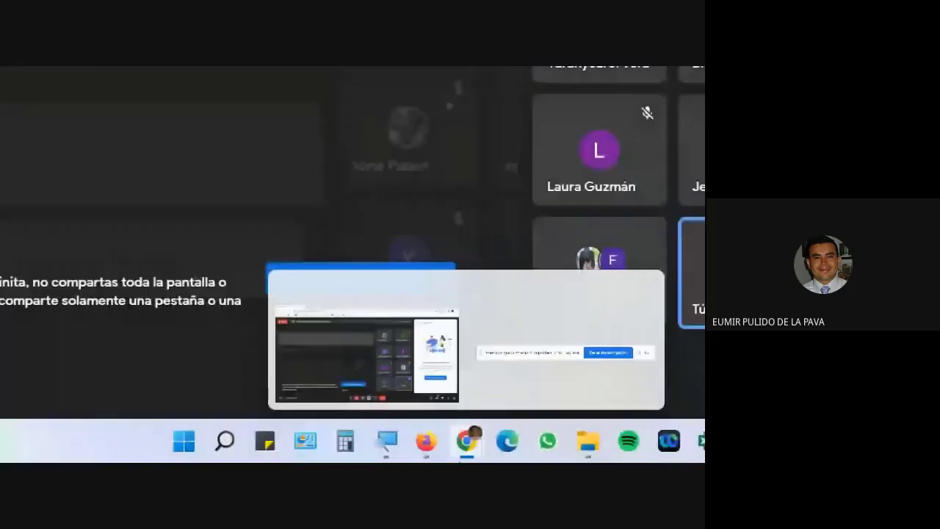
left_click(664, 446)
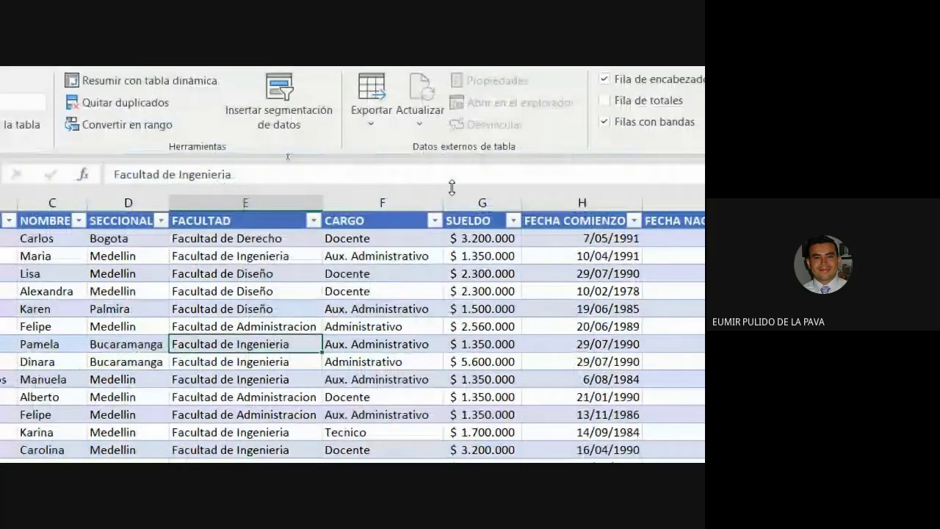
Step: Insert an empty column between CARGO and SUELDO in the UNIV table and compare its first cells with the adjacent job titles
right_click(477, 202)
left_click(523, 352)
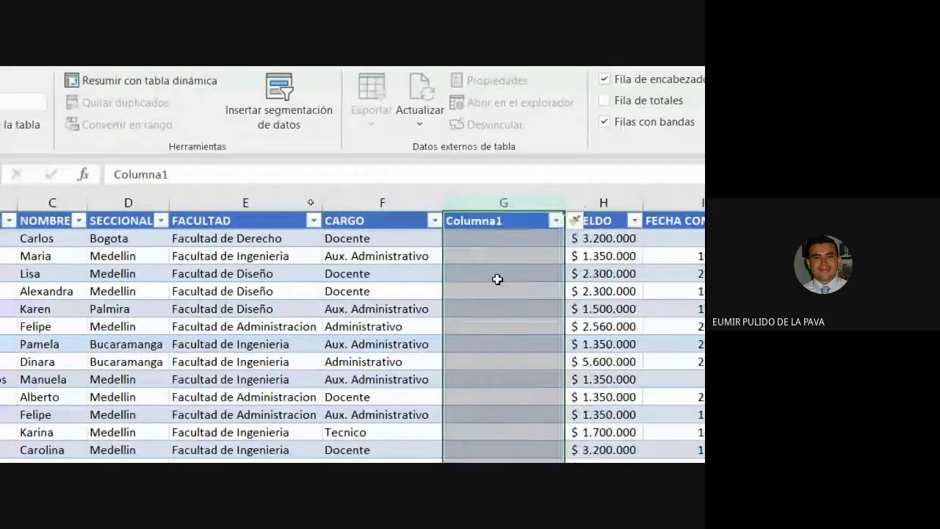
left_click(486, 238)
left_click(337, 238)
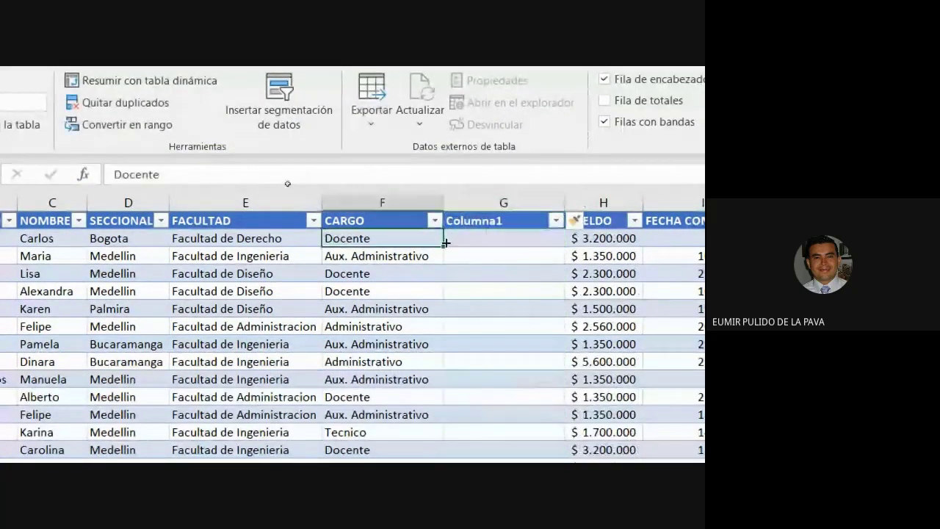
left_click(491, 242)
left_click(393, 257)
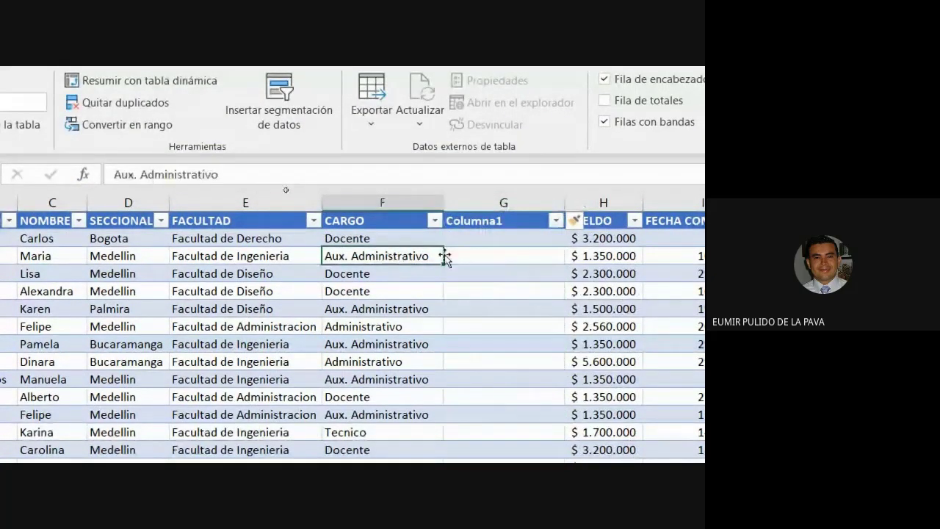
left_click(467, 261)
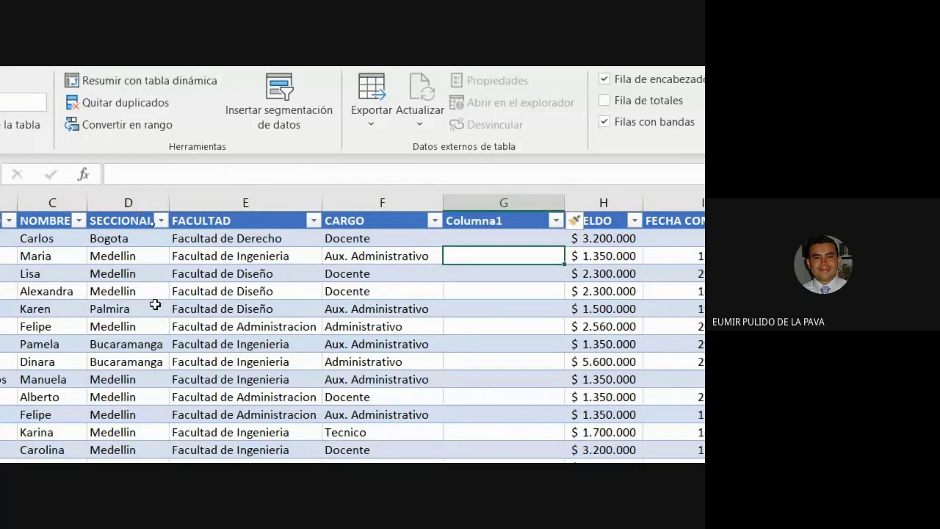
left_click(494, 223)
left_click(478, 237)
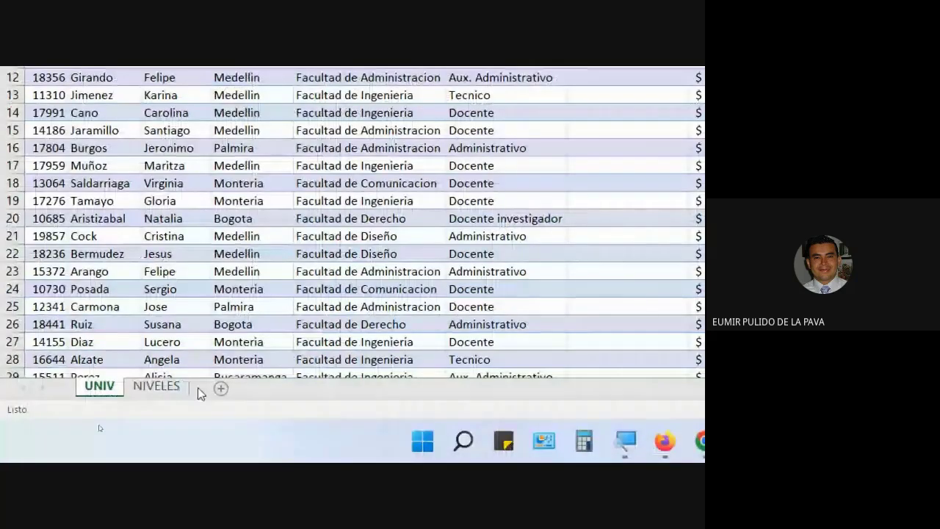
Step: Check the Cargo column on the NIVELES sheet as the lookup source, then return to the UNIV sheet
left_click(157, 386)
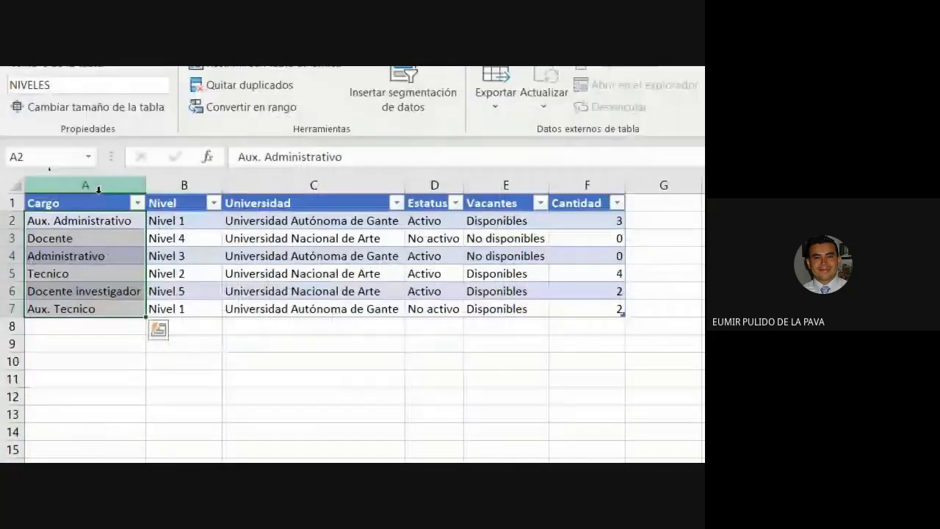
left_click(88, 202)
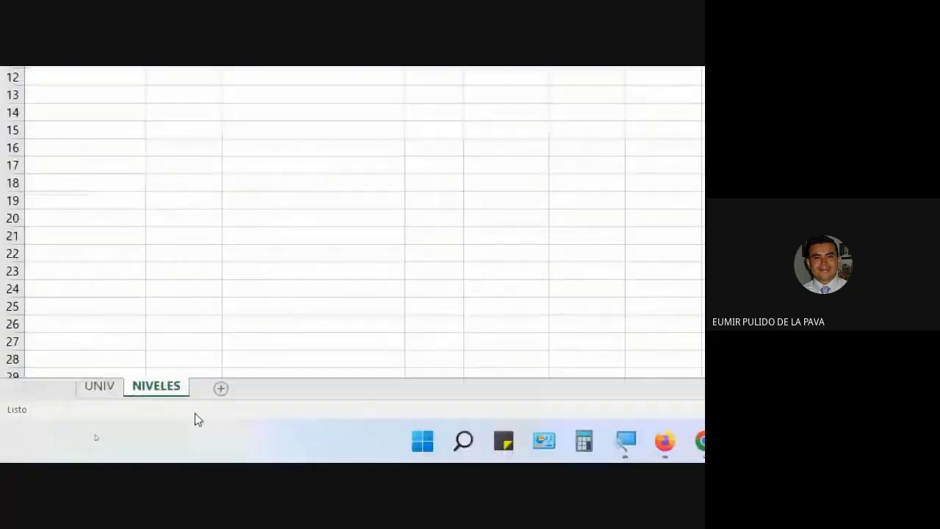
left_click(101, 386)
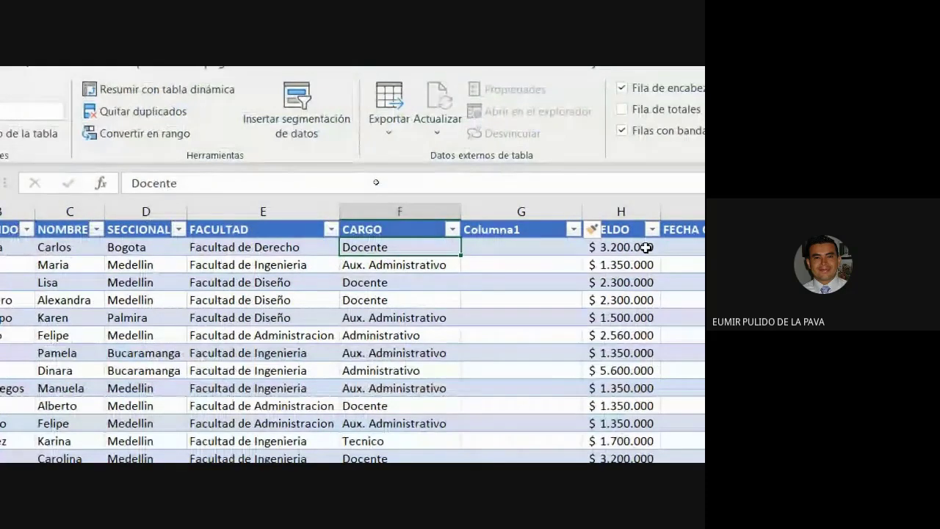
Step: Delete the empty column between CARGO and SUELDO from the UNIV table
right_click(508, 209)
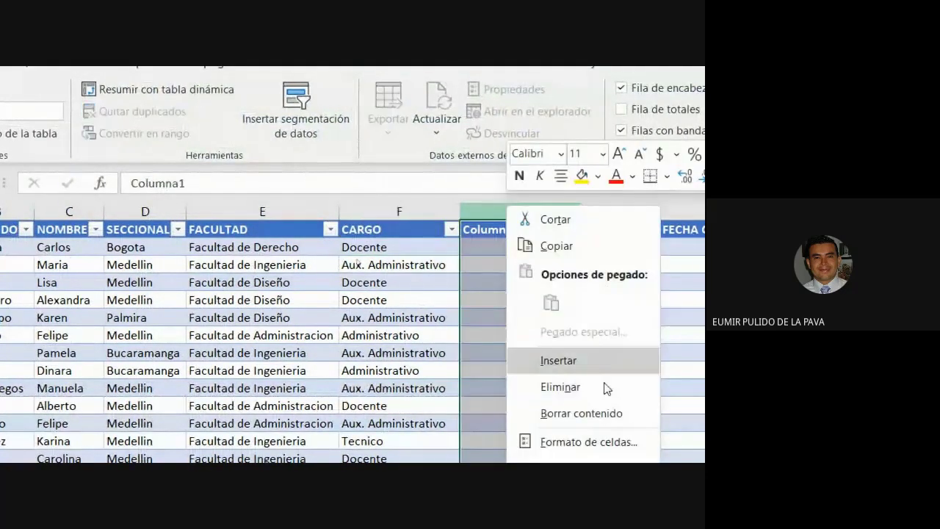
left_click(562, 332)
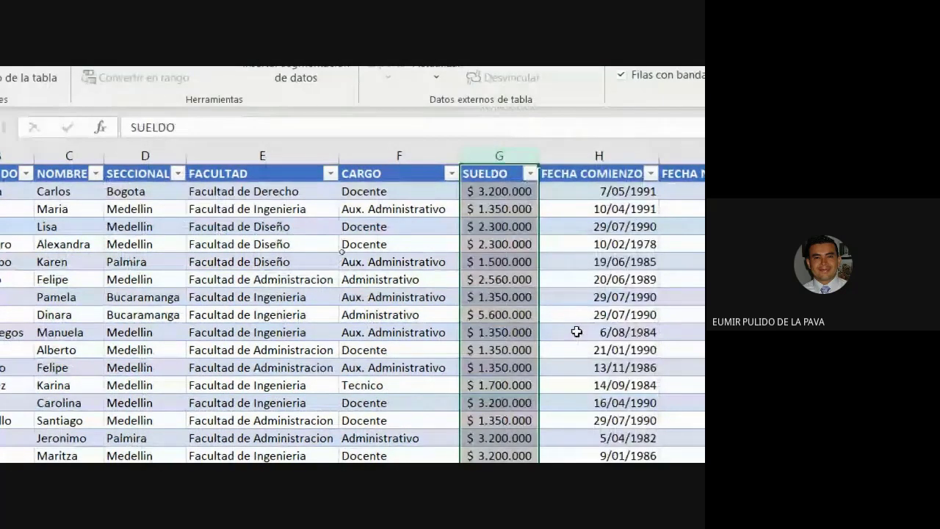
left_click(586, 330)
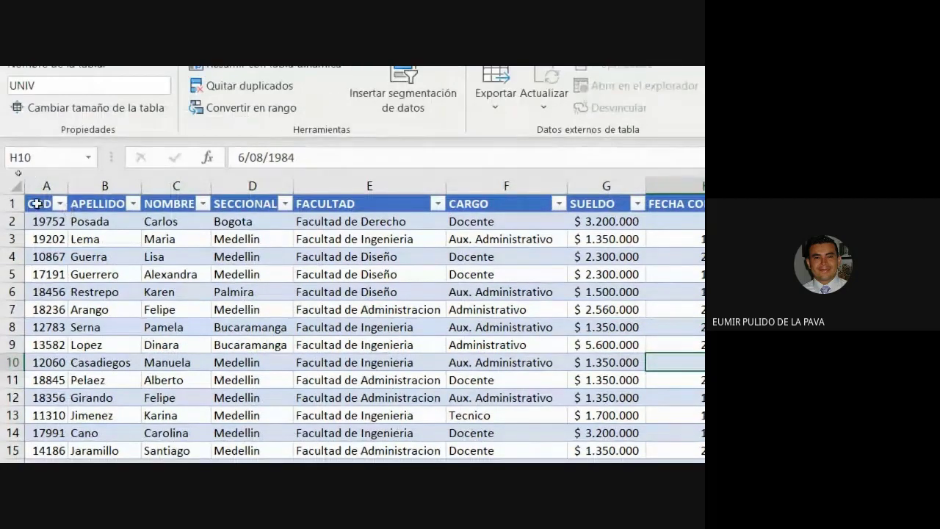
Step: Create a pivot table from the UNIV table on a new worksheet, adding its data to the data model
left_click(39, 173)
left_click(180, 116)
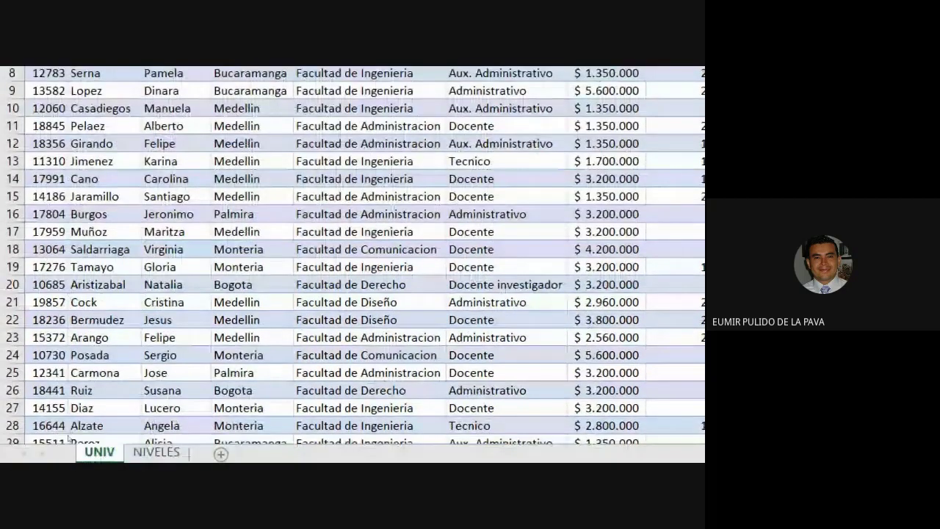
left_click(81, 442)
left_click(156, 452)
left_click(99, 451)
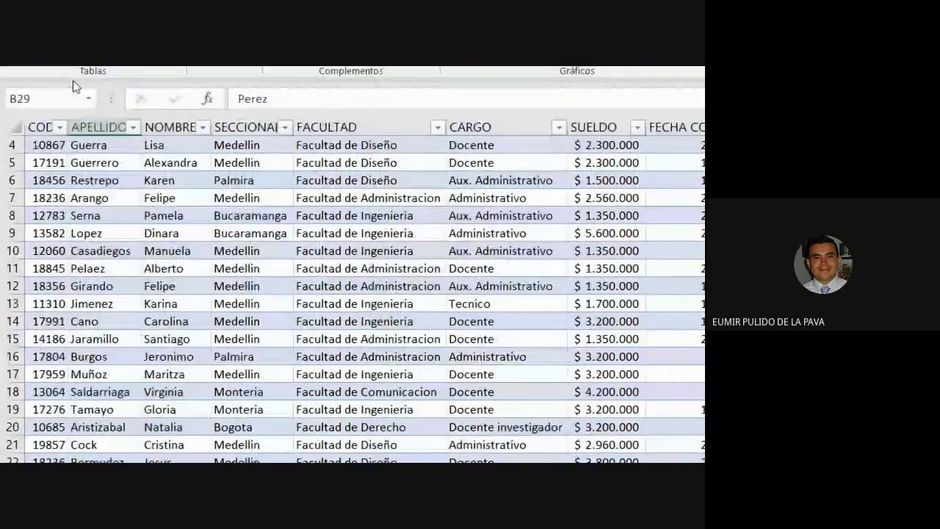
left_click(48, 162)
scroll(44, 157, "up", 1)
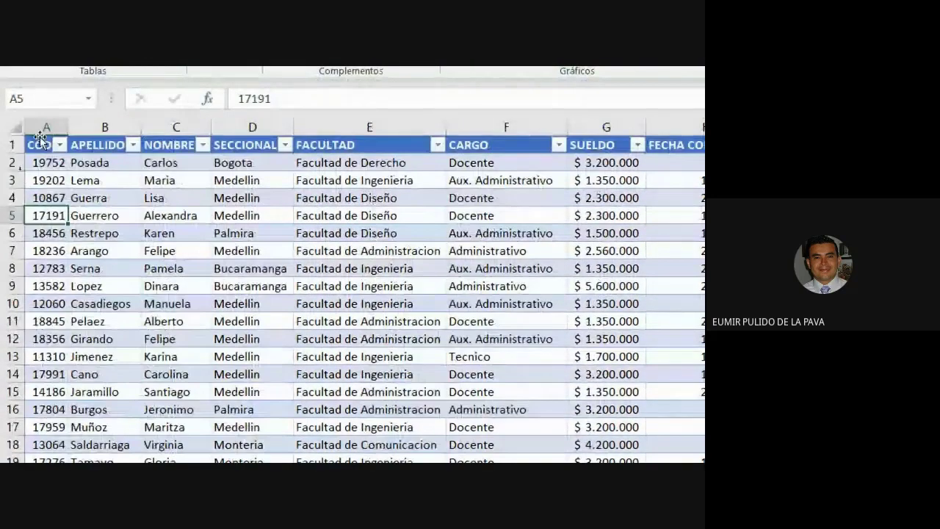
left_click(40, 141)
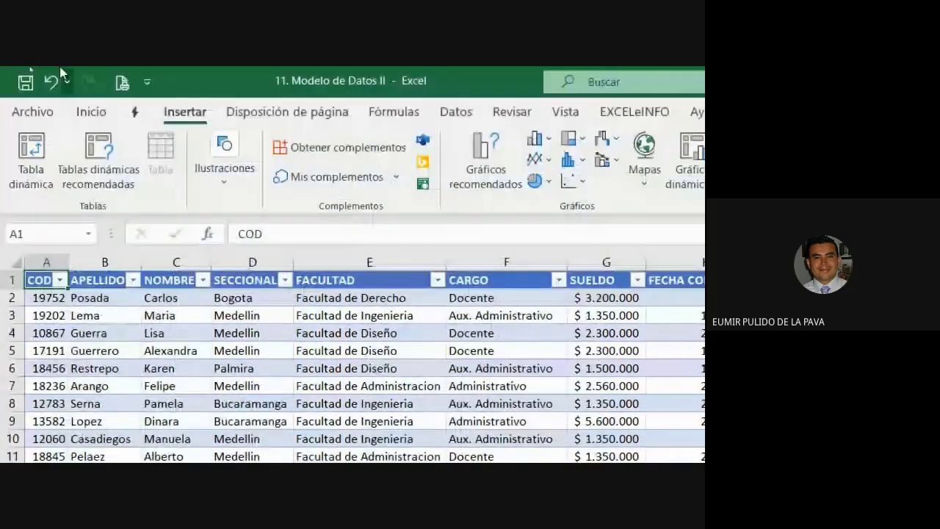
left_click(22, 182)
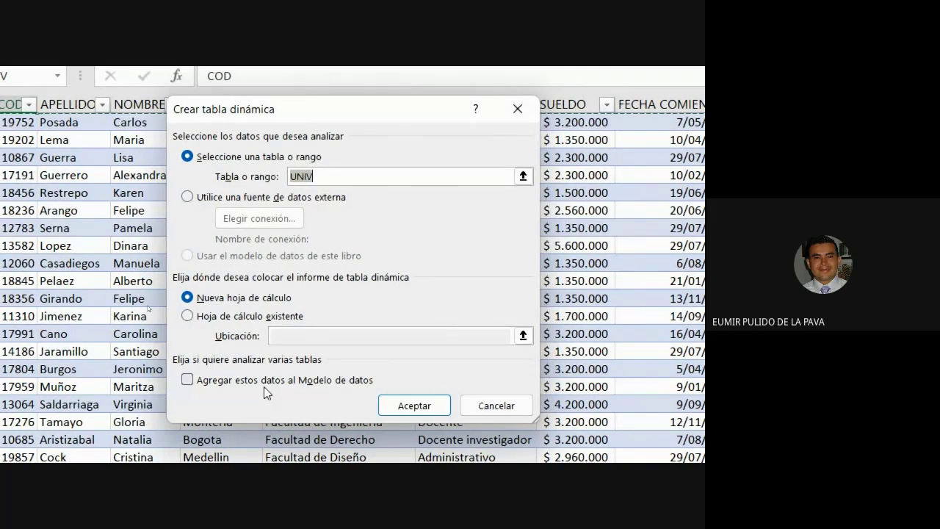
left_click(194, 387)
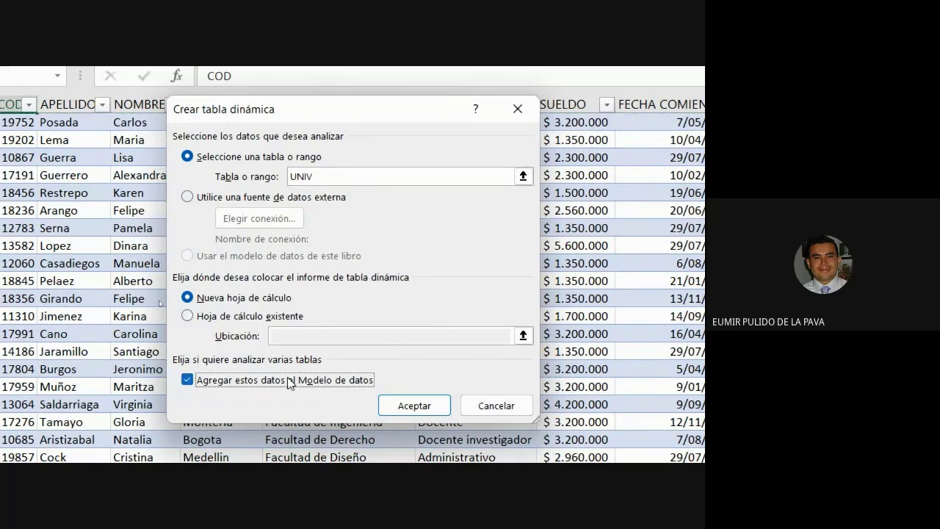
left_click(384, 405)
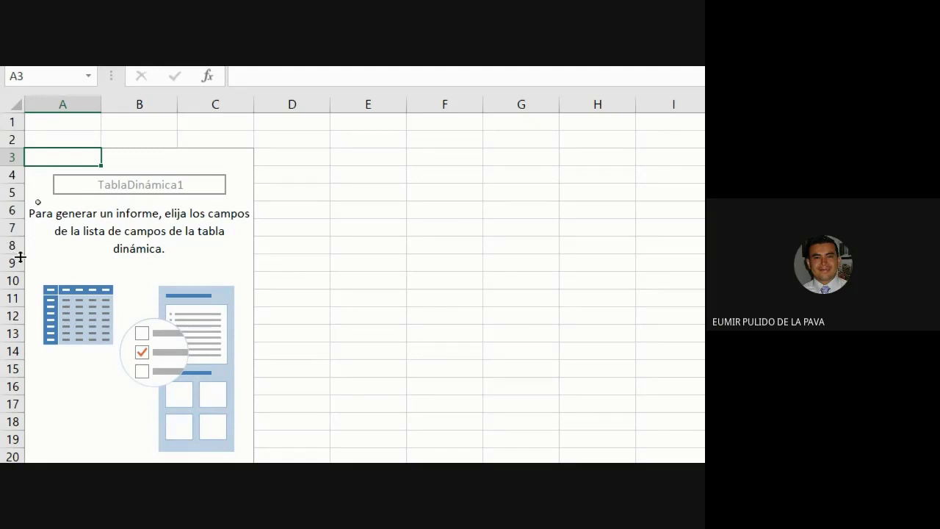
Step: Check the pivot table's field list, then compare the two field panels illustrated on page 9 of the PDF guide in Adobe Acrobat
scroll(463, 205, "right", 5)
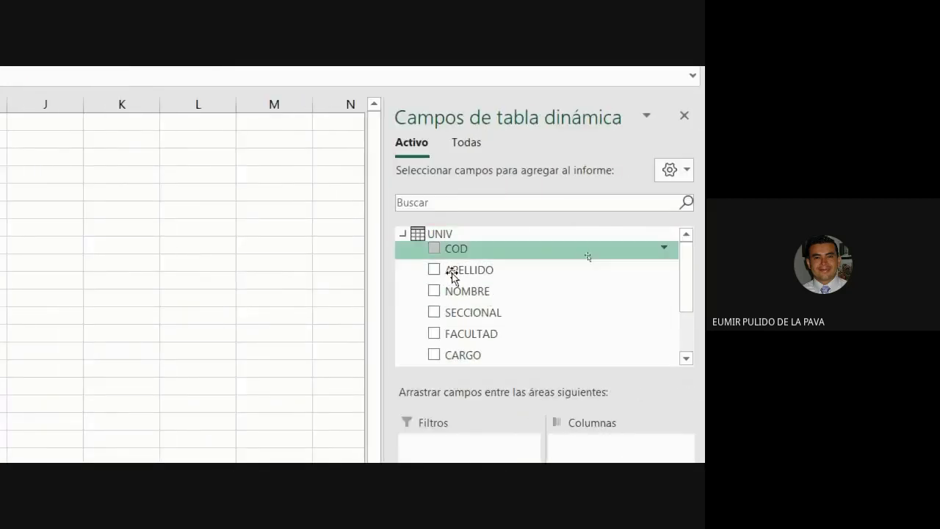
left_click(333, 442)
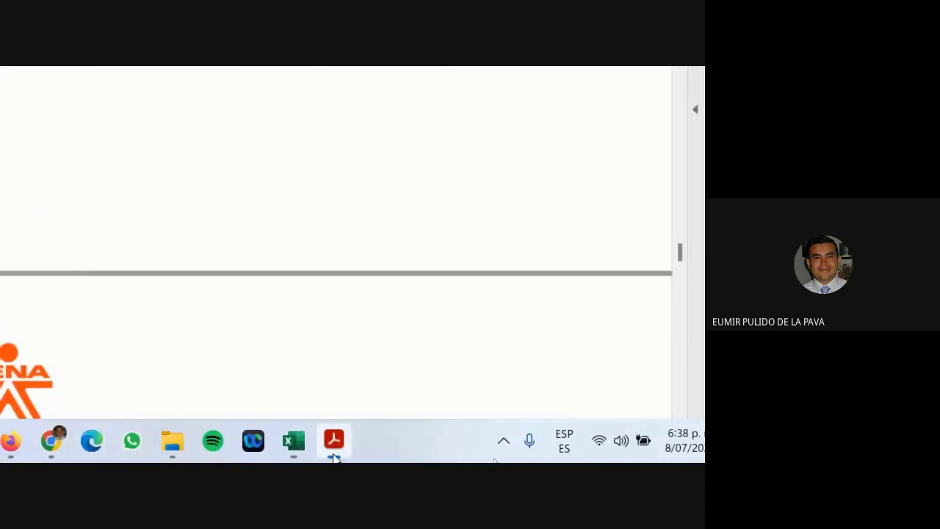
scroll(373, 365, "up", 5)
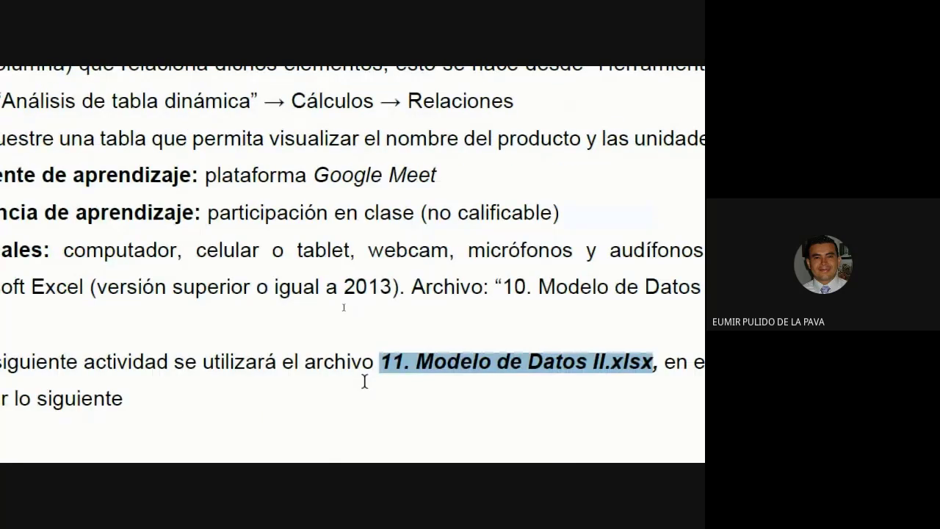
key("alt+Tab")
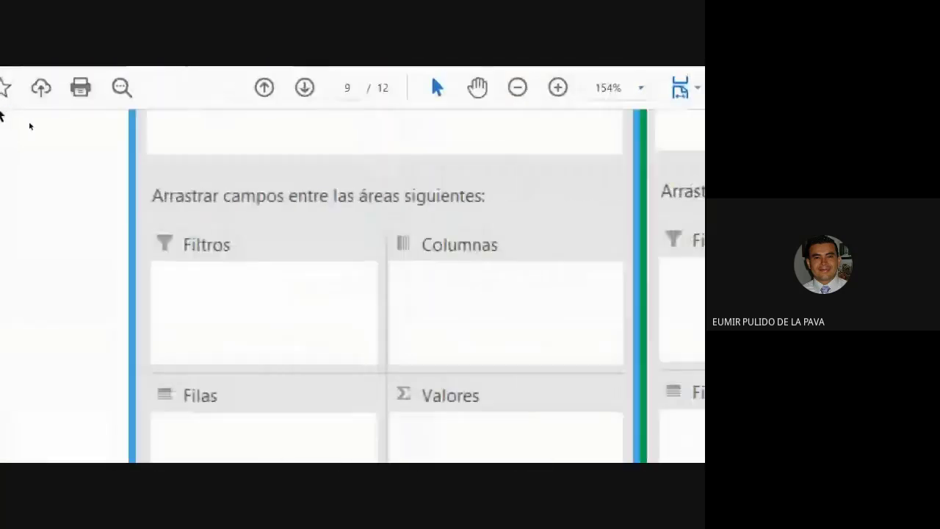
scroll(304, 357, "up", 5)
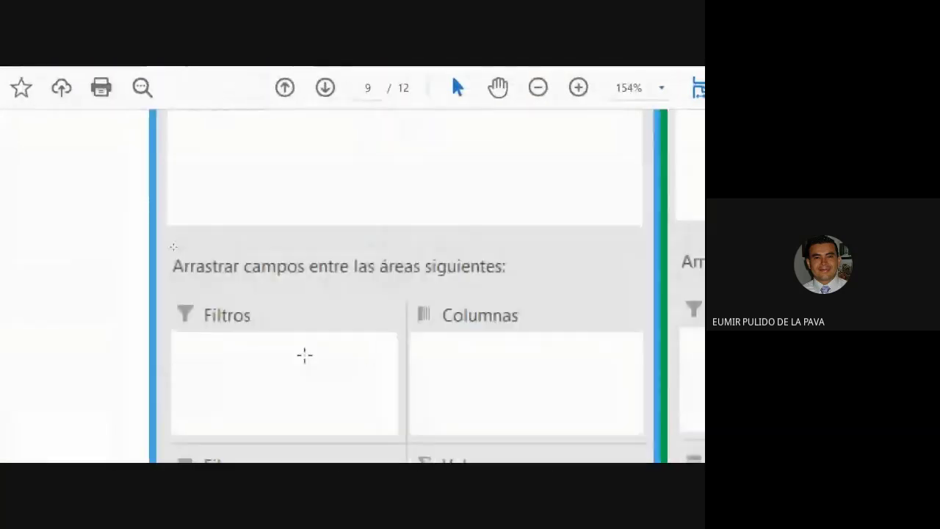
scroll(331, 380, "up", 3)
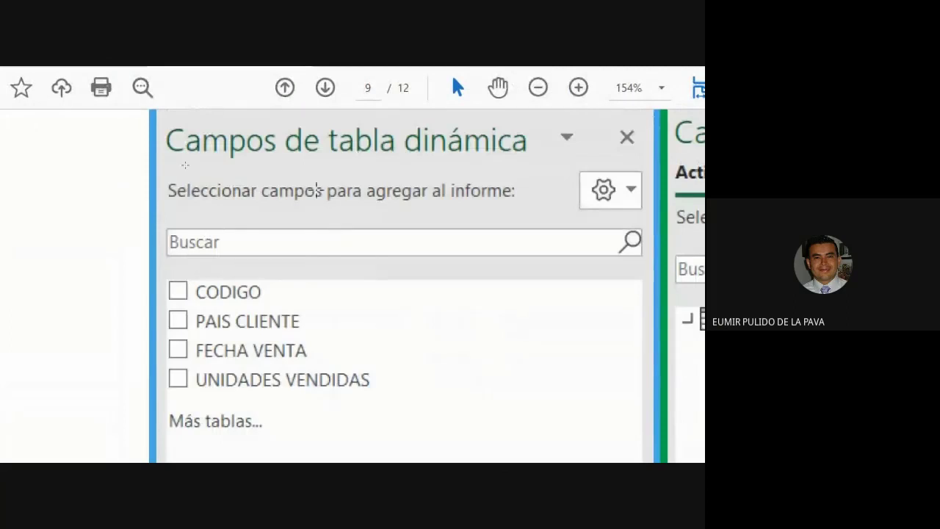
left_click_drag(166, 119, 635, 460)
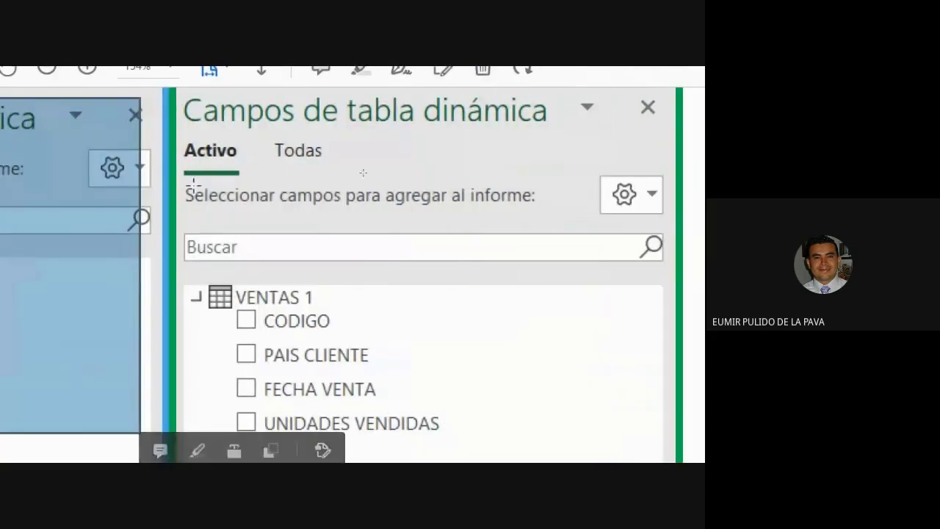
Step: Examine the Activo and Todas views in the guide's second field panel, then reset the screen magnification to 100%
left_click_drag(179, 94, 673, 419)
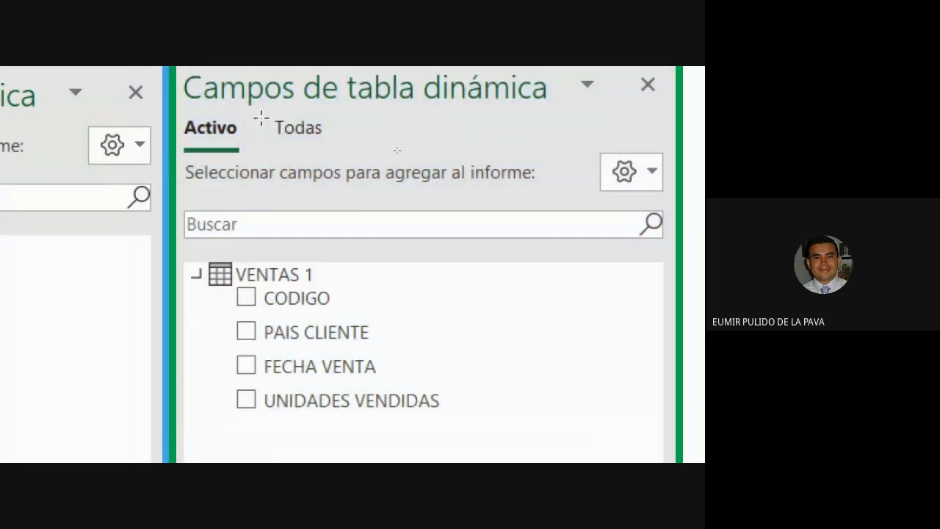
left_click_drag(260, 117, 340, 150)
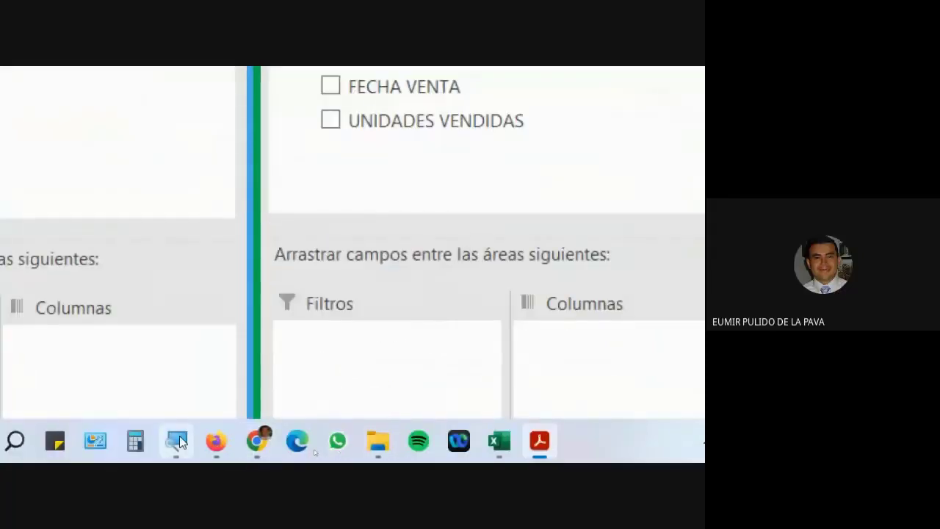
left_click(180, 440)
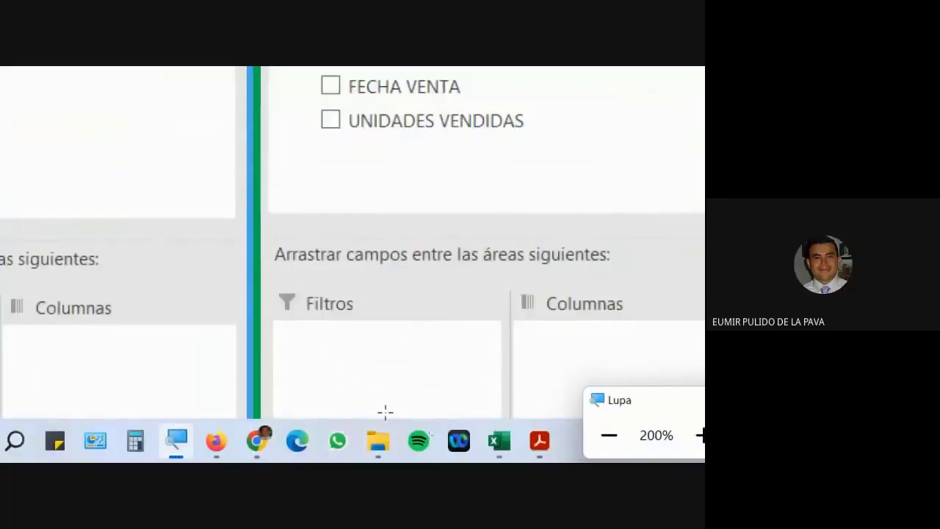
left_click(606, 437)
Step: Switch to the Google Meet call, open its chat and admit the waiting participant, then return to Excel
mouse_move(353, 451)
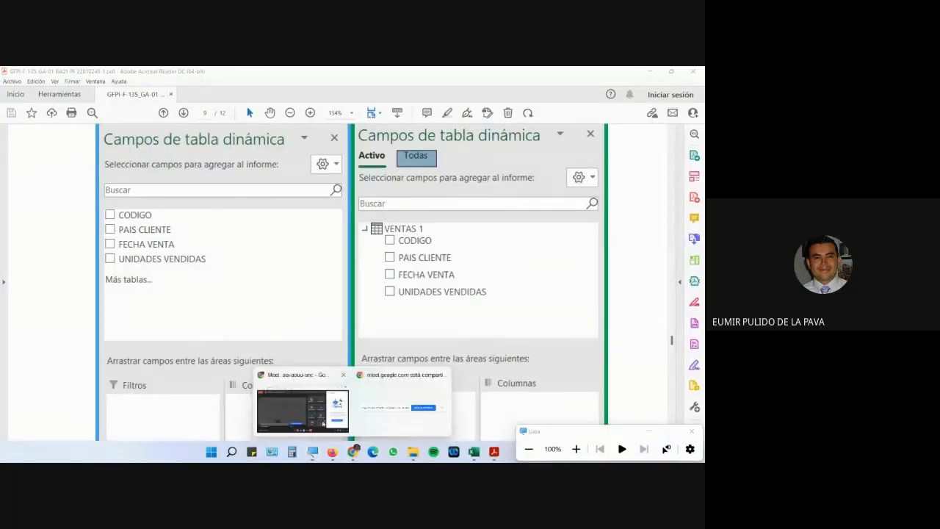
left_click(300, 407)
left_click(640, 423)
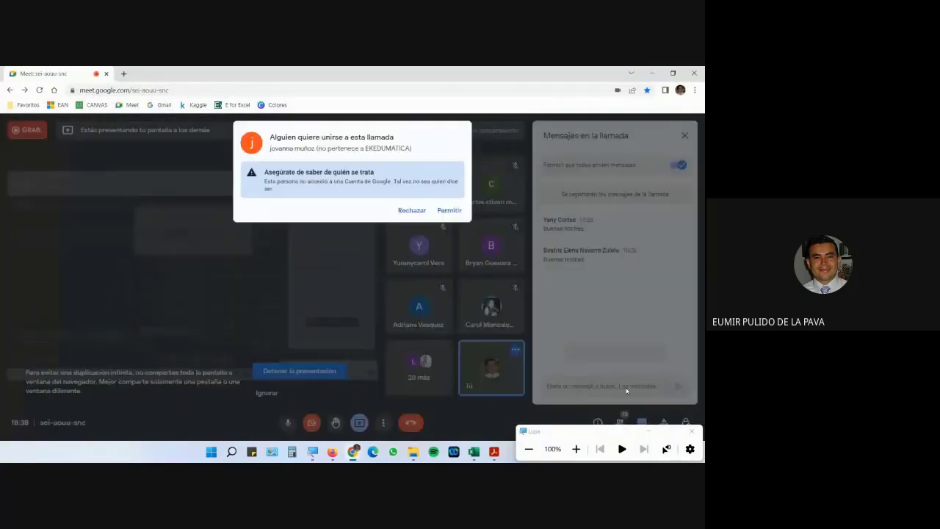
left_click(445, 211)
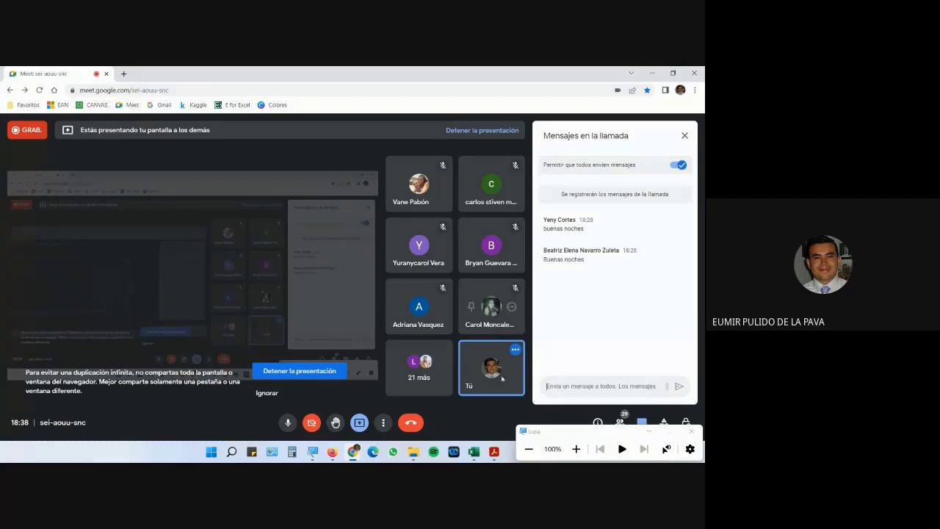
left_click(472, 452)
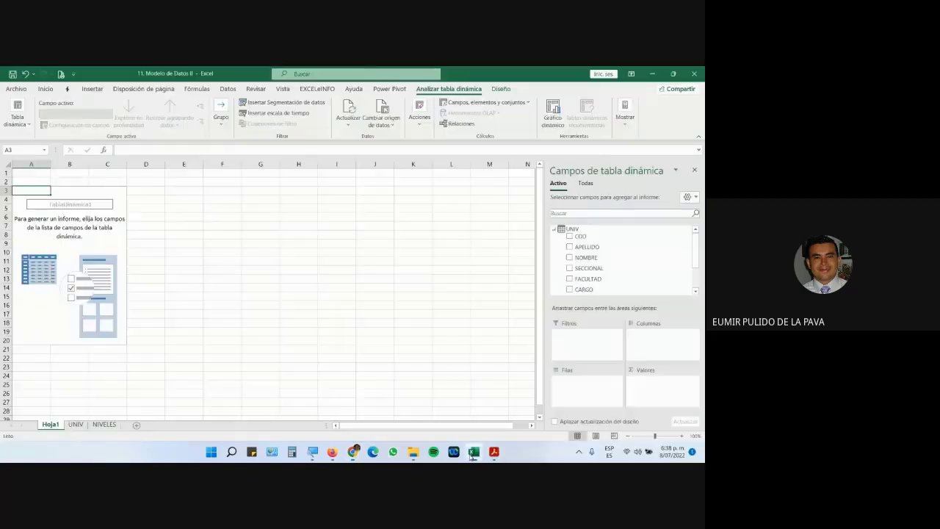
Step: Review the VENTAS 1 table and the Todas view in the field panel illustrated in the Acrobat PDF guide
mouse_move(495, 452)
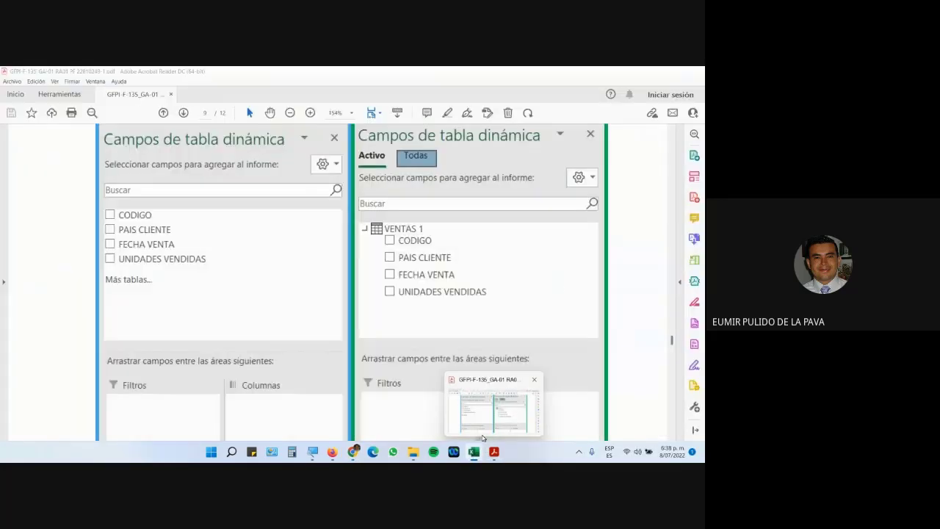
left_click(496, 452)
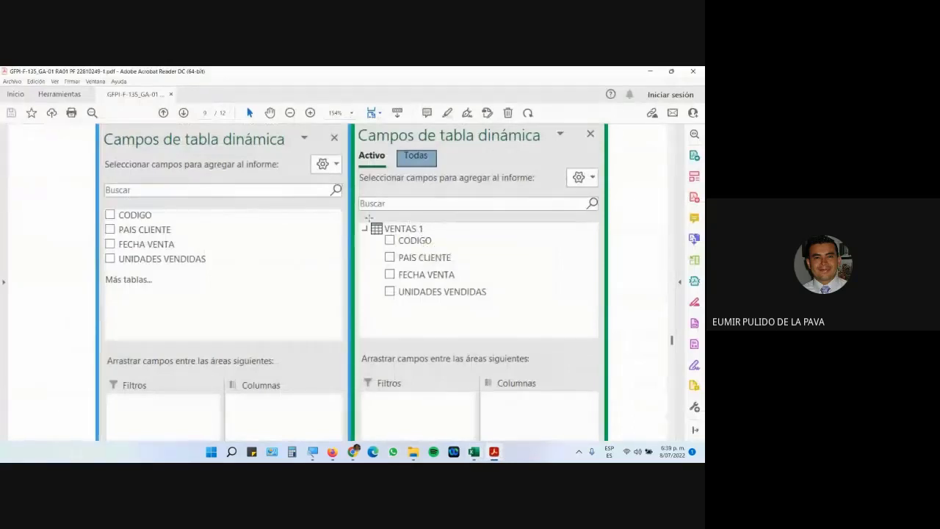
left_click_drag(364, 218, 412, 231)
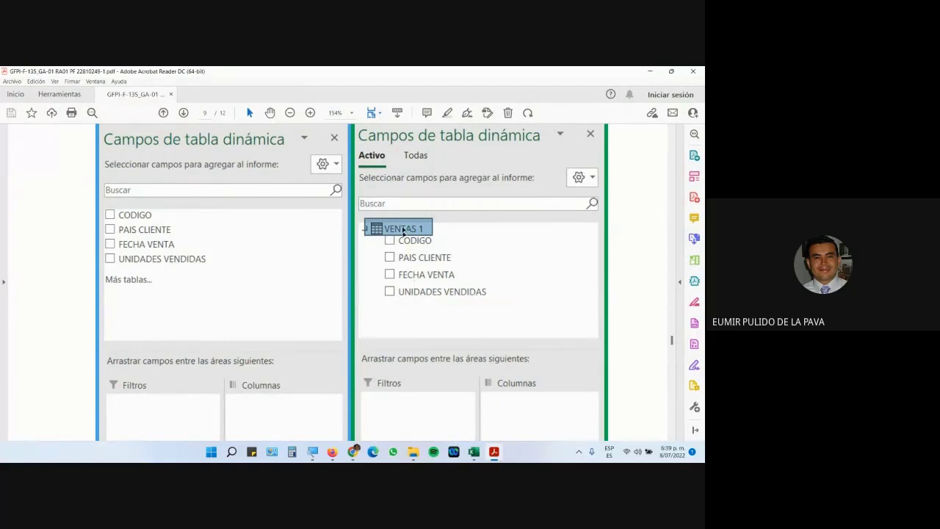
left_click_drag(404, 149, 445, 167)
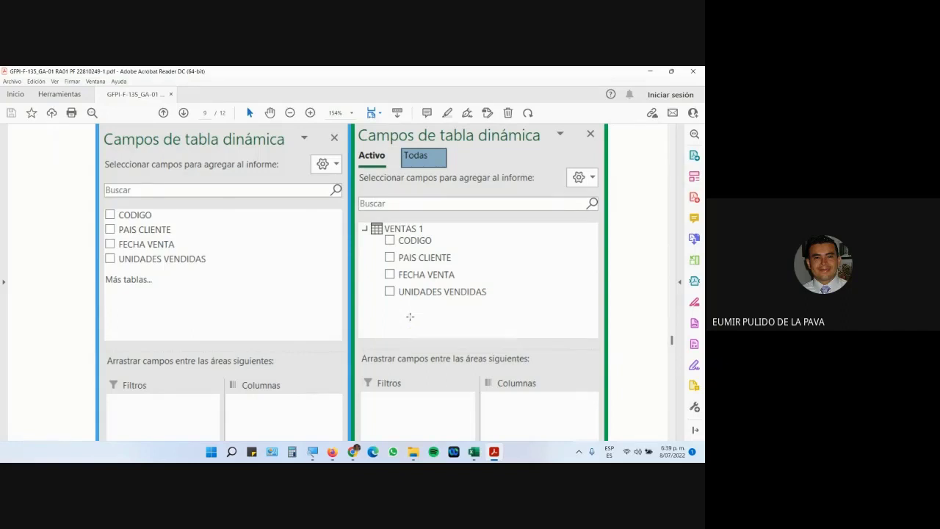
Step: Return to Excel and list all workbook tables in the pivot table field list, magnifying the screen to 200%
left_click(474, 452)
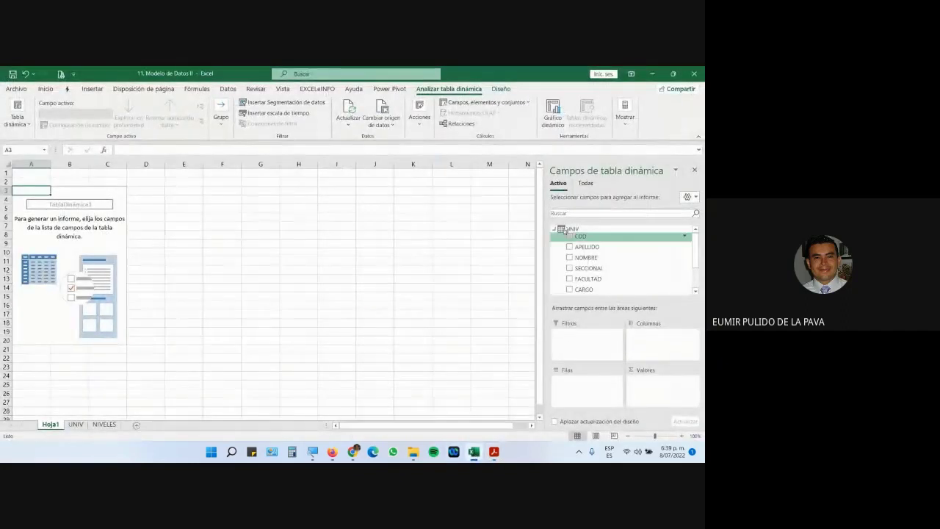
left_click(587, 184)
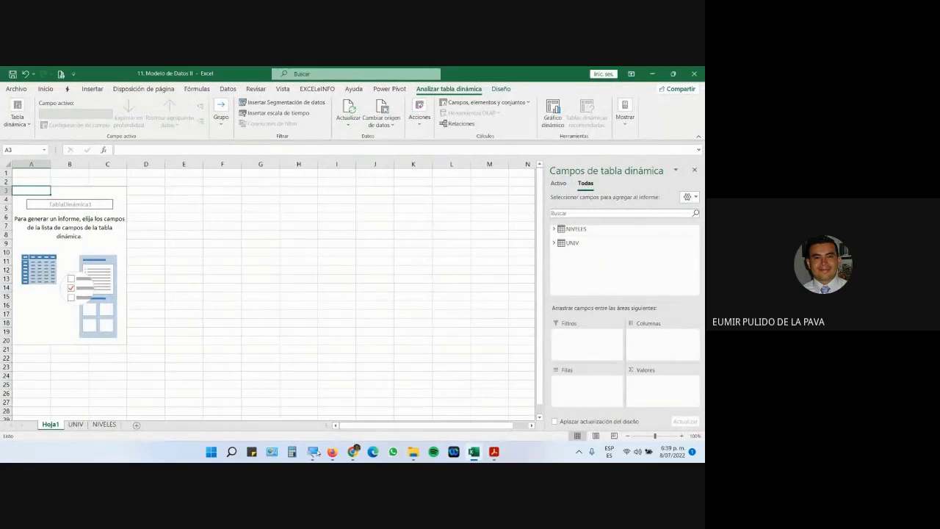
left_click(314, 452)
left_click(577, 447)
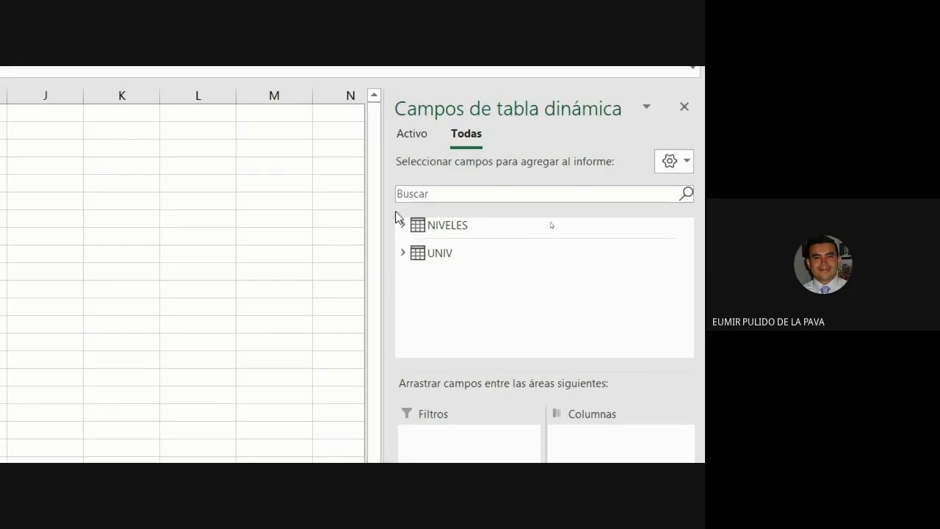
key("super+plus")
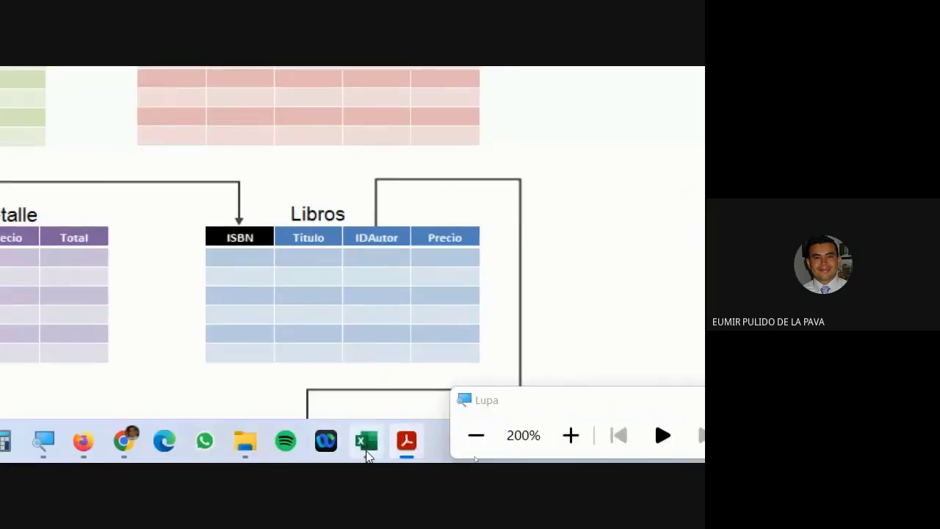
Step: In Excel, examine the table and column options for creating a relationship, then dismiss the relationship dialogs without adding one
left_click(367, 454)
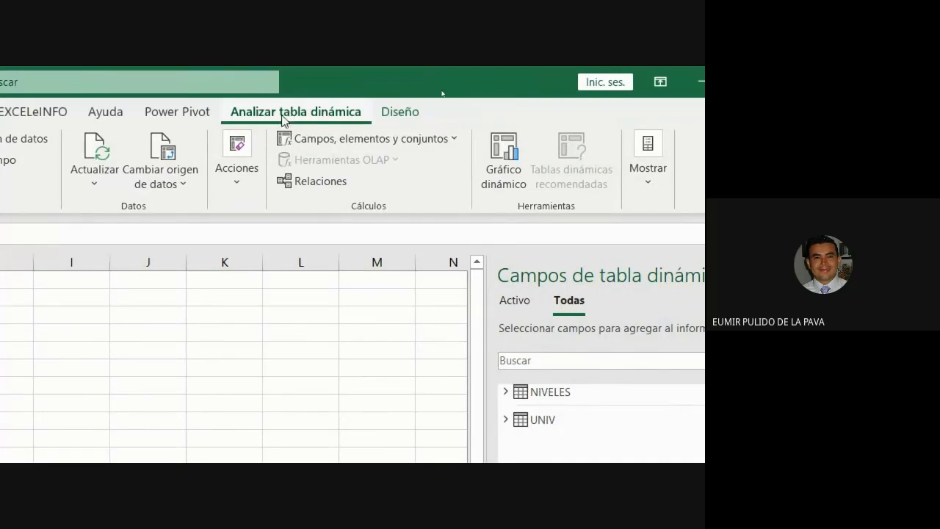
left_click(314, 184)
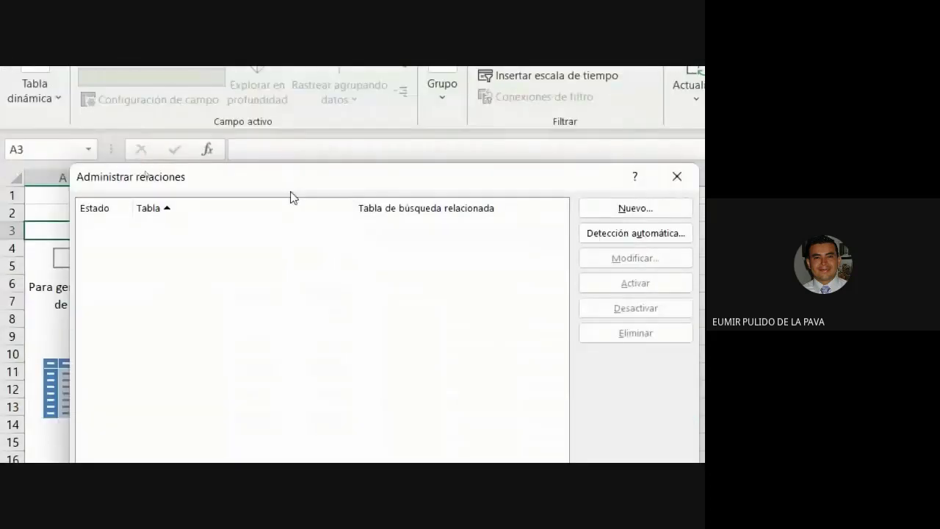
left_click_drag(455, 177, 469, 187)
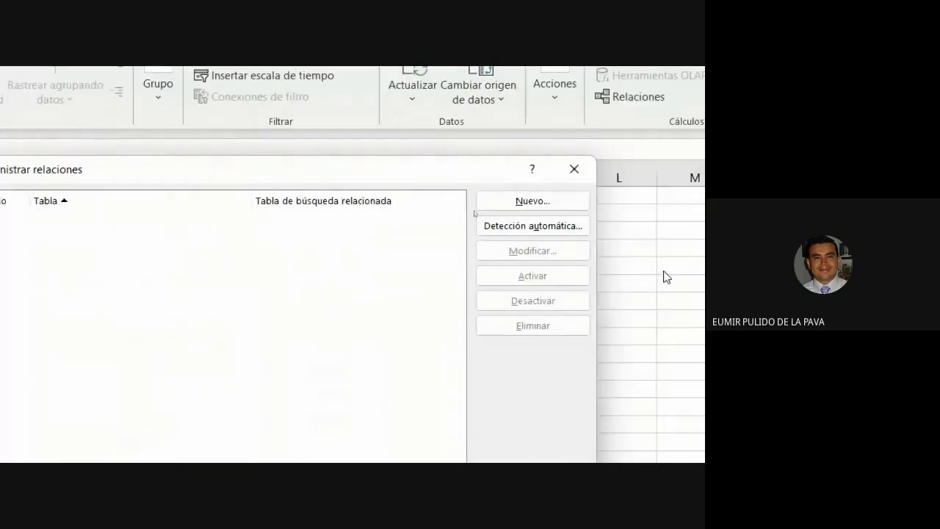
left_click(603, 201)
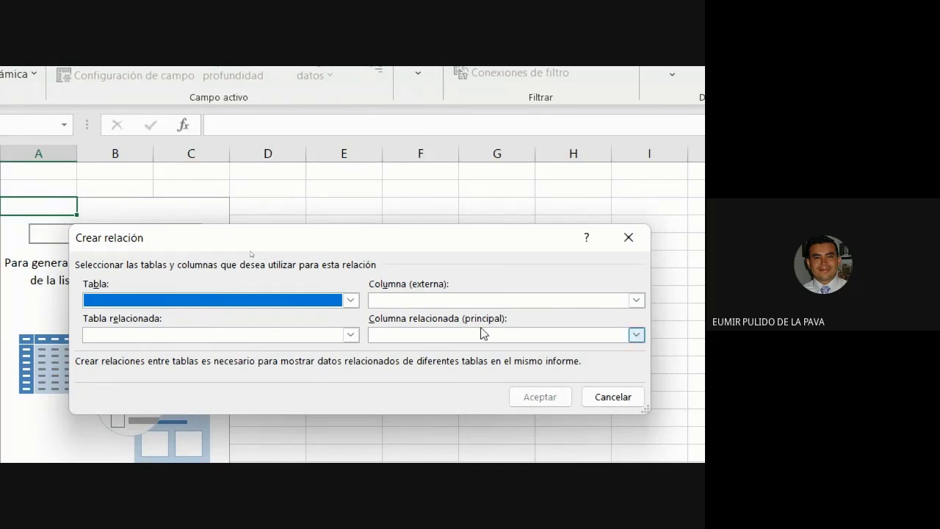
left_click(613, 400)
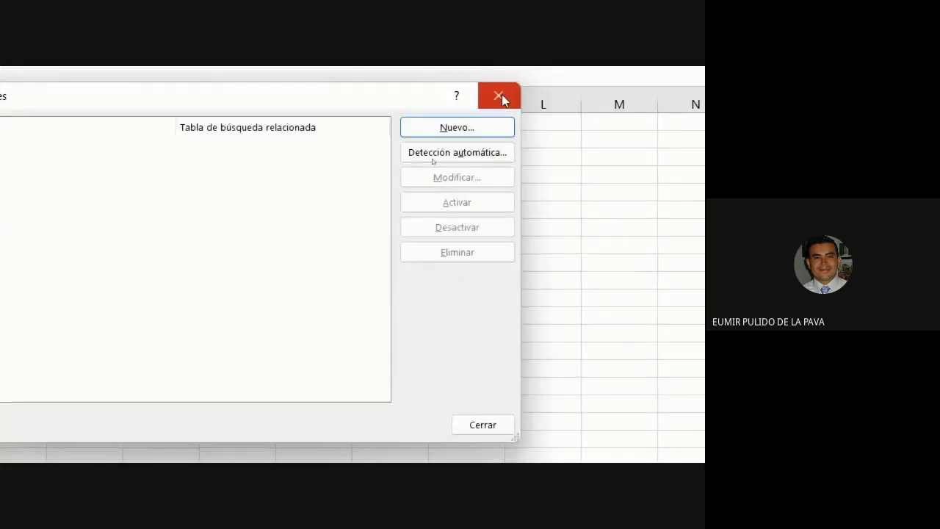
left_click(497, 94)
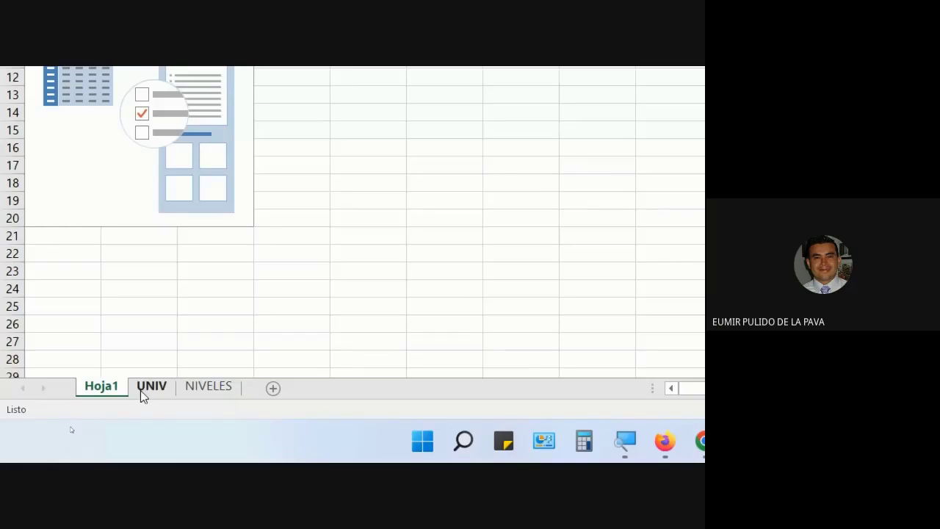
Step: Check the CARGO column on the UNIV sheet and select the matching column on the NIVELES sheet
left_click(144, 391)
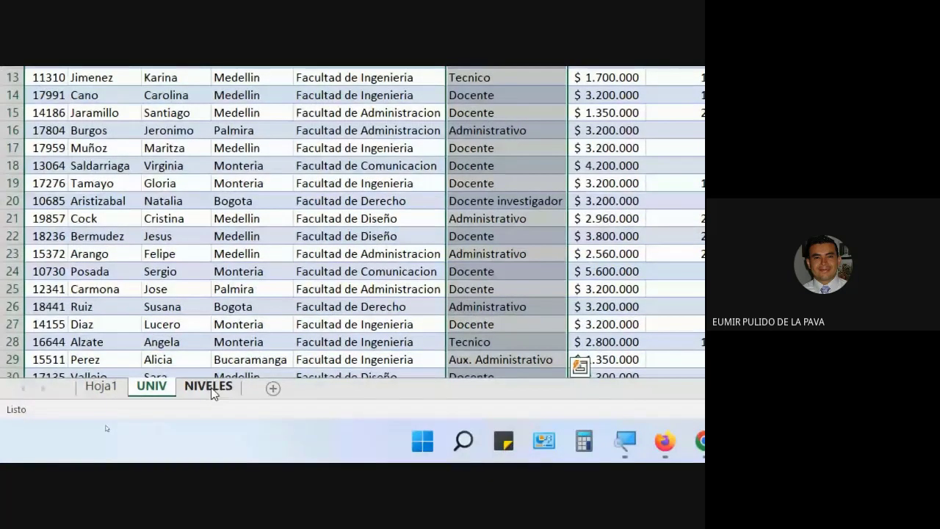
left_click(211, 387)
left_click(79, 103)
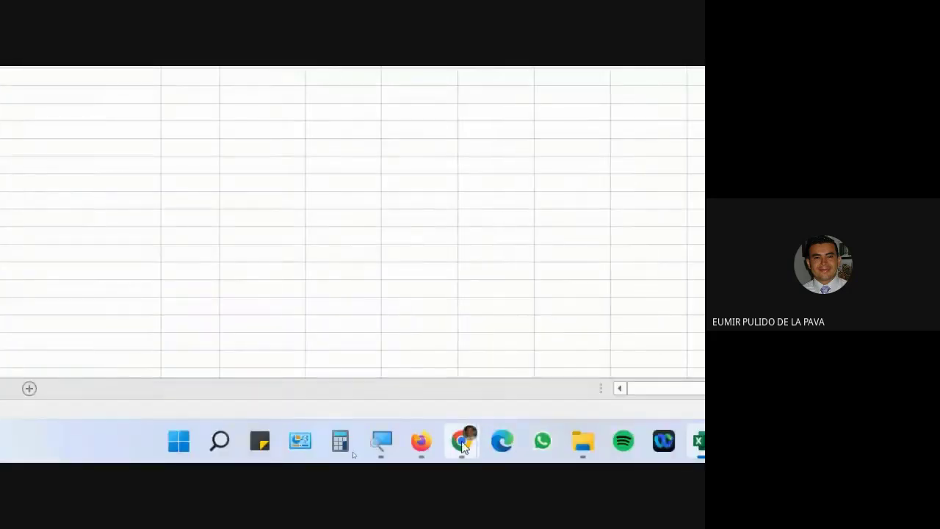
Step: Switch to the Google Meet call, admit the participant asking to join, and return to the Excel workbook
mouse_move(461, 439)
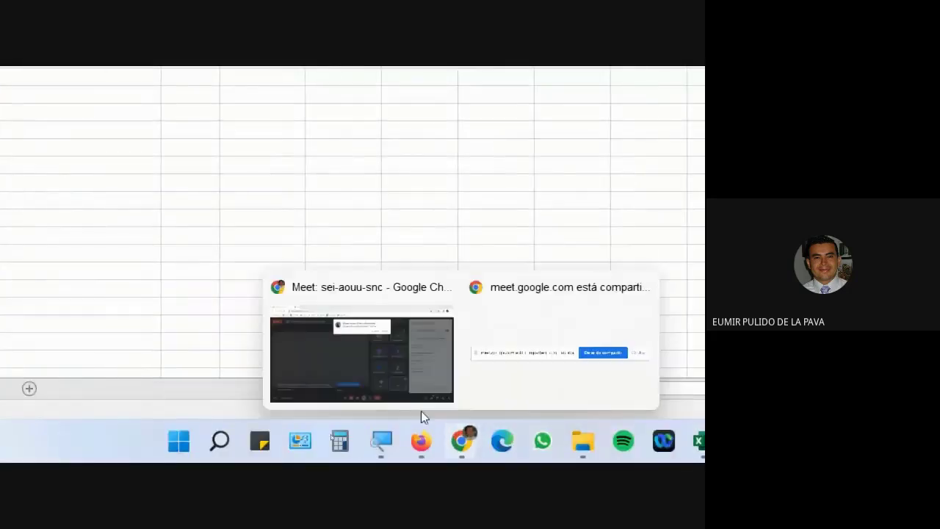
left_click(437, 374)
left_click(524, 270)
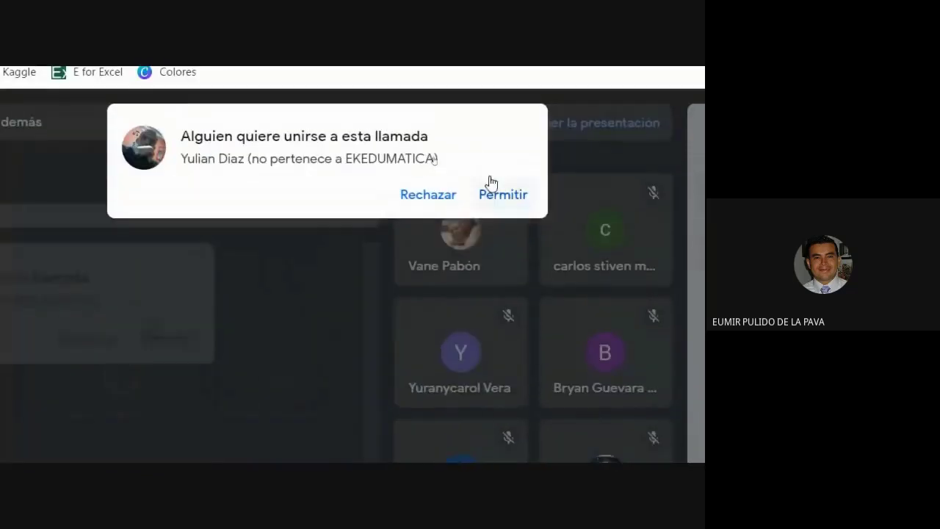
left_click(503, 195)
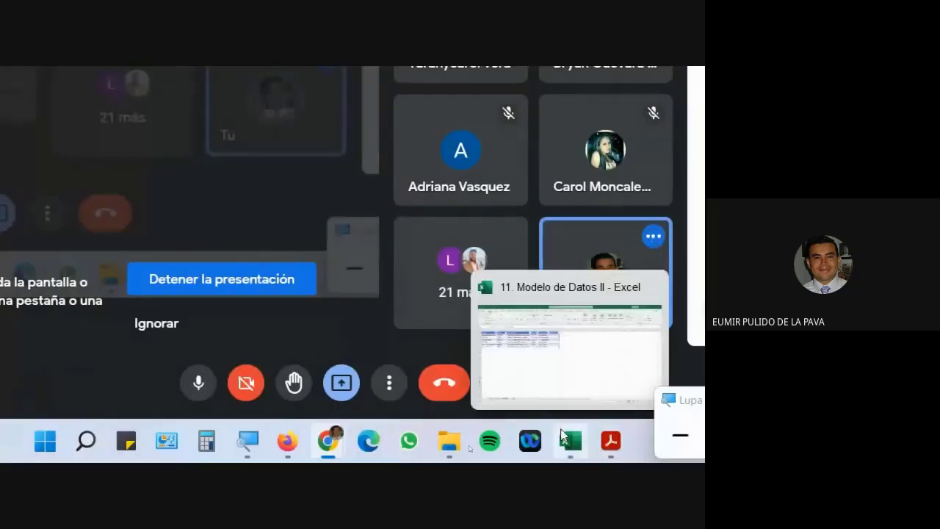
left_click(561, 438)
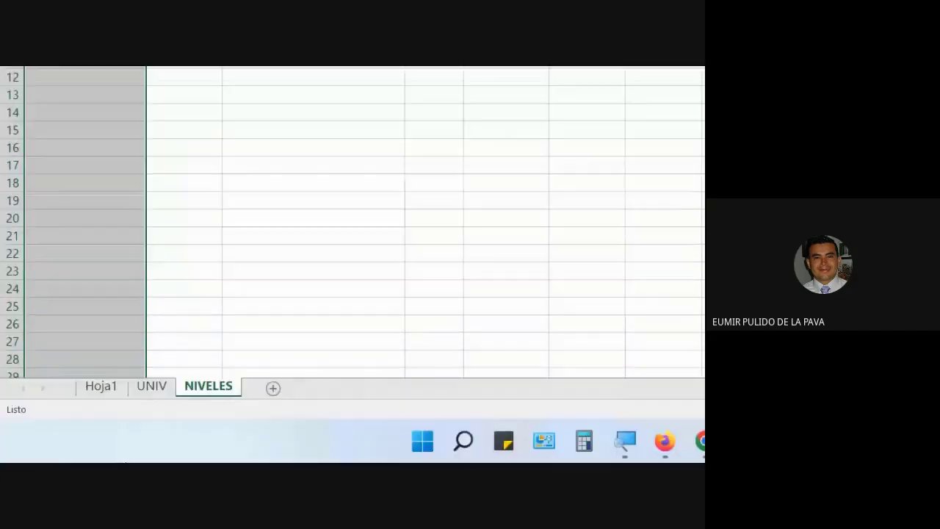
Step: Compare the UNIV and NIVELES sheets to identify their shared Cargo column, then reset the screen magnification to 100%
left_click(150, 386)
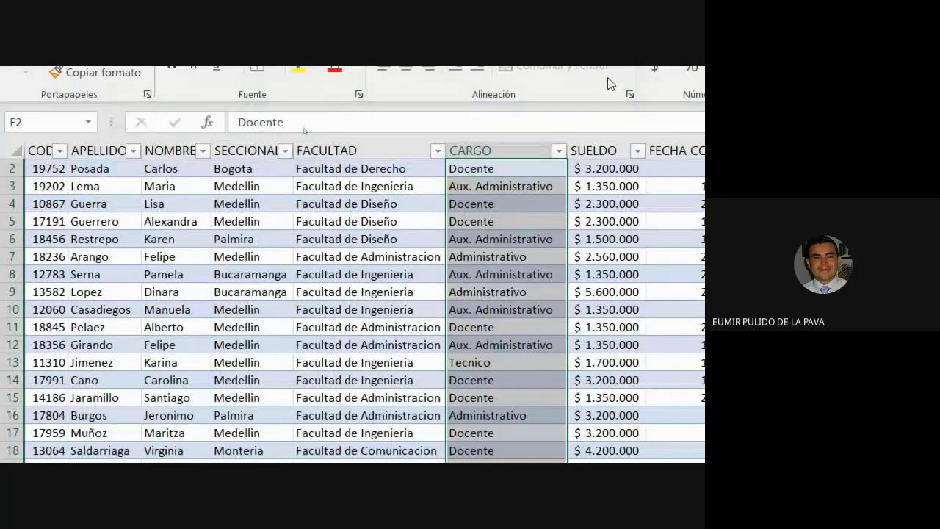
scroll(474, 206, "up", 1)
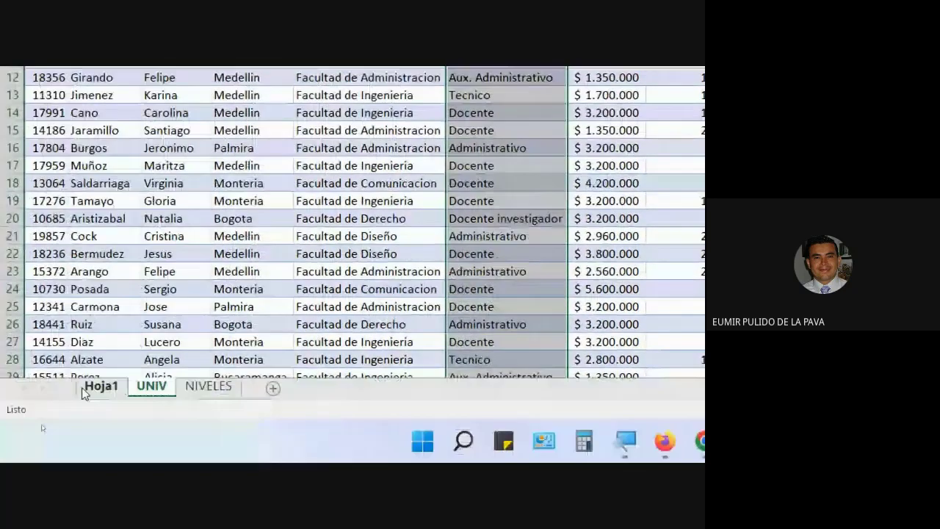
left_click(209, 386)
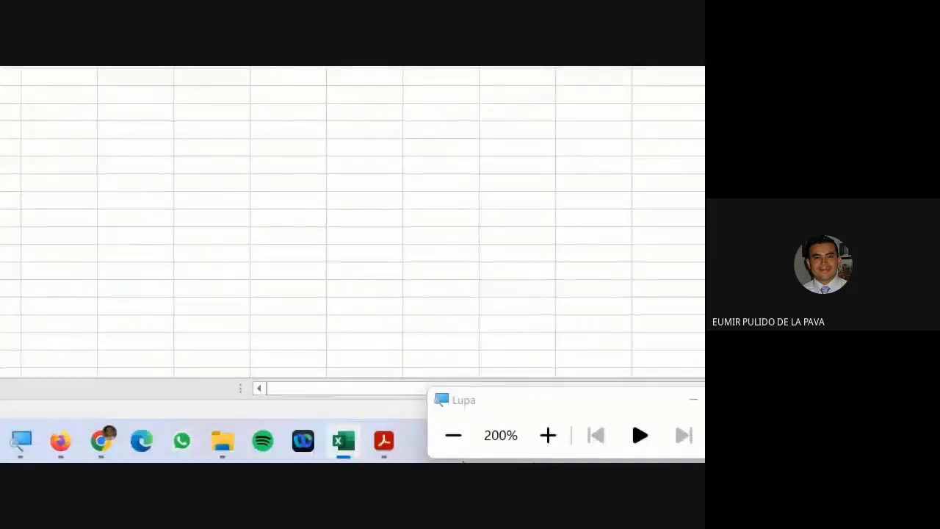
left_click(453, 435)
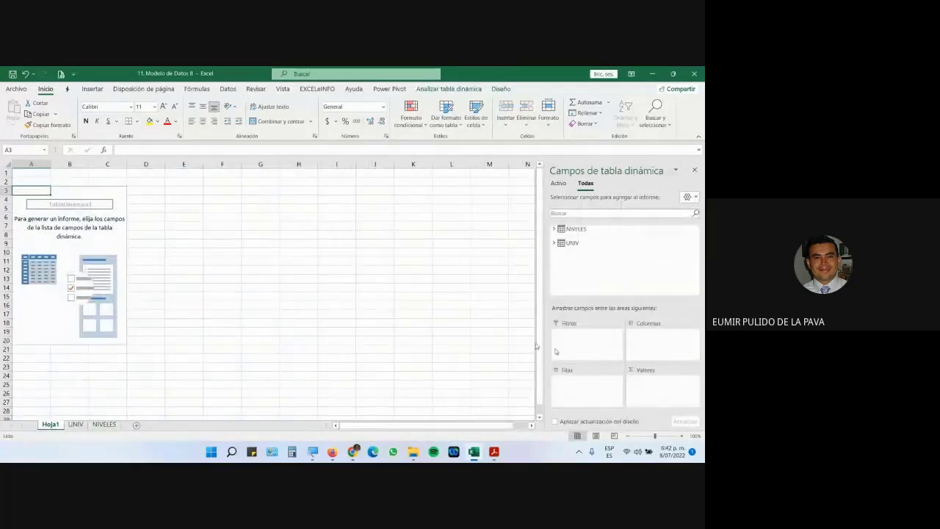
Step: Check the Google Meet chat for participants' answers, then return to the pivot table in Excel
mouse_move(352, 450)
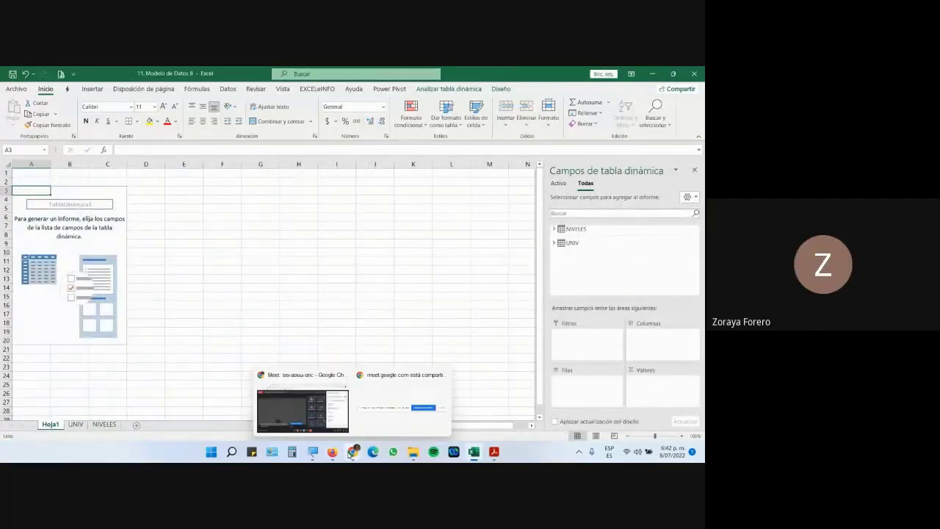
left_click(326, 425)
mouse_move(493, 450)
left_click(506, 433)
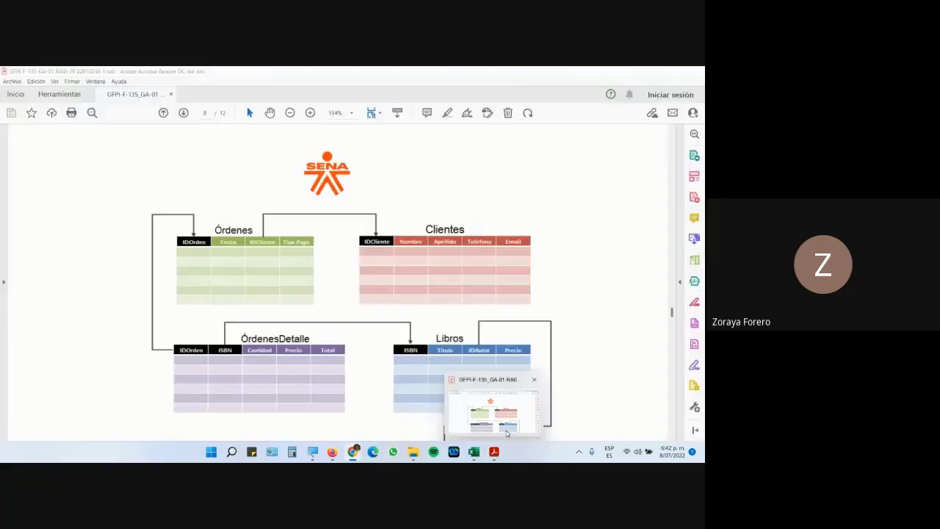
left_click(506, 433)
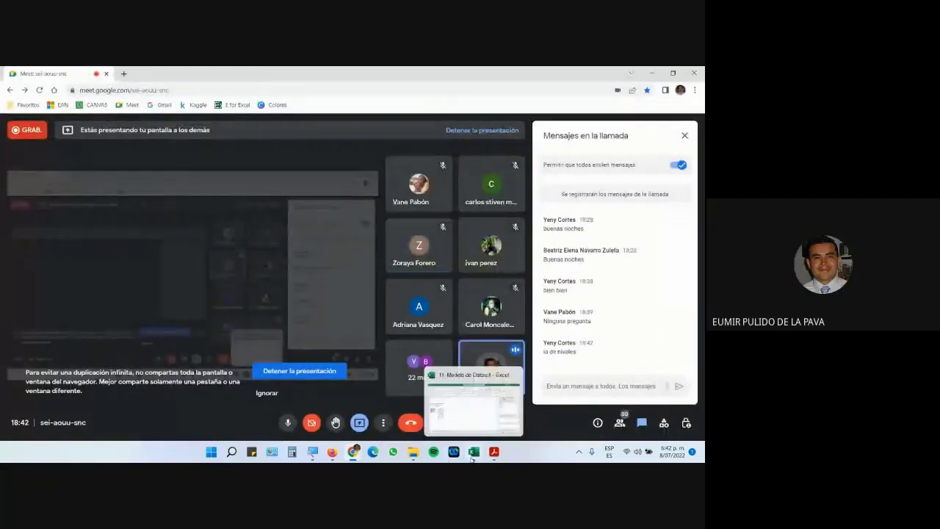
left_click(472, 455)
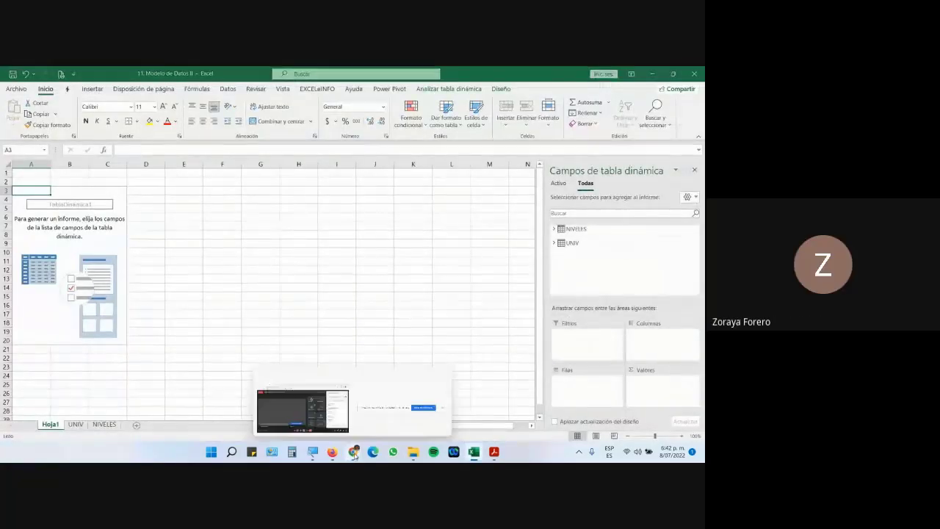
Step: Check the Google Meet call once more, then return to Excel and open the pivot table's relationship manager
left_click(354, 452)
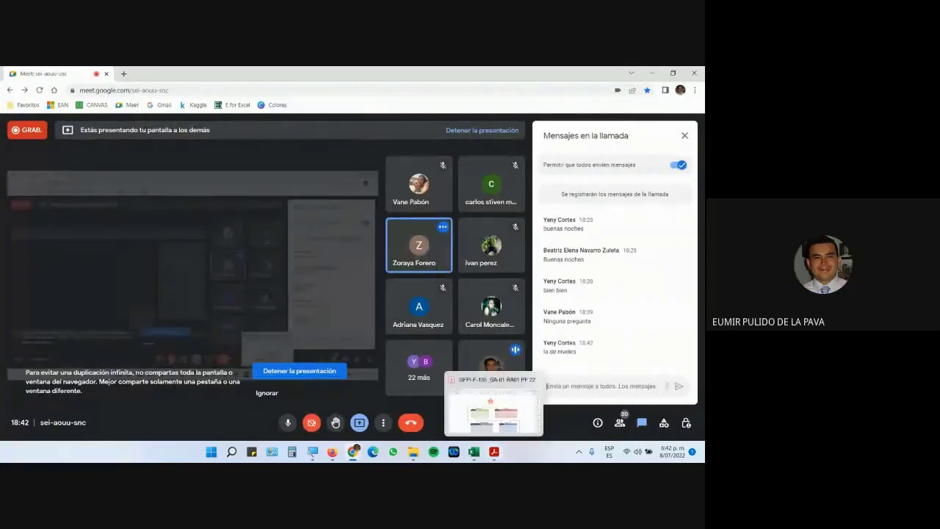
left_click(473, 453)
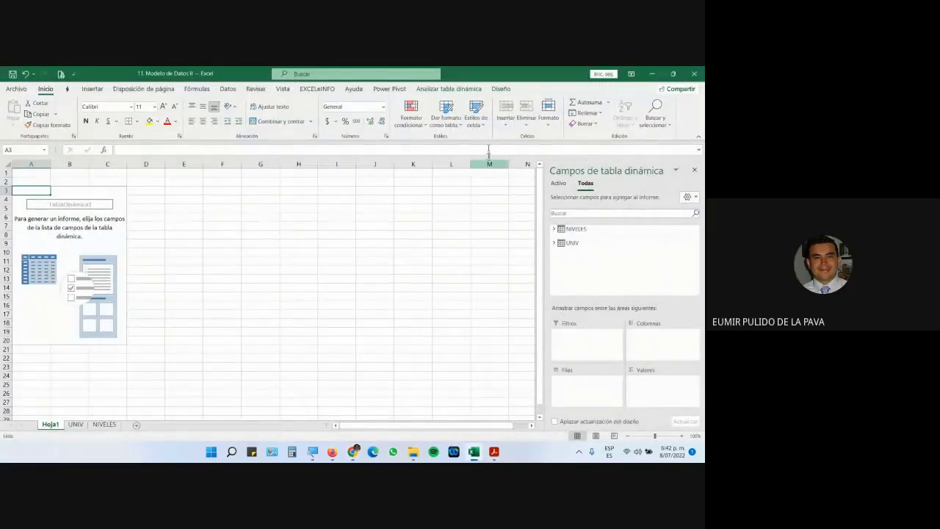
left_click(445, 91)
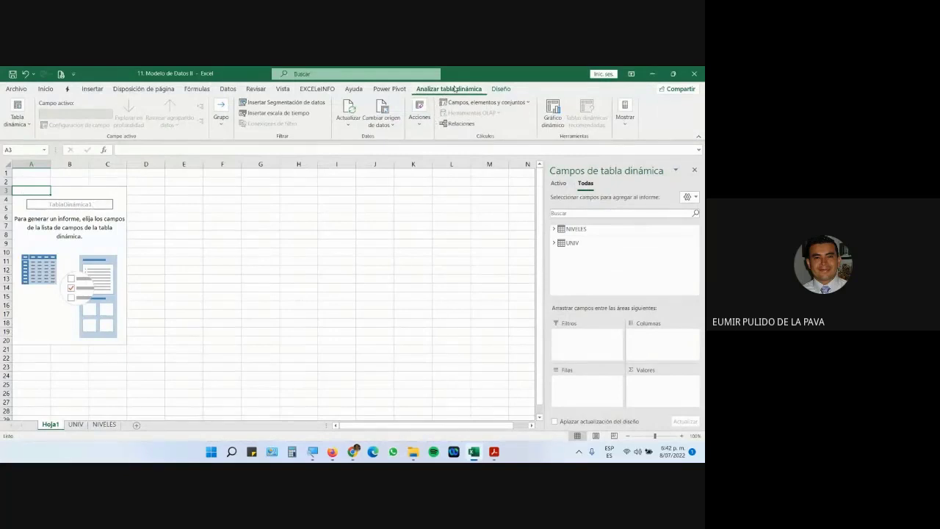
left_click(459, 124)
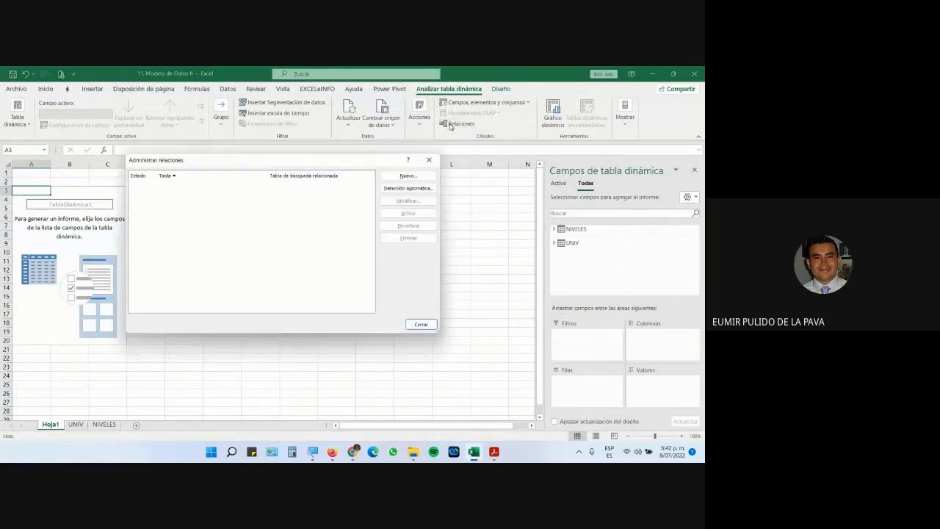
Step: Magnify the screen to 200%, review the ISBN link between ÓrdenesDetalle and Libros in the PDF guide, and return to Excel
left_click(311, 453)
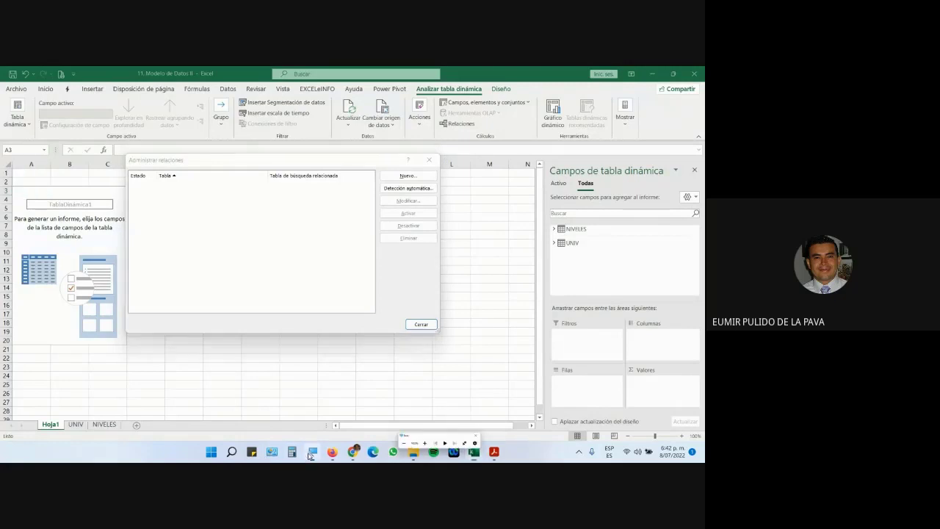
left_click(574, 448)
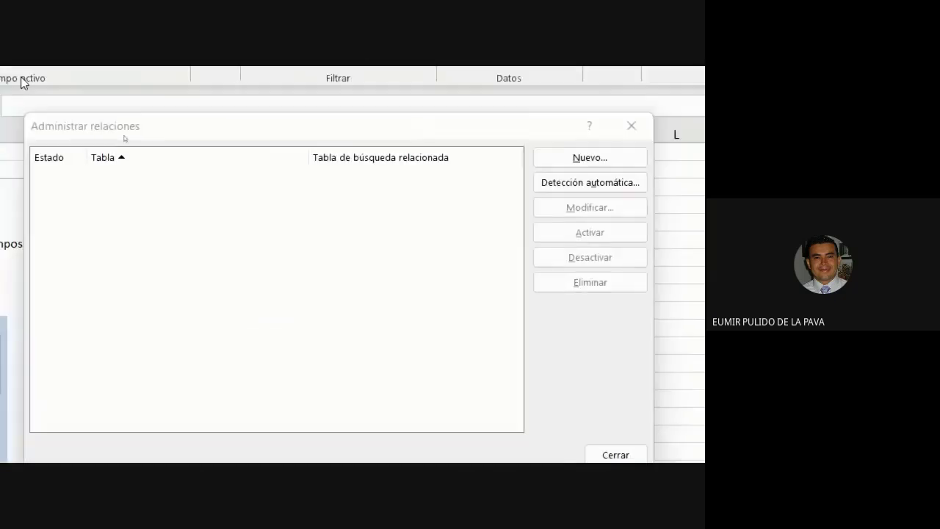
left_click(213, 139)
left_click_drag(281, 195, 278, 198)
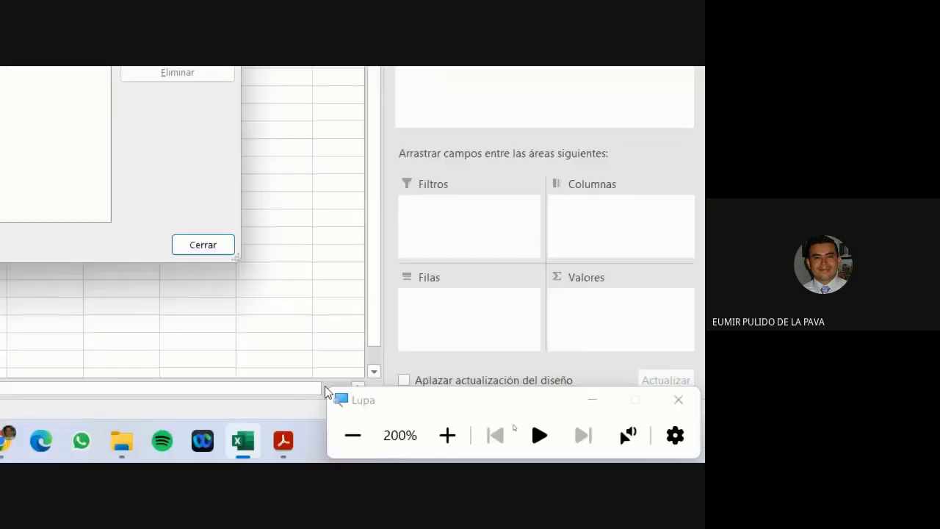
left_click(288, 443)
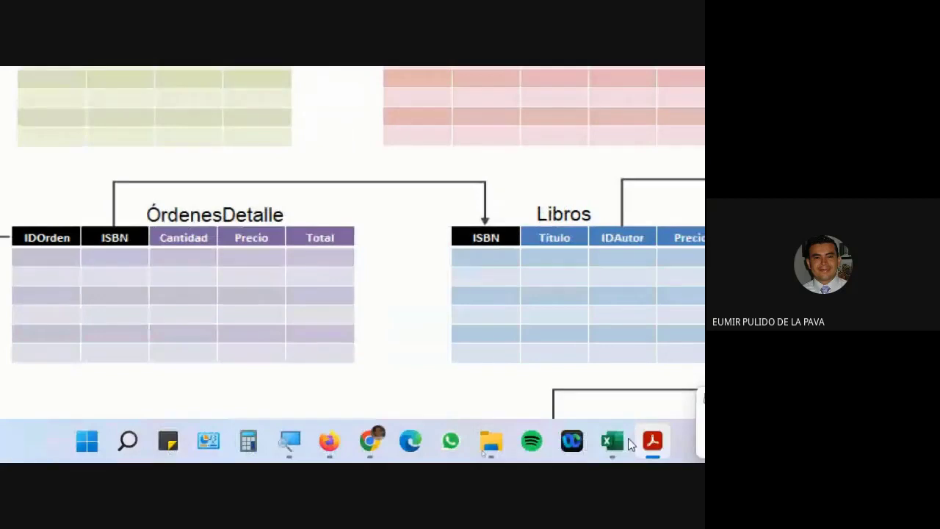
left_click(611, 444)
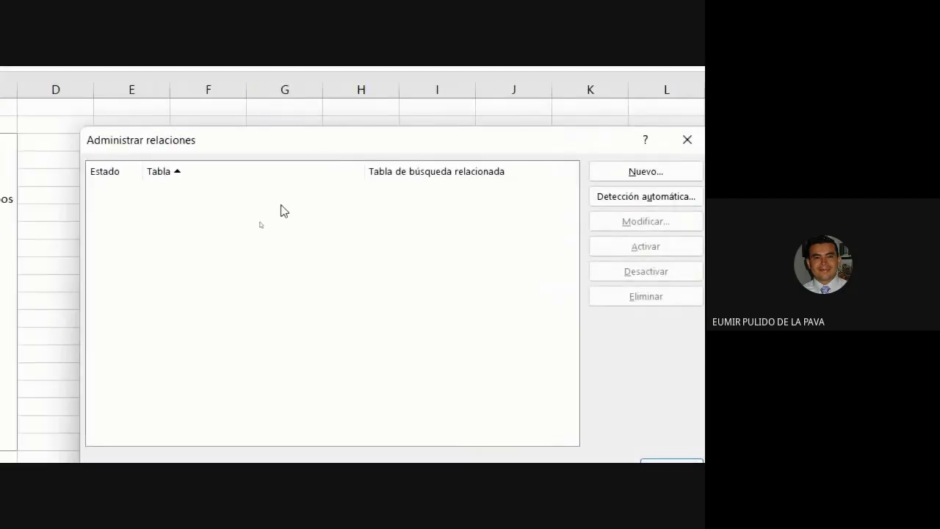
Step: Create a relationship from the UNIV data model table's CARGO column to the NIVELES worksheet table's Cargo column, and close the relationship manager
left_click(571, 173)
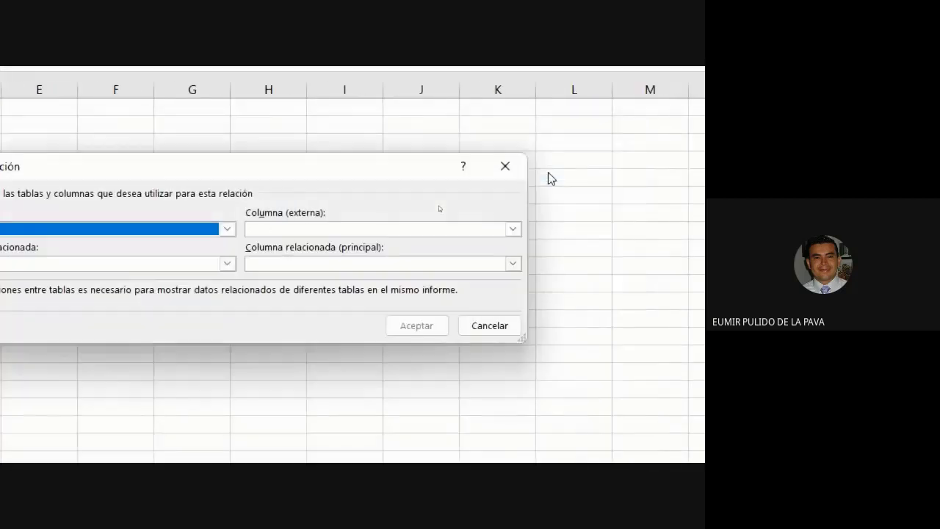
left_click(359, 230)
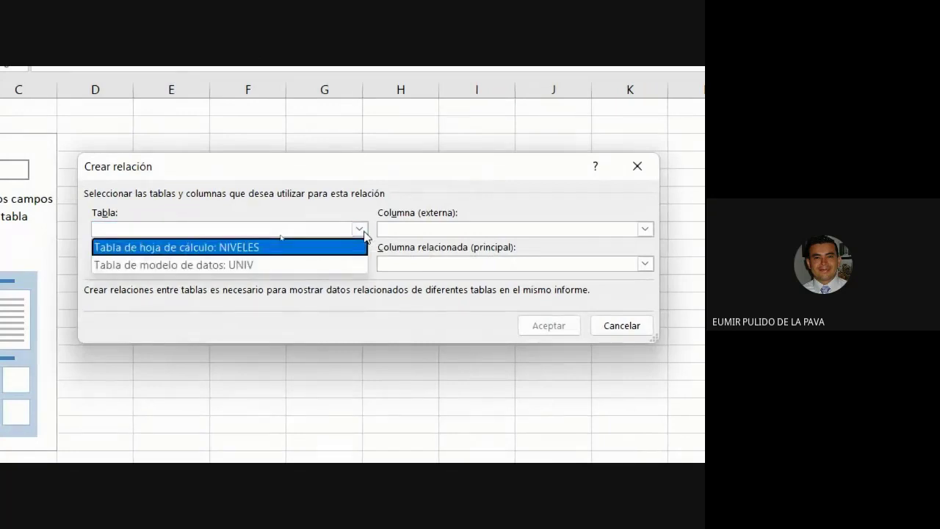
left_click(314, 264)
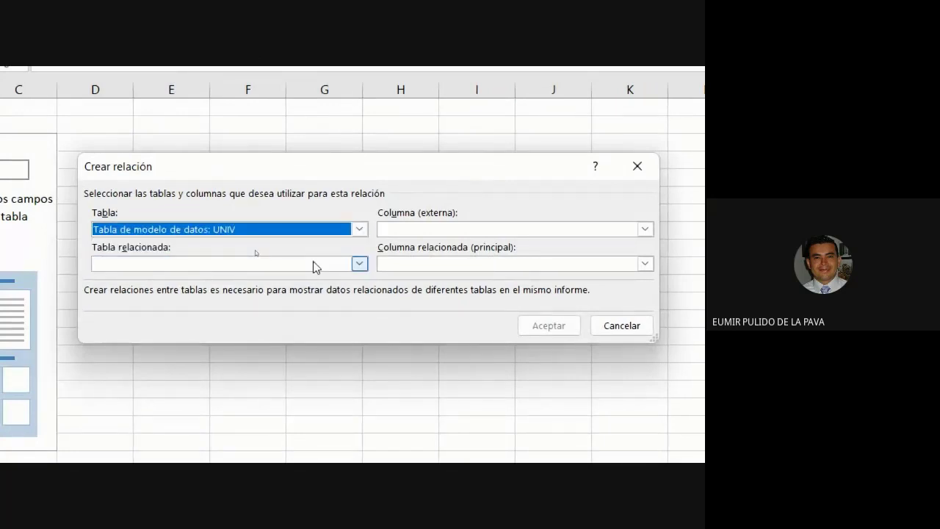
left_click(481, 231)
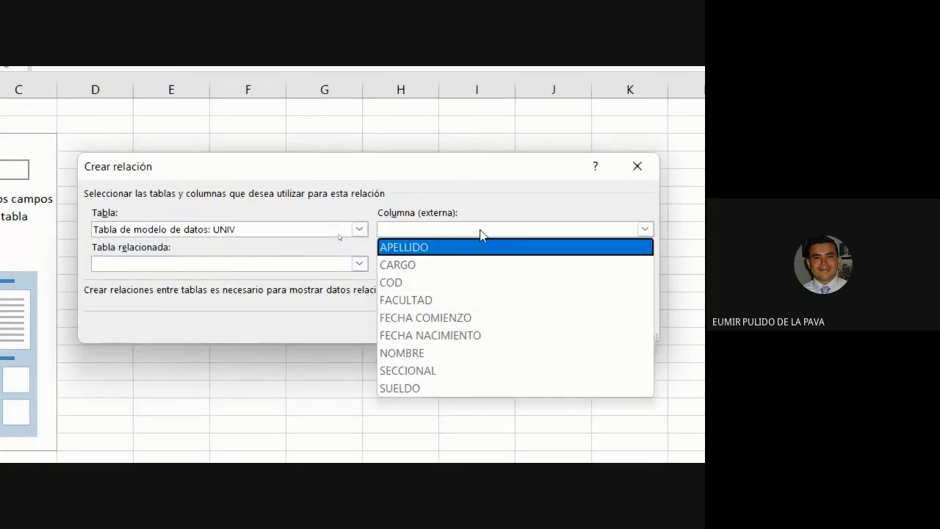
left_click(415, 268)
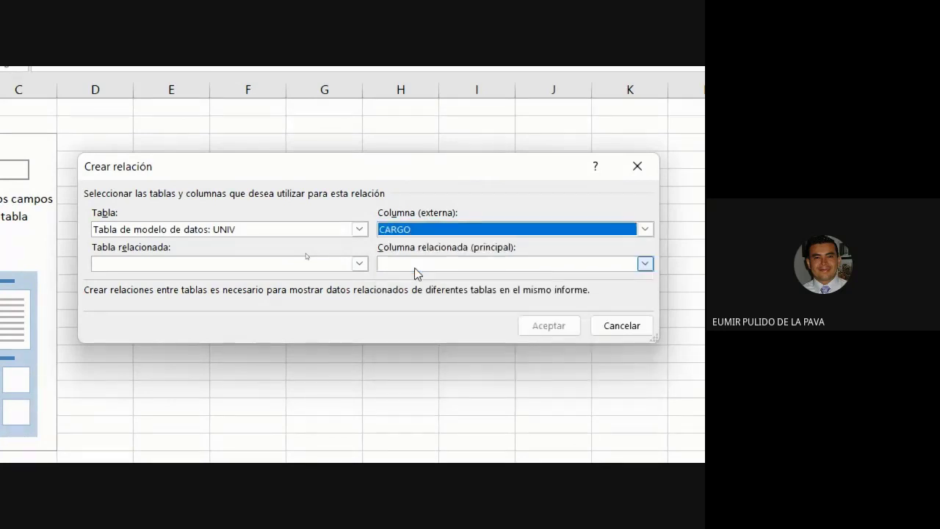
left_click(146, 264)
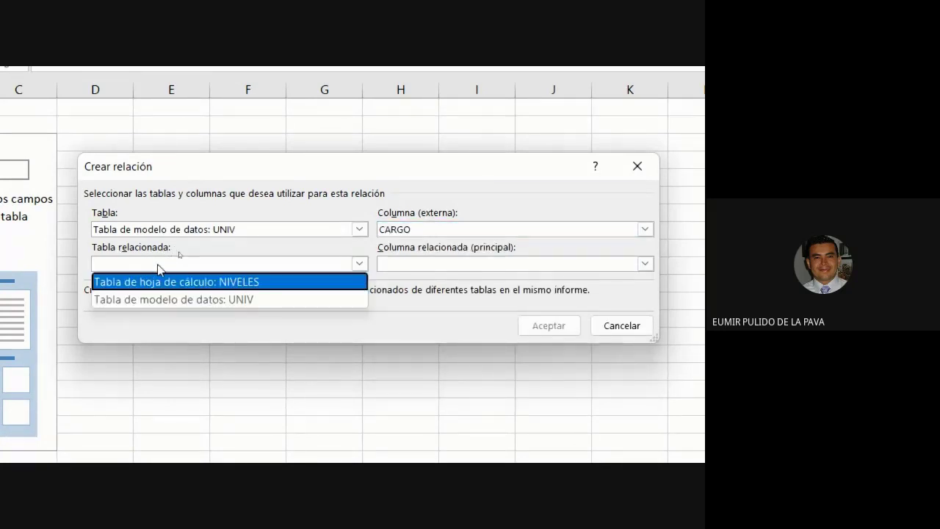
left_click(220, 282)
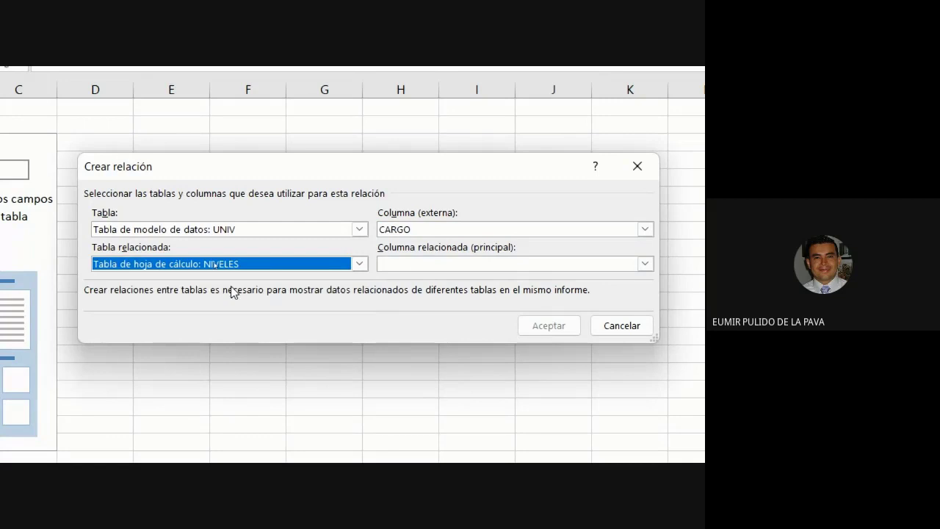
left_click(462, 264)
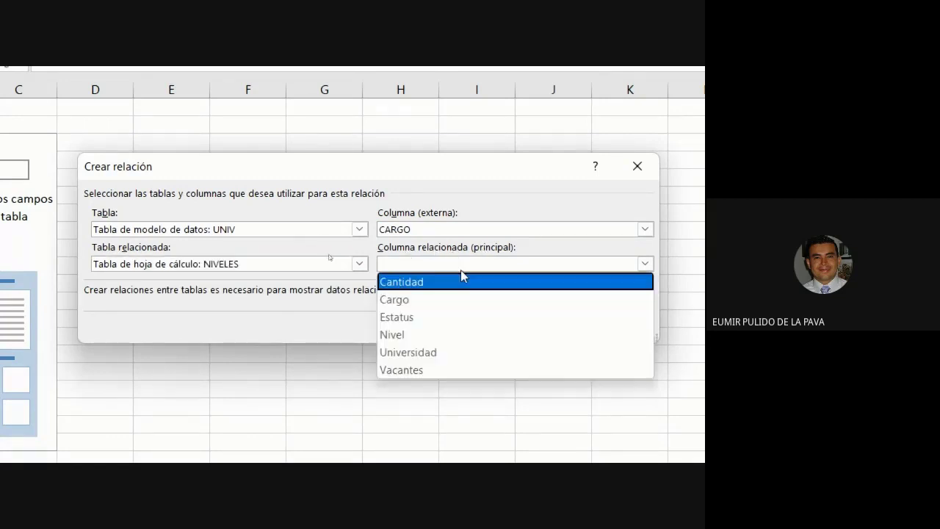
left_click(434, 301)
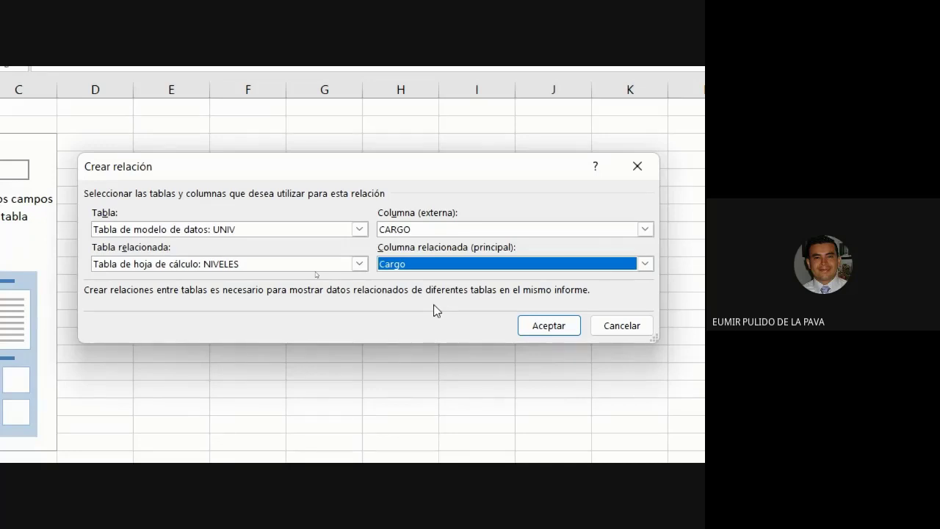
left_click(548, 325)
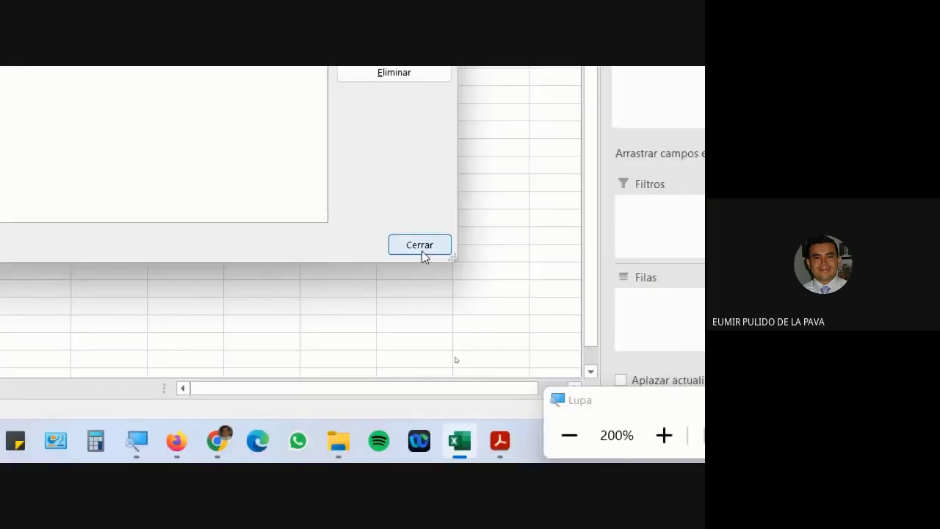
left_click(421, 250)
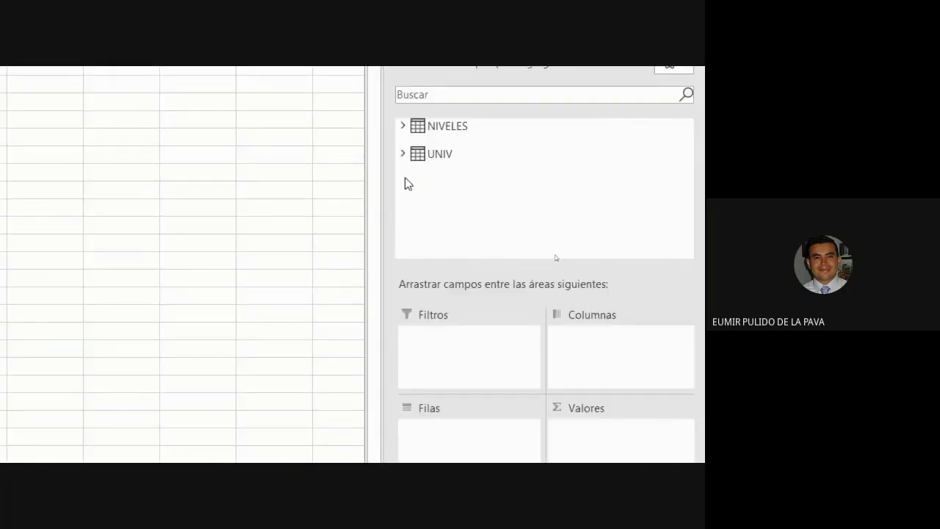
Step: Expand the UNIV field list, read the exercise instruction about employee level by position in the PDF guide, and return to Excel
left_click(401, 155)
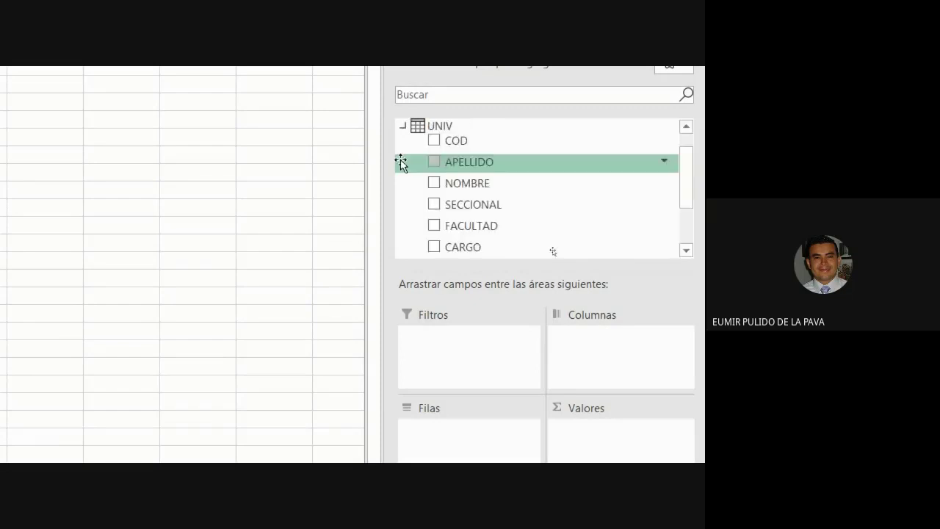
left_click(302, 440)
scroll(121, 264, "down", 10)
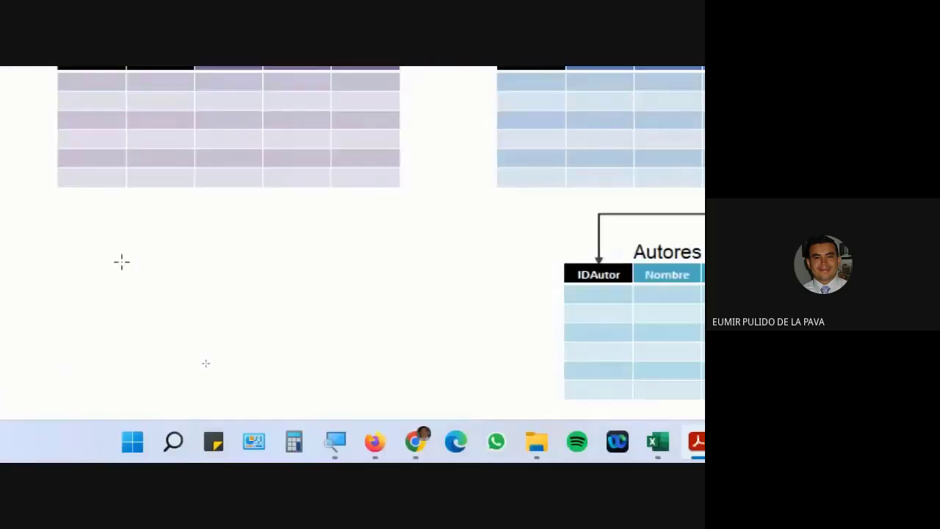
scroll(122, 278, "down", 10)
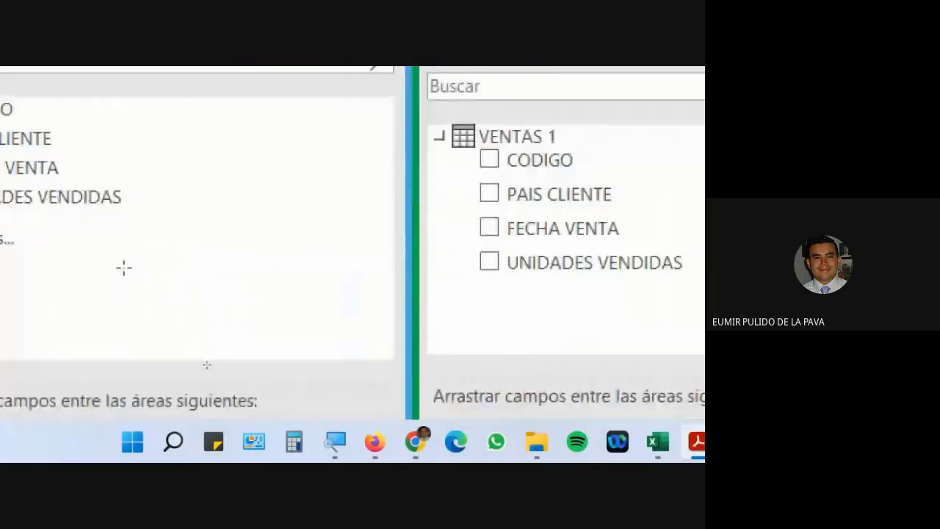
scroll(121, 271, "down", 10)
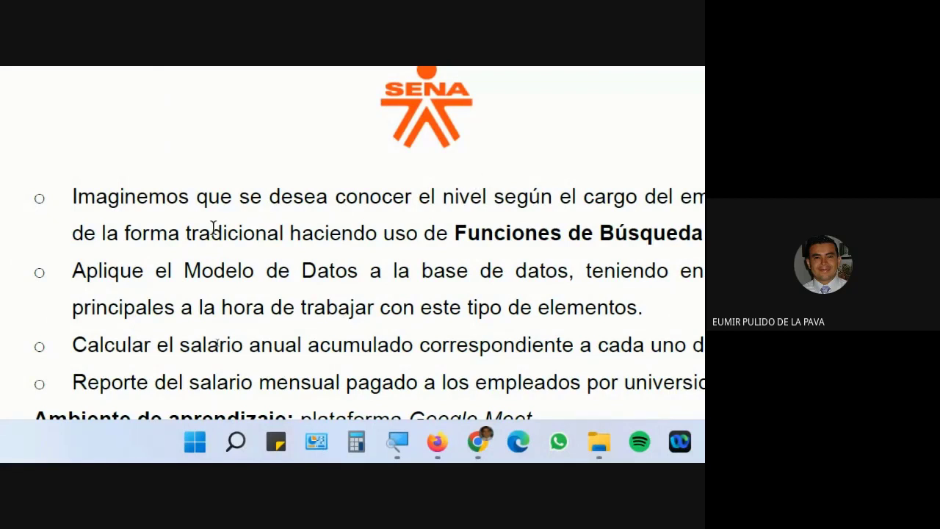
left_click_drag(73, 195, 309, 201)
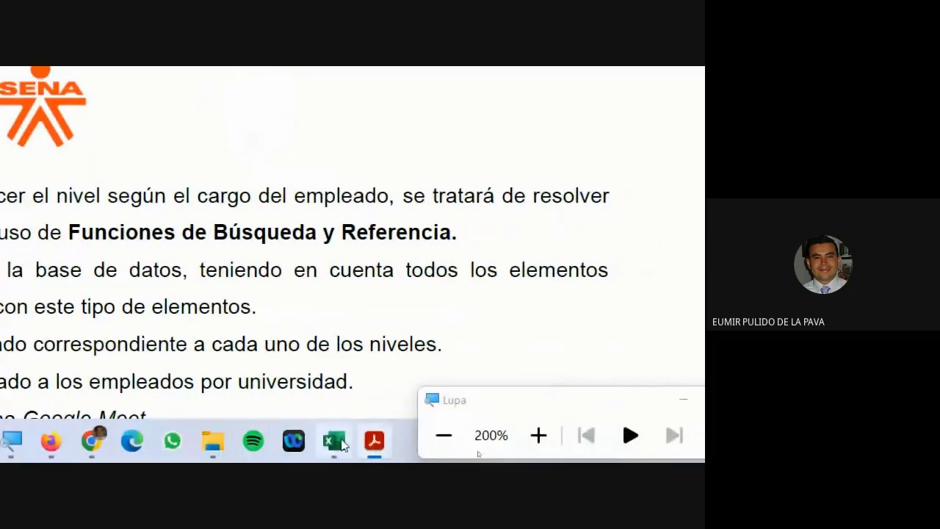
left_click(340, 442)
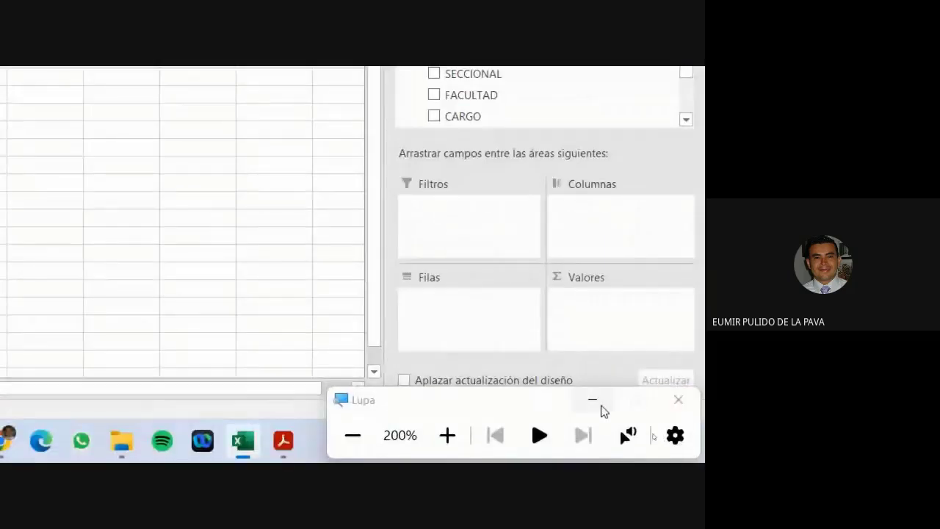
Step: Expand the NIVELES table in the pivot field list and add the UNIV table's CARGO field to the rows area
scroll(571, 257, "down", 1)
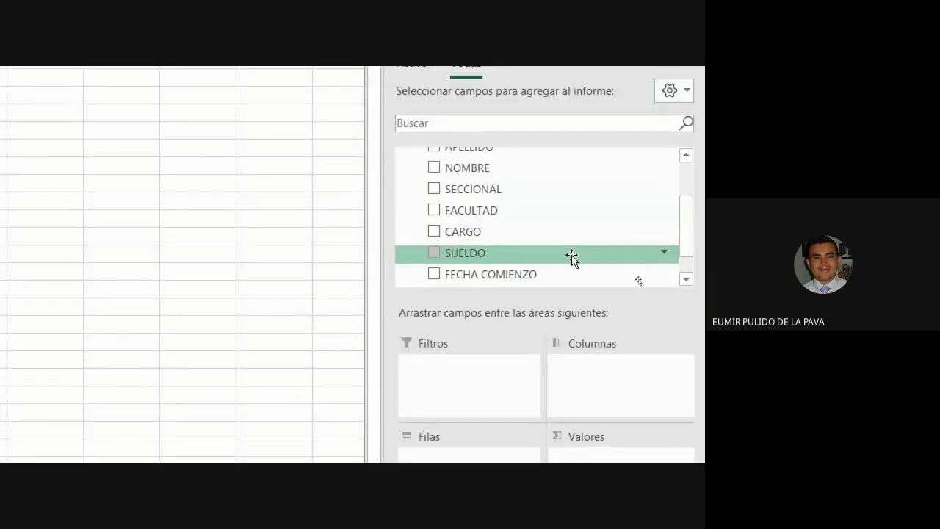
scroll(571, 257, "up", 3)
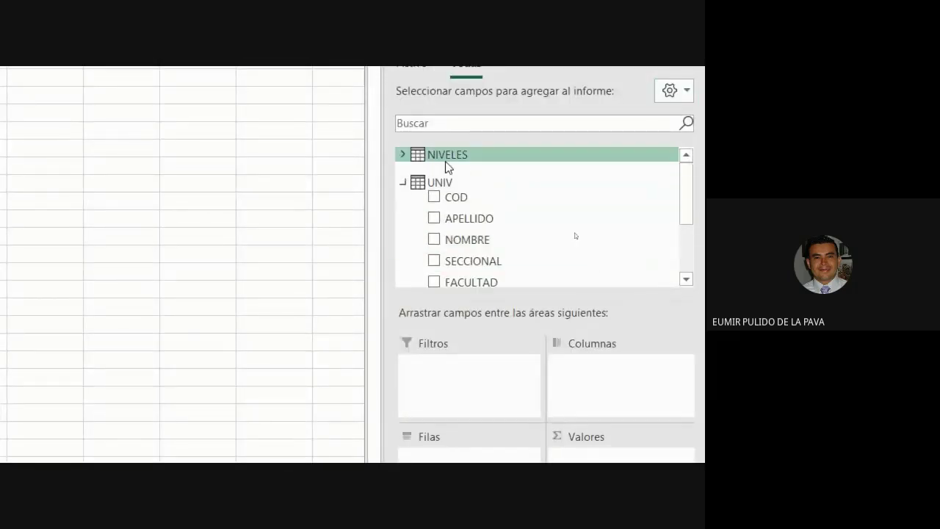
left_click(401, 154)
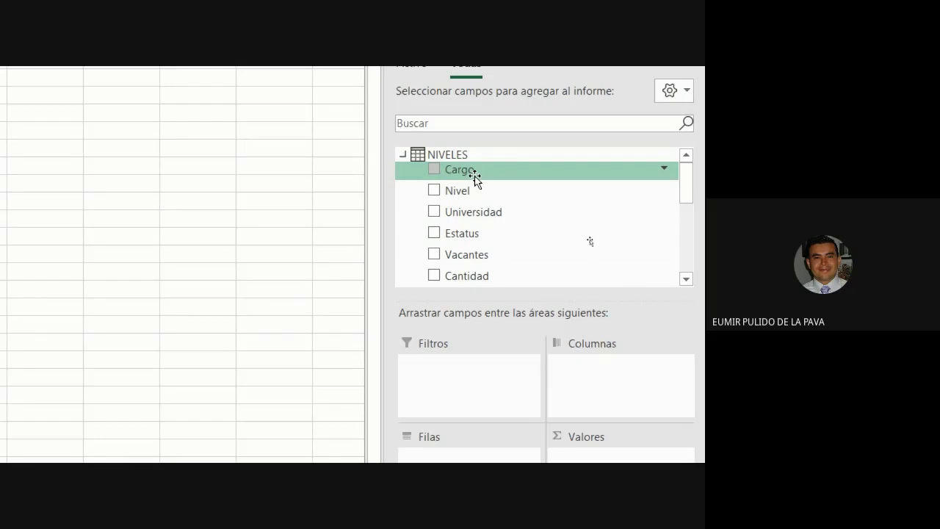
scroll(486, 254, "down", 2)
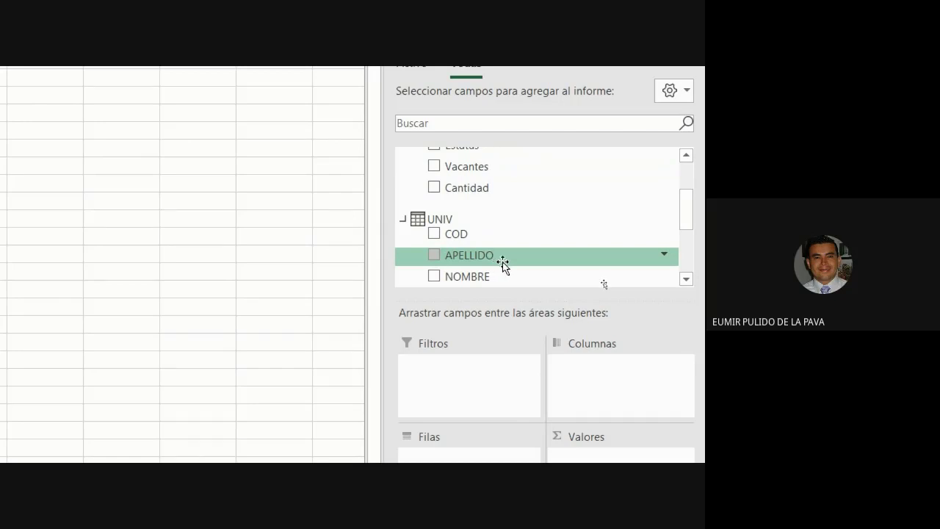
scroll(499, 264, "down", 2)
scroll(463, 259, "up", 1)
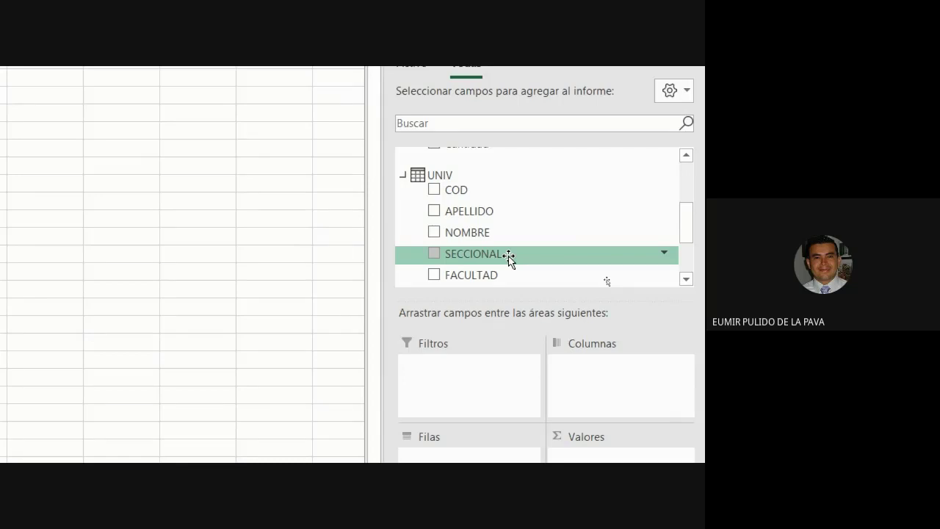
scroll(503, 257, "down", 1)
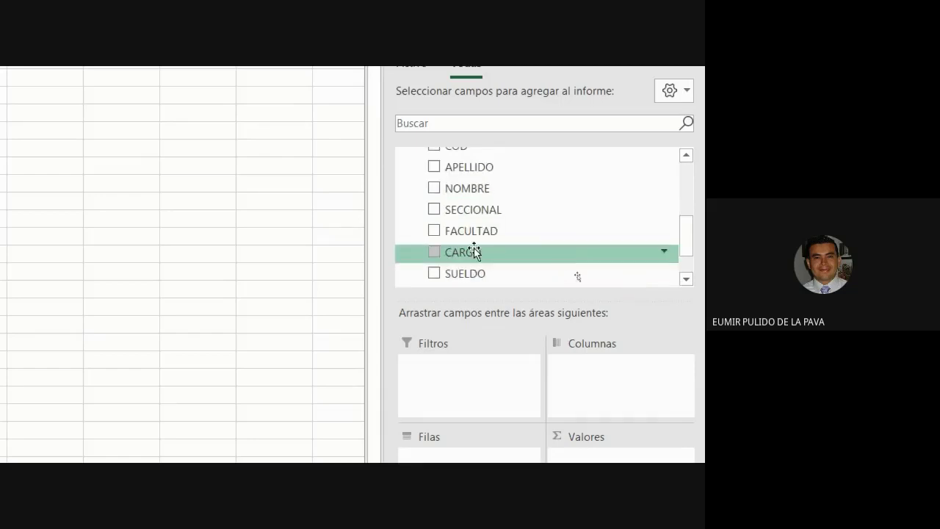
scroll(470, 246, "up", 2)
scroll(514, 224, "down", 2)
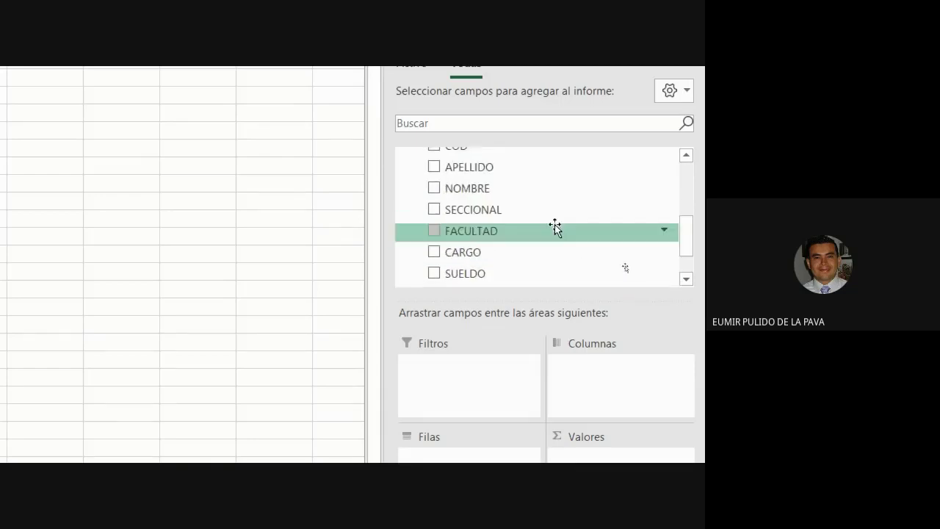
left_click_drag(466, 252, 459, 484)
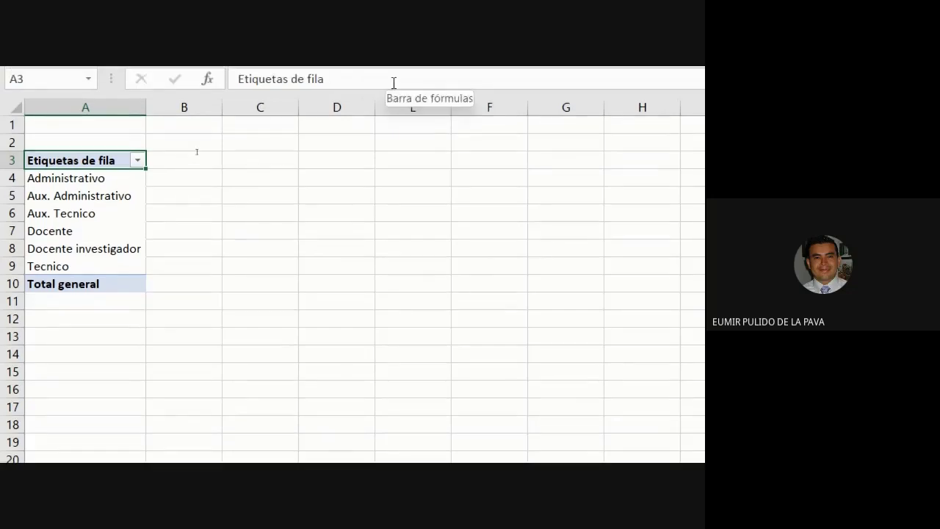
Step: Inspect the UNIV and NIVELES sheets, including UNIV's CARGO and SUELDO columns, and return to the pivot table on Hoja1
left_click(141, 394)
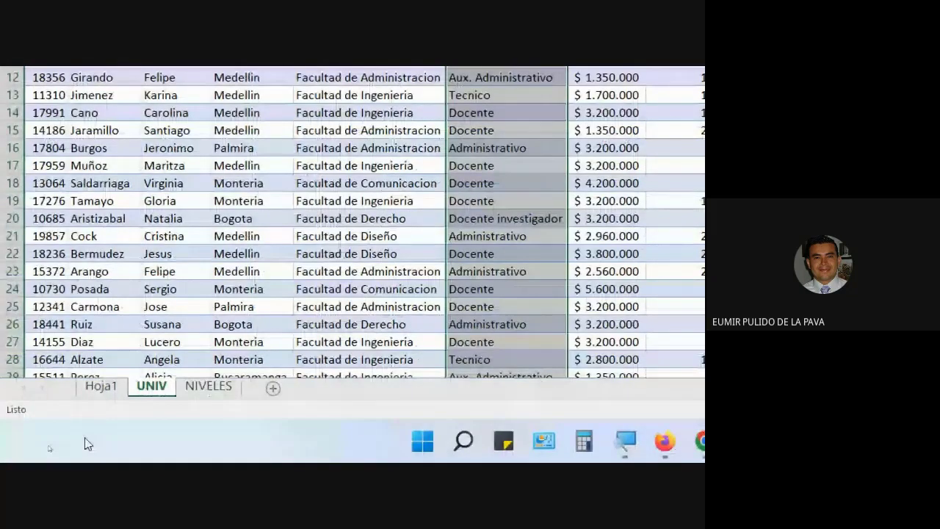
key("ctrl+Page_Up")
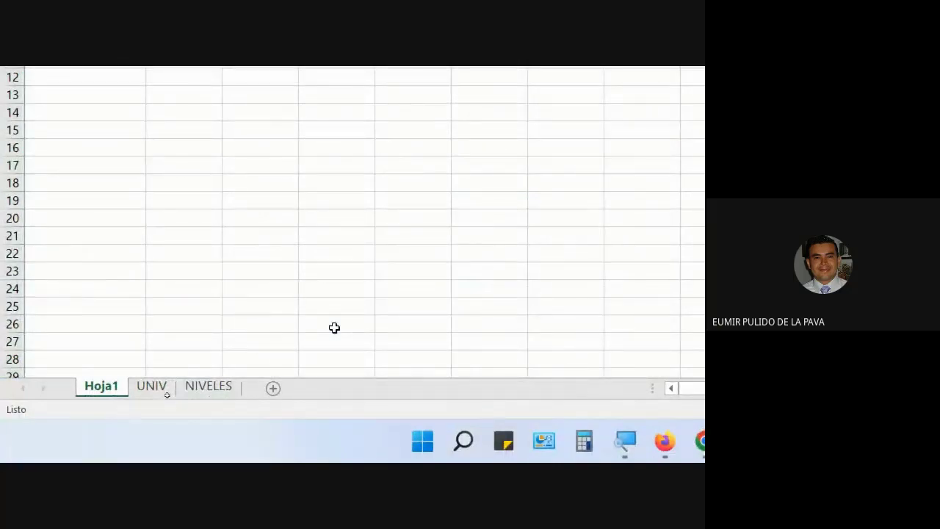
left_click(155, 386)
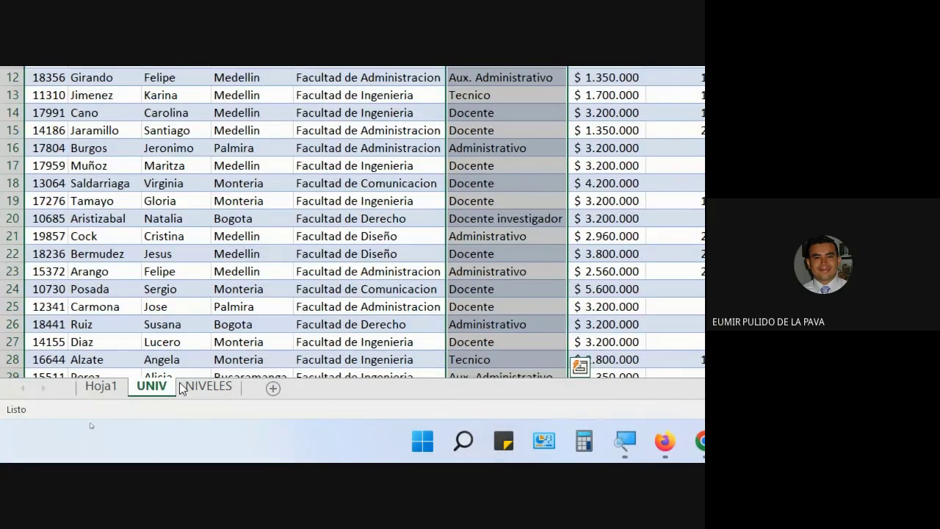
left_click(182, 387)
key("ctrl+Page_Up")
scroll(504, 160, "up", 4)
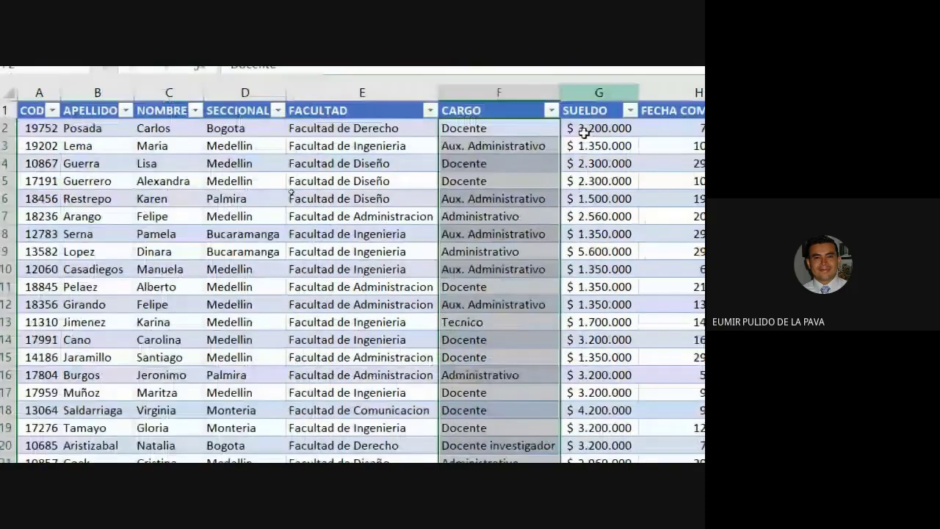
key("ctrl+Page_Down")
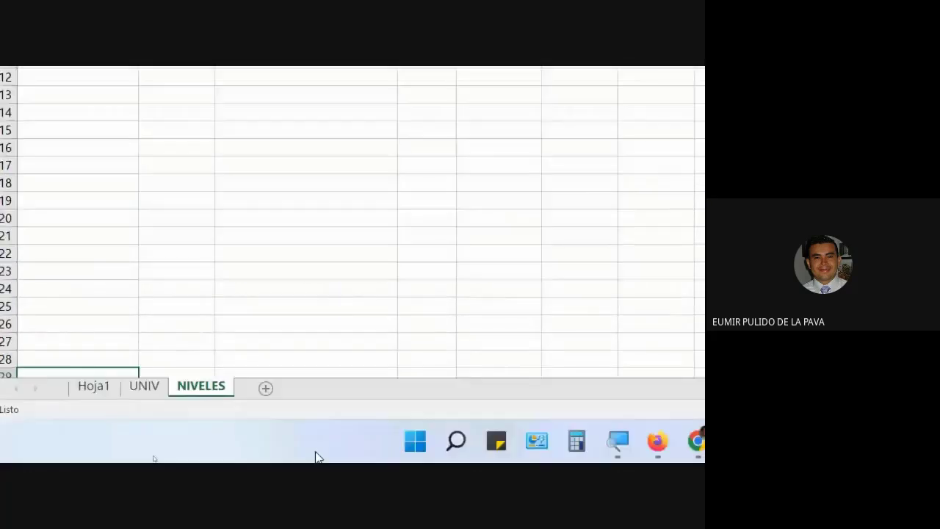
left_click(80, 394)
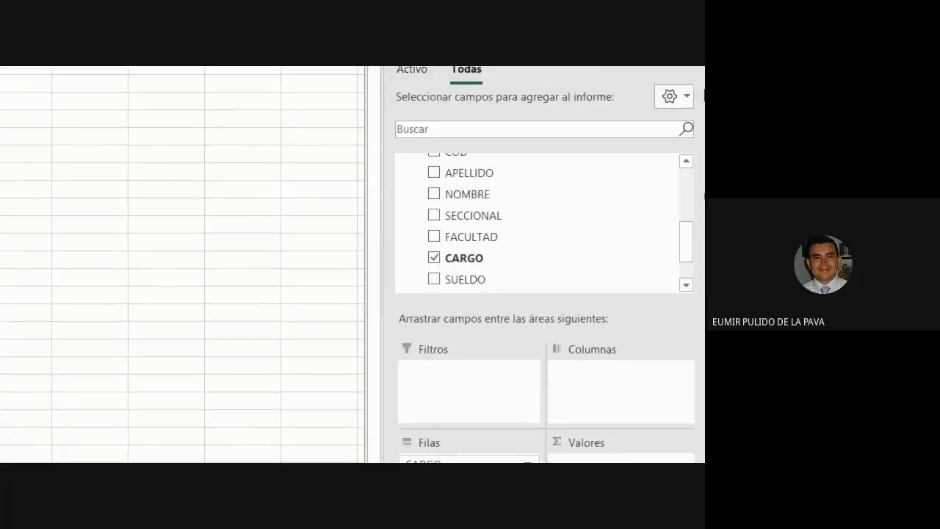
Step: Add the NIVELES table's Nivel field to the pivot table's rows area, above CARGO
scroll(636, 260, "up", 2)
scroll(636, 260, "down", 3)
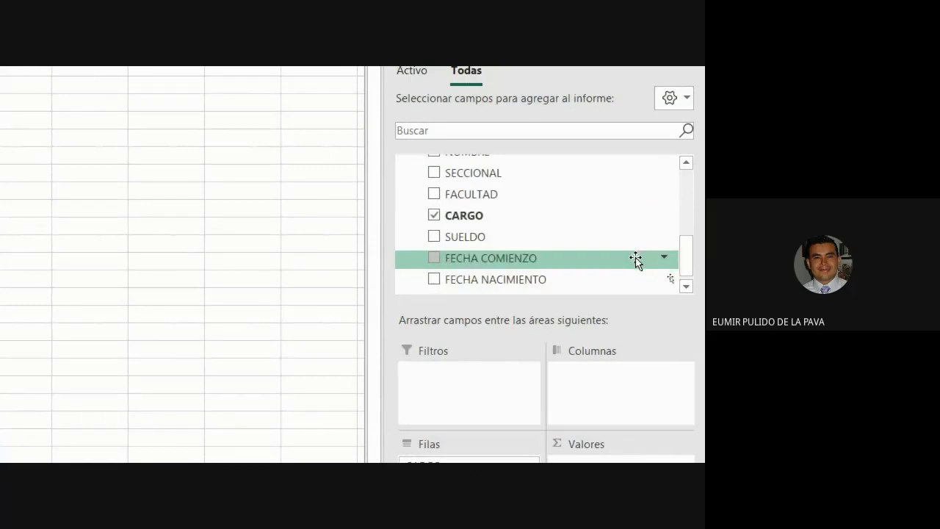
scroll(548, 223, "up", 5)
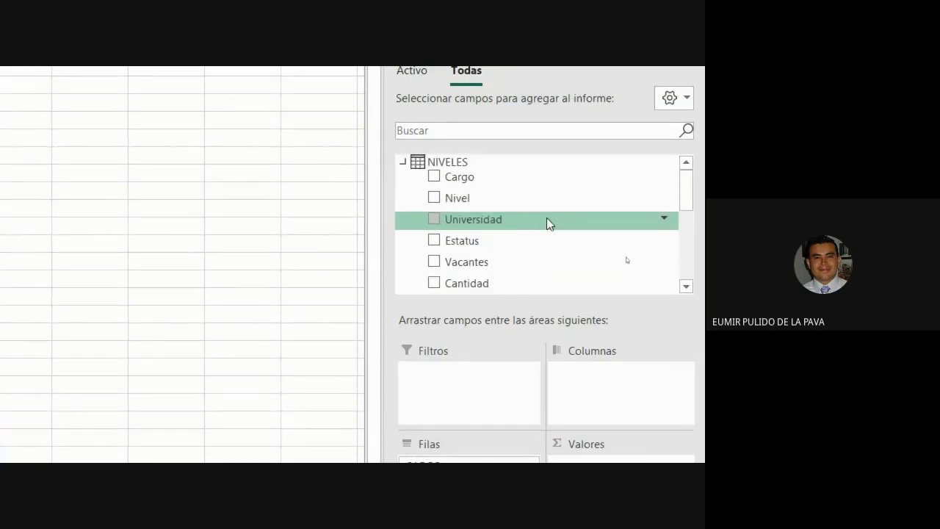
left_click_drag(462, 203, 446, 363)
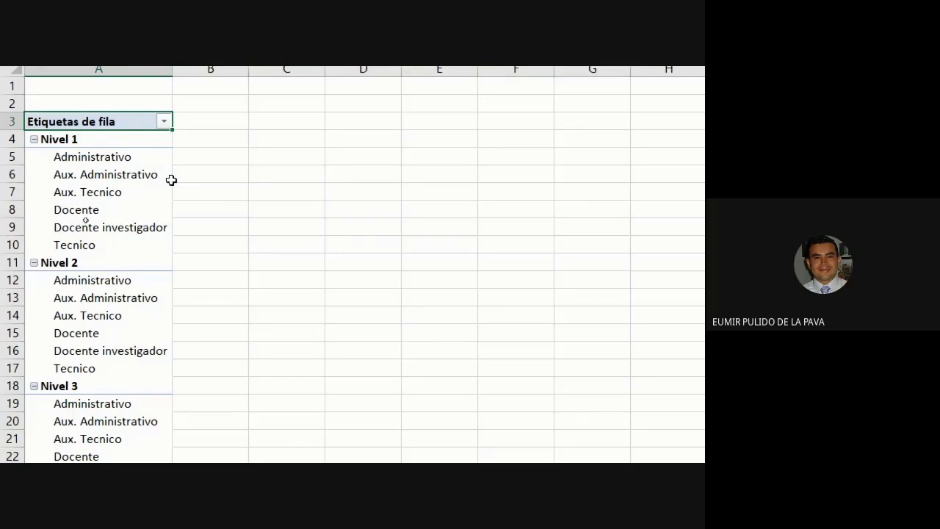
Step: Add the UNIV table's CARGO field to the pivot table's values area as a count
scroll(216, 208, "right", 5)
scroll(543, 242, "down", 8)
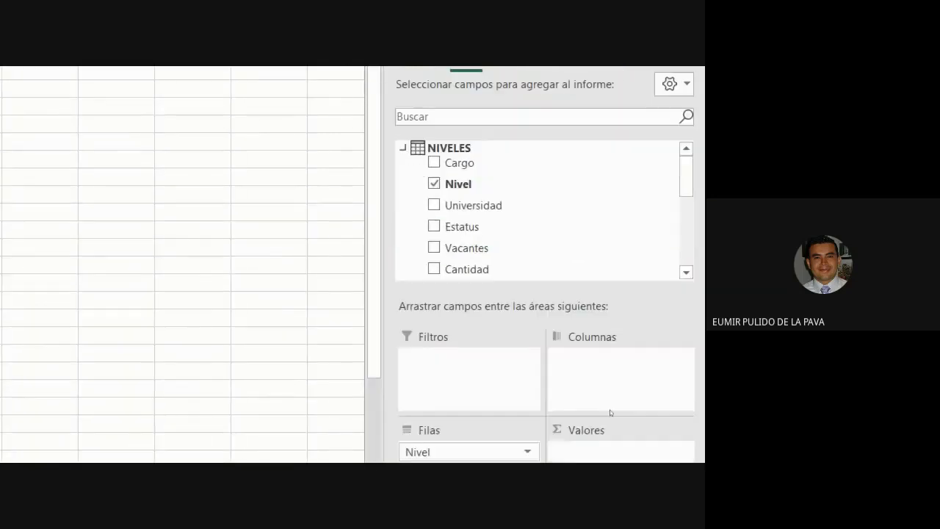
scroll(526, 193, "down", 3)
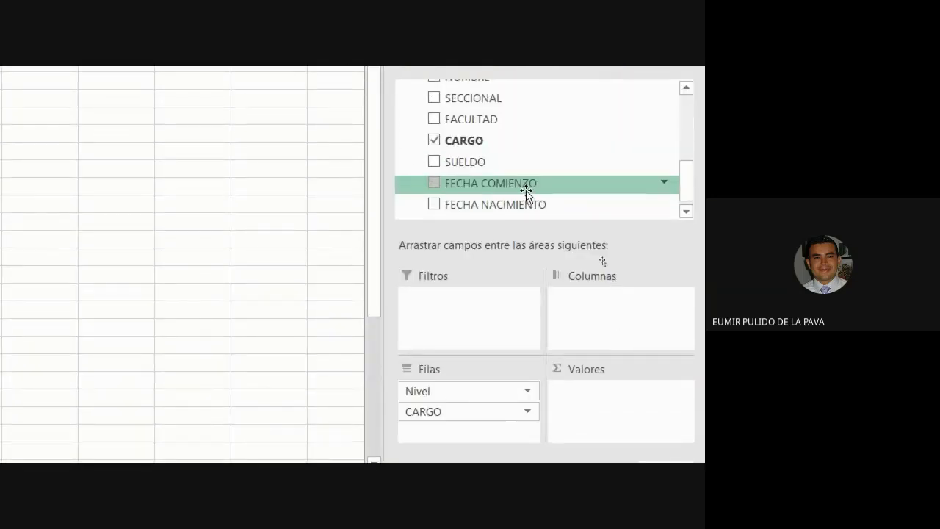
left_click_drag(470, 147, 594, 404)
left_click(329, 329)
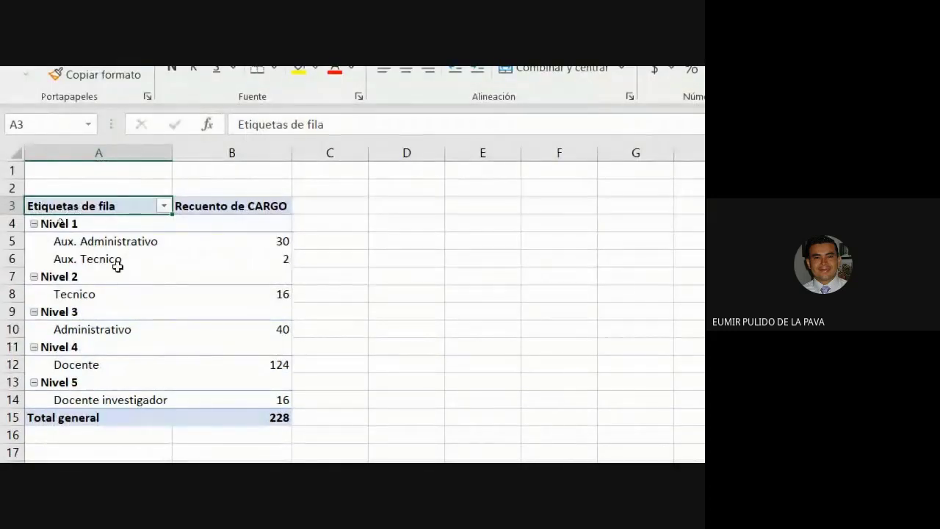
Step: Examine the pivot table's employee counts for each position under Nivel 1 to Nivel 5, ending with the grand total
left_click_drag(262, 240, 263, 260)
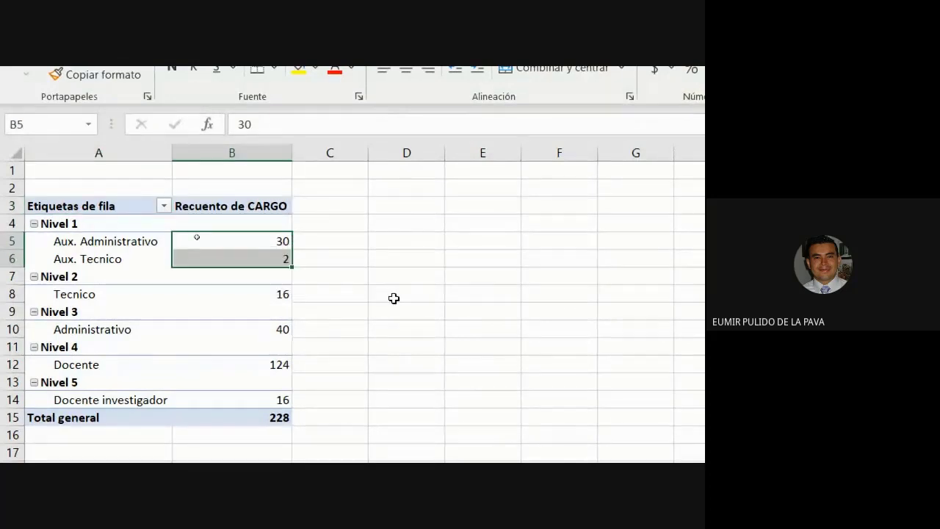
left_click(274, 243)
left_click(264, 261)
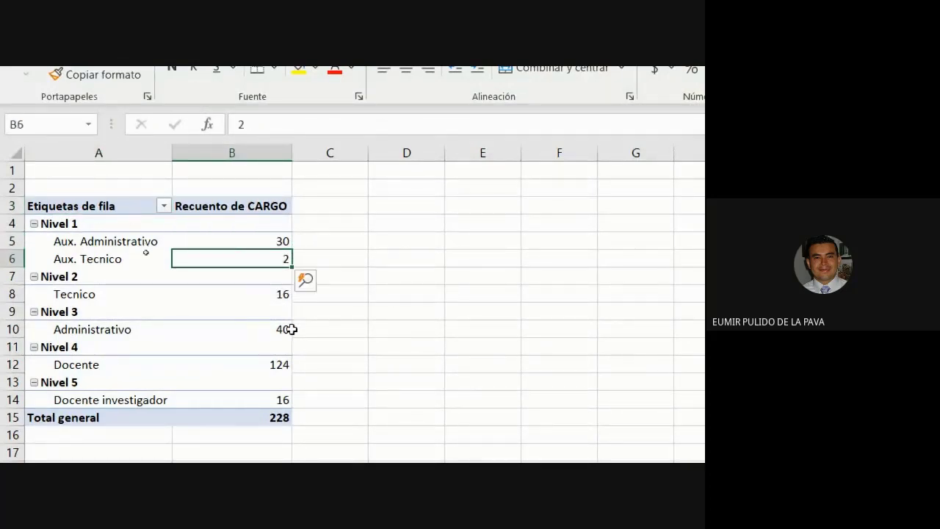
left_click(84, 295)
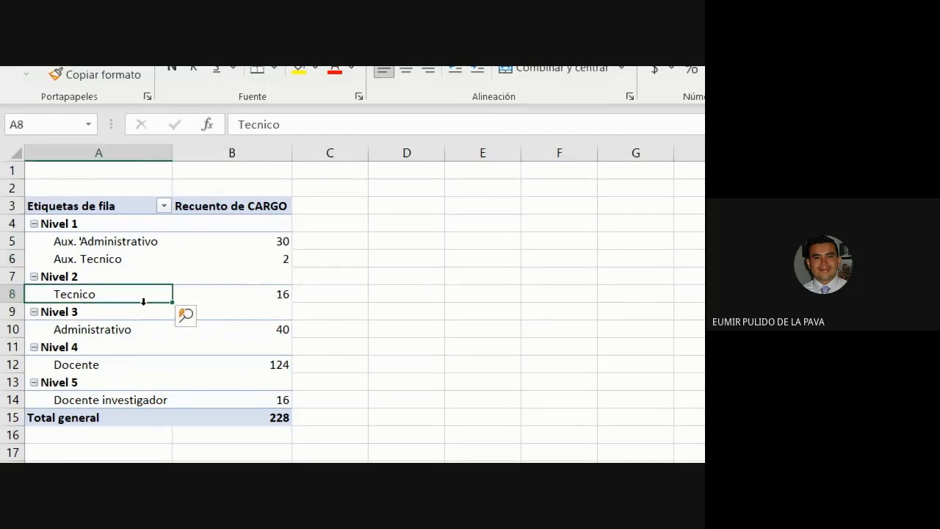
left_click(260, 297)
left_click(126, 333)
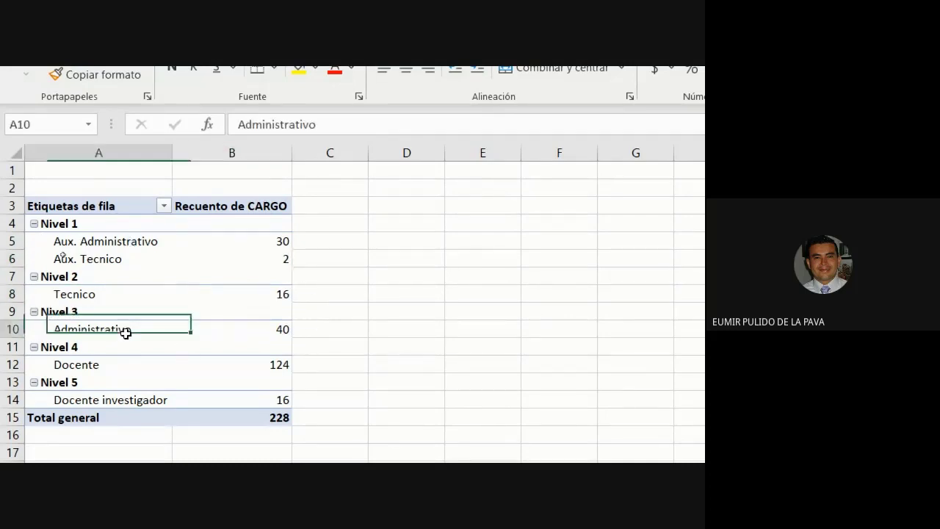
left_click(278, 330)
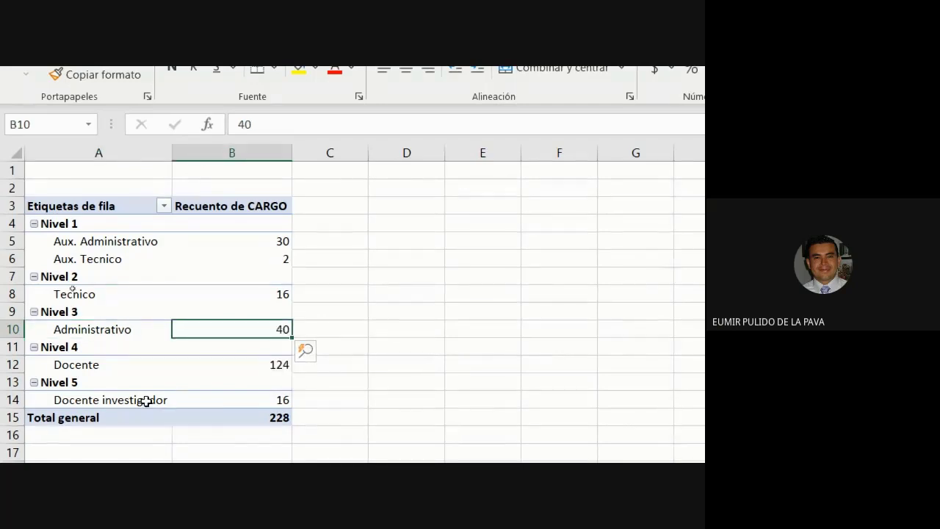
left_click_drag(71, 365, 262, 365)
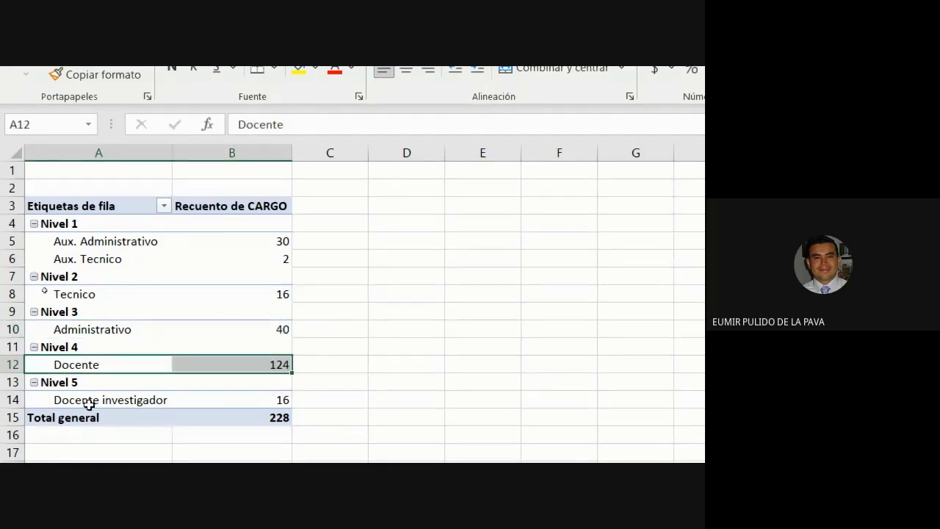
left_click_drag(89, 399, 221, 402)
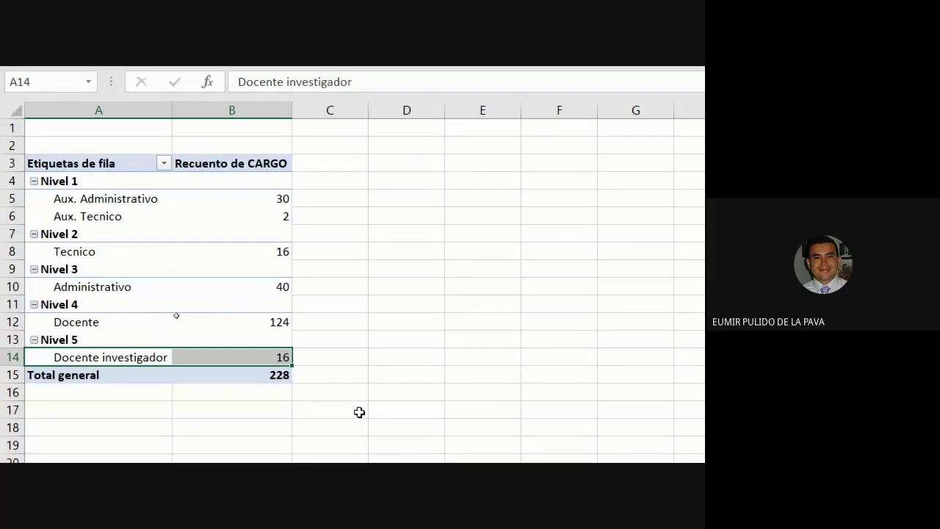
left_click(265, 379)
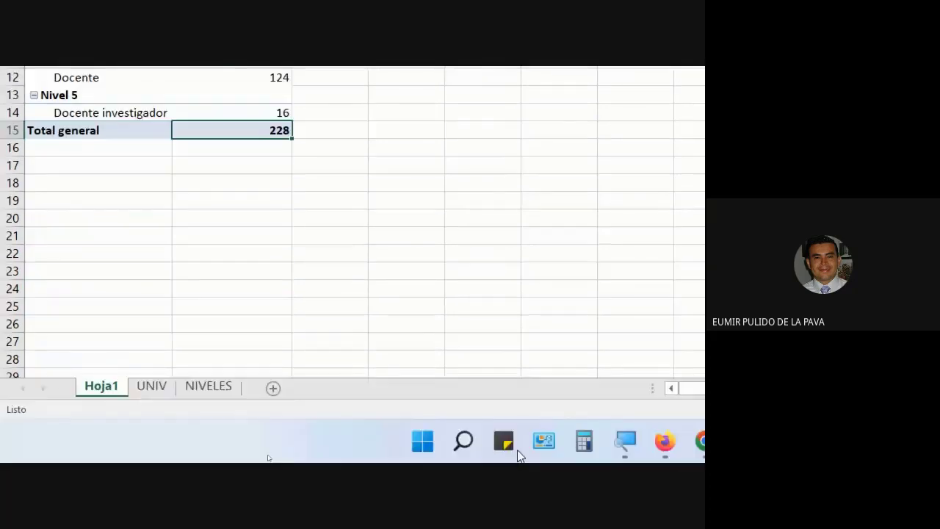
Step: Switch to the Google Meet call in Chrome, admit the waiting participant, and return to Excel
mouse_move(297, 439)
left_click(195, 352)
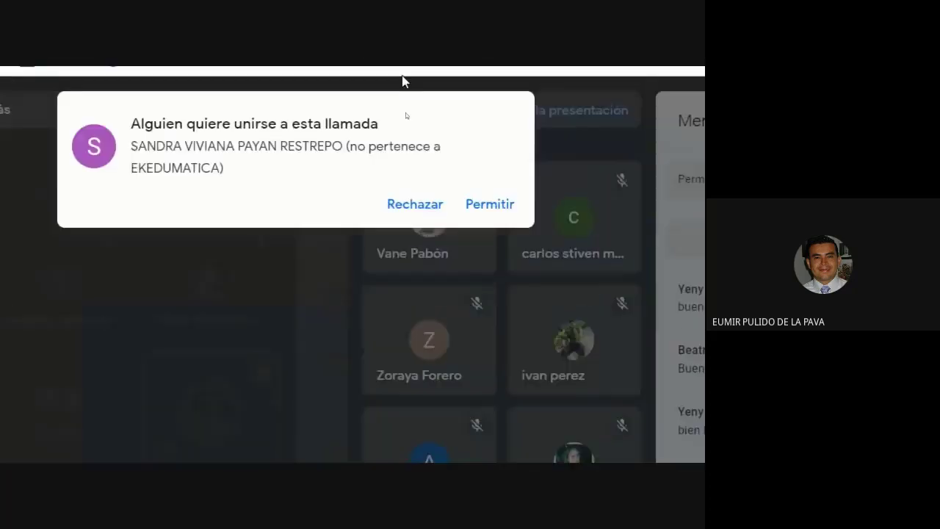
left_click(486, 207)
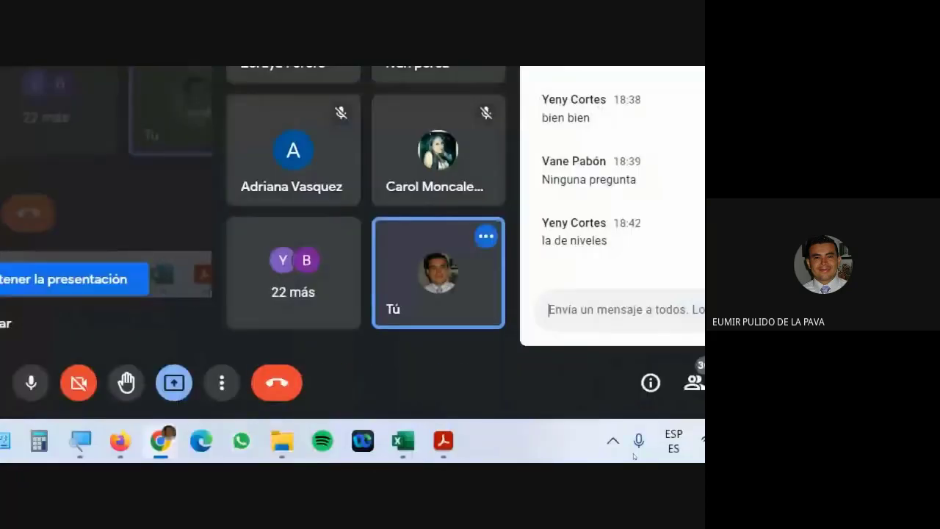
left_click(339, 440)
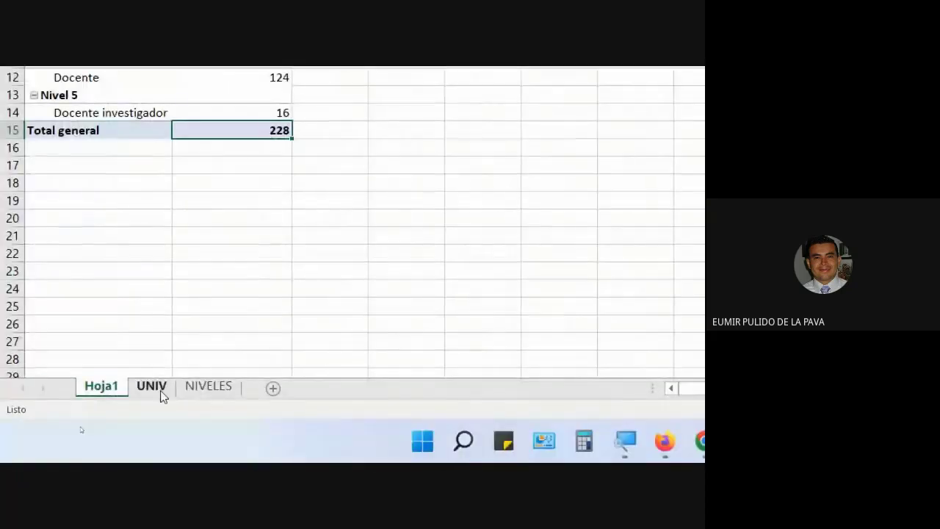
Step: Check the last record in the UNIV sheet's COD column against the pivot total, and return to Hoja1
left_click(154, 388)
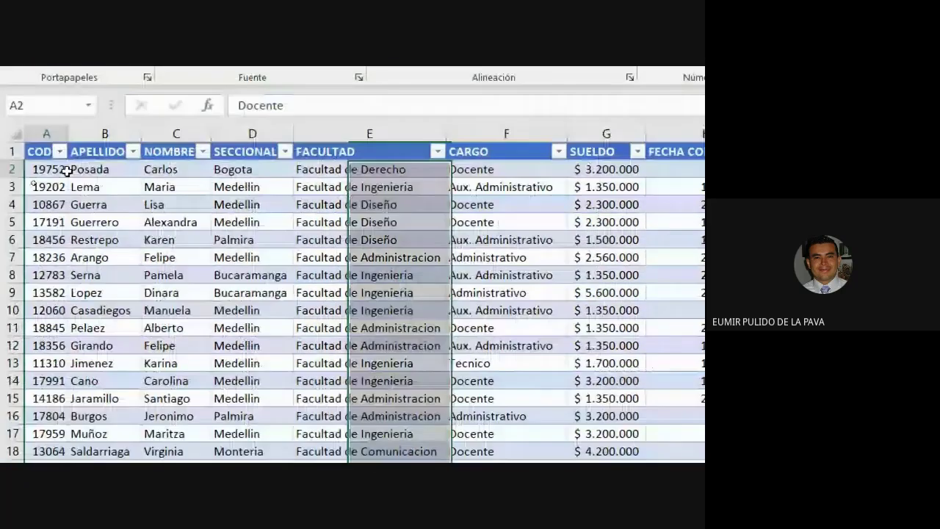
left_click(63, 168)
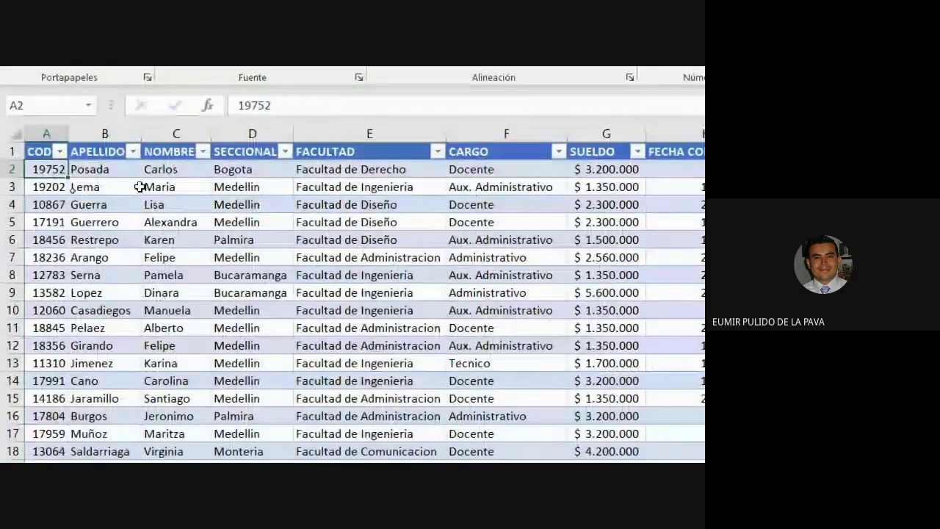
key("ctrl+Down")
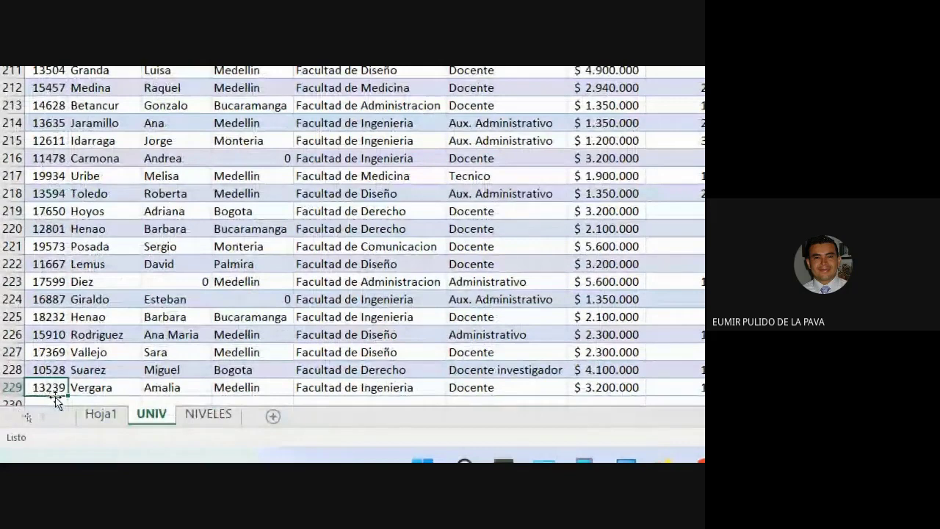
left_click(107, 416)
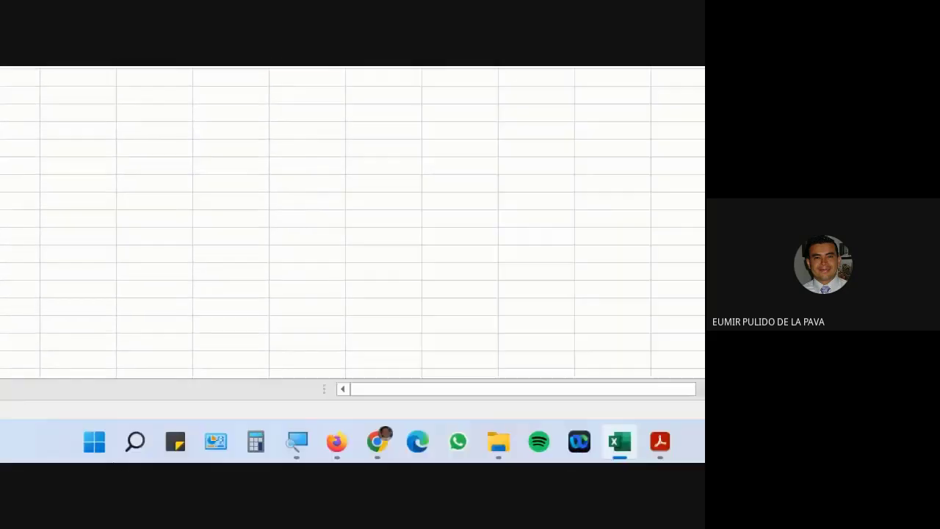
left_click(152, 387)
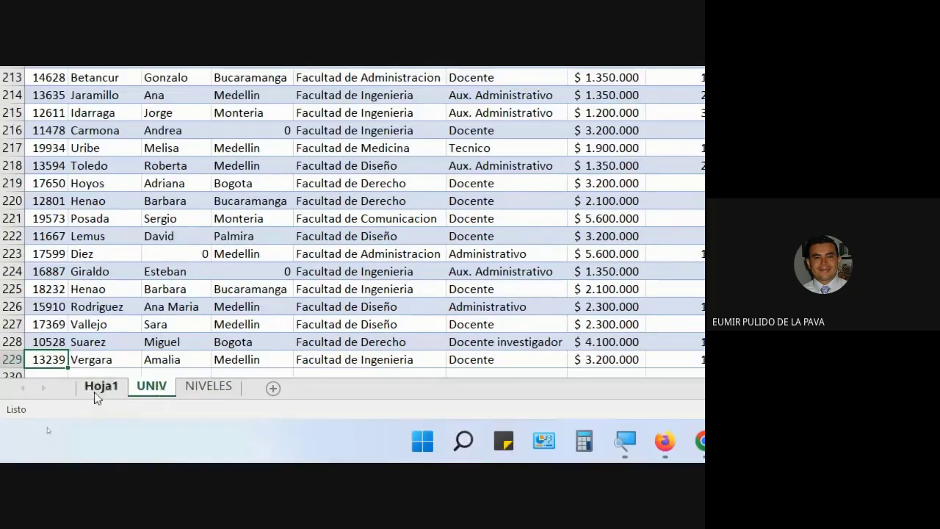
left_click(98, 386)
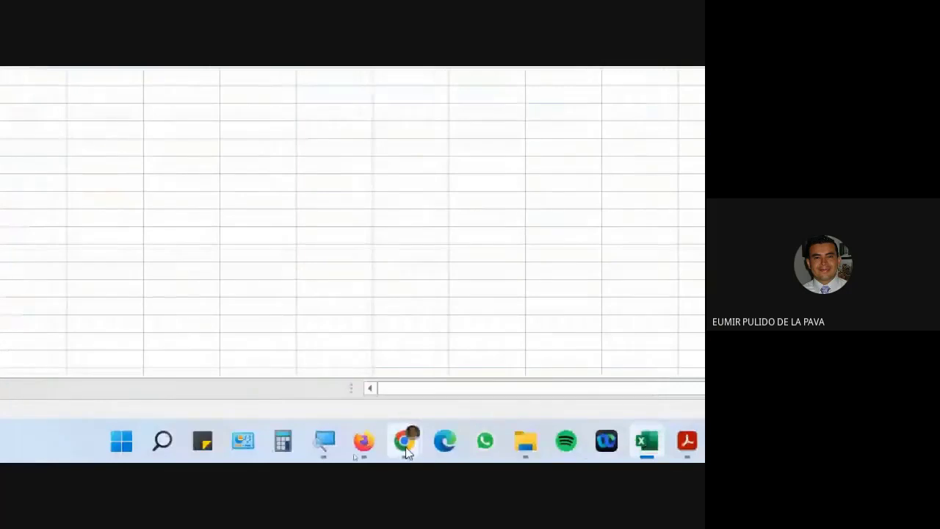
Step: Switch to the Google Meet call in Chrome, admit all waiting participants, and return to Excel
mouse_move(406, 450)
left_click(374, 406)
left_click(582, 154)
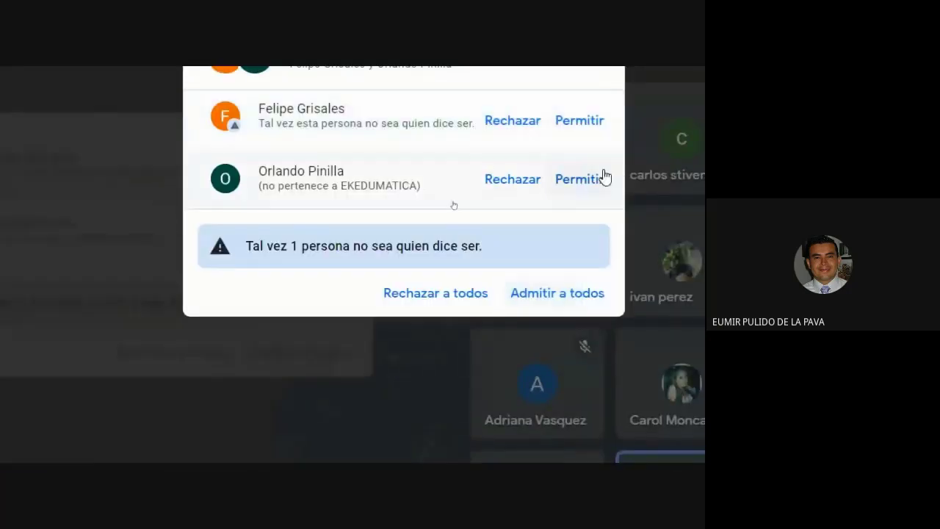
left_click(546, 293)
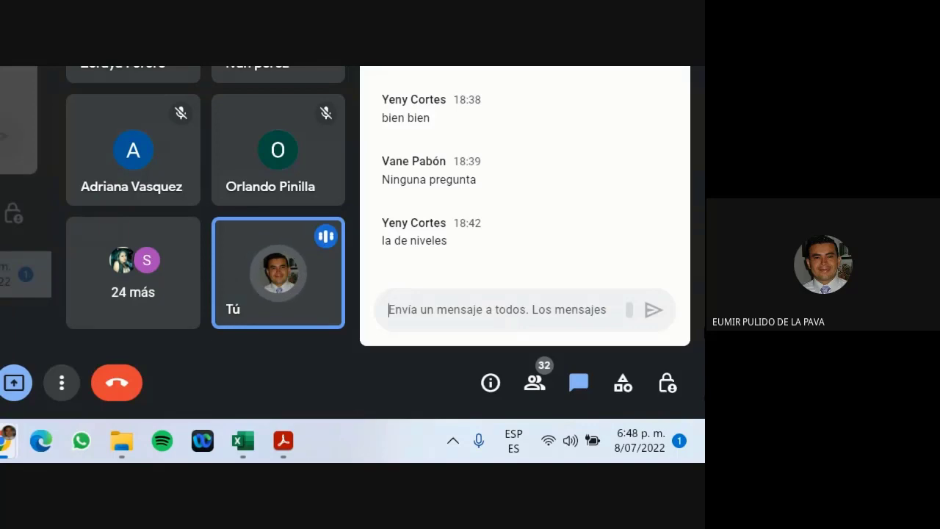
left_click(242, 440)
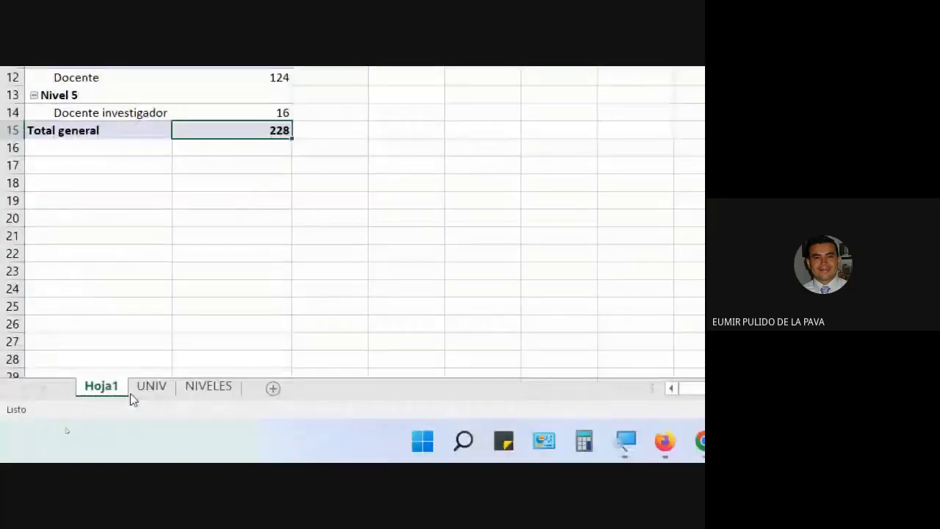
Step: Review the UNIV sheet's CARGO, SUELDO and FECHA COMIENZO columns, and go to the NIVELES sheet
left_click(135, 392)
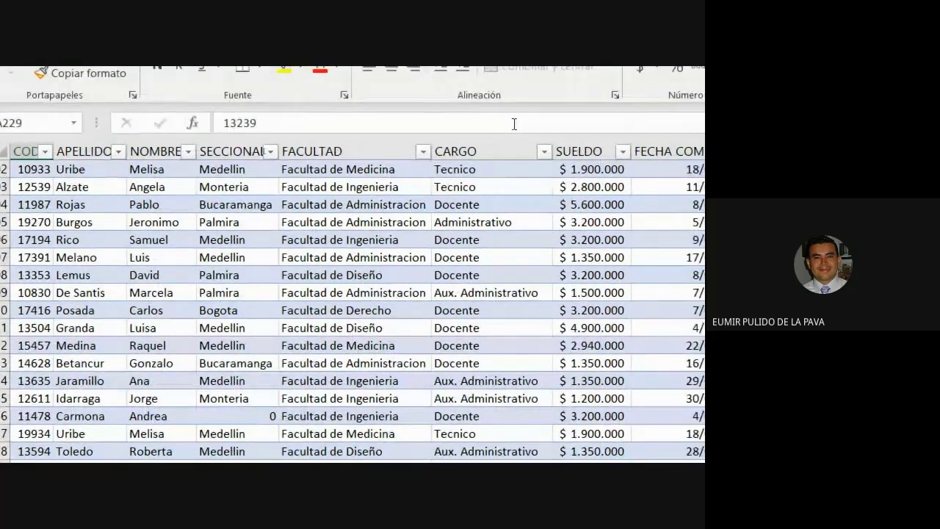
left_click(489, 147)
left_click(556, 142)
left_click(632, 150)
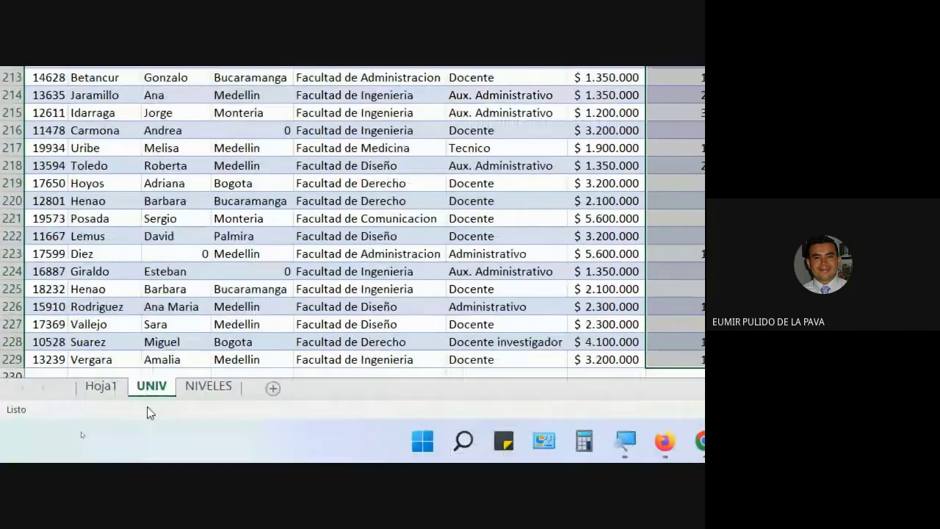
left_click(209, 385)
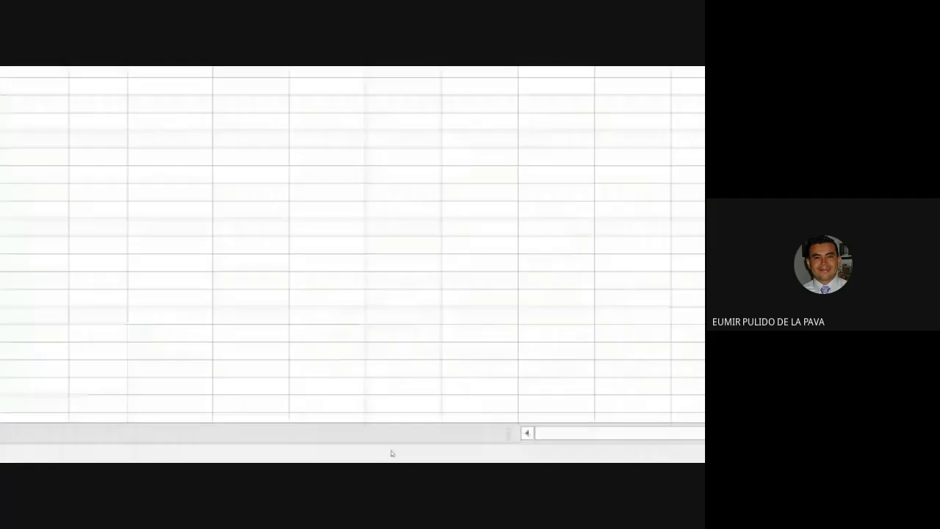
Step: Switch to the Google Meet call in Chrome, admit the waiting participant, and return to the Hoja1 sheet in Excel
mouse_move(368, 441)
left_click(307, 409)
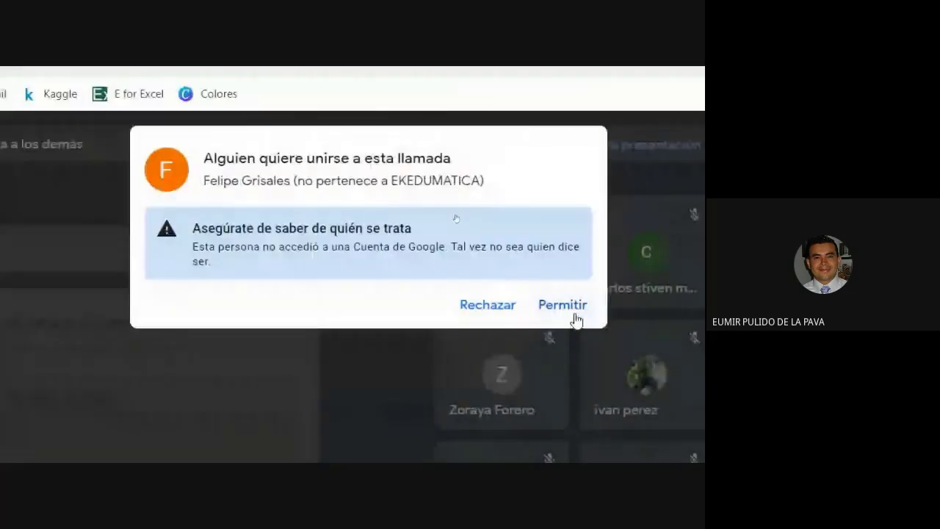
left_click(568, 307)
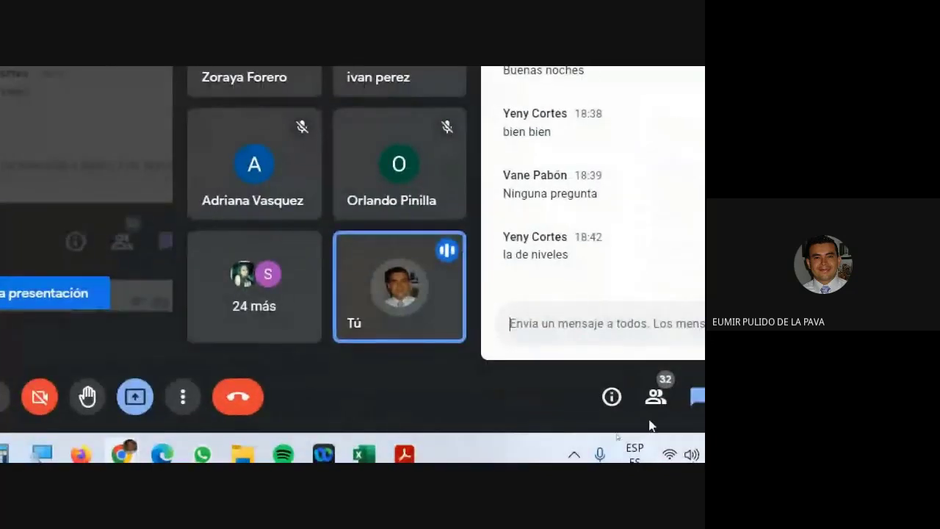
left_click(404, 454)
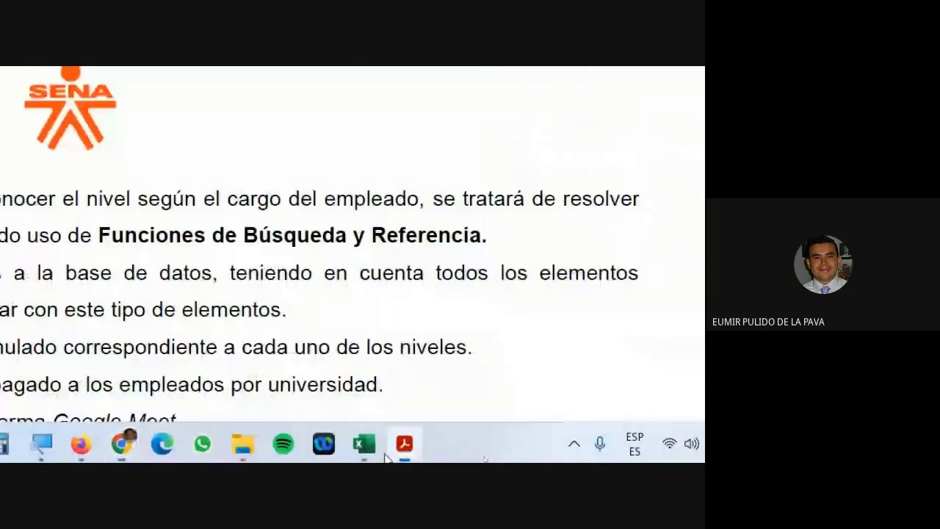
left_click(363, 454)
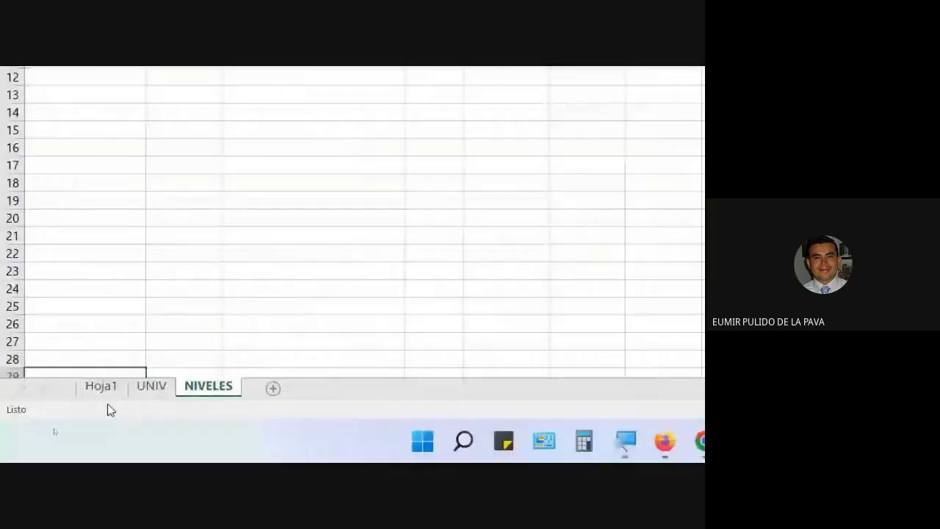
left_click(98, 389)
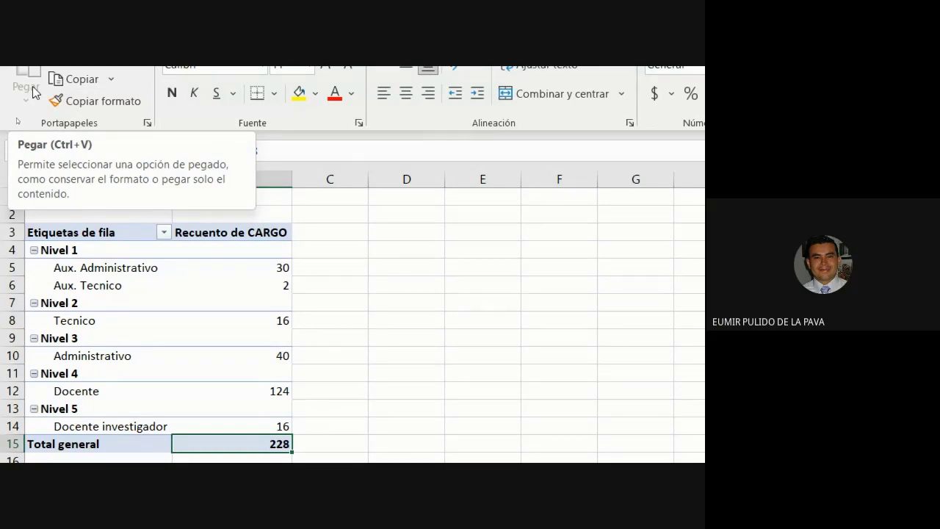
Step: Select the pivot table in Hoja1 and review which NIVELES and UNIV fields are available for the report
left_click(220, 285)
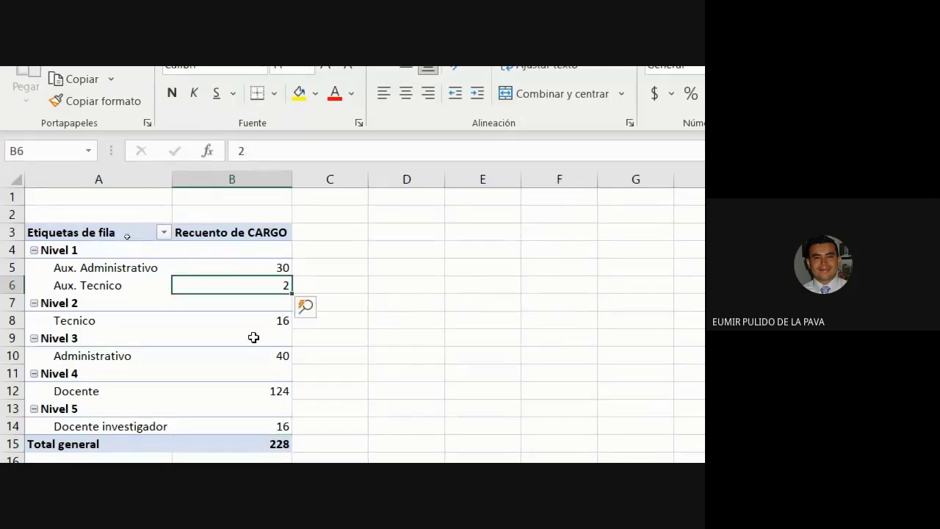
mouse_move(224, 314)
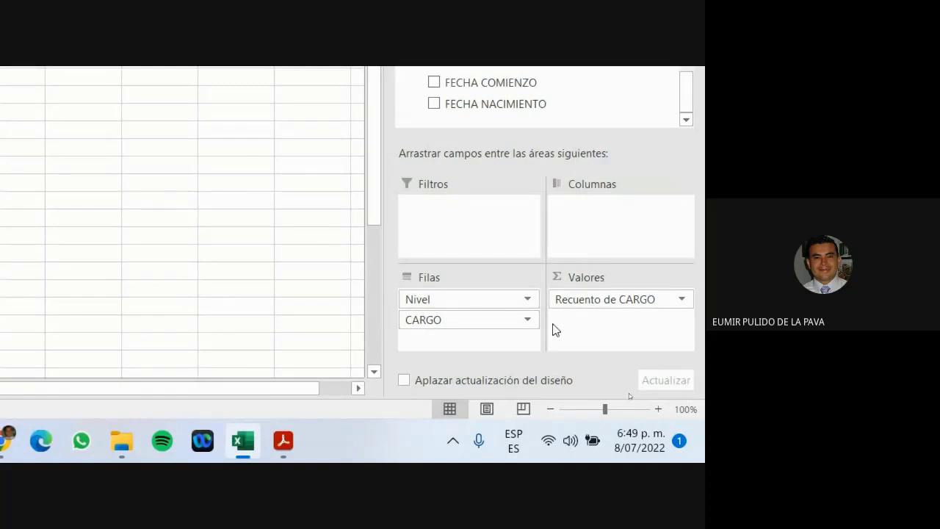
scroll(514, 184, "up", 1)
scroll(497, 223, "down", 1)
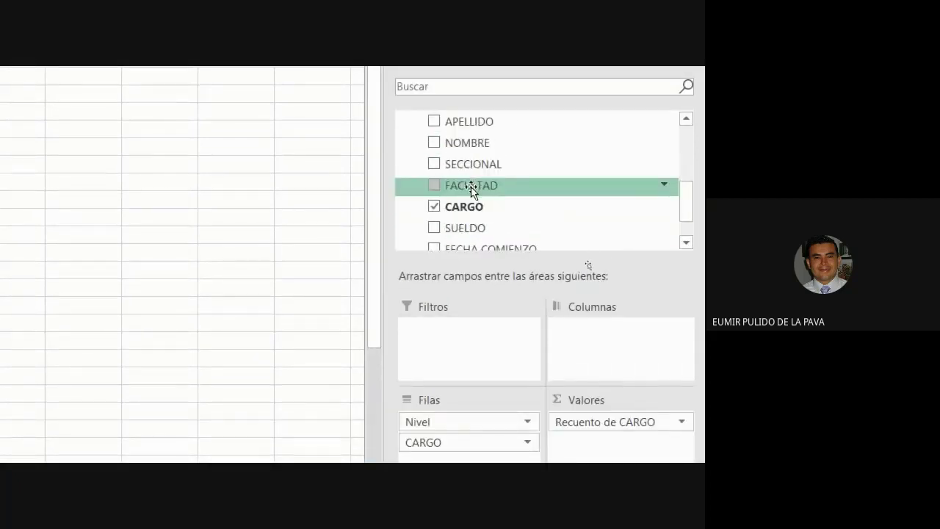
scroll(489, 224, "up", 3)
scroll(499, 214, "up", 4)
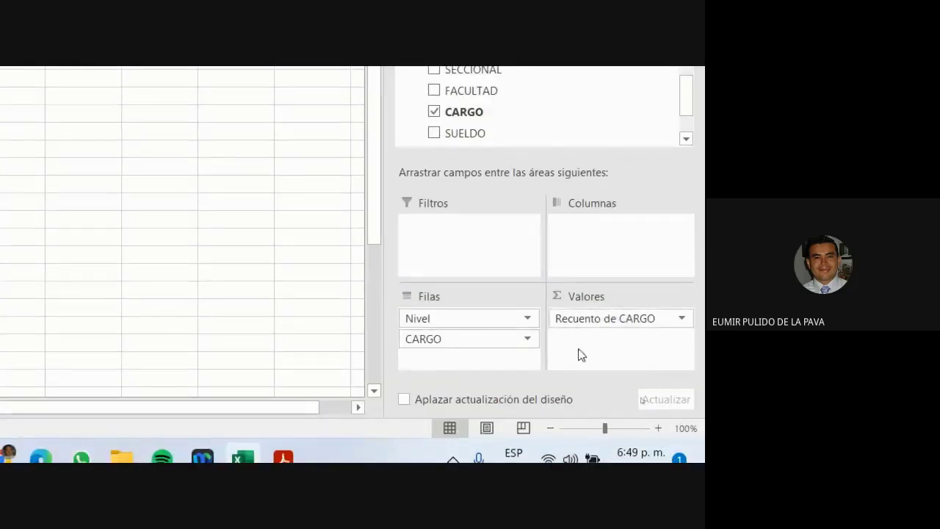
scroll(558, 111, "up", 5)
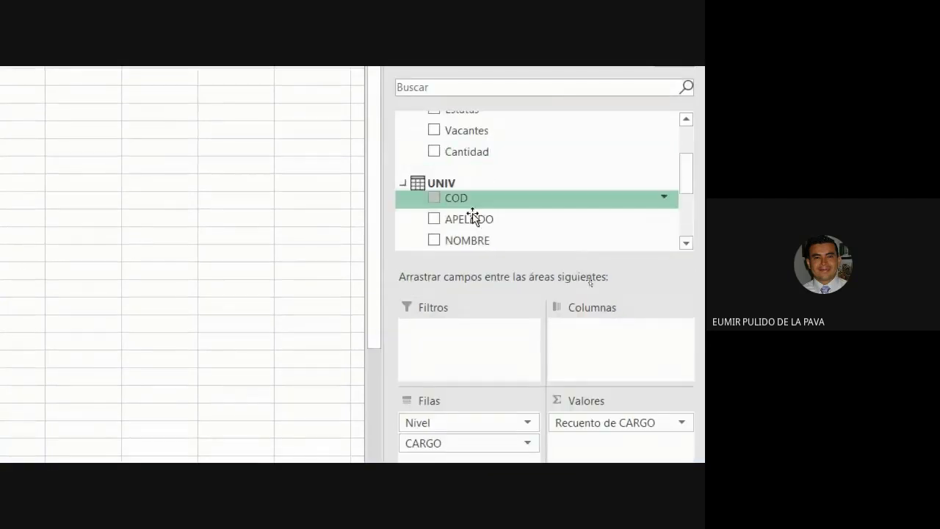
scroll(499, 206, "up", 2)
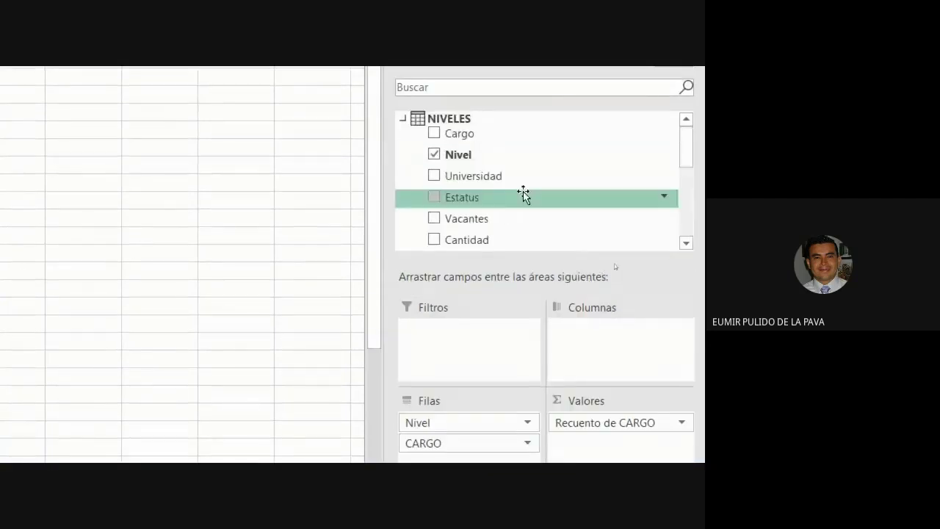
scroll(490, 204, "down", 2)
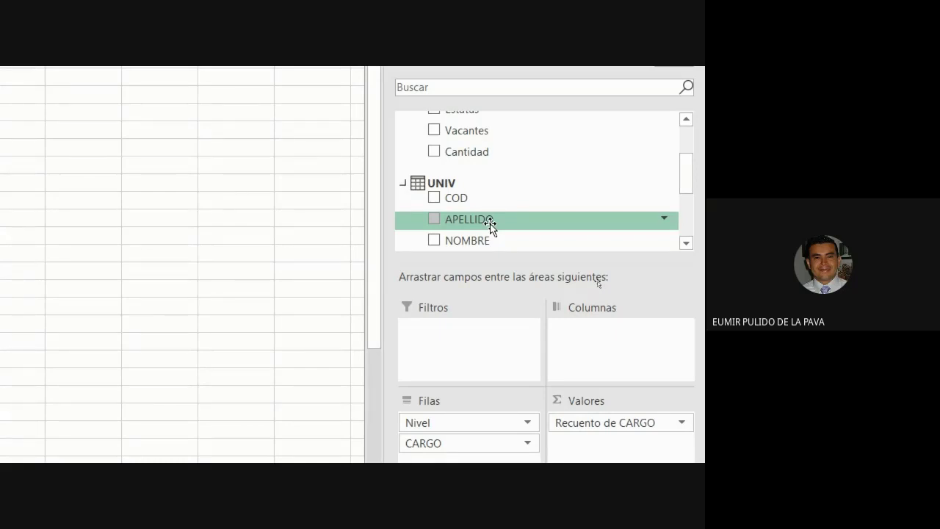
left_click(269, 105)
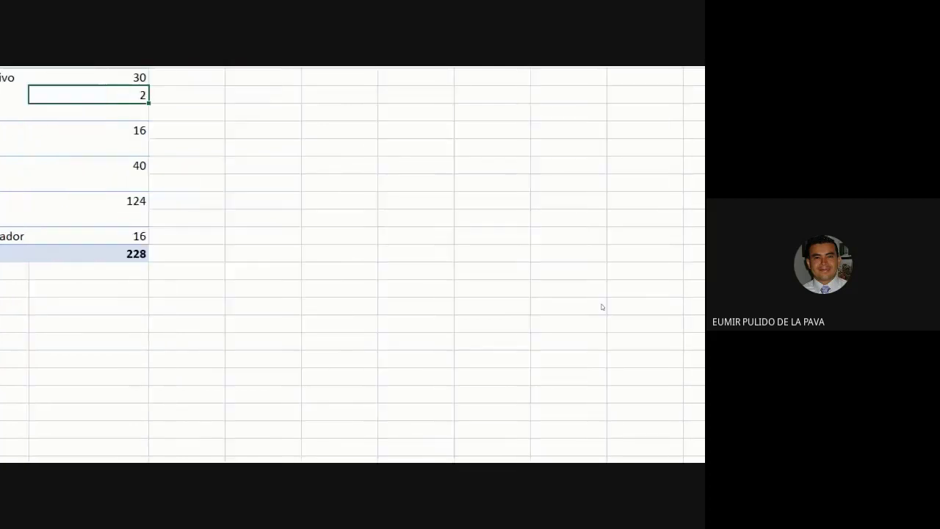
scroll(608, 203, "down", 3)
scroll(604, 220, "down", 1)
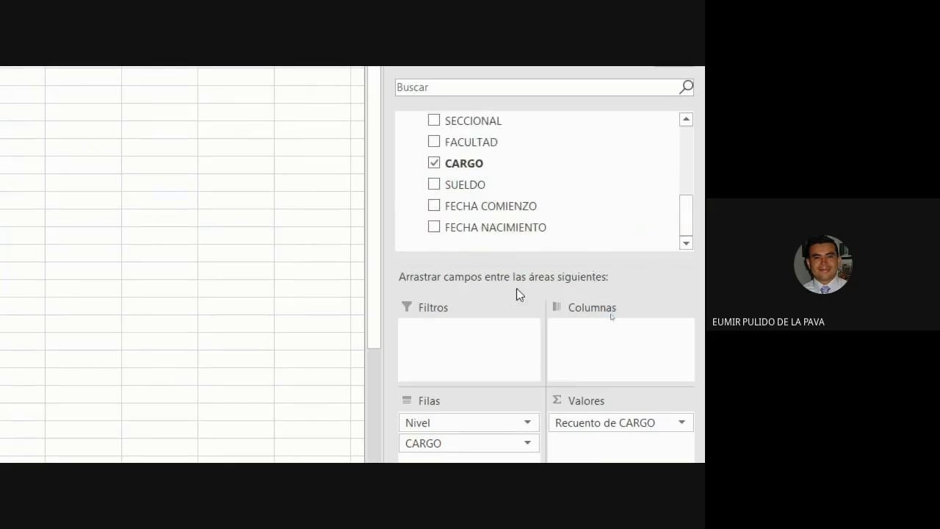
scroll(543, 187, "up", 3)
scroll(476, 147, "up", 2)
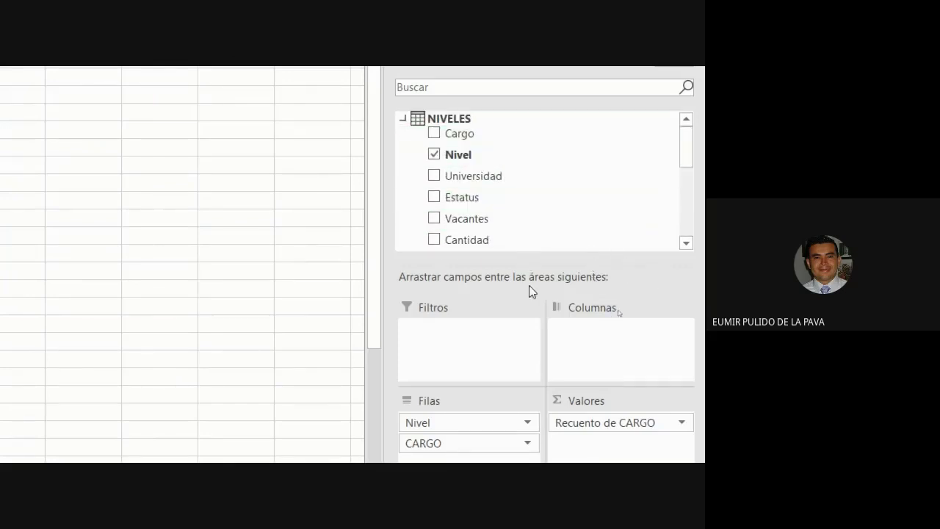
Step: Replace the count of CARGO with the sum of SUELDO from UNIV in the pivot table's values
left_click_drag(580, 359, 545, 99)
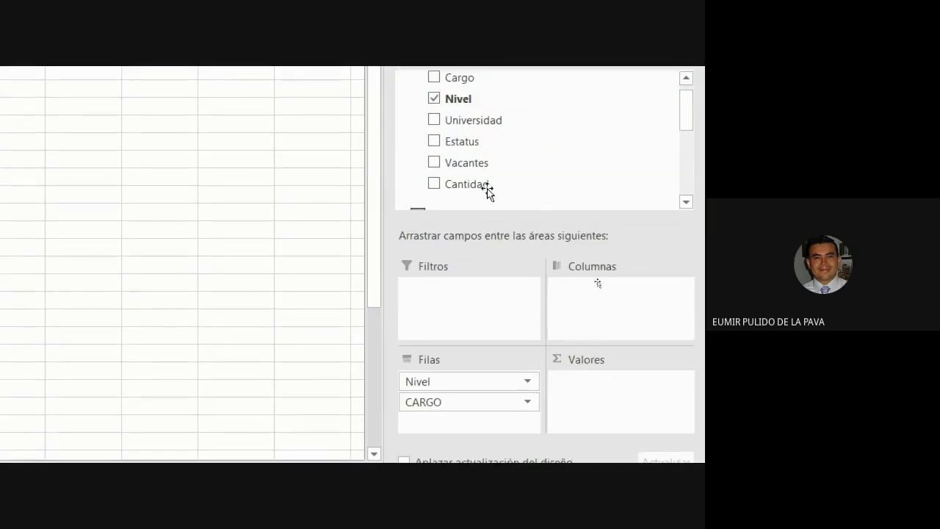
scroll(504, 159, "down", 2)
scroll(503, 159, "down", 2)
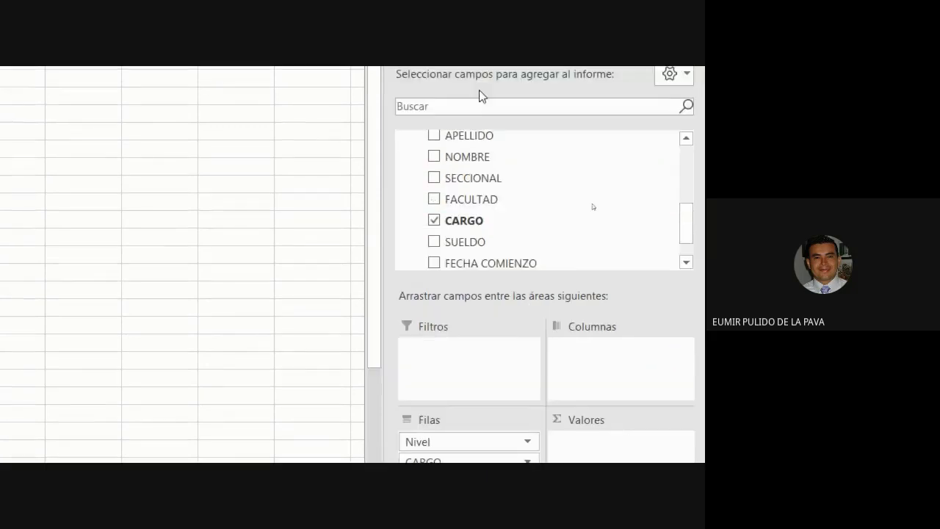
scroll(553, 213, "up", 2)
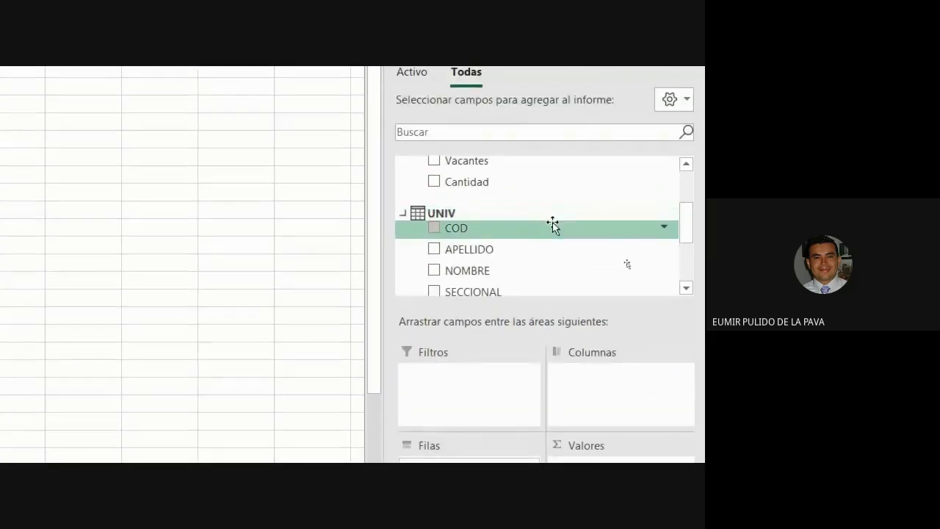
scroll(552, 224, "up", 2)
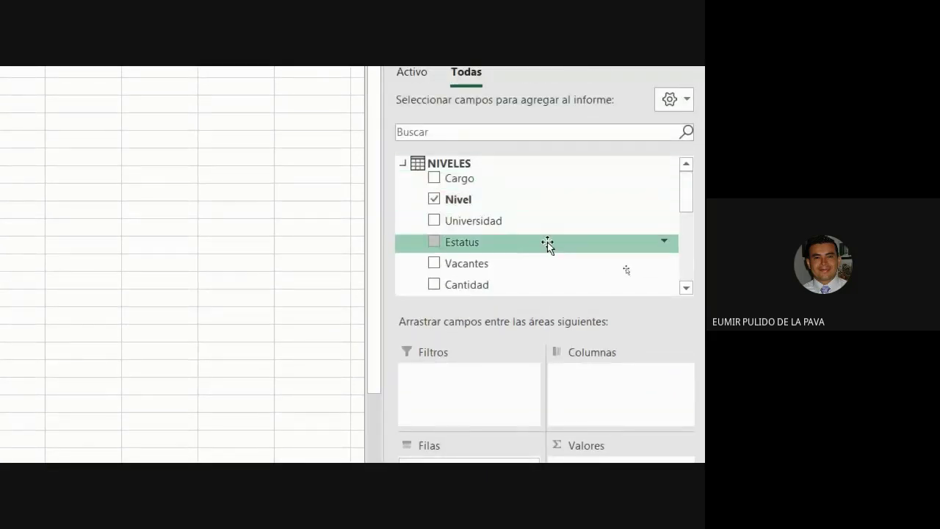
scroll(549, 254, "down", 3)
left_click_drag(468, 282, 609, 346)
scroll(2, 99, "up", 2)
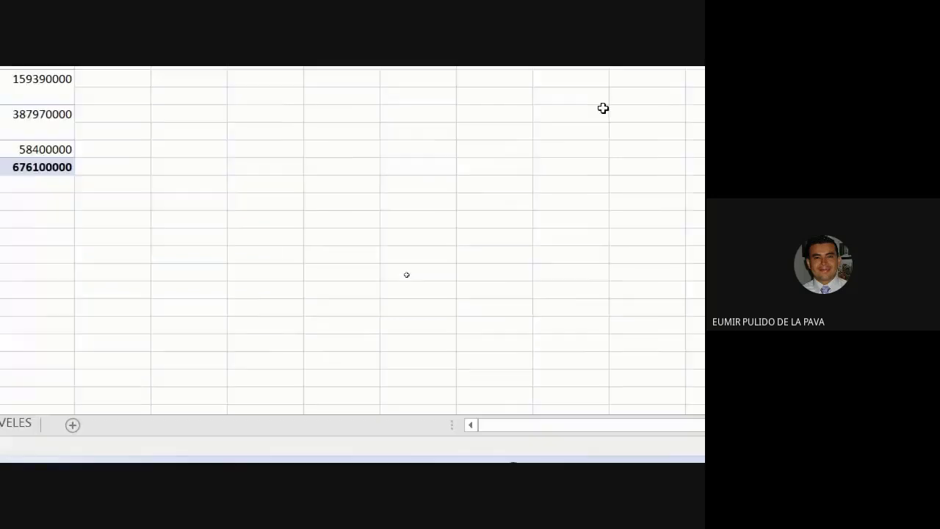
Step: Minimise the Lupa magnifier and switch to the Google Meet call in Chrome to read the chat messages
mouse_move(267, 440)
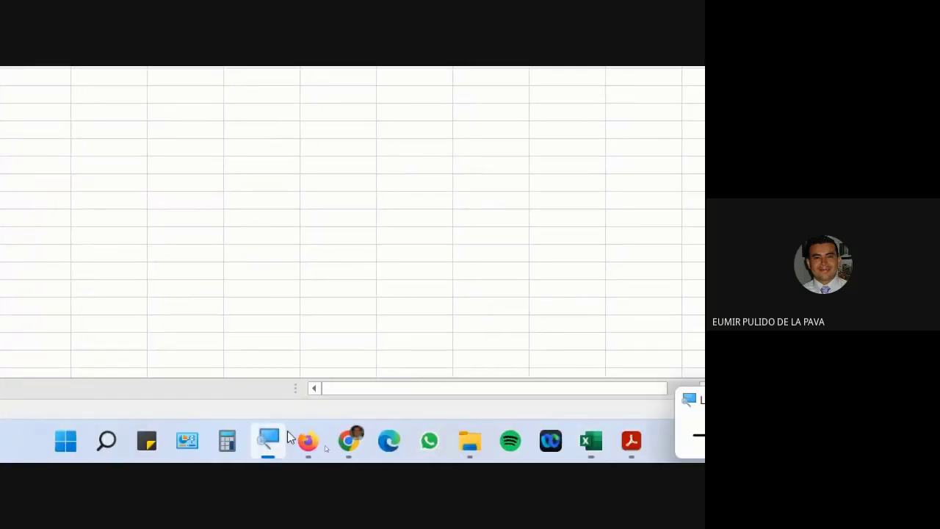
left_click(647, 435)
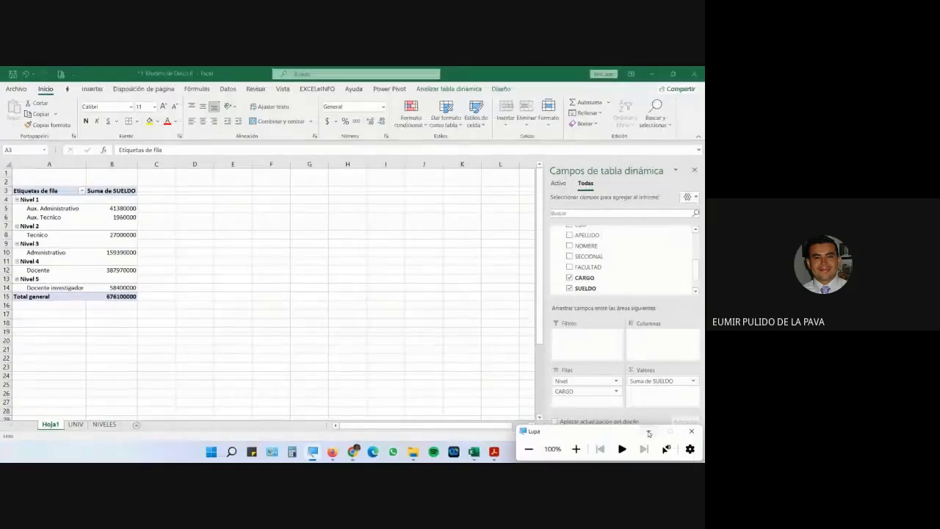
mouse_move(353, 452)
left_click(328, 423)
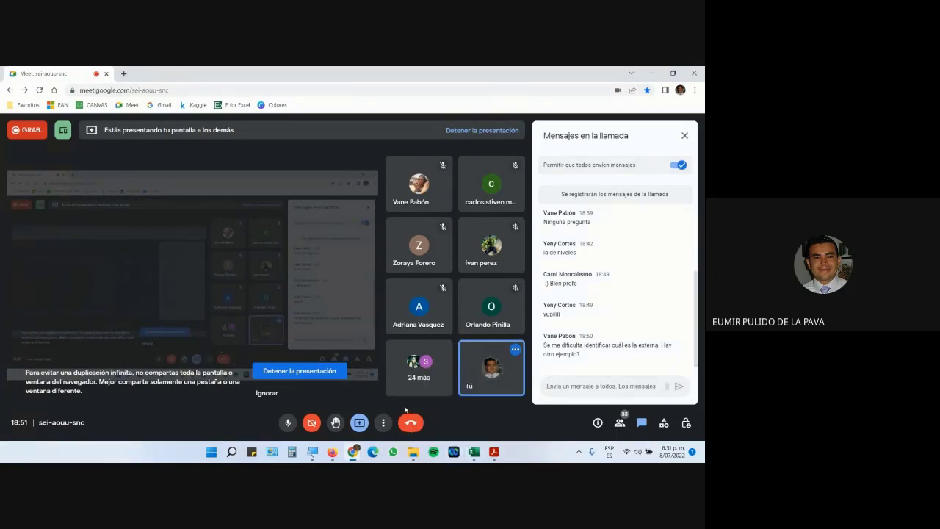
Step: Switch to the PDF guide in Adobe Acrobat Reader and go back to the table relationship diagram on page 8
left_click(474, 451)
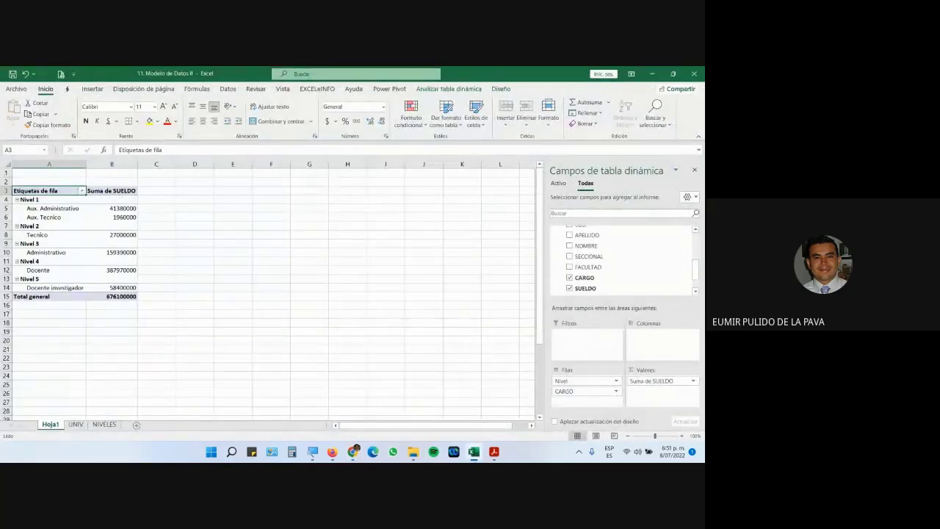
left_click(494, 452)
scroll(379, 397, "up", 3)
scroll(379, 397, "up", 10)
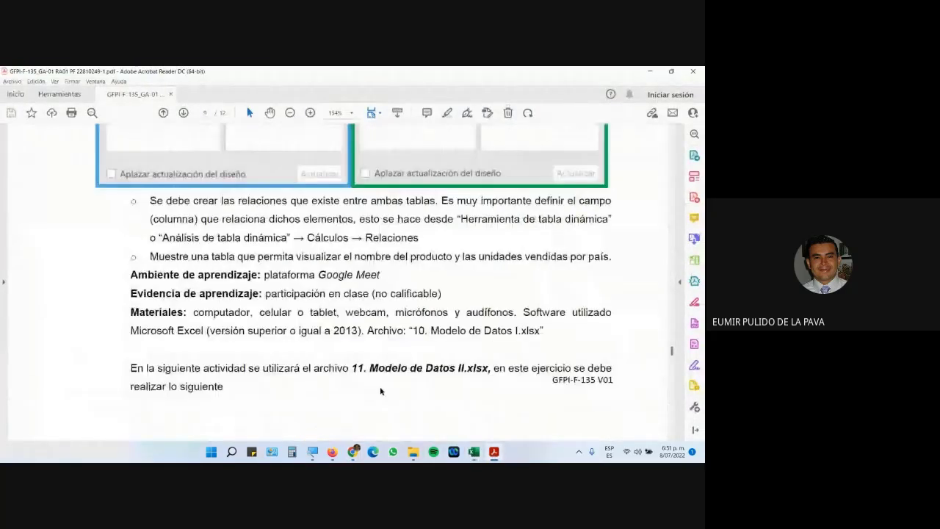
scroll(380, 381, "up", 10)
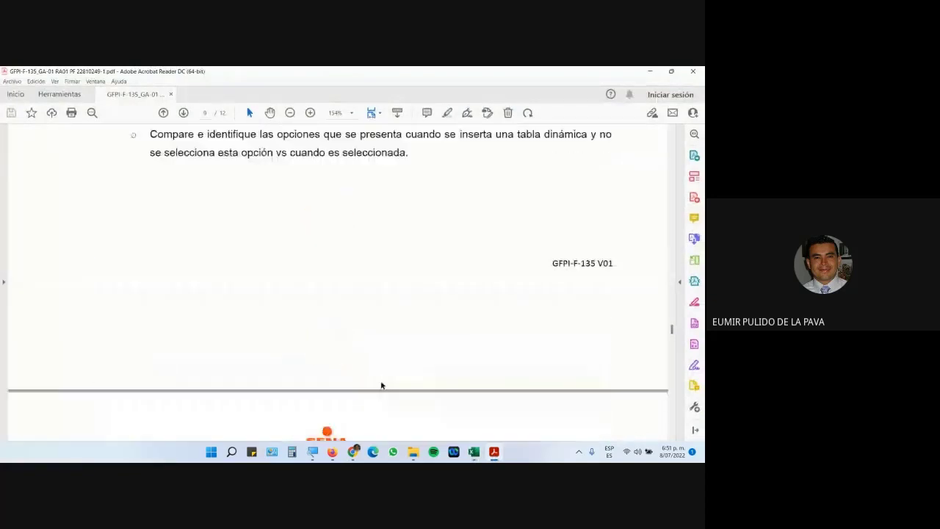
scroll(380, 381, "up", 5)
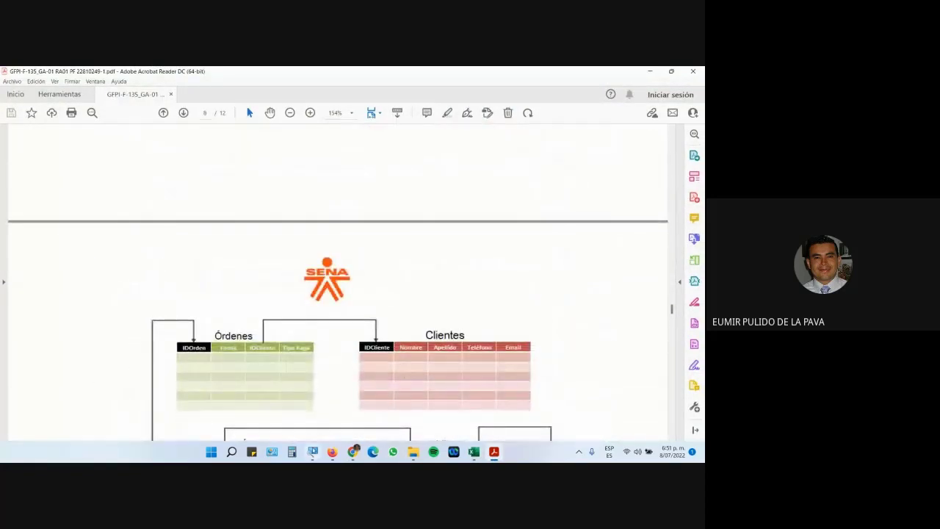
Step: Admit the waiting participant to the Google Meet call in Chrome, and return to the PDF guide's diagram relating Órdenes, Clientes, ÓrdenesDetalle, Libros and Autores
mouse_move(353, 451)
left_click(300, 404)
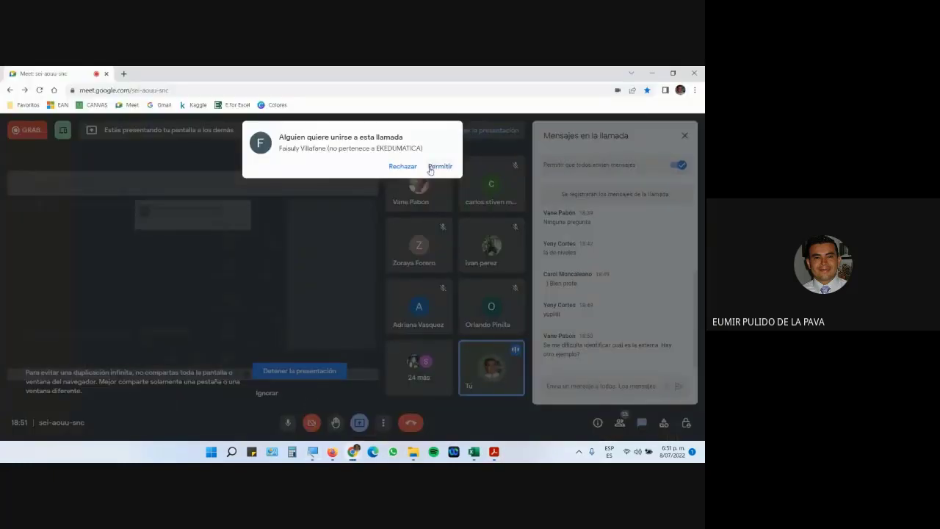
left_click(433, 167)
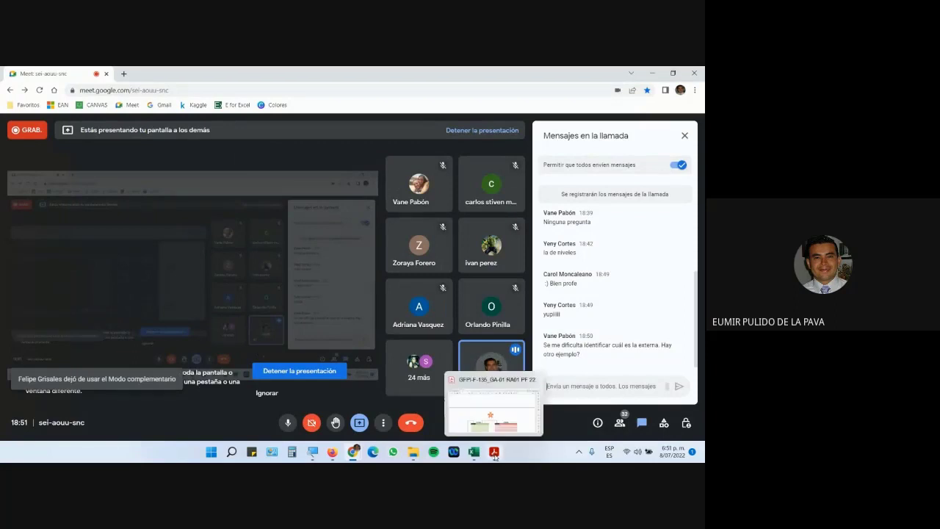
left_click(493, 451)
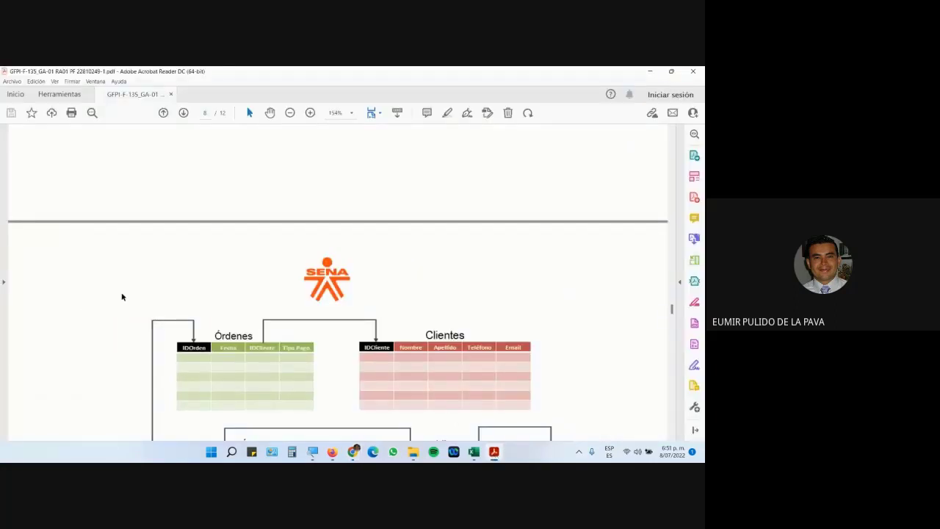
scroll(210, 310, "down", 4)
scroll(222, 337, "down", 1)
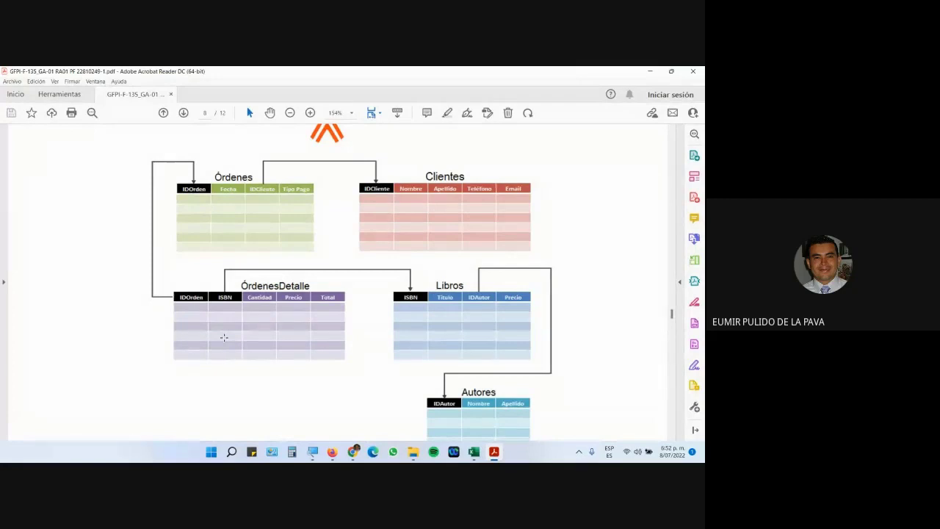
Step: Look through the list of all installed Windows applications for Access, and return to the PDF guide's relationship diagram
left_click(213, 453)
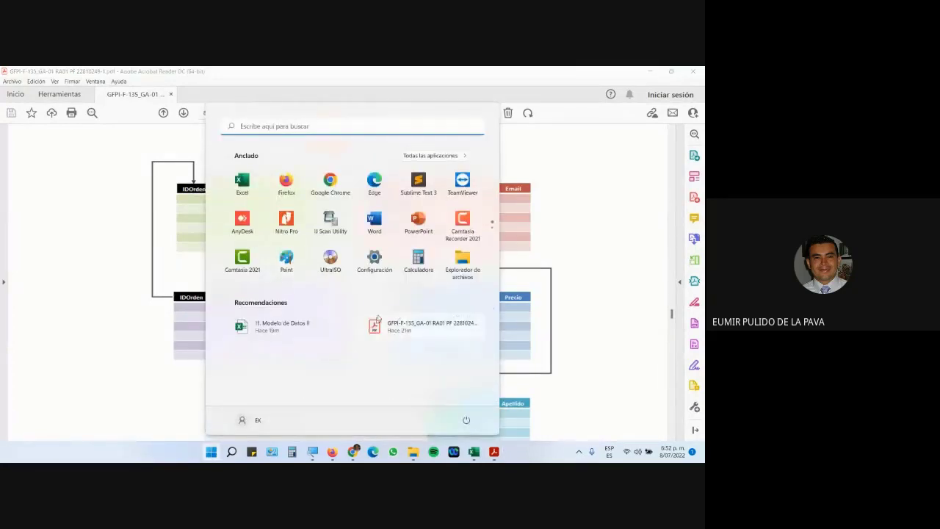
left_click(443, 155)
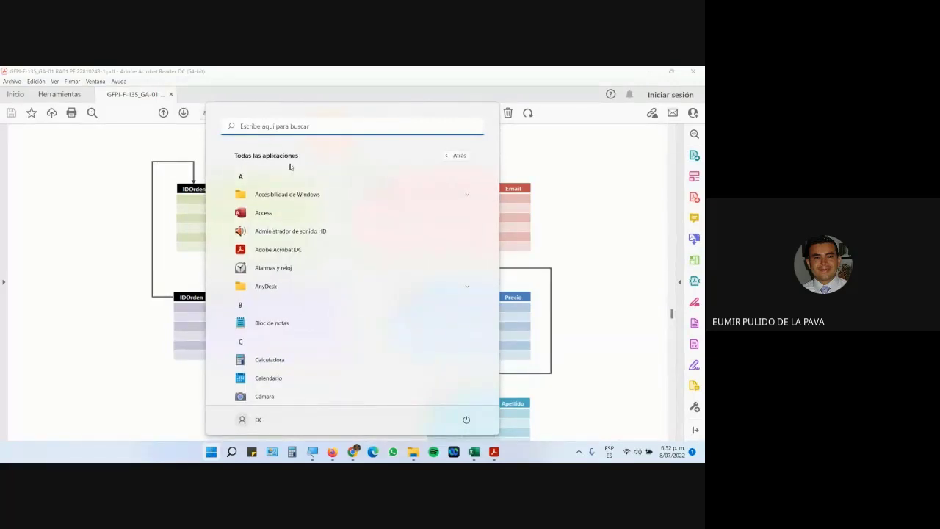
left_click(449, 155)
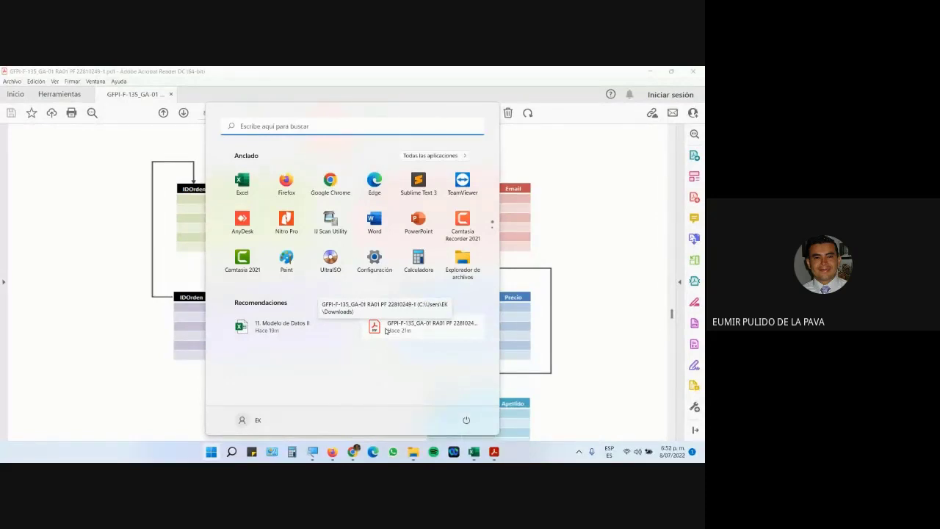
left_click(61, 345)
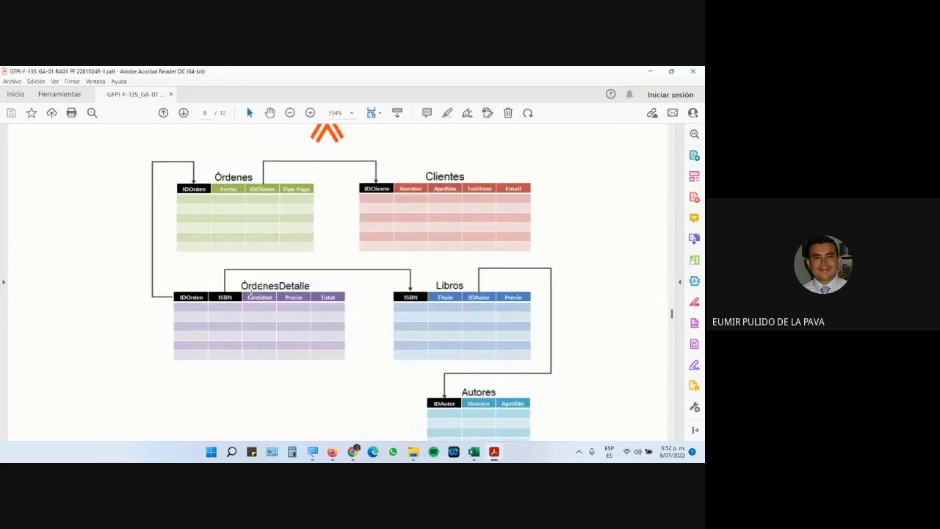
Step: Examine the ÓrdenesDetalle, Libros and Autores tables and their connecting lines in the relationship diagram at up to 300% magnification
scroll(374, 308, "down", 2)
scroll(374, 320, "up", 1)
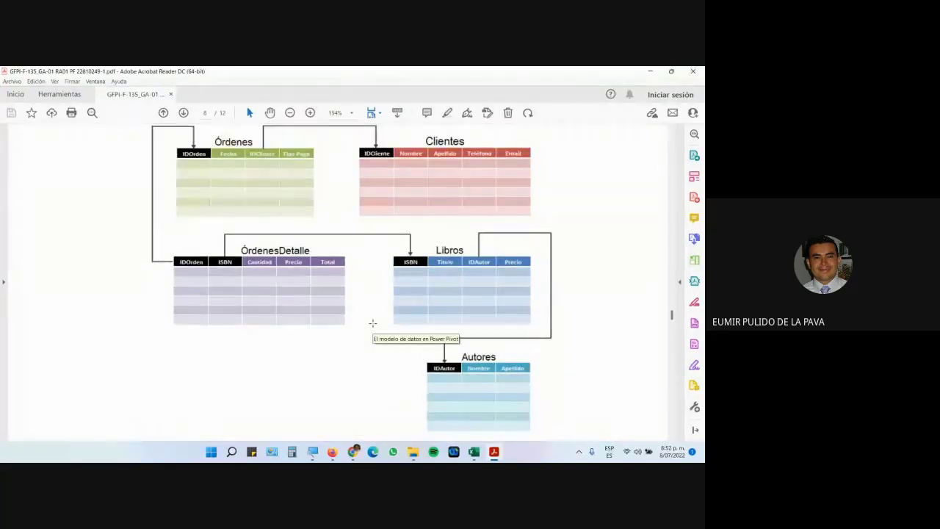
scroll(371, 316, "down", 1)
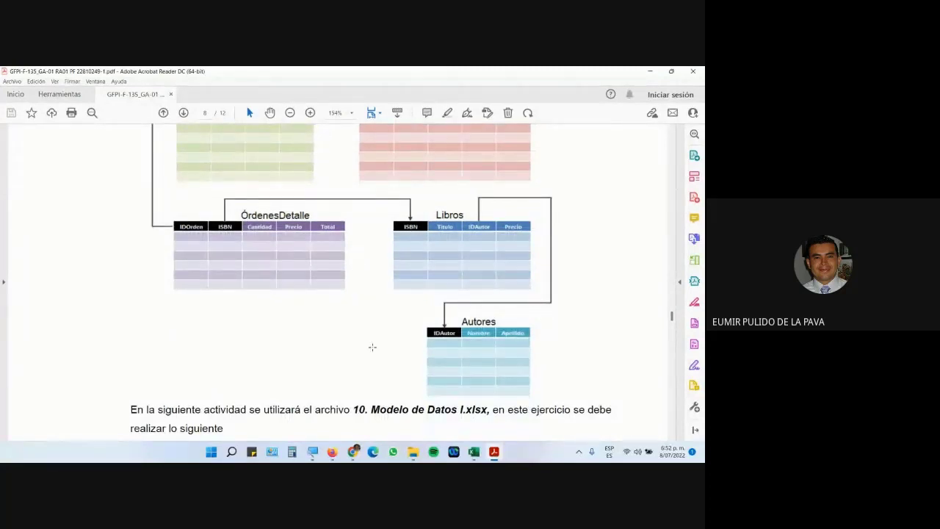
left_click(310, 114)
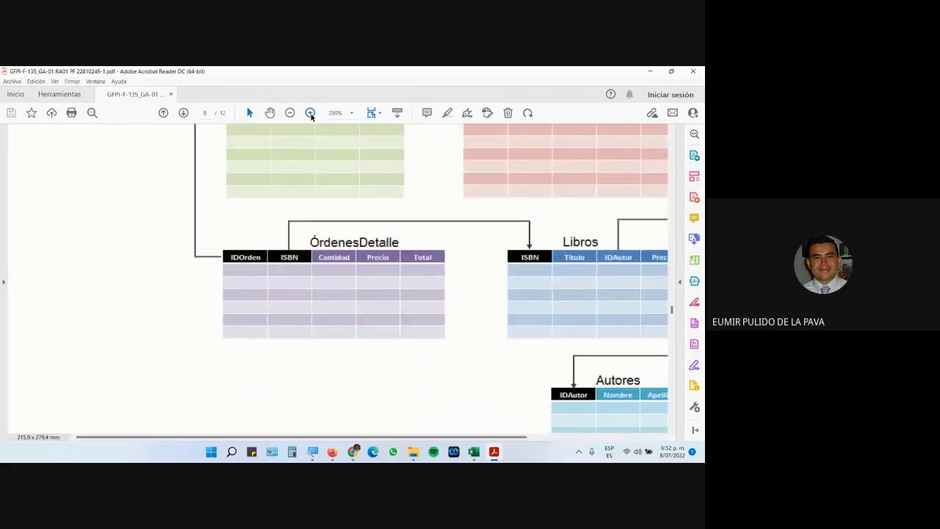
left_click_drag(377, 437, 509, 435)
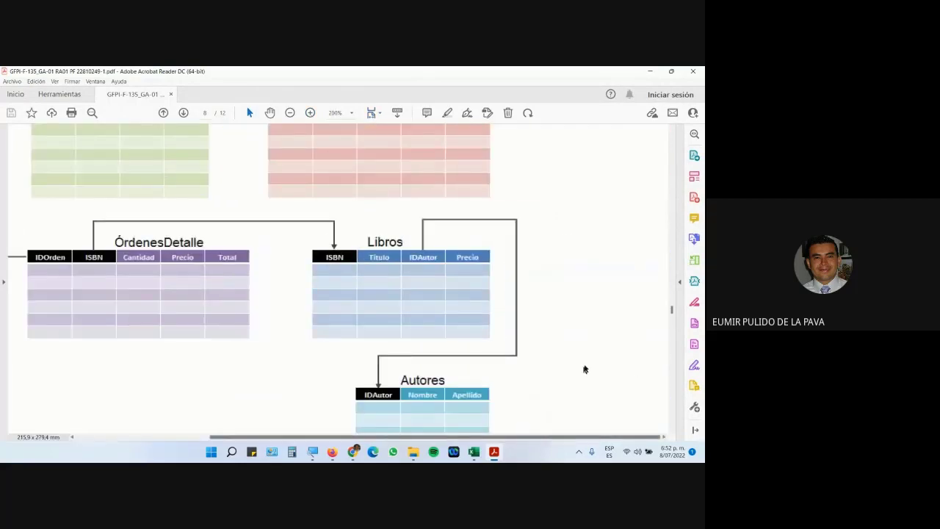
scroll(583, 369, "down", 2)
left_click(311, 113)
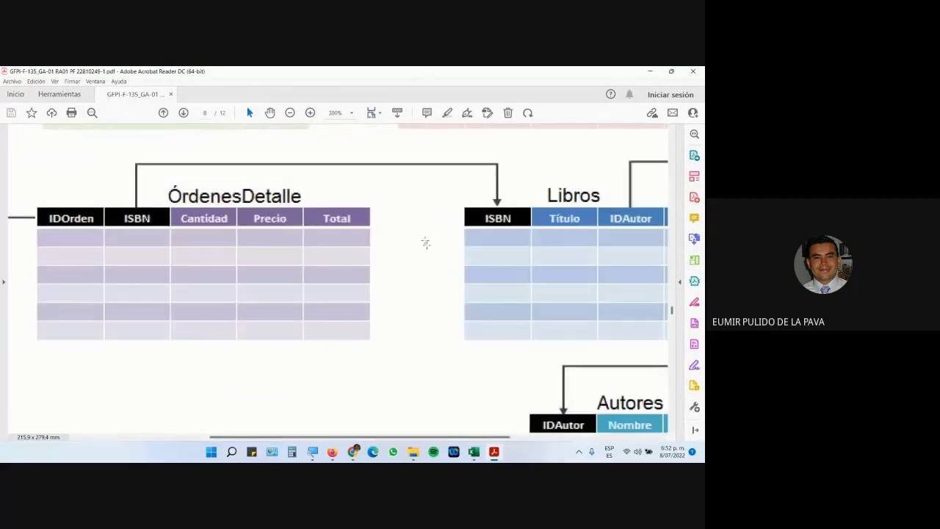
left_click_drag(376, 437, 533, 438)
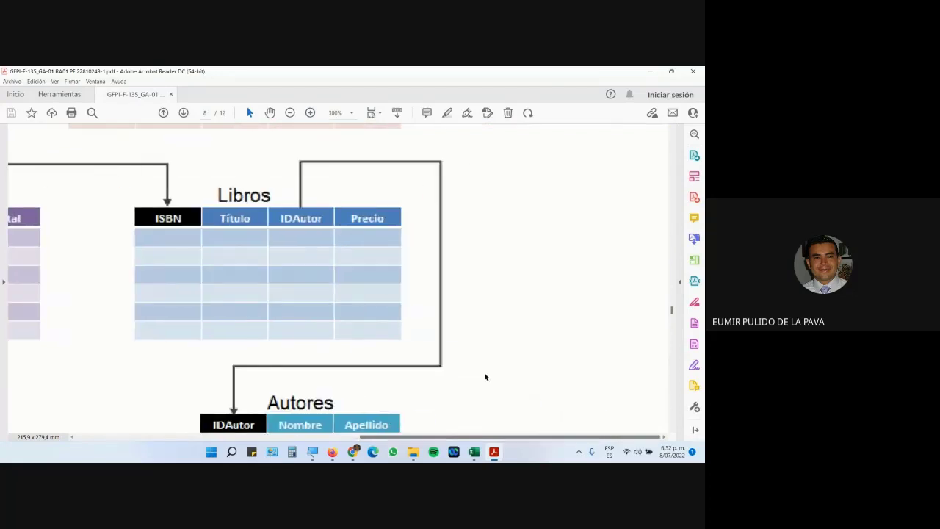
scroll(484, 377, "down", 2)
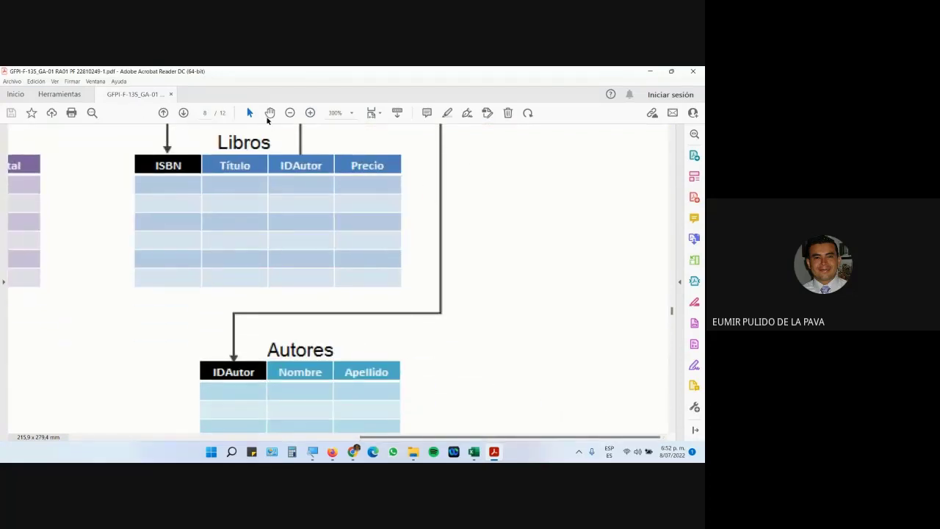
Step: Return the diagram to 200% and temporarily mark out the Libros and Autores tables with their link
left_click(290, 114)
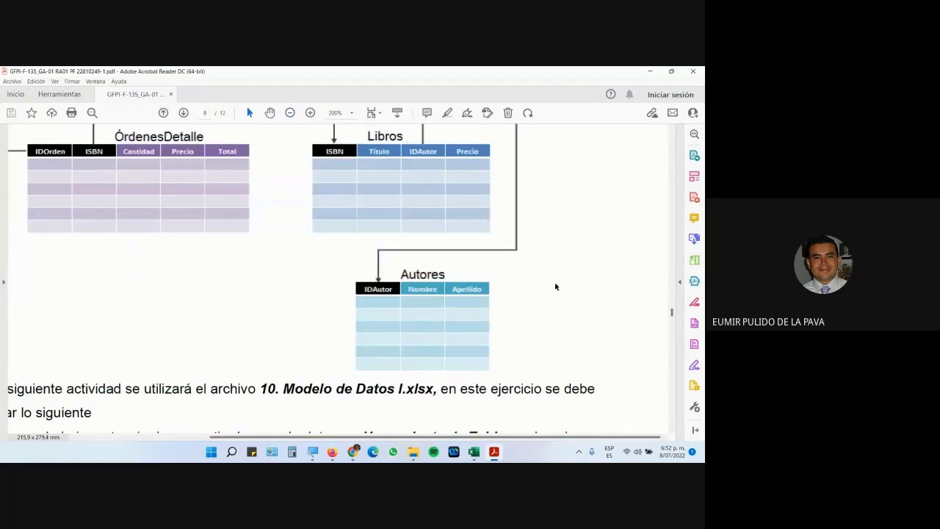
scroll(554, 282, "up", 1)
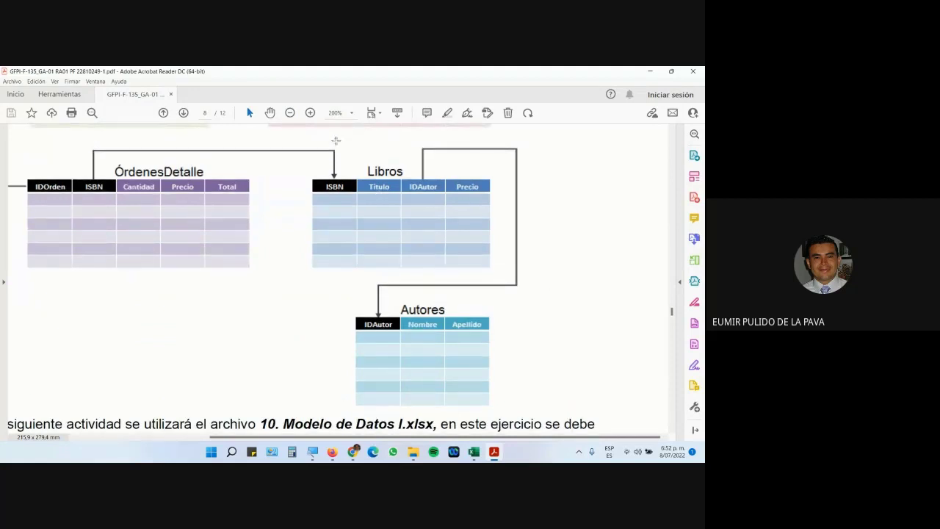
left_click_drag(307, 137, 518, 407)
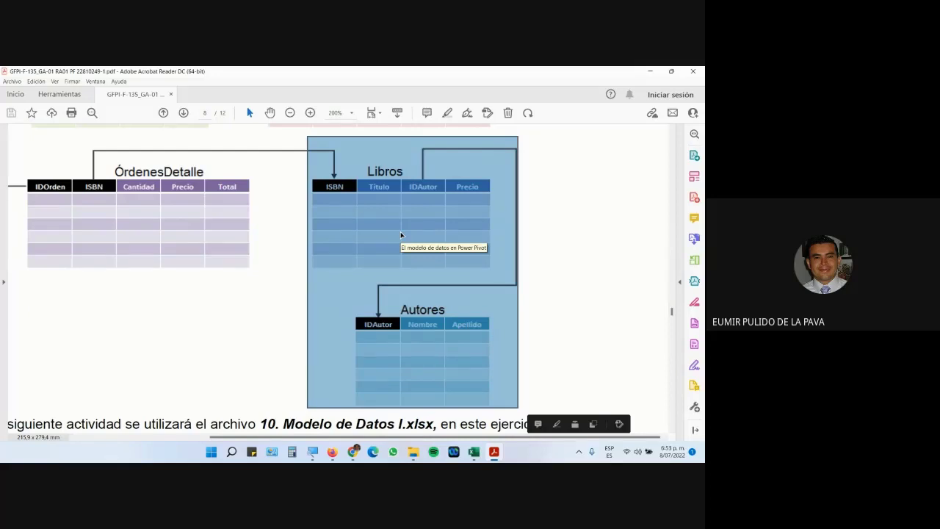
left_click(389, 176)
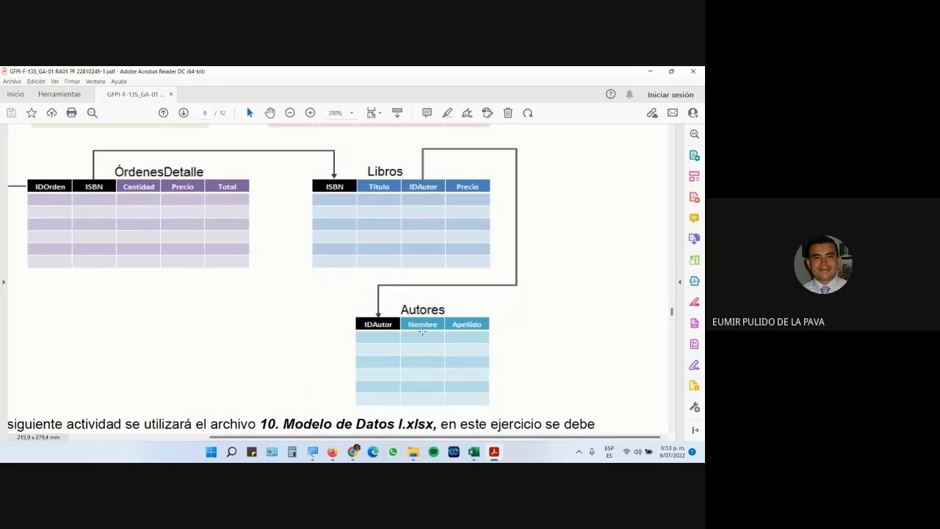
Step: Open Paint and enlarge the blank canvas to about 1694 × 659 pixels, leaving the Lupa magnifier minimised
left_click(212, 452)
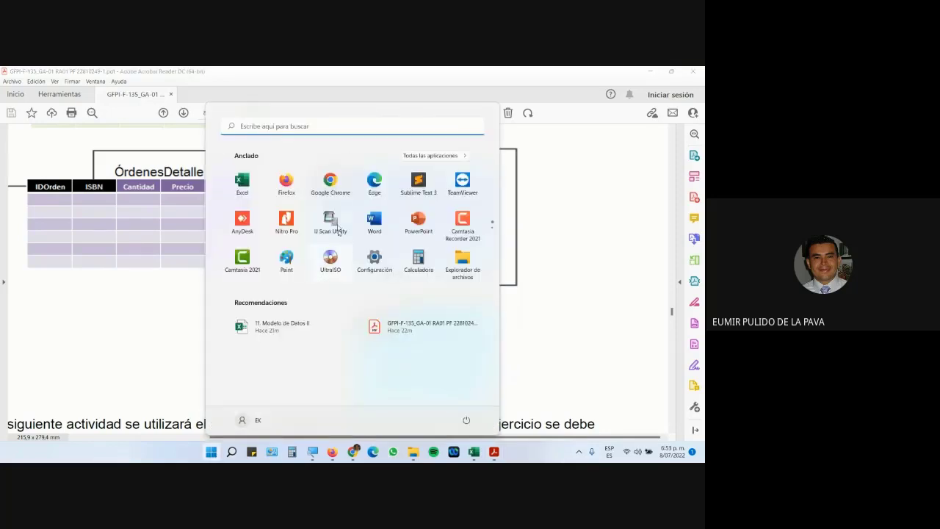
left_click(280, 128)
type("PAInt")
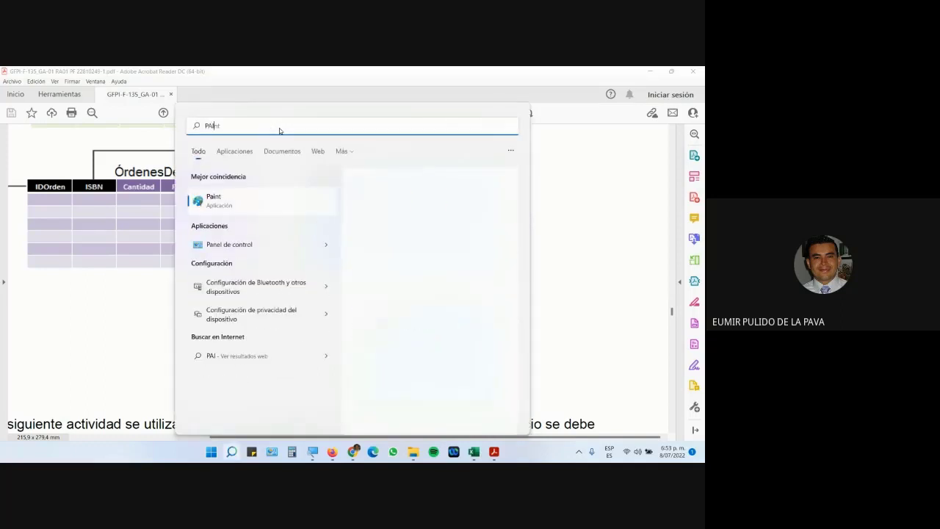
key("Return")
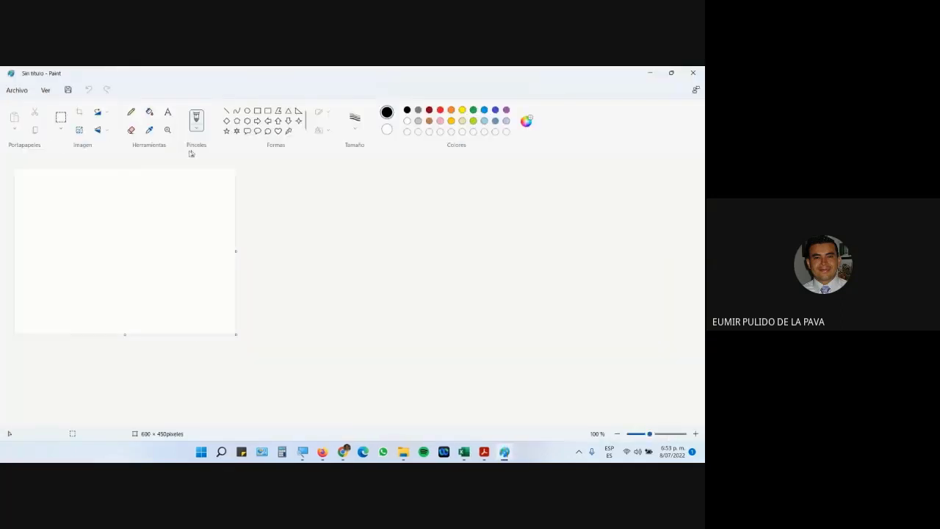
left_click_drag(235, 334, 636, 410)
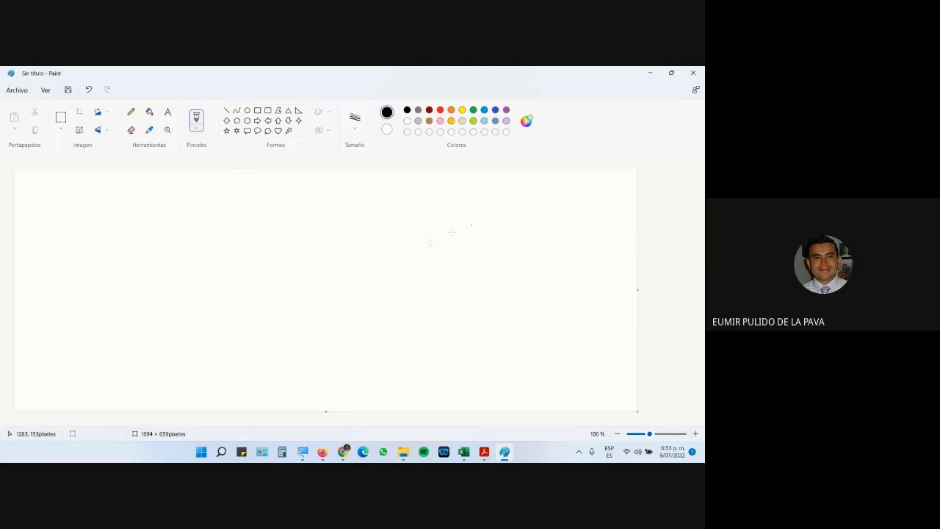
left_click(301, 452)
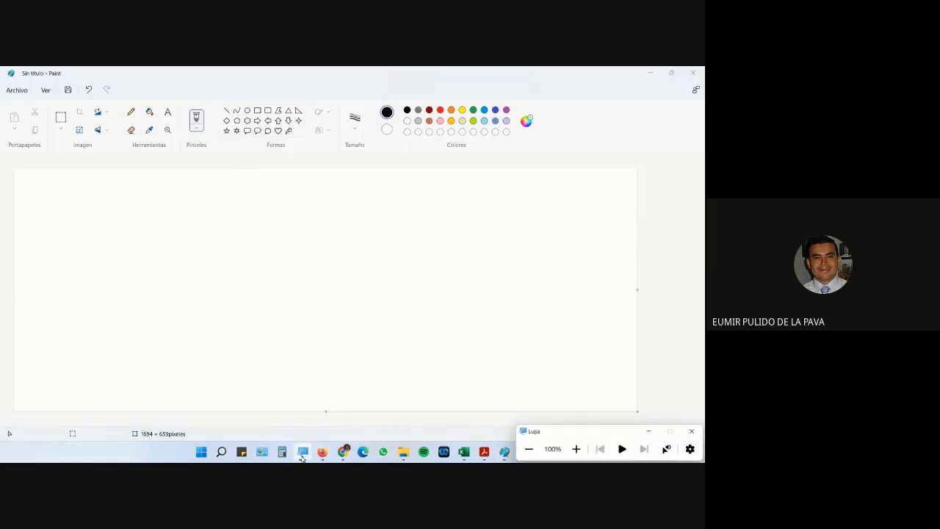
left_click(646, 434)
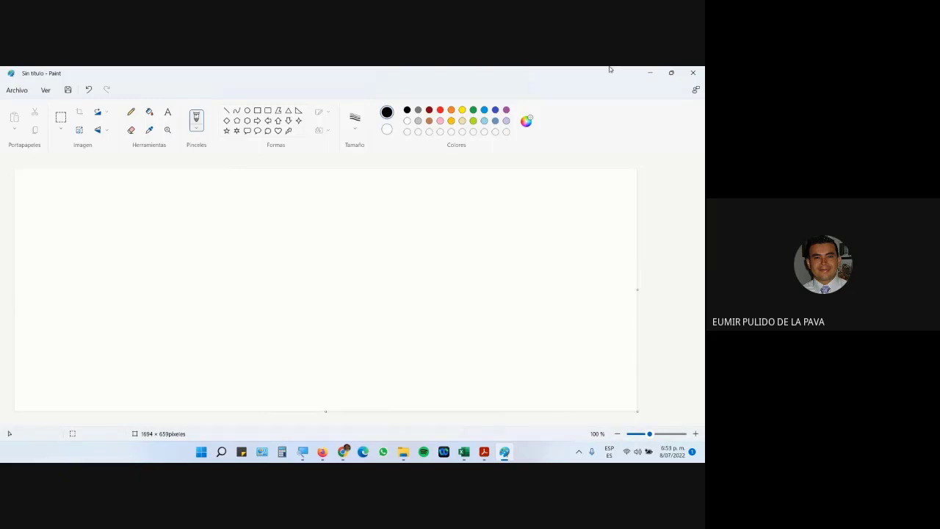
Step: Switch to the PDF guide, mark out the Libros and Autores tables in the diagram, and return to Paint
left_click(483, 451)
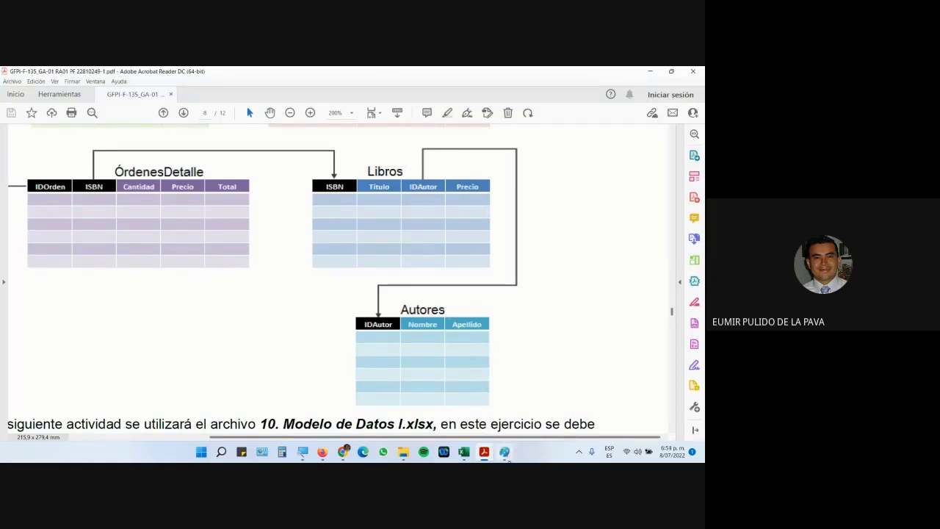
left_click_drag(291, 153, 517, 378)
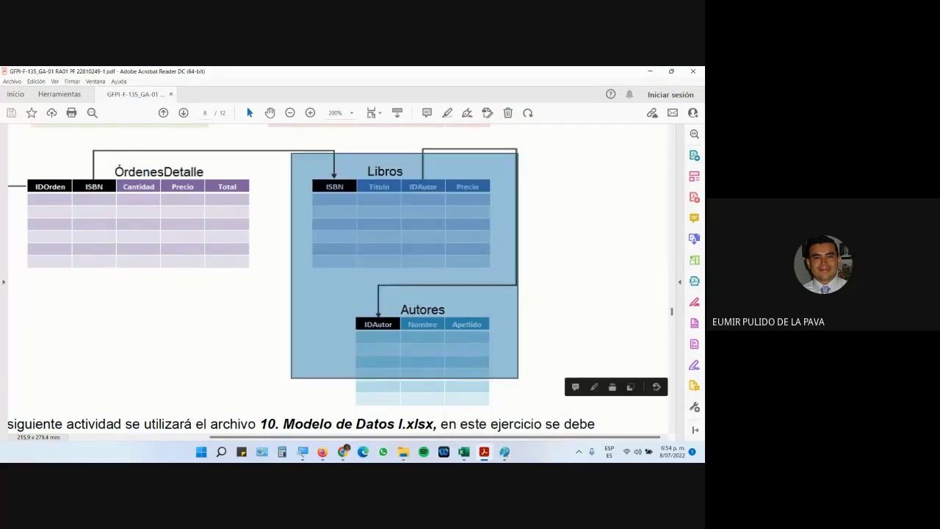
mouse_move(505, 452)
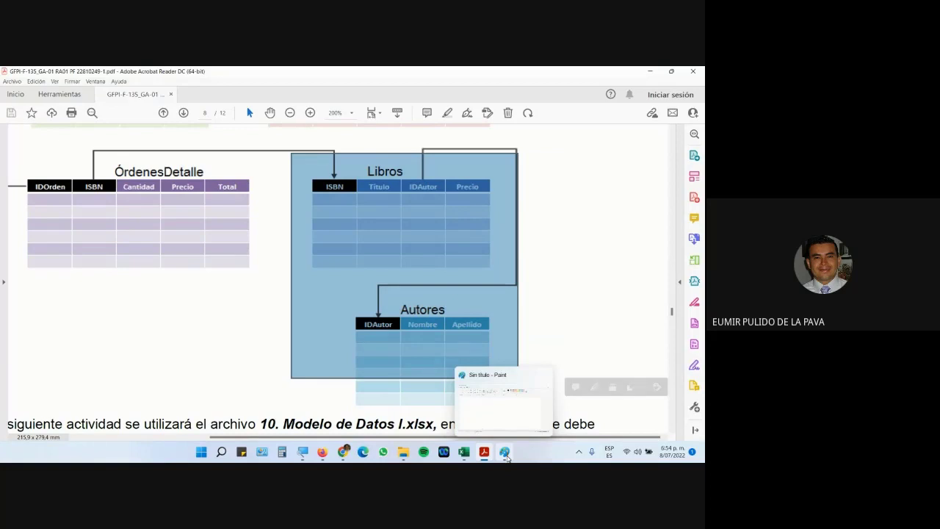
left_click(505, 452)
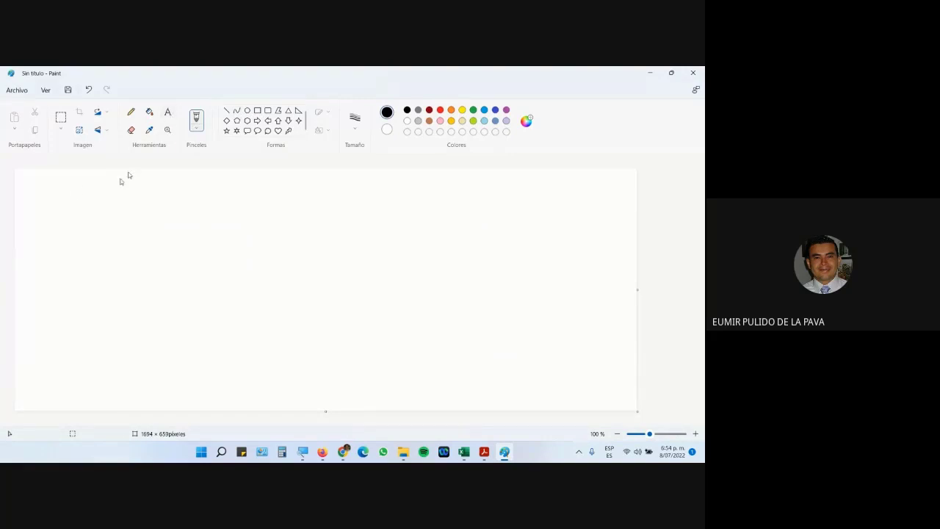
Step: Create a text box near the canvas's upper-left corner with the heading LIBROS and the field ISBN below it, consulting the PDF diagram
left_click(167, 111)
left_click_drag(73, 189, 178, 236)
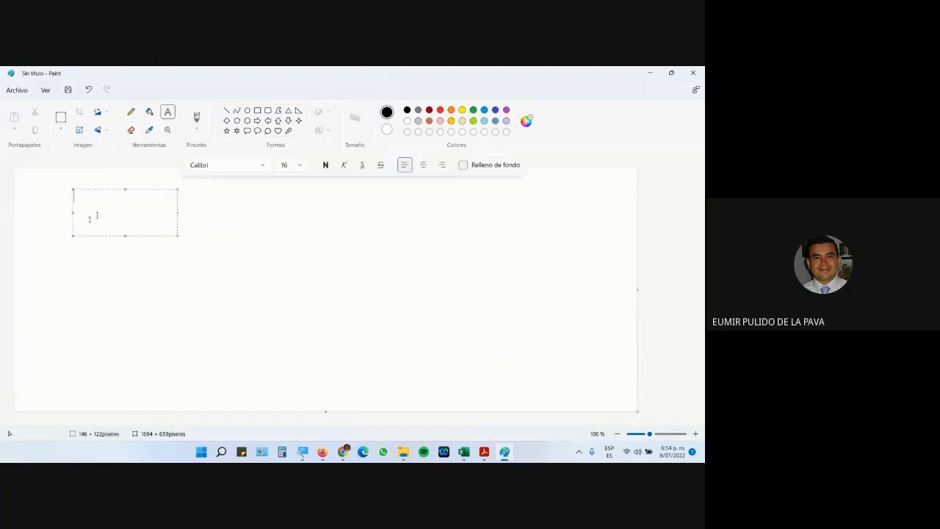
key("alt+Tab")
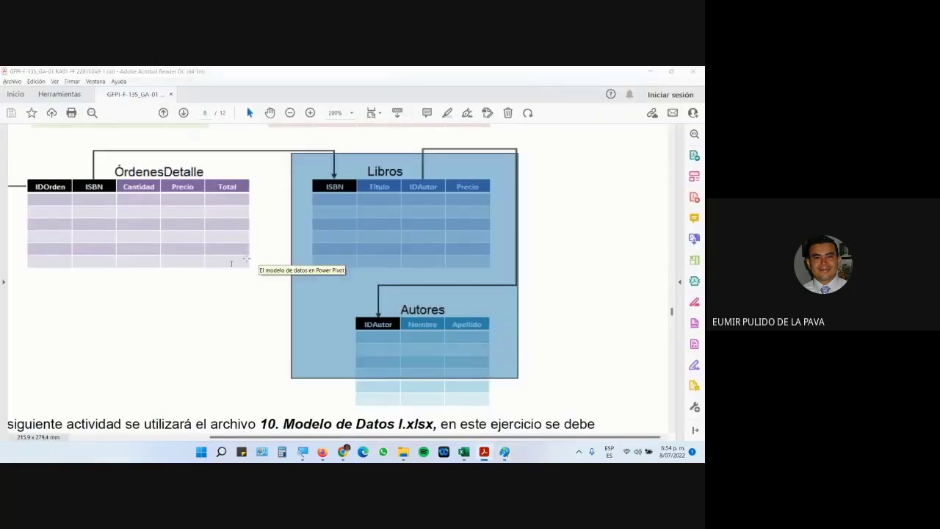
key("alt+Tab")
type("LIBROS")
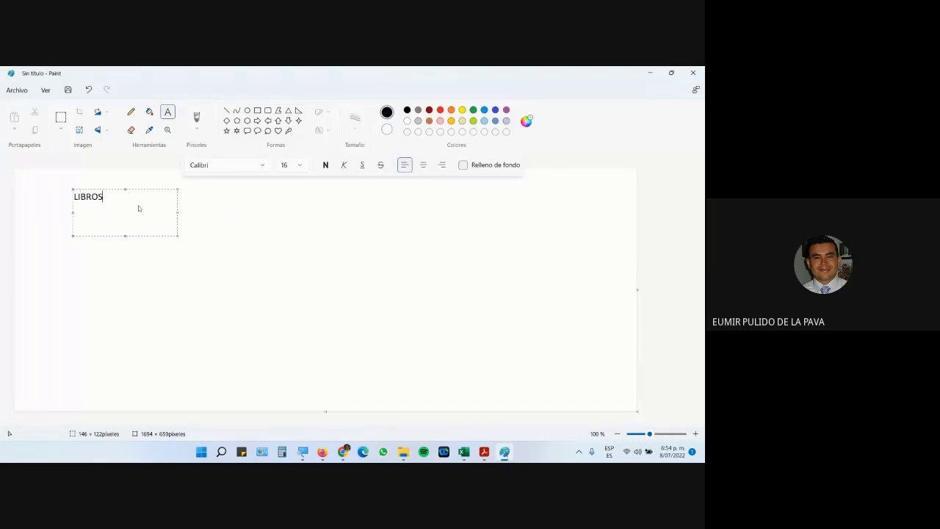
key("Return")
key("alt+Tab")
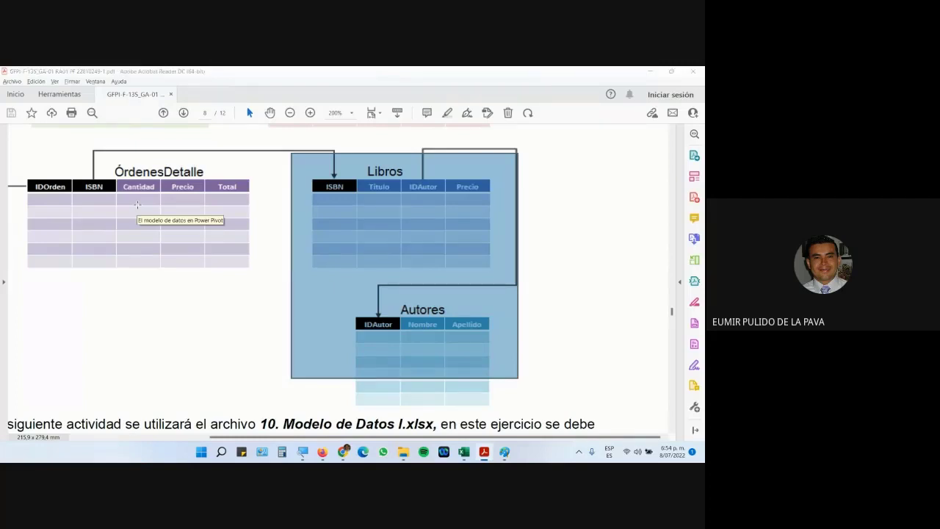
key("alt+Tab")
type("ISBN")
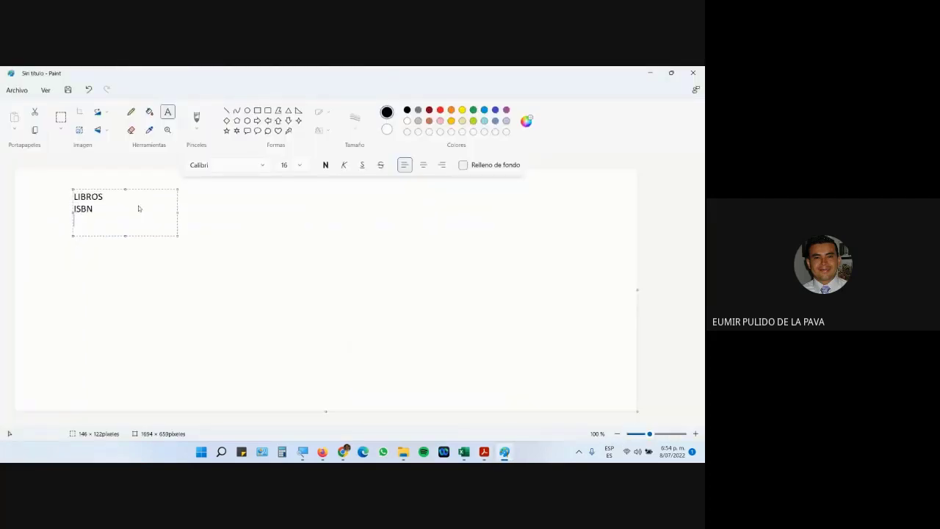
Step: Add the lines TITULO, RECIO and IDAUTOR below ISBN in the LIBROS list, checking the fields against the PDF diagram
key("alt+Tab")
key("alt+Tab")
key("Return")
type("TITULO")
key("alt+Tab")
key("alt+Tab")
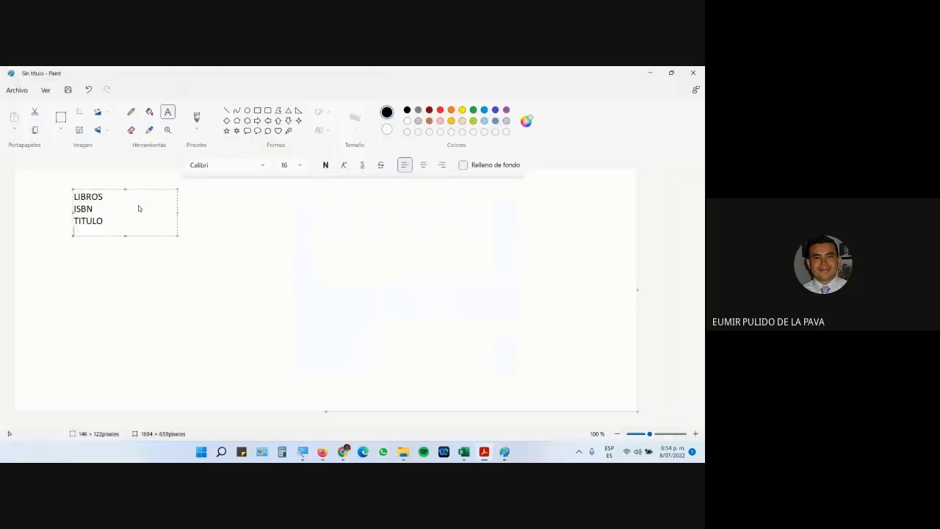
key("Return")
type("RECIO")
key("Return")
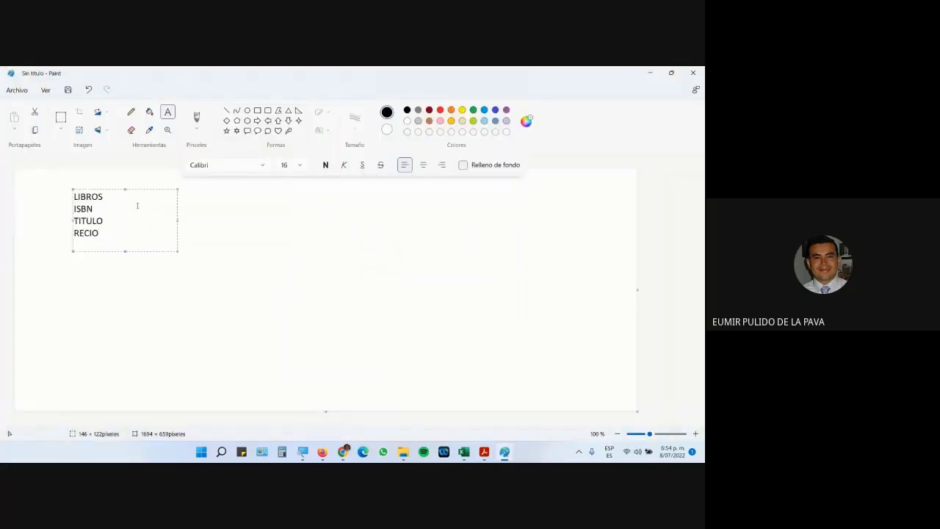
type("IDAUTOR")
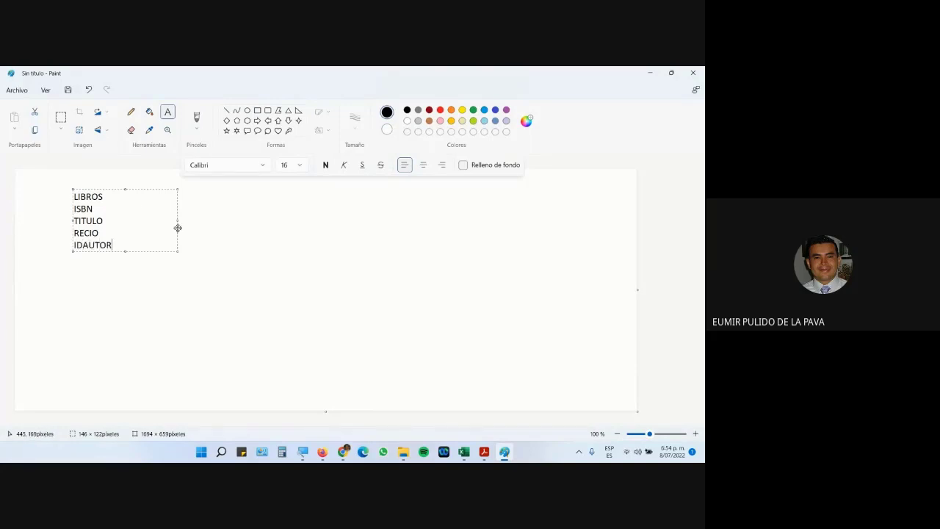
Step: Widen the text box to about 964 pixels and add the heading AUTORES on the same line as LIBROS
left_click_drag(177, 220, 423, 222)
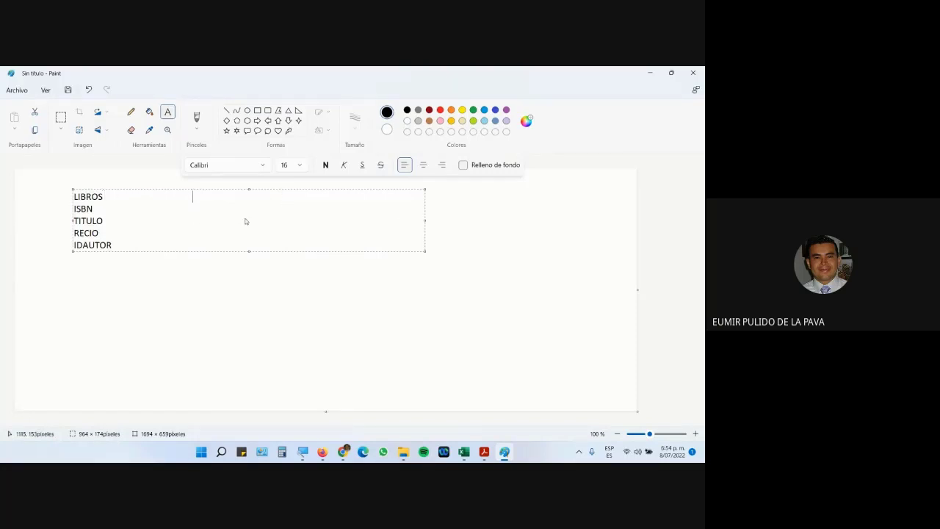
key("alt+Tab")
key("alt+Tab")
type("AUTORES")
key("Return")
key("BackSpace")
Step: List the fields IDAUTOR and NOMBRE under the AUTORES heading, following the Autores table in the PDF diagram
key("alt+Tab")
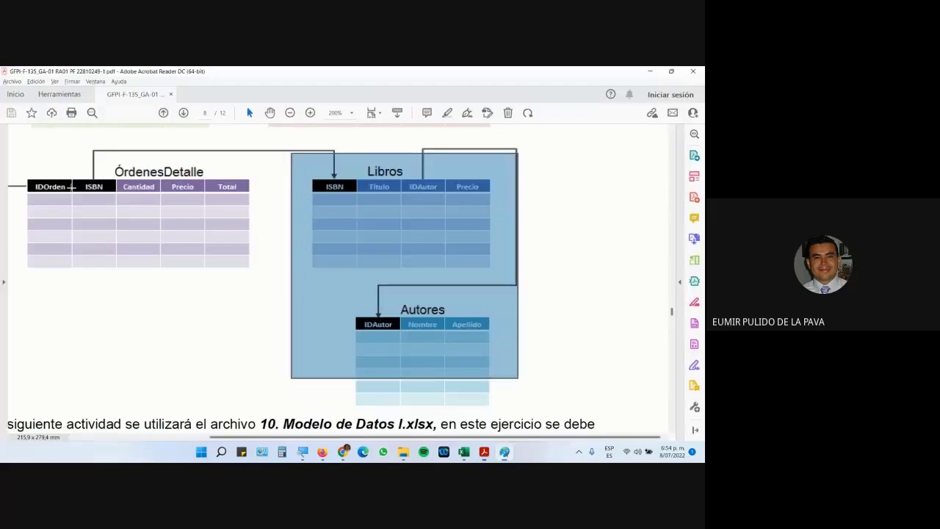
key("alt+Tab")
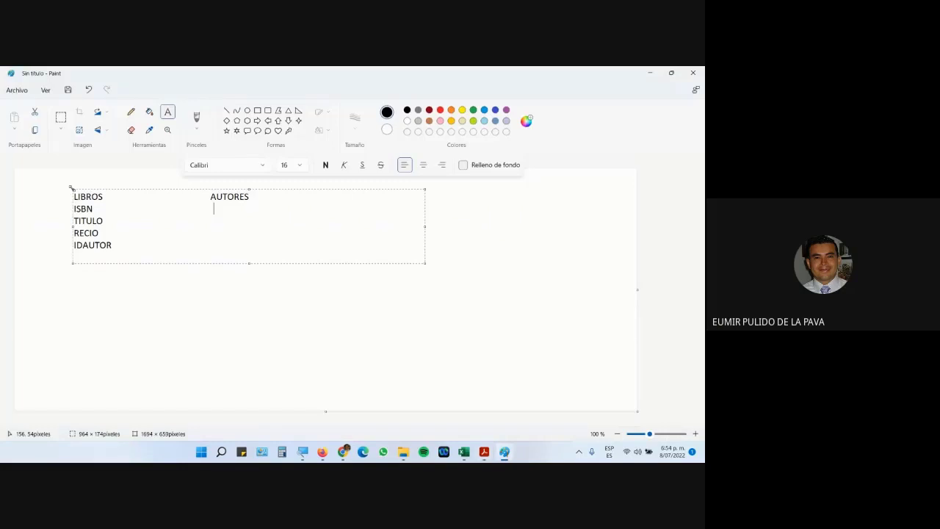
type("IDAUTR")
key("BackSpace")
type("OR")
type(" NO")
type("RE")
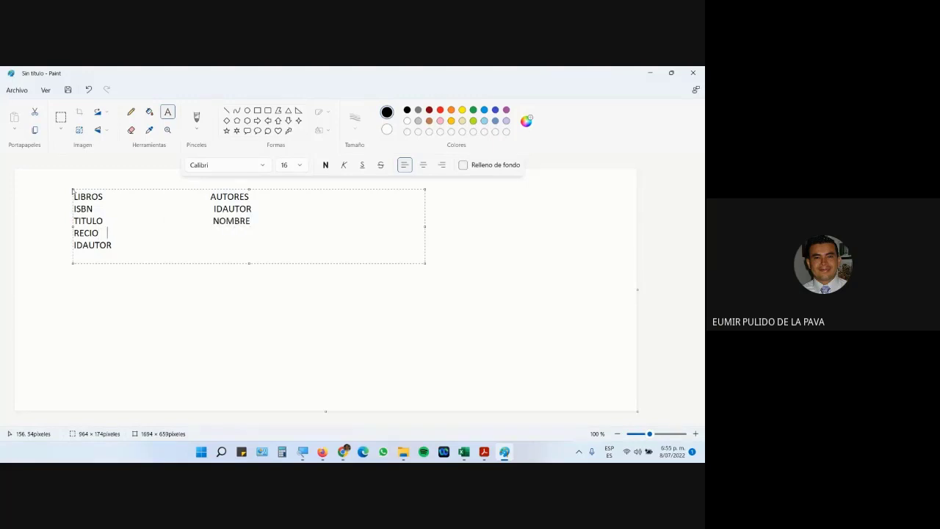
Step: Correct the misspelled price field in the LIBROS list to PRECIO
key("BackSpace")
key("Left")
key("Left")
key("Left")
type("P")
Step: Switch to the Google Meet call in Chrome to check the chat messages, and return to Paint
left_click(343, 451)
left_click(438, 166)
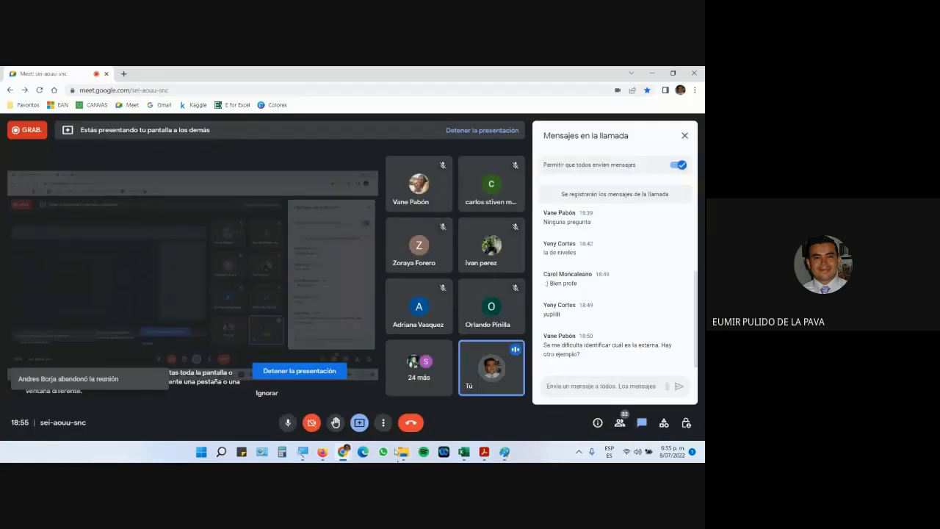
left_click(503, 451)
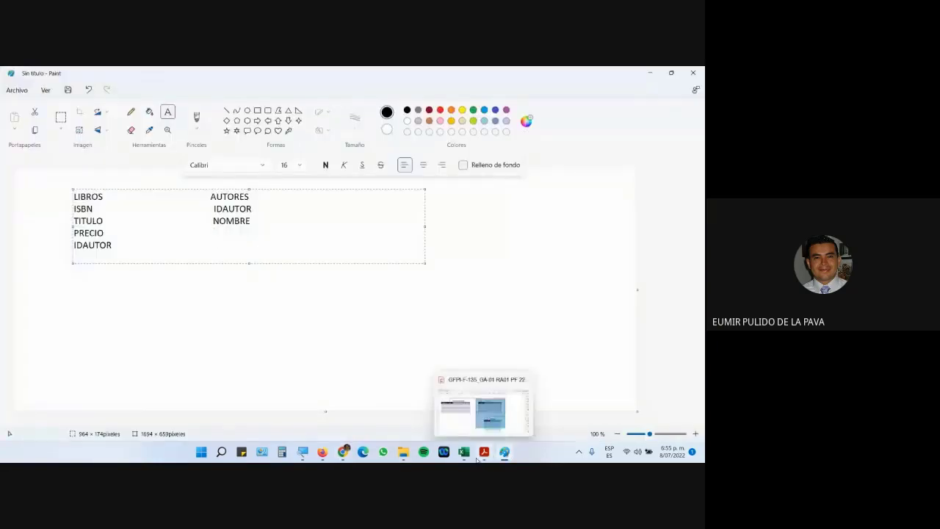
Step: Add the field APELLIDOS under NOMBRE after checking the Autores table in the PDF, and narrow the text box to about 566 pixels
left_click(481, 455)
left_click(501, 455)
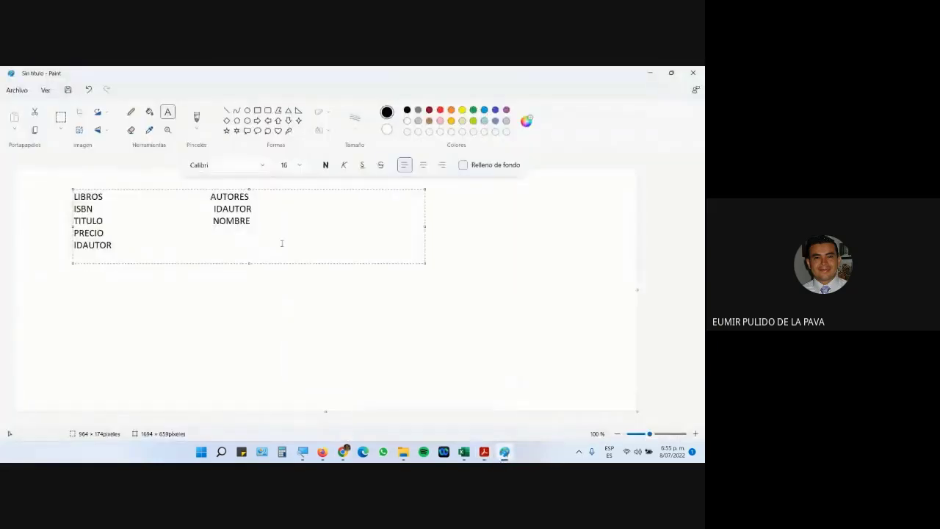
type("APELLIDOS")
left_click_drag(425, 228, 279, 228)
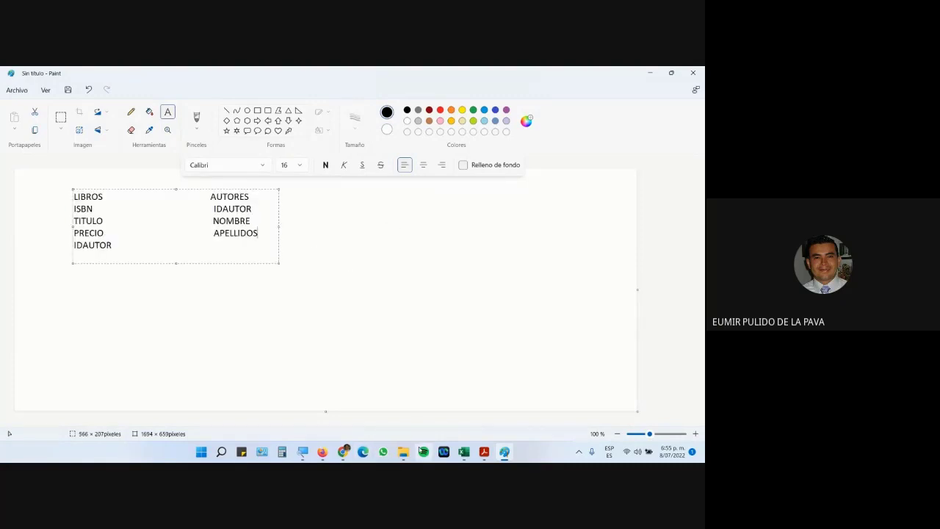
Step: Switch to the Excel workbook to review the NIVELES and UNIV sheets, and return to Paint
left_click(464, 454)
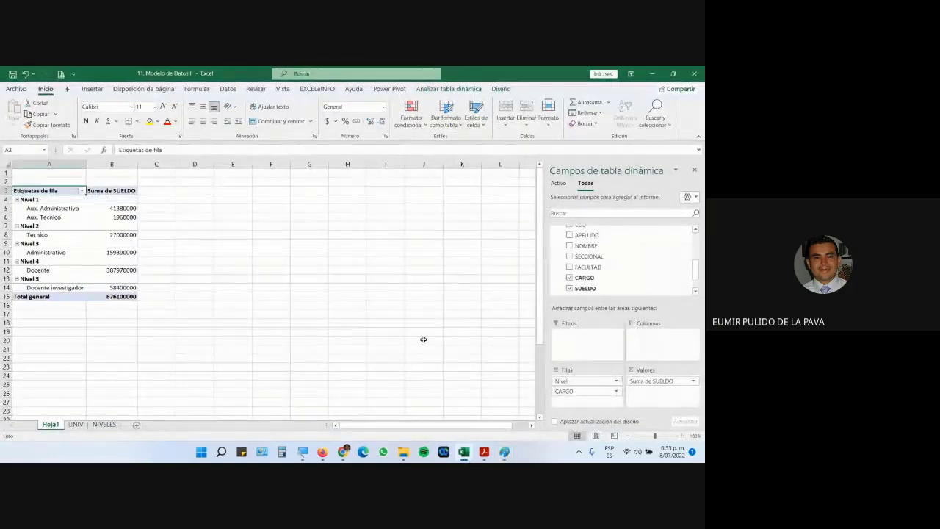
left_click(76, 424)
left_click(105, 424)
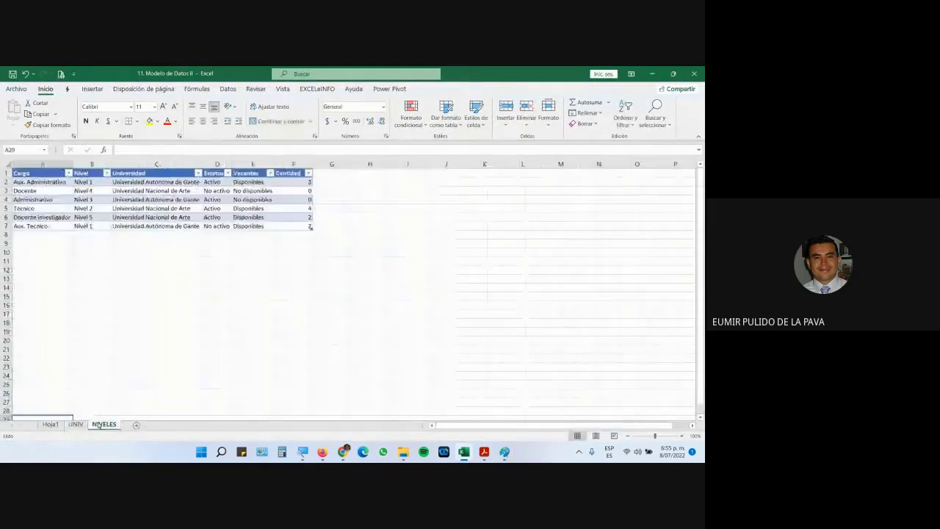
left_click(84, 425)
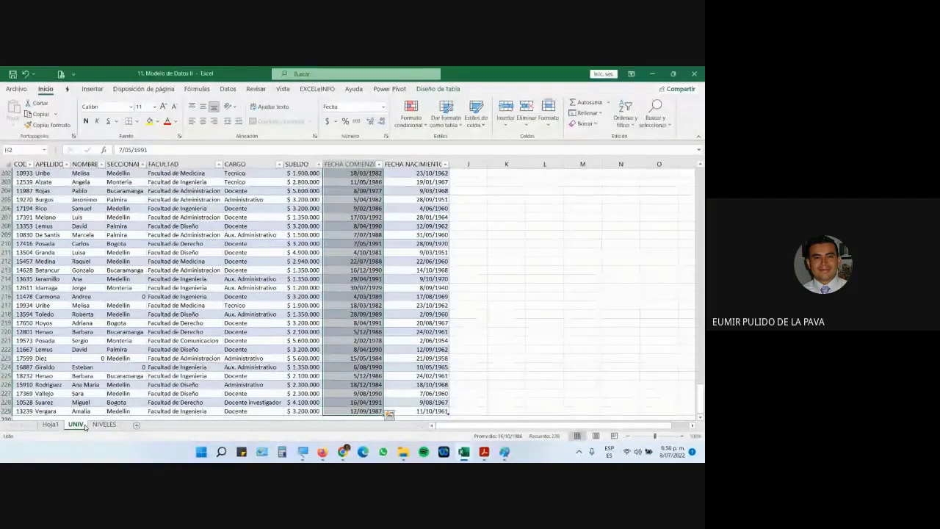
key("alt+Tab")
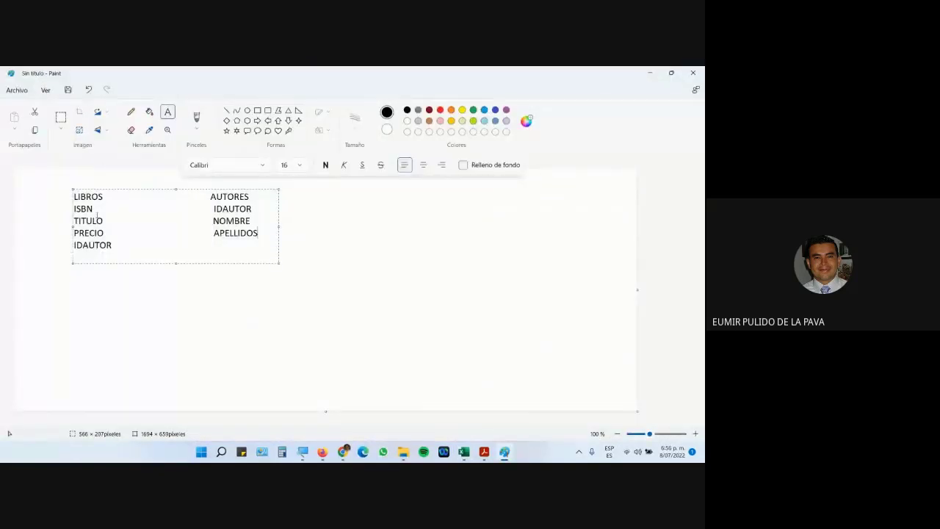
Step: Highlight the LIBROS and AUTORES field lists in turn, and commit the text to the canvas
mouse_move(77, 197)
left_mouse_down()
mouse_move(100, 209)
mouse_move(117, 245)
left_mouse_up()
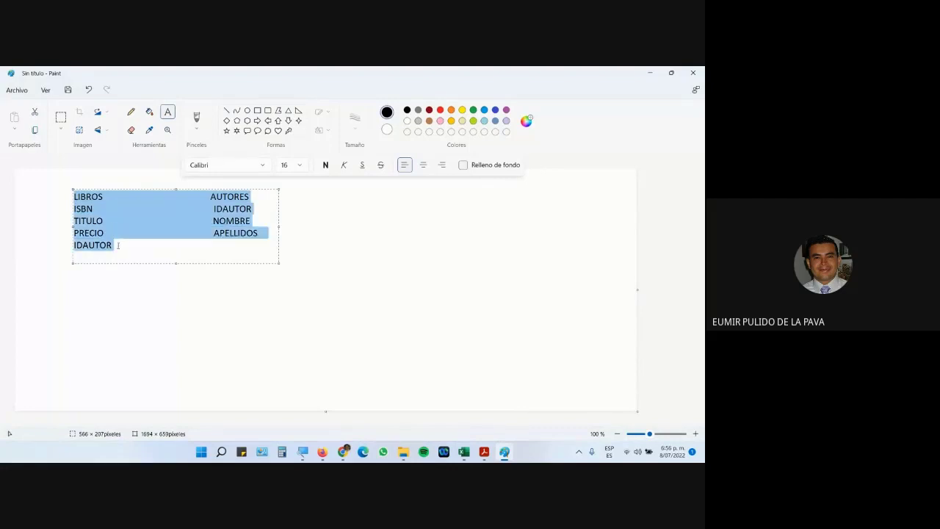
left_click(204, 219)
left_click_drag(213, 196, 251, 221)
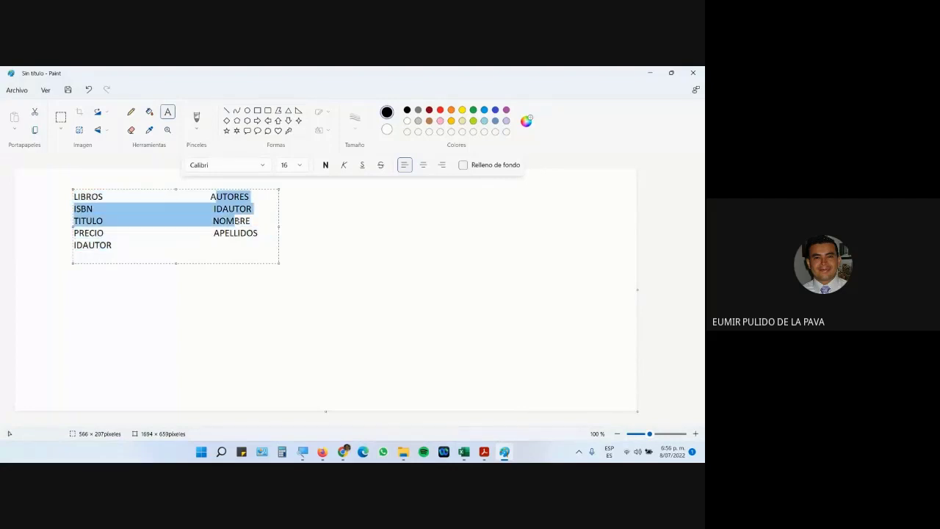
left_click(253, 252)
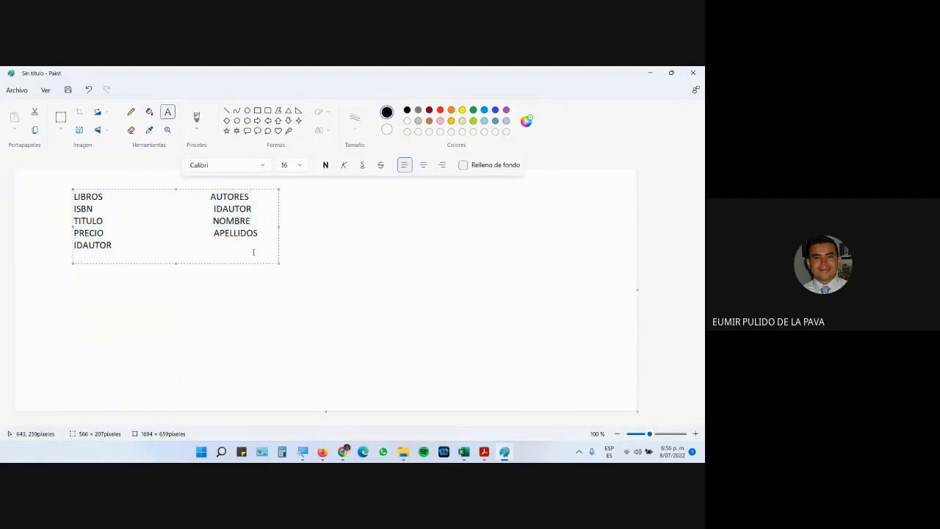
left_click_drag(212, 196, 258, 233)
left_click(242, 195)
left_click(319, 279)
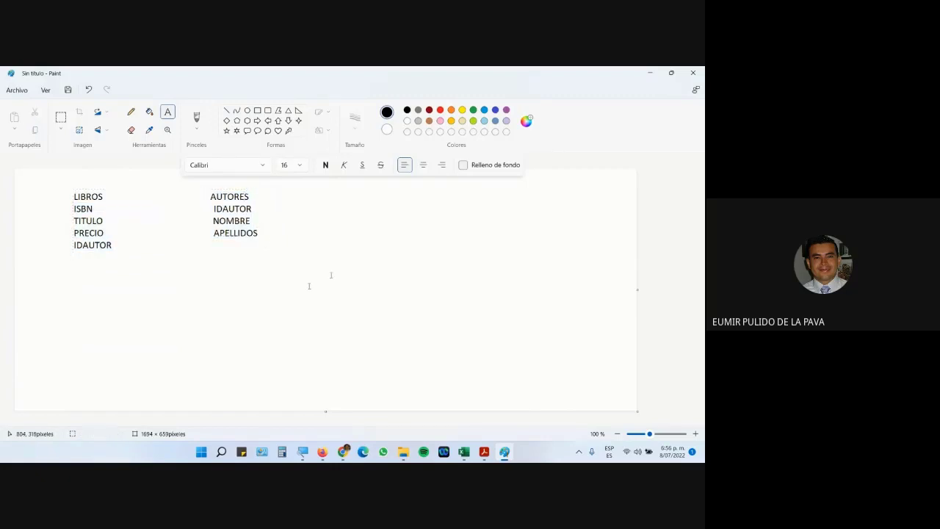
Step: Frame the LIBROS list (about 214 × 207 px) and AUTORES list (about 175 × 218 px) with rectangles, and box each heading
left_click(258, 110)
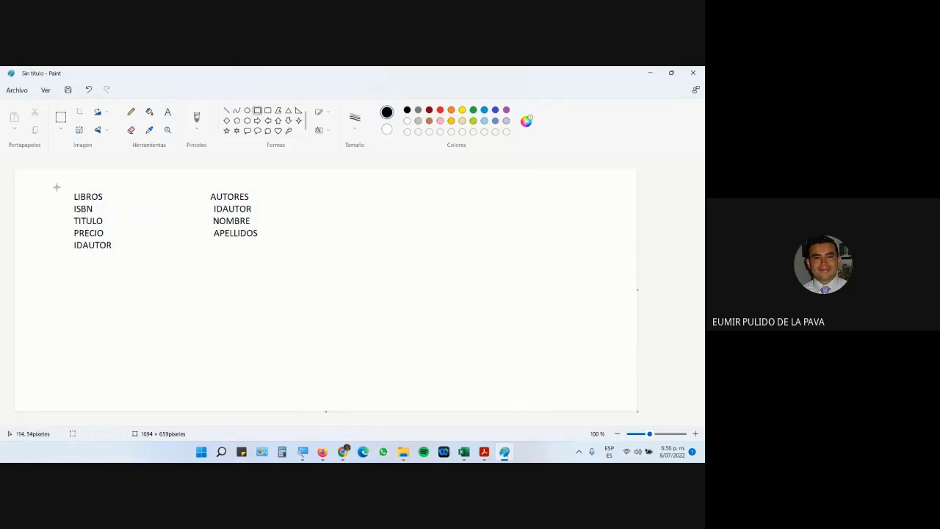
left_click_drag(57, 186, 136, 262)
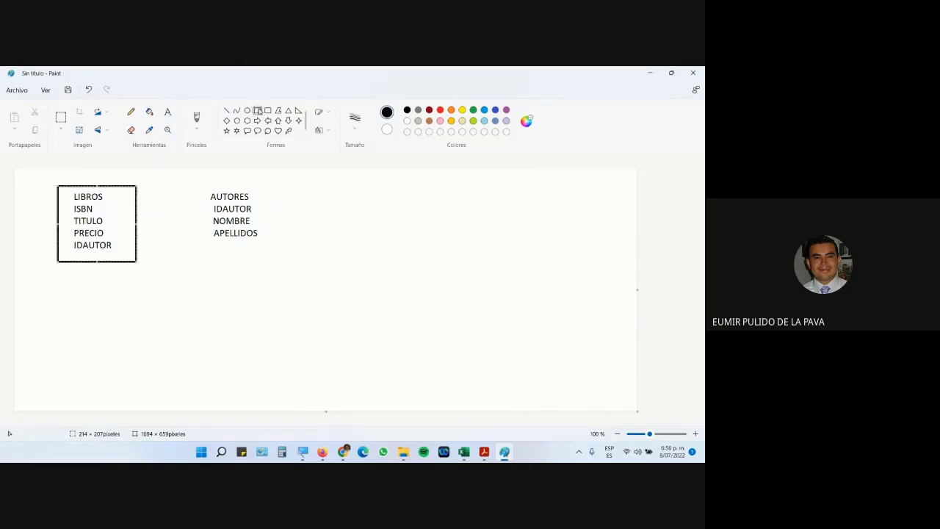
left_click_drag(205, 181, 270, 261)
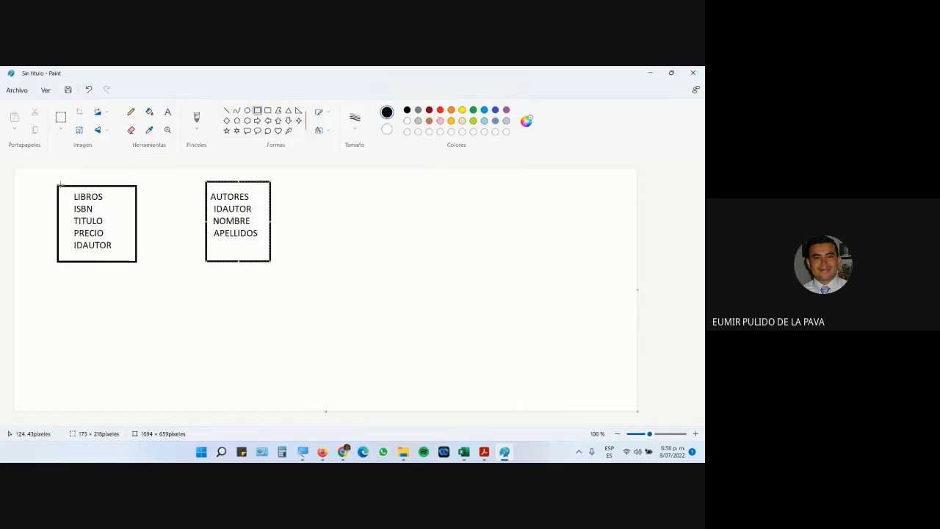
left_click_drag(56, 200, 136, 185)
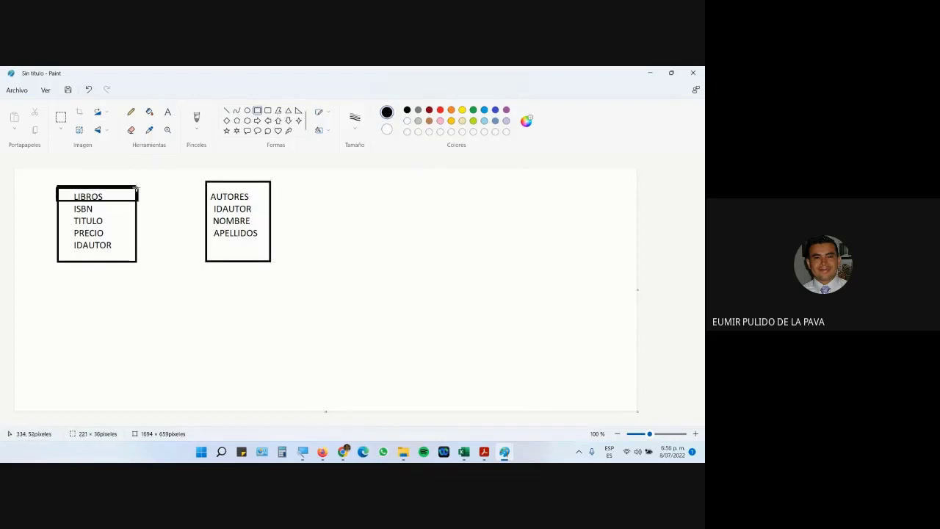
left_click_drag(205, 201, 270, 181)
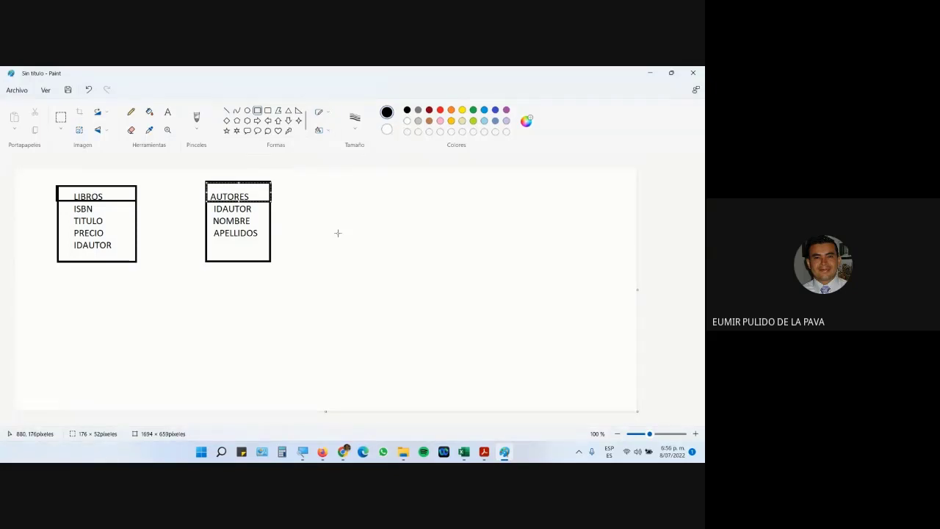
Step: Switch to the PDF in Acrobat Reader to examine how Libros links to Autores, and return to Paint
left_click(484, 452)
scroll(510, 333, "up", 3)
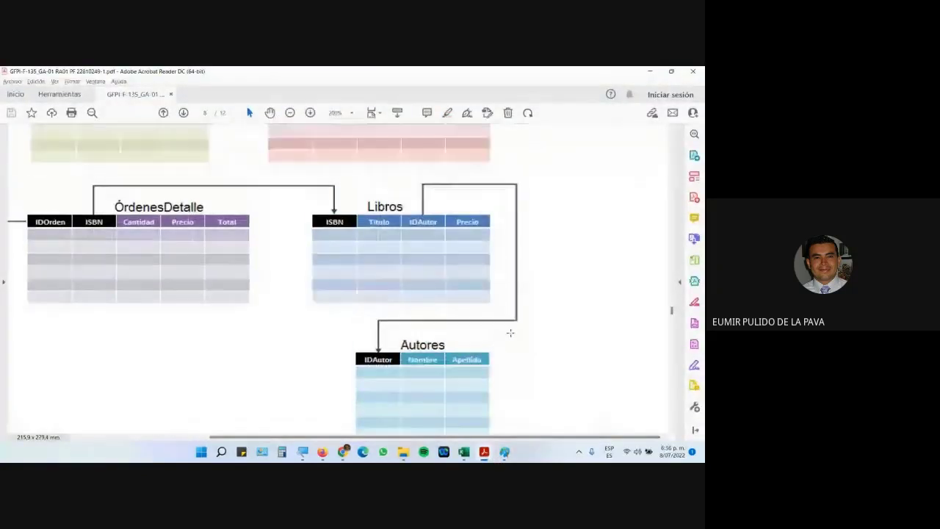
scroll(510, 332, "down", 3)
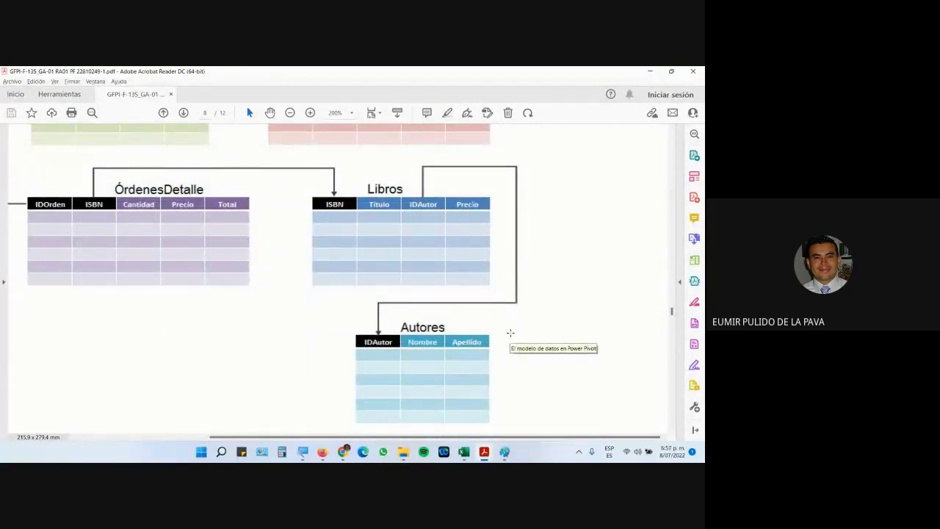
scroll(501, 331, "up", 3)
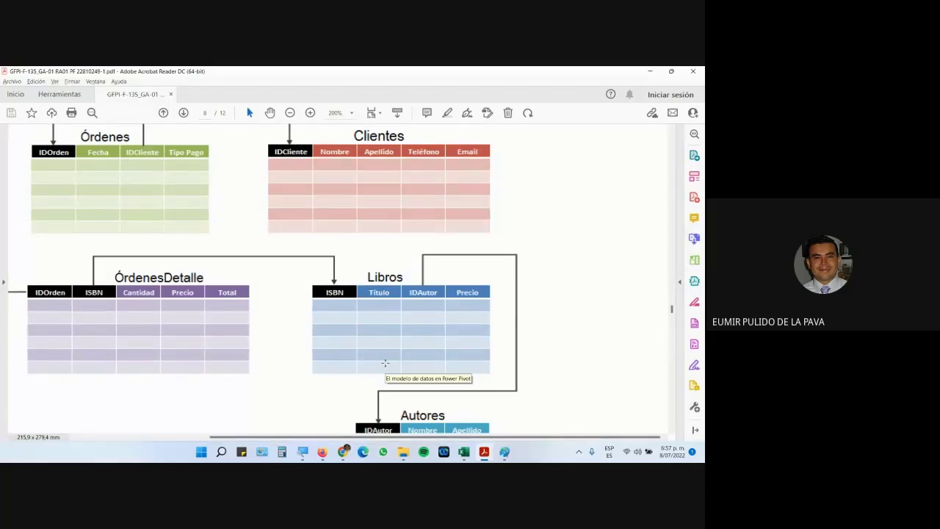
key("alt+Tab")
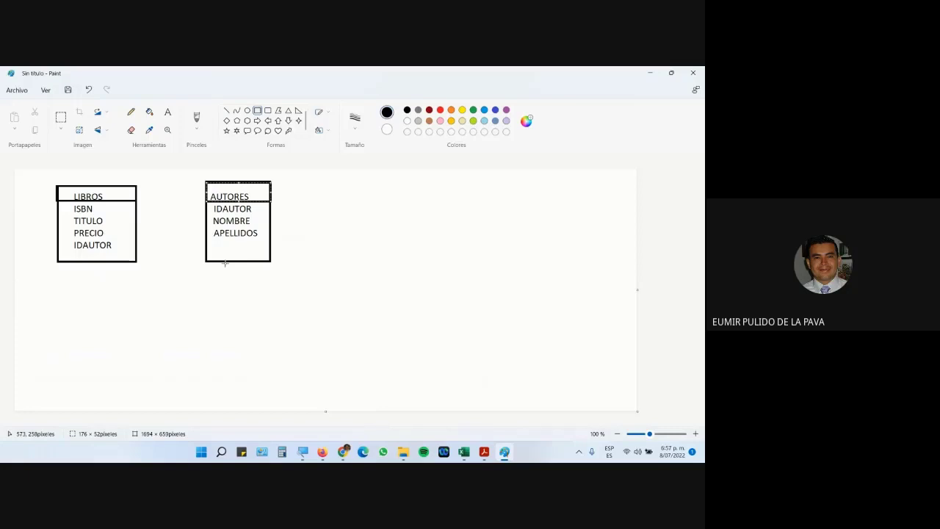
Step: Connect the AUTORES and LIBROS boxes with a straight horizontal line, and pencil an asterisk above its LIBROS end
left_click(226, 110)
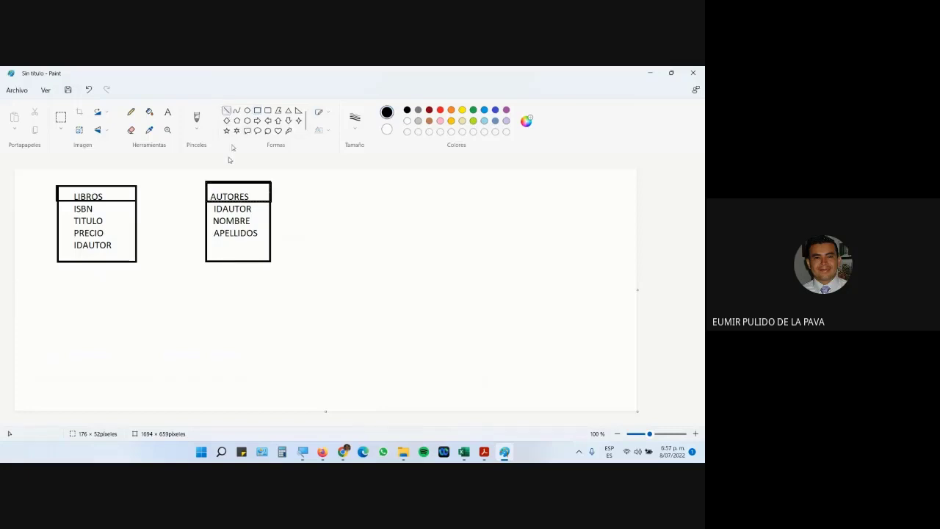
mouse_move(205, 214)
left_mouse_down()
mouse_move(164, 224)
mouse_move(136, 215)
left_mouse_up()
left_click(131, 112)
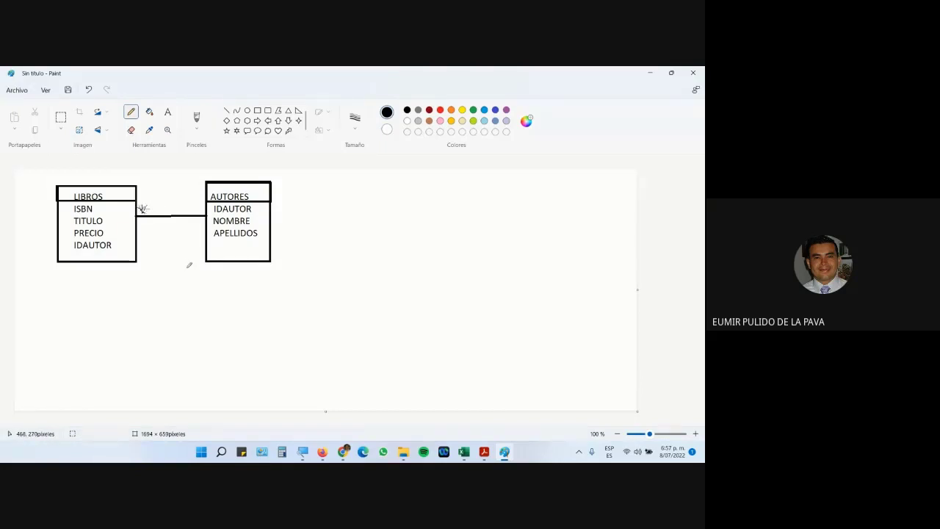
Step: Scribble out the small mark at the AUTORES end of the connecting line, and pencil a 1 above it
left_click(695, 433)
left_click(695, 434)
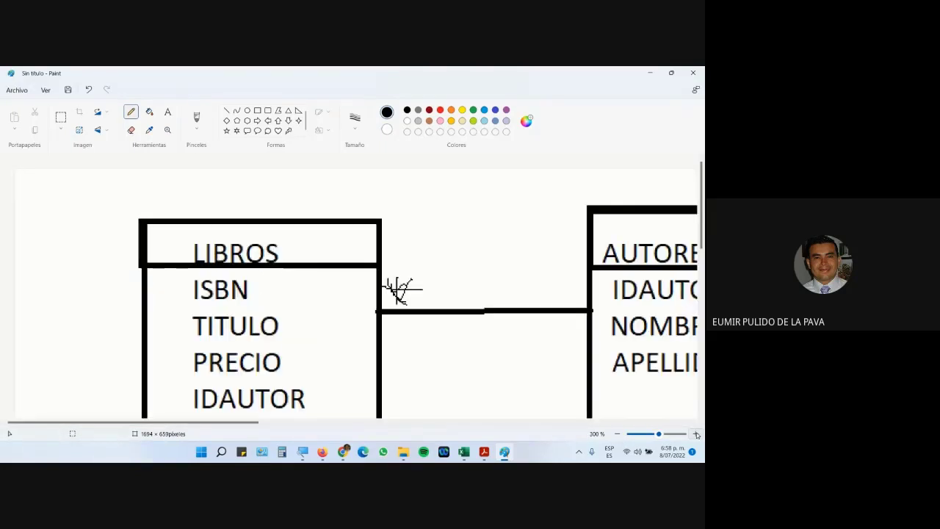
left_click(618, 434)
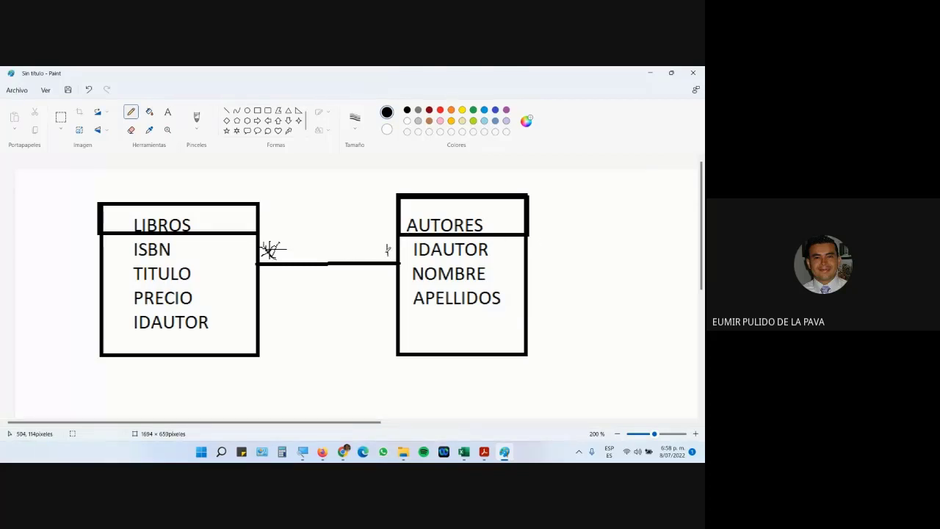
mouse_move(389, 250)
left_mouse_down()
mouse_move(381, 254)
mouse_move(389, 251)
left_mouse_up()
left_click_drag(381, 239, 390, 238)
Step: Switch to the PDF in Acrobat Reader and examine the links among the Clientes, Libros and Autores tables
left_click(484, 452)
scroll(502, 345, "up", 2)
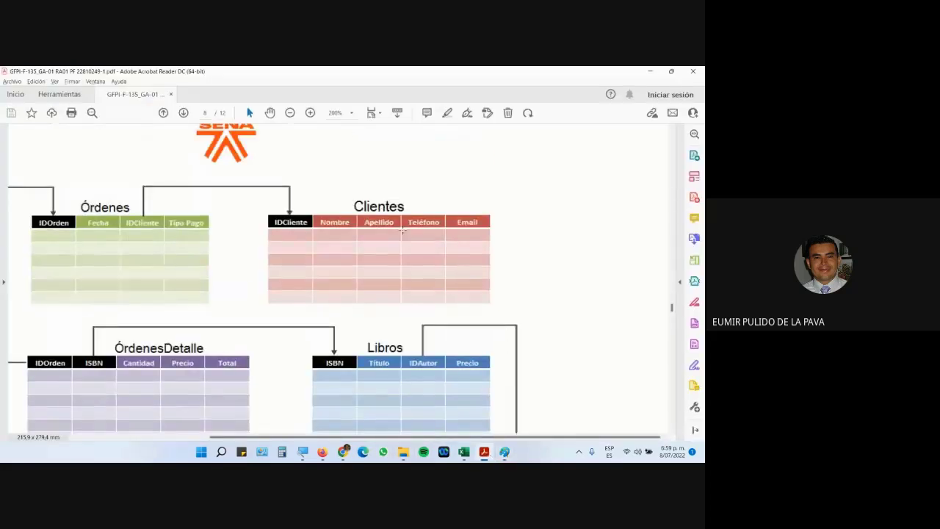
scroll(502, 337, "down", 4)
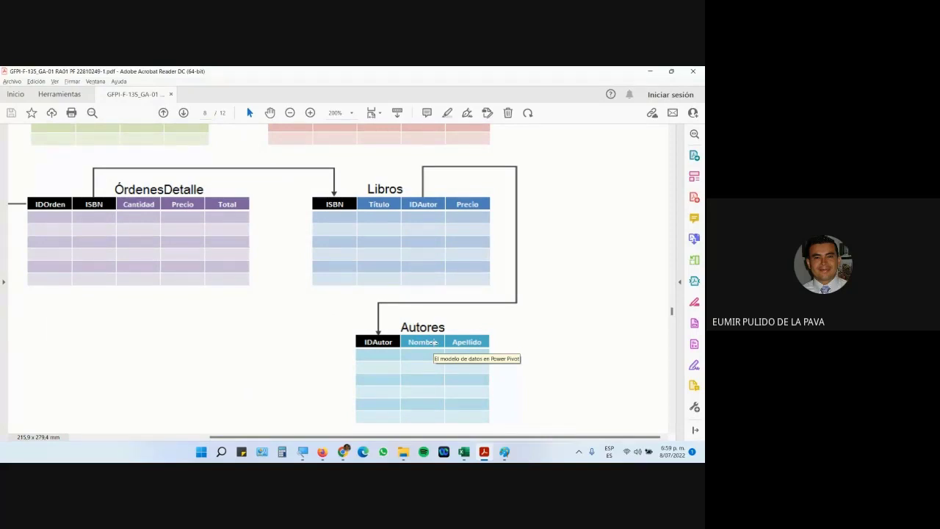
scroll(447, 165, "up", 3)
scroll(532, 279, "down", 2)
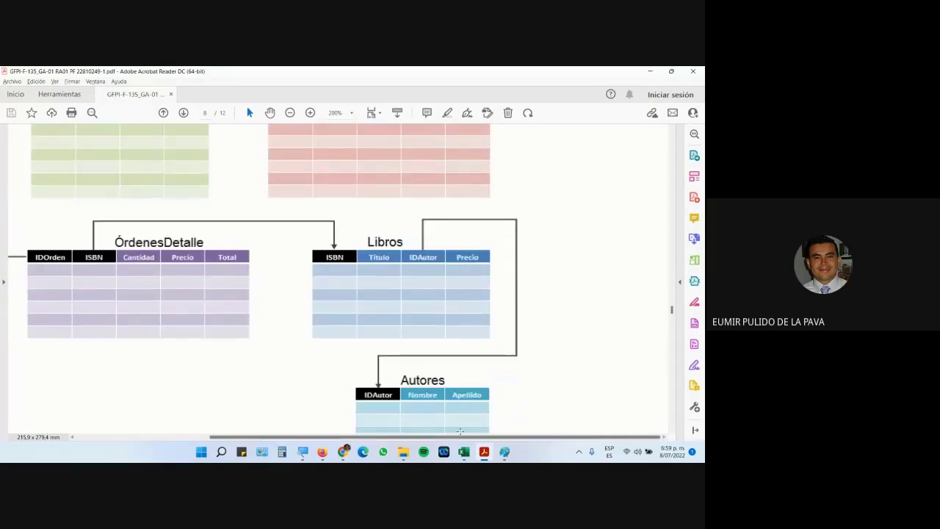
scroll(450, 329, "up", 2)
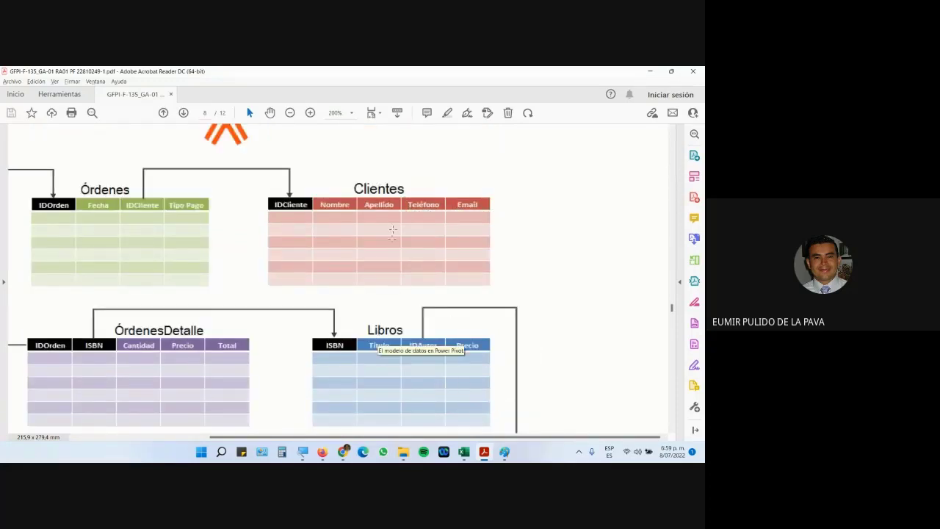
scroll(407, 355, "down", 1)
scroll(407, 355, "down", 1)
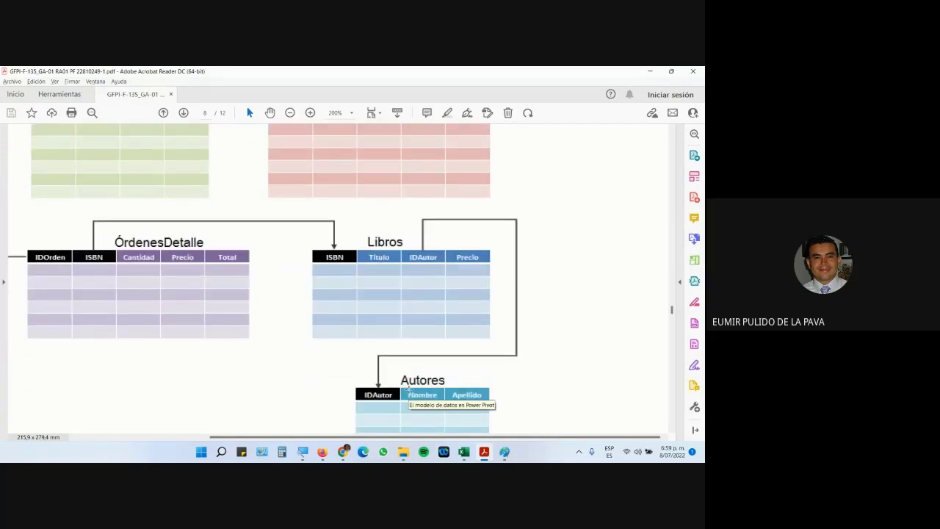
scroll(408, 389, "up", 3)
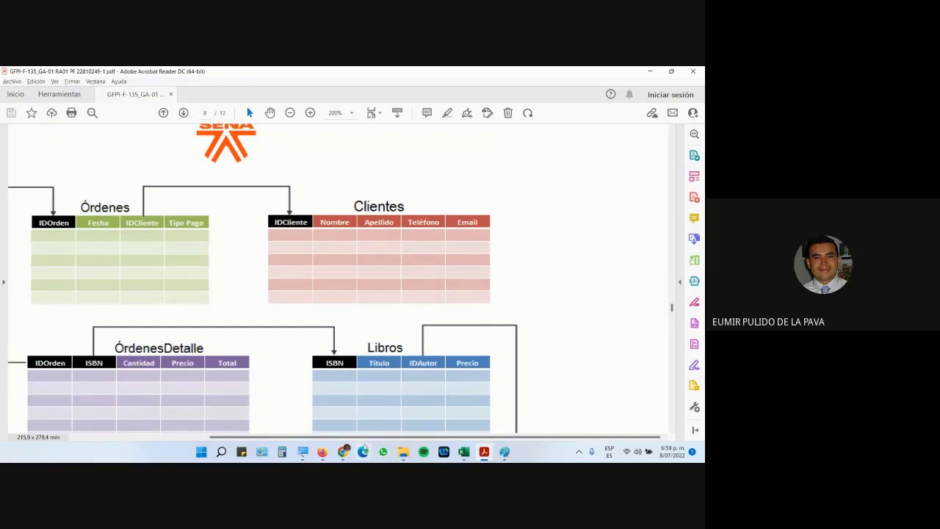
Step: Highlight the Órdenes and Clientes table titles in the PDF diagram to examine their relationship through IDCliente
left_click_drag(363, 439, 259, 441)
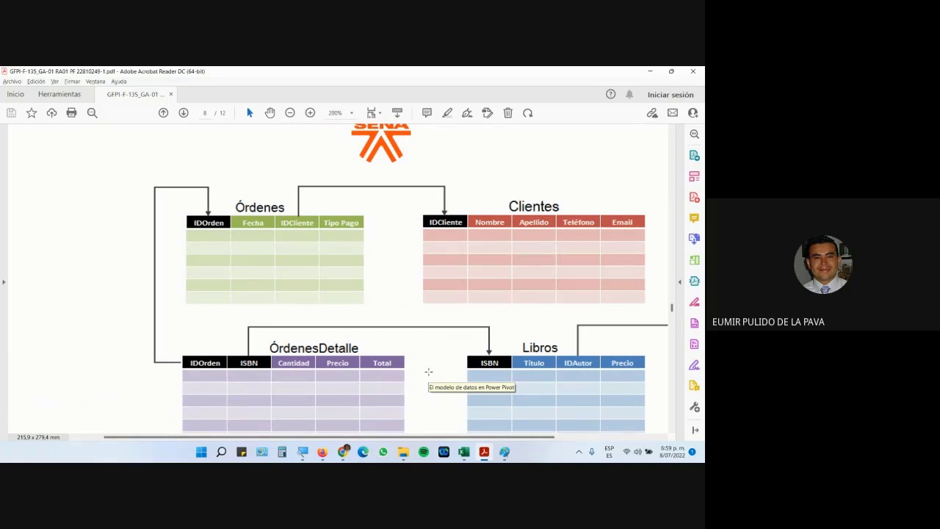
left_click_drag(279, 194, 218, 220)
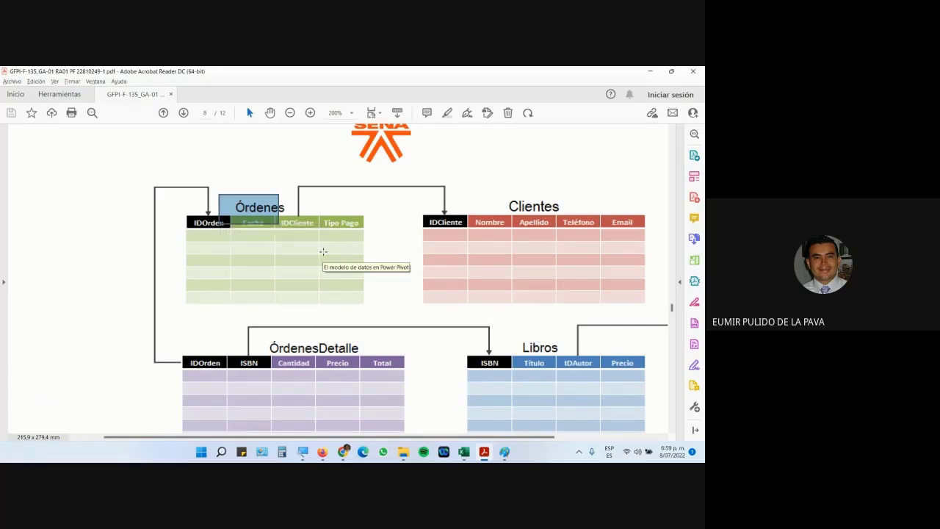
left_click_drag(498, 193, 573, 218)
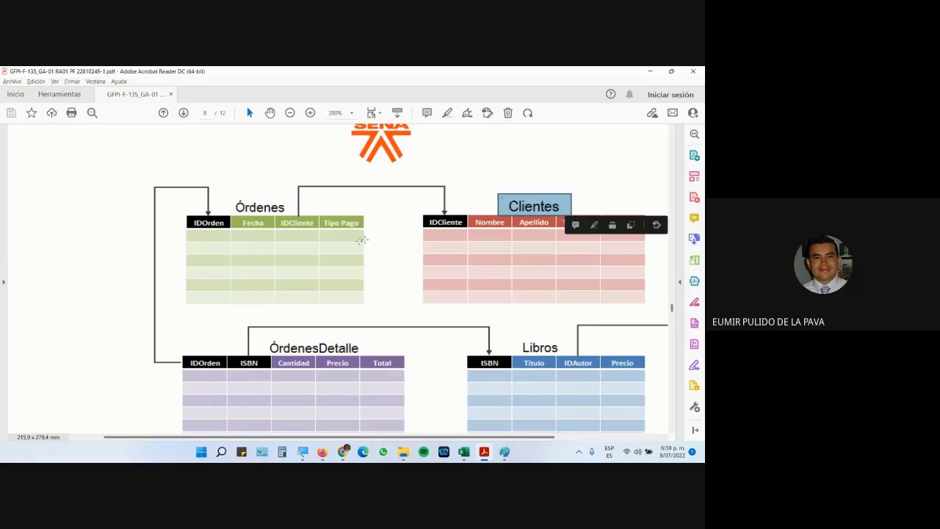
left_click(360, 184)
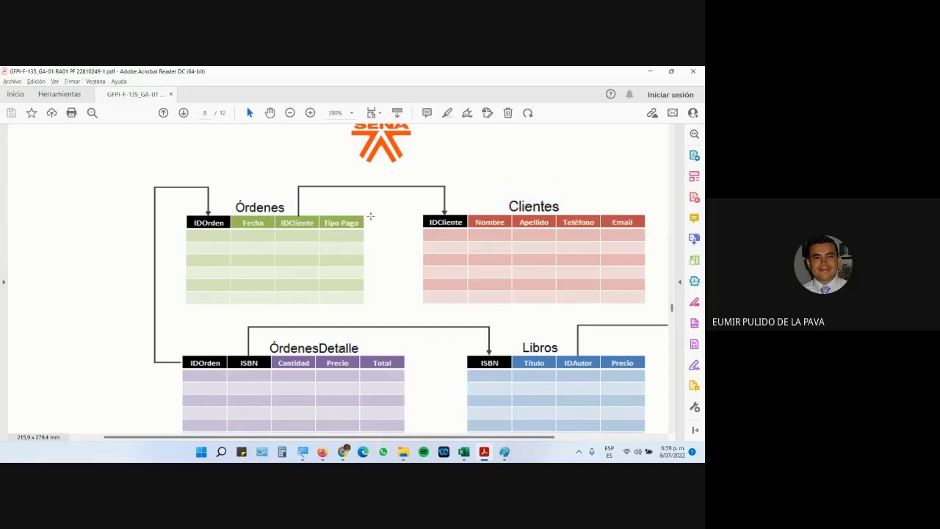
Step: Switch to Paint and pencil a sample author record beside AUTORES: 1, the author's first name and surname, another 1 below, and a slanted stroke
left_click(505, 451)
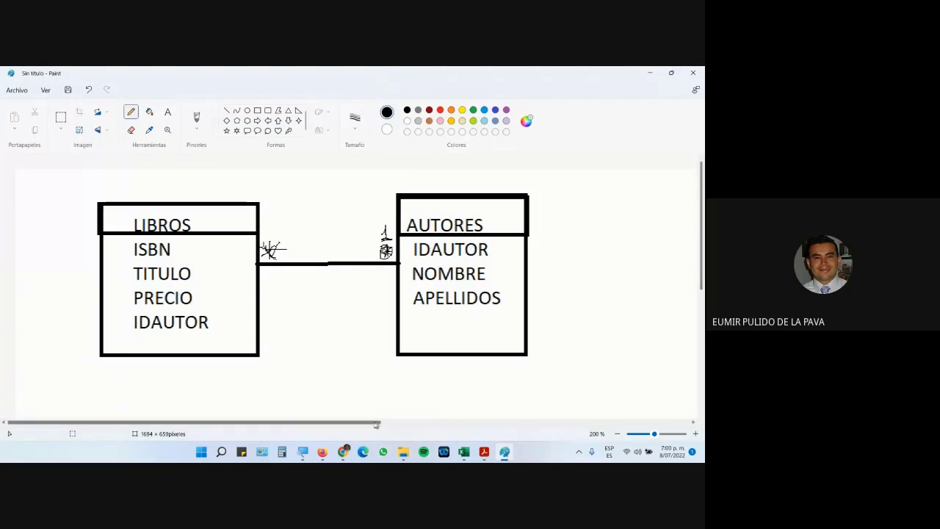
left_click_drag(376, 424, 457, 425)
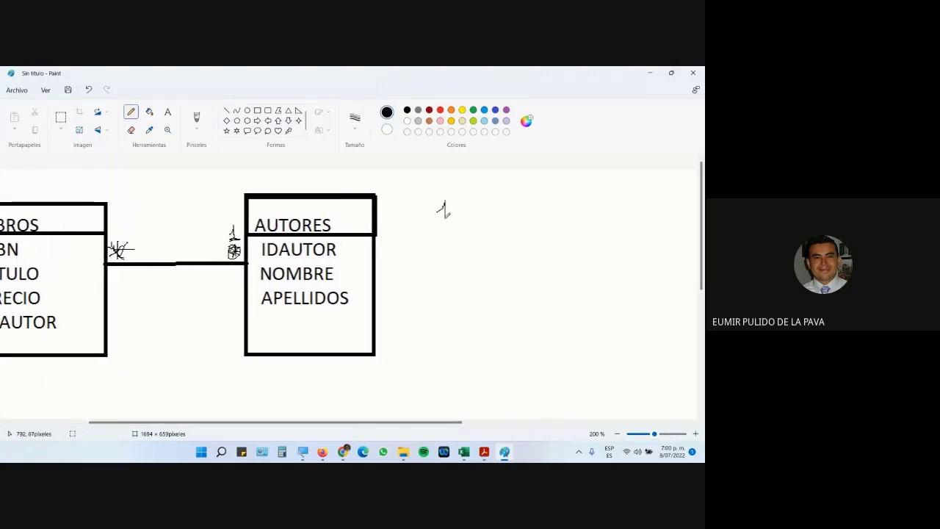
left_click_drag(443, 209, 454, 223)
mouse_move(442, 236)
left_mouse_down()
mouse_move(457, 236)
mouse_move(459, 252)
mouse_move(502, 253)
left_mouse_up()
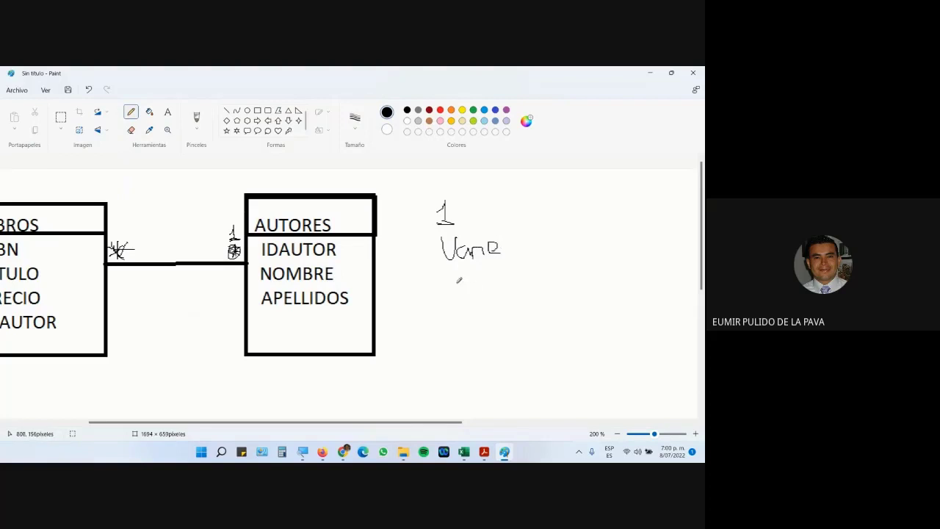
mouse_move(452, 273)
left_mouse_down()
mouse_move(438, 274)
mouse_move(455, 284)
mouse_move(490, 270)
mouse_move(482, 280)
mouse_move(500, 278)
mouse_move(510, 267)
mouse_move(514, 283)
mouse_move(506, 274)
left_mouse_up()
mouse_move(444, 331)
left_mouse_down()
mouse_move(467, 321)
mouse_move(472, 336)
left_mouse_up()
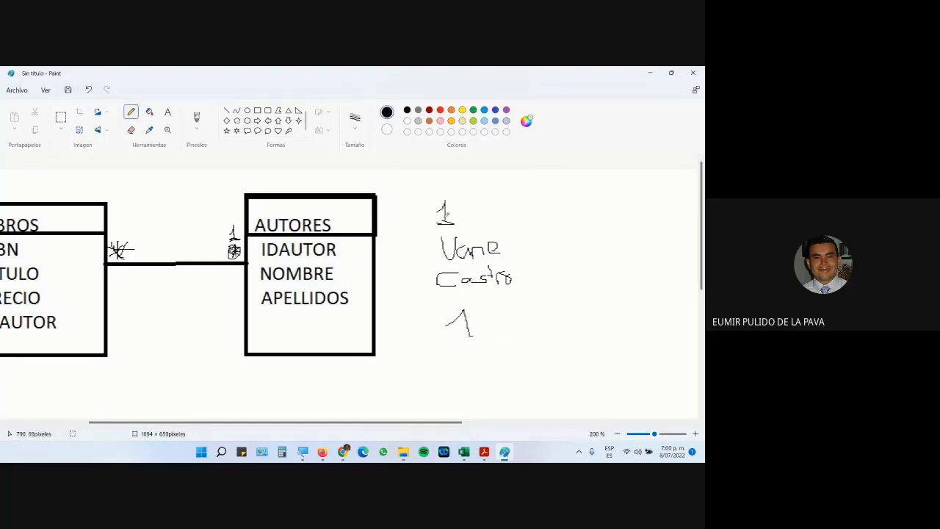
left_click_drag(514, 237, 552, 214)
Step: Switch to the Excel workbook and examine the Nivel and Cargo entries on the NIVELES sheet
mouse_move(476, 445)
left_click(464, 451)
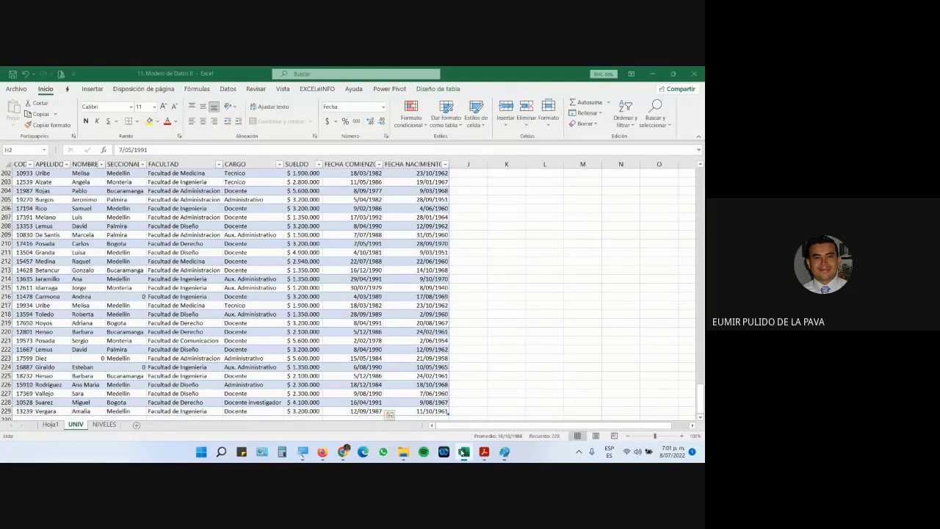
left_click(104, 424)
left_click(94, 235)
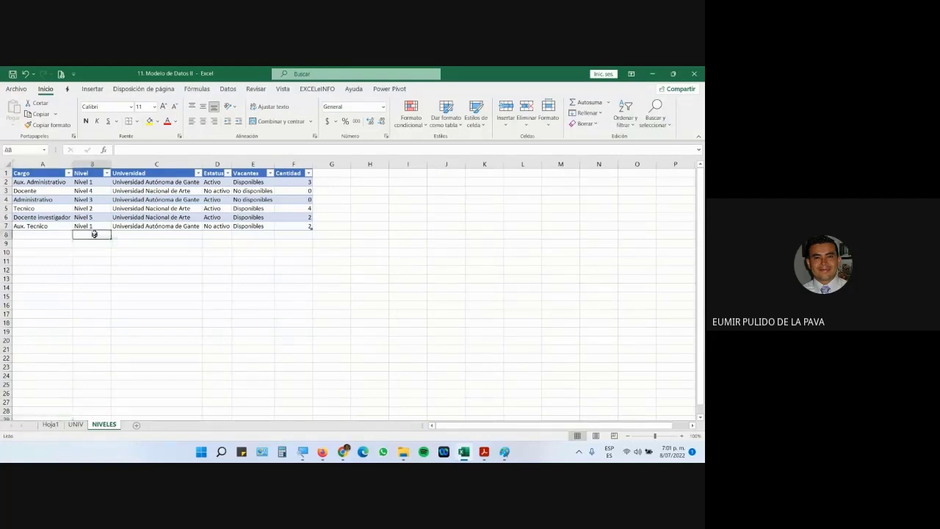
left_click(88, 181)
left_click(93, 234)
left_click(88, 182)
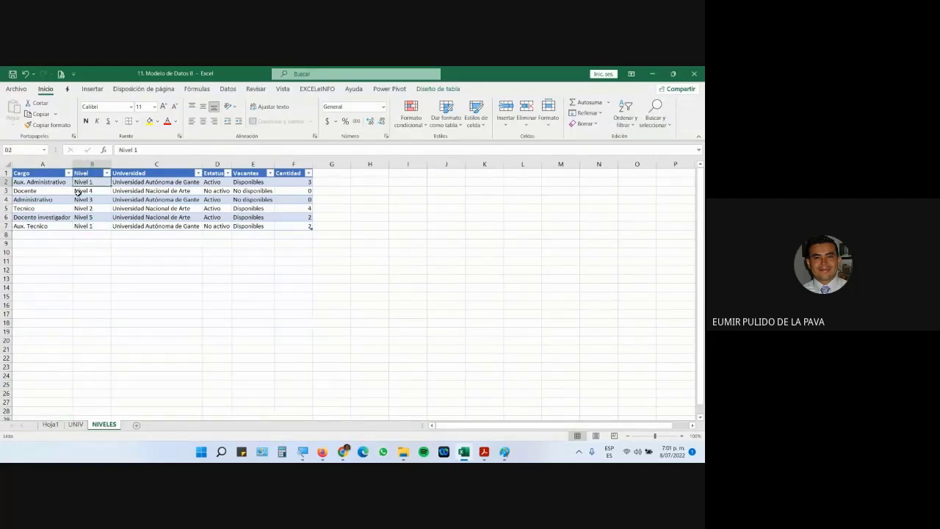
left_click(60, 183)
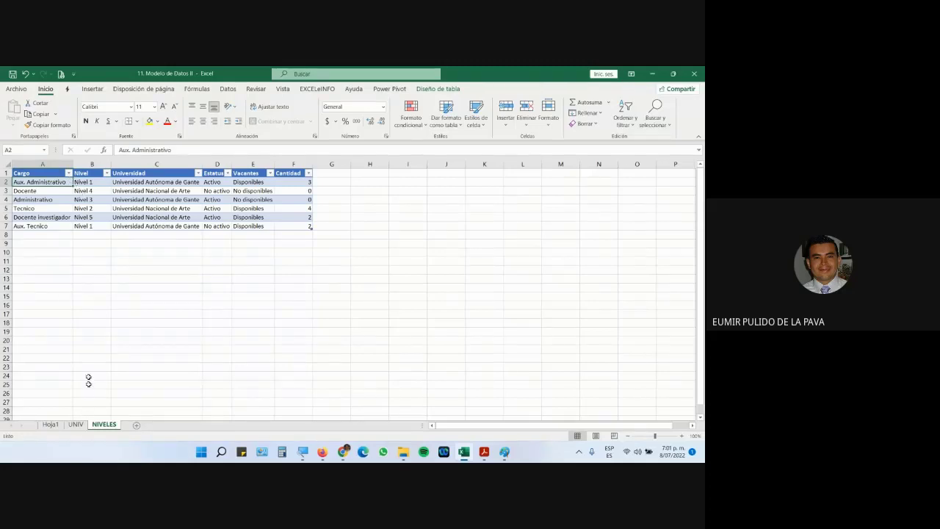
Step: Fill the two Nivel 1 cells, B2 and B7, with yellow
left_click(92, 226)
key("ctrl+a")
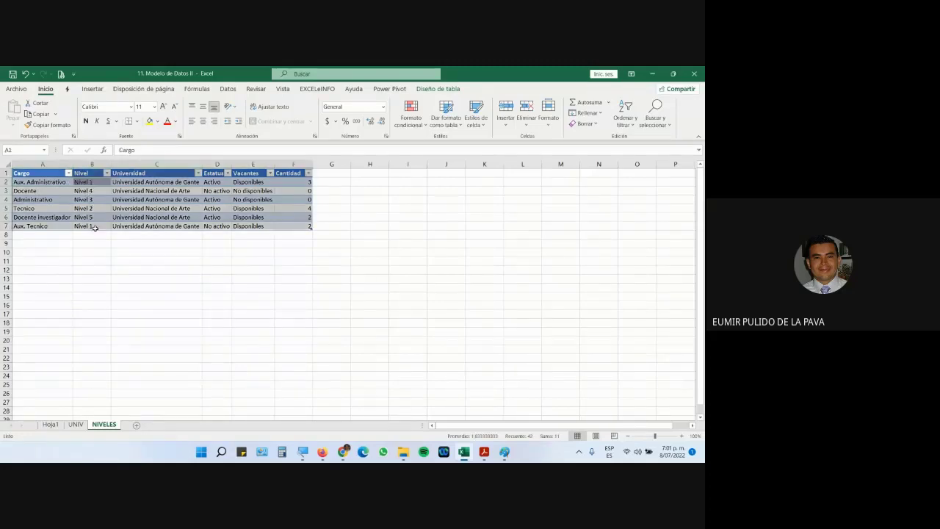
left_click(93, 226)
left_click(90, 181, "ctrl")
left_click(149, 121)
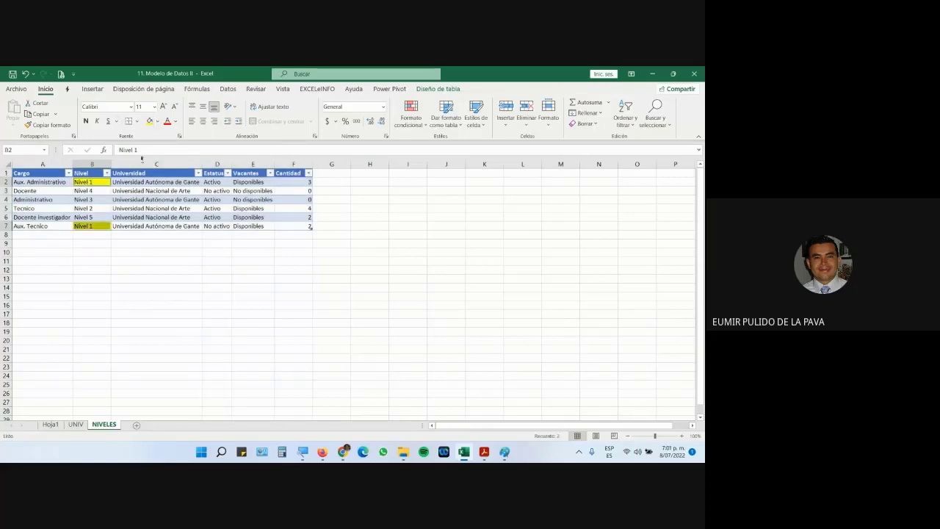
Step: Fill the Aux. Administrativo and Aux. Tecnico cells, A2 and A7, with light blue
left_click(47, 182)
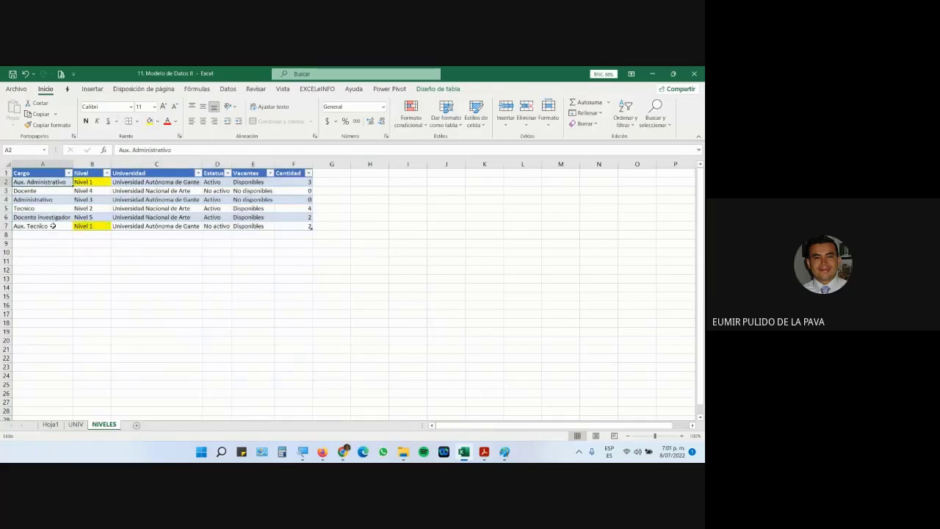
left_click(52, 226, "ctrl")
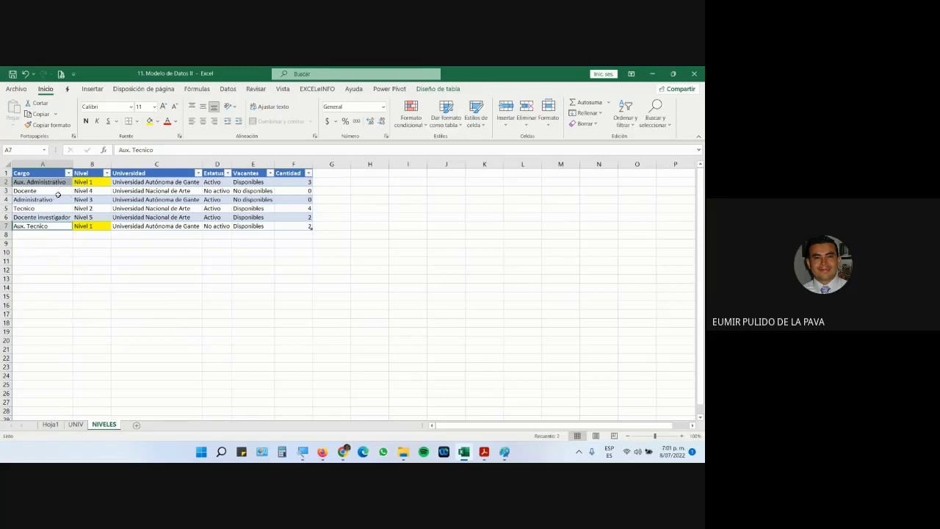
left_click(36, 182)
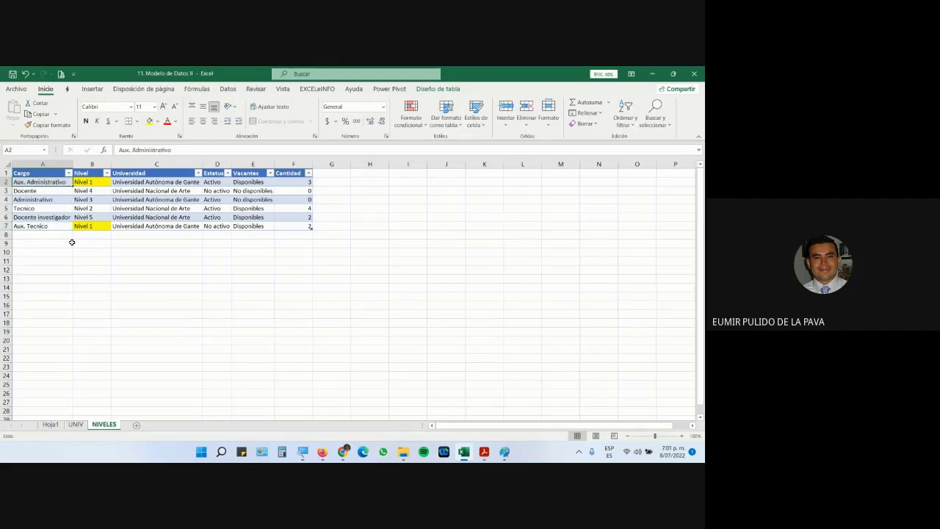
left_click(156, 122)
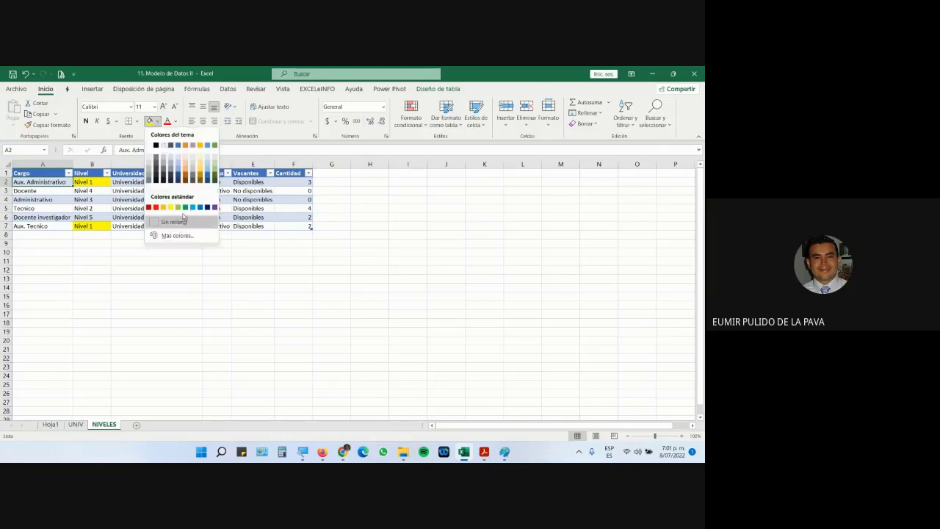
left_click(191, 207)
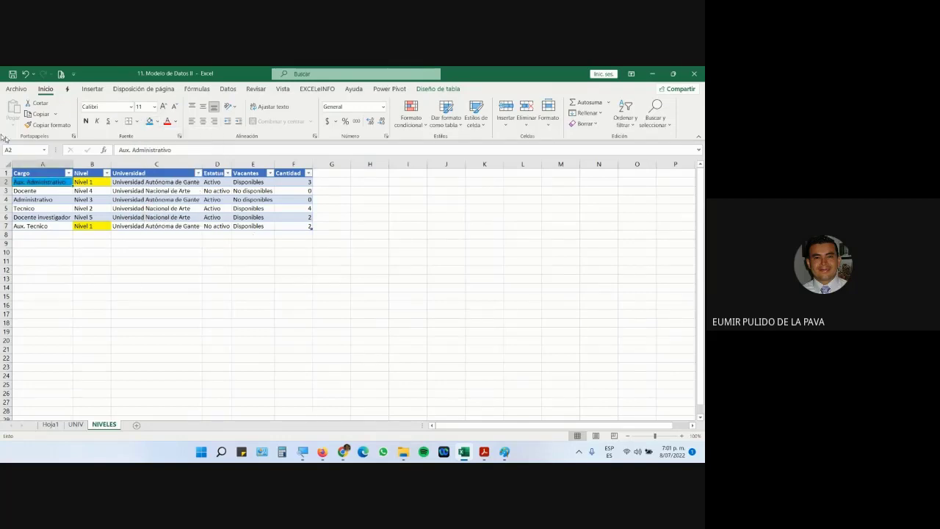
left_click(87, 182)
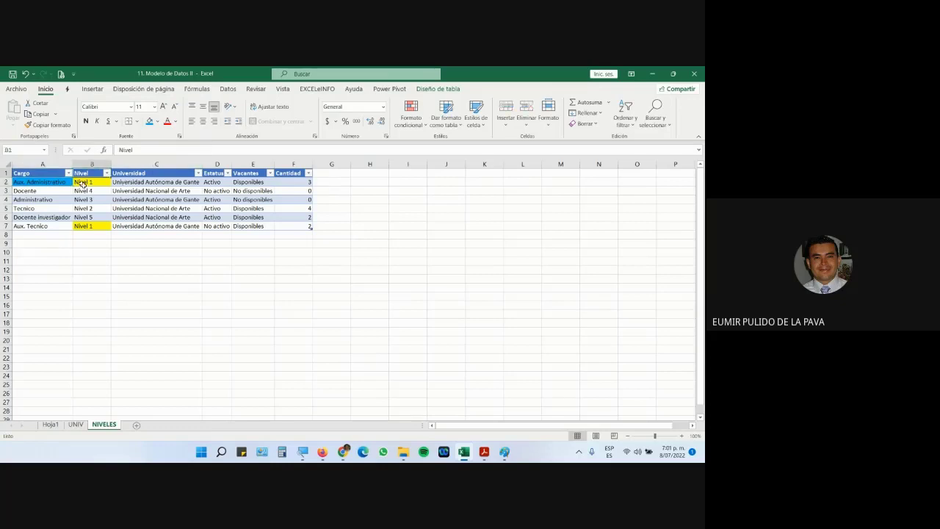
left_click_drag(29, 173, 308, 226)
left_click(42, 225)
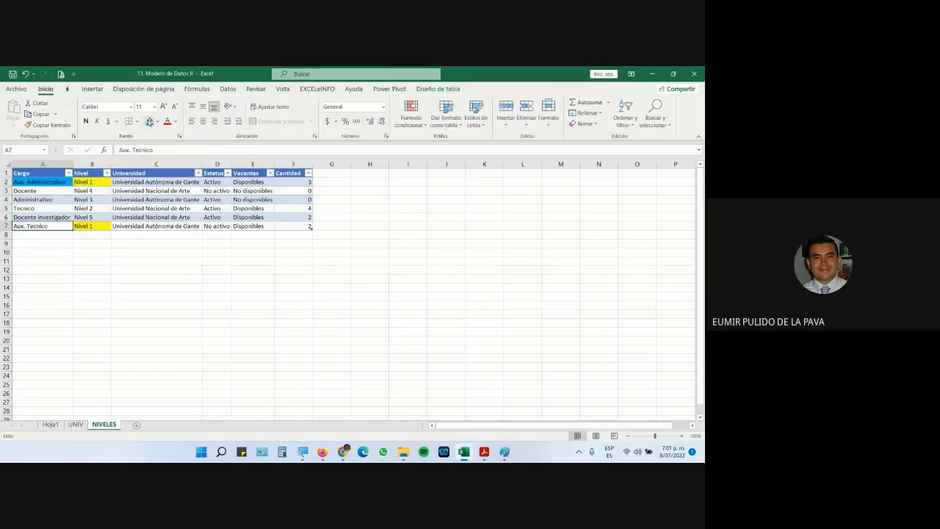
left_click(149, 121)
left_click(93, 227)
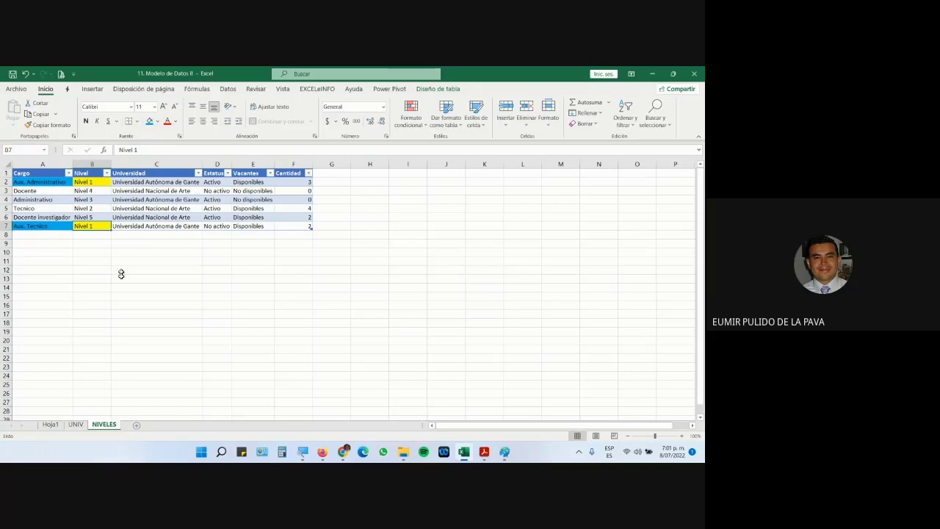
left_click_drag(44, 183, 42, 226)
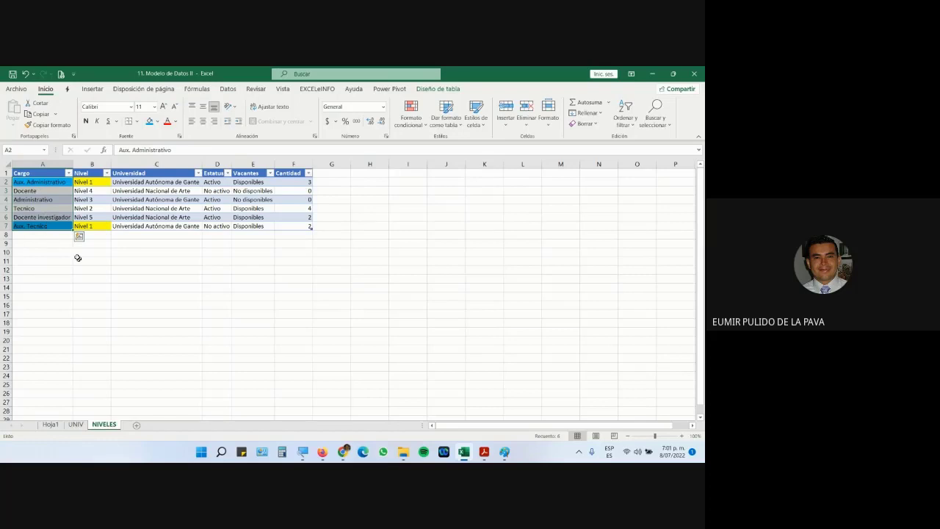
left_click(56, 234)
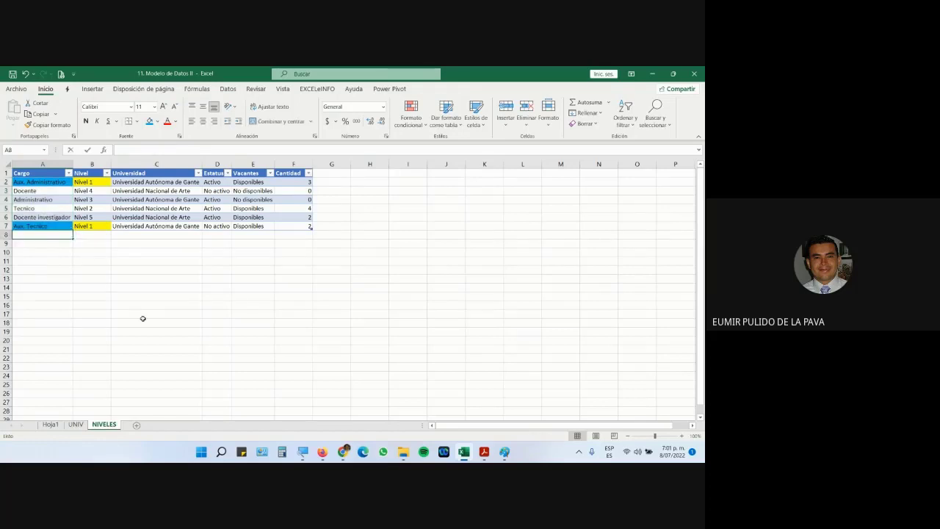
type("aU")
key("BackSpace")
key("BackSpace")
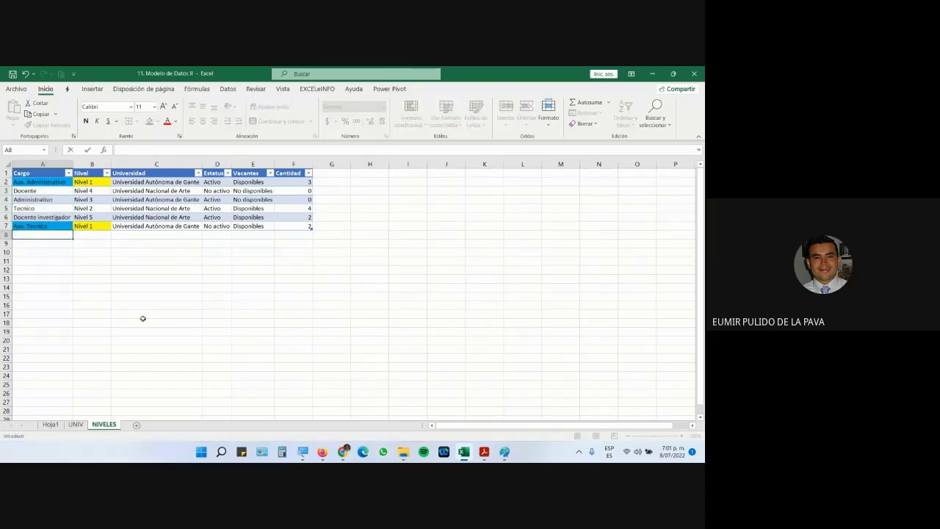
Step: Highlight the Aux. Administrativo record across all columns of the NIVELES table to examine it
left_click(58, 182)
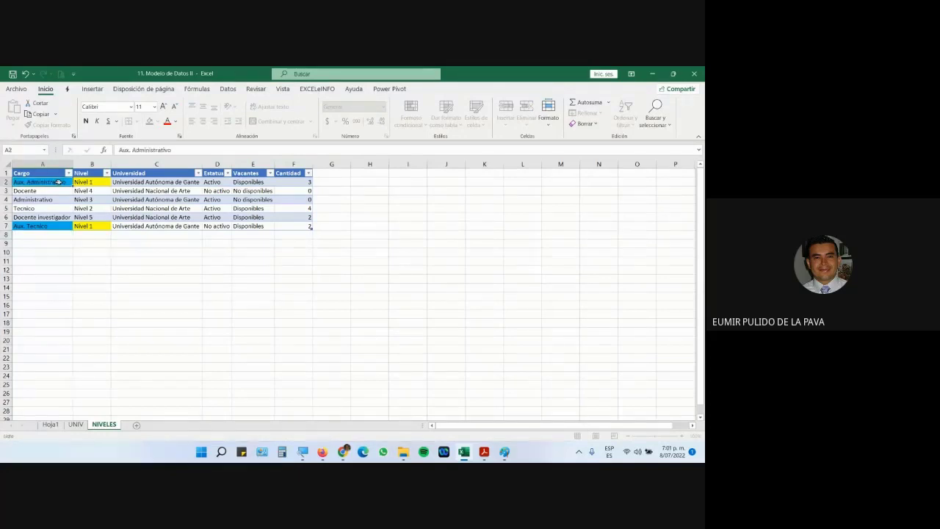
left_click_drag(58, 182, 277, 187)
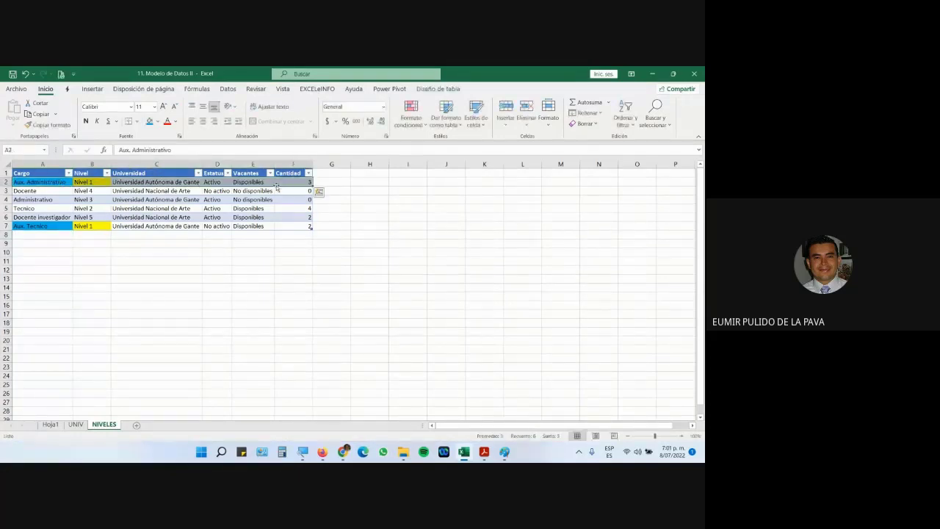
Step: Switch to Paint, pencil a first book record beside LIBROS with 100, a short title and author 1, and circle the upper 1 beside AUTORES
left_click(504, 452)
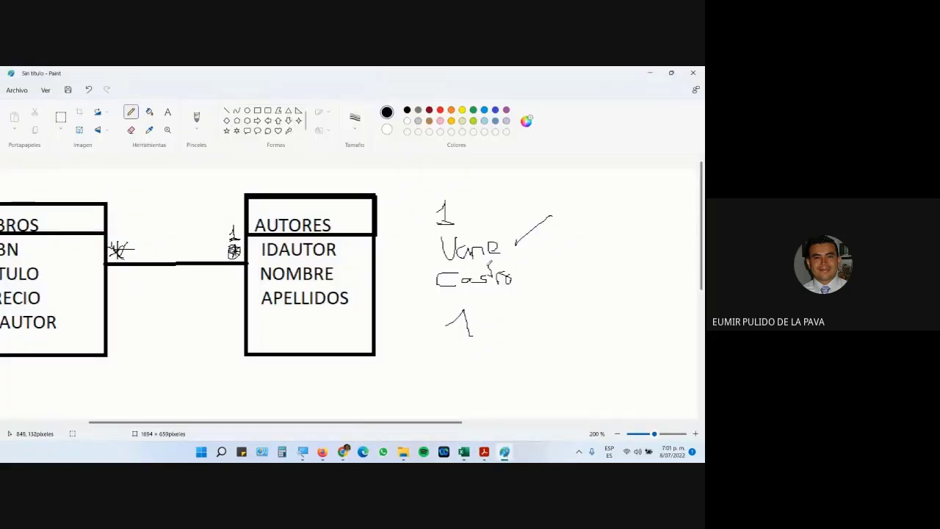
scroll(218, 270, "left", 5)
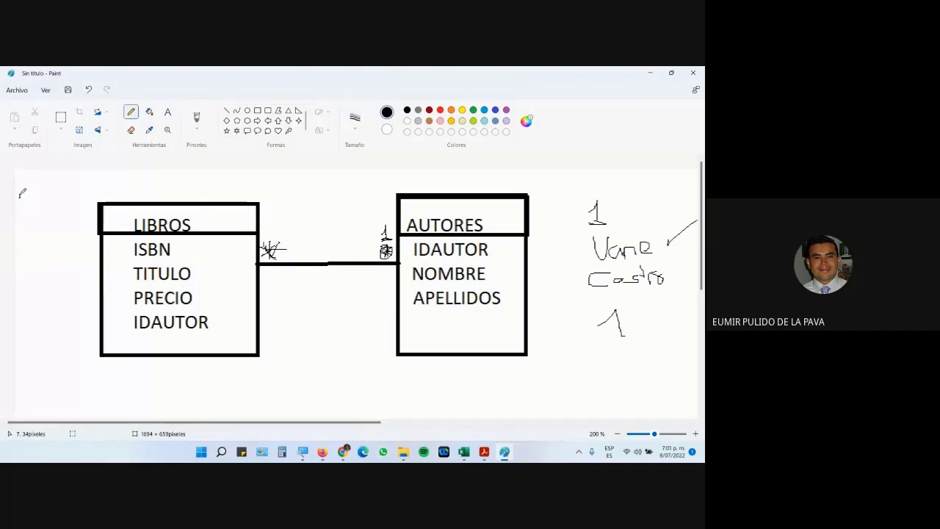
mouse_move(20, 195)
left_mouse_down()
mouse_move(45, 203)
mouse_move(42, 192)
mouse_move(25, 222)
mouse_move(53, 220)
left_mouse_up()
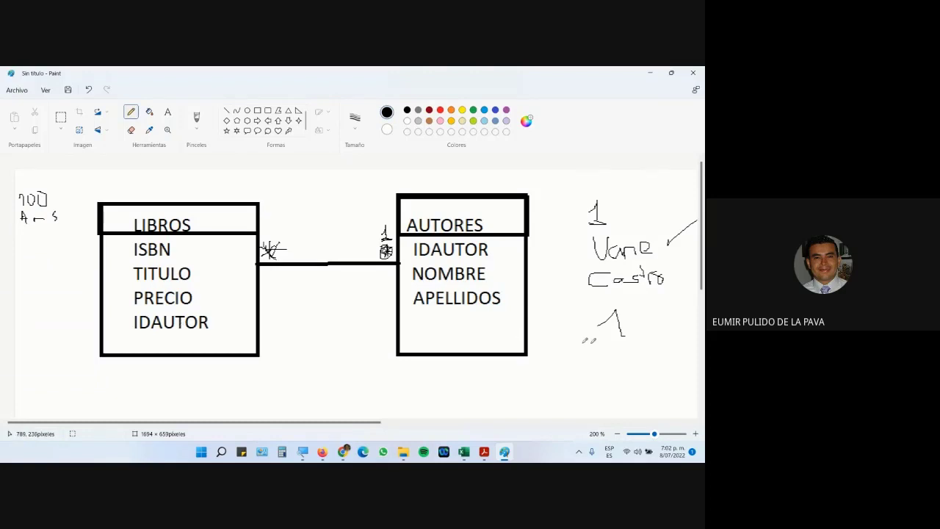
mouse_move(607, 196)
left_mouse_down()
mouse_move(581, 210)
mouse_move(608, 194)
left_mouse_up()
left_click_drag(31, 243, 46, 253)
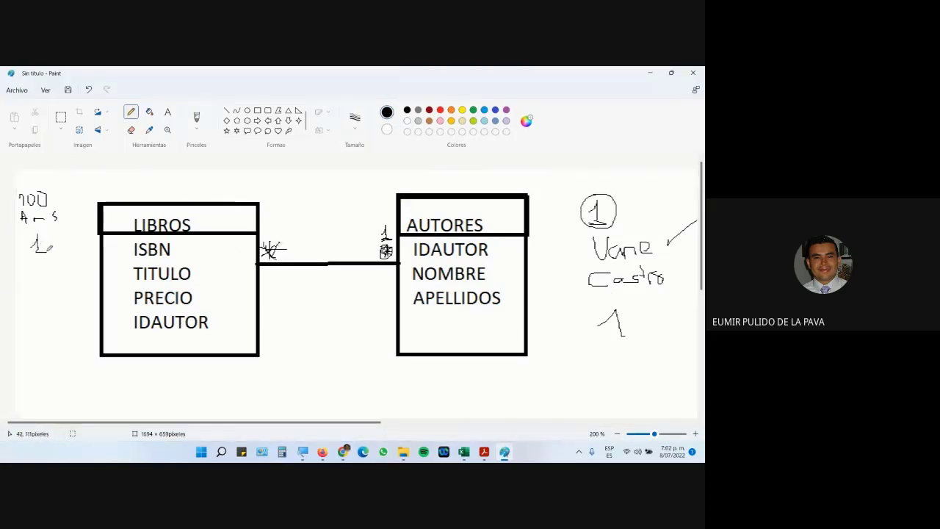
Step: Pencil a second book record with 101, a short title, 50 and 2 beside LIBROS, and a circled 2 below the author record
mouse_move(27, 302)
left_mouse_down()
mouse_move(36, 310)
mouse_move(56, 296)
mouse_move(45, 291)
mouse_move(72, 308)
left_mouse_up()
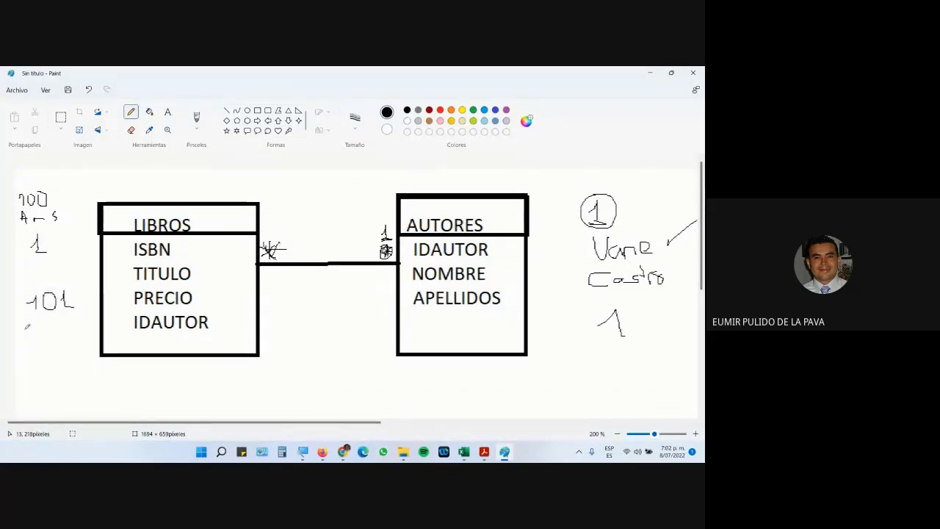
mouse_move(27, 334)
left_mouse_down()
mouse_move(33, 324)
mouse_move(79, 328)
left_mouse_up()
mouse_move(41, 344)
left_mouse_down()
mouse_move(42, 354)
mouse_move(60, 348)
left_mouse_up()
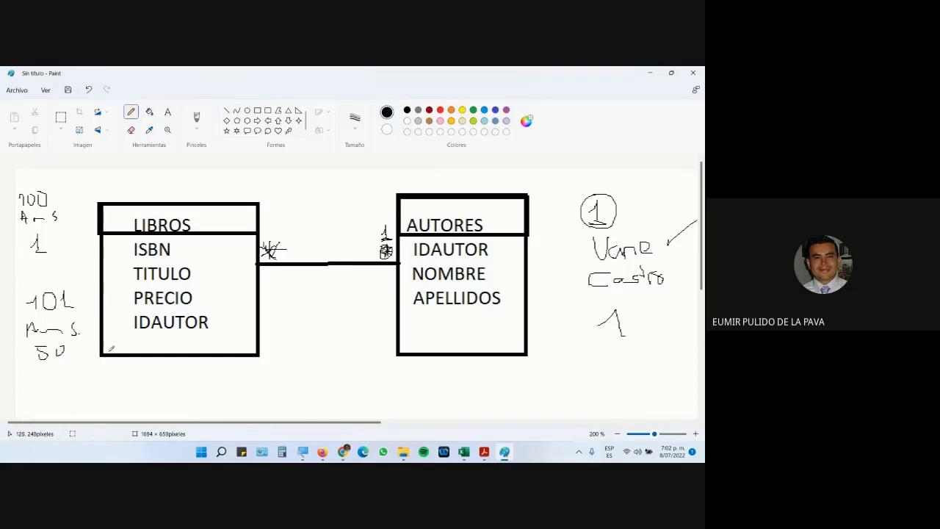
mouse_move(596, 345)
left_mouse_down()
mouse_move(601, 363)
mouse_move(587, 361)
mouse_move(591, 342)
mouse_move(613, 364)
left_mouse_up()
mouse_move(53, 365)
left_mouse_down()
mouse_move(59, 382)
mouse_move(80, 384)
left_mouse_up()
Step: Pencil a third book record below the LIBROS box with 103, a short title, price 50 and author 1
scroll(79, 389, "down", 2)
mouse_move(104, 323)
left_mouse_down()
mouse_move(109, 342)
mouse_move(130, 339)
left_mouse_up()
mouse_move(132, 332)
left_mouse_down()
mouse_move(123, 317)
mouse_move(150, 327)
mouse_move(112, 365)
mouse_move(145, 365)
mouse_move(155, 354)
mouse_move(168, 363)
mouse_move(123, 387)
mouse_move(156, 365)
left_mouse_up()
scroll(182, 359, "up", 2)
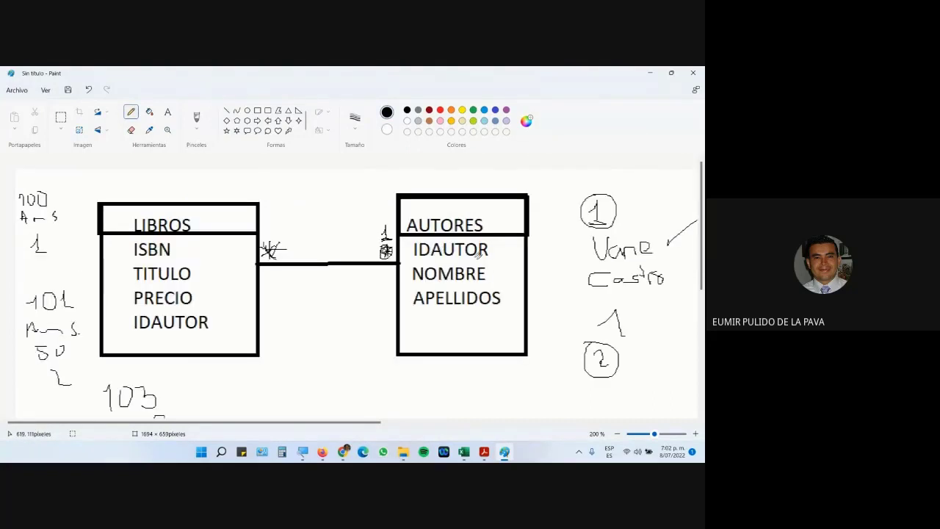
scroll(132, 224, "down", 7)
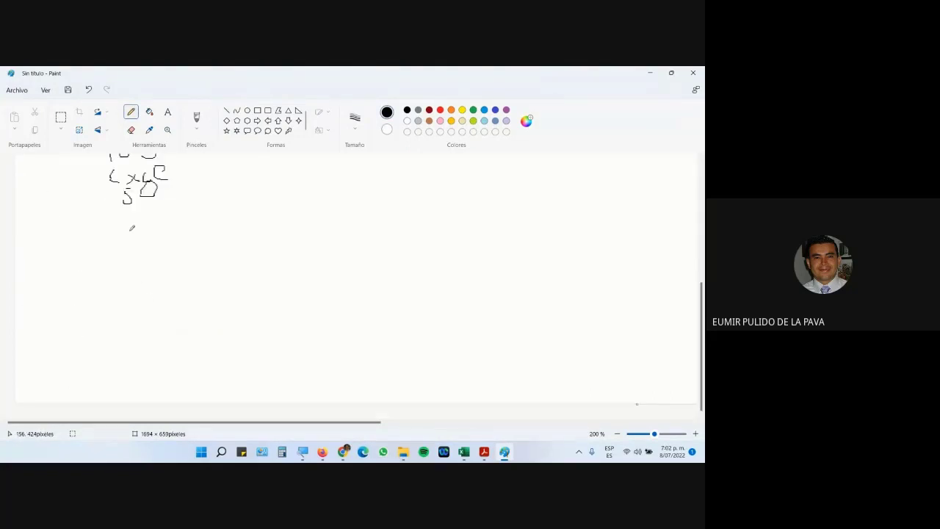
mouse_move(136, 214)
left_mouse_down()
mouse_move(141, 208)
mouse_move(142, 228)
left_mouse_up()
scroll(171, 224, "up", 8)
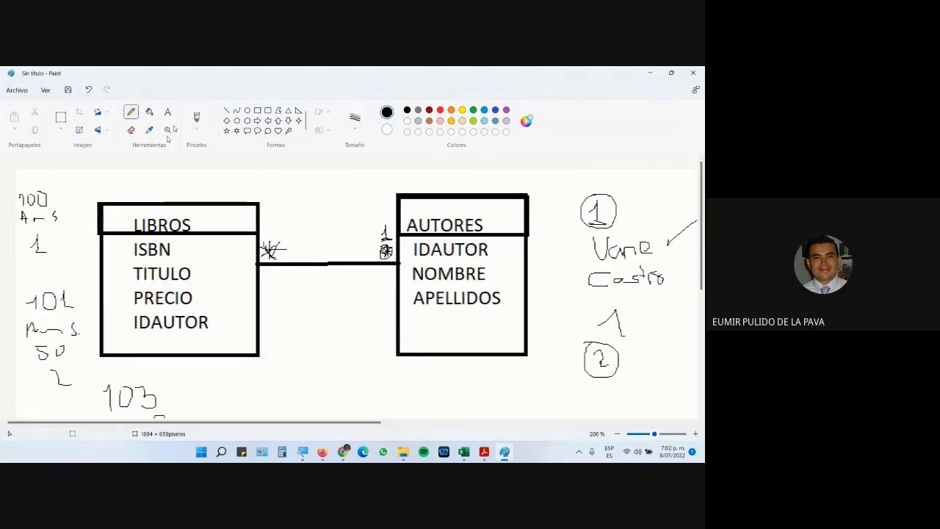
Step: Check the Google Meet call, return to Paint and review the sample book and author records
left_click(343, 451)
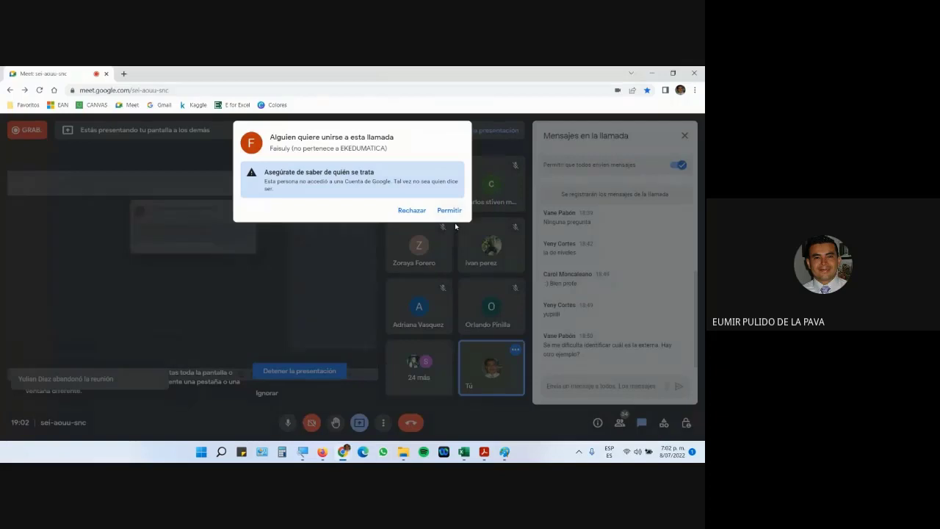
left_click(504, 451)
scroll(188, 204, "down", 3)
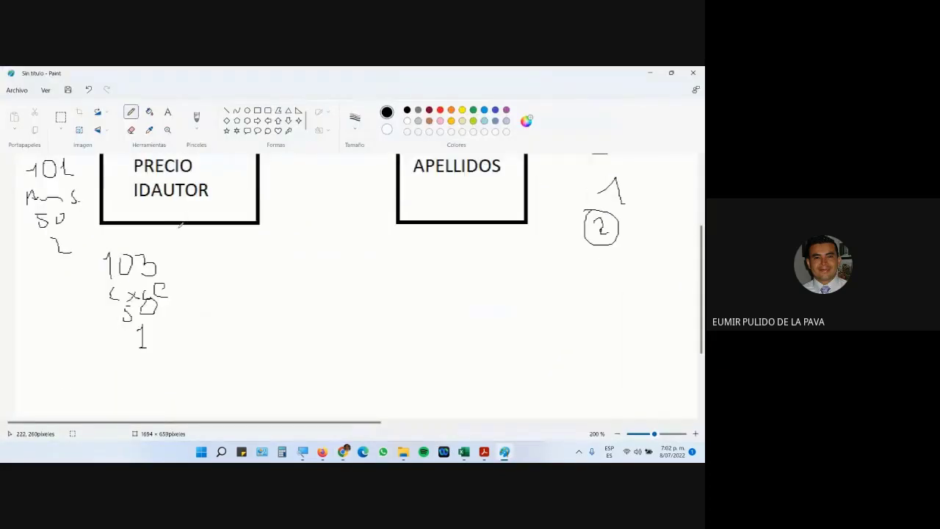
scroll(189, 203, "up", 3)
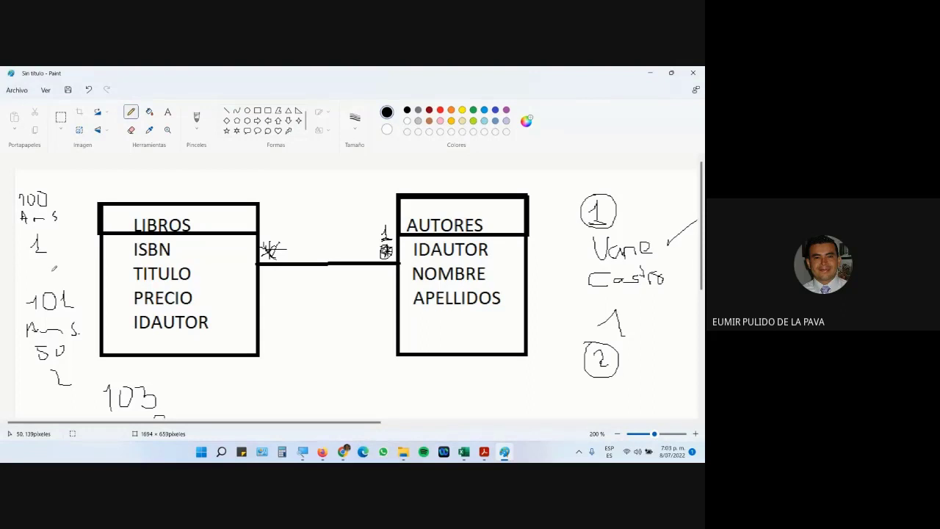
Step: Using the Cepillo brush in orange, circle the author values 1, 2 and 1 in the three sample book records
left_click(149, 111)
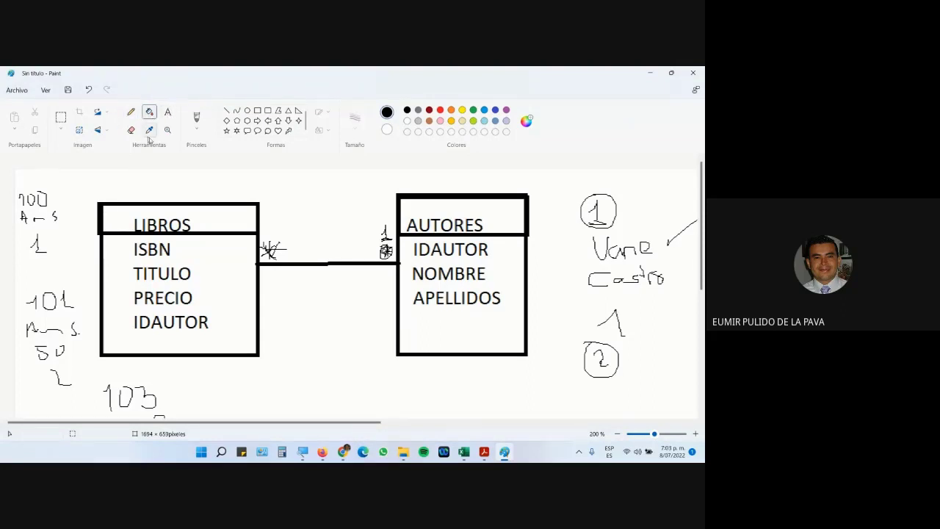
left_click(197, 124)
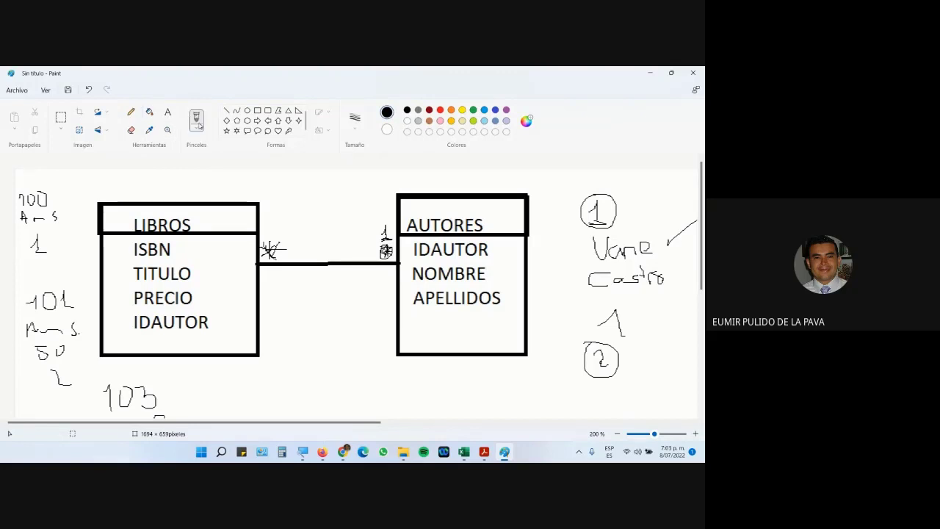
left_click(196, 130)
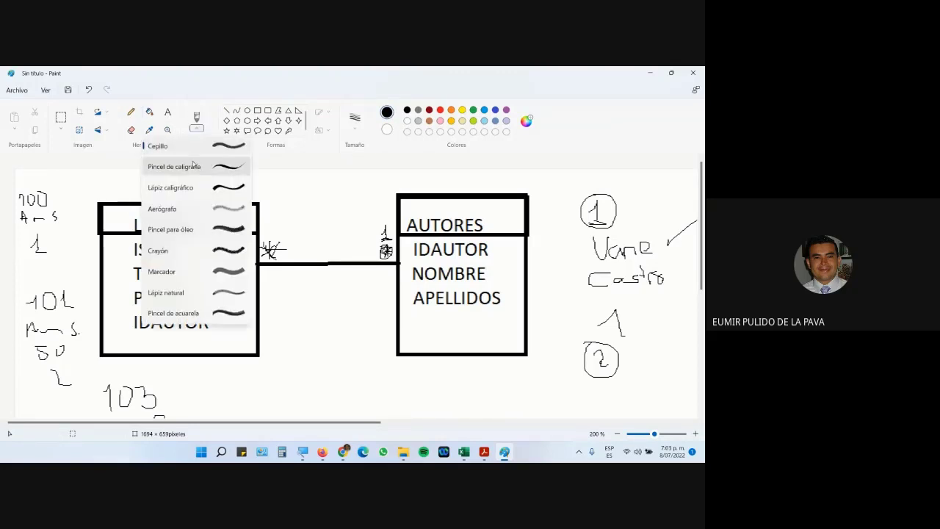
left_click(178, 147)
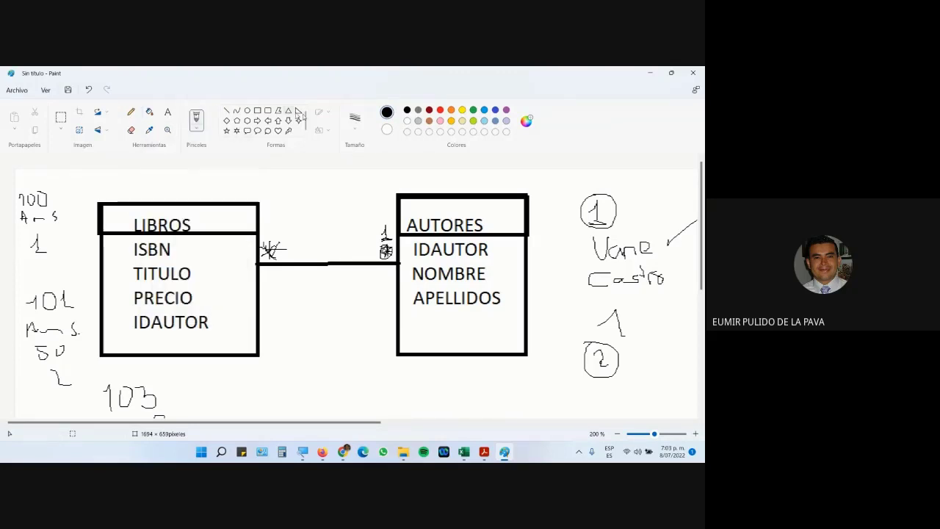
left_click(450, 110)
mouse_move(40, 232)
left_mouse_down()
mouse_move(30, 238)
mouse_move(41, 233)
left_mouse_up()
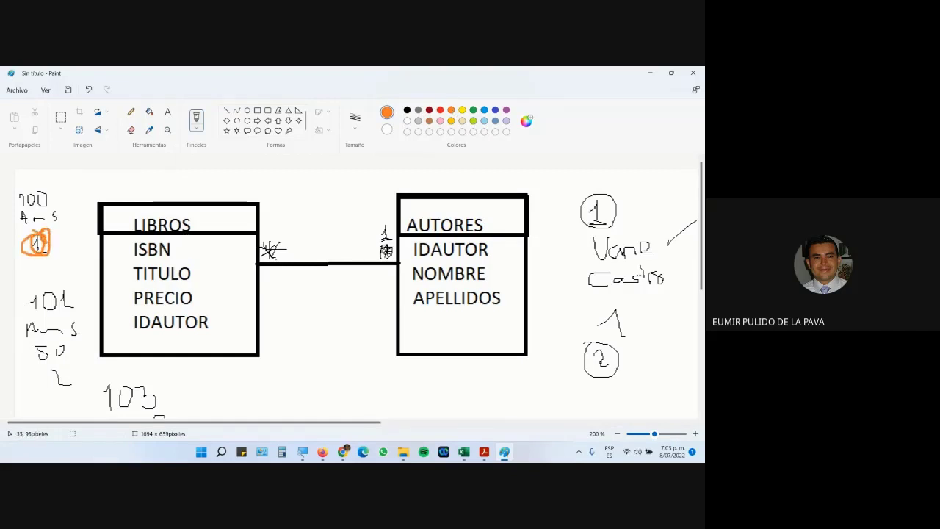
scroll(65, 297, "down", 2)
mouse_move(65, 298)
left_mouse_down()
mouse_move(59, 329)
mouse_move(78, 305)
mouse_move(65, 296)
left_mouse_up()
scroll(151, 367, "down", 2)
mouse_move(147, 331)
left_mouse_down()
mouse_move(119, 341)
mouse_move(160, 346)
mouse_move(141, 325)
left_mouse_up()
scroll(190, 337, "up", 4)
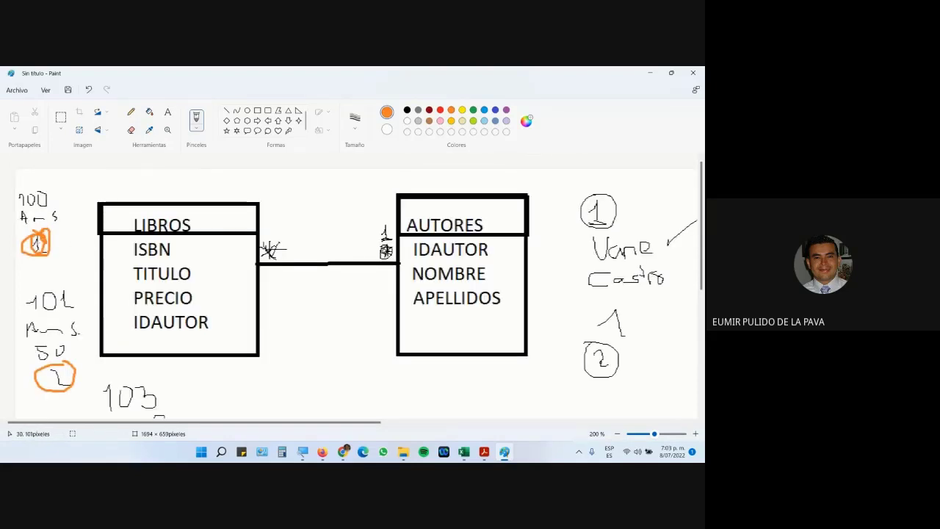
Step: Brush an orange connector from the first book's author value to the author record, and outline the relationship line with its cardinality marks
scroll(356, 286, "down", 7)
scroll(113, 257, "up", 7)
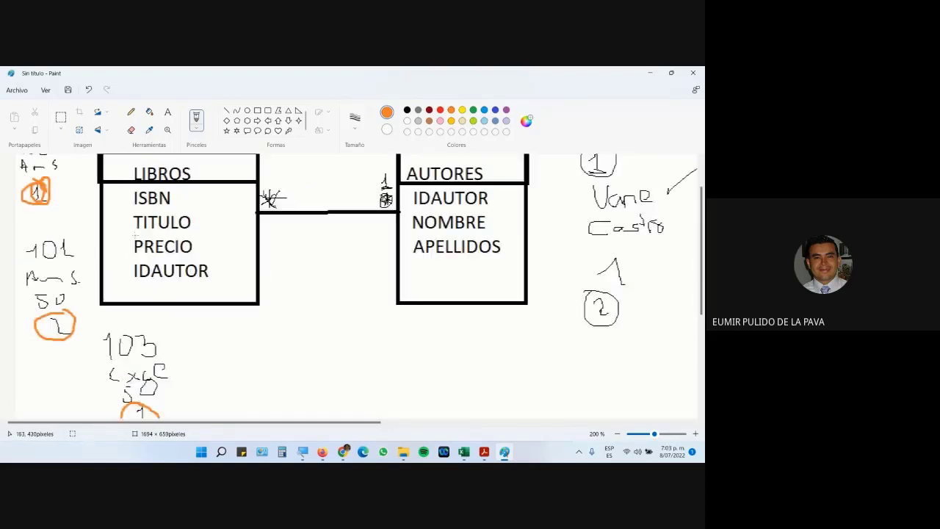
scroll(360, 286, "down", 2)
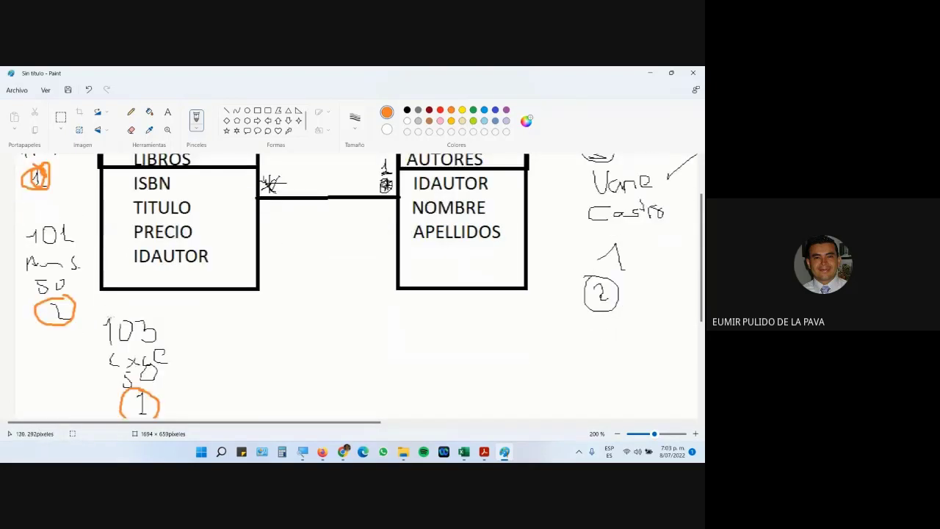
scroll(356, 286, "up", 2)
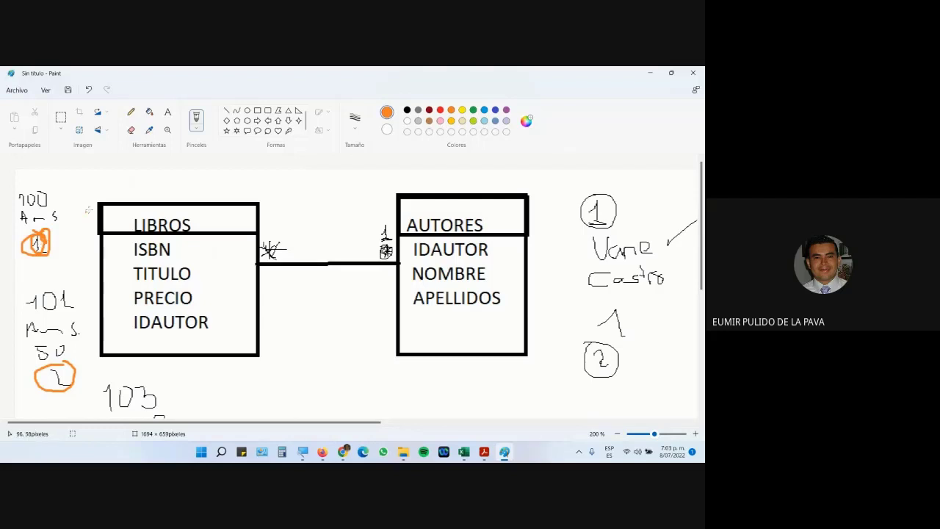
mouse_move(41, 239)
left_mouse_down()
mouse_move(118, 196)
mouse_move(341, 154)
left_mouse_up()
left_click_drag(441, 150, 585, 240)
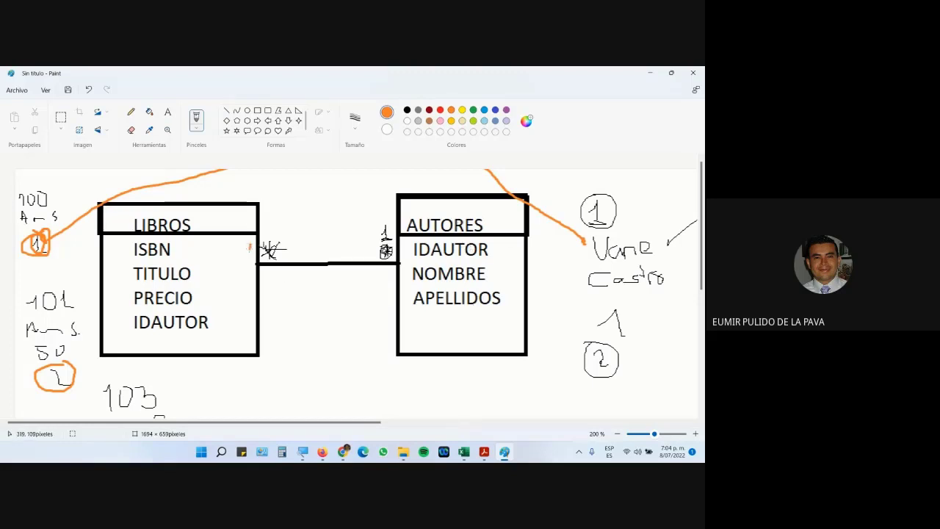
mouse_move(249, 236)
left_mouse_down()
mouse_move(407, 220)
mouse_move(343, 279)
mouse_move(219, 251)
mouse_move(236, 236)
left_mouse_up()
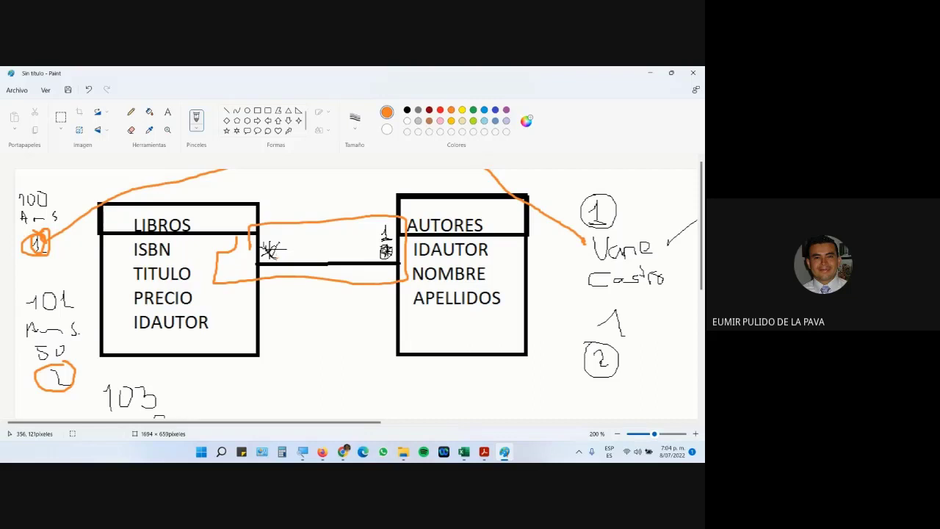
Step: Switch to the PDF guide in Acrobat Reader and show the diagram relating Órdenes, Clientes, ÓrdenesDetalle and Libros
left_click(480, 448)
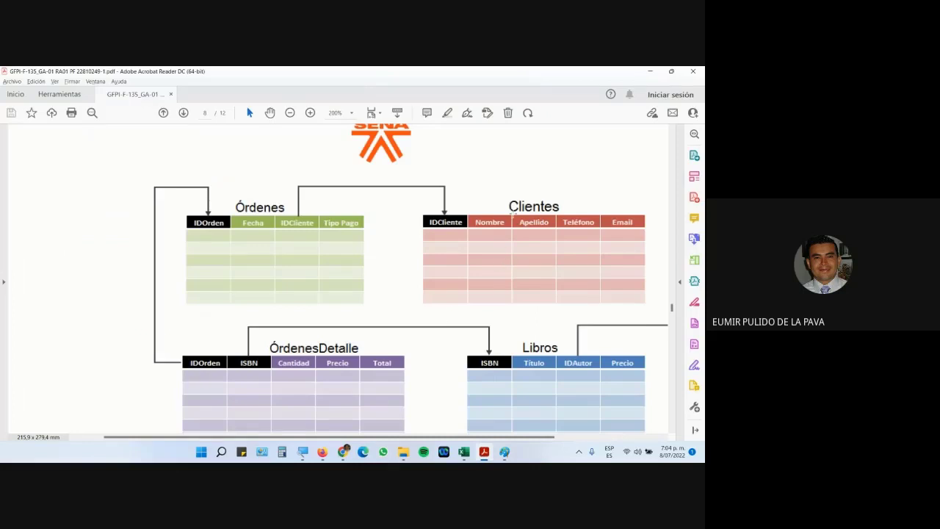
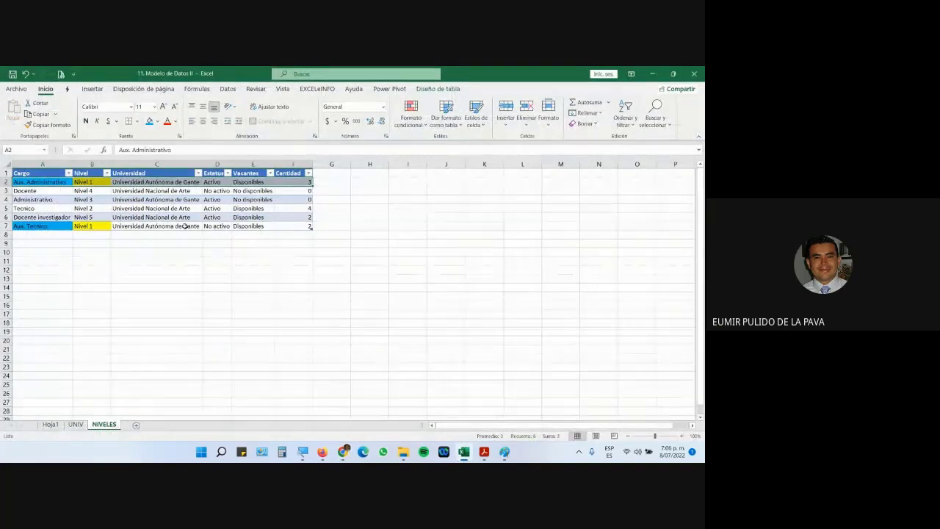
Step: In the Excel pivot table on Hoja1, take SUELDO out of the values to show the cargos under each level, and add it back
left_click(50, 425)
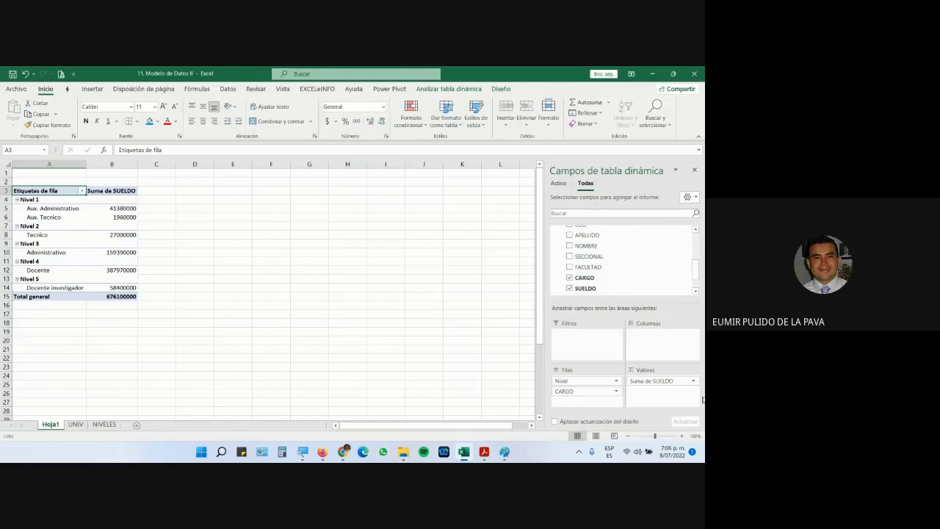
left_click_drag(664, 380, 650, 278)
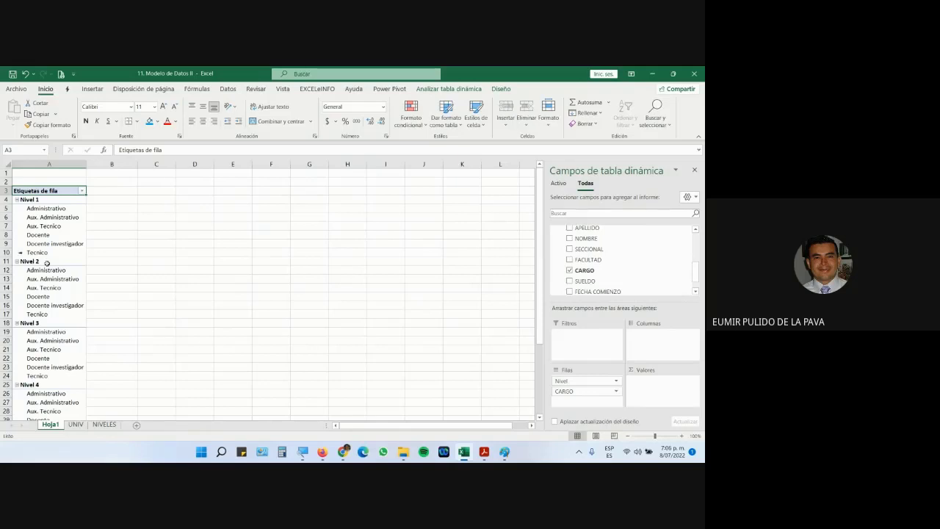
left_click_drag(47, 211, 45, 314)
left_click(46, 263)
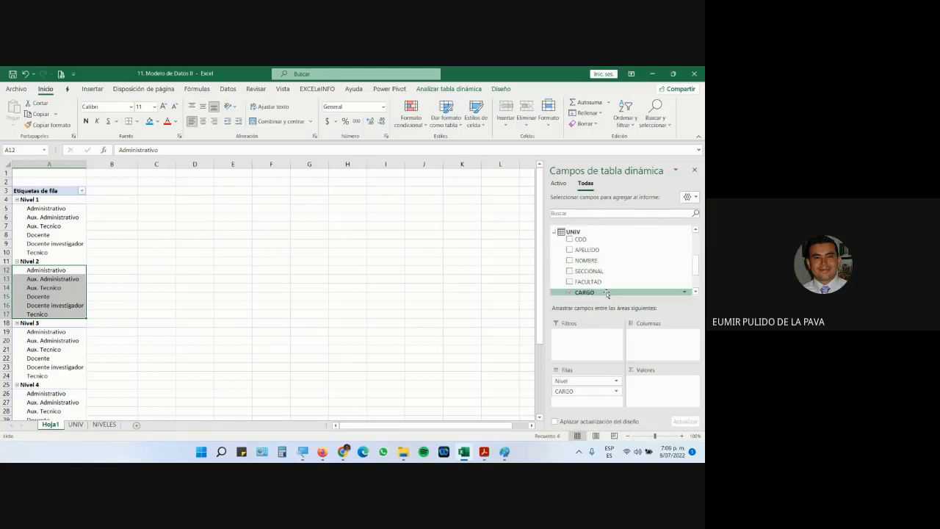
scroll(588, 268, "down", 1)
left_click_drag(581, 265, 647, 399)
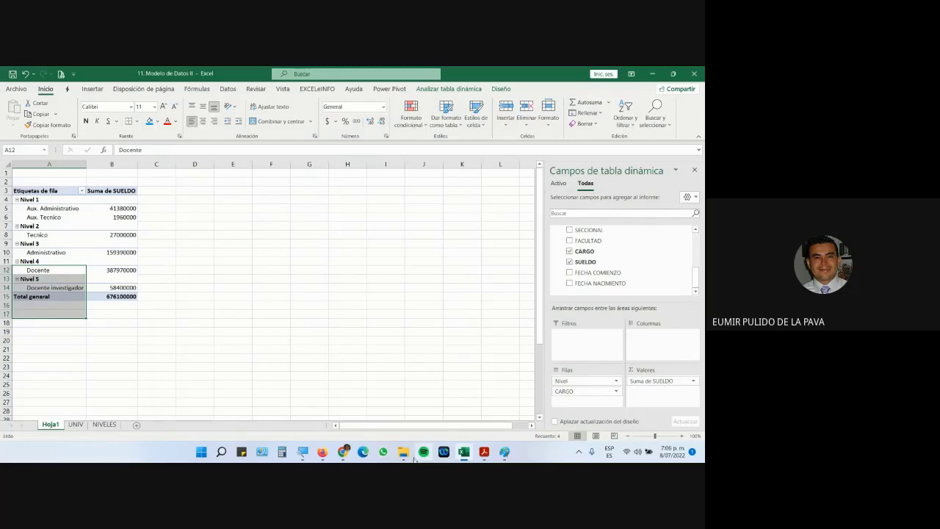
Step: Switch to the Google Meet call and admit the person asking to join
left_click(343, 450)
left_click(324, 424)
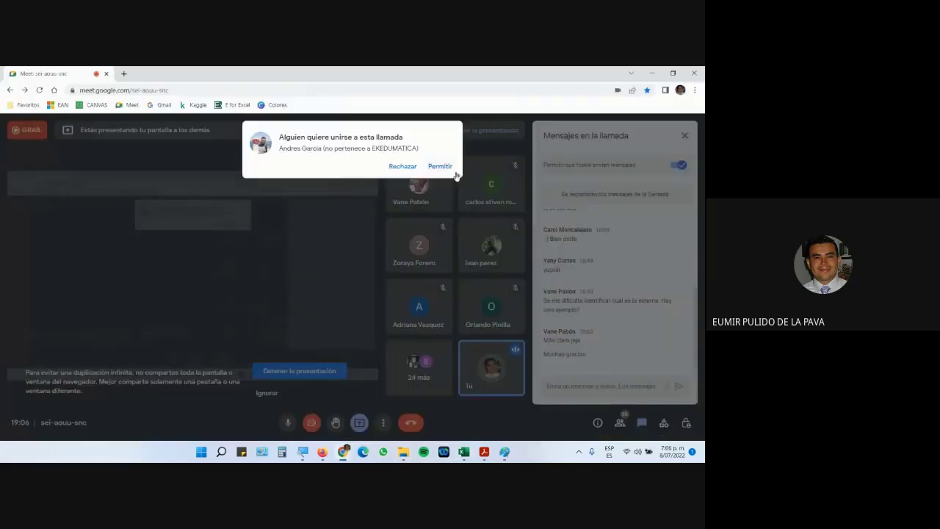
left_click(453, 169)
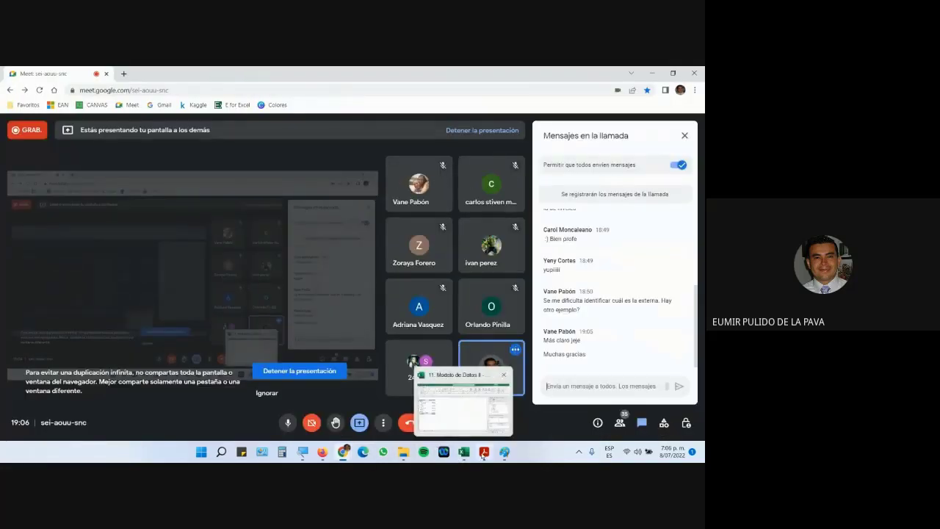
Step: Return to Excel and close the 11. Modelo de Datos II workbook without saving its changes
left_click(469, 452)
left_click(343, 306)
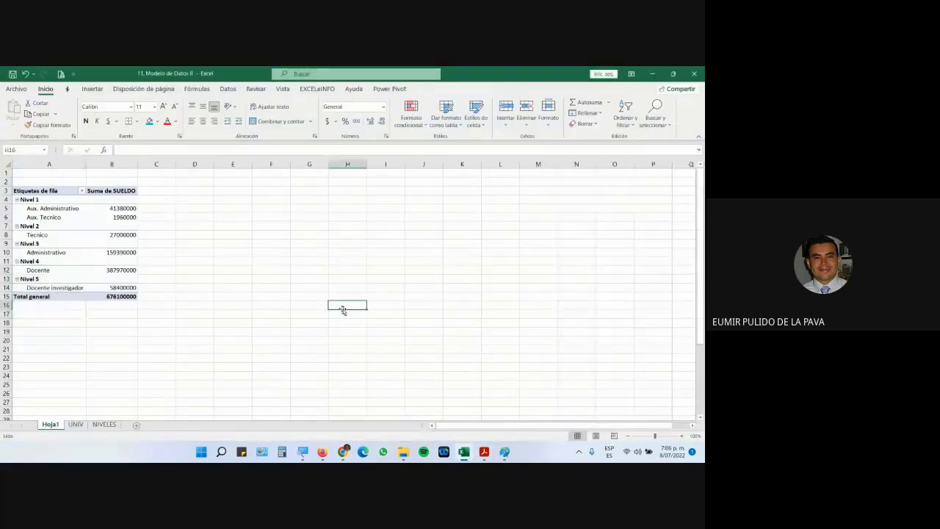
left_click(694, 73)
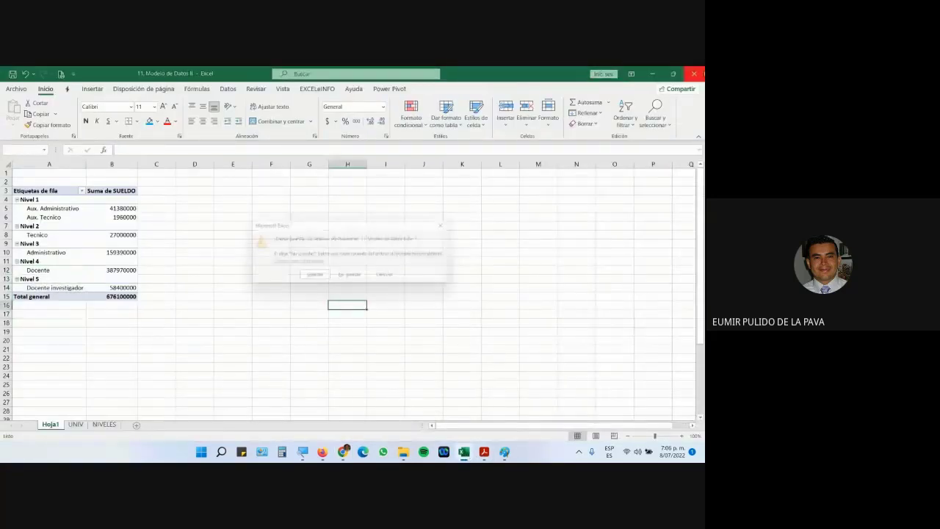
left_click(350, 275)
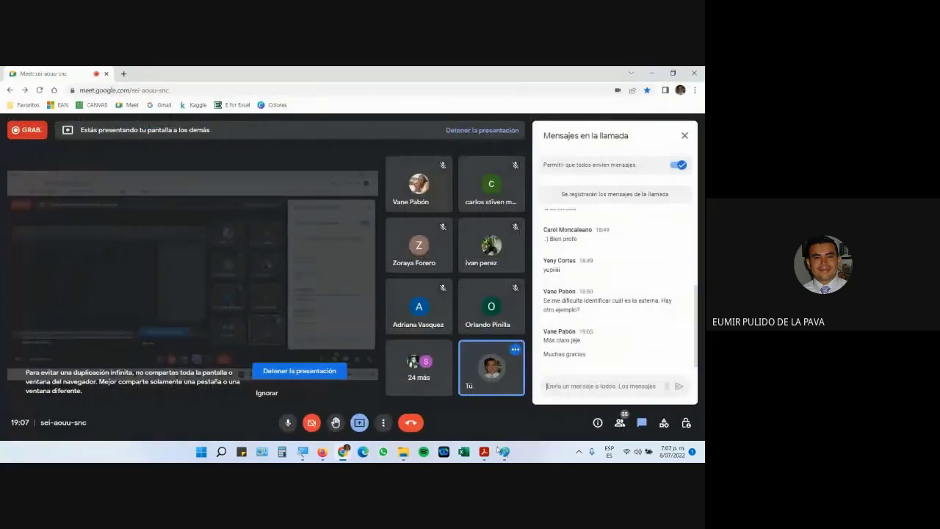
Step: Switch to Acrobat Reader, skim the rest of the first learning guide up to Actividades de Evaluación, and close the PDF
left_click(484, 451)
scroll(368, 335, "down", 3)
scroll(369, 335, "down", 15)
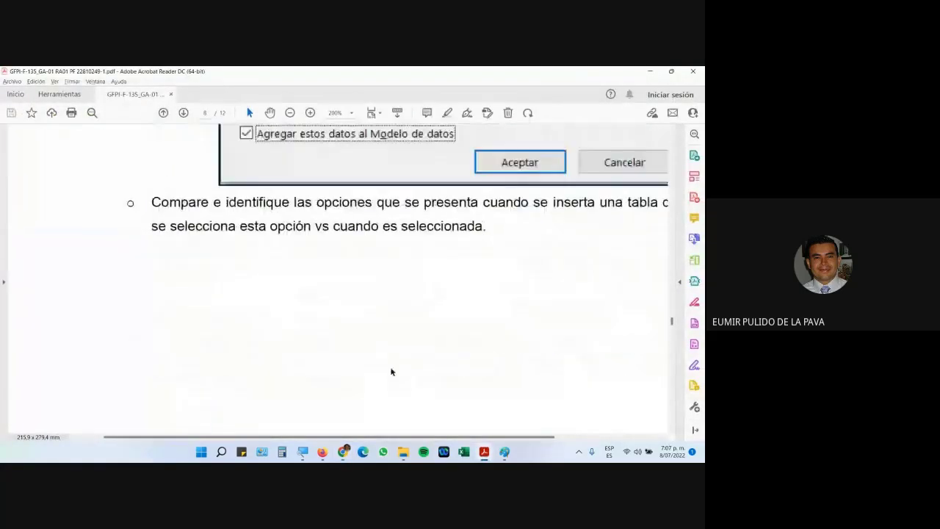
scroll(389, 371, "down", 10)
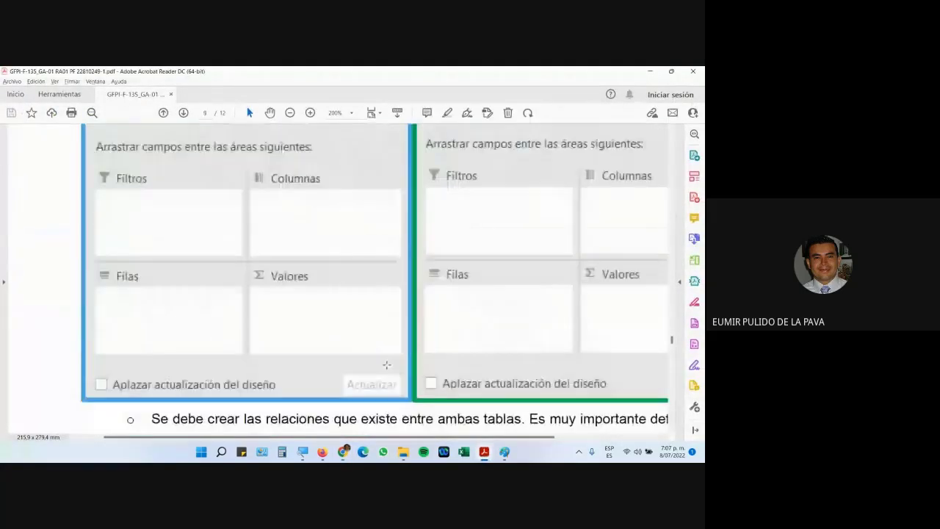
scroll(387, 369, "down", 8)
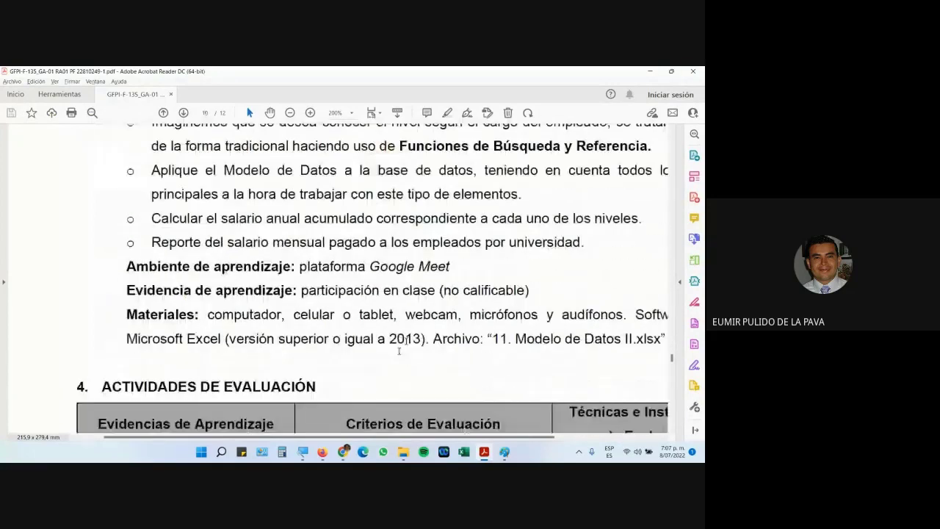
key("alt+Tab")
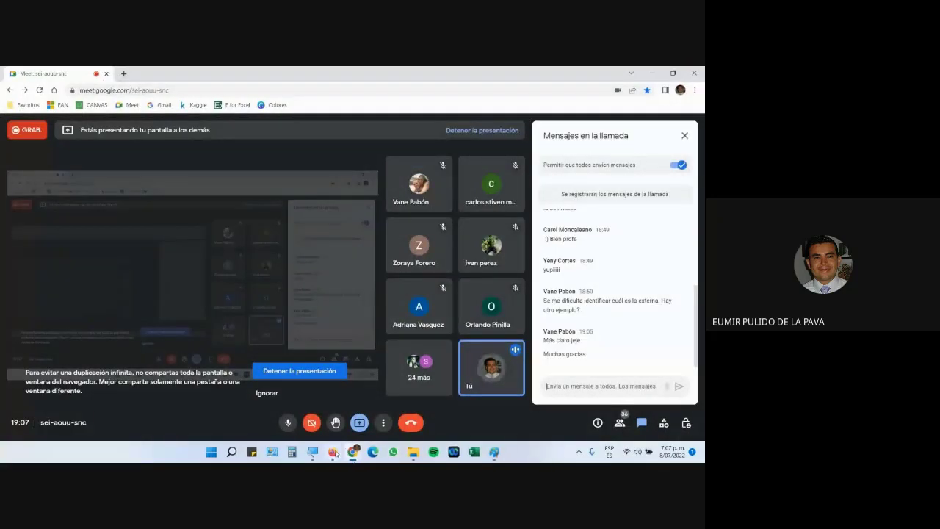
Step: Switch to Firefox, check the support material on Territorium, and bring up the RA-01 section of the course page
left_click(332, 452)
left_click(73, 75)
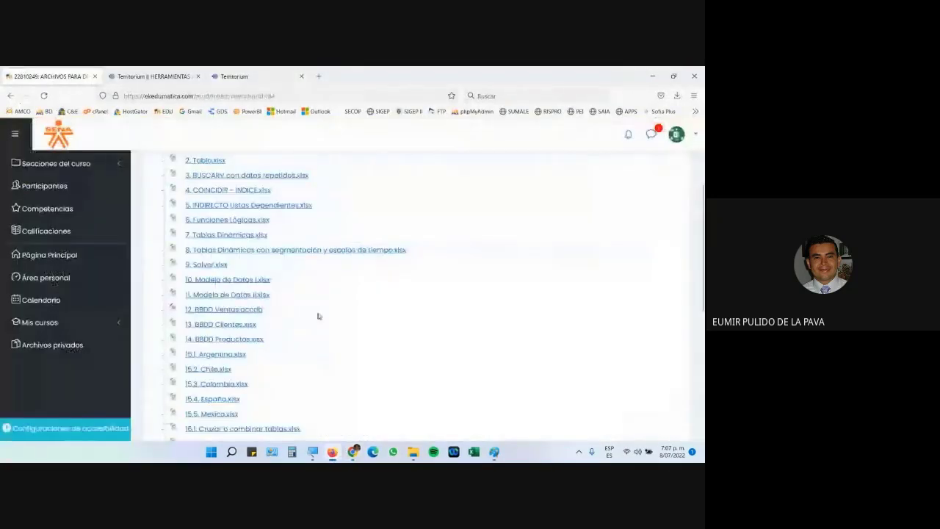
scroll(317, 315, "down", 3)
scroll(316, 315, "up", 5)
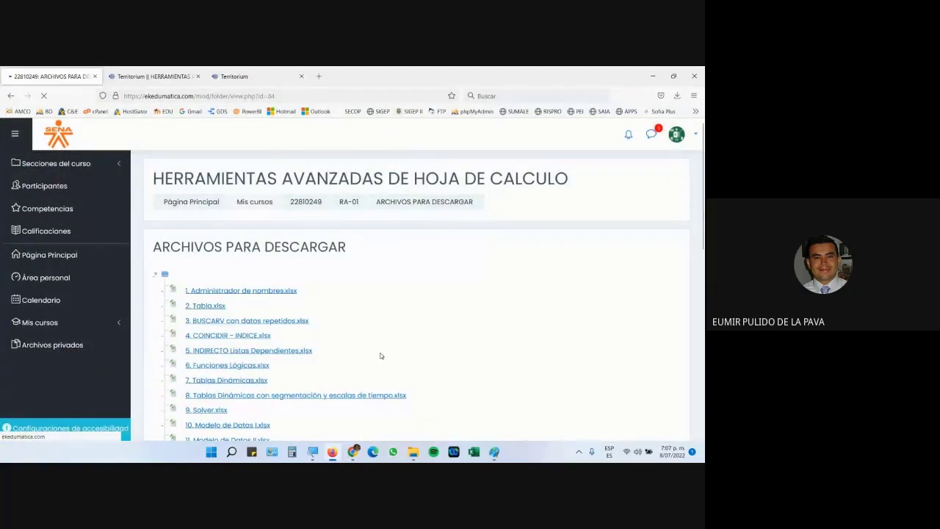
left_click(233, 75)
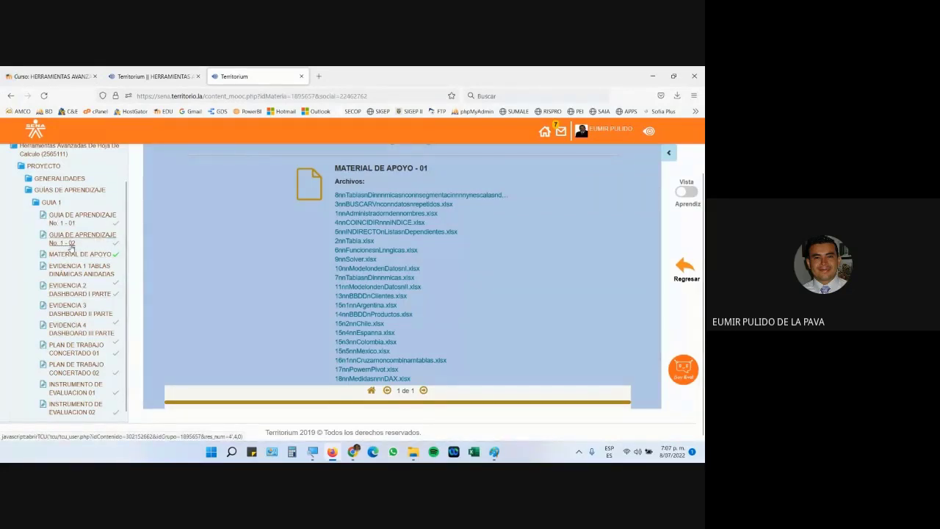
left_click(47, 76)
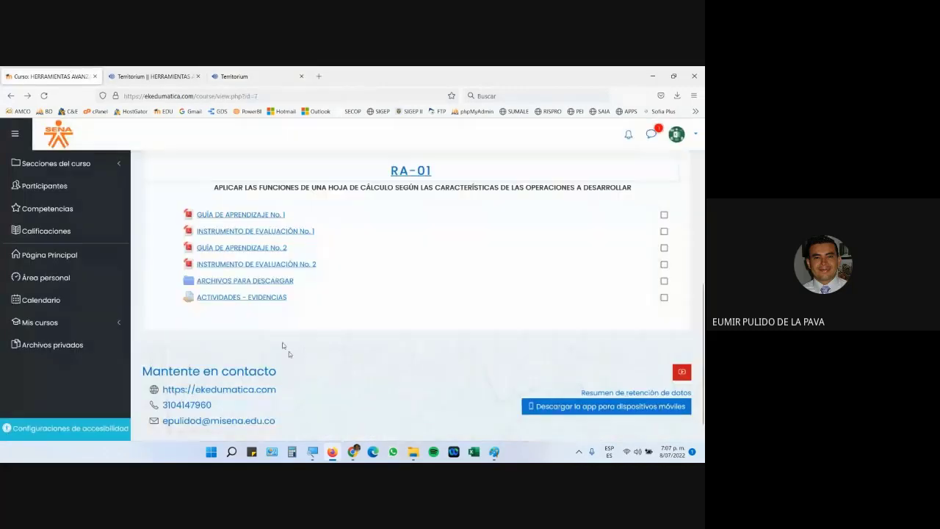
Step: Open Guía de Aprendizaje No. 2 from the RA-01 section with Adobe Acrobat
left_click(282, 262)
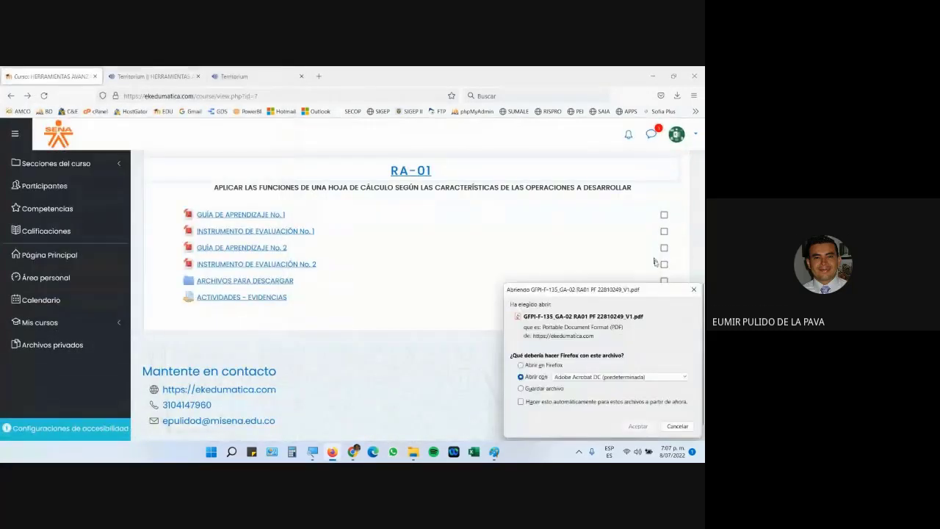
key("alt+Tab")
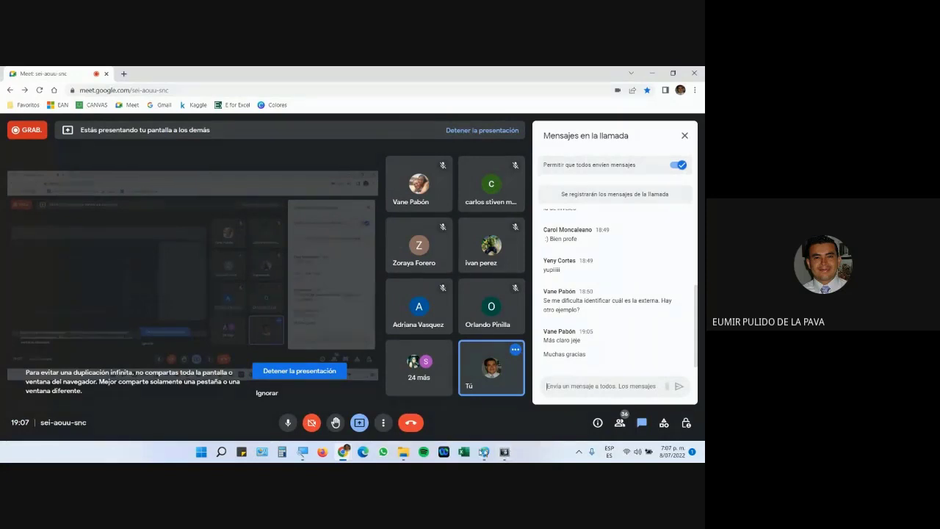
left_click(322, 452)
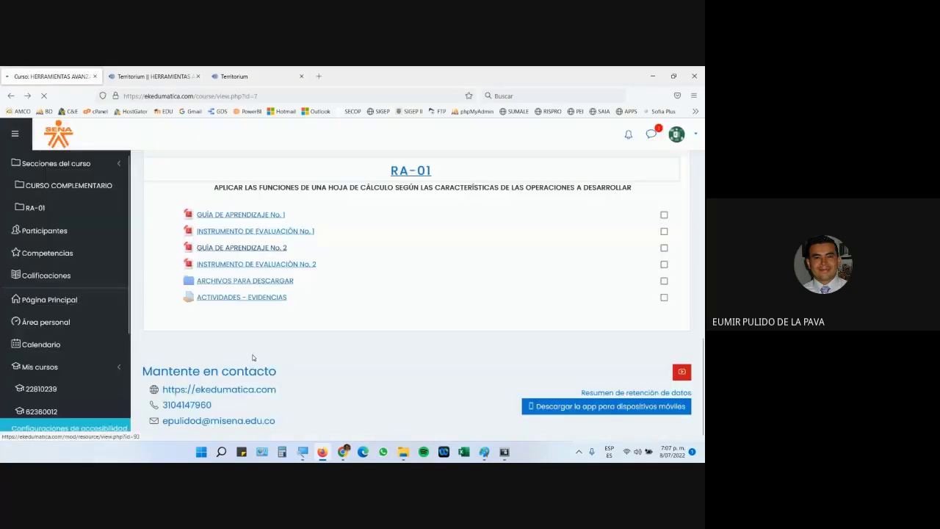
left_click(279, 265)
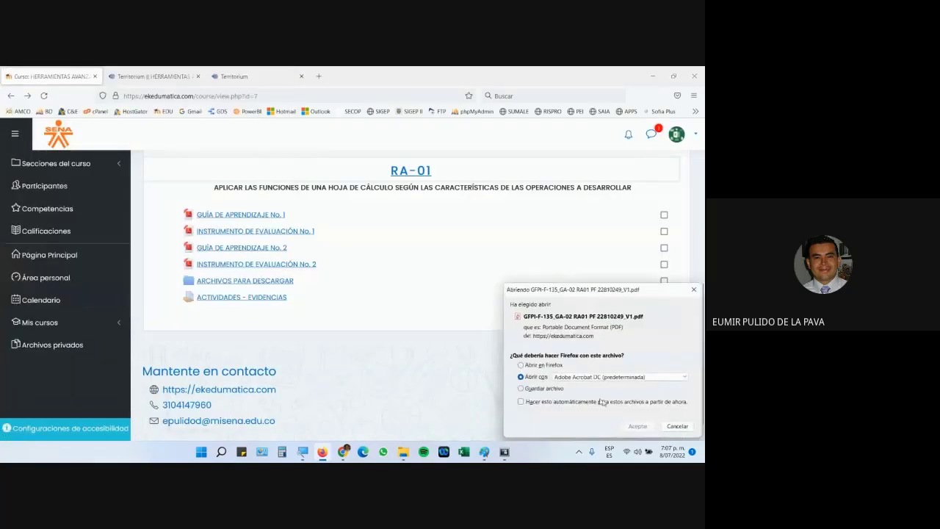
left_click(638, 426)
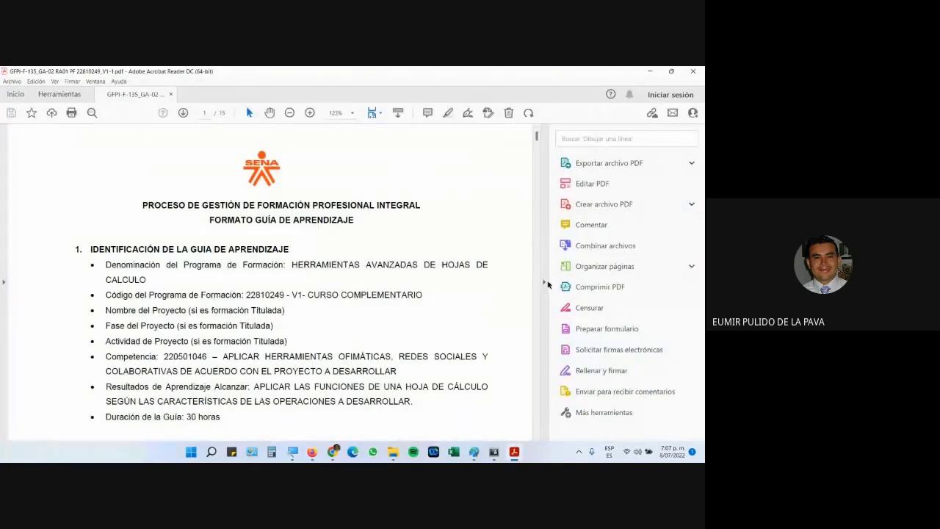
Step: Collapse the tools pane and read the second guide through to Formulación de las Actividades de Aprendizaje
left_click(544, 282)
scroll(556, 351, "down", 8)
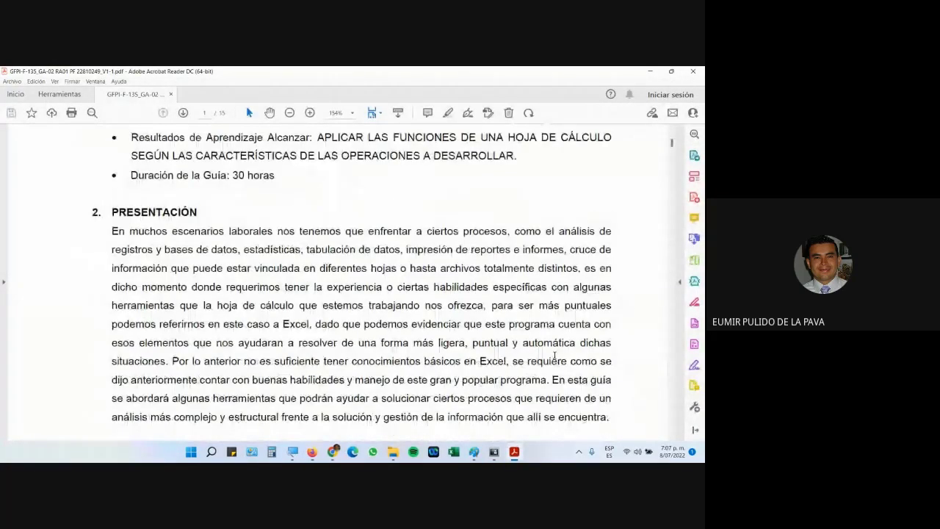
scroll(554, 355, "down", 7)
scroll(555, 359, "down", 1)
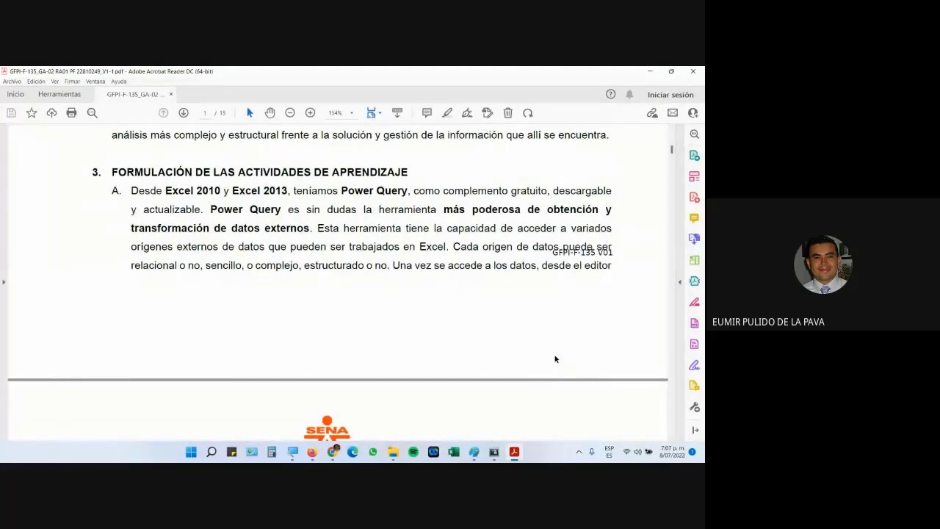
Step: Switch to the Google Meet call in Chrome, check the call messages, and look through the list of participants
mouse_move(332, 452)
left_click(311, 398)
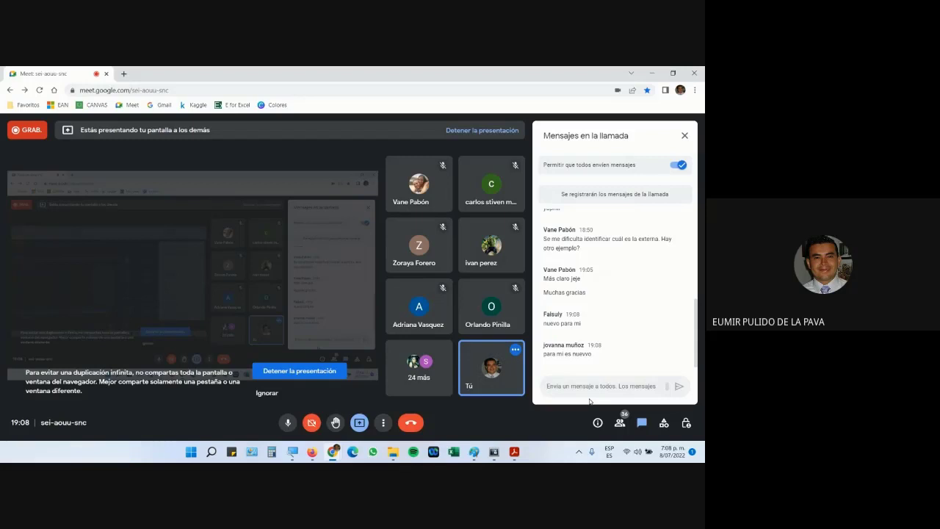
left_click(621, 423)
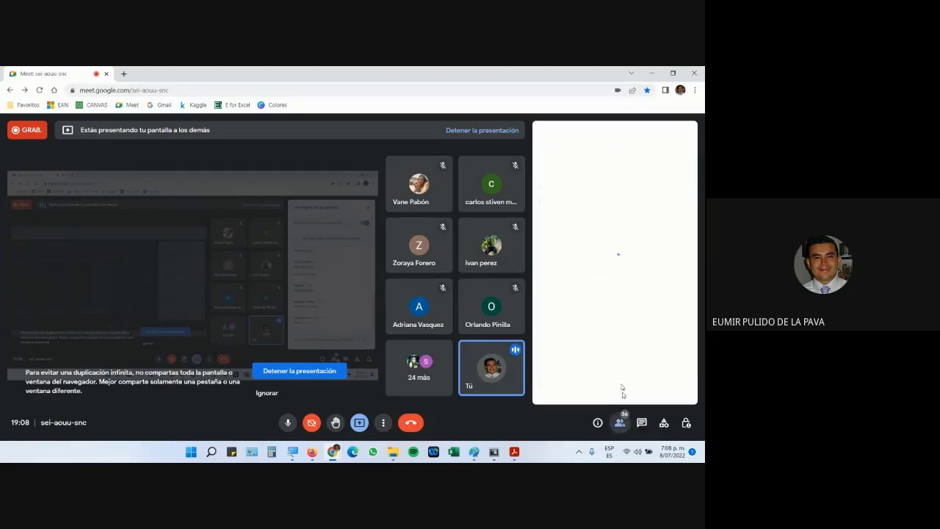
scroll(619, 360, "down", 5)
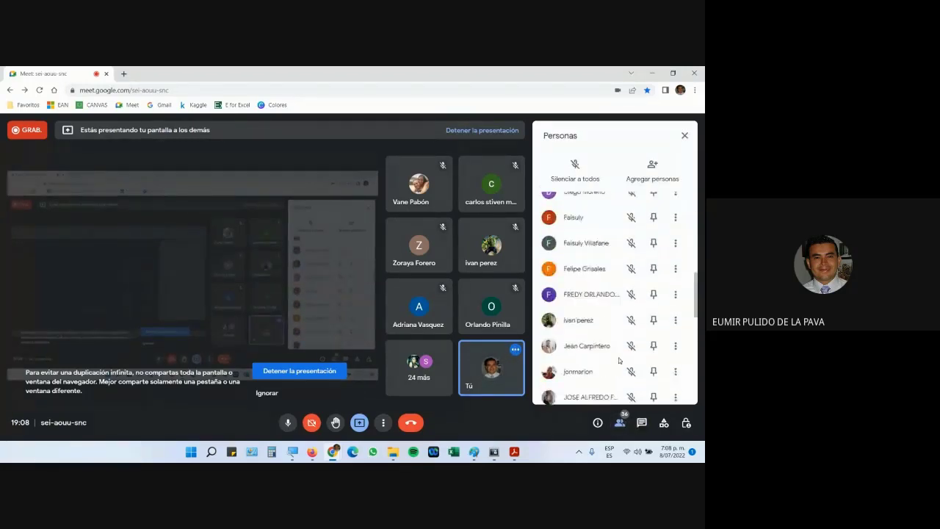
scroll(619, 360, "up", 3)
scroll(619, 360, "down", 2)
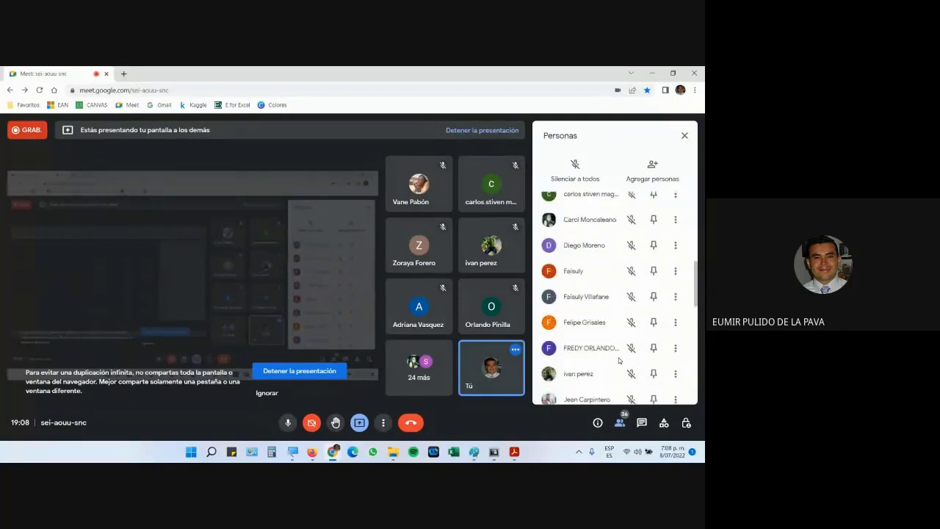
Step: Look through the meeting's participant list and switch to the in-call messages
scroll(619, 361, "down", 2)
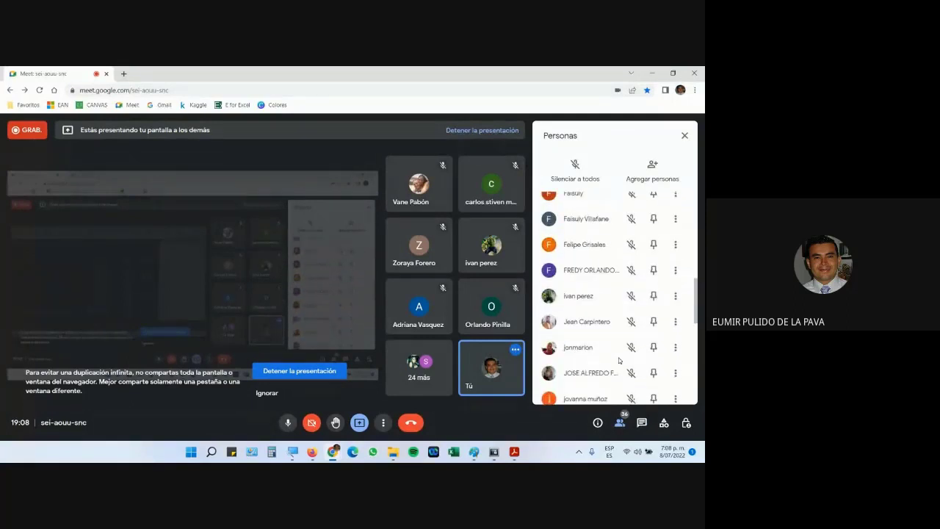
left_click(619, 424)
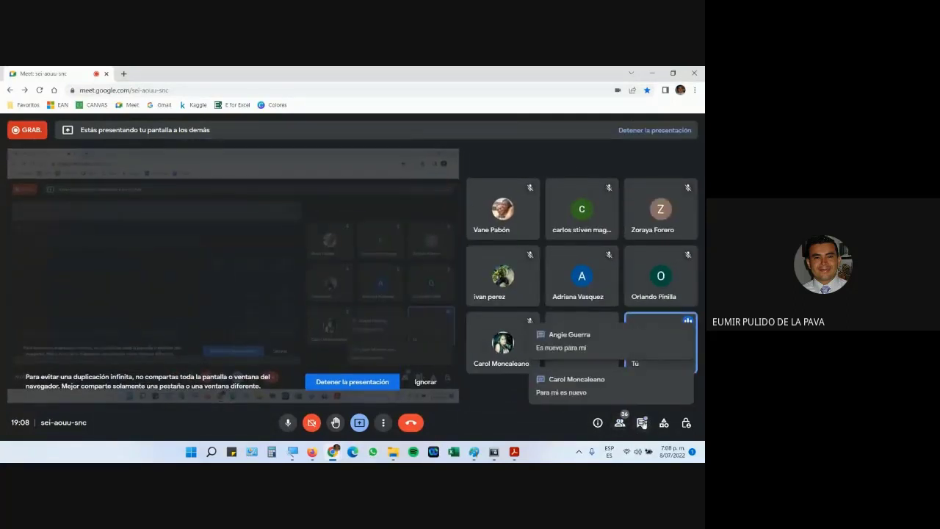
left_click(641, 423)
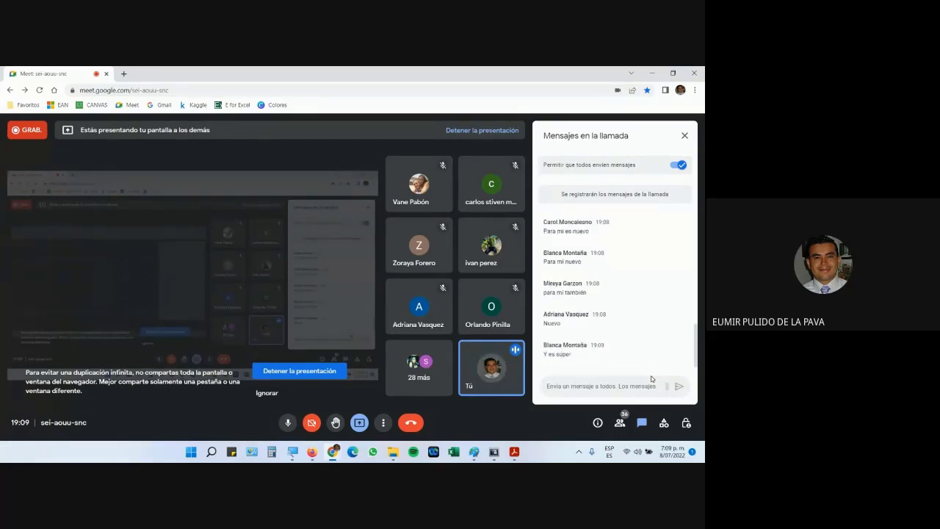
Step: Dismiss the Mozilla crash report and switch to the GFPI-F-135 guide PDF in Adobe Acrobat Reader
mouse_move(494, 450)
left_click(493, 405)
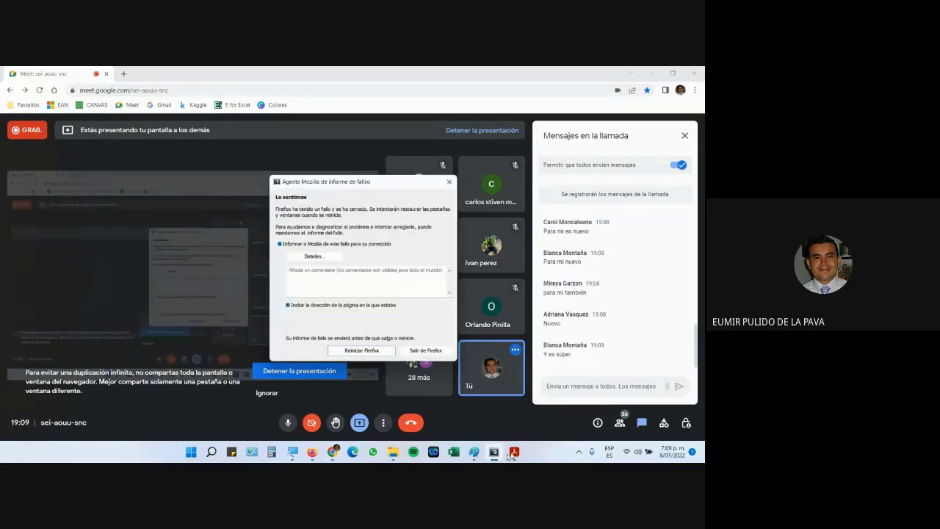
left_click(446, 185)
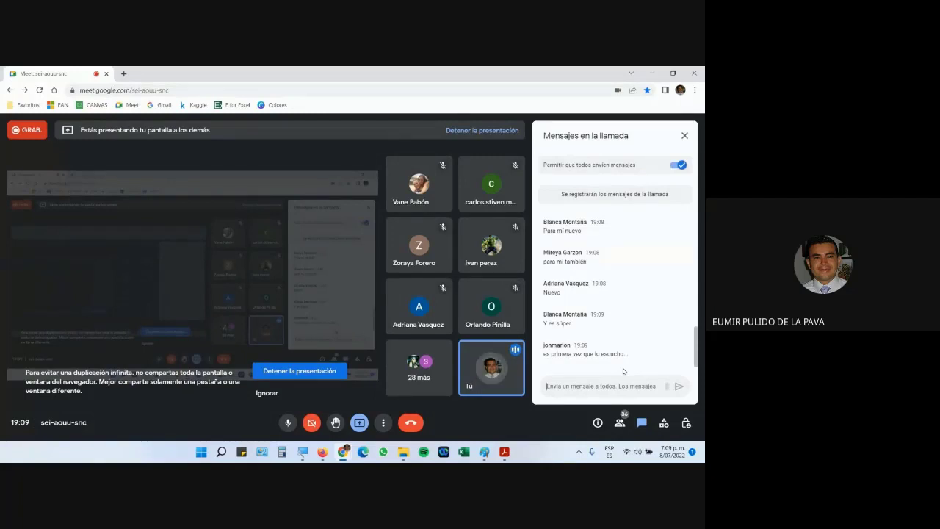
mouse_move(510, 458)
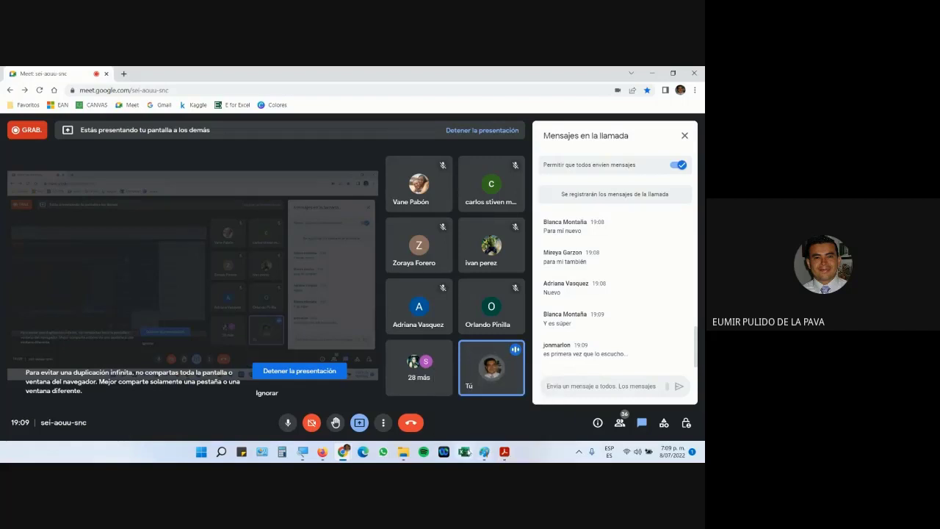
left_click(504, 452)
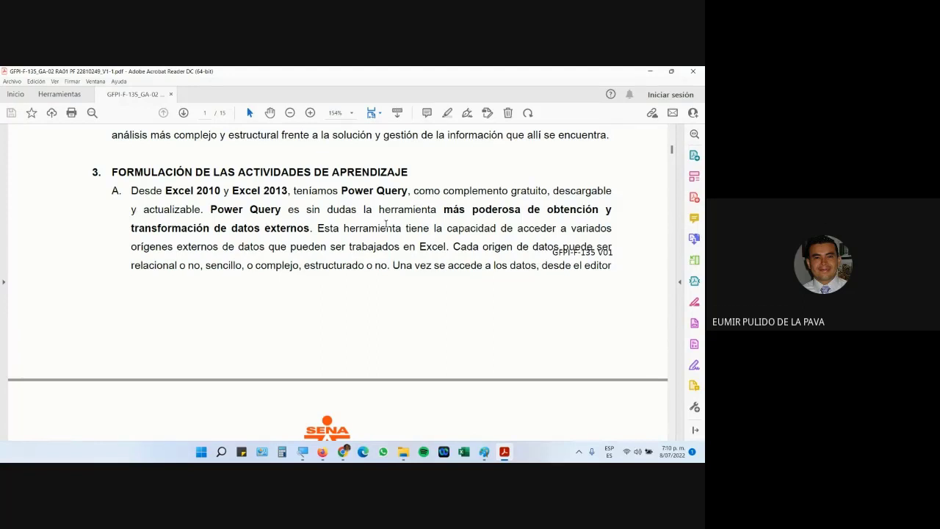
Step: Switch to Chrome and search Google for "POWERQUERY 2013" in a new tab
mouse_move(343, 451)
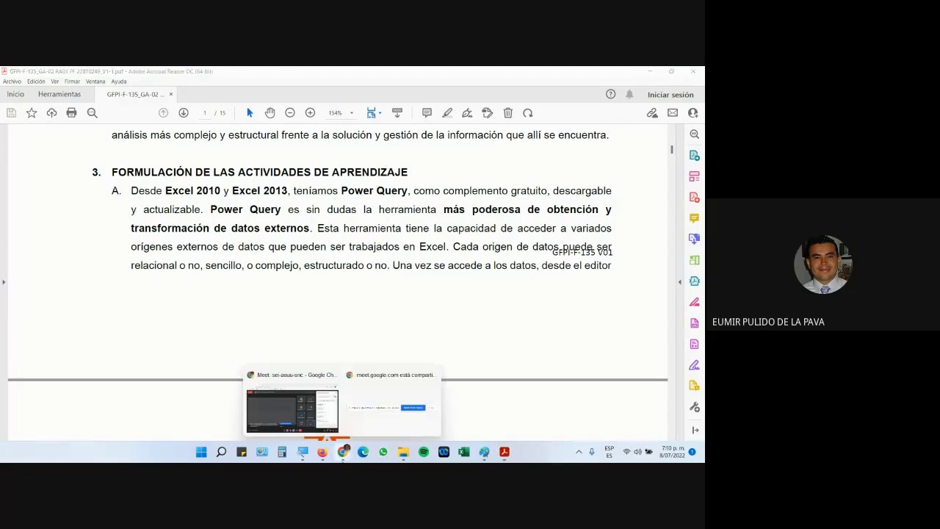
left_click(316, 421)
left_click(121, 74)
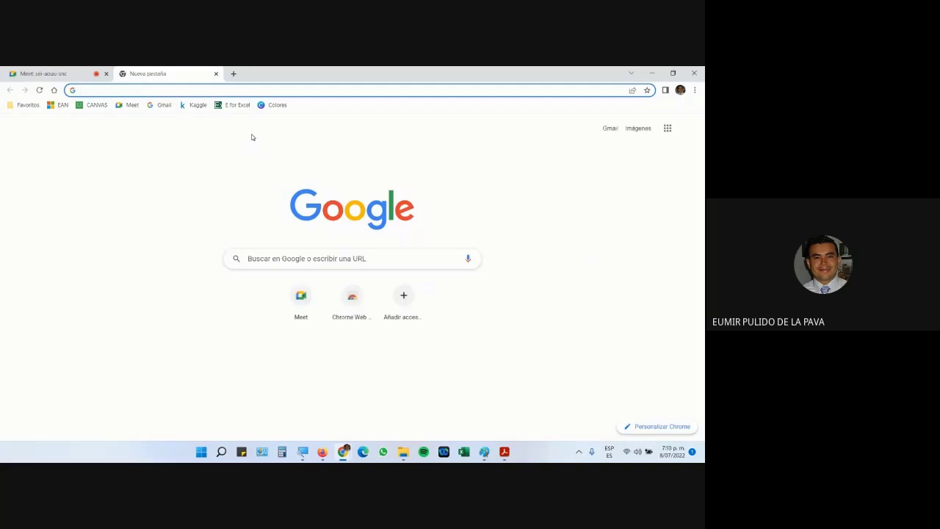
type("POWERQUERY")
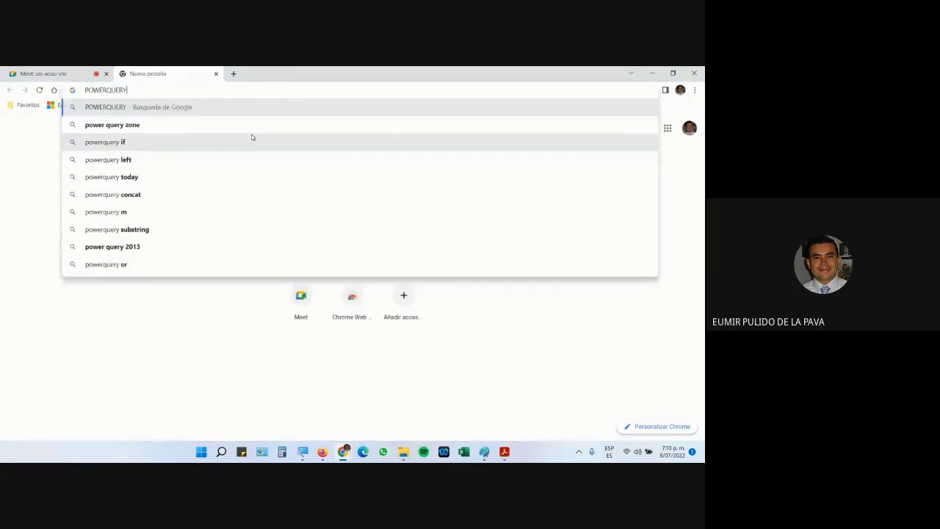
type(" 2013")
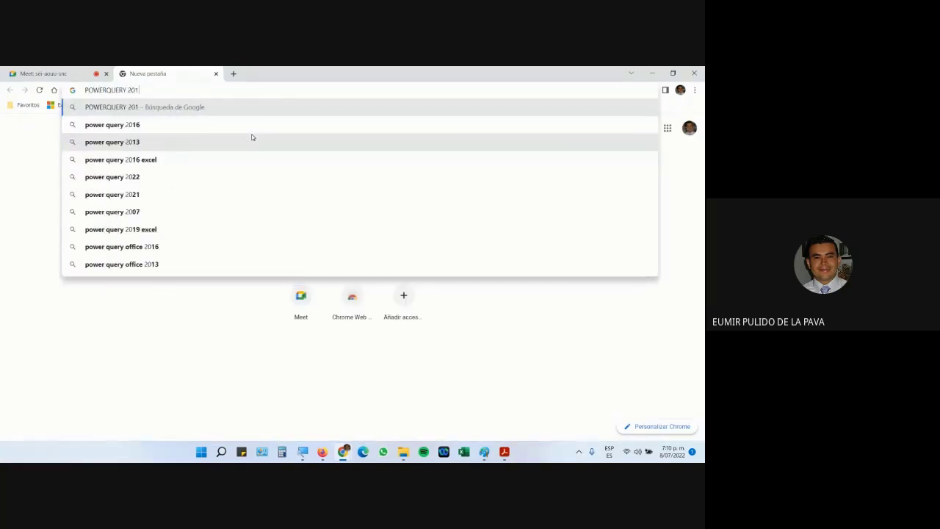
key("Return")
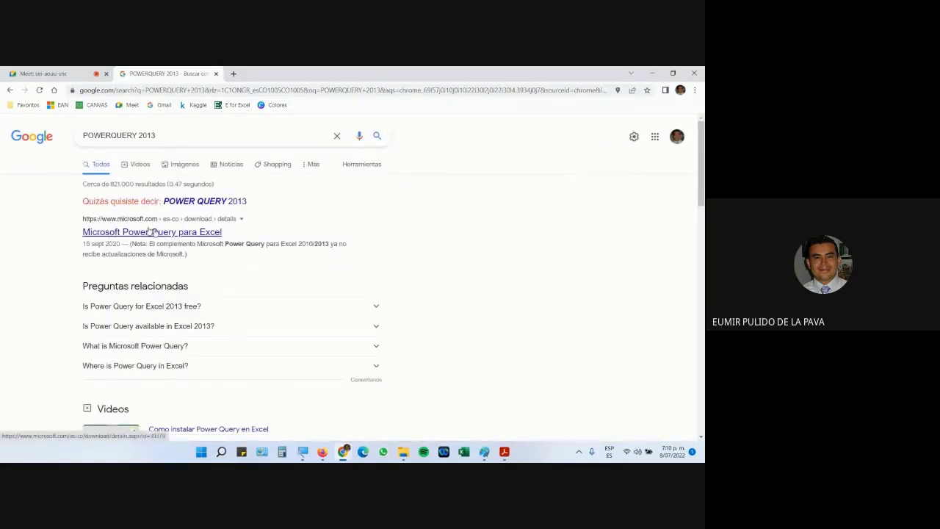
Step: Open the Microsoft Power Query para Excel download page and highlight the 64-bit and 32-bit installers among its download files
left_click(185, 237)
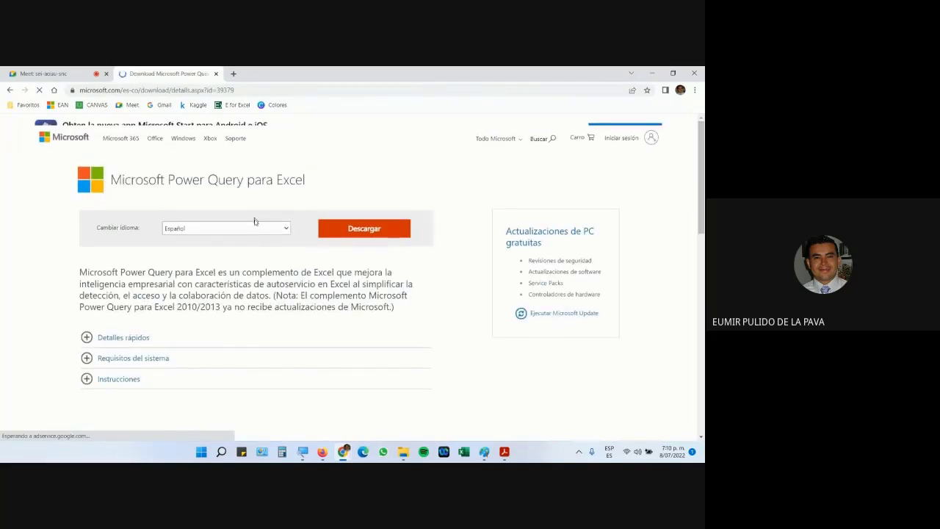
left_click(380, 257)
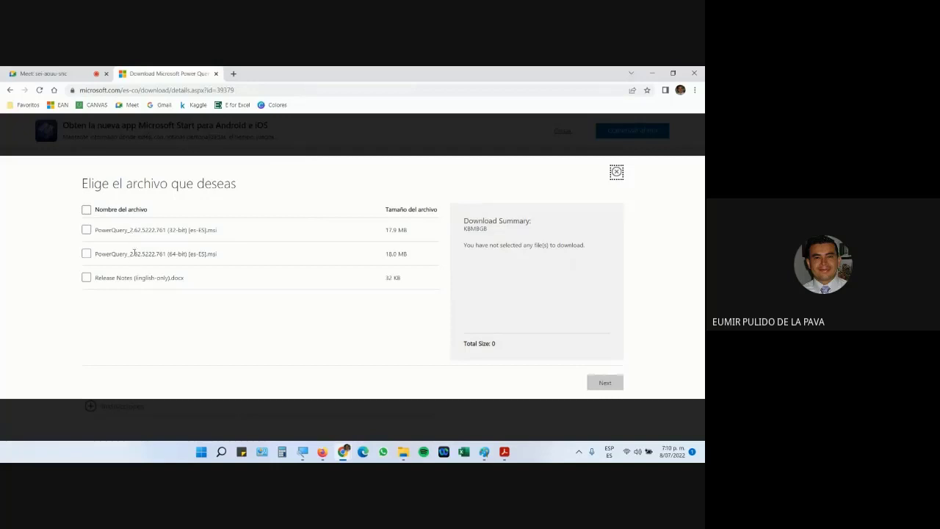
left_click_drag(161, 254, 227, 260)
left_click_drag(161, 229, 241, 235)
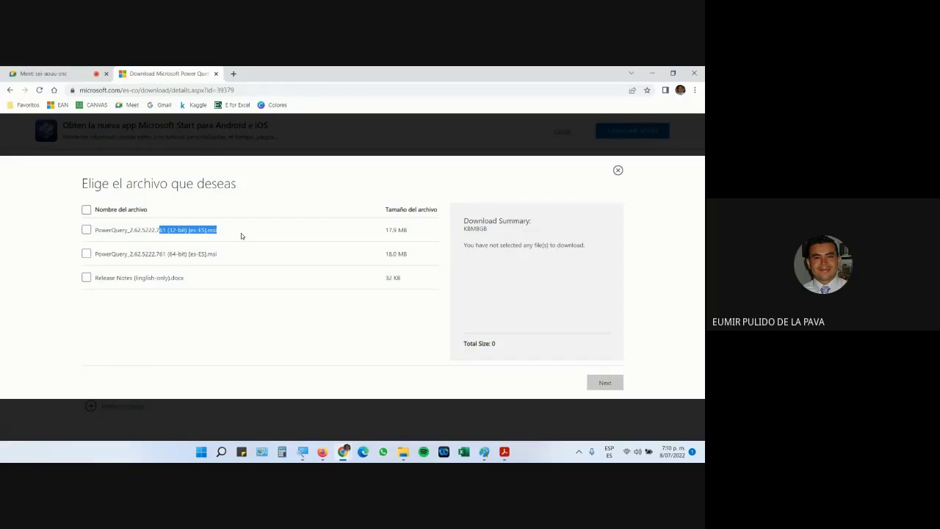
Step: Check the system type in the Windows system information, magnifying the screen to 200% and highlighting the bit version
key("super+Pause")
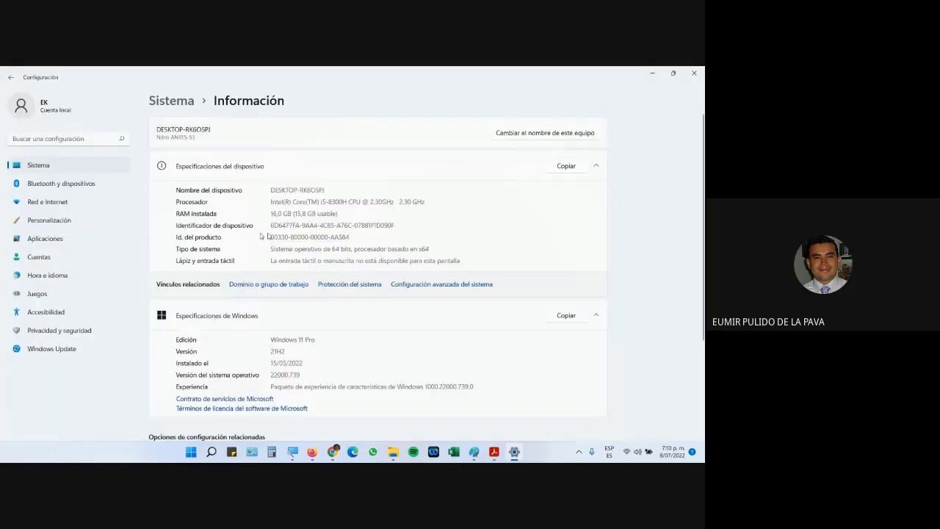
left_click(694, 73)
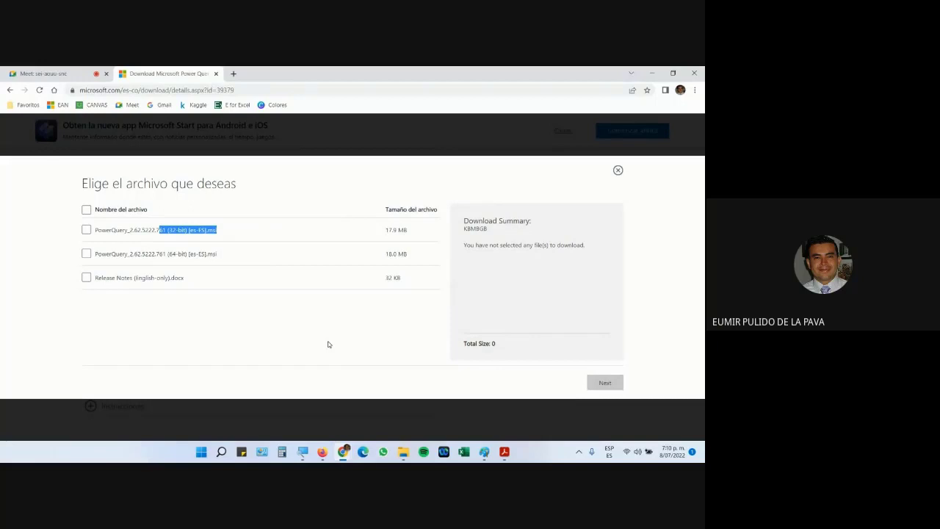
key("super+Pause")
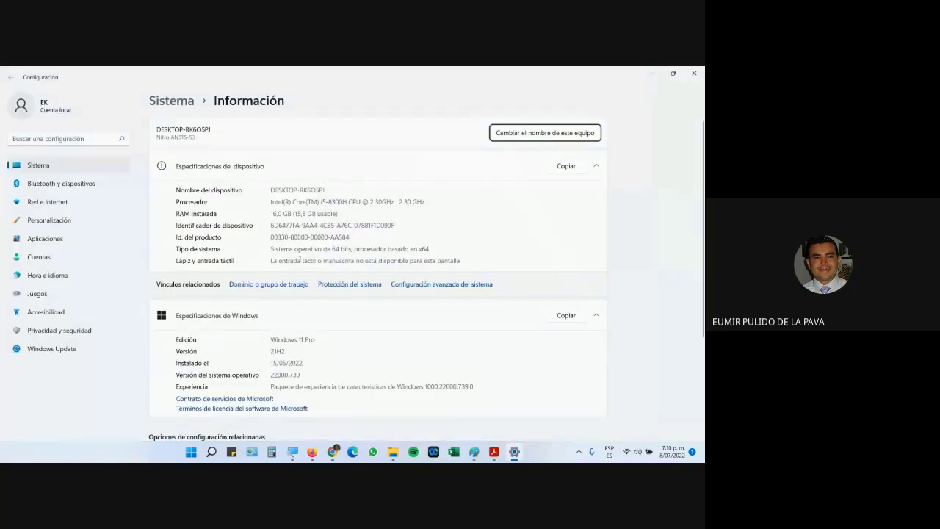
left_click(295, 452)
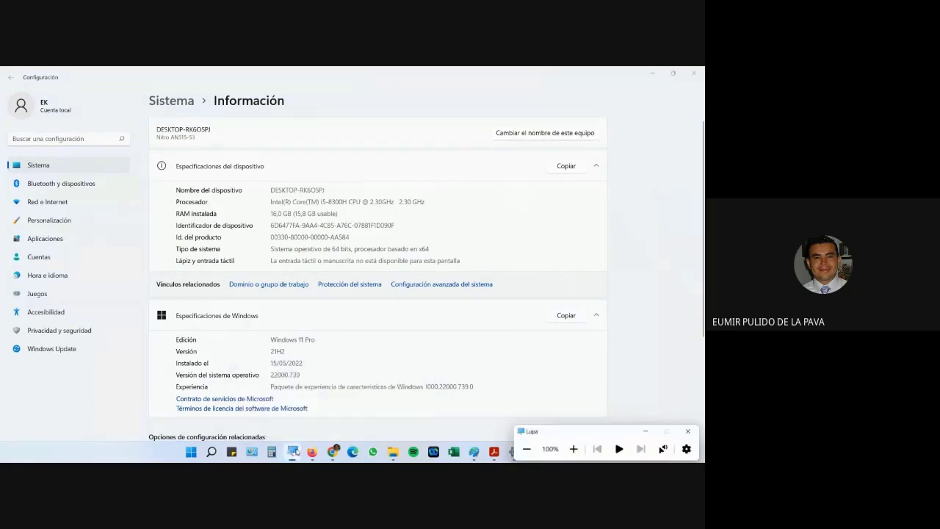
left_click(573, 449)
left_click(584, 446)
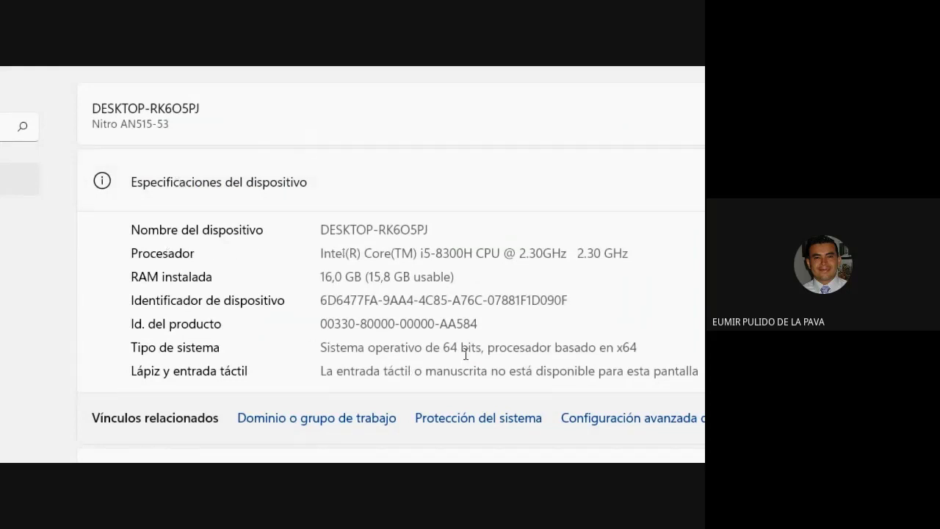
left_click_drag(416, 346, 525, 347)
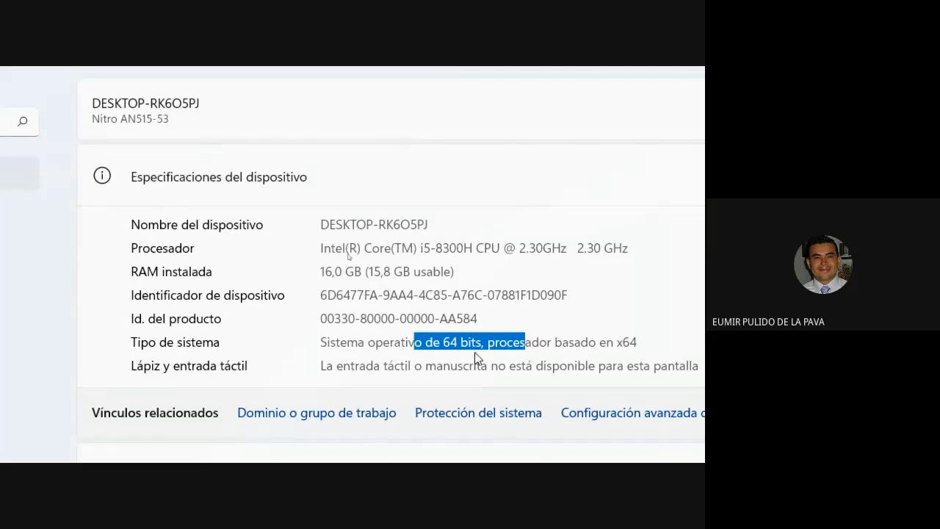
scroll(479, 440, "down", 5)
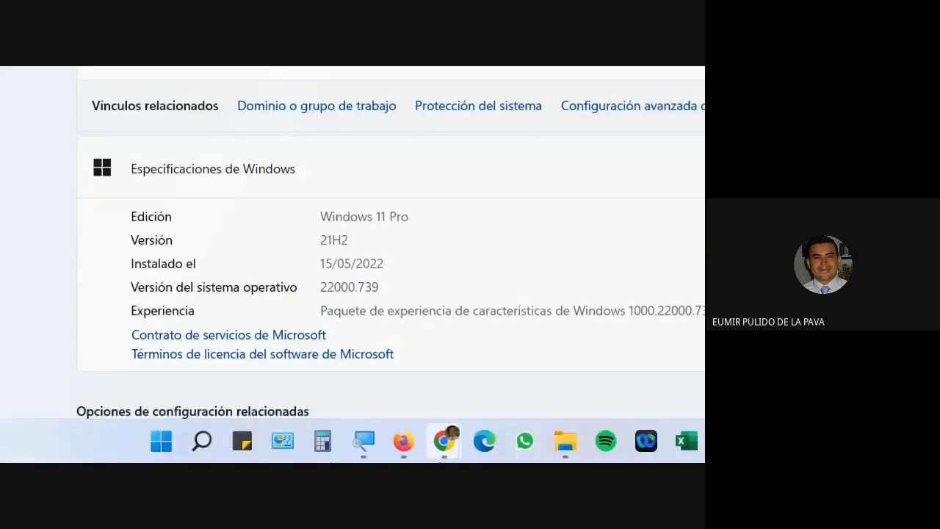
Step: Return to the Power Query file list in Chrome, compare the 64-bit and 32-bit installers, and mark the 32-bit one for download
mouse_move(447, 447)
left_click(345, 345)
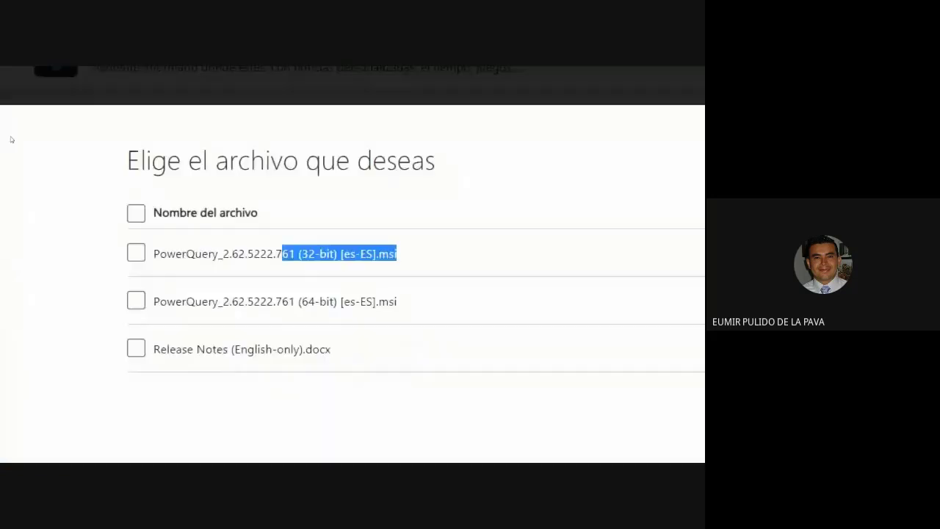
left_click_drag(303, 328, 401, 328)
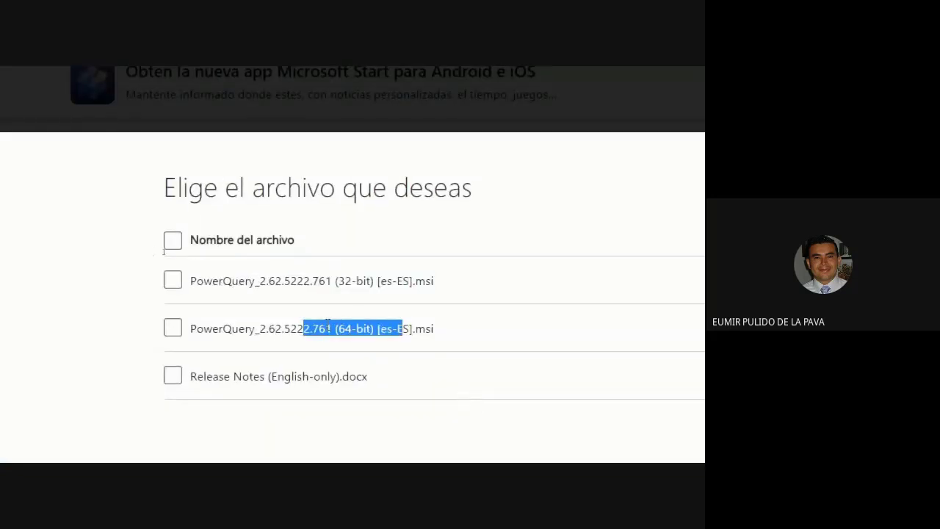
left_click(361, 327)
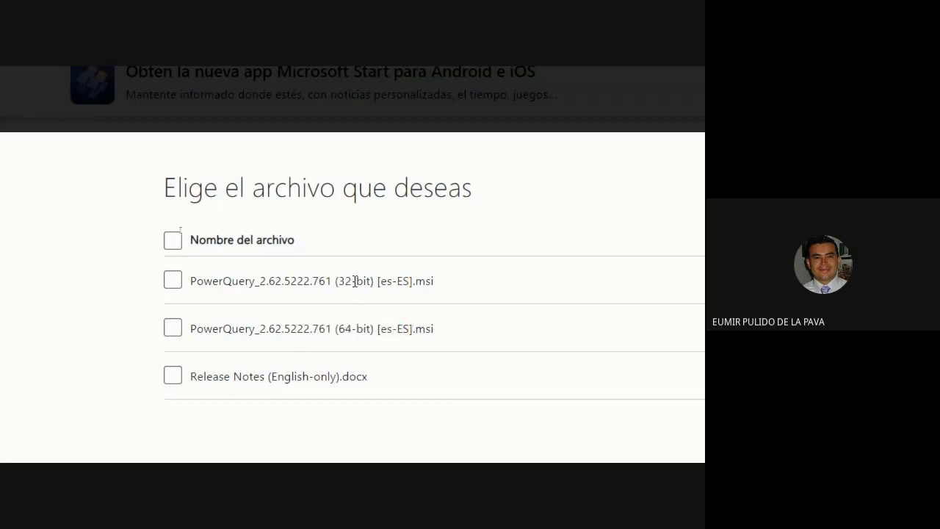
left_click_drag(321, 279, 379, 280)
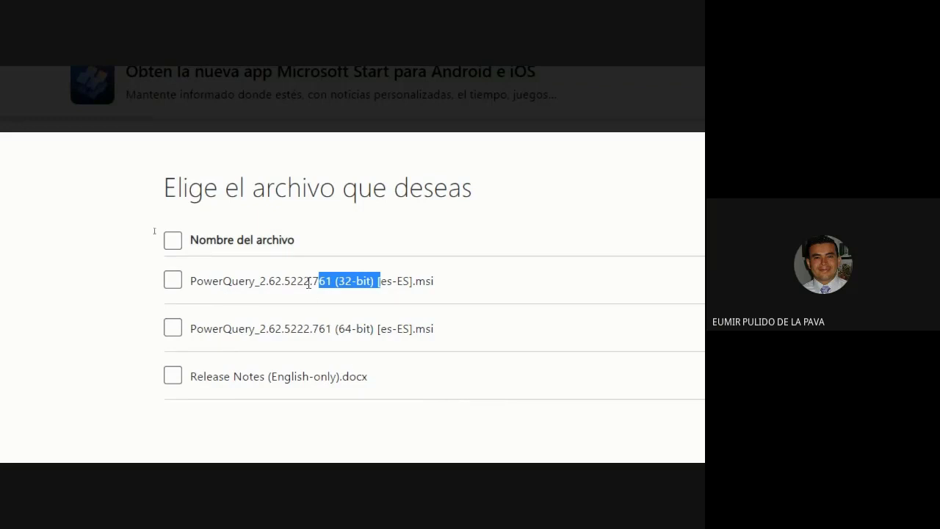
left_click(341, 282)
left_click_drag(333, 281, 387, 281)
left_click(175, 283)
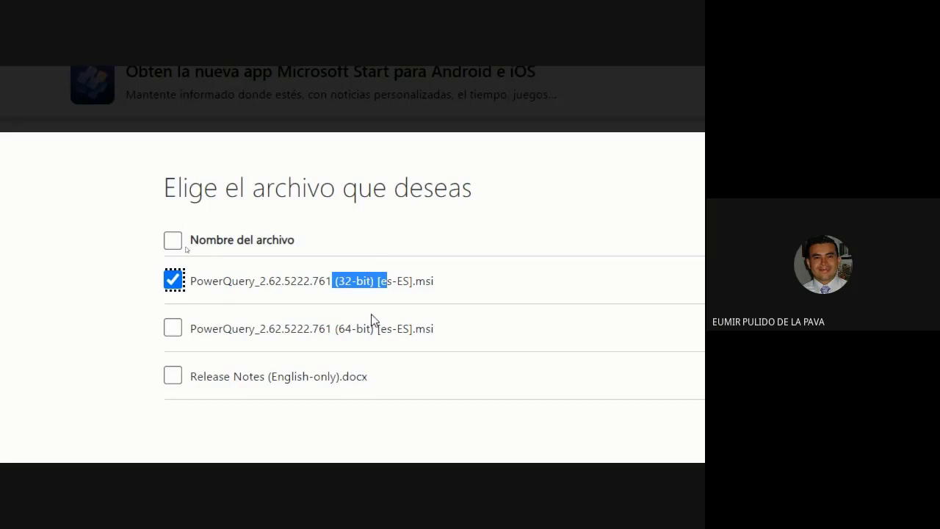
Step: Close the download file selection without downloading and return the screen magnification to 100%
scroll(695, 295, "right", 10)
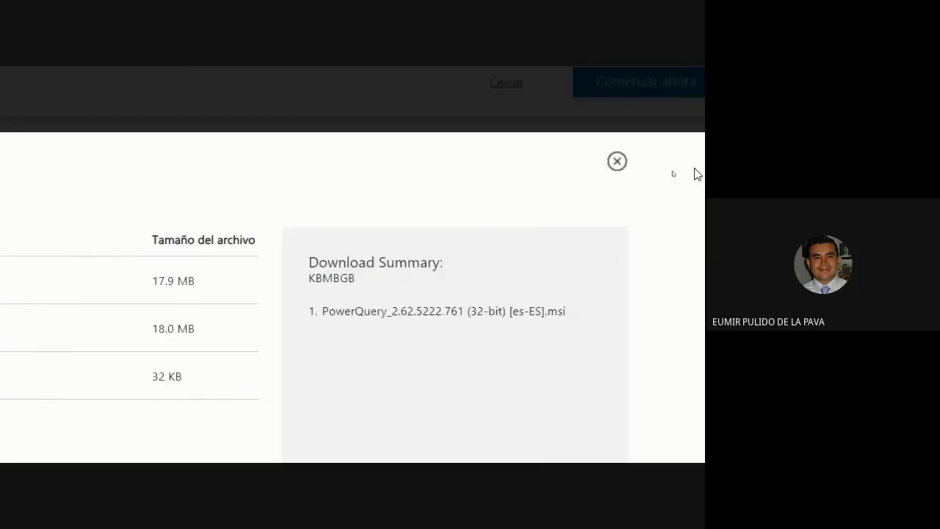
left_click(581, 161)
scroll(42, 409, "left", 6)
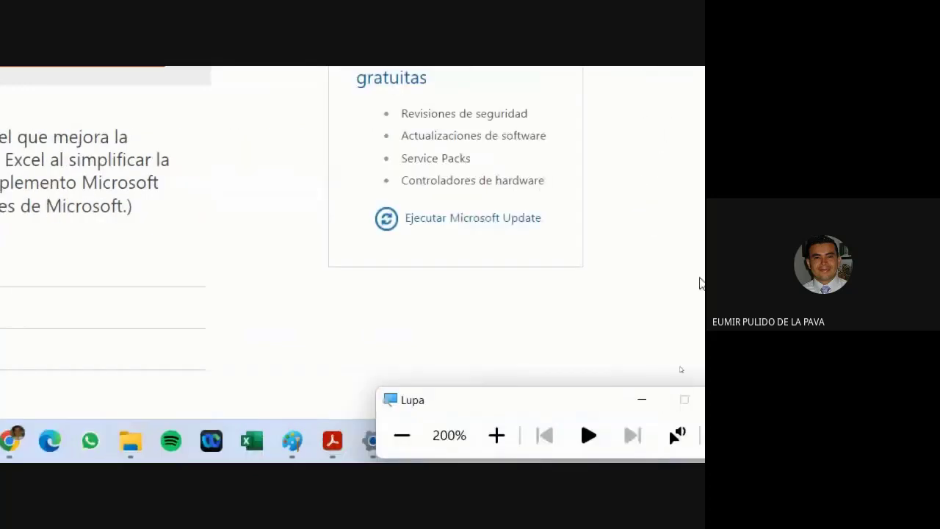
left_click(388, 434)
left_click(646, 433)
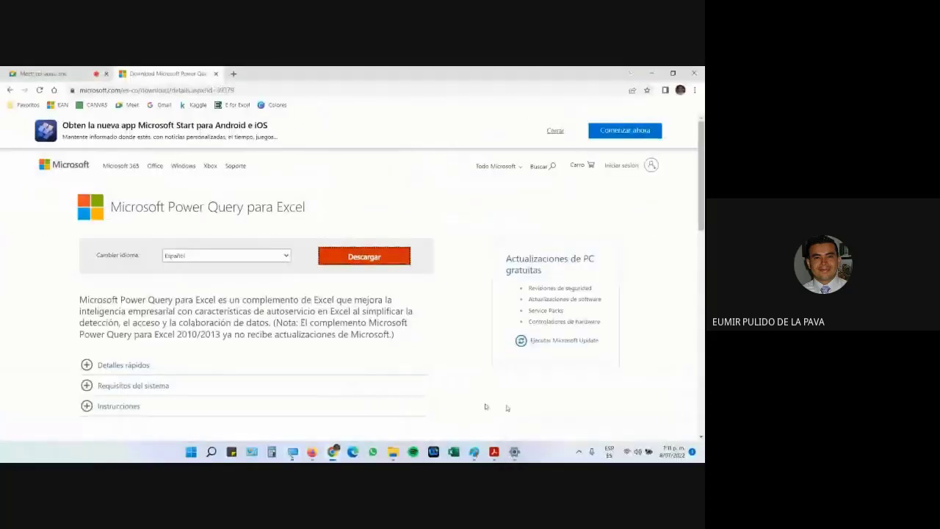
Step: Go back to the Google Meet call and check its chat messages
mouse_move(336, 453)
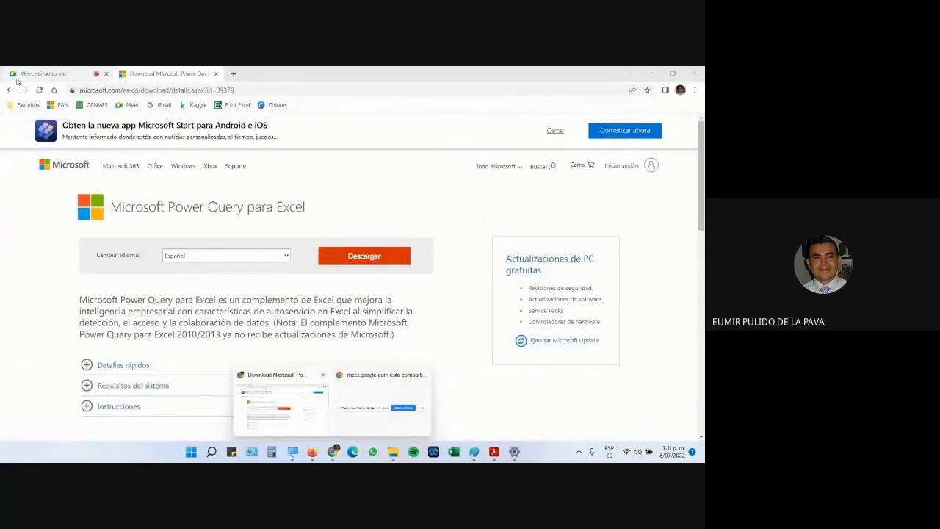
left_click(41, 73)
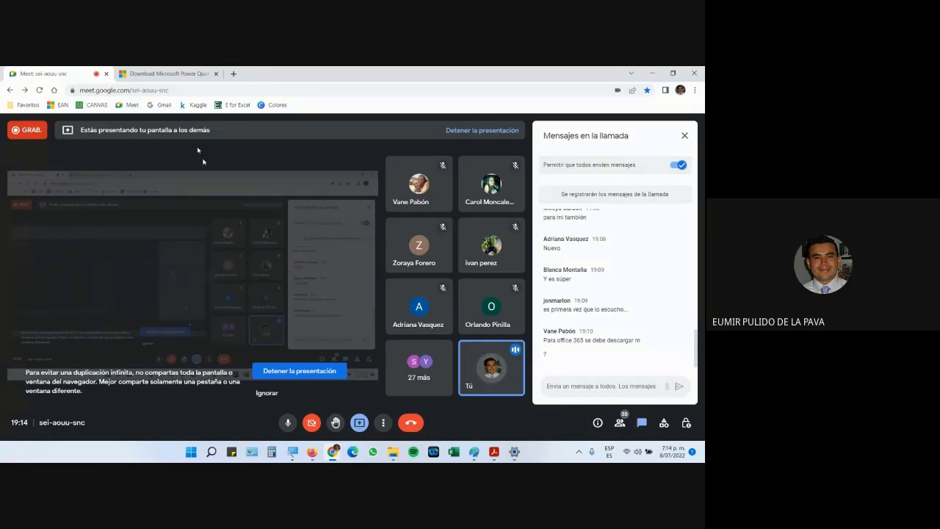
Step: Return to the POWERQUERY 2013 search results and magnify the Microsoft Power Query para Excel result
left_click(174, 70)
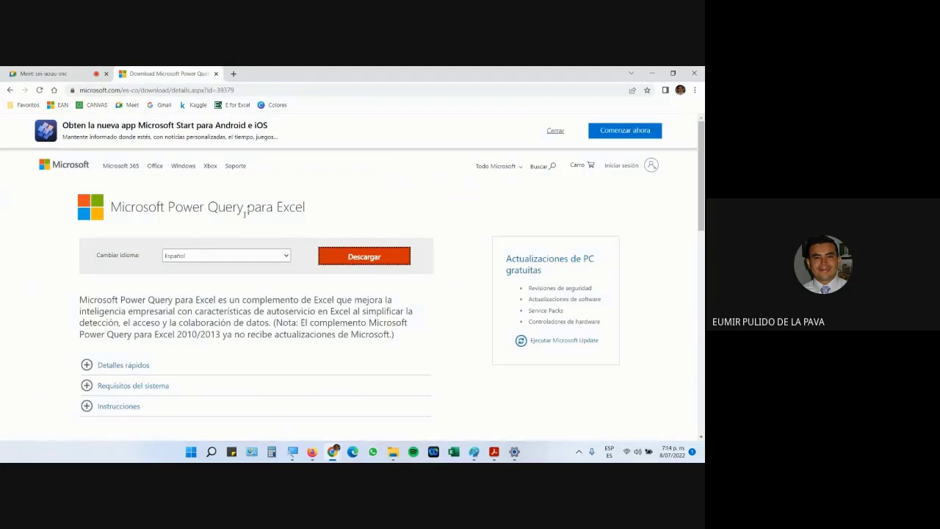
left_click(6, 89)
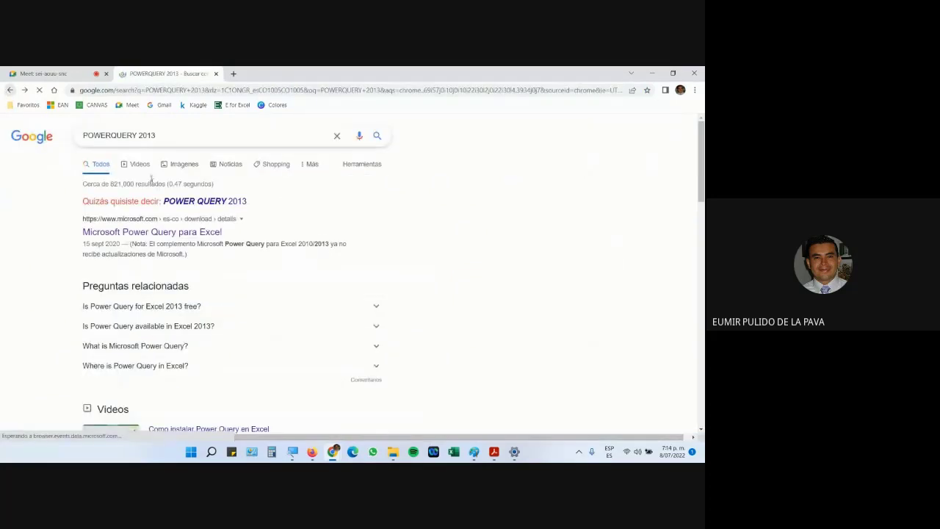
key("super+plus")
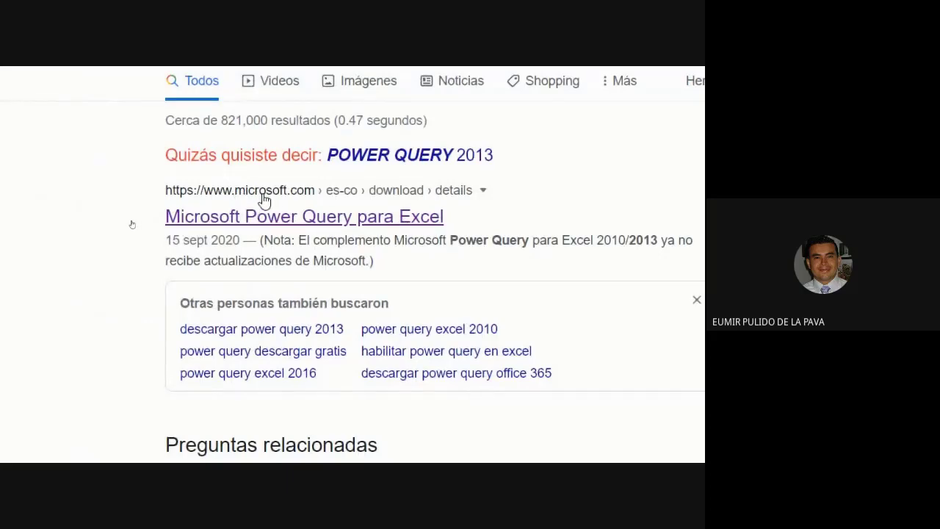
Step: Look through the POWERQUERY 2013 search results, from the Microsoft download entry to the How To Excel guide and back up to the related questions
scroll(263, 200, "down", 10)
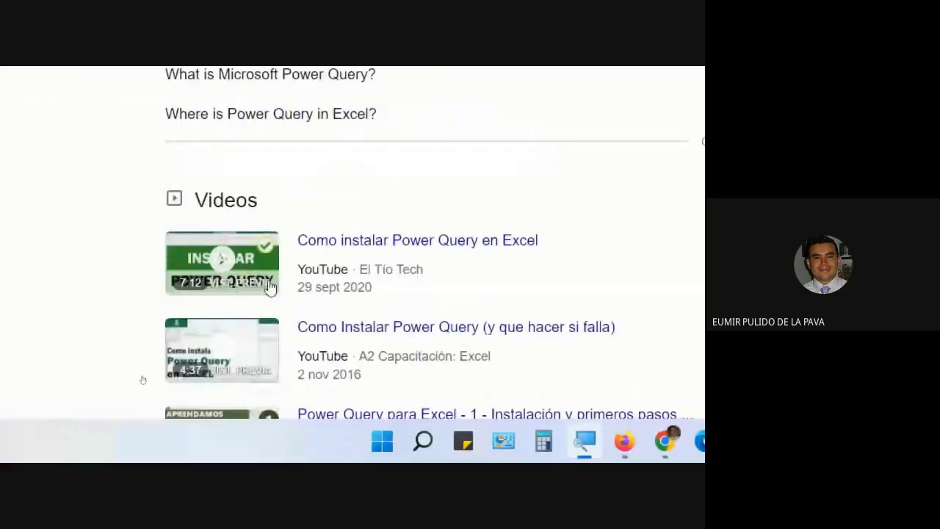
scroll(357, 301, "down", 1)
scroll(294, 325, "down", 3)
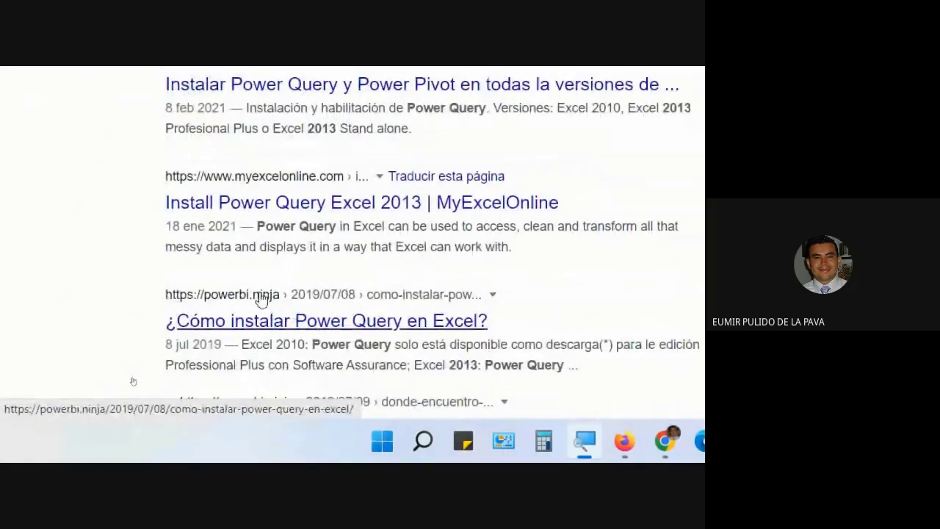
scroll(413, 325, "down", 5)
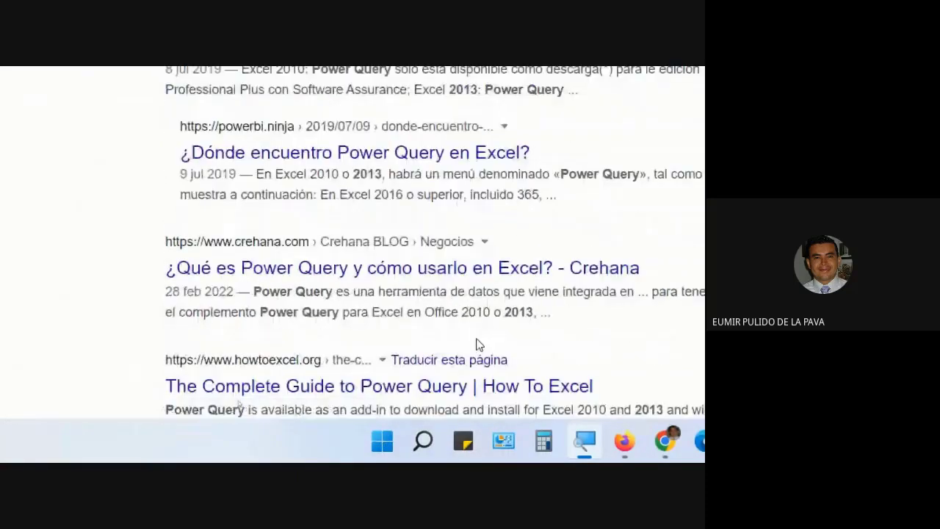
scroll(477, 345, "up", 10)
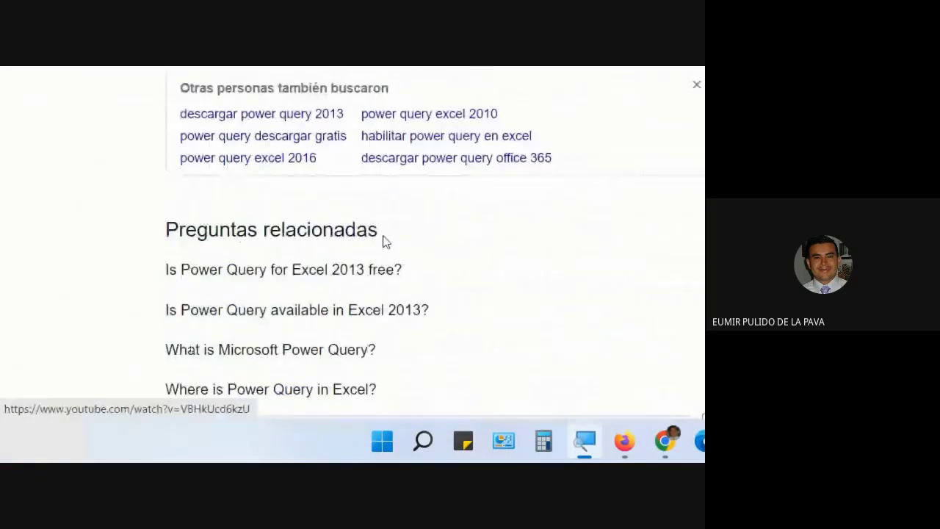
scroll(256, 289, "up", 1)
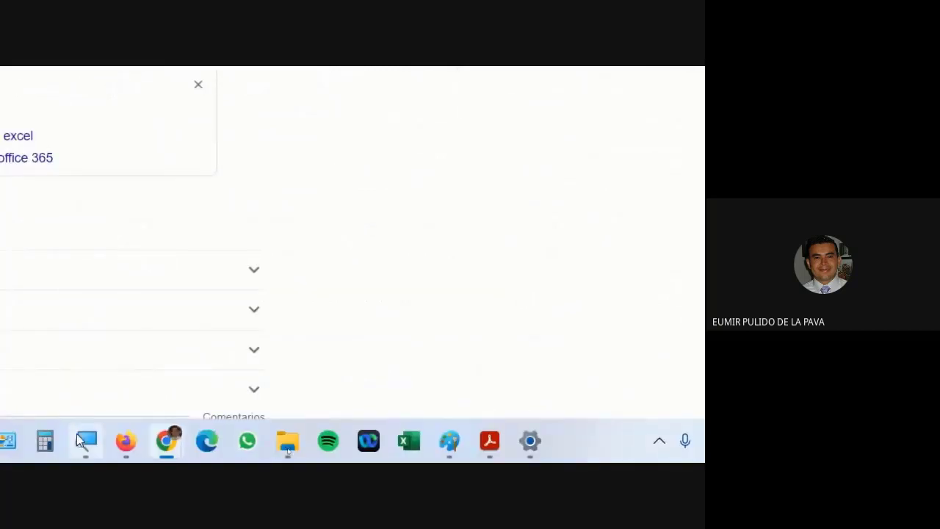
Step: Return the screen magnification to 100%, minimize the magnifier and go back to the Google Meet call
left_click(86, 440)
left_click(559, 435)
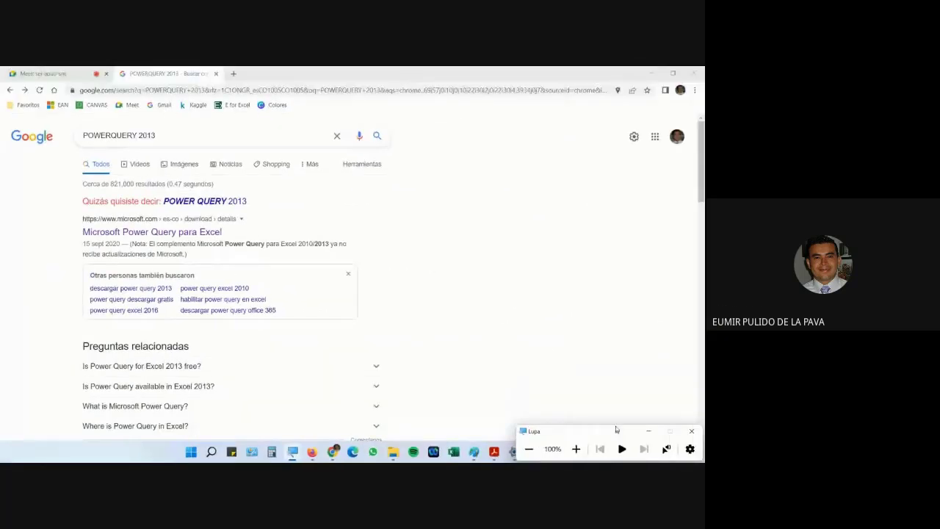
left_click(647, 431)
left_click(44, 73)
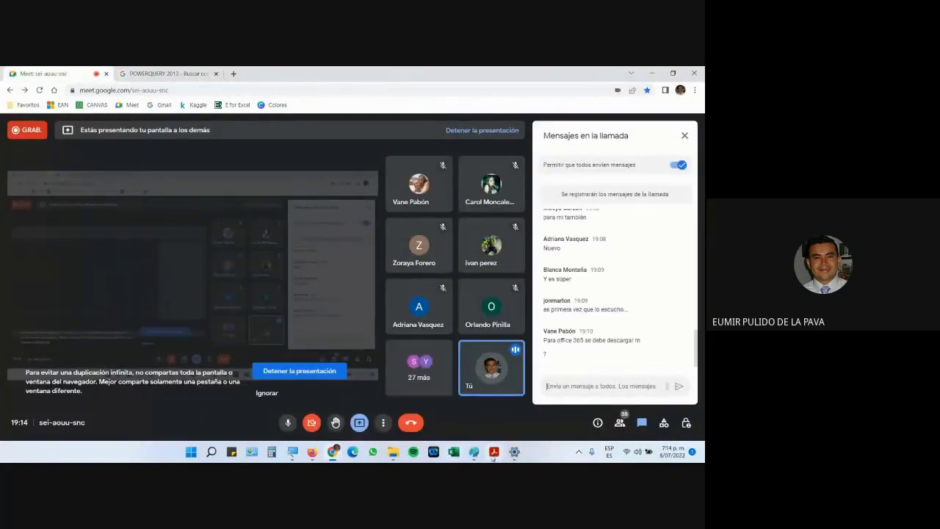
Step: Switch to the learning guide PDF in Acrobat Reader, highlight "transformación" in section 3 and read on to the web data exercises on page 2
left_click(494, 451)
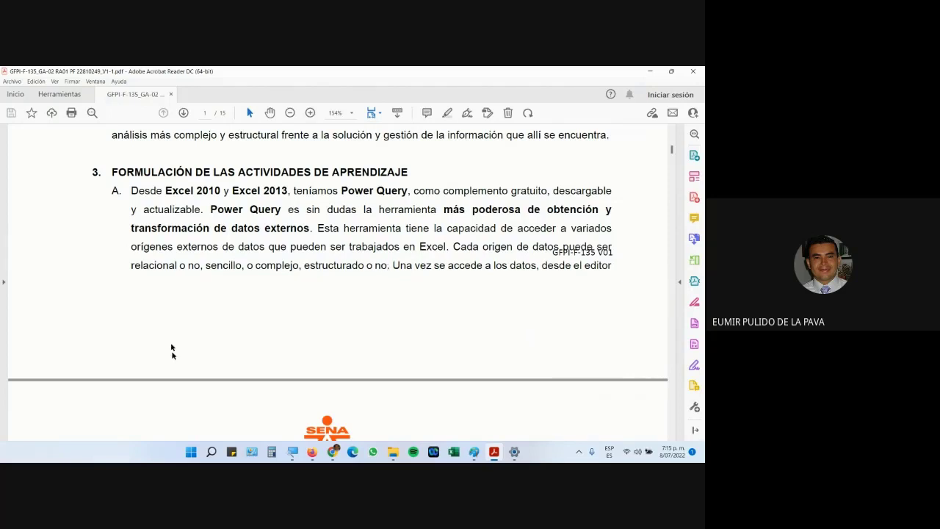
left_click_drag(130, 228, 209, 228)
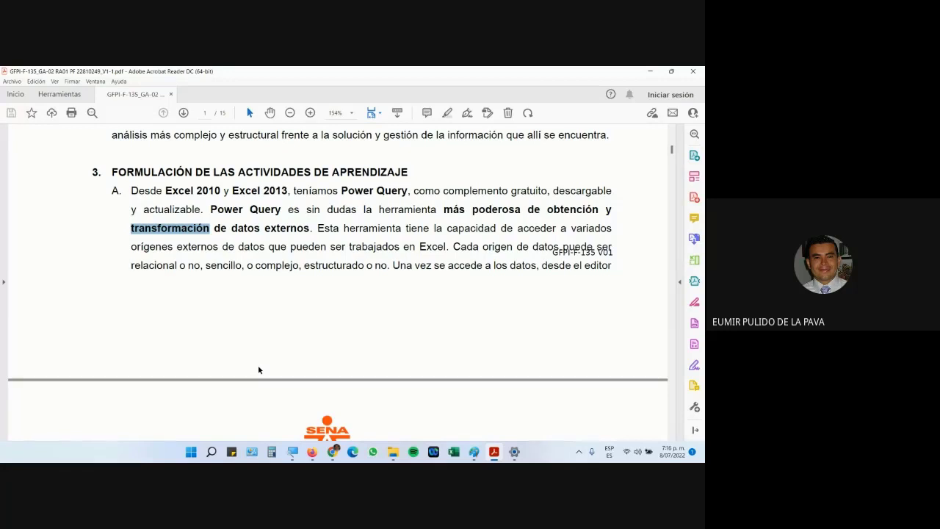
scroll(258, 338, "down", 3)
scroll(259, 302, "down", 3)
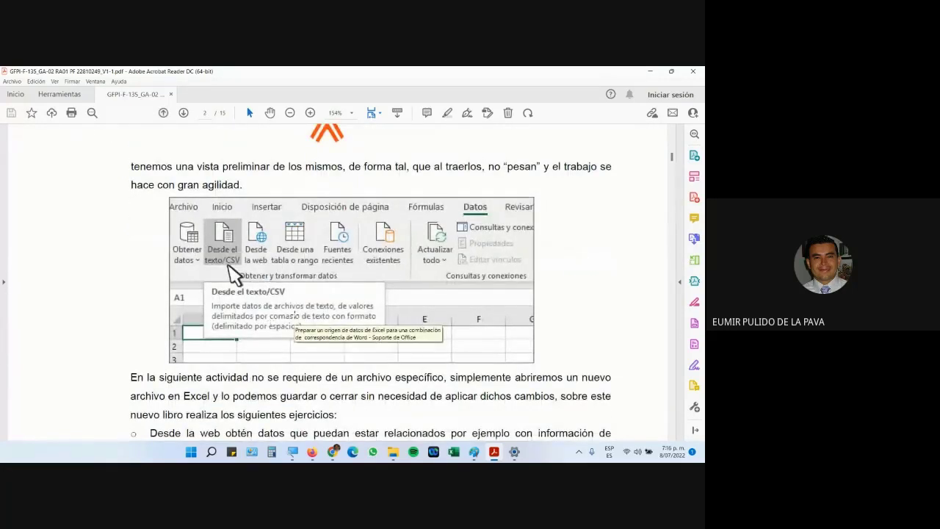
scroll(406, 250, "down", 2)
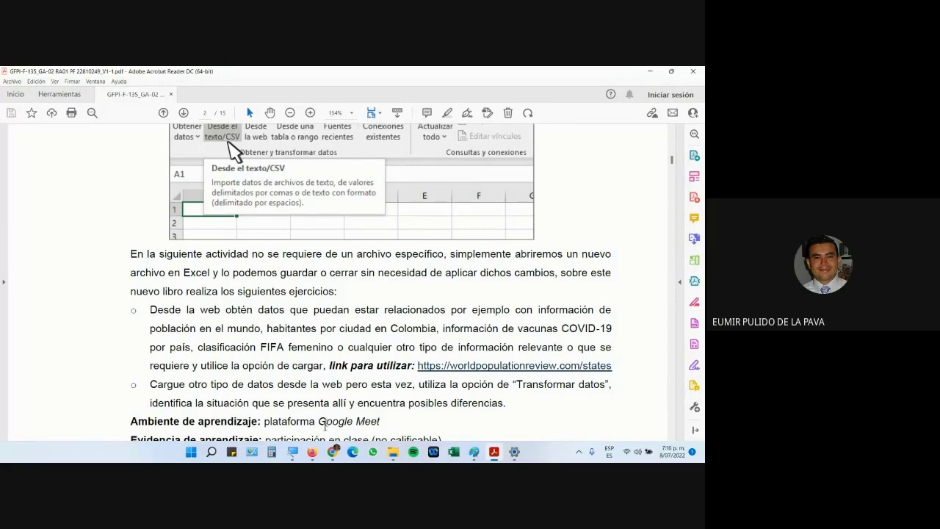
Step: Switch to the Google search page in Chrome, search for "poblacion de colombia" and look over the results
left_click(312, 453)
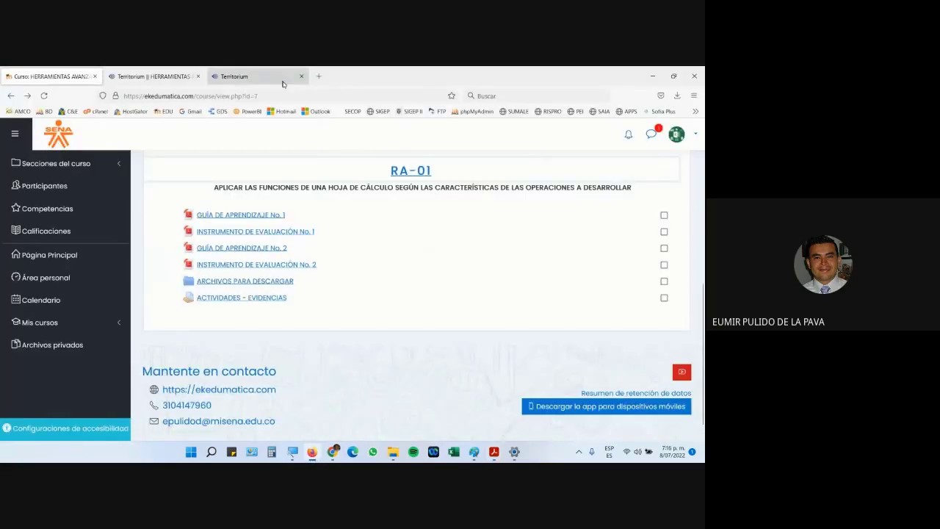
mouse_move(334, 453)
left_click(327, 400)
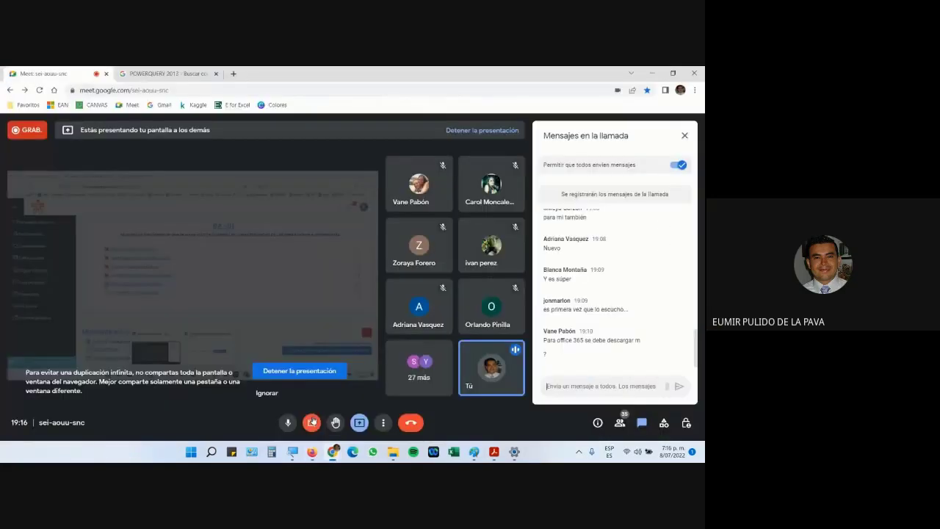
left_click(151, 73)
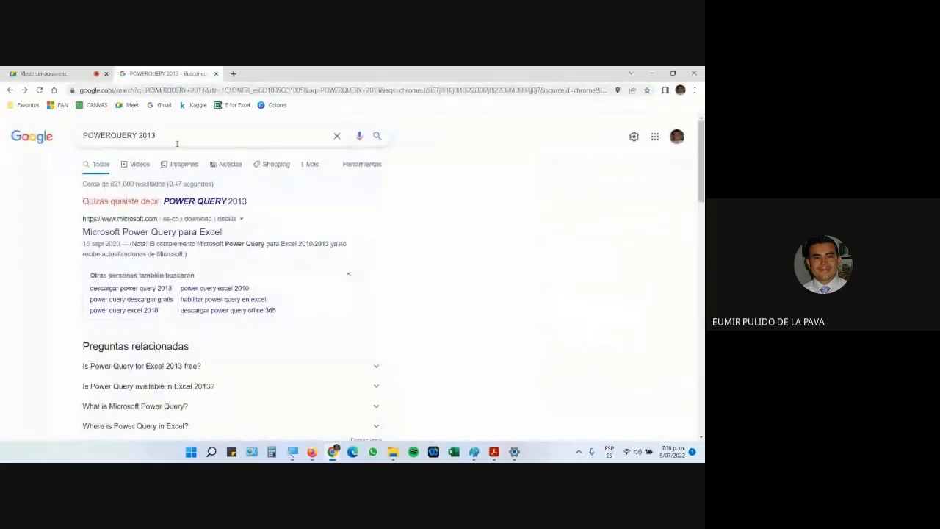
left_click_drag(151, 135, 38, 150)
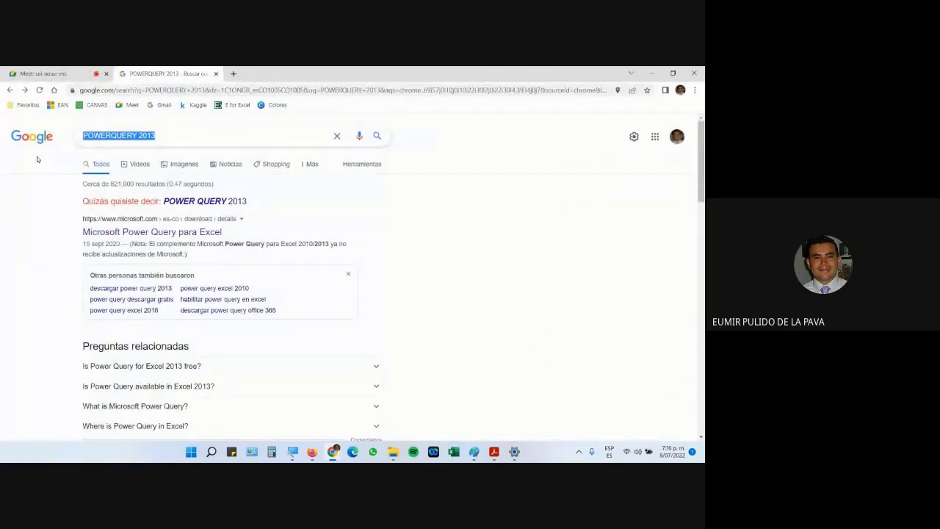
type("POBLACION")
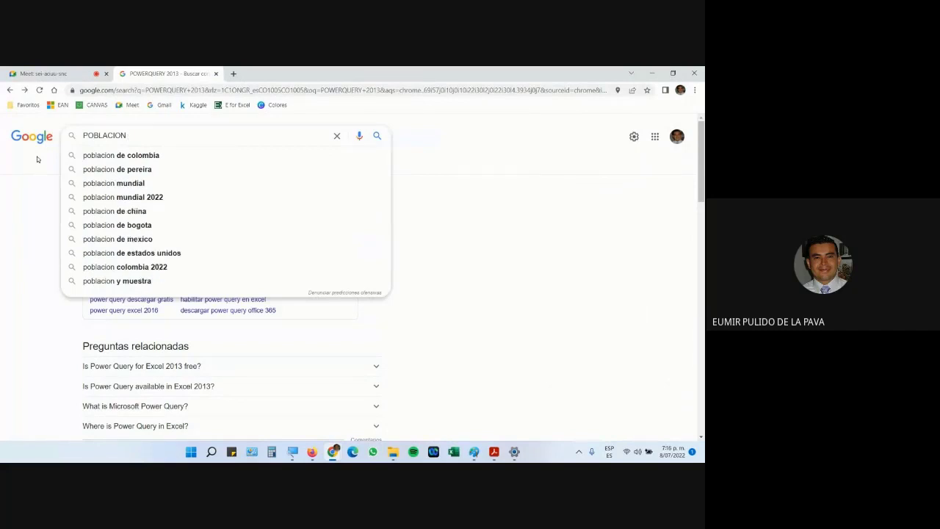
key("Down")
key("Return")
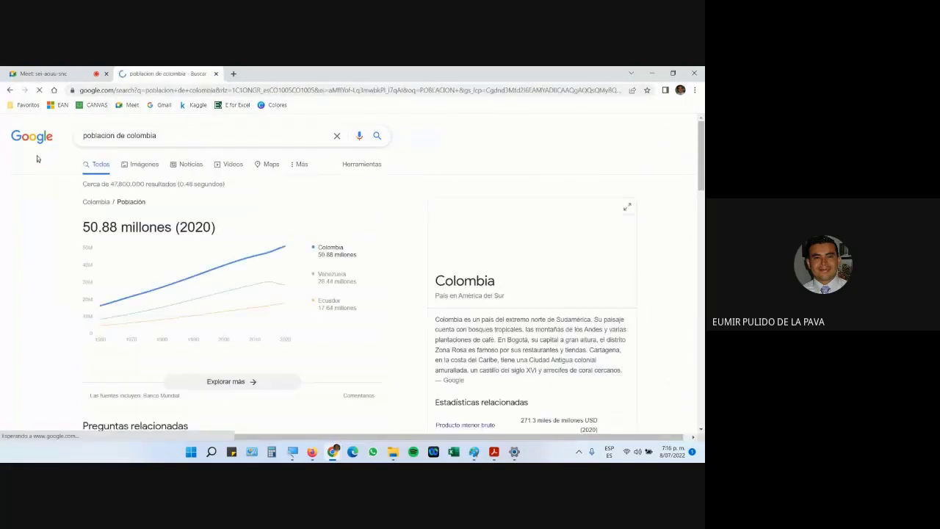
scroll(253, 349, "down", 4)
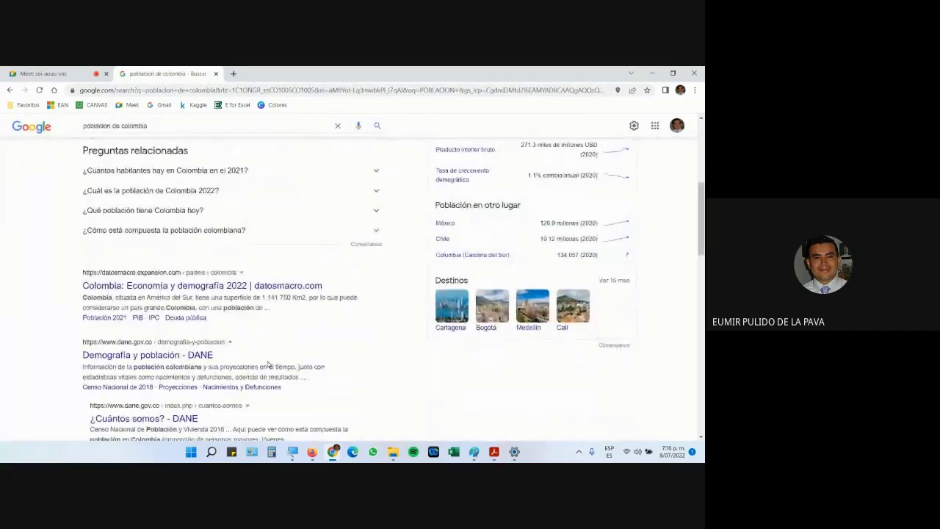
scroll(268, 365, "up", 4)
Step: Replace "de colombia" in the Google query and search for "poblacion POR CIUDAD"
left_click_drag(116, 136, 198, 138)
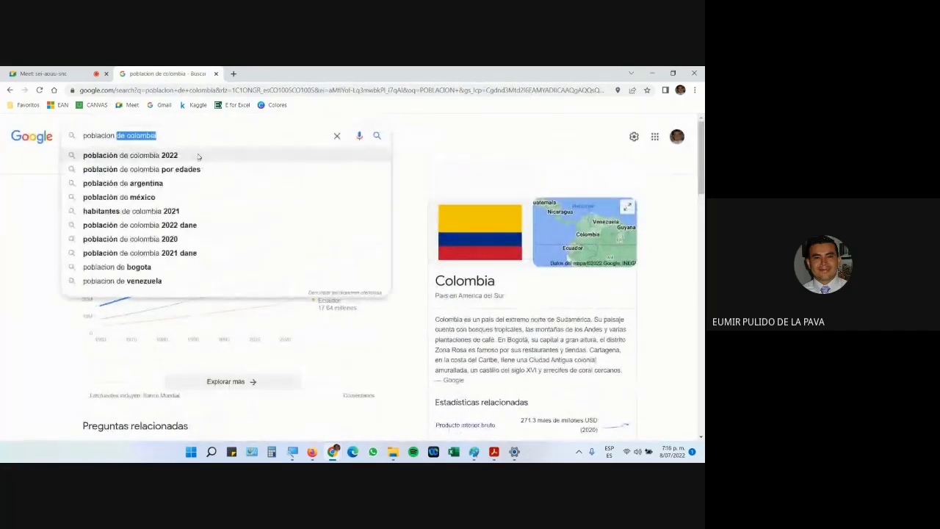
type("POR CIUDAD")
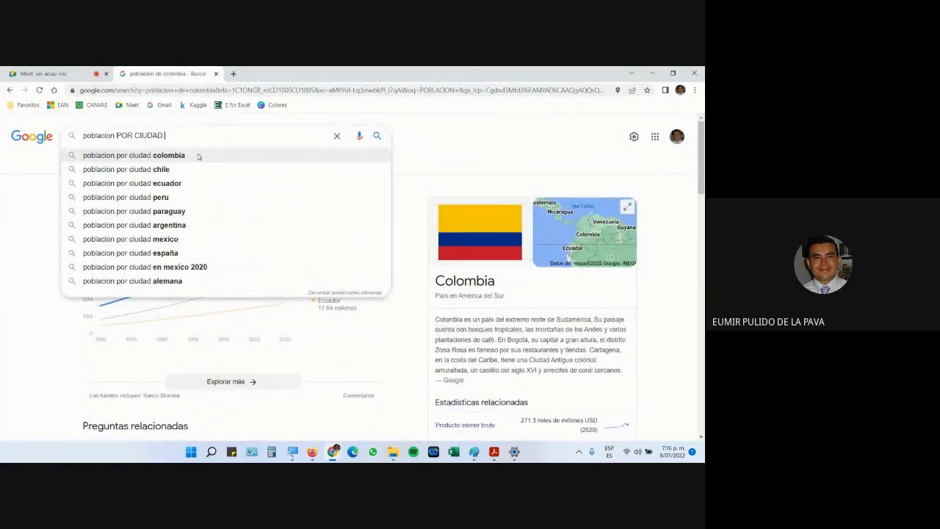
key("Return")
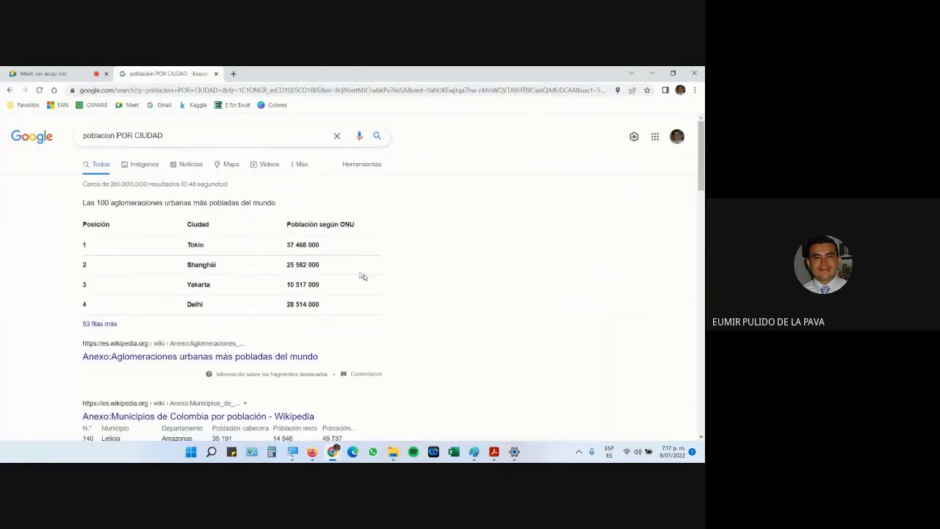
Step: Open the Wikipedia page Anexo:Aglomeraciones urbanas más pobladas del mundo and look through its table of the 100 largest agglomerations
left_click(210, 360)
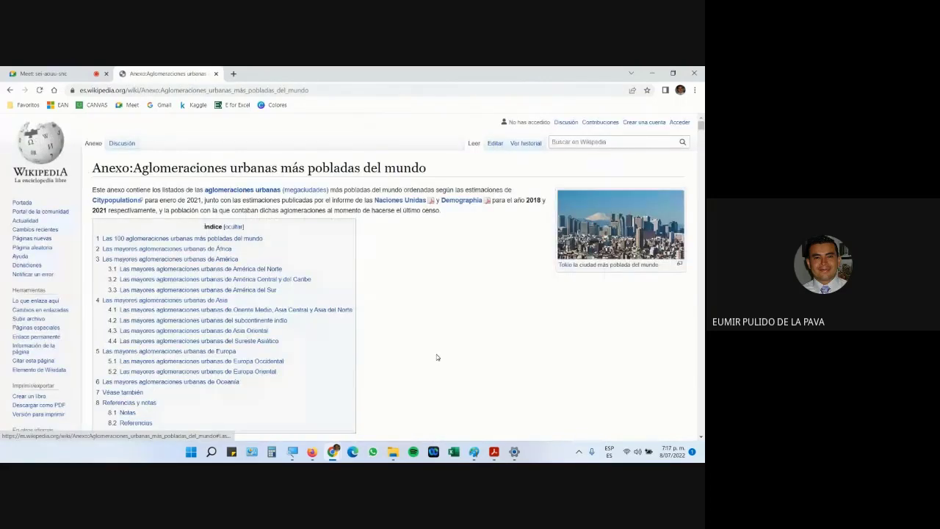
scroll(436, 357, "down", 5)
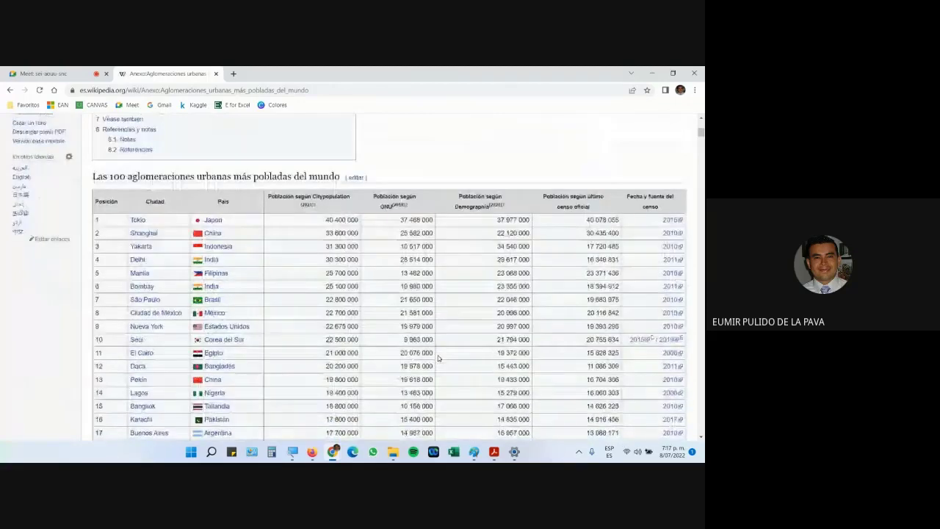
scroll(439, 357, "down", 15)
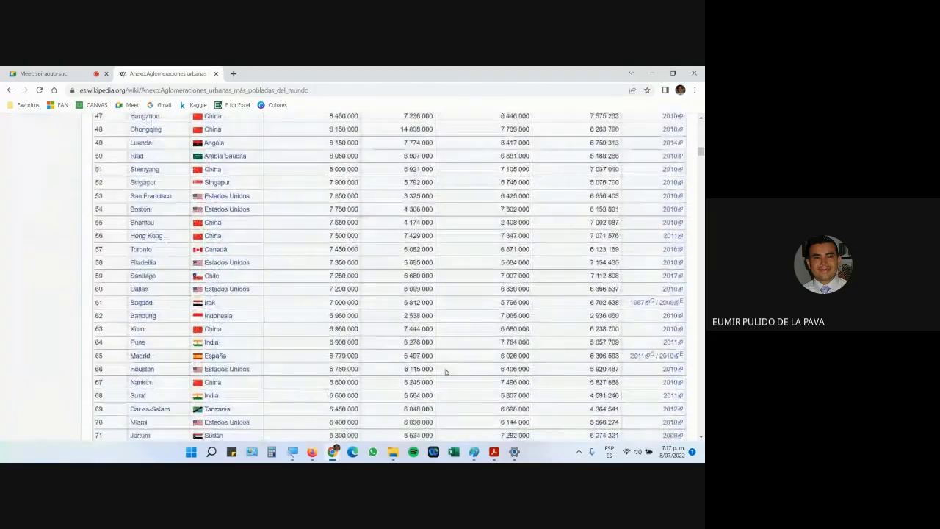
Step: Return to the search results and open the Wikipedia page Anexo:Municipios de Colombia por población at its municipalities table
left_click(9, 89)
scroll(275, 354, "down", 2)
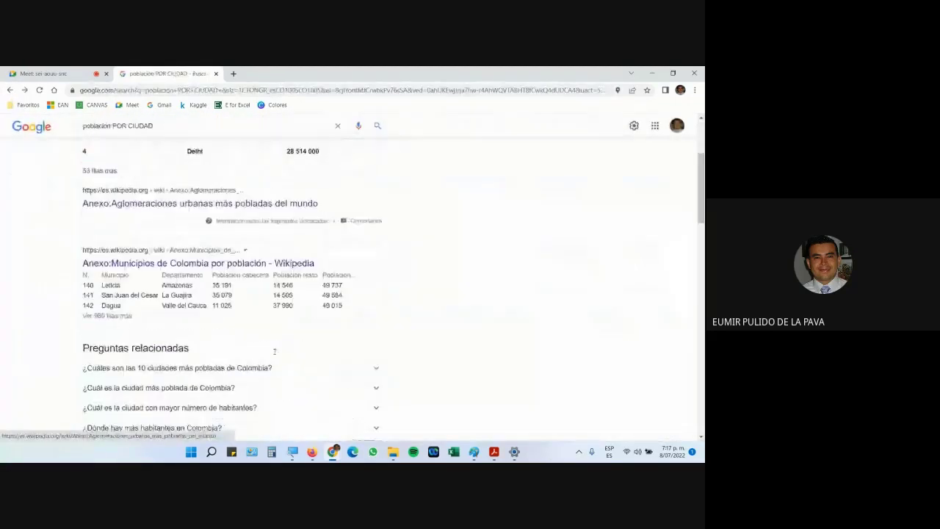
left_click(232, 234)
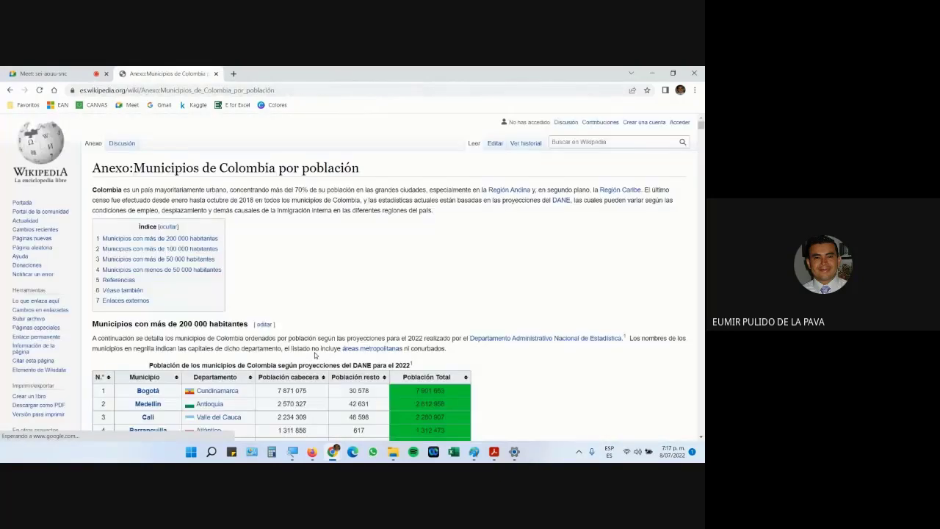
scroll(315, 355, "down", 3)
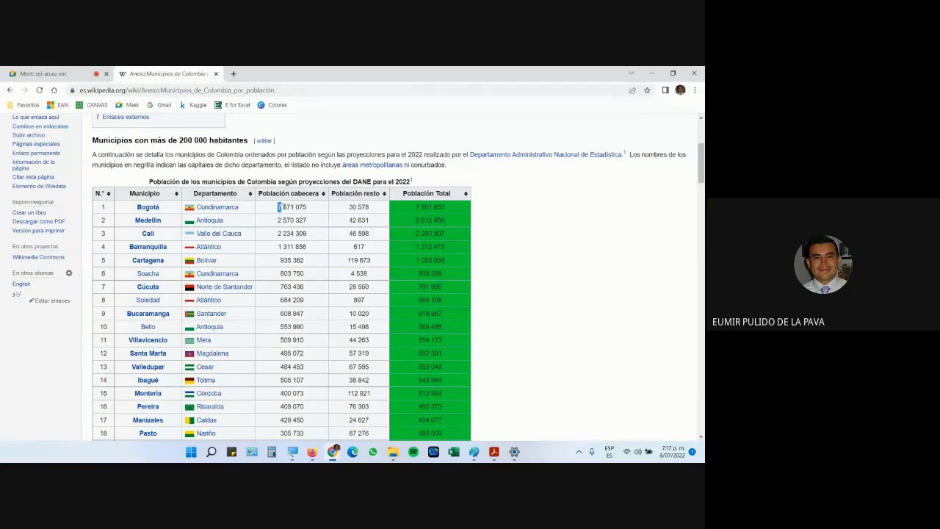
Step: Highlight the Población cabecera figures for Bogotá, Medellín and Pereira in the municipalities table
left_click_drag(279, 206, 320, 211)
left_click_drag(285, 220, 304, 221)
scroll(283, 316, "down", 3)
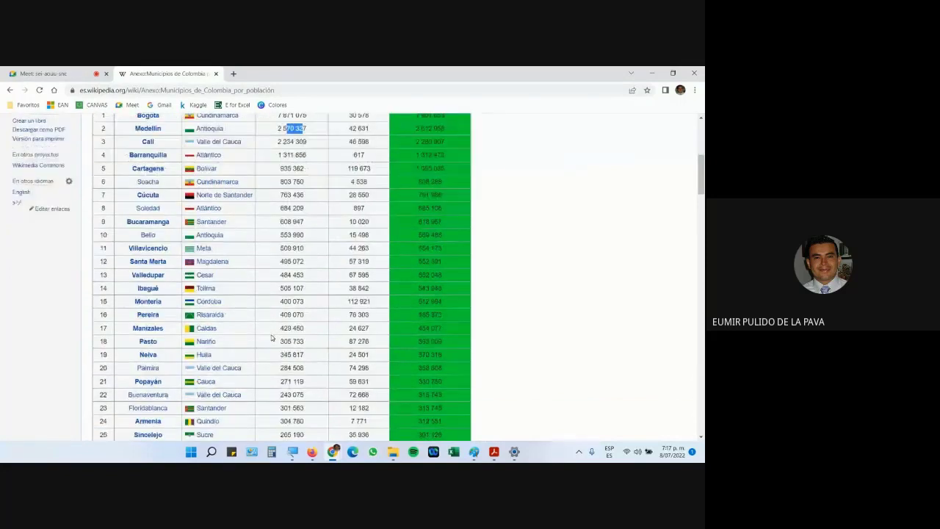
left_click_drag(280, 316, 311, 319)
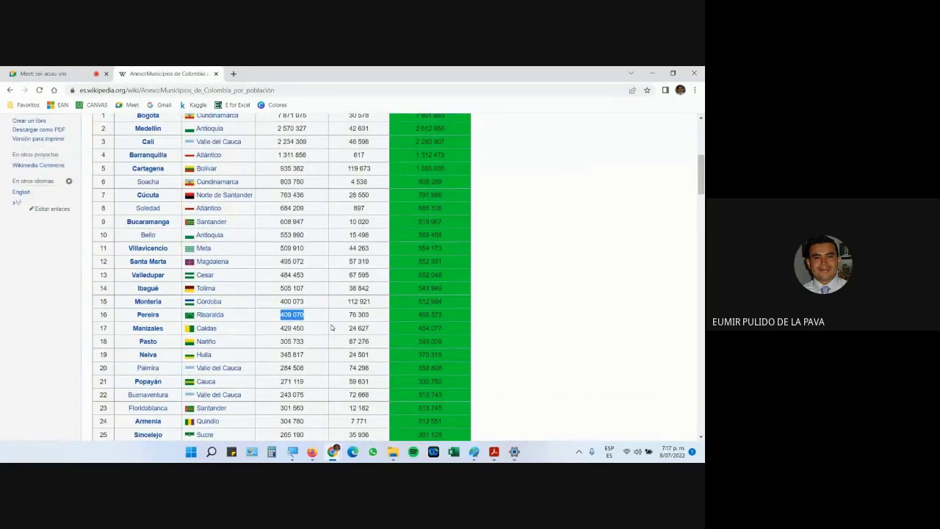
scroll(331, 327, "up", 3)
scroll(335, 334, "down", 2)
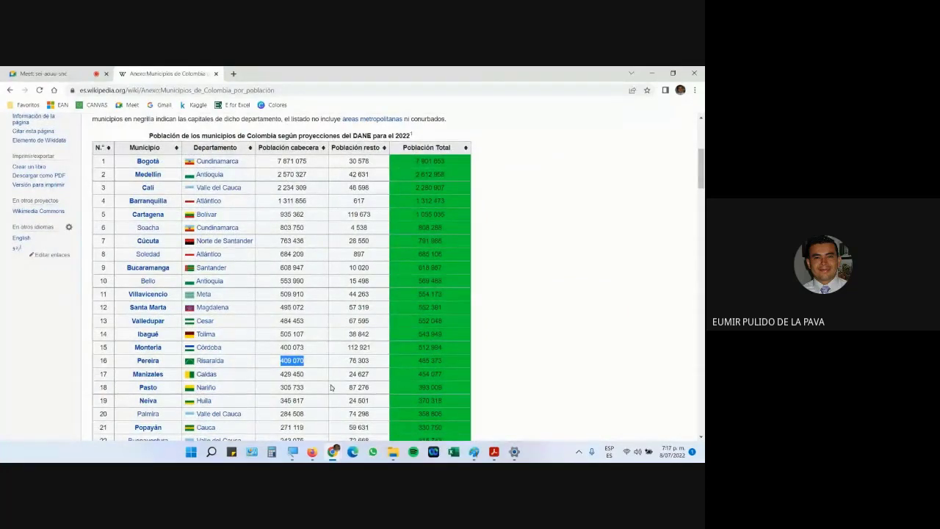
Step: Check the chat messages in the Google Meet call and return to the Wikipedia page on Colombian municipalities
left_click(321, 454)
mouse_move(333, 451)
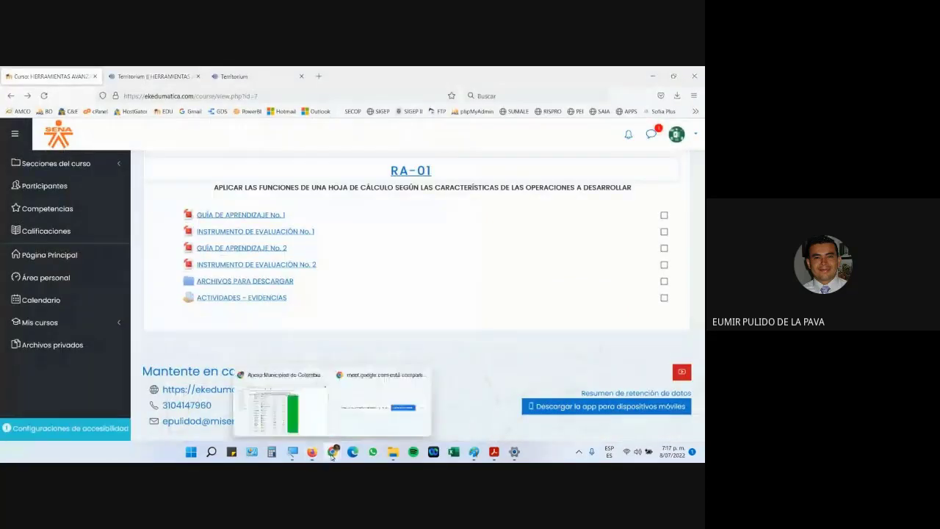
left_click(400, 404)
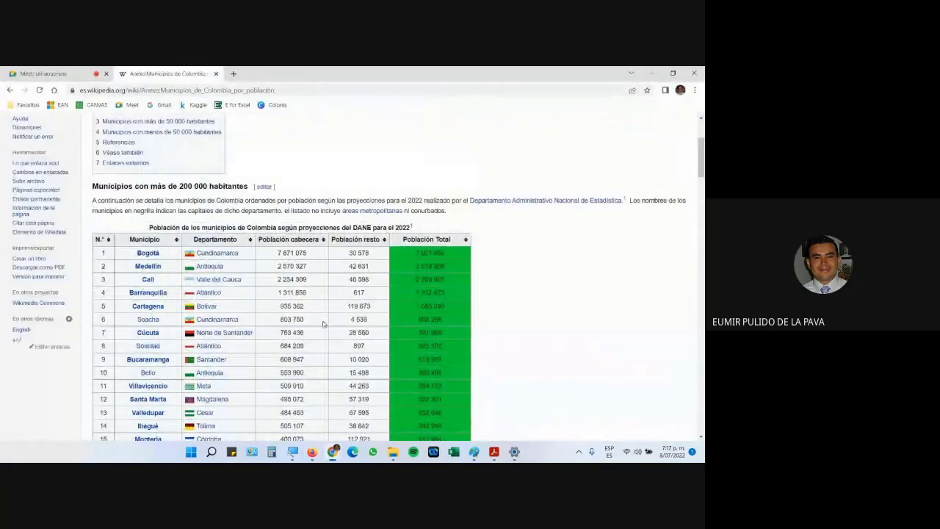
scroll(315, 367, "down", 1)
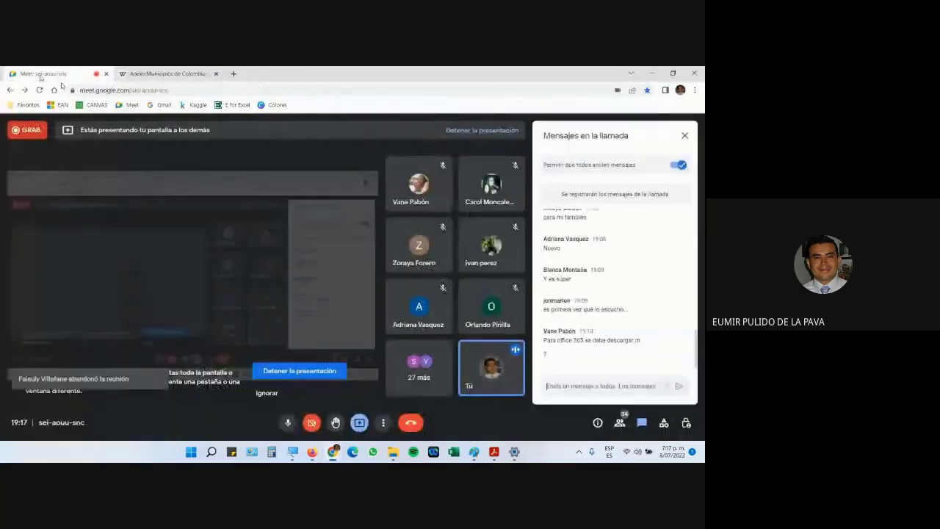
left_click(13, 76)
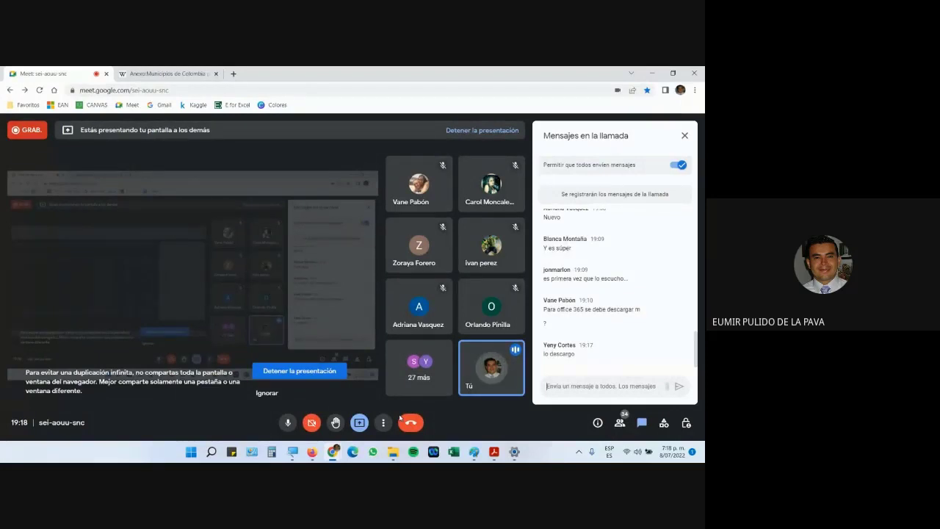
left_click(158, 71)
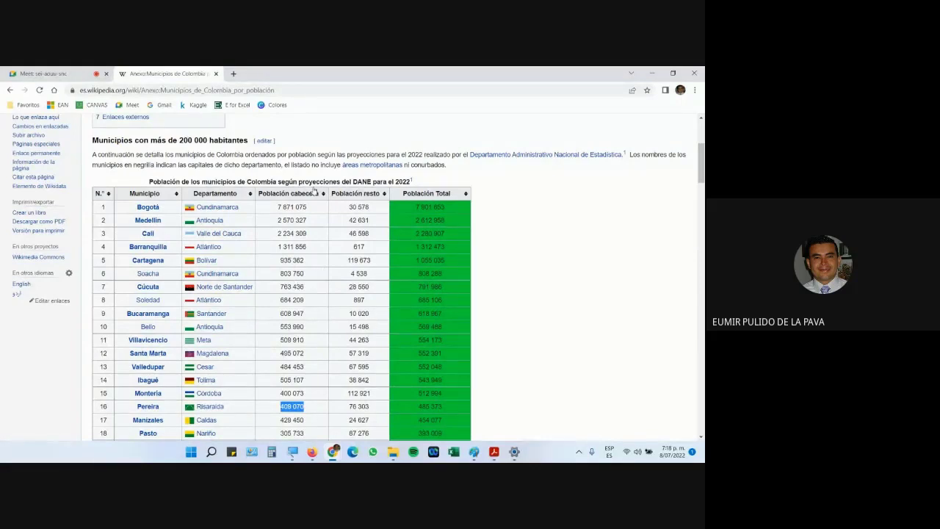
Step: Review the Google Meet chat for participants' answers and highlight the replies about copying the table
left_click(44, 73)
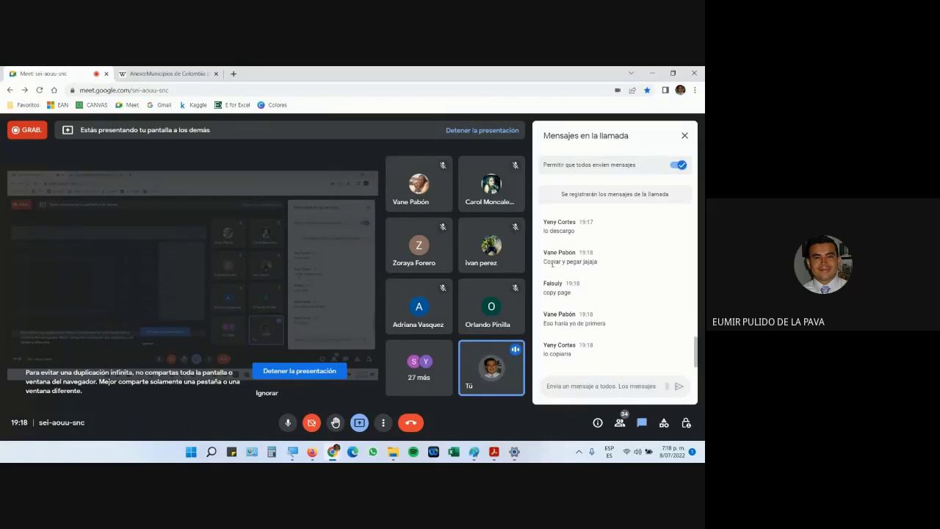
left_click_drag(550, 261, 602, 262)
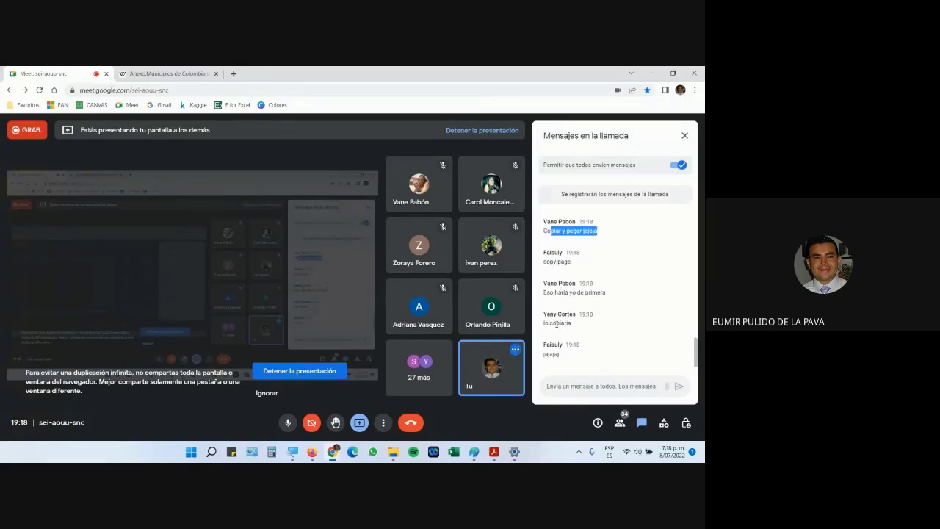
double_click(557, 323)
scroll(604, 323, "up", 3)
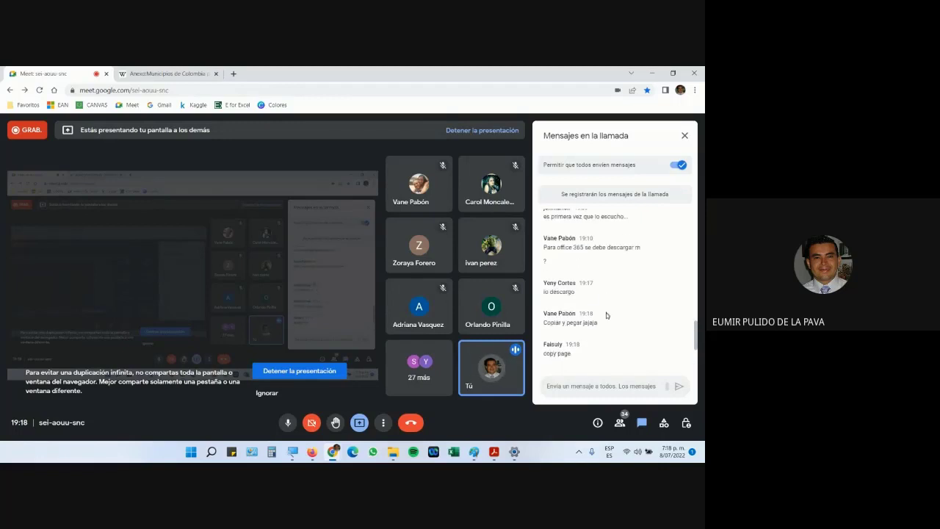
scroll(606, 316, "down", 3)
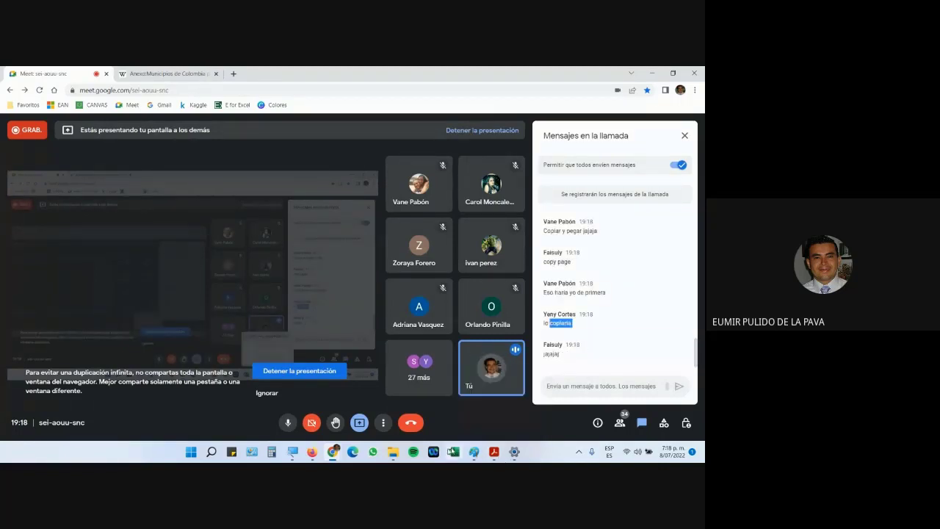
Step: Return to the Wikipedia page and select the whole table of municipalities with more than 200 000 inhabitants for copying
left_click(312, 451)
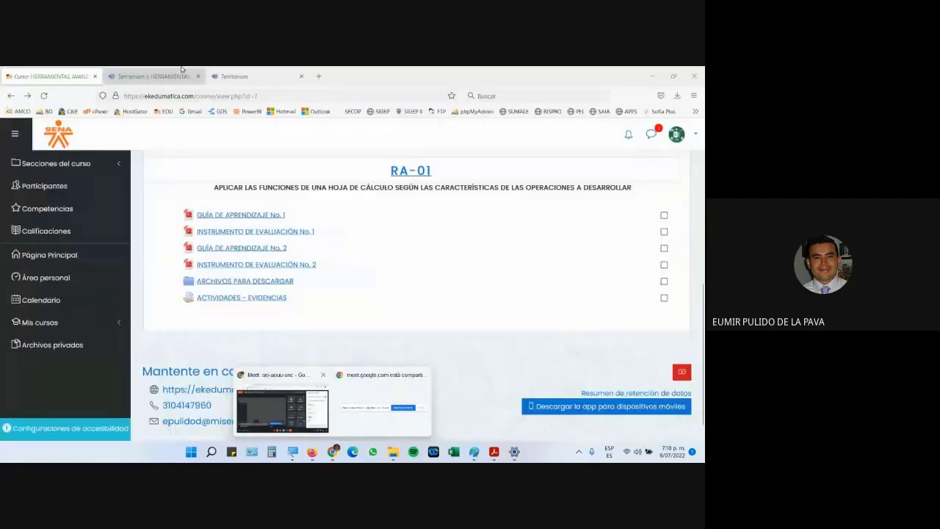
left_click(316, 422)
left_click(156, 71)
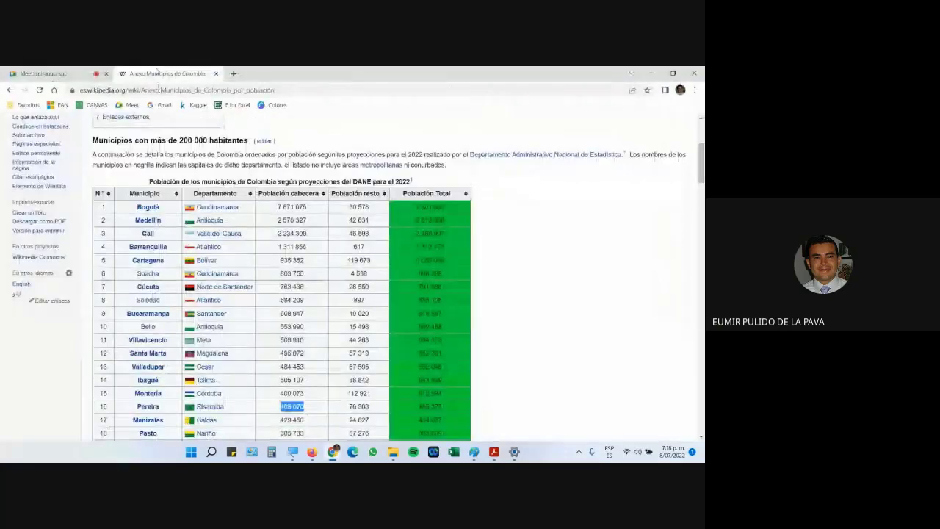
left_click_drag(99, 183, 492, 369)
scroll(507, 345, "down", 5)
scroll(479, 164, "up", 3)
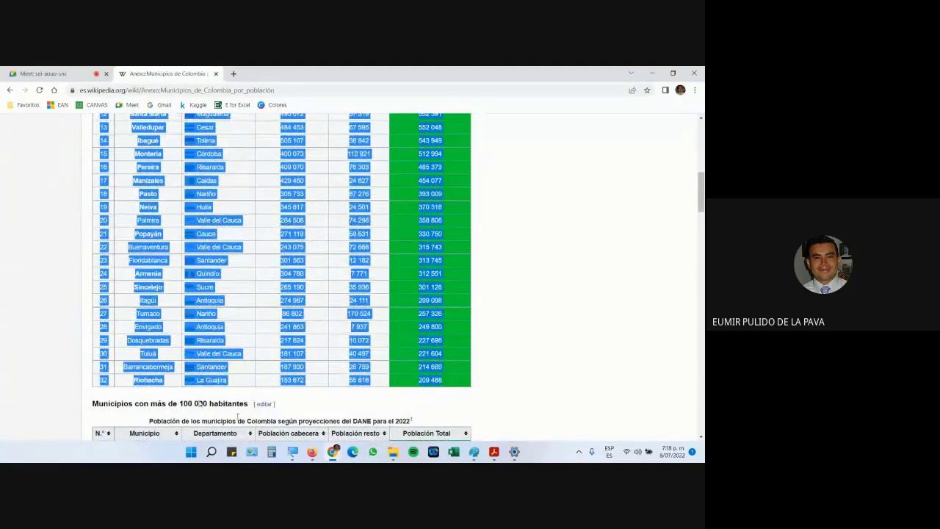
Step: Paste the municipalities table at A1 of a new blank Excel workbook and widen the columns to fit the headings and names
left_click(451, 454)
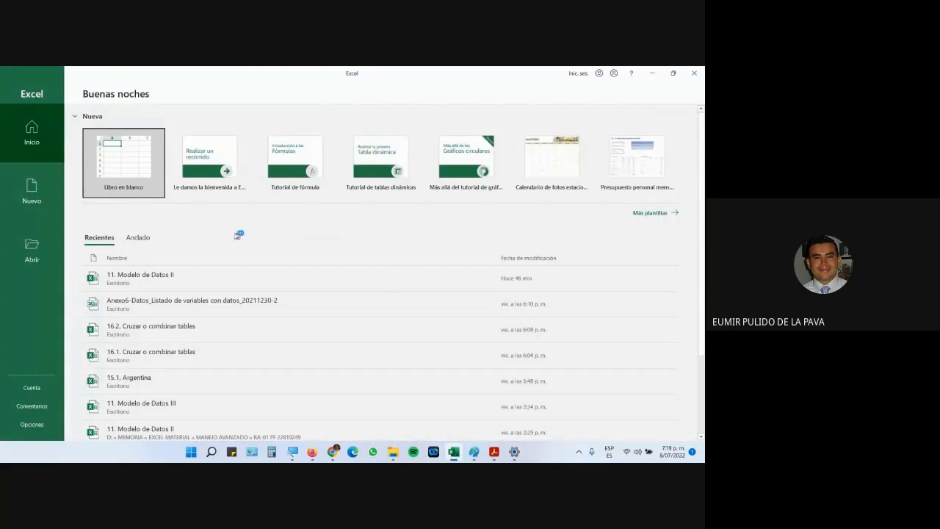
left_click(118, 156)
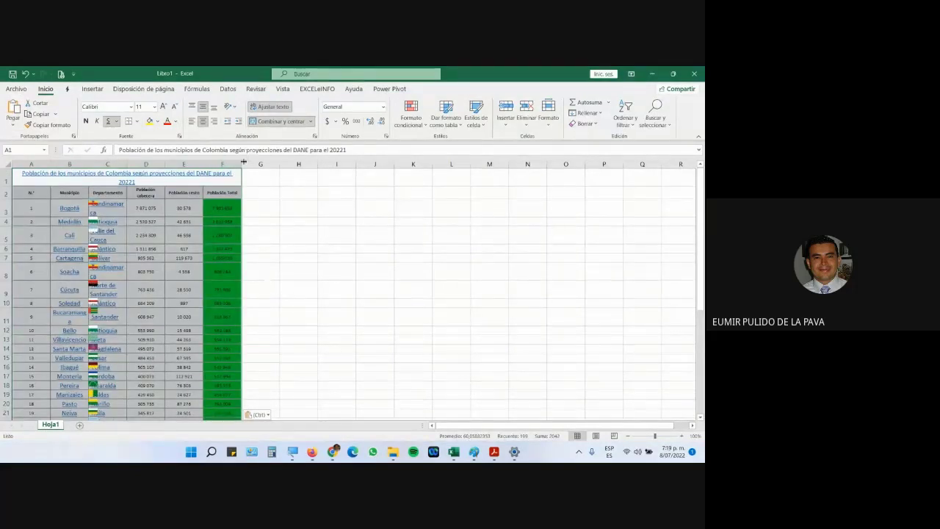
left_click_drag(241, 163, 310, 163)
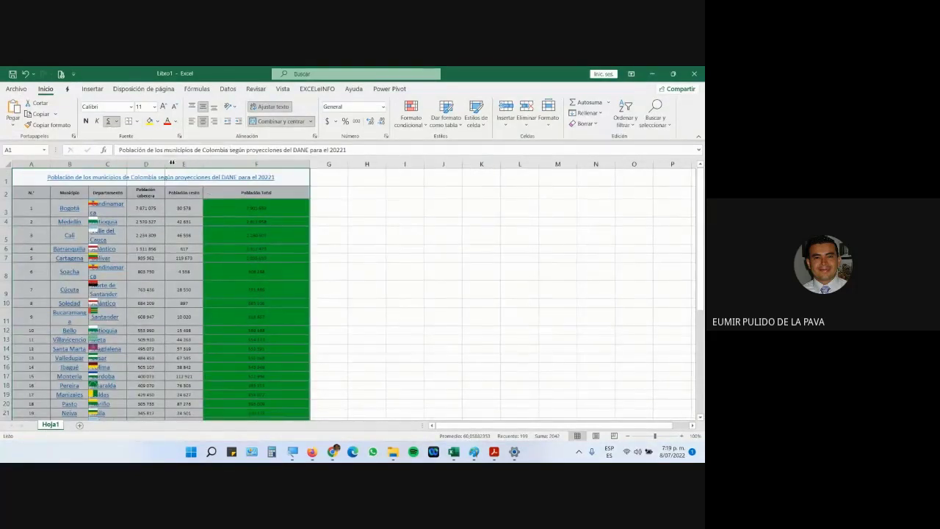
left_click_drag(172, 163, 198, 163)
left_click_drag(127, 163, 96, 163)
left_click(372, 321)
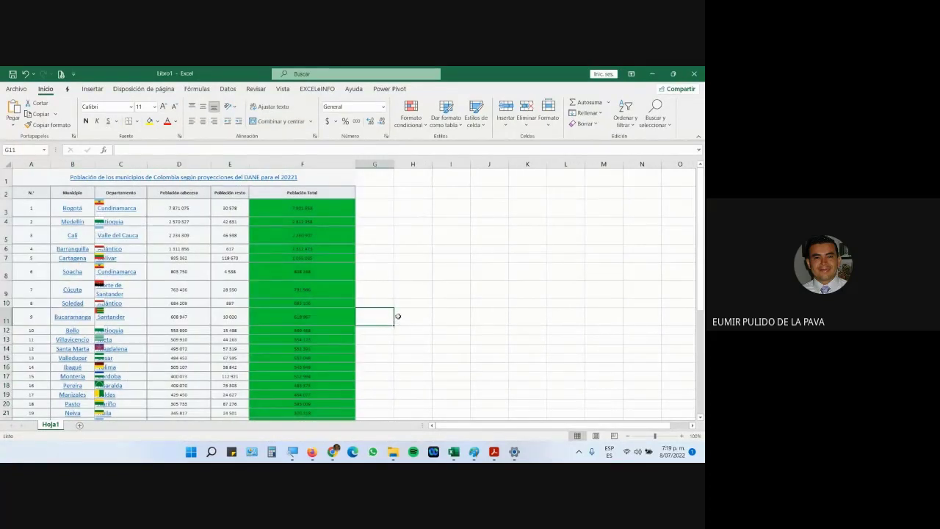
Step: Switch to the Google Meet call in Chrome and check the new chat messages
mouse_move(331, 454)
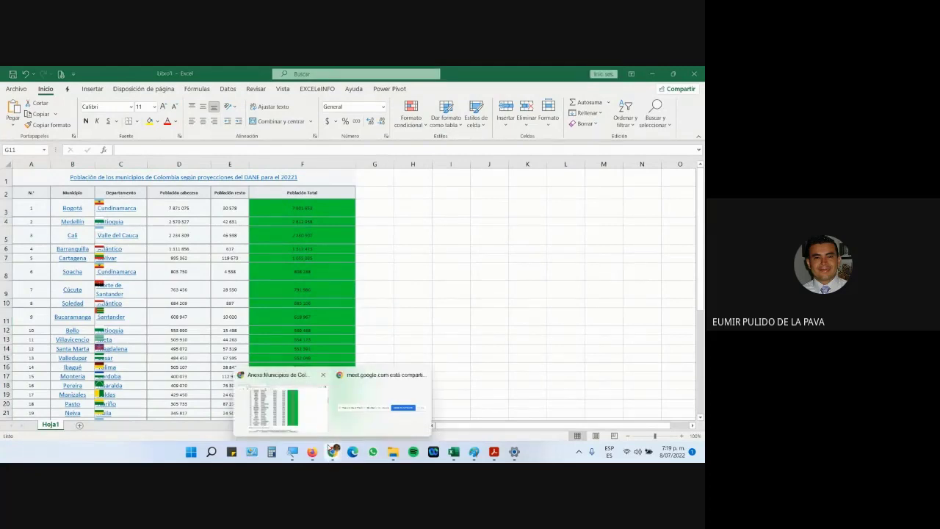
left_click(343, 417)
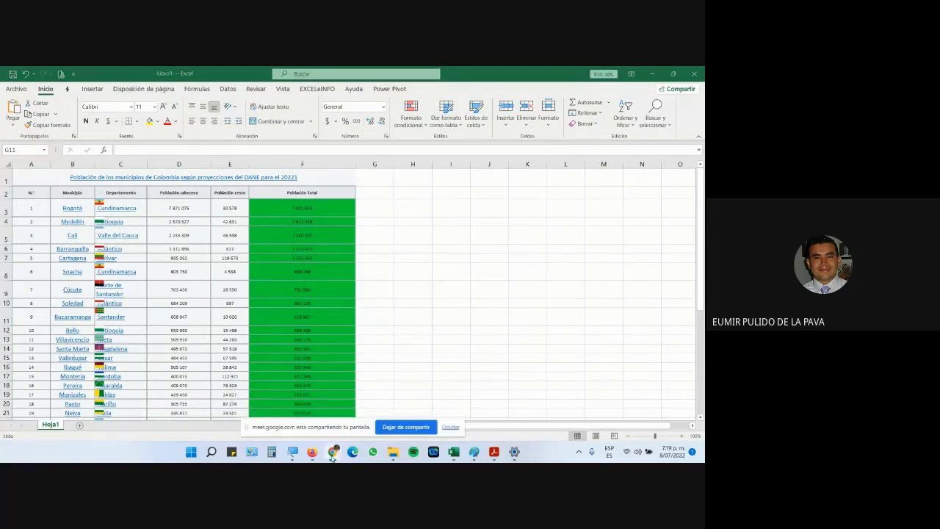
mouse_move(333, 451)
left_click(283, 400)
left_click(63, 71)
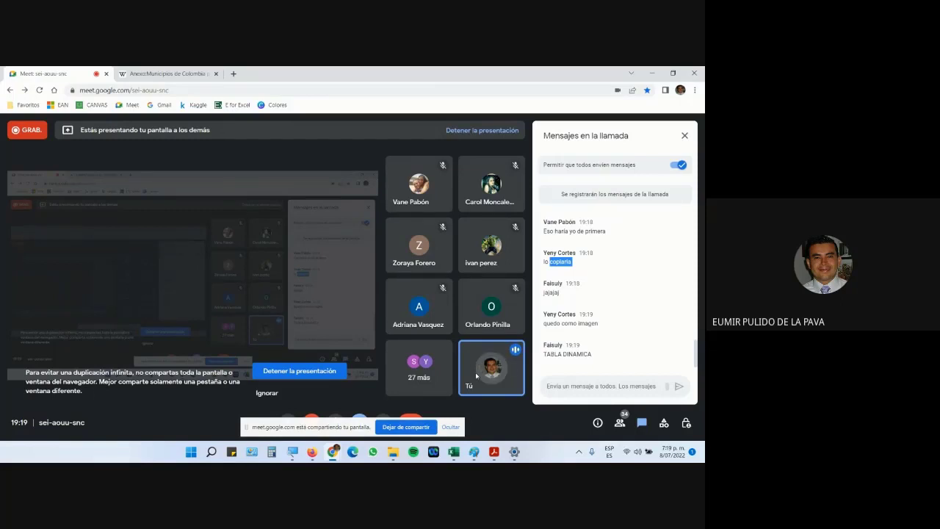
Step: Open the population PDF La población mundial from the Ejercicios PowerQuery folder and find Tabla 2 on the evolution of population
left_click(392, 452)
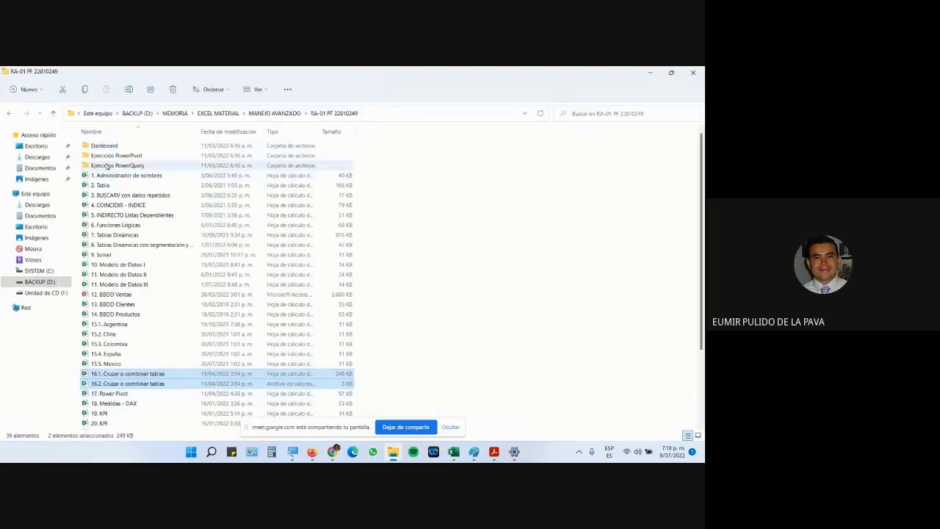
double_click(147, 166)
double_click(259, 154)
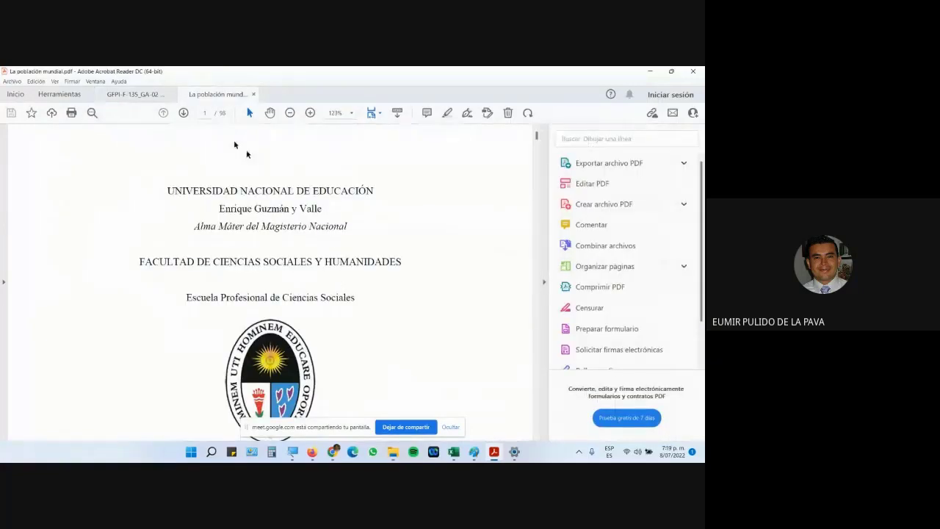
scroll(312, 191, "down", 10)
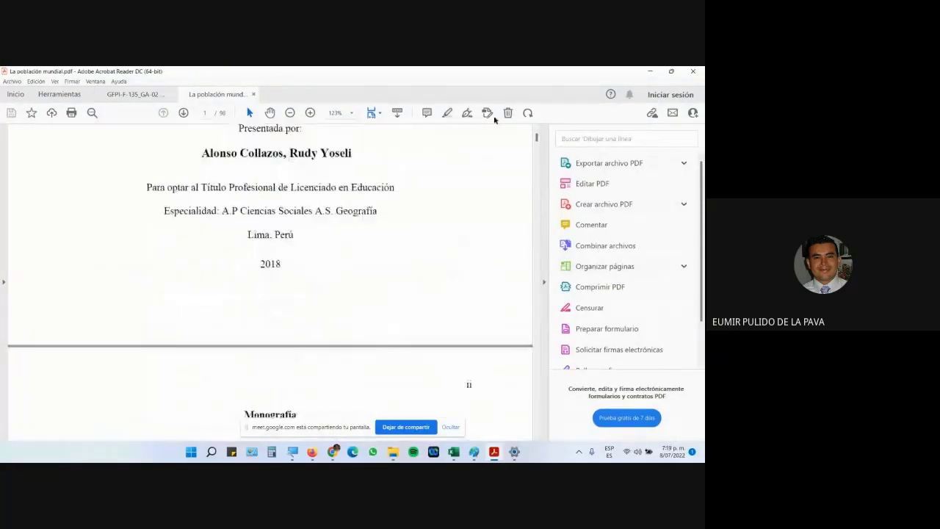
left_click_drag(536, 139, 537, 246)
scroll(308, 324, "down", 15)
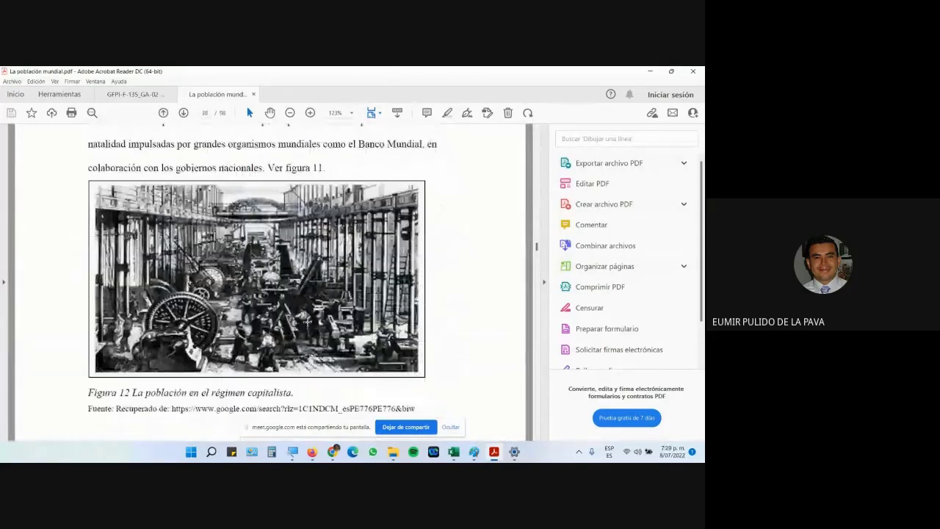
scroll(309, 325, "down", 15)
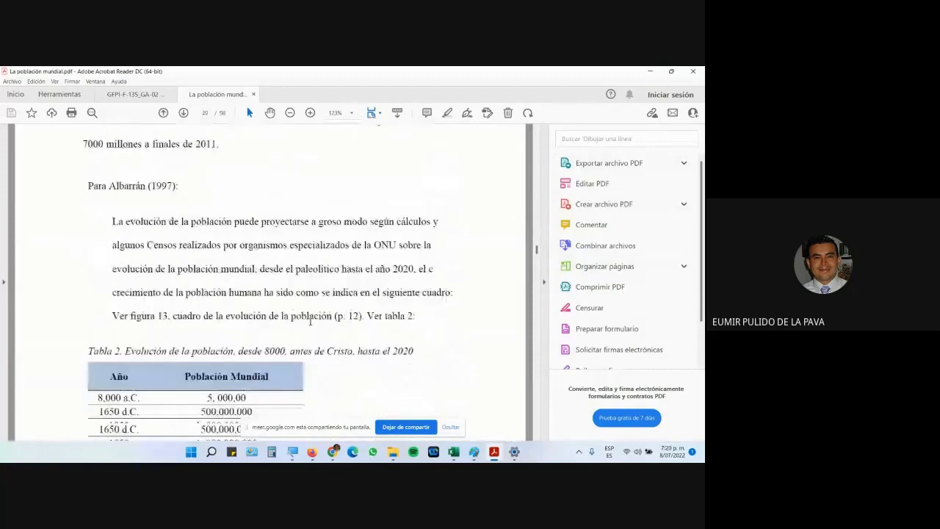
Step: Copy Tabla 2 from the PDF, paste it at A1 of a new sheet in the Excel workbook and widen column A
left_click_drag(118, 217, 266, 323)
right_click(230, 223)
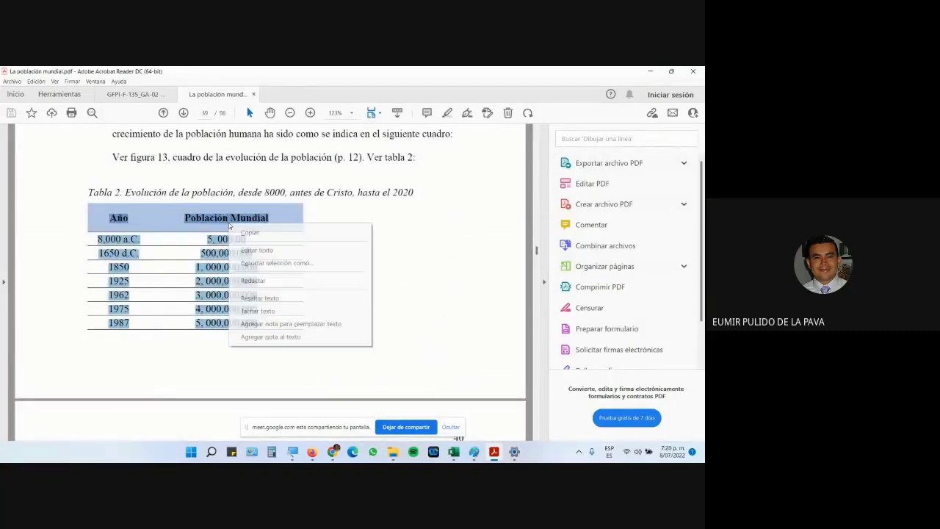
left_click(250, 230)
left_click(454, 452)
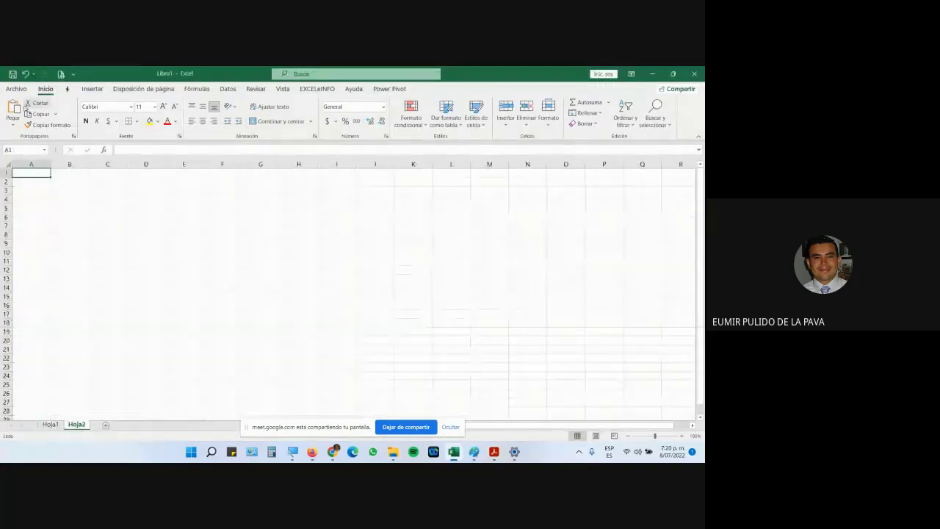
left_click(12, 110)
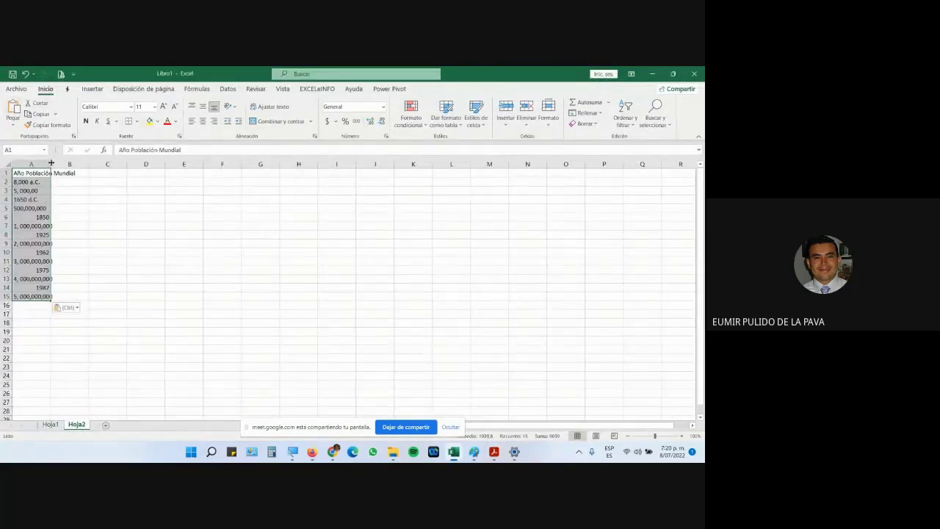
left_click_drag(51, 163, 98, 163)
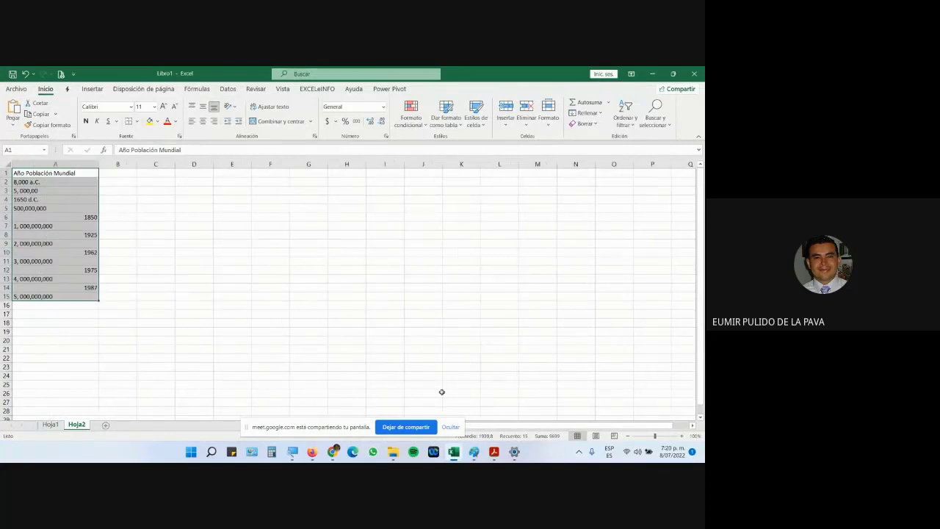
Step: Compare the data pasted in Excel with the original layout of Tabla 2 in the PDF
mouse_move(493, 451)
left_click(566, 406)
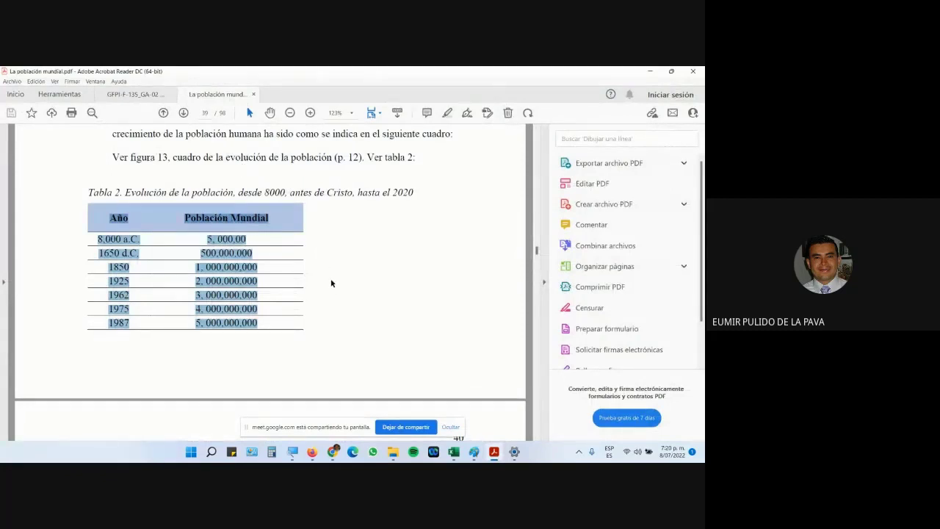
left_click(453, 452)
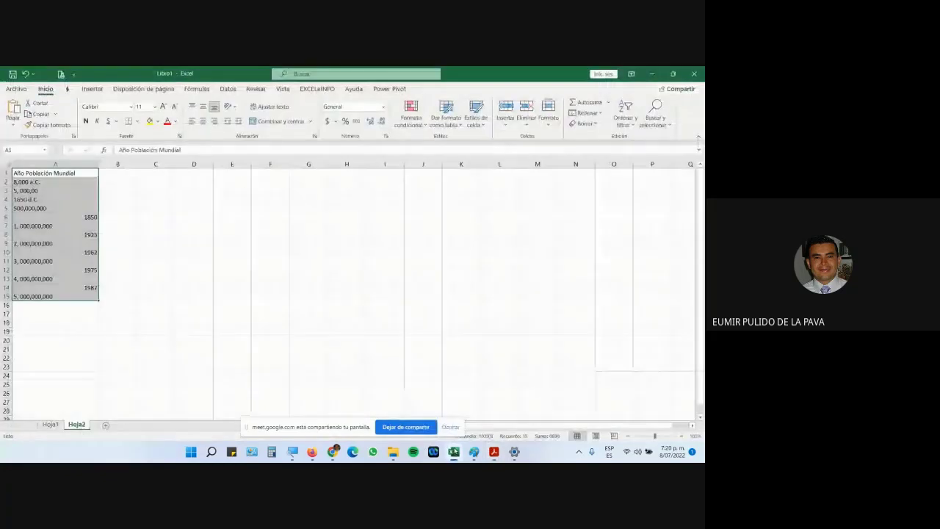
Step: On Hoja1, move the flag picture in Bogotá's Departamento cell to the cell's right edge
left_click(50, 424)
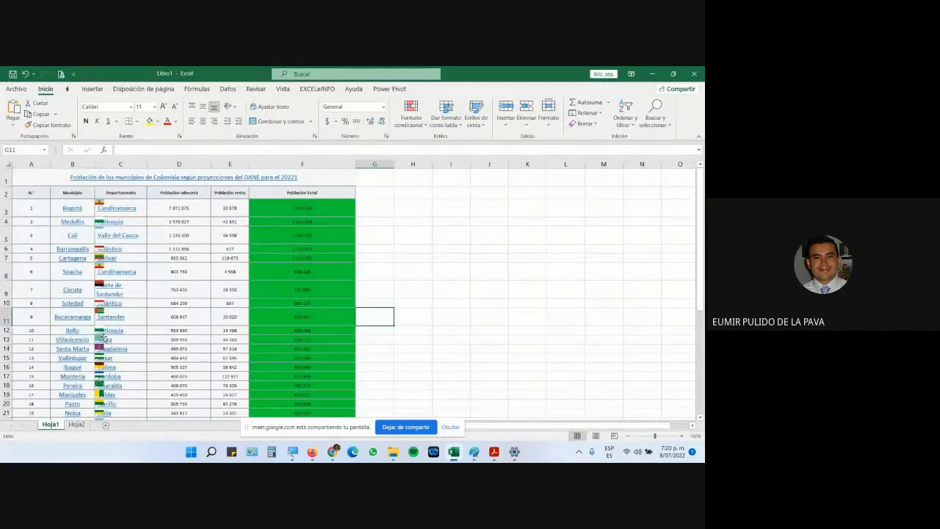
left_click_drag(103, 202, 144, 203)
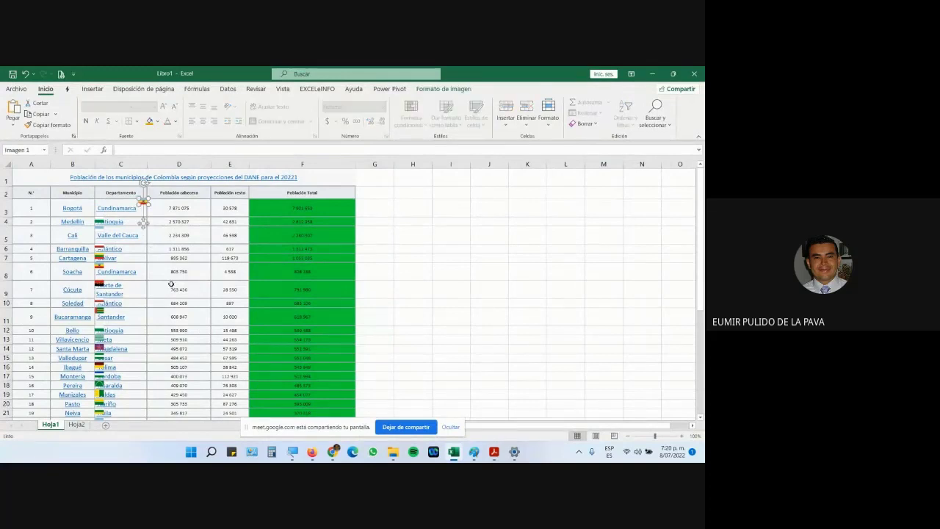
left_click(42, 186)
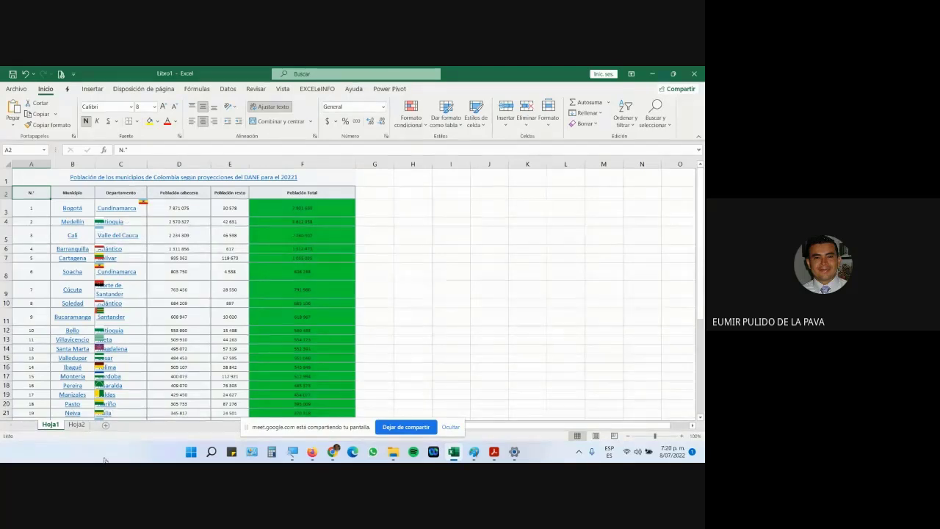
Step: Close the workbook without saving its changes and create a new blank Excel workbook
left_click(693, 73)
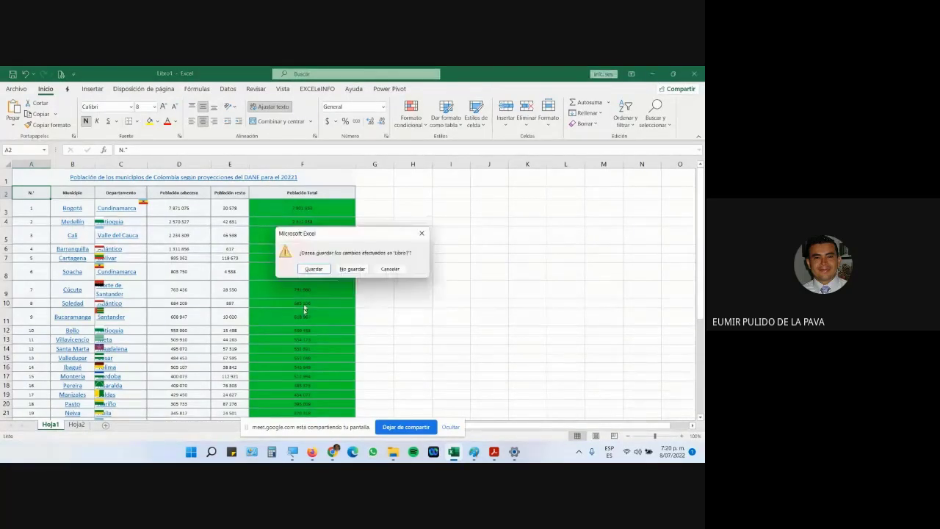
left_click(351, 269)
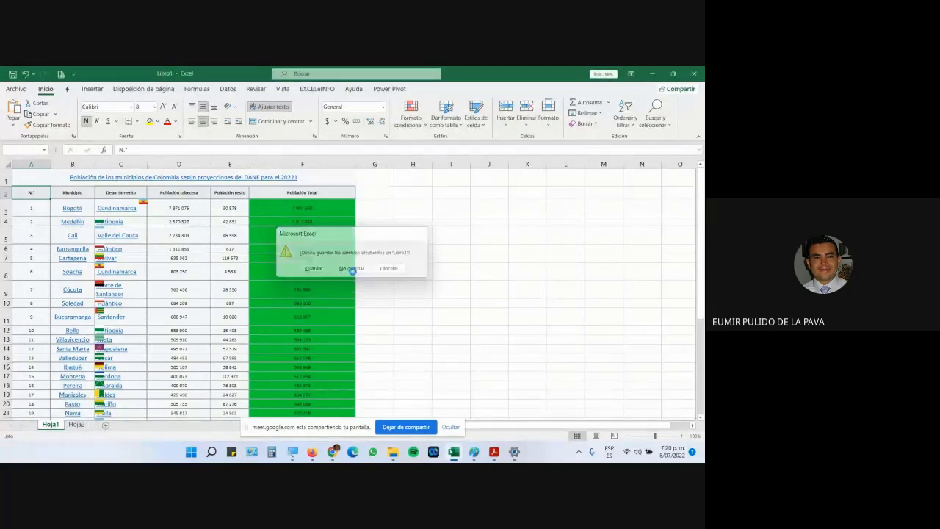
left_click(453, 451)
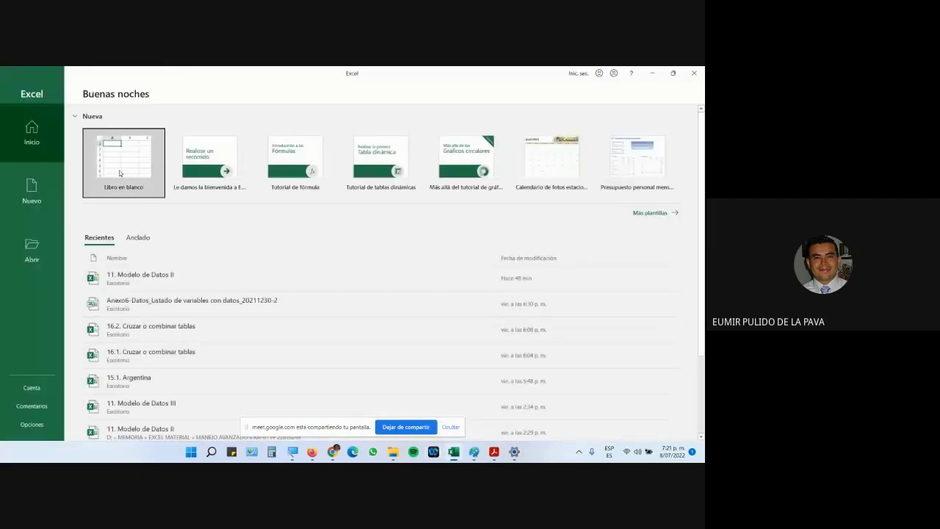
left_click(120, 173)
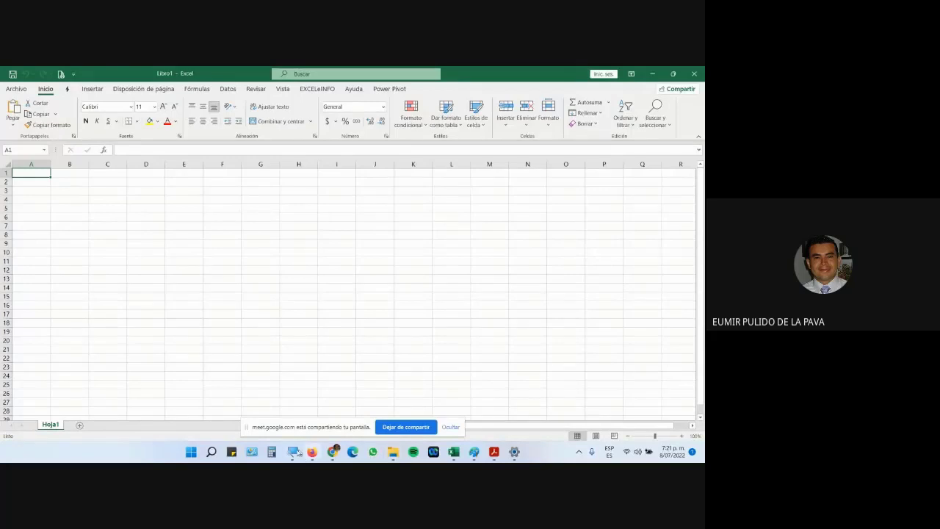
Step: With the screen magnified to 200%, examine the Obtener datos options in Excel, including Iniciar Editor de Power Query
left_click(292, 452)
left_click(576, 448)
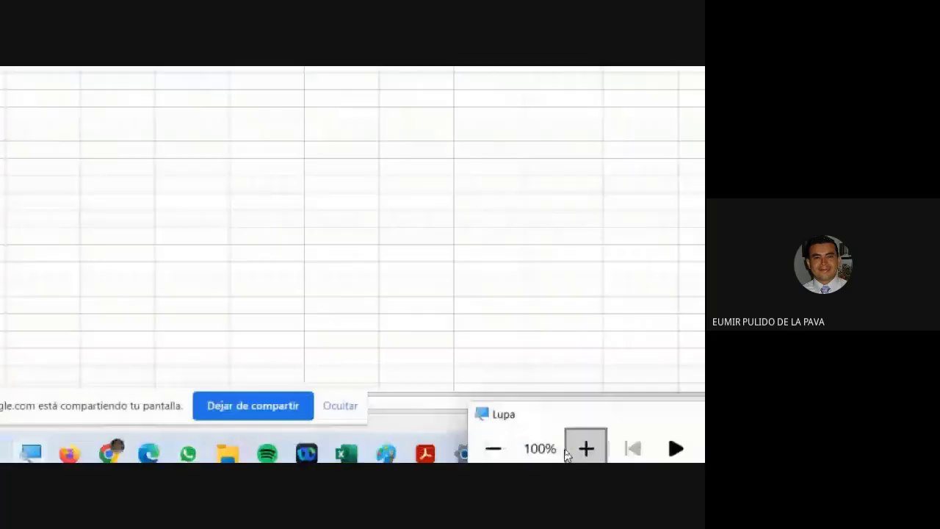
left_click(449, 112)
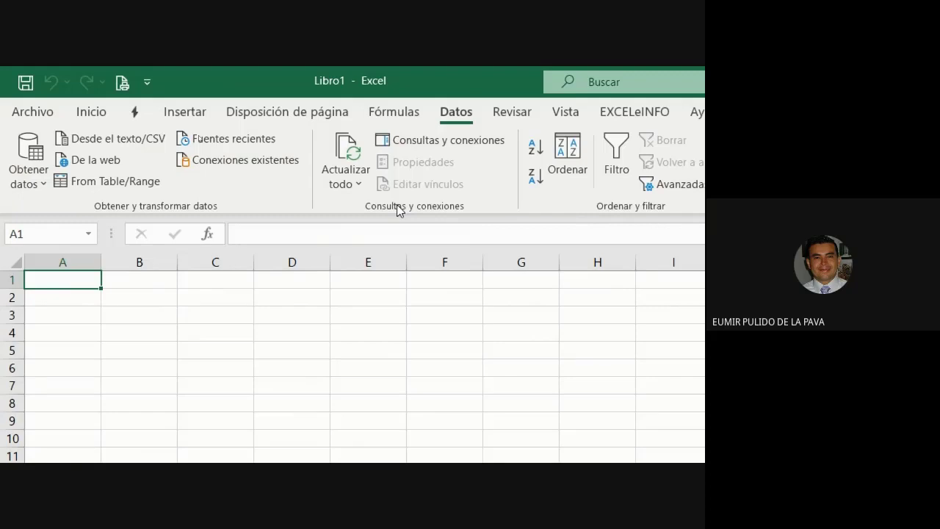
left_click(29, 173)
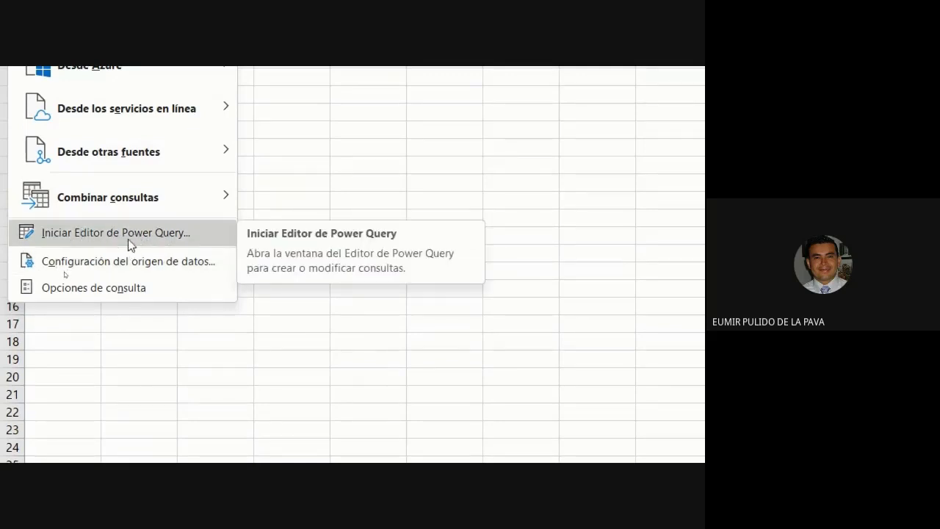
left_click(160, 237)
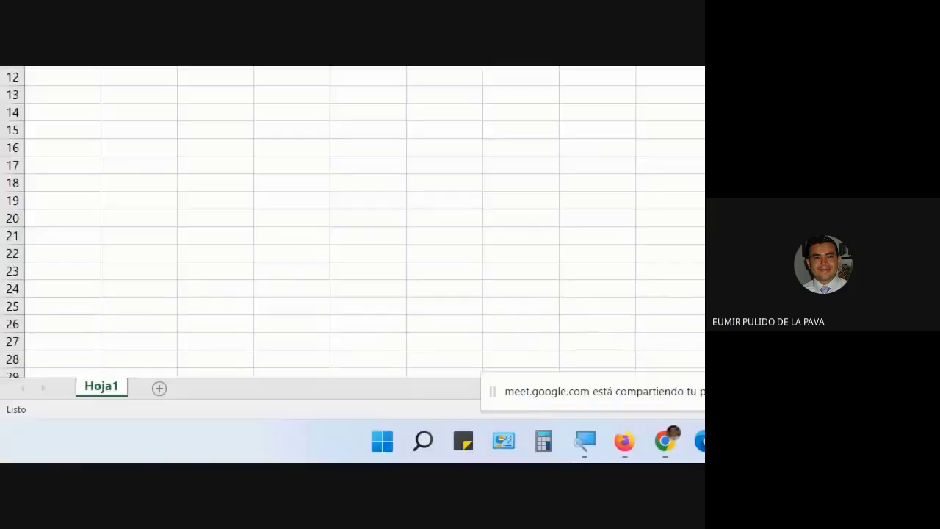
left_click(542, 434)
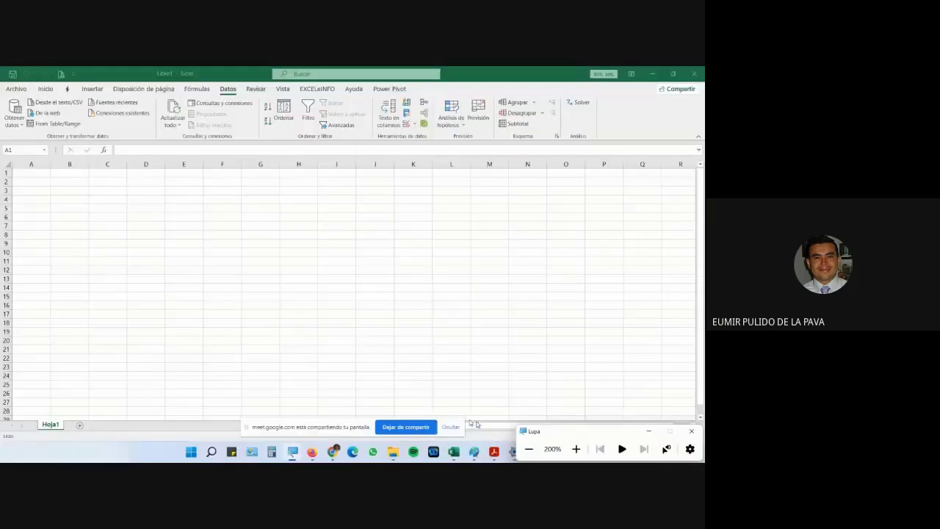
Step: Switch to the Google Meet call, read the latest chat messages and highlight "pierde tiempo", returning to Excel when done
mouse_move(333, 451)
left_click(303, 415)
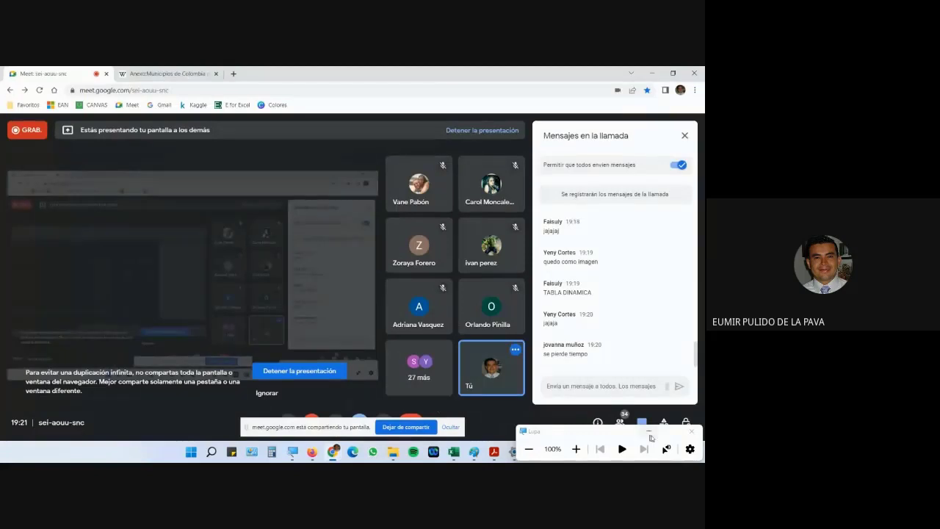
left_click(657, 433)
left_click_drag(552, 353, 587, 354)
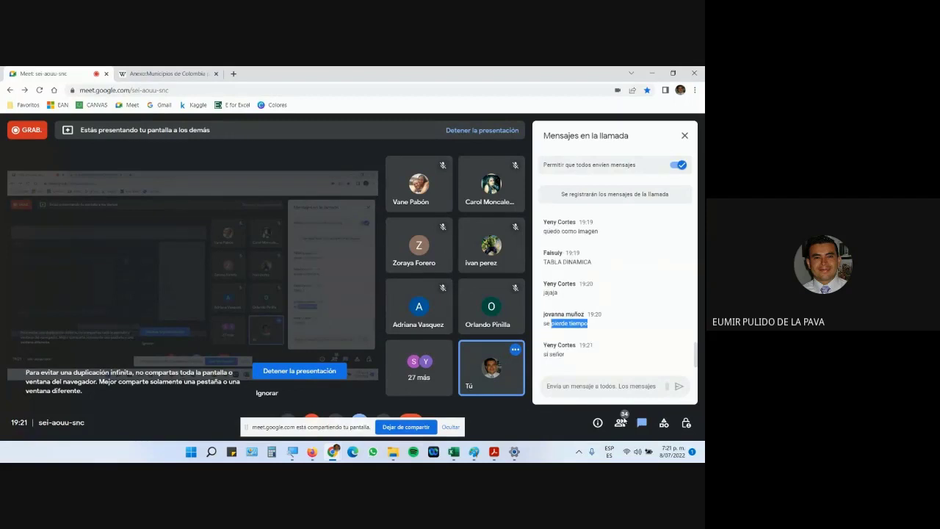
left_click(453, 452)
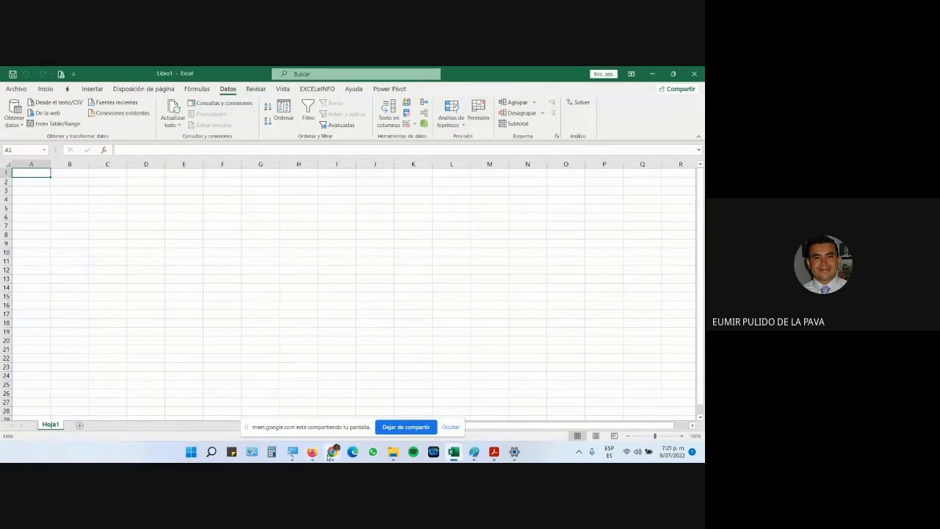
Step: Switch to the Wikipedia page on Colombian municipalities in Chrome, clear the table selection and review its population tables
mouse_move(333, 452)
left_click(297, 409)
left_click(169, 71)
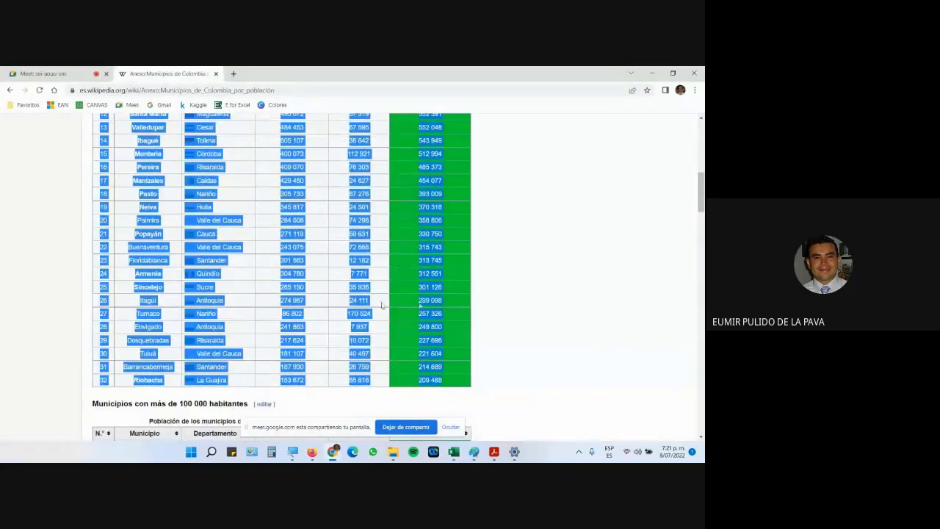
left_click(512, 298)
scroll(514, 299, "up", 6)
scroll(513, 299, "down", 3)
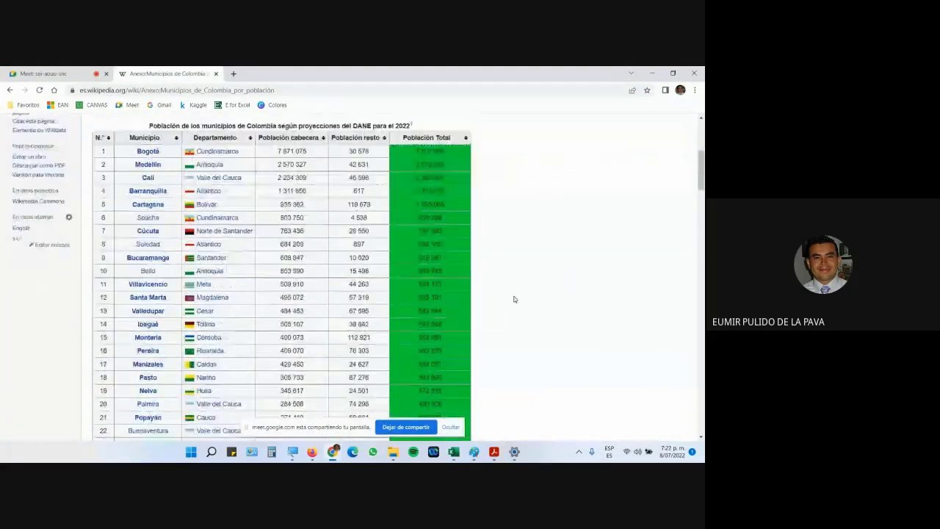
scroll(514, 299, "up", 3)
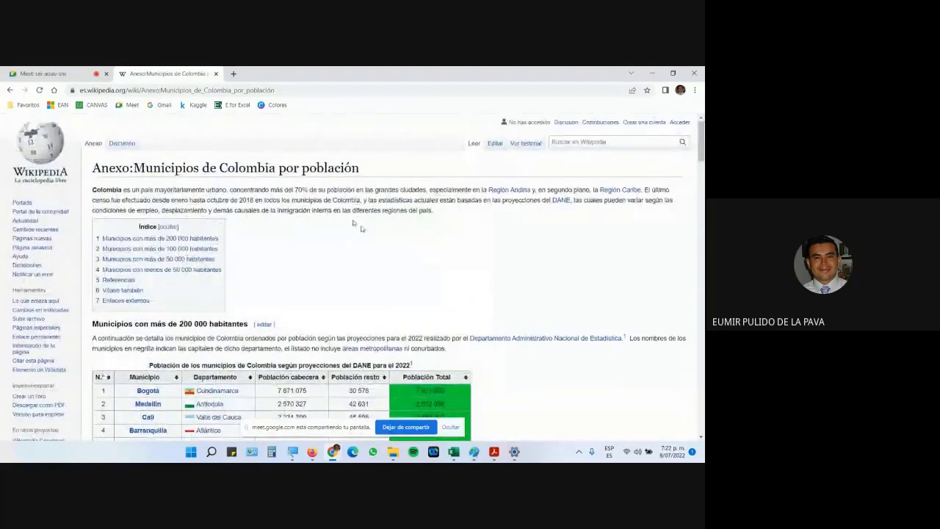
scroll(412, 265, "down", 20)
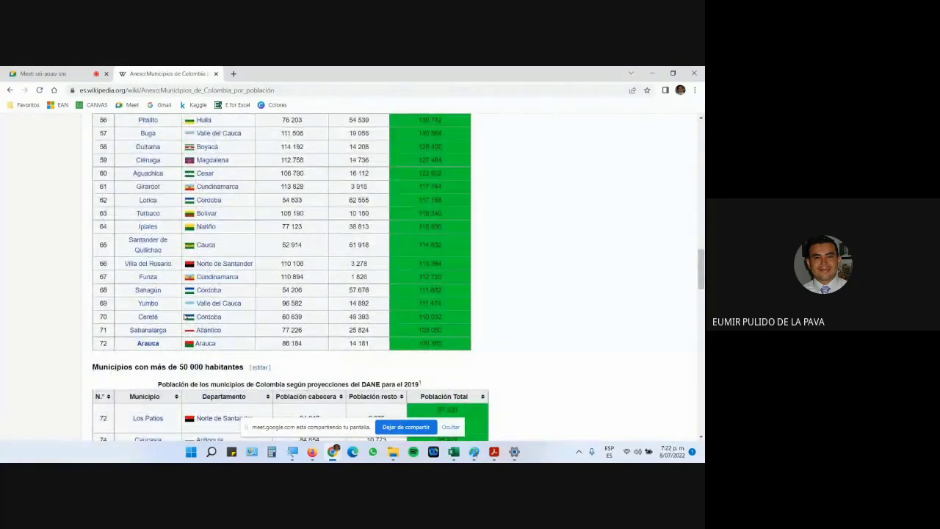
scroll(183, 316, "down", 3)
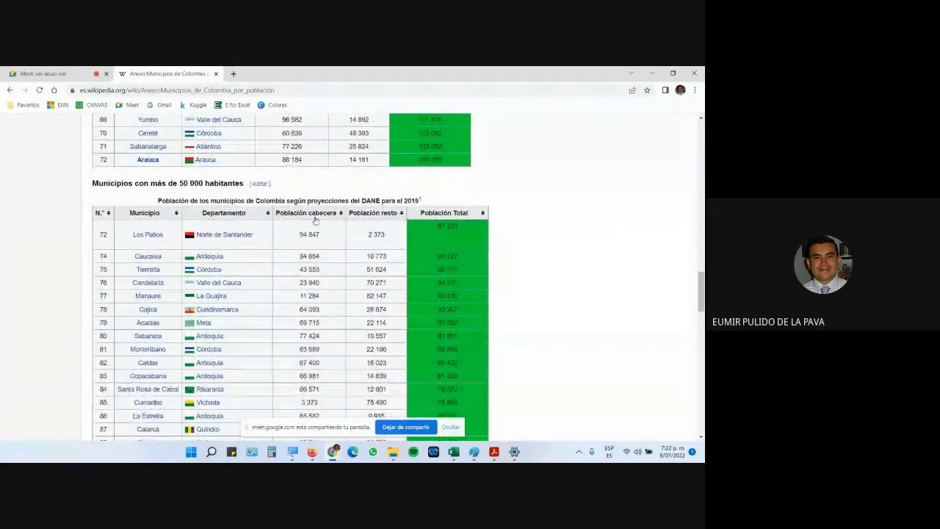
scroll(390, 212, "down", 15)
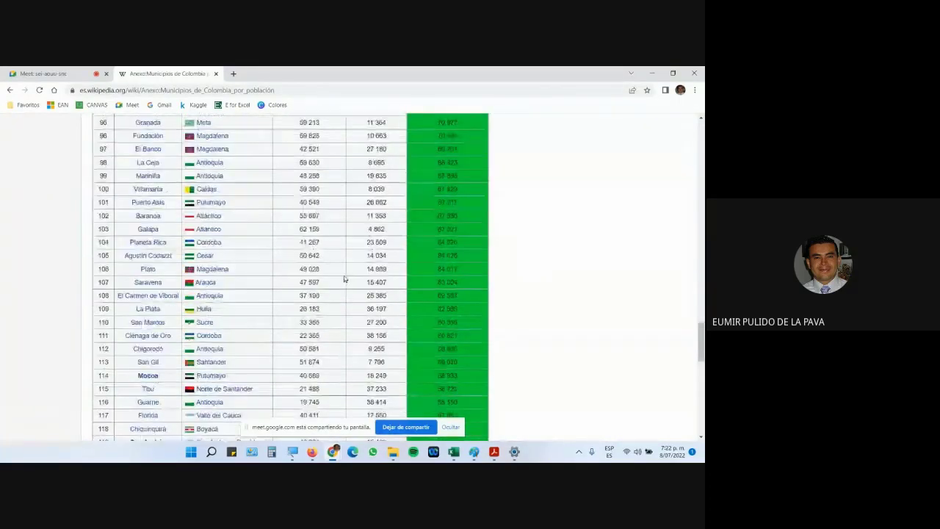
scroll(350, 291, "up", 20)
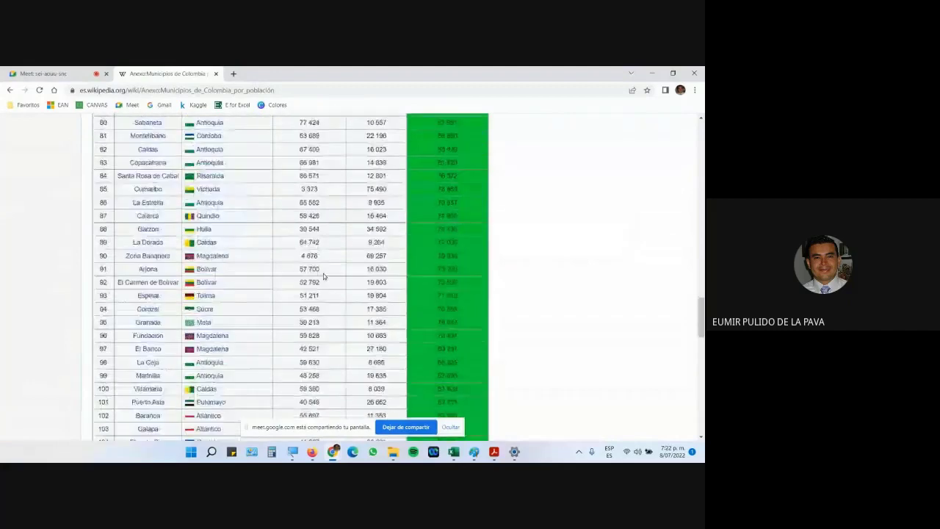
scroll(307, 251, "up", 10)
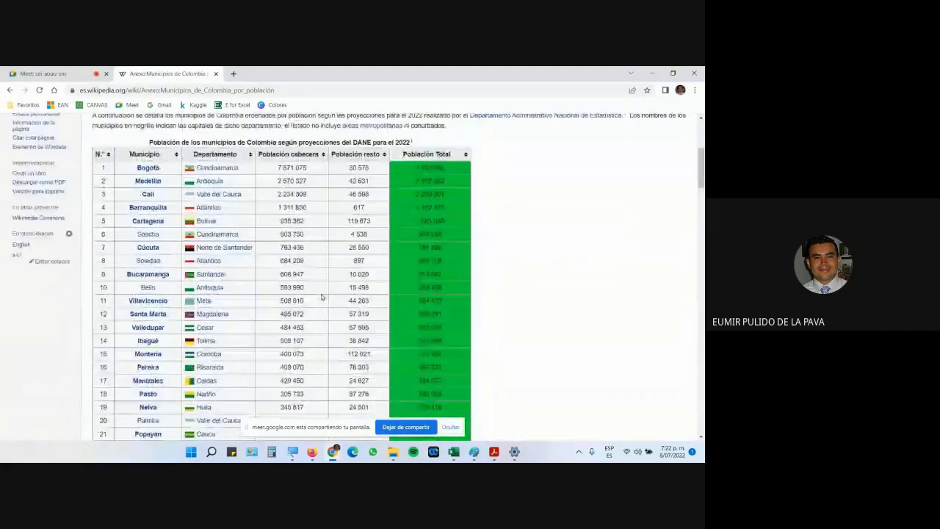
scroll(311, 327, "down", 5)
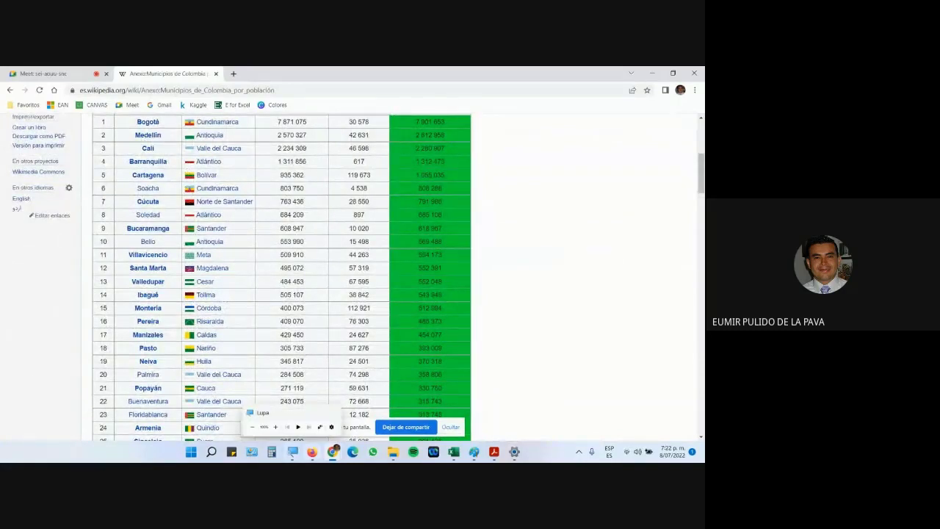
Step: Return to the blank Excel workbook, magnify the screen to 200% and examine the available data sources for importing
left_click(454, 453)
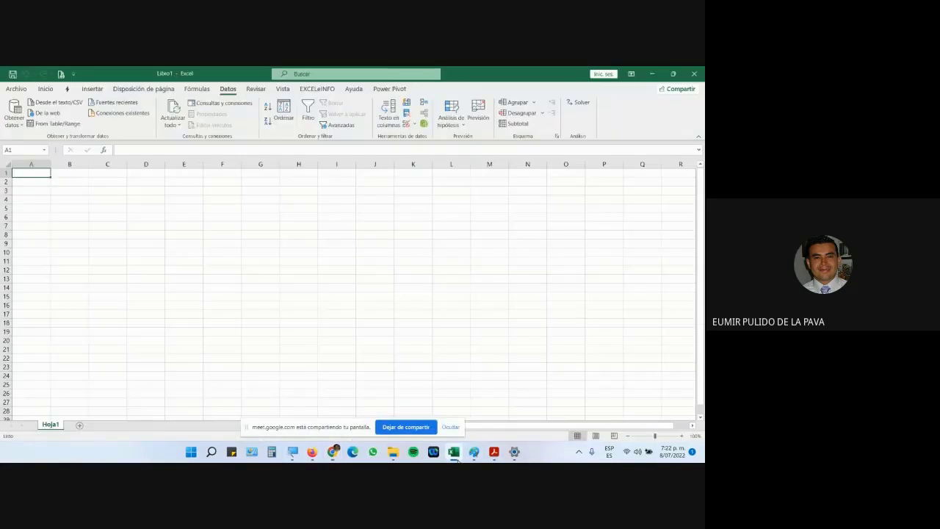
left_click(293, 451)
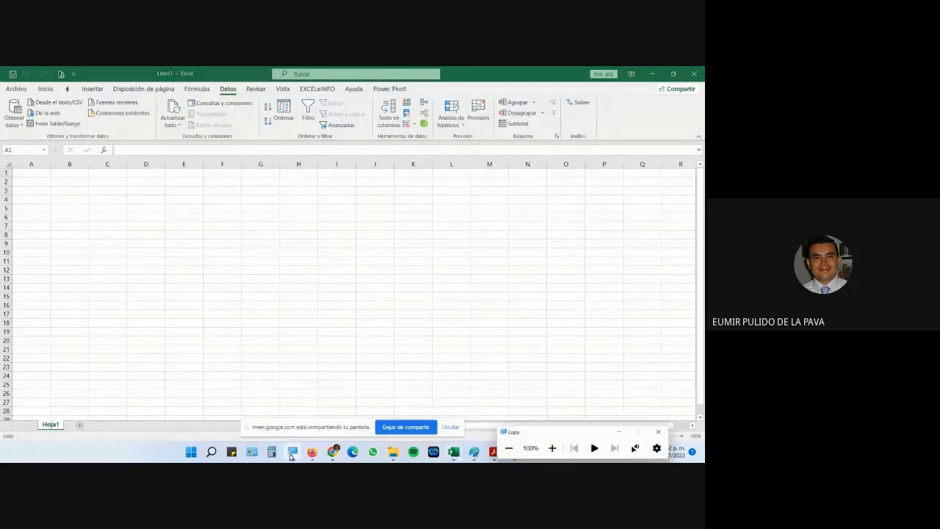
left_click(575, 449)
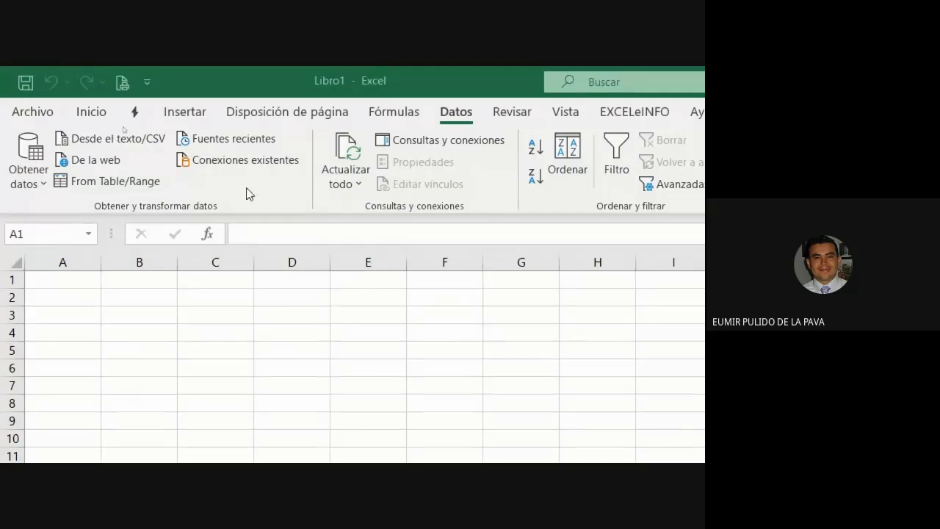
left_click(297, 204)
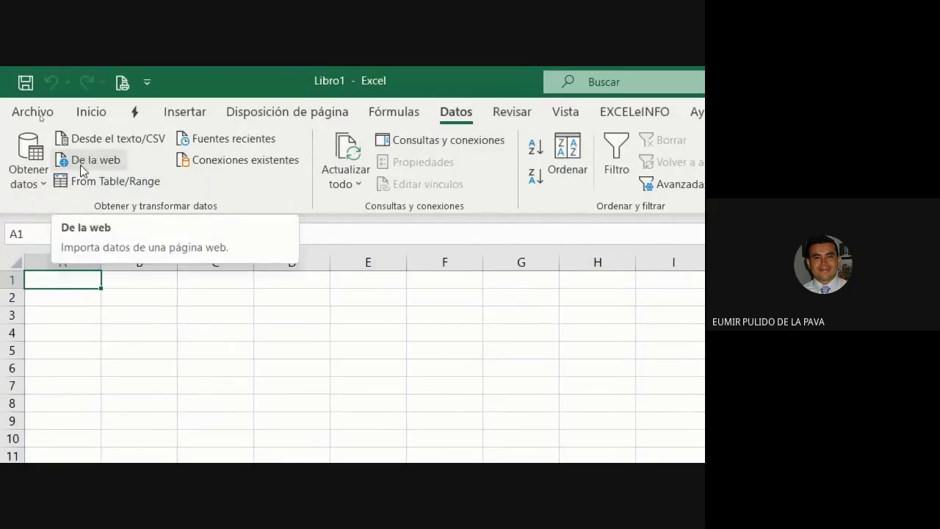
left_click(35, 182)
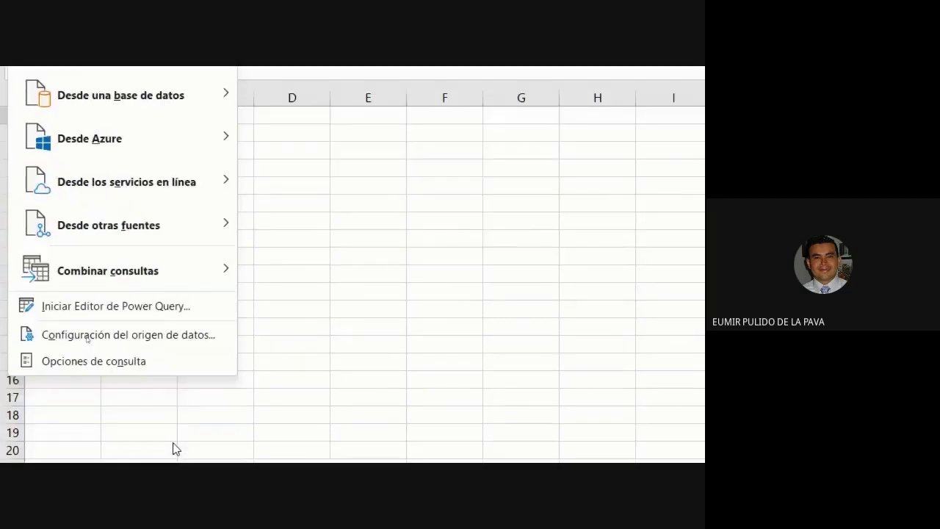
left_click(16, 176)
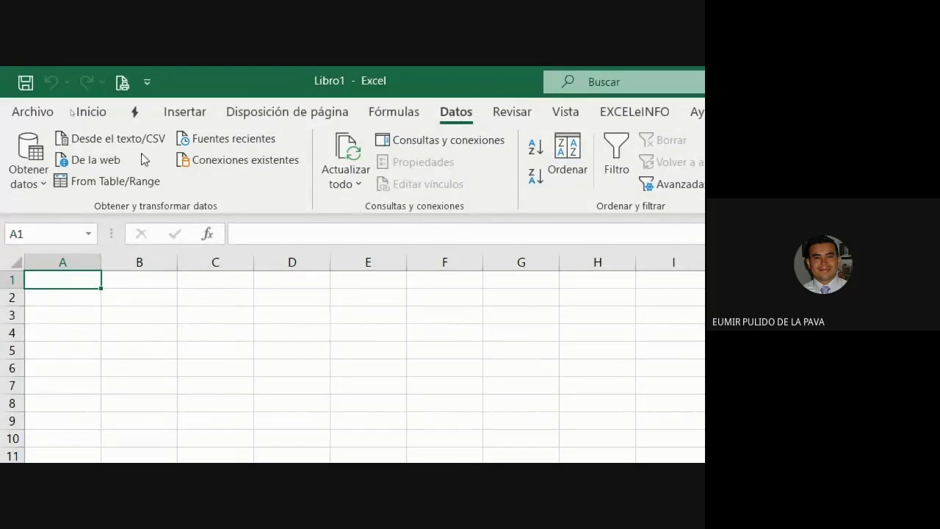
Step: Start a web data import in Excel using the address of the Wikipedia page Anexo:Municipios_de_Colombia_por_población, copied from Chrome
left_click(86, 168)
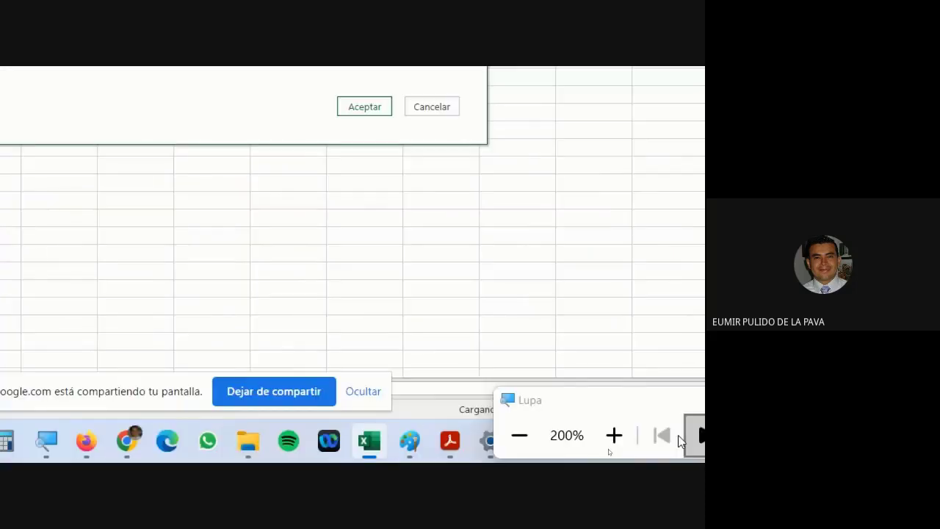
left_click(139, 445)
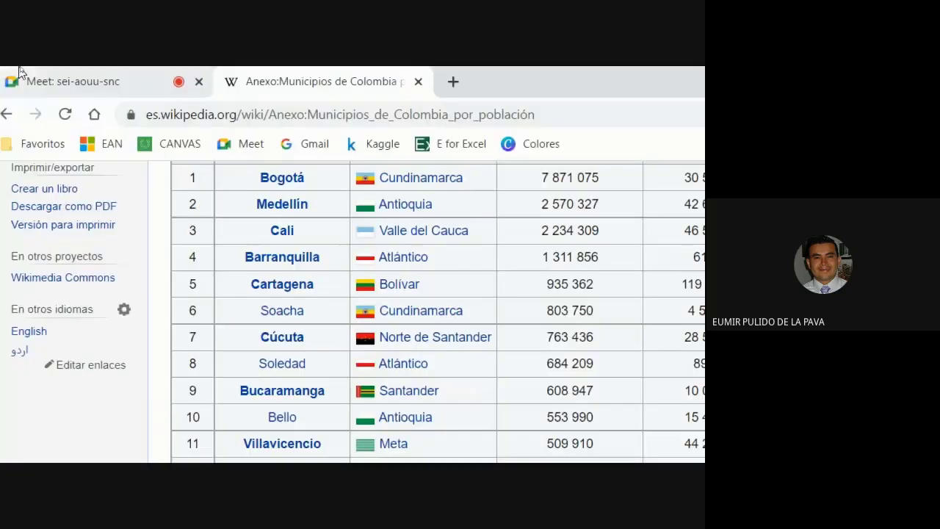
left_click(406, 114)
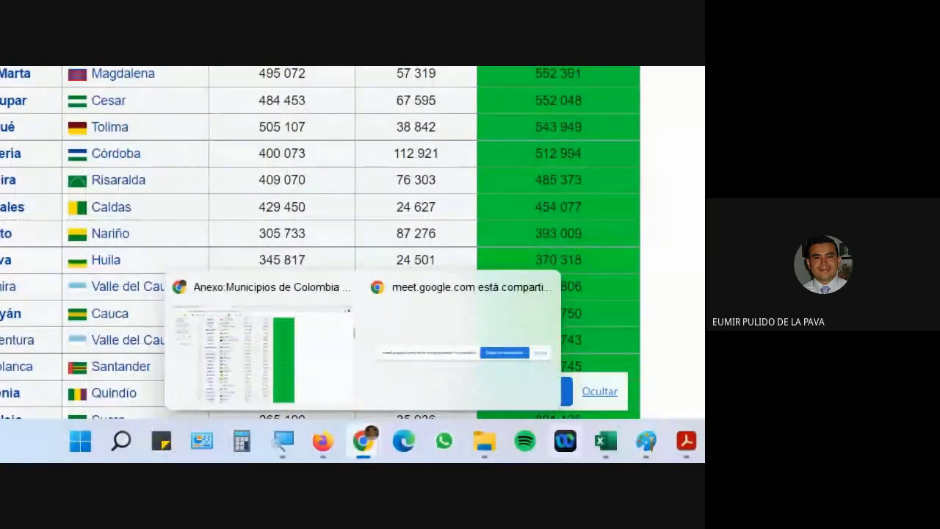
left_click(600, 454)
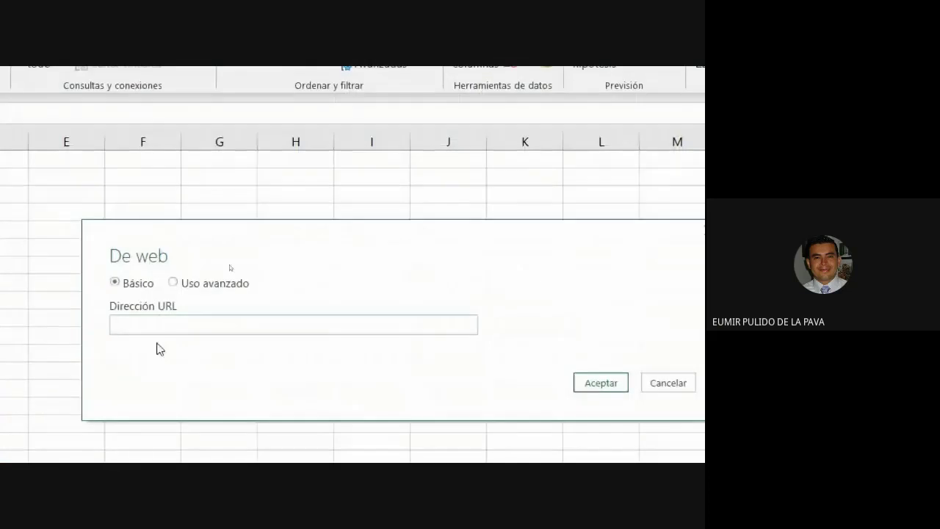
left_click(173, 323)
type("https://es.wikipedia.org/wiki/Anexo:Municipios_de_Colombia_por_poblaci%C3%B3n")
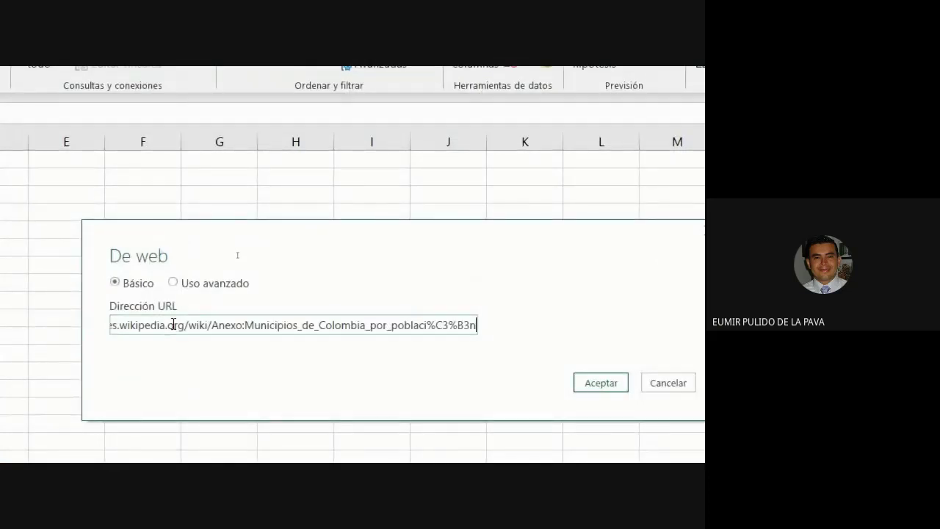
left_click(600, 394)
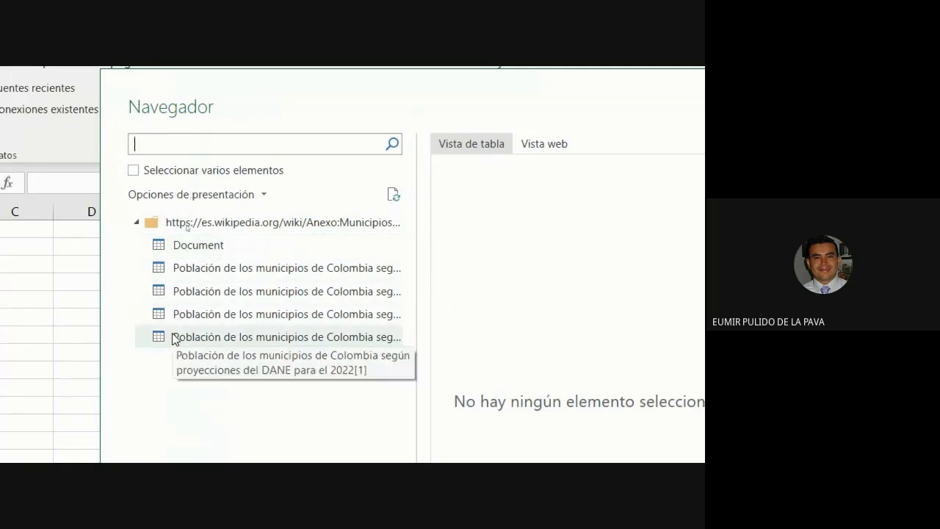
Step: Preview the Document item and three of the municipal population tables in the Navegador, and enable selecting several elements
left_click(185, 252)
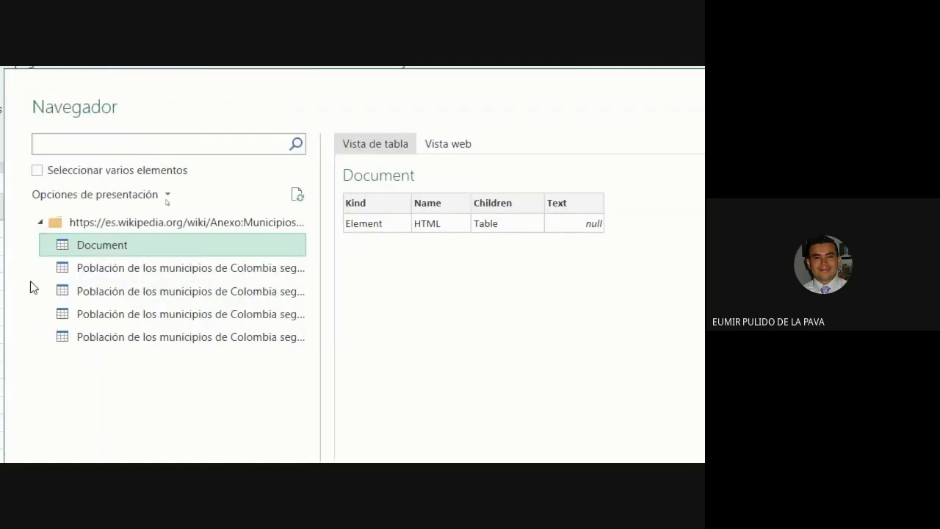
left_click(218, 269)
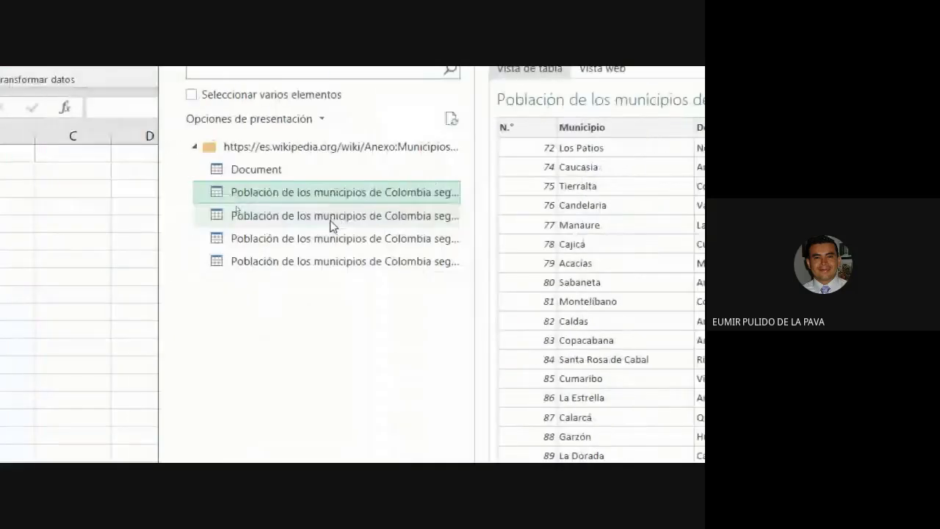
left_click(331, 220)
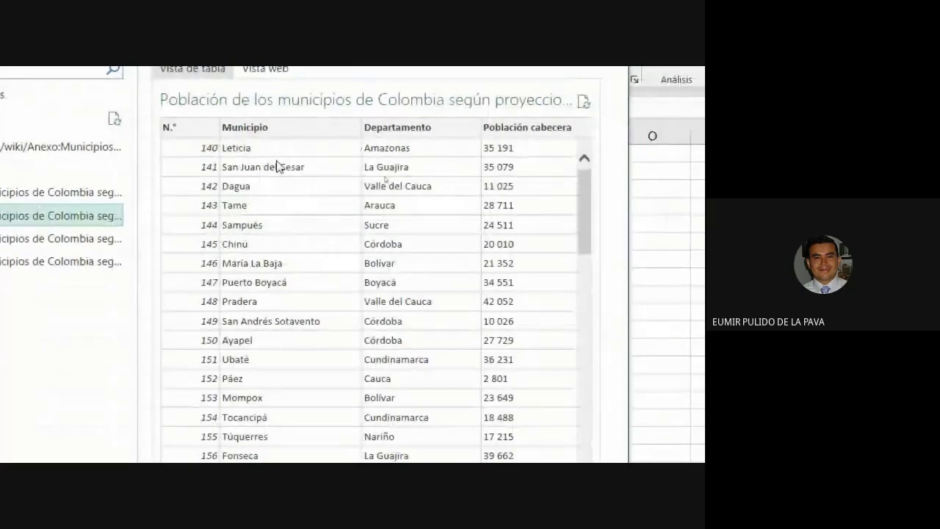
left_click(227, 242)
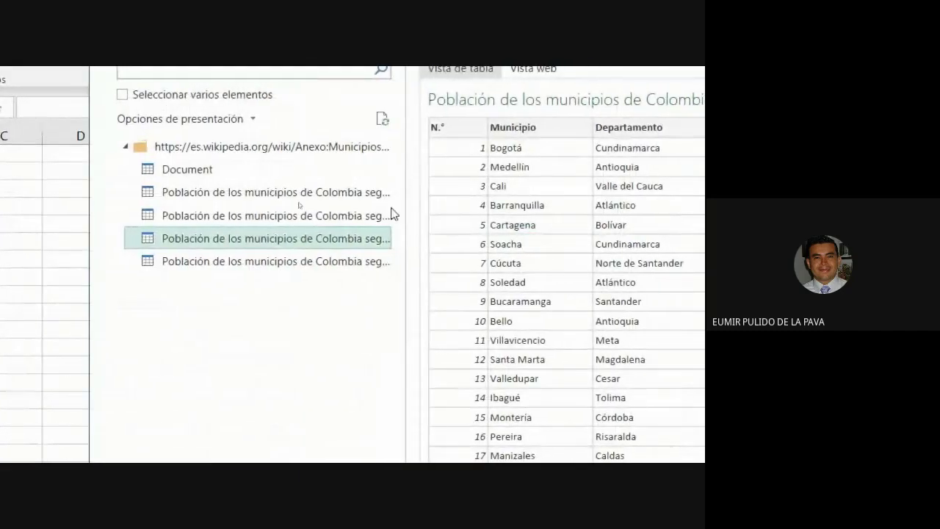
left_click(349, 220)
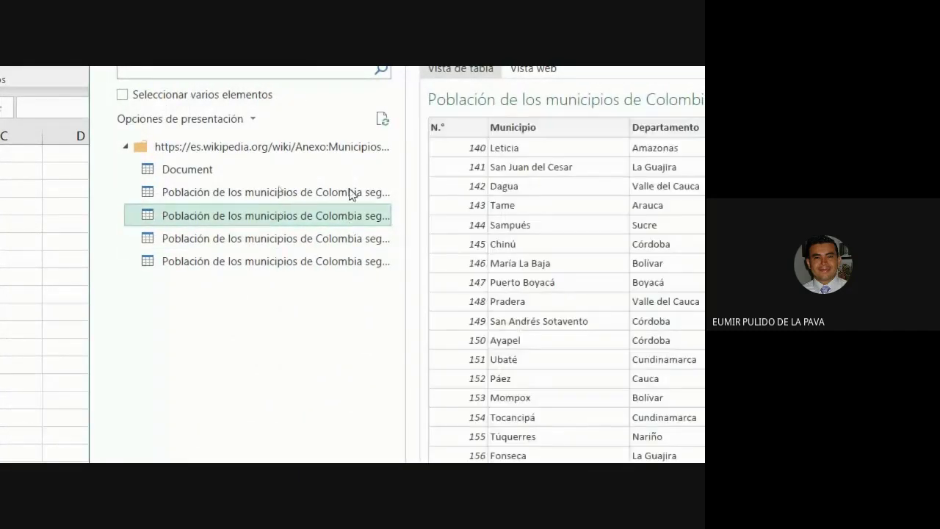
left_click(123, 165)
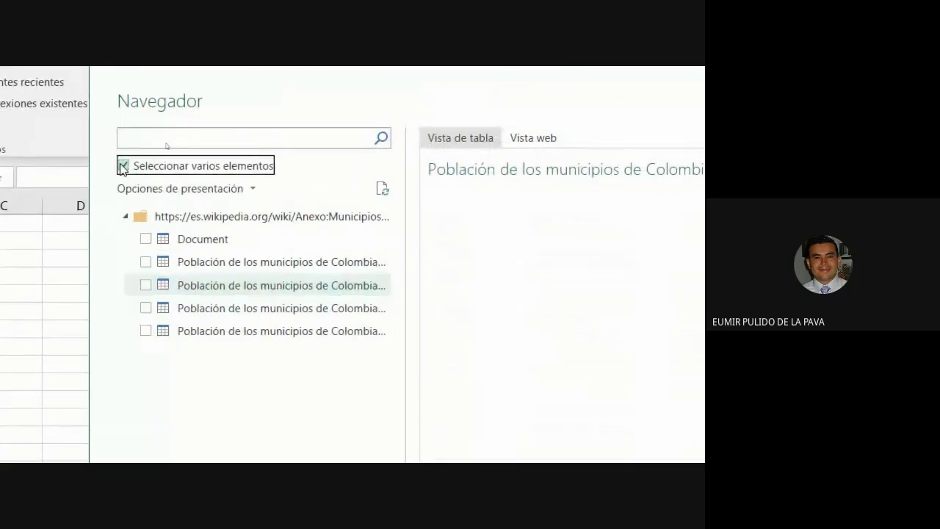
left_click(145, 285)
left_click(146, 308)
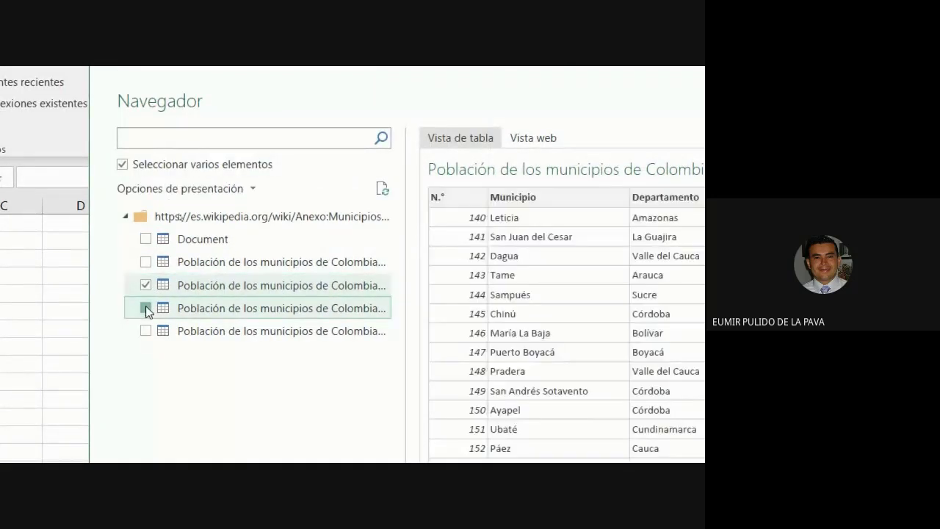
left_click(122, 164)
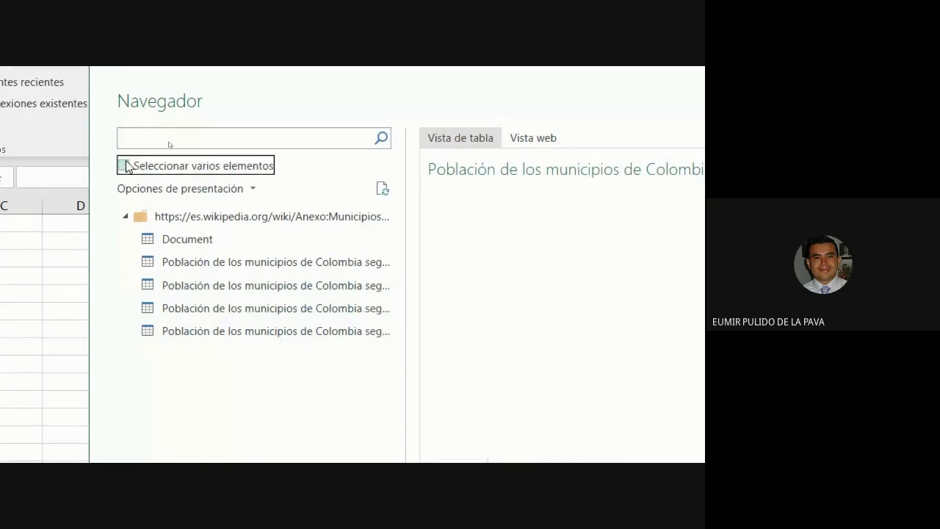
Step: Load only the population table of the largest municipalities from the Navegador into the workbook
left_click(249, 314)
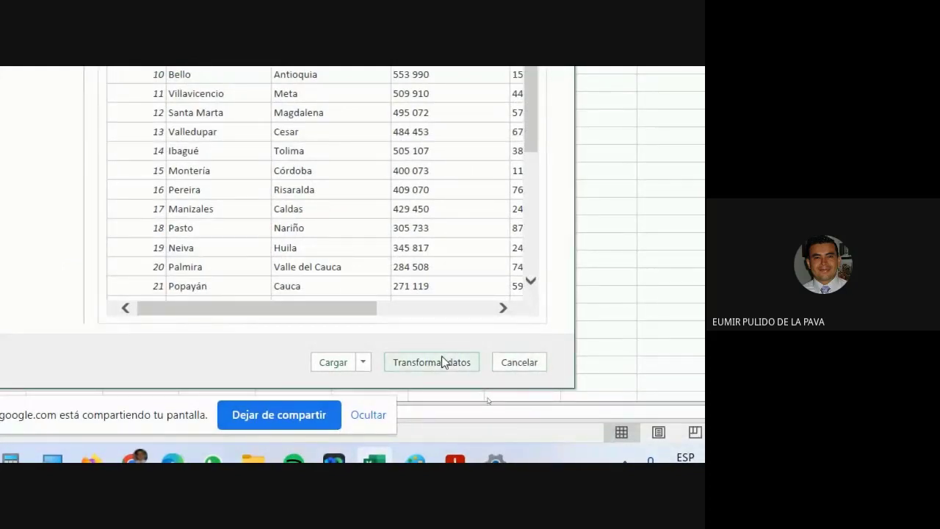
left_click(362, 362)
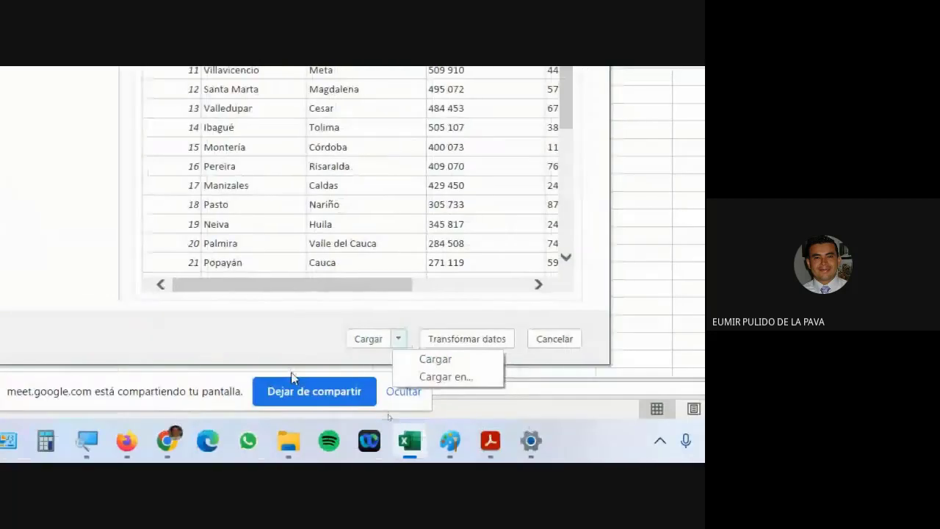
left_click(433, 361)
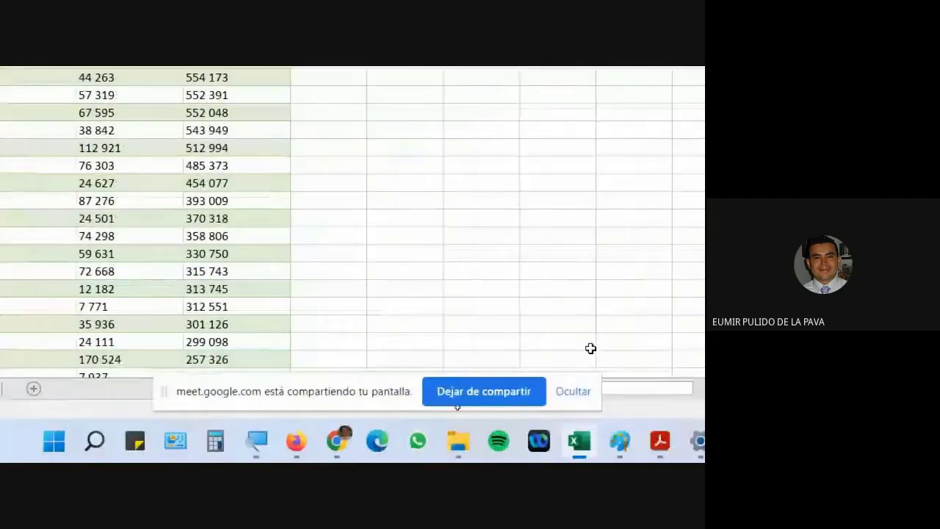
Step: Hide the screen-sharing notice and reset the screen magnification to 100%
left_click(580, 395)
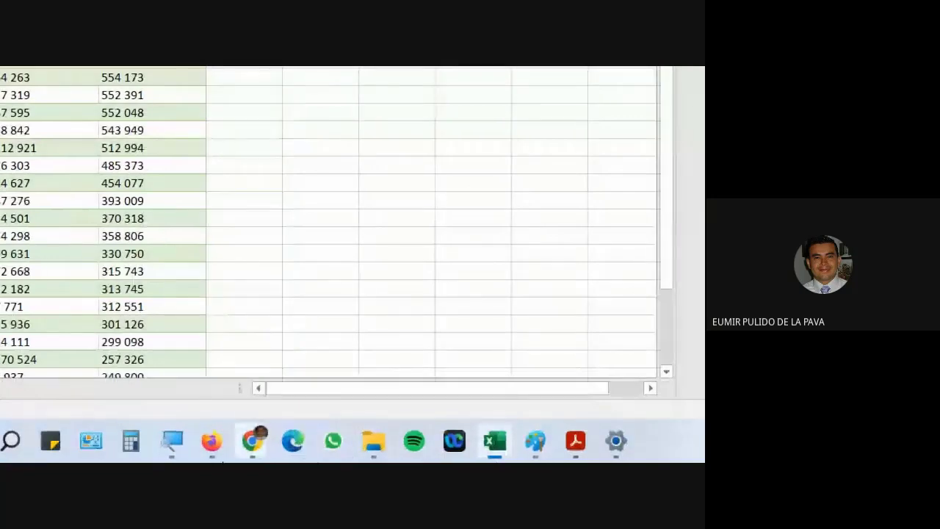
left_click(172, 444)
left_click(628, 437)
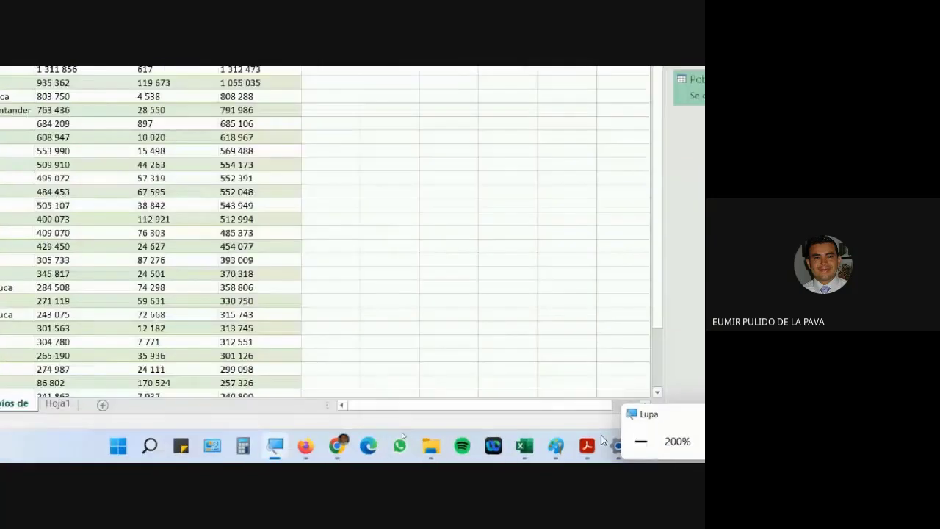
Step: Switch to the Meet call in Chrome to read the chat messages, and return to the Excel workbook
left_click(333, 449)
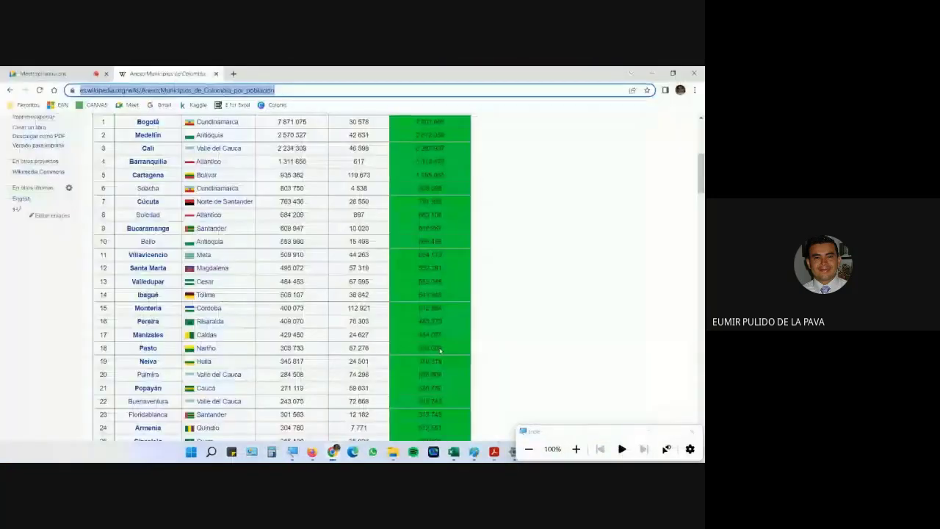
left_click(44, 73)
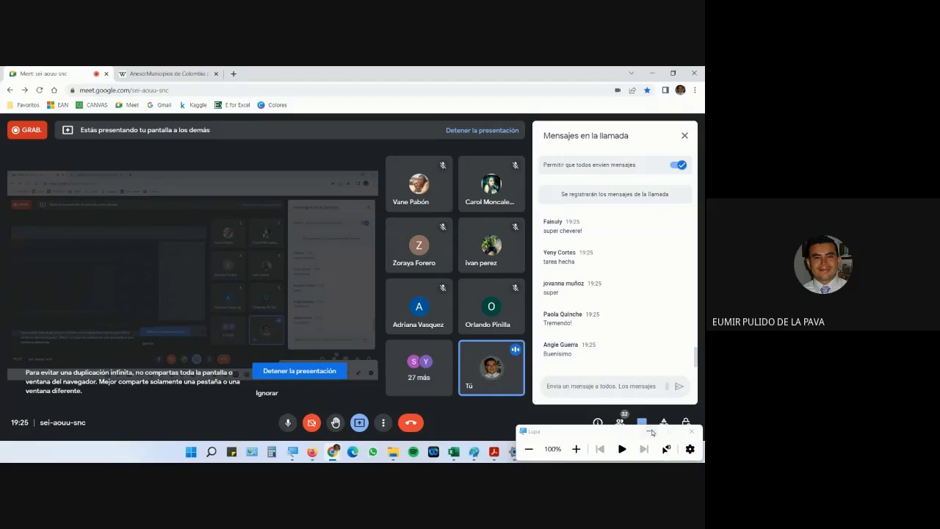
left_click(452, 451)
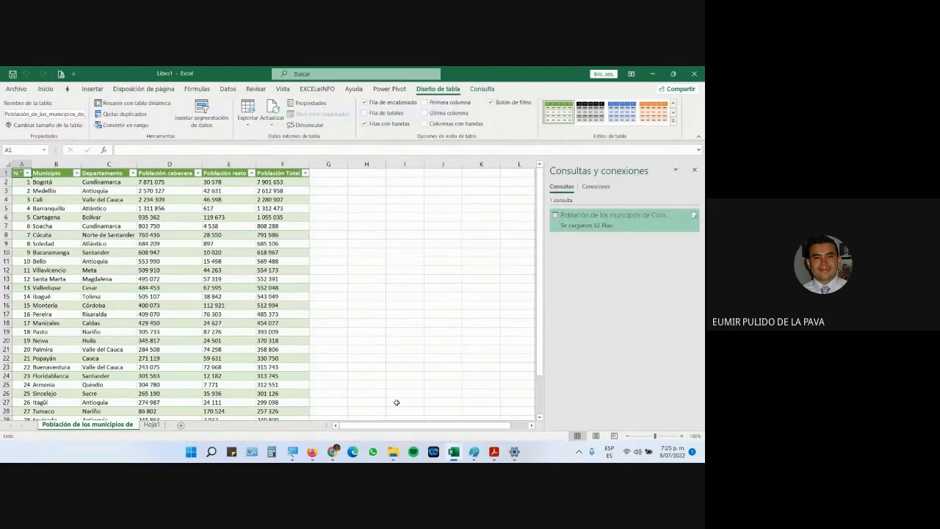
Step: Switch to the Wikipedia page in Chrome and examine the table under Municipios con más de 200 000 habitantes
mouse_move(332, 451)
left_click(279, 411)
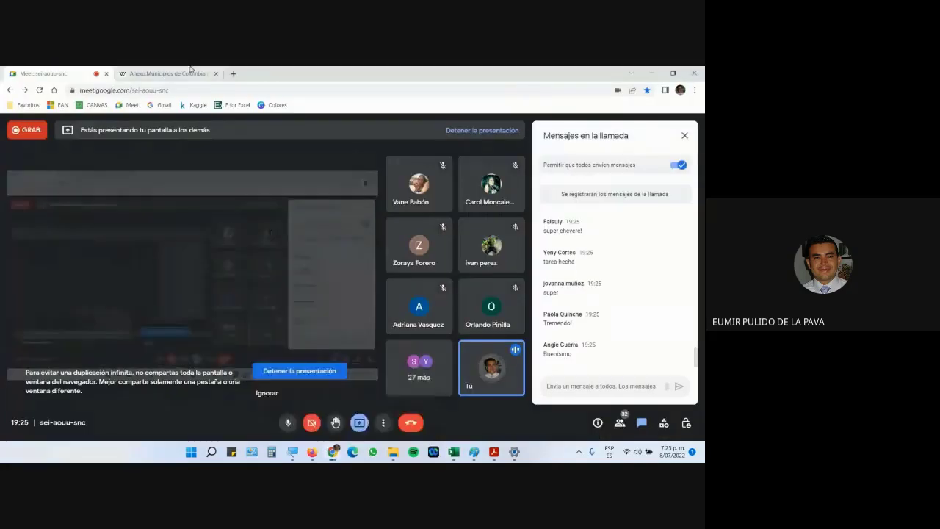
left_click(190, 71)
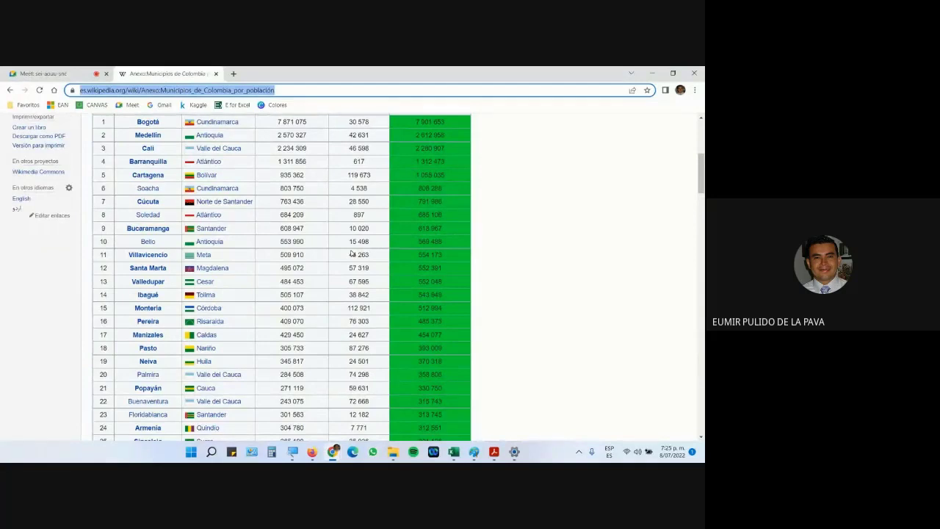
scroll(351, 254, "up", 3)
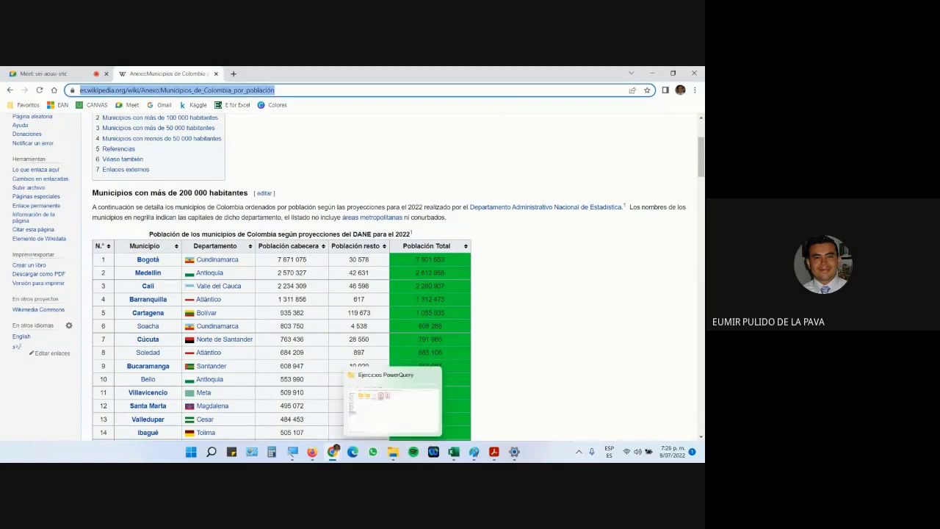
Step: Return to Excel and inspect the Población cabecera values by selecting D2:D13 and D2:D20
left_click(455, 453)
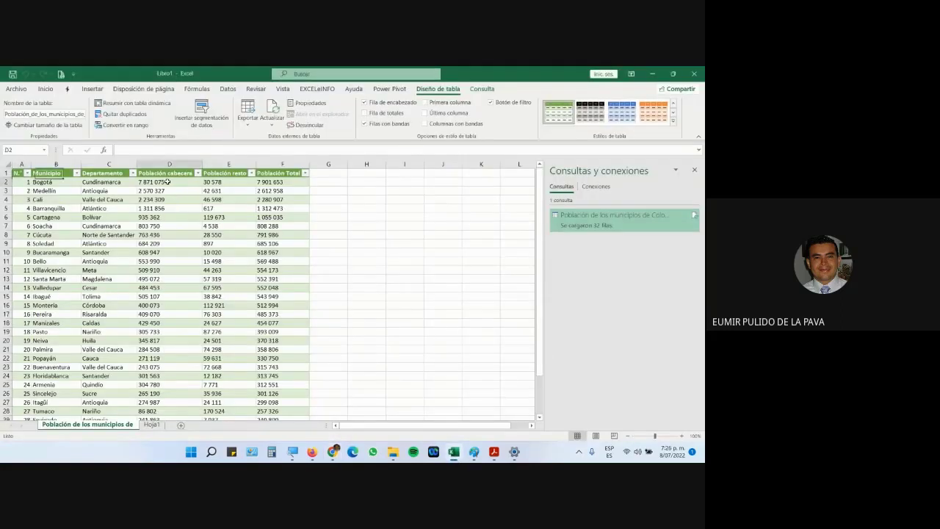
left_click_drag(169, 181, 170, 279)
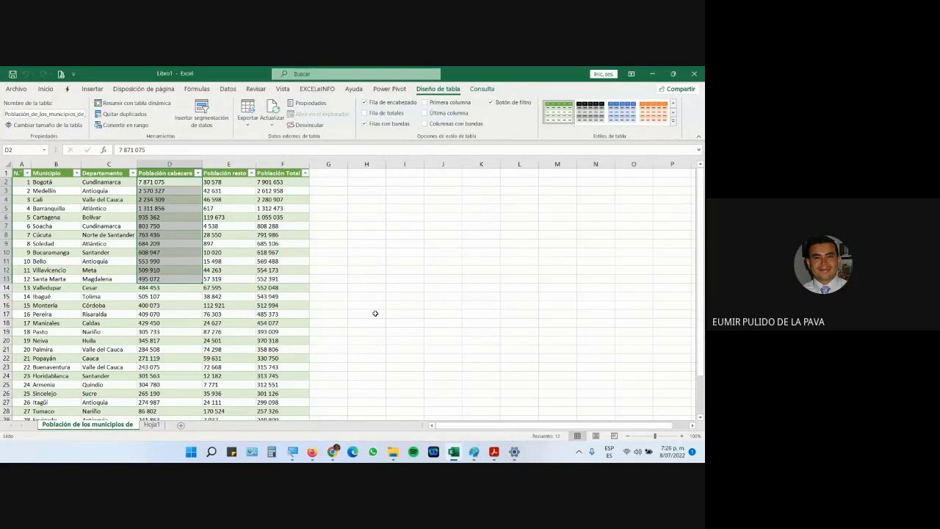
left_click(401, 291)
left_click_drag(147, 182, 157, 340)
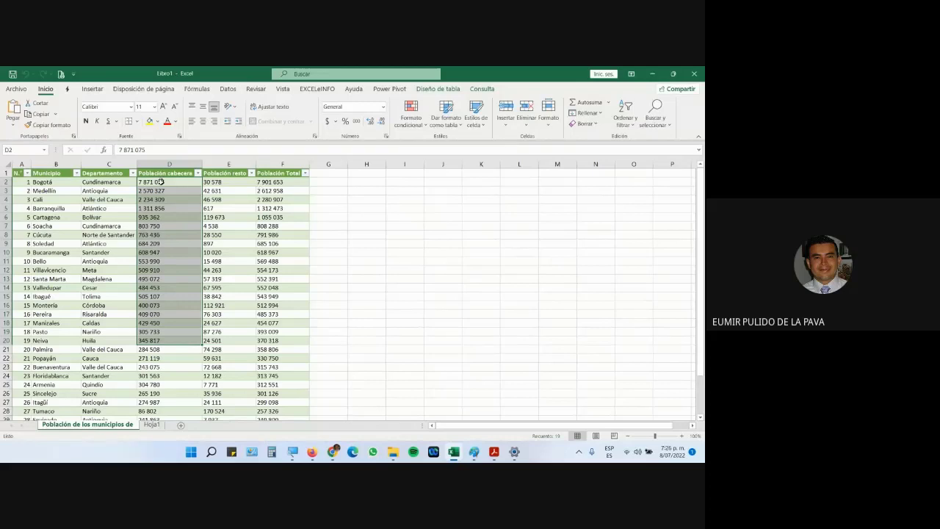
mouse_move(165, 271)
left_click(170, 236)
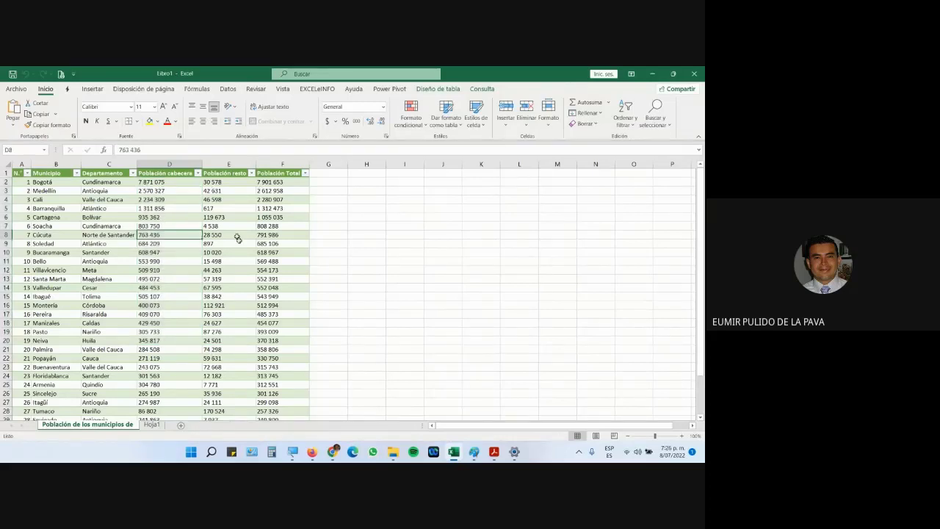
Step: Check the Wikipedia population table in Chrome again and read the chat messages in the Meet call
mouse_move(333, 452)
left_click(303, 417)
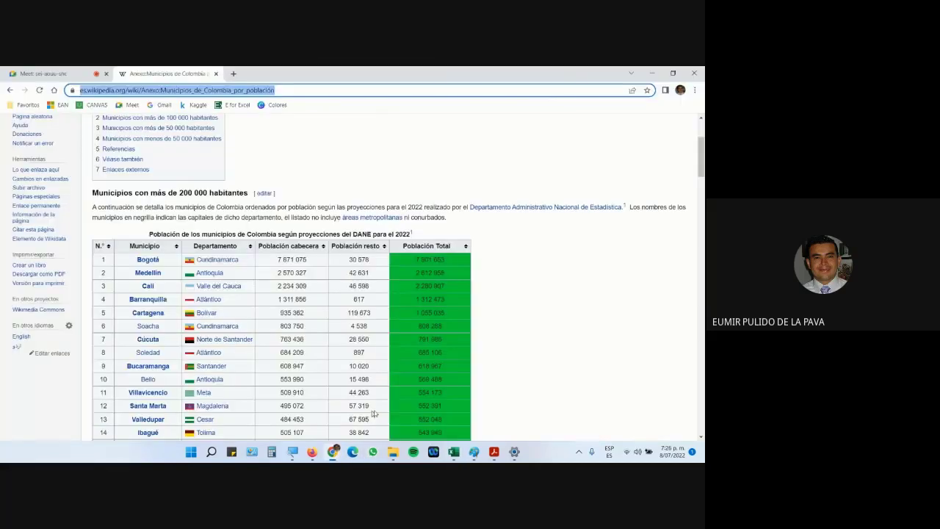
key("ctrl+Tab")
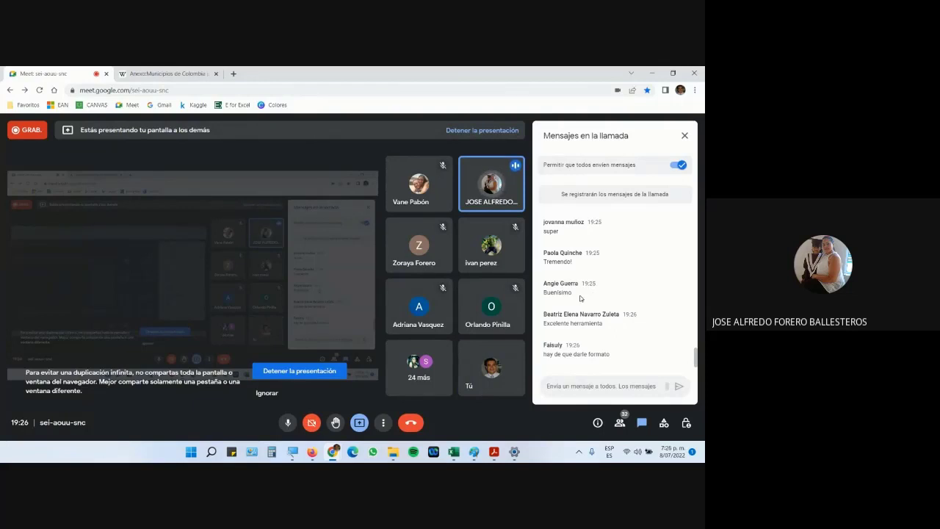
Step: Back in Excel, try an ESPACIOS formula in H2 on the first Población cabecera value, and clear the cell
key("alt+Tab")
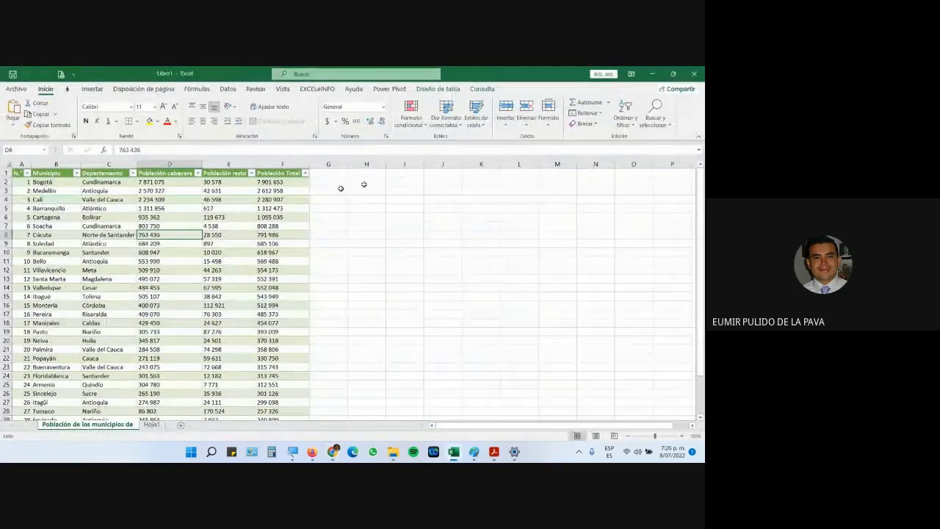
left_click(369, 183)
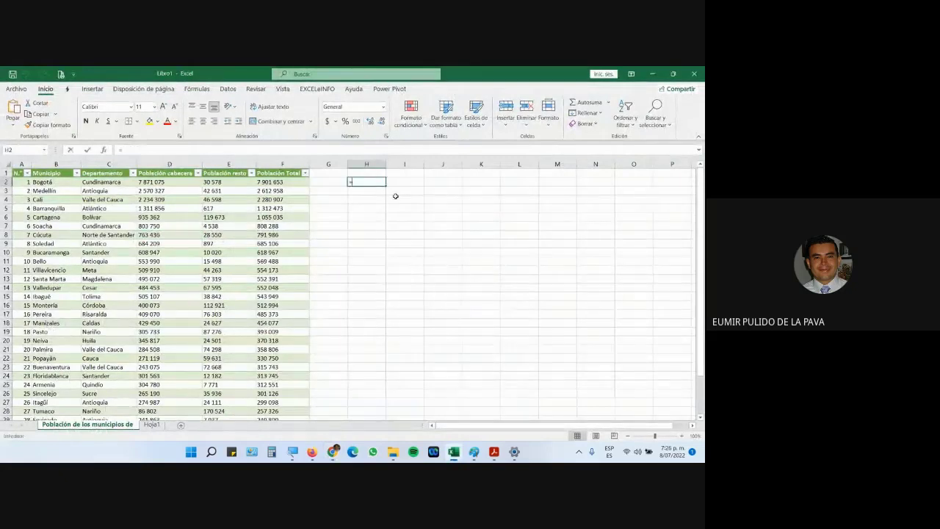
type("=ESPA")
key("Tab")
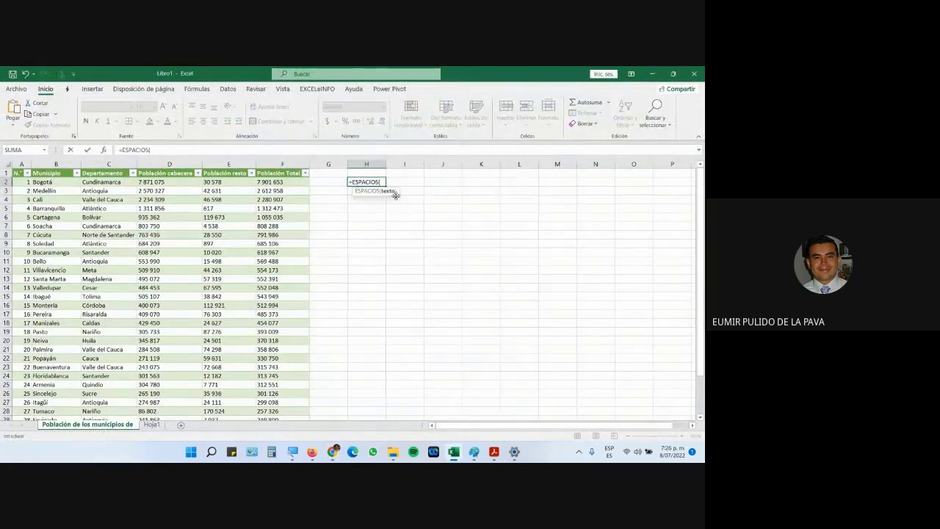
left_click(181, 181)
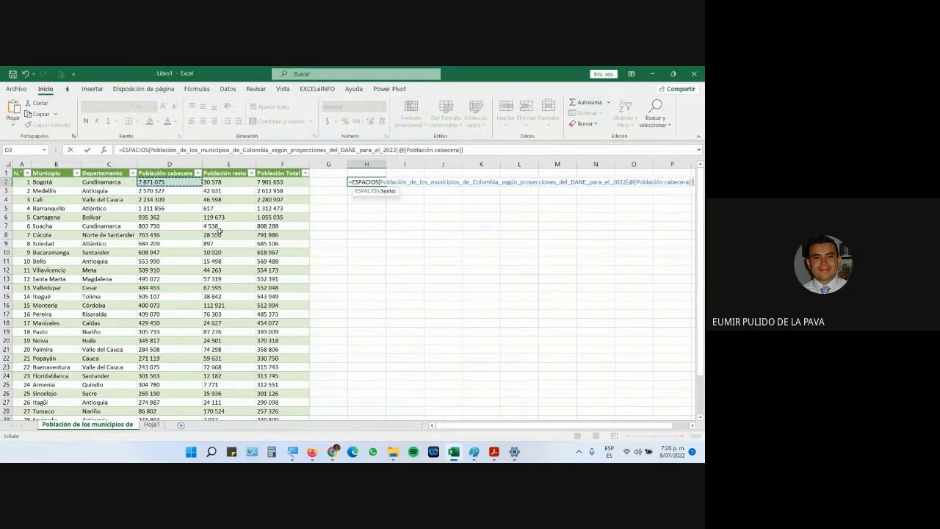
type(")")
key("Return")
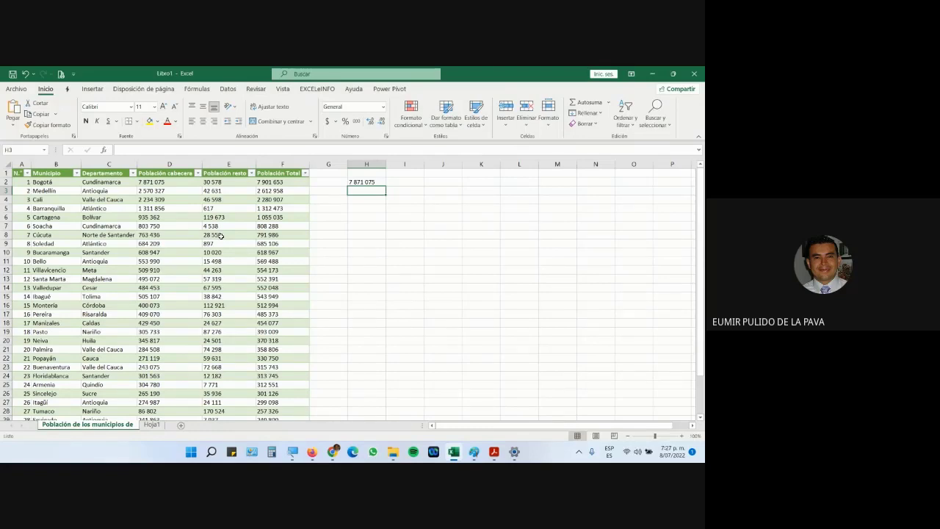
left_click(360, 182)
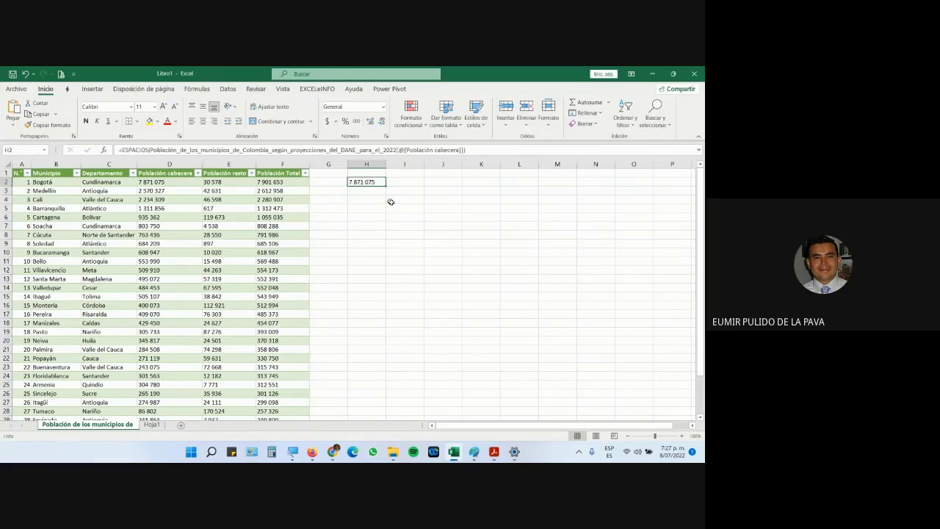
key("Delete")
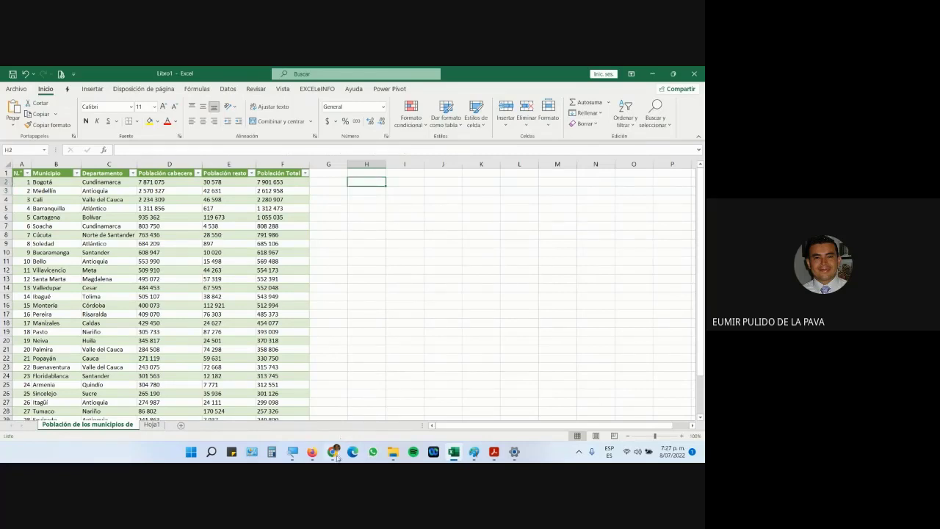
Step: Apply the Número format to the whole Población cabecera column and check its values in D2:D15
left_click(169, 164)
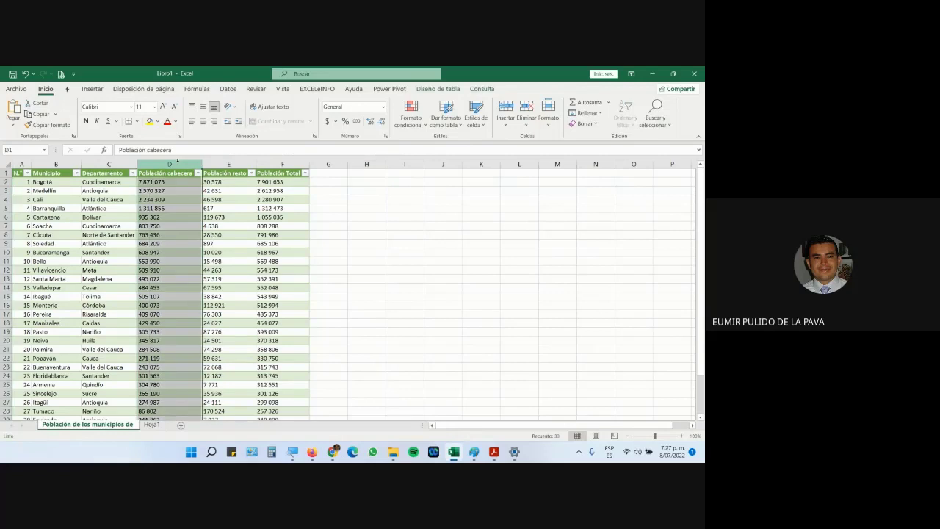
left_click(383, 108)
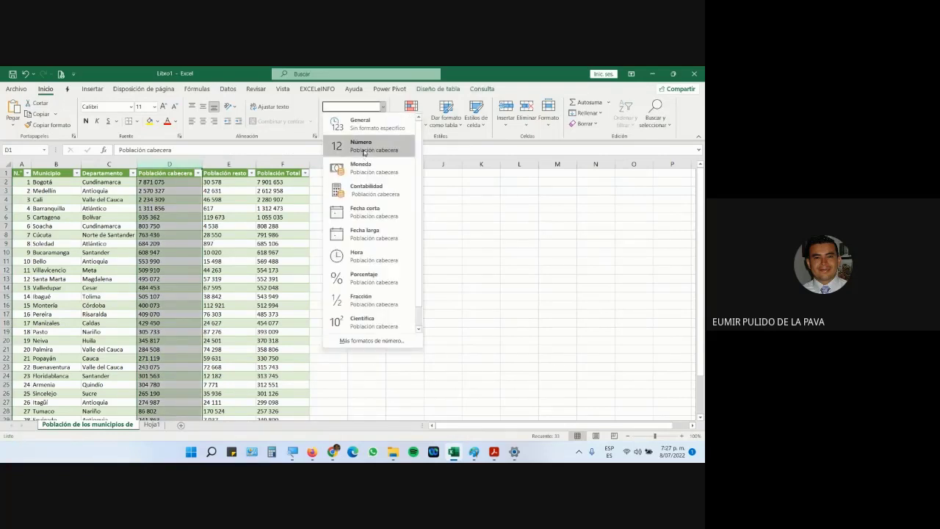
left_click(365, 147)
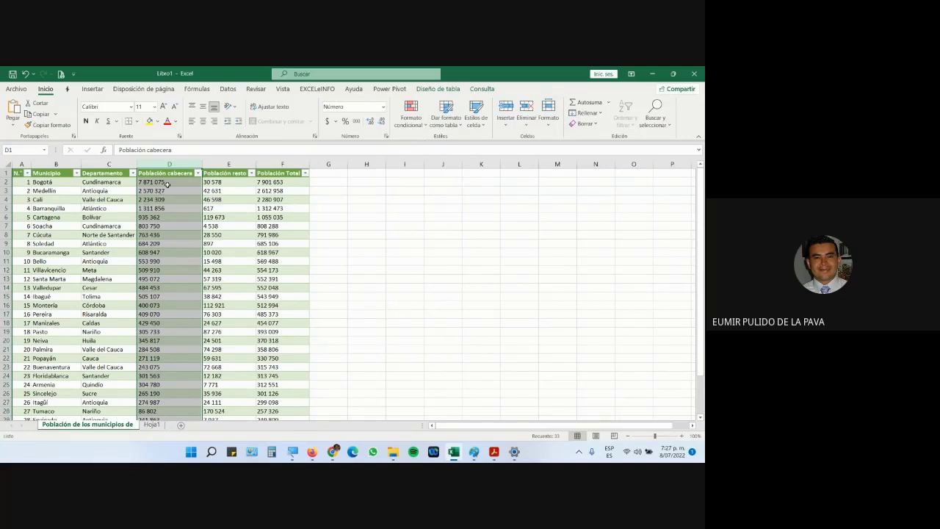
left_click_drag(167, 183, 180, 295)
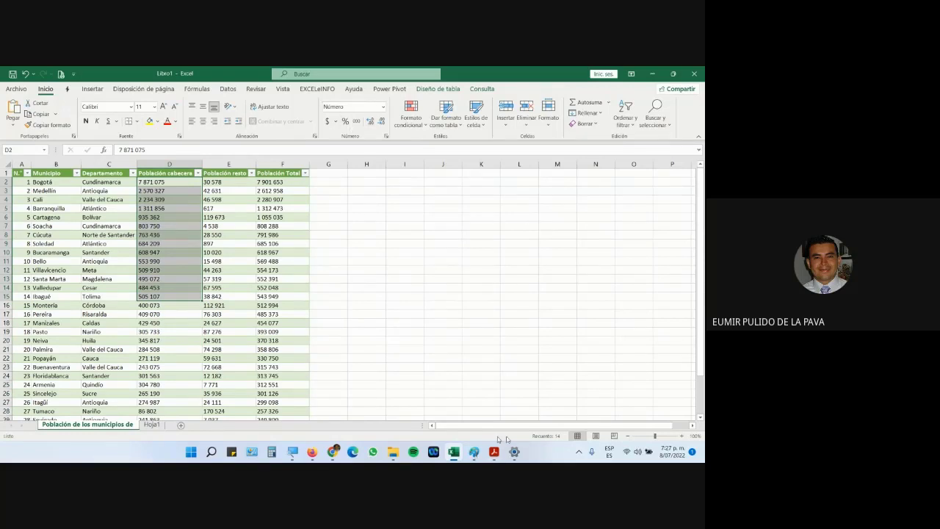
Step: Check the Meet call chat in Chrome for participants' suggestions and return to the Excel table
mouse_move(334, 448)
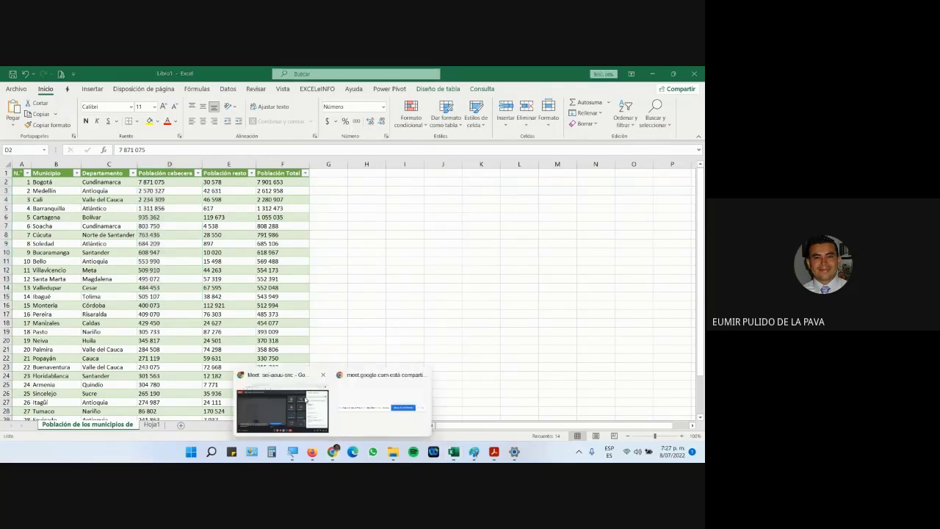
left_click(275, 403)
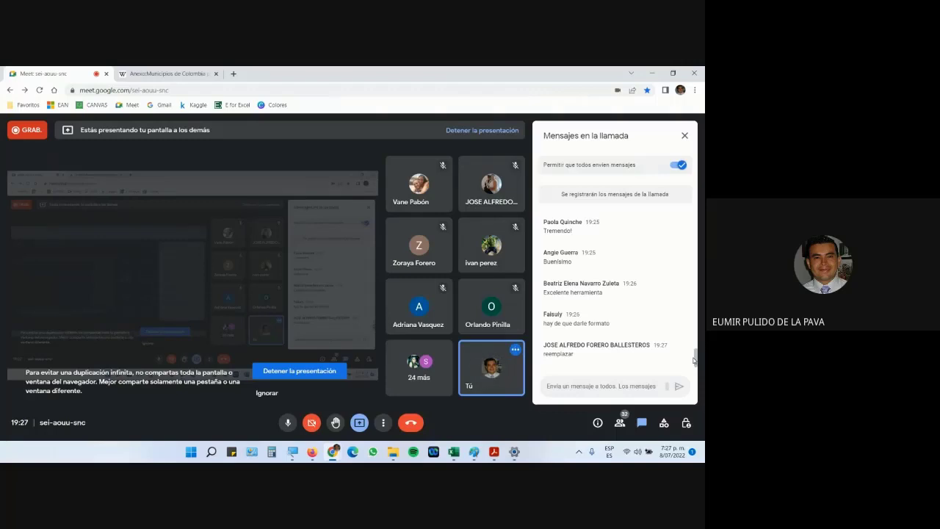
key("alt+Tab")
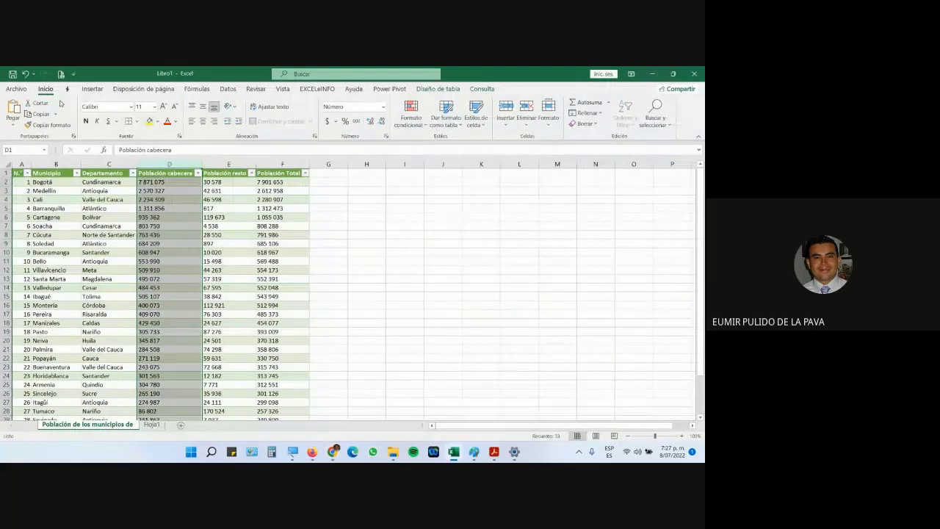
Step: Replace all spaces in the Población cabecera column with nothing and close the replace dialog
left_click(656, 117)
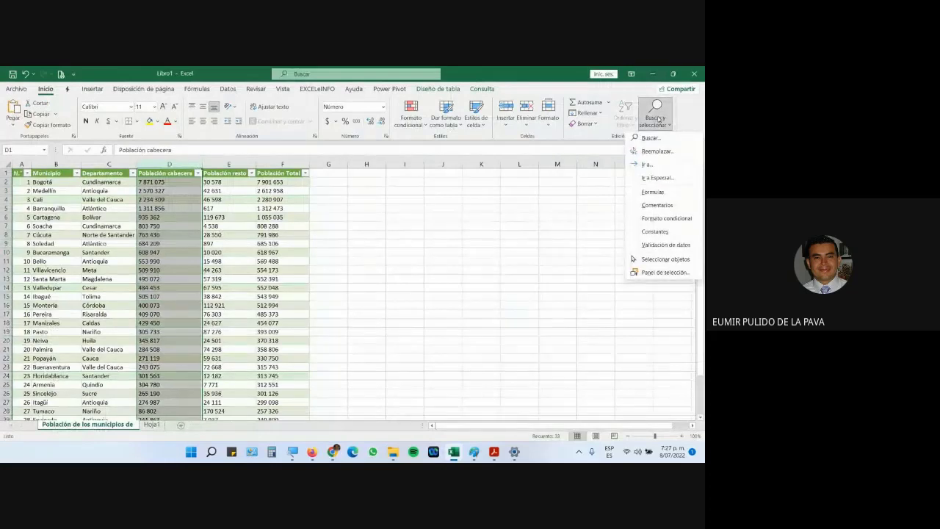
left_click(655, 151)
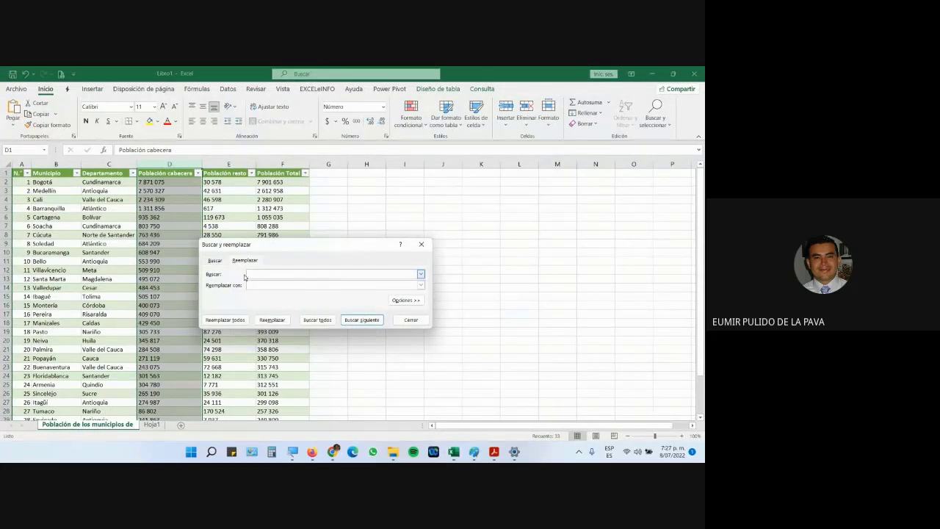
left_click(238, 319)
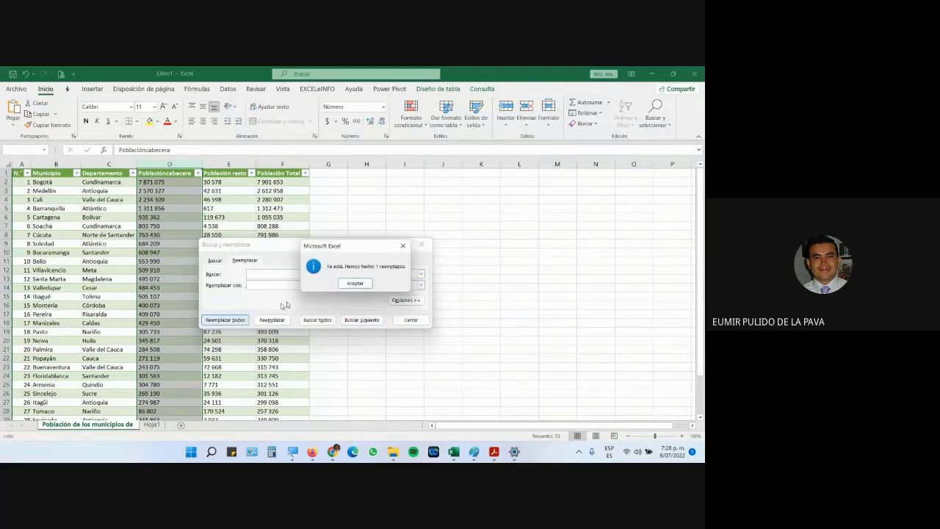
left_click(353, 283)
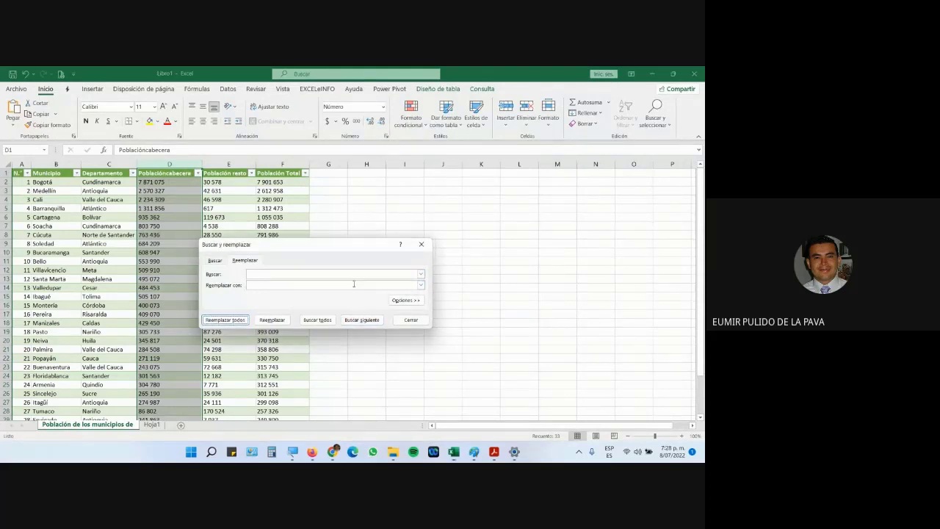
left_click(411, 319)
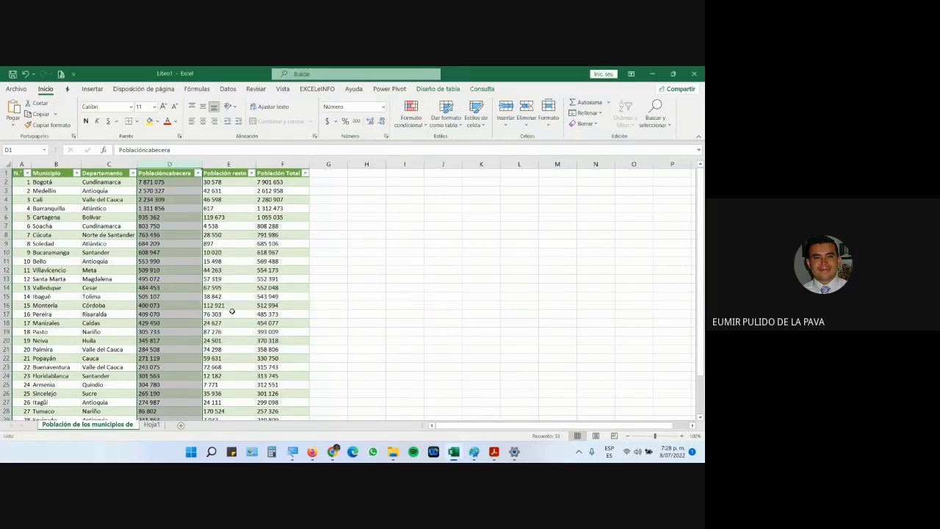
Step: Look at the Meet call in Chrome again for replies and switch back to the Excel workbook
mouse_move(285, 449)
left_click(286, 411)
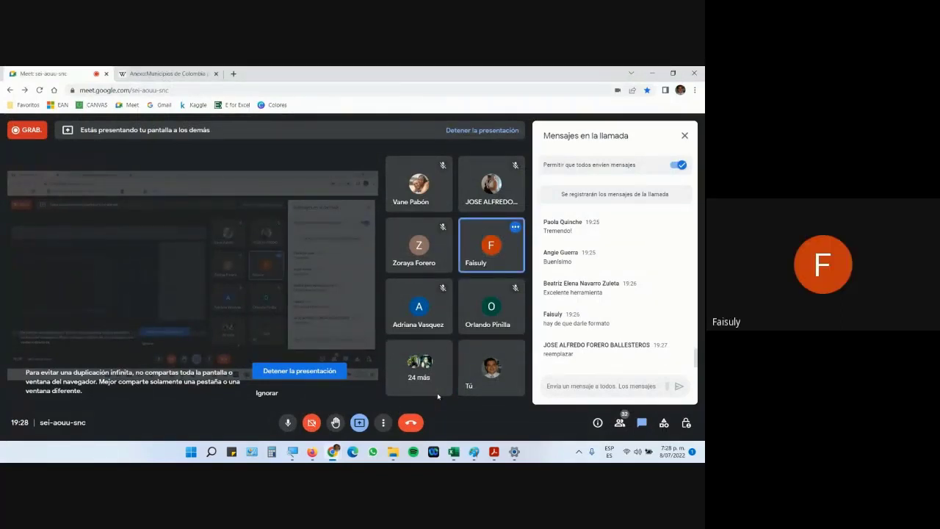
left_click(452, 452)
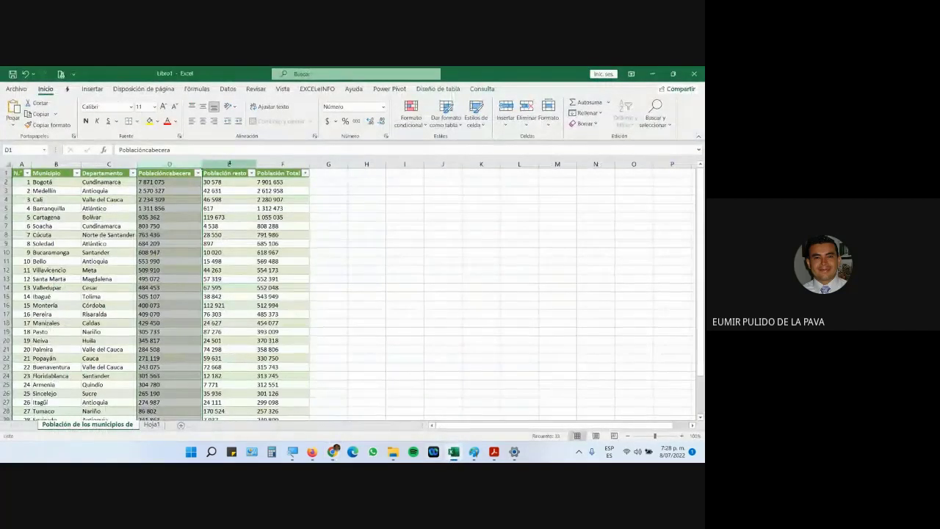
Step: Enter 2550 in I4 as a sample number and format it with a thousands separator and no decimals
left_click(405, 200)
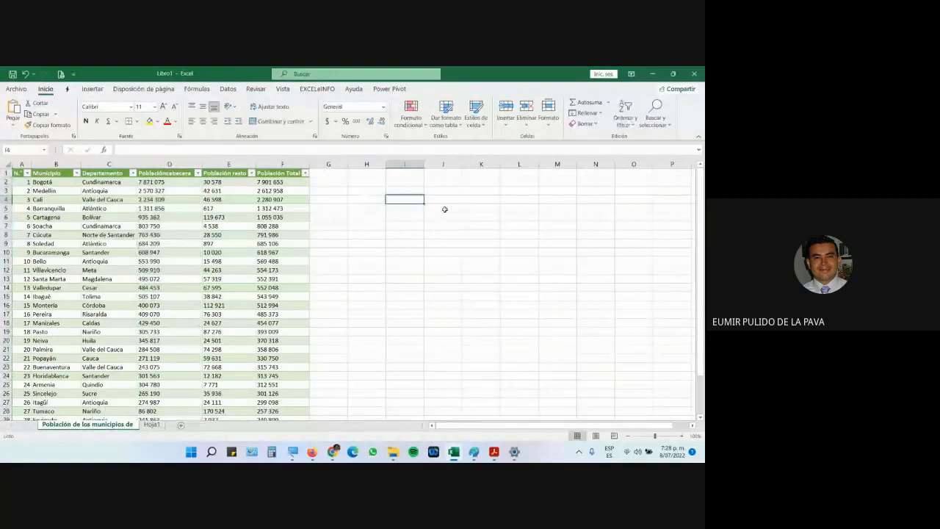
type("2550")
key("Return")
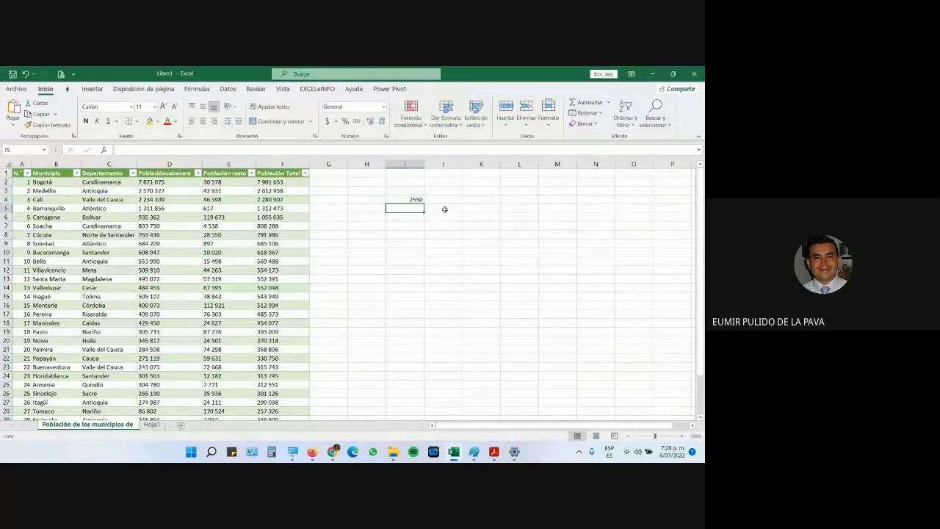
left_click(397, 199)
left_click(357, 122)
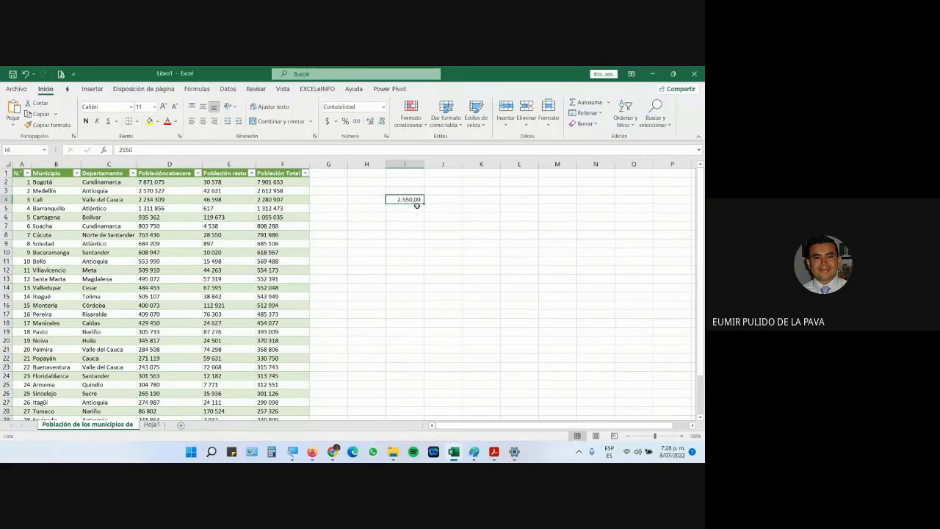
left_click(385, 122)
left_click(385, 121)
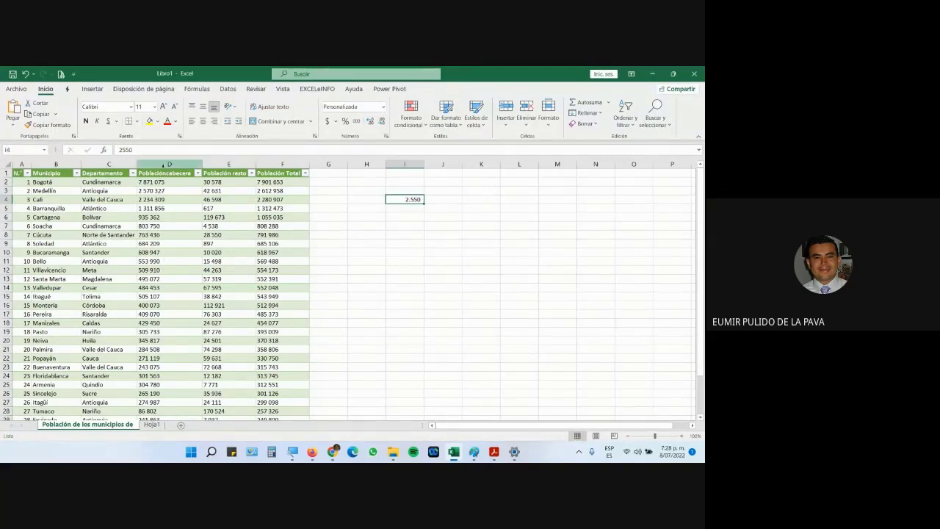
Step: Try once more to strip the spaces from all of column D by replacing them with nothing
left_click(163, 165)
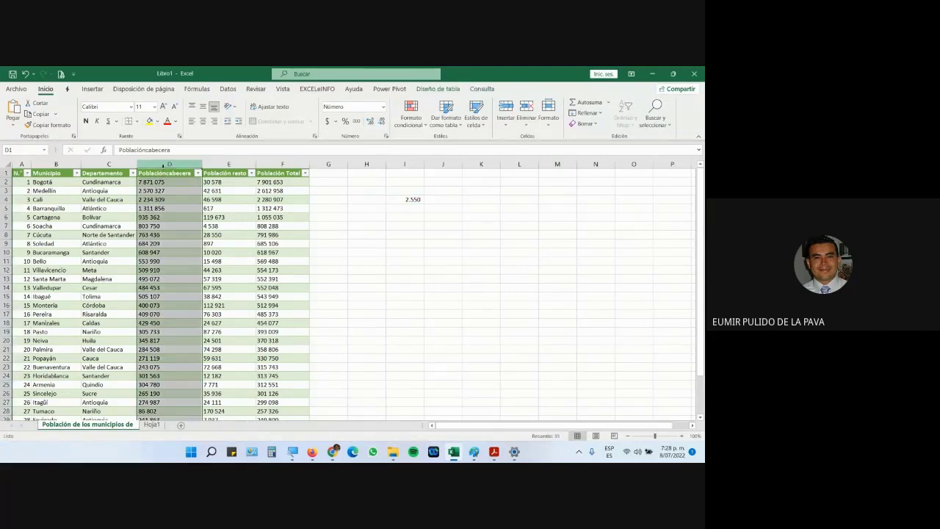
left_click(653, 124)
left_click(656, 151)
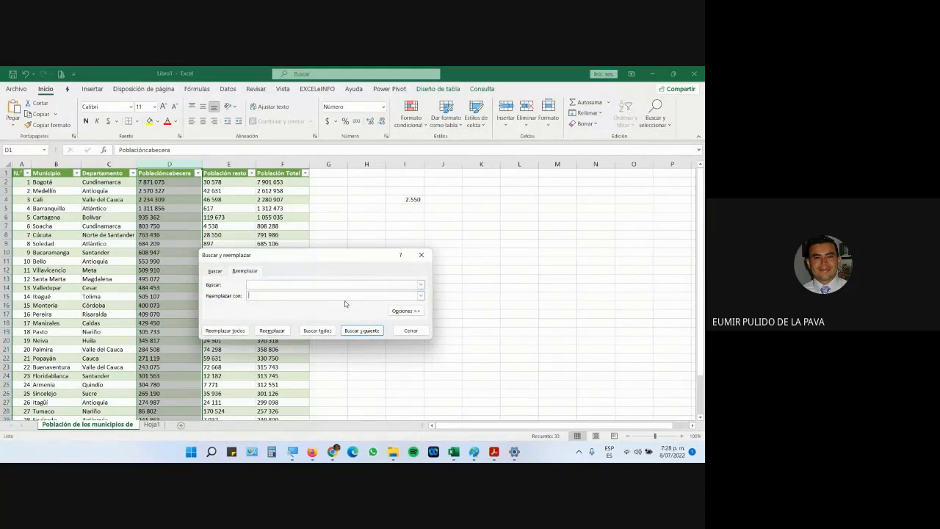
left_click(224, 331)
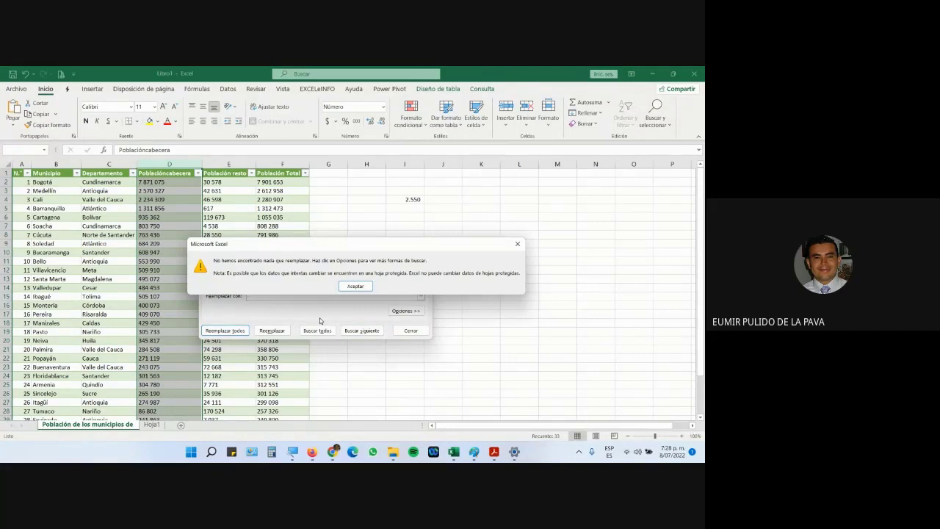
left_click(355, 286)
left_click(408, 331)
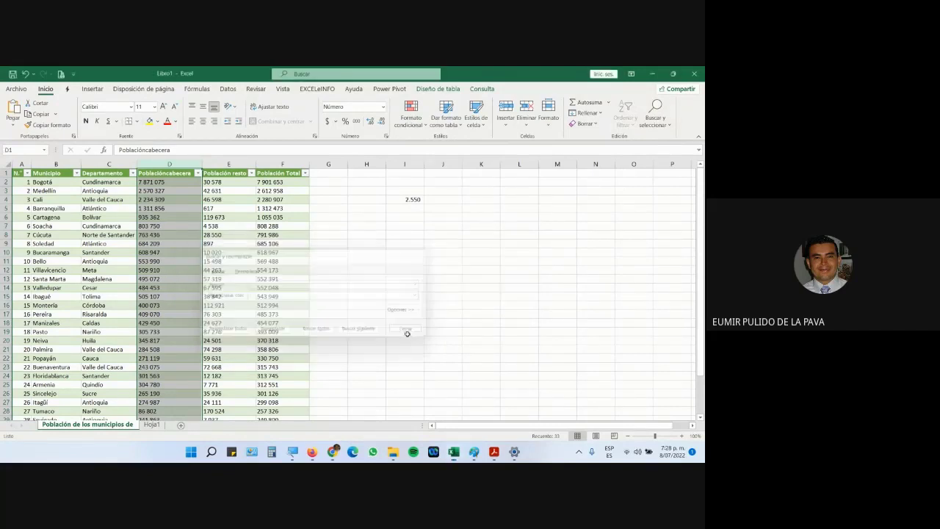
Step: Magnify the screen to 200% with Lupa and set it back to 100%
left_click(292, 452)
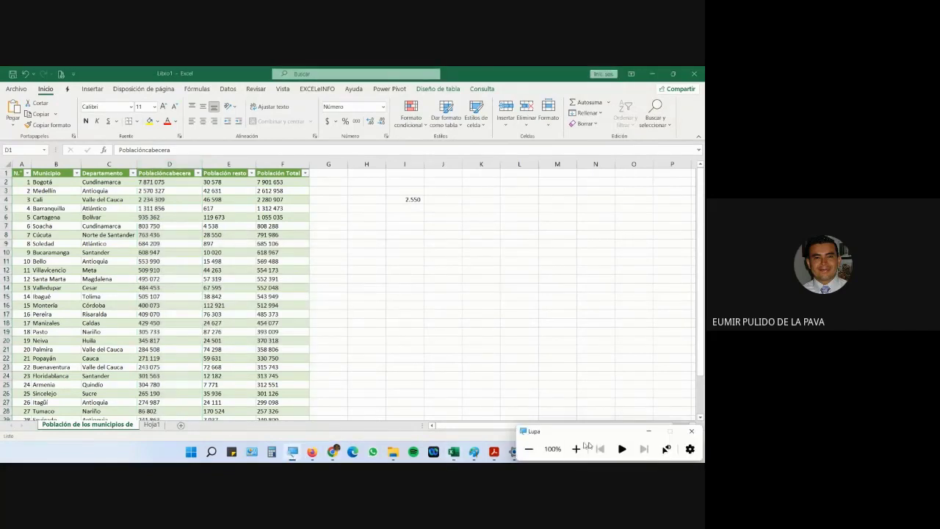
left_click(576, 448)
key("ctrl+space")
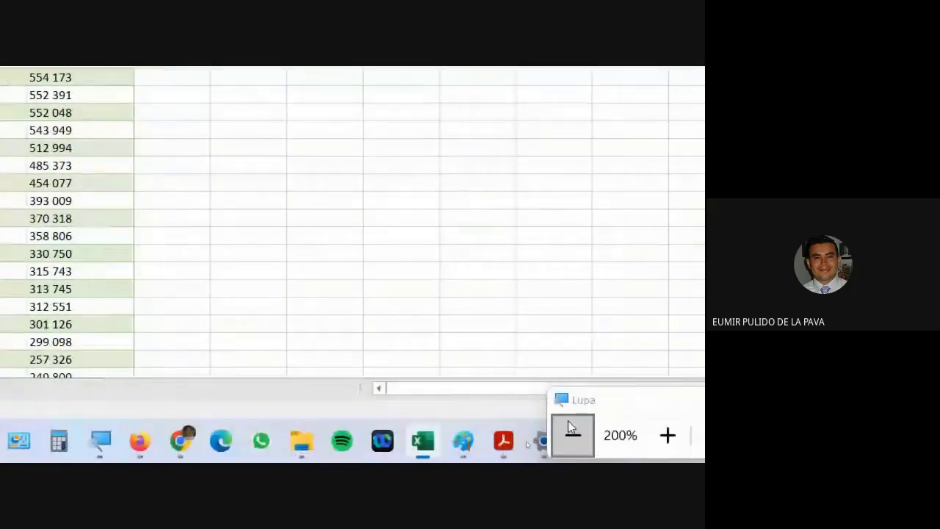
left_click(568, 436)
Step: Check the Meet chat in Chrome, and back in Excel examine the column D values down to row 33
mouse_move(332, 452)
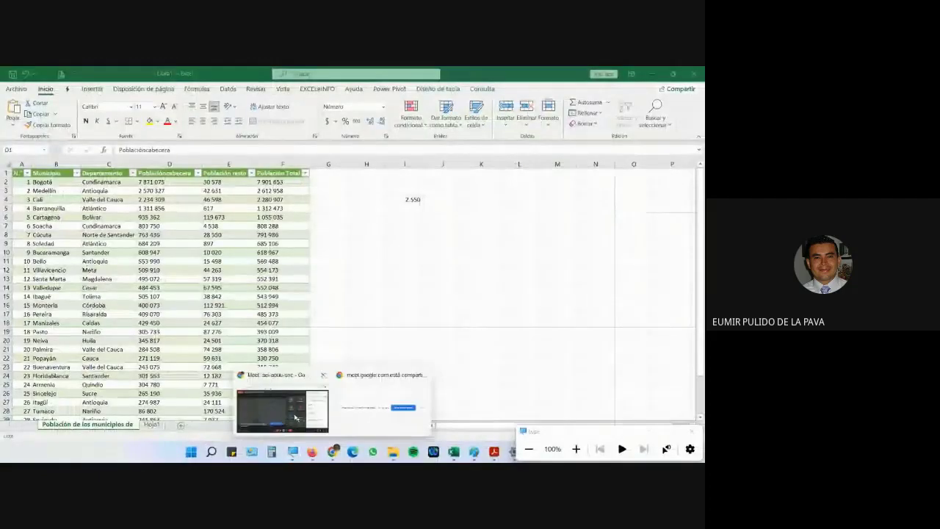
left_click(271, 407)
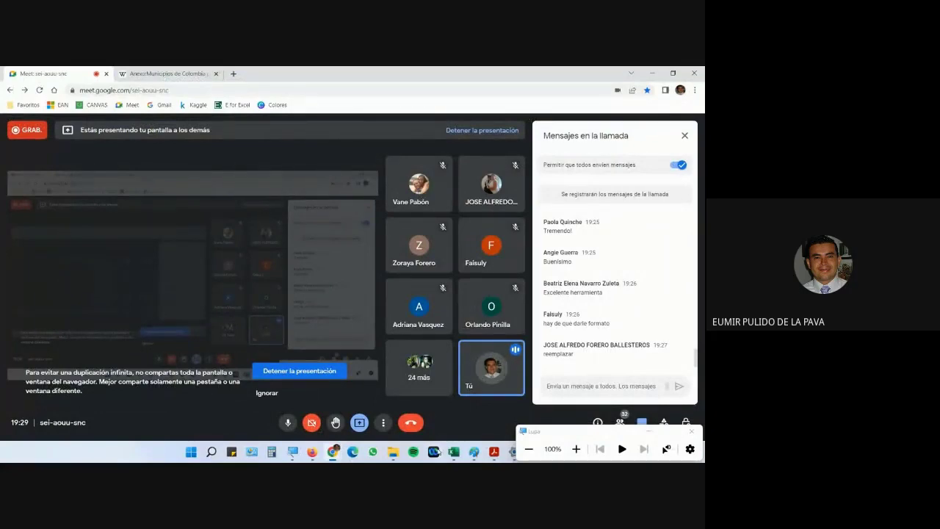
left_click(453, 451)
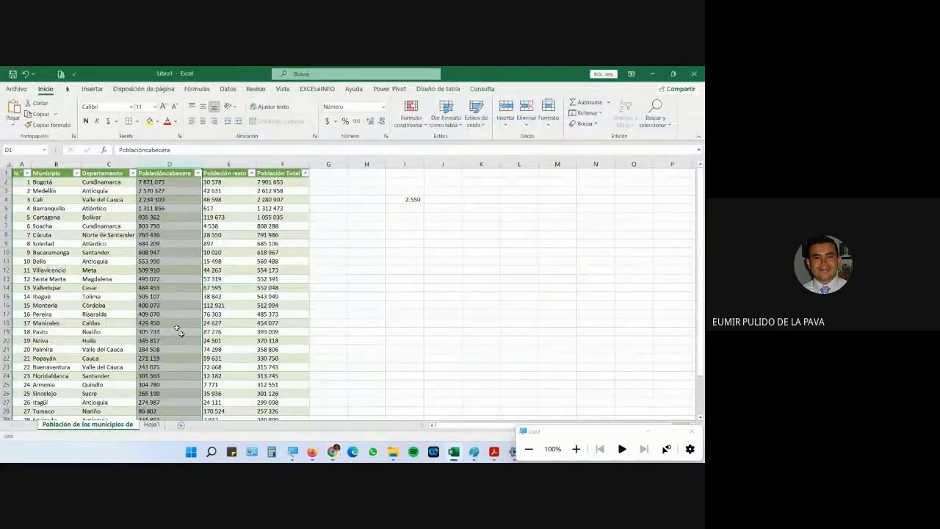
scroll(198, 364, "down", 2)
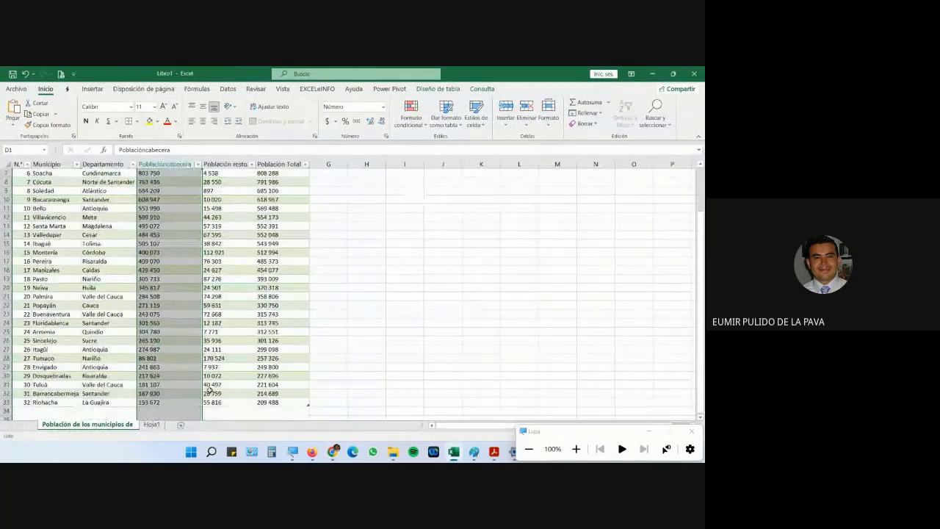
scroll(209, 389, "up", 2)
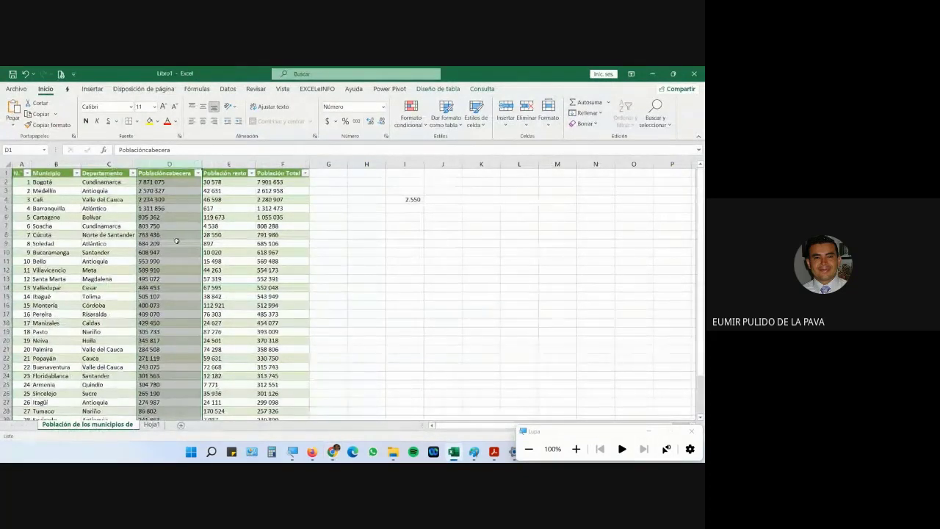
scroll(250, 397, "down", 2)
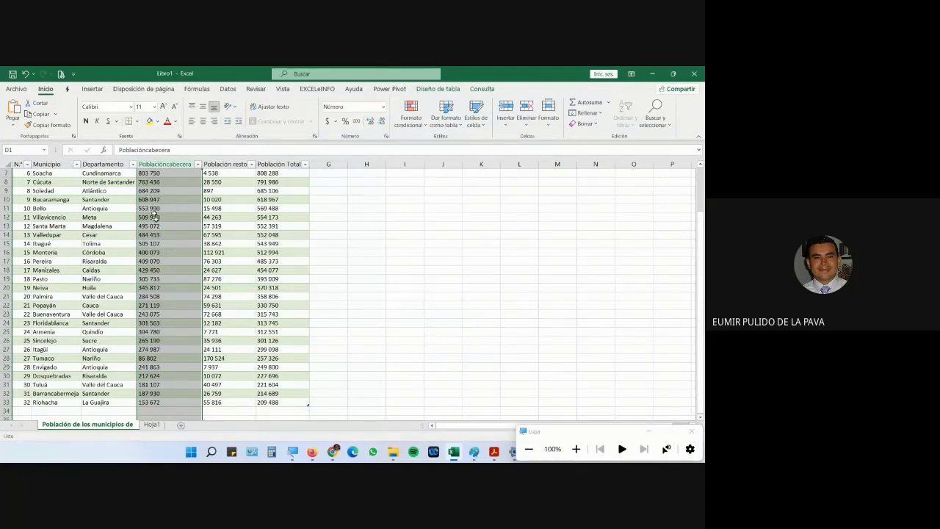
Step: Read the newest participant message in the Meet chat and go back to the Excel table
left_click(333, 452)
left_click(421, 410)
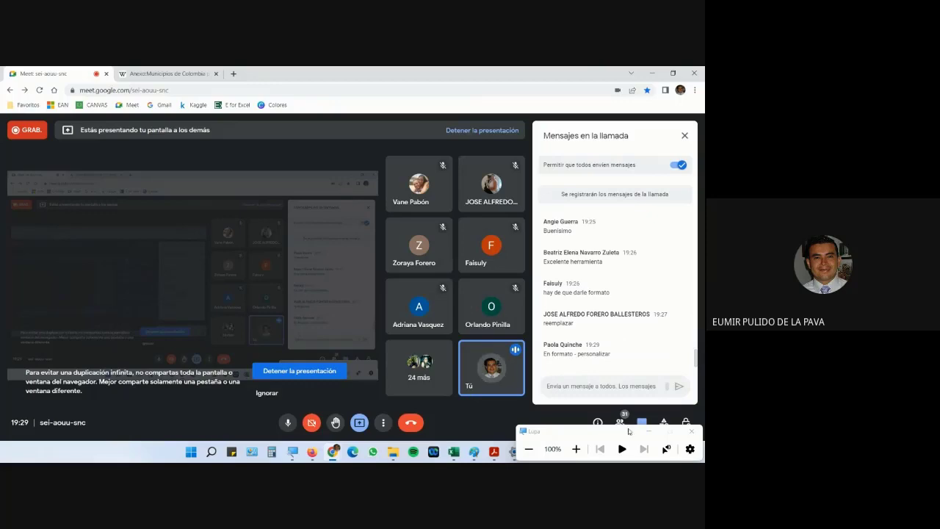
mouse_move(501, 459)
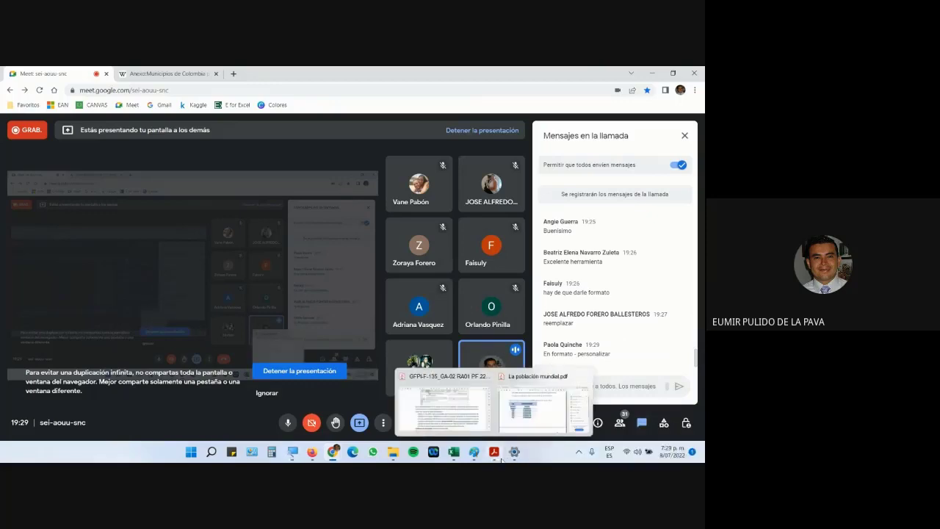
left_click(453, 451)
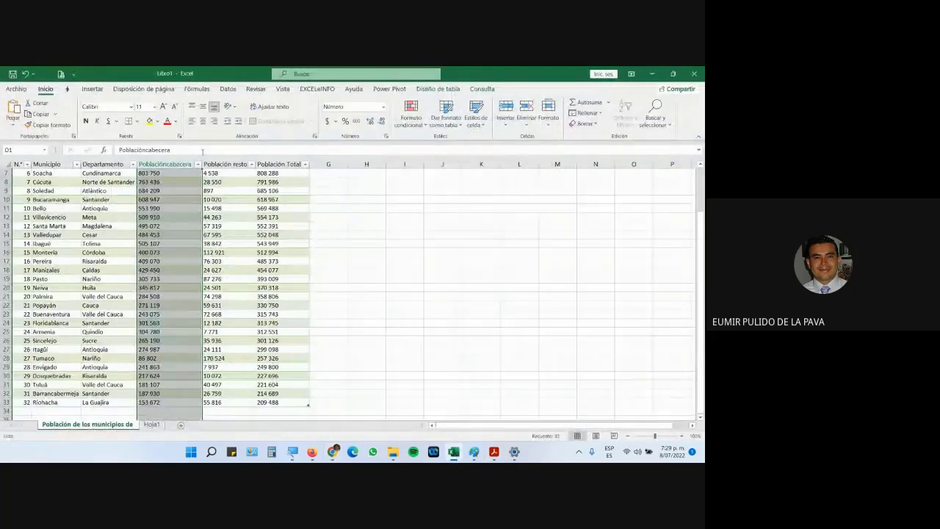
Step: Examine the Personalizada number format codes for column D, recheck the Meet chat, and cancel the cell formatting
left_click(383, 106)
left_click(382, 341)
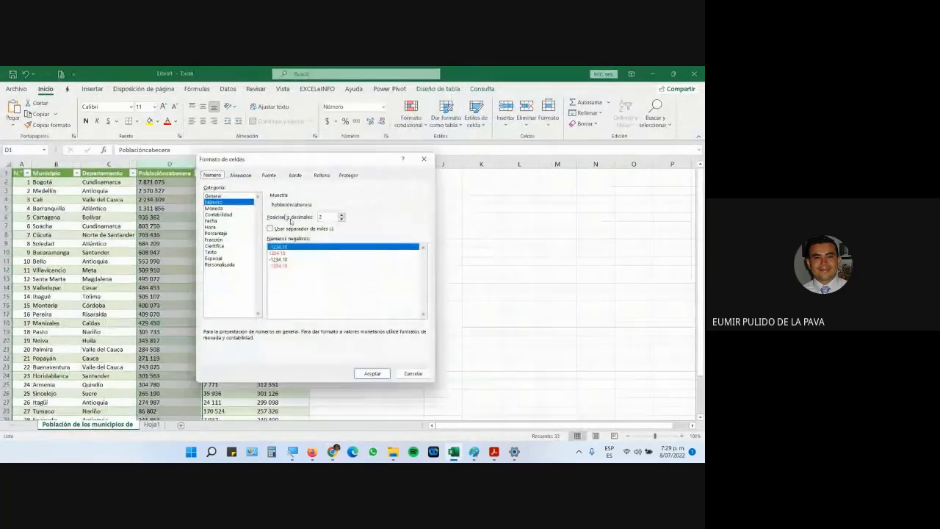
left_click(219, 264)
key("alt+Tab")
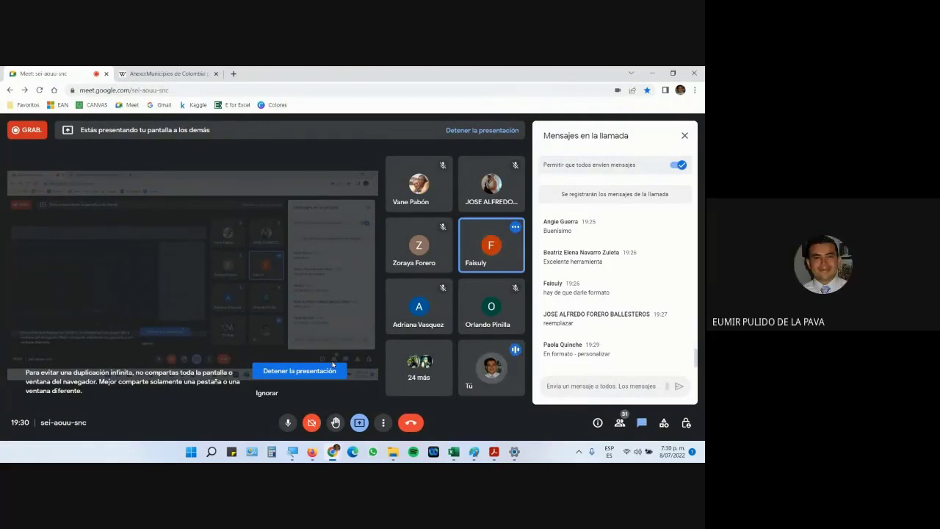
key("alt+Tab")
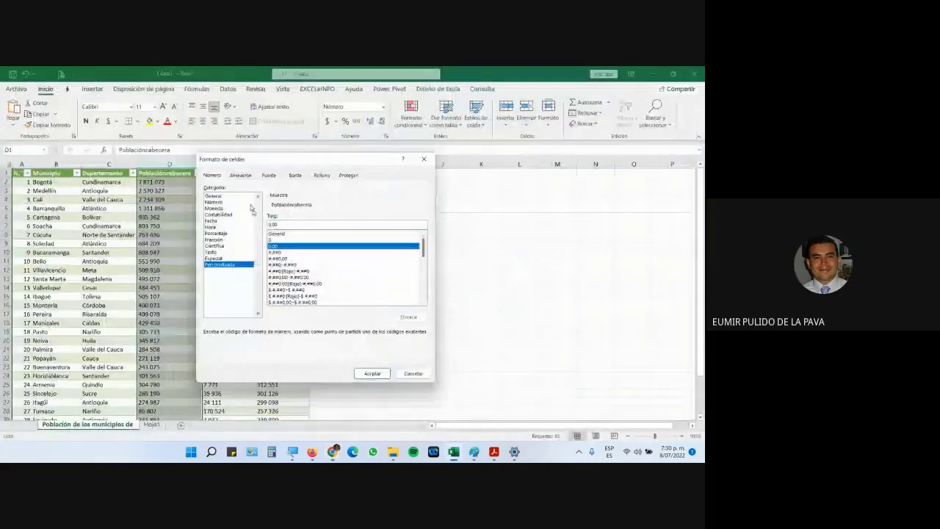
left_click(413, 373)
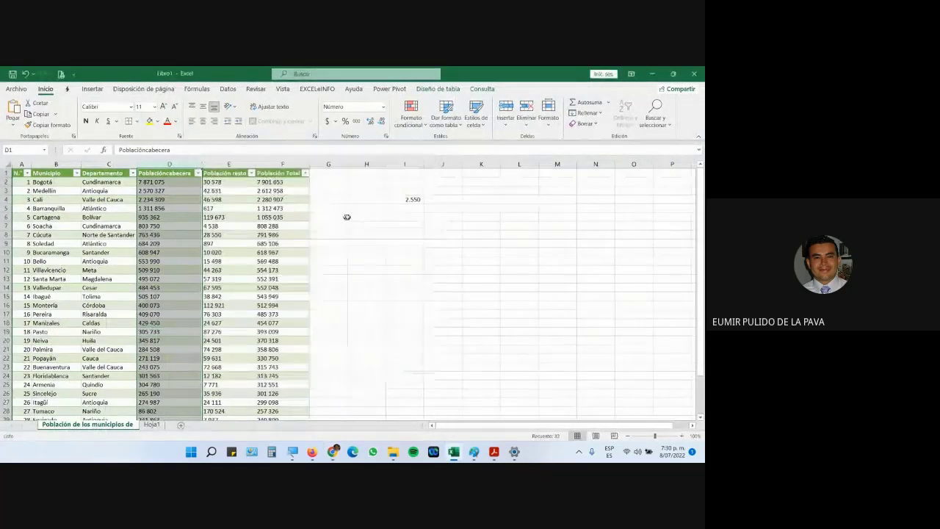
Step: Clear the sample number from cell I4
left_click(341, 185)
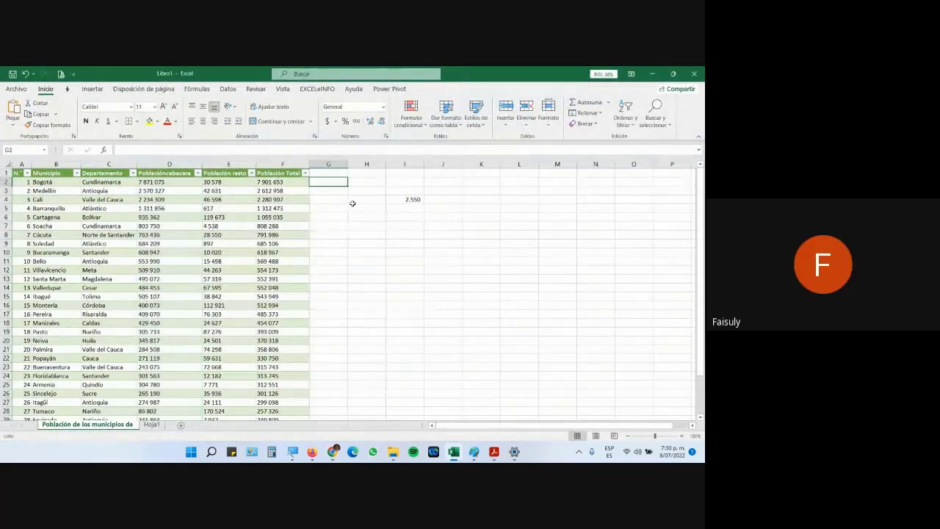
left_click(412, 200)
key("Delete")
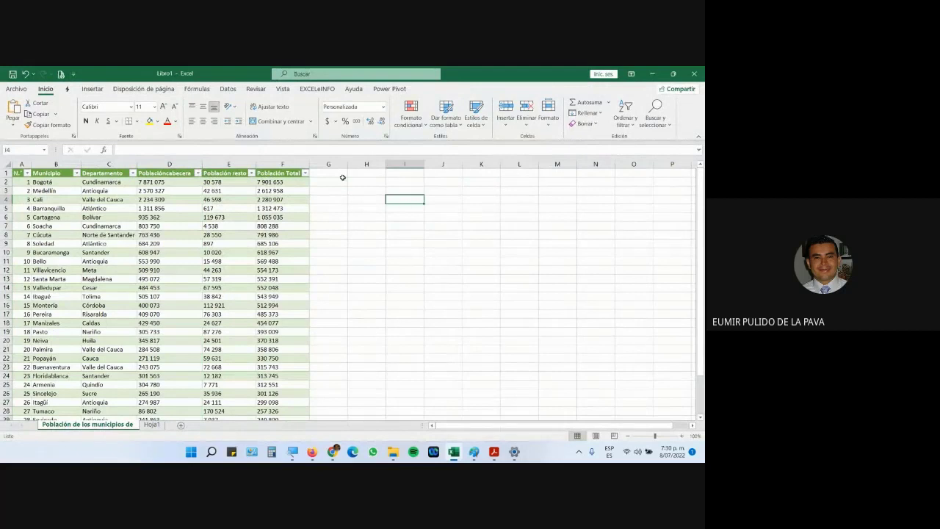
Step: Start a SUSTITUIR formula in cell G2 and magnify the screen to 200% with Lupa
left_click(334, 182)
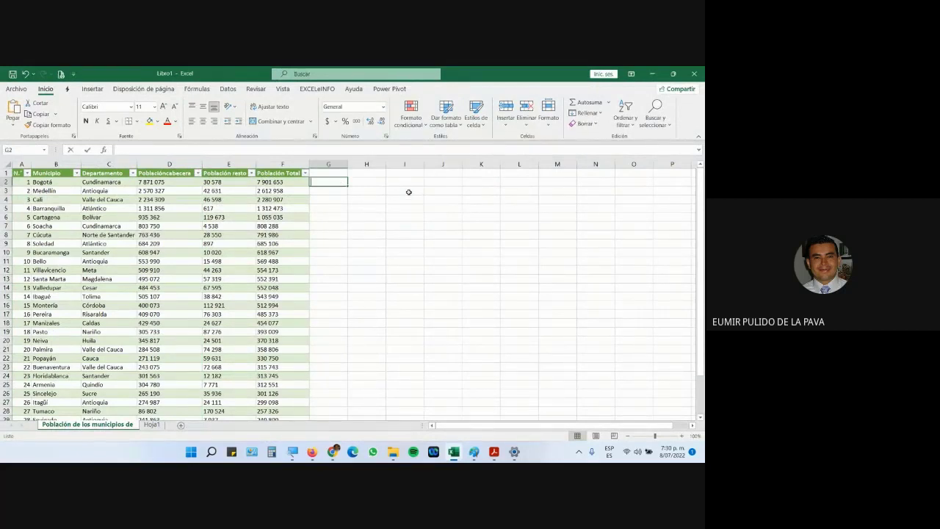
type("=SUS")
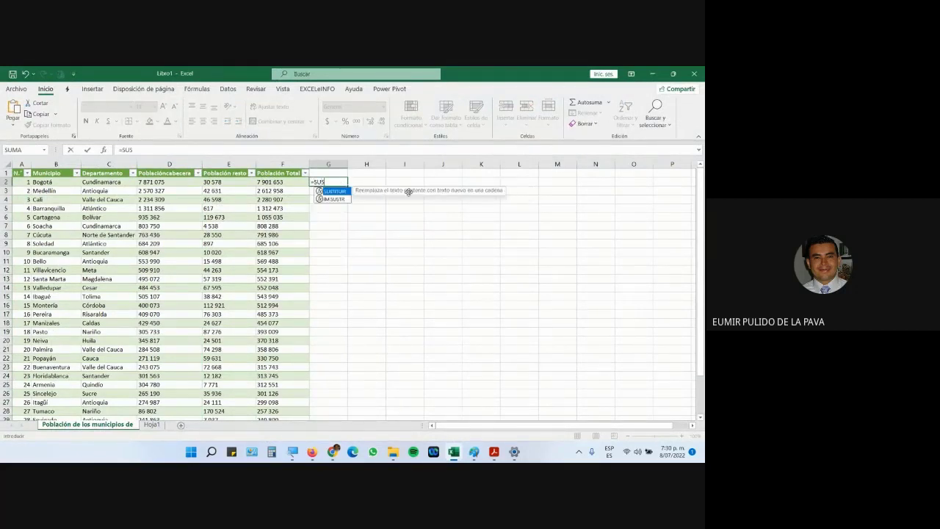
key("Tab")
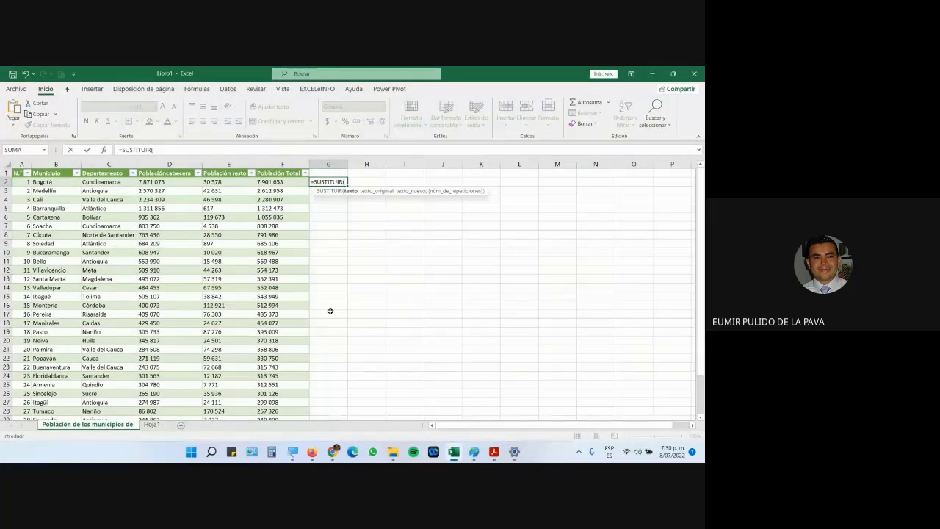
left_click(292, 451)
key("super+plus")
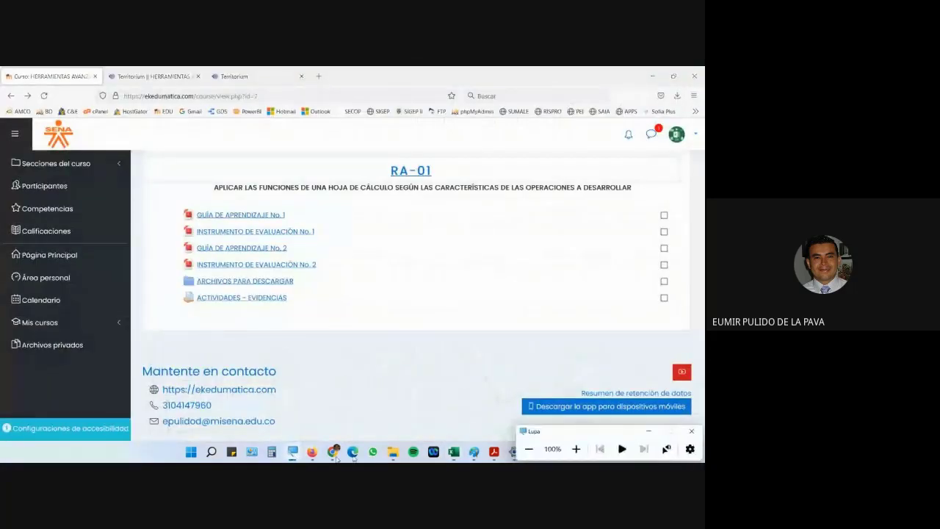
left_click(575, 448)
left_click(453, 451)
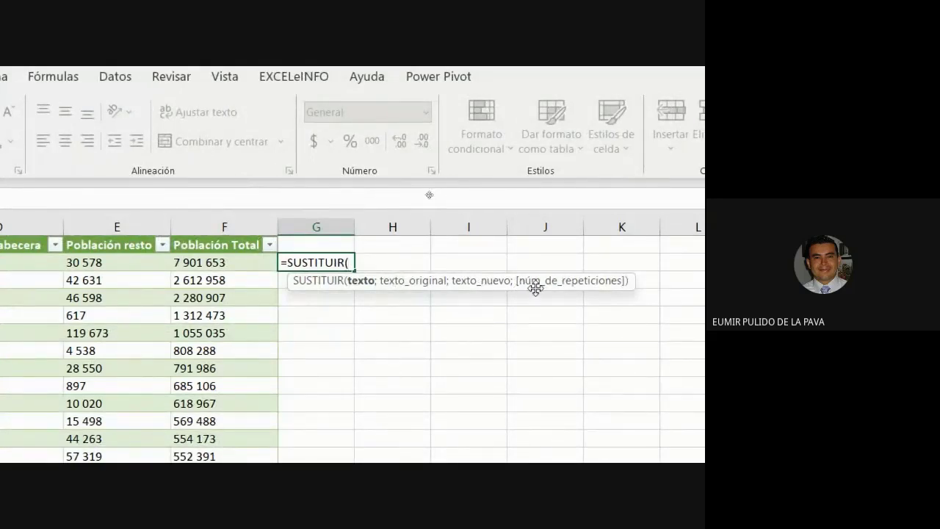
left_click(117, 262)
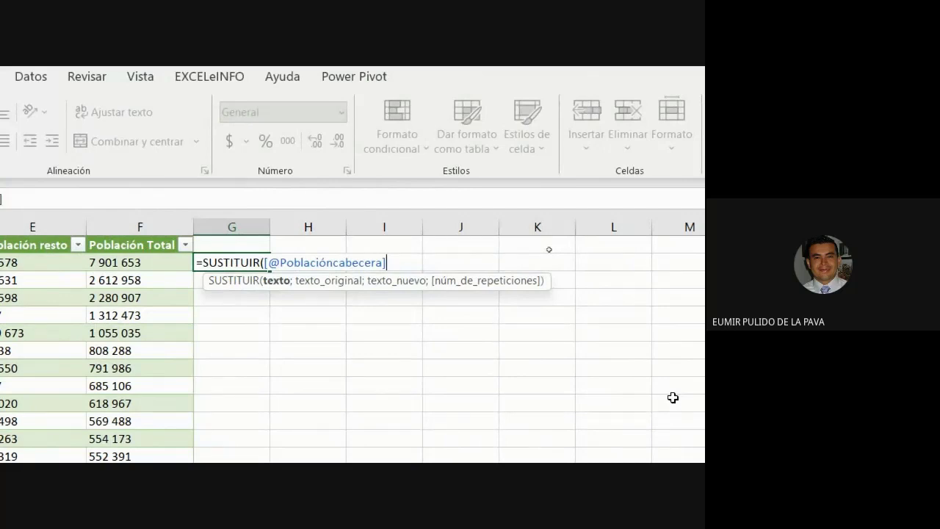
type(";")
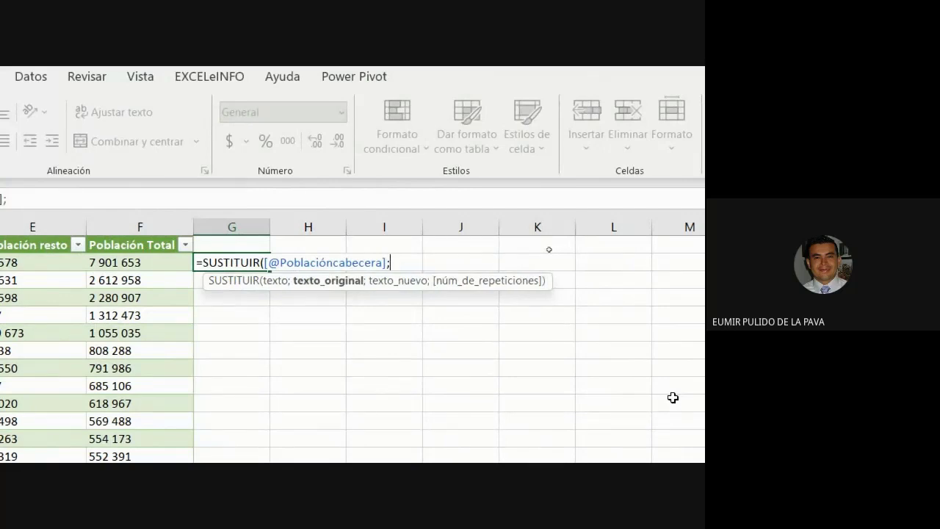
type("\" \";\"\"")
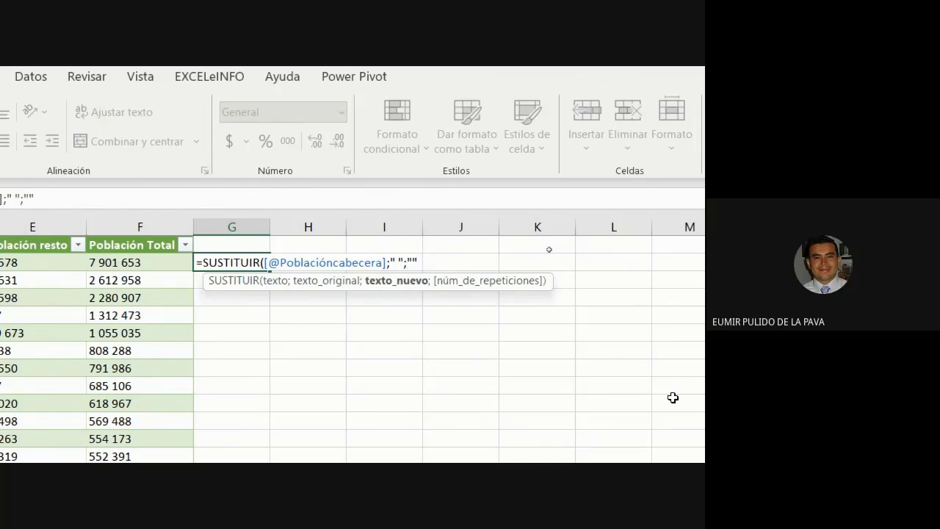
type(")")
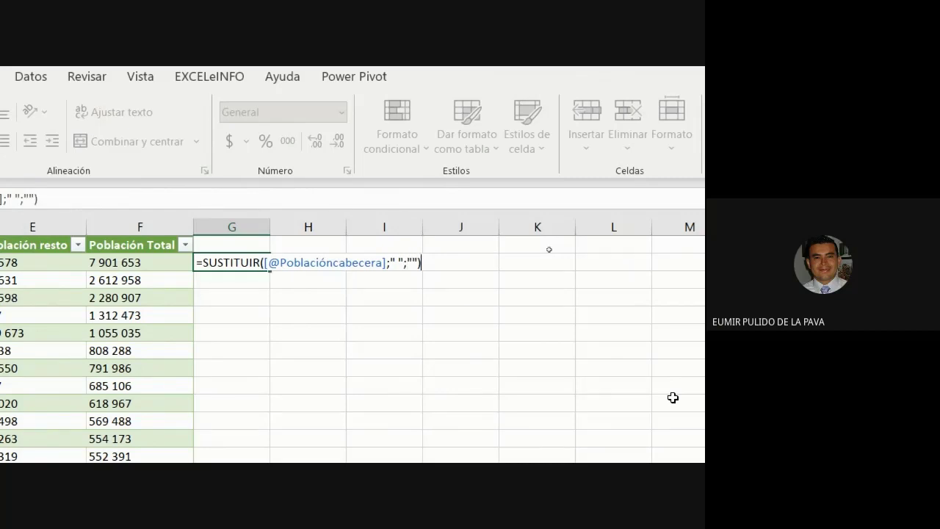
key("Return")
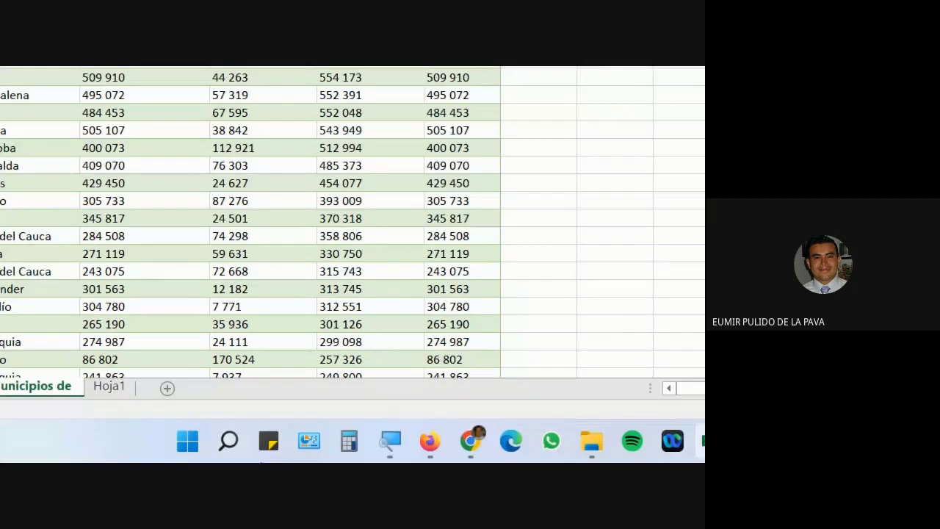
Step: Examine the separator after the first digit of Bogotá's Población cabecera on the Wikipedia page in Chrome, and return to Excel
mouse_move(464, 438)
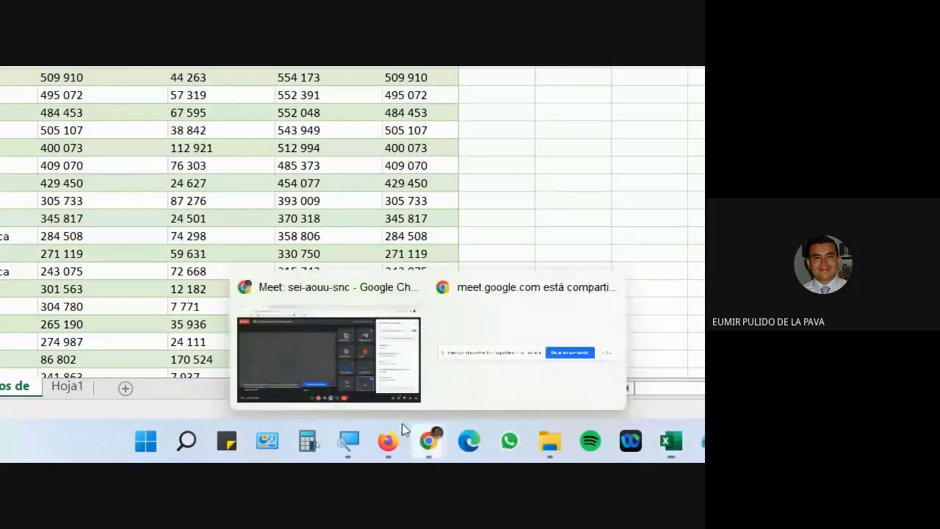
left_click(328, 352)
left_click(83, 80)
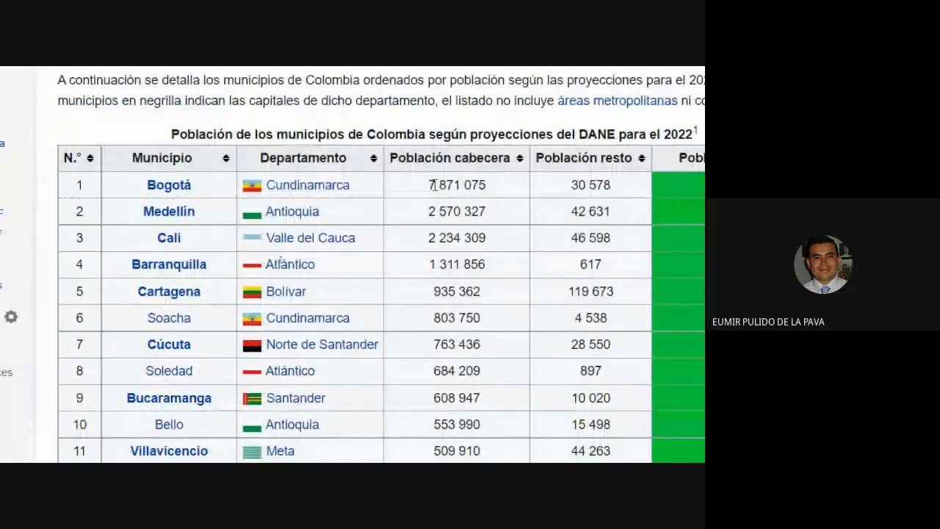
left_click_drag(432, 185, 441, 187)
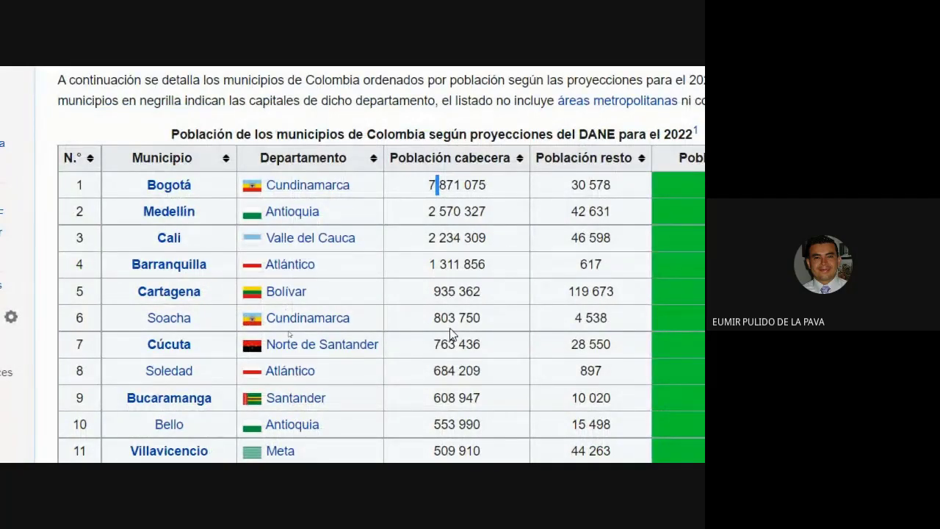
left_click(491, 441)
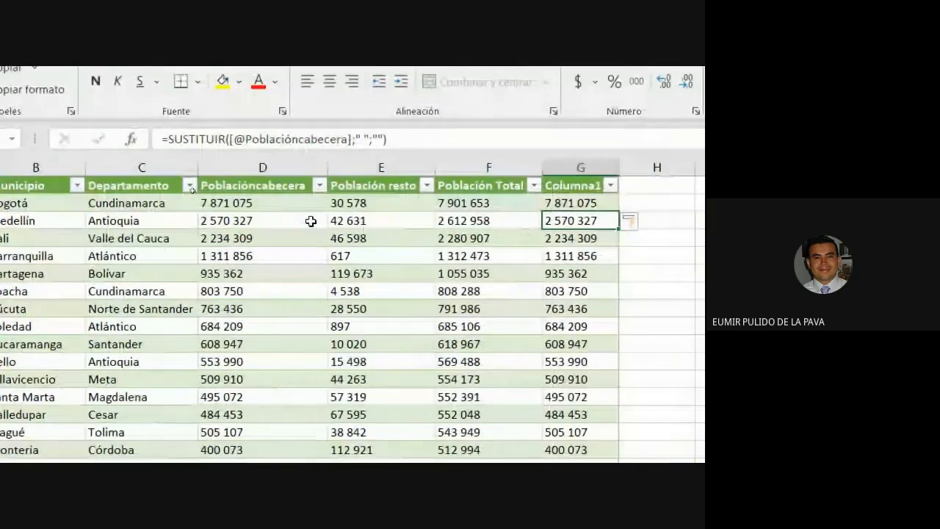
Step: Copy the separator character from the value in D2 and use it as texto_original in the SUSTITUIR formula in G2
left_click(284, 161)
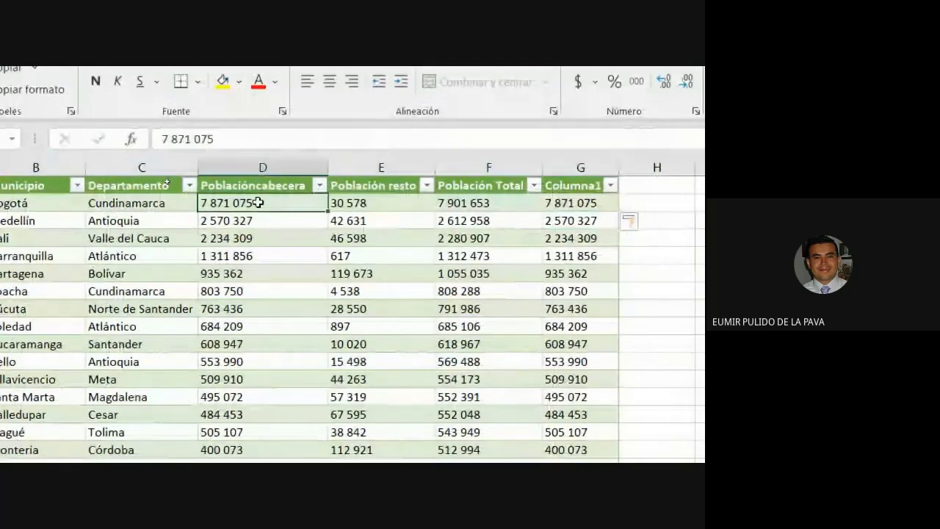
double_click(208, 202)
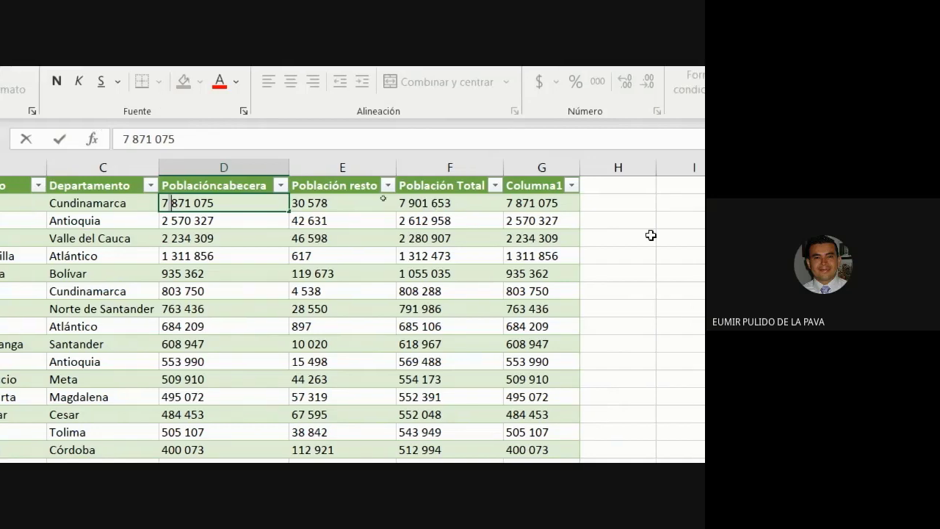
left_click(530, 202)
double_click(530, 203)
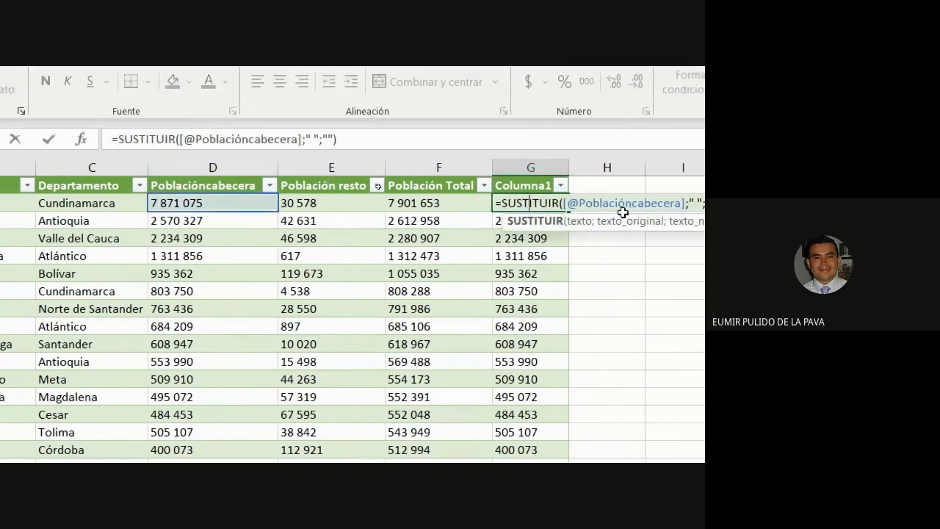
left_click(503, 202)
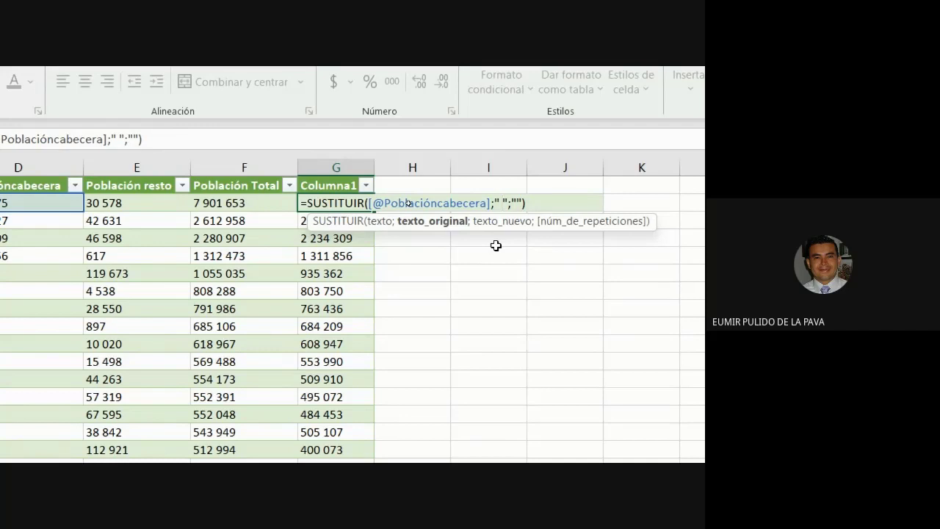
key("Return")
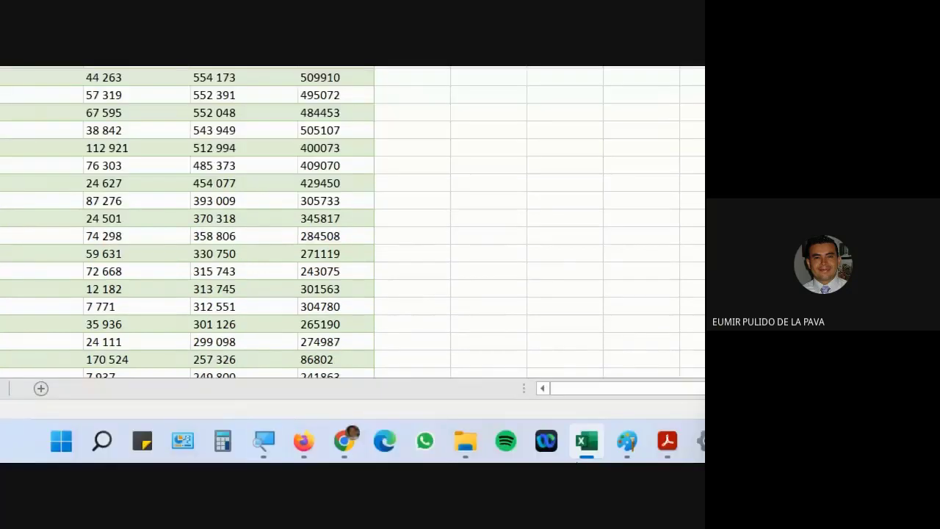
Step: Reset the Lupa magnification to 100%, and read the Meet chat in Chrome before returning to Excel
left_click(261, 444)
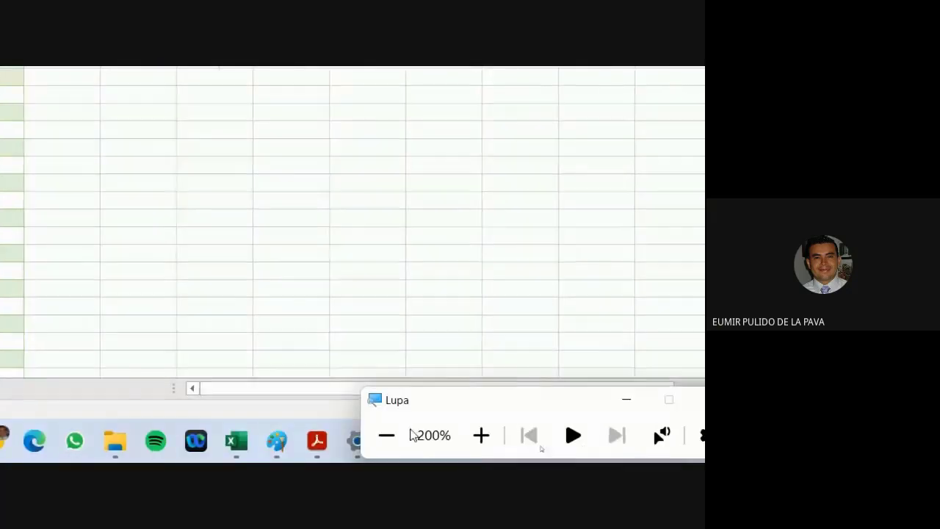
left_click(386, 435)
mouse_move(333, 450)
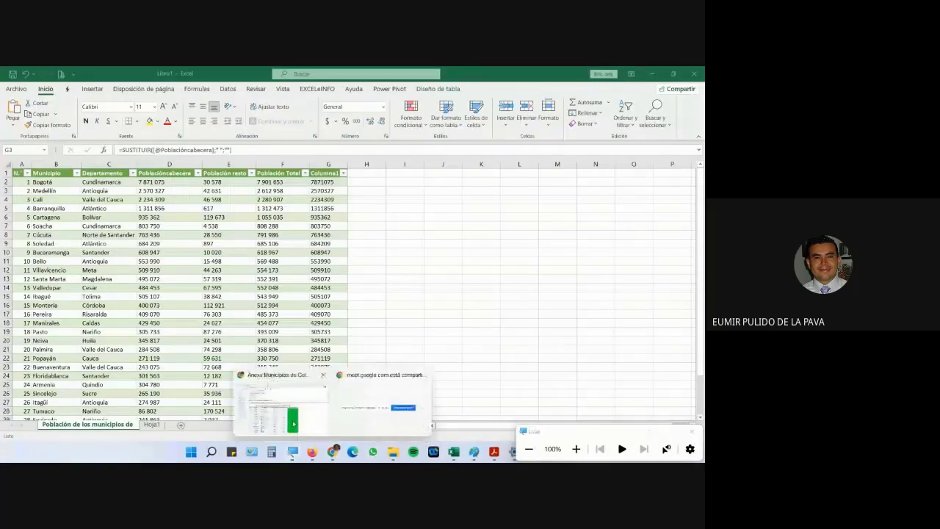
left_click(380, 400)
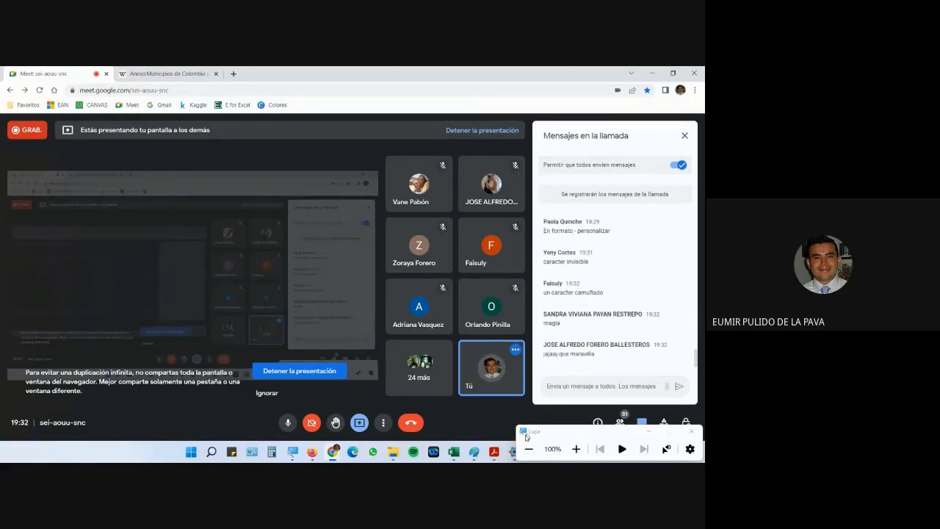
left_click(453, 451)
Step: Apply the Número format to cells G2:G12 and minimize the Lupa window
left_click_drag(337, 182, 330, 273)
left_click(653, 433)
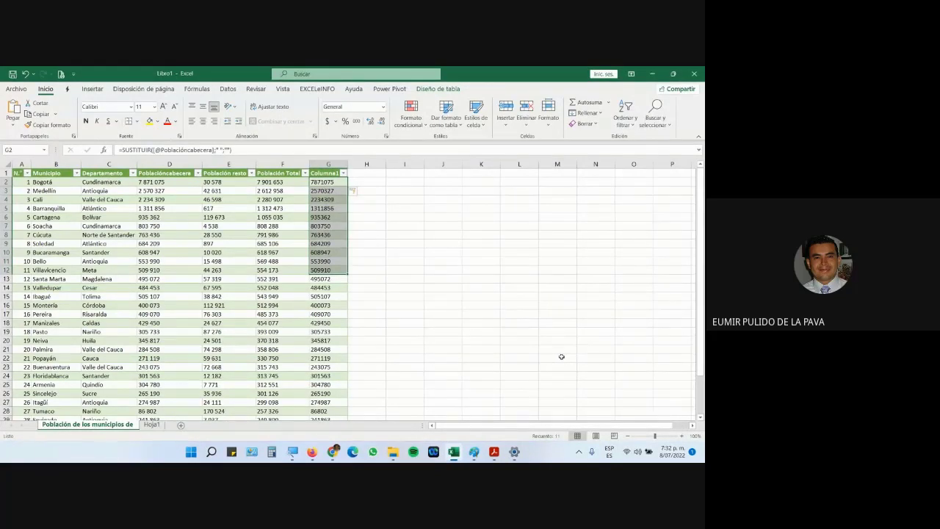
left_click(382, 106)
left_click(373, 143)
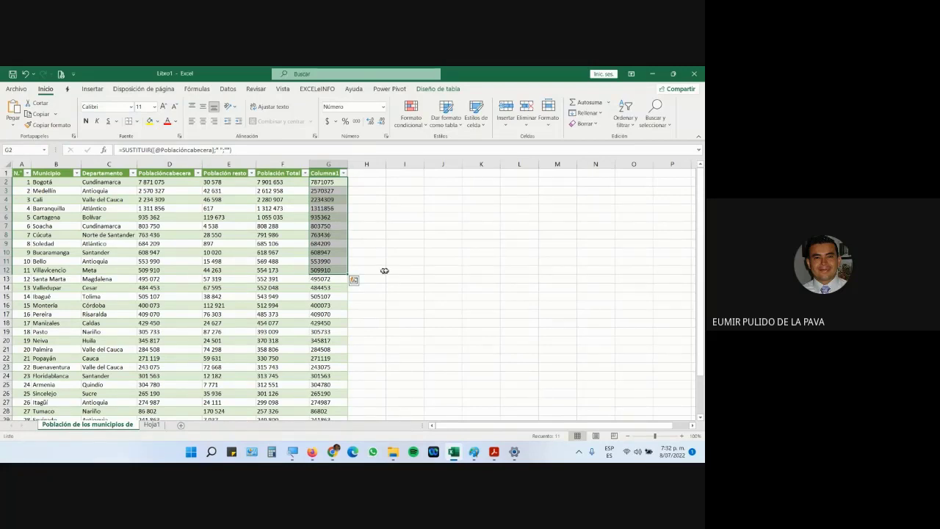
Step: Copy all the Columna1 results from G2 down and paste them as values over the Poblacióncabecera column starting at D2
left_click(340, 184)
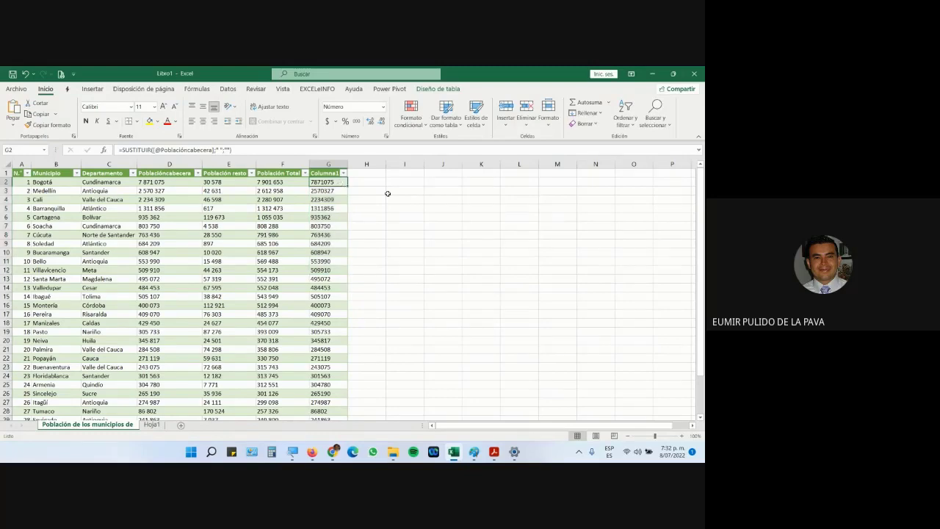
key("ctrl+shift+Down")
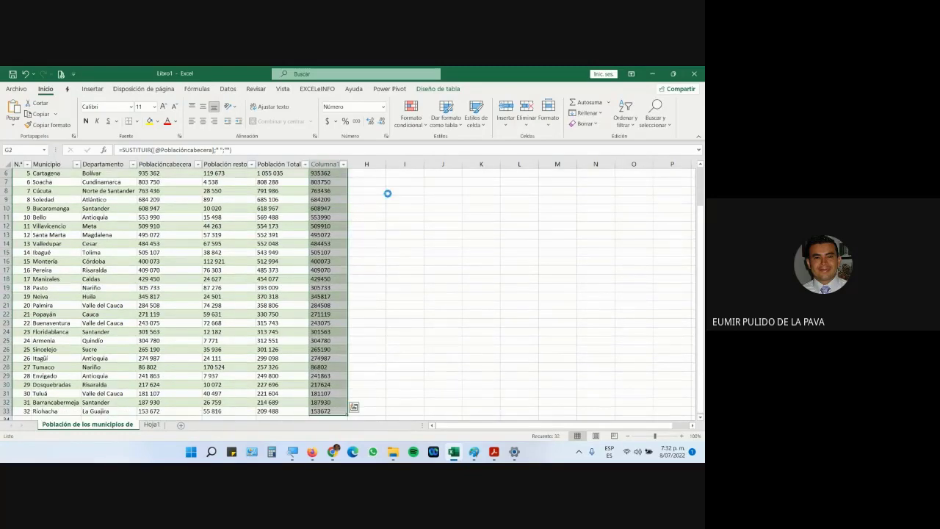
key("ctrl+c")
right_click(387, 194)
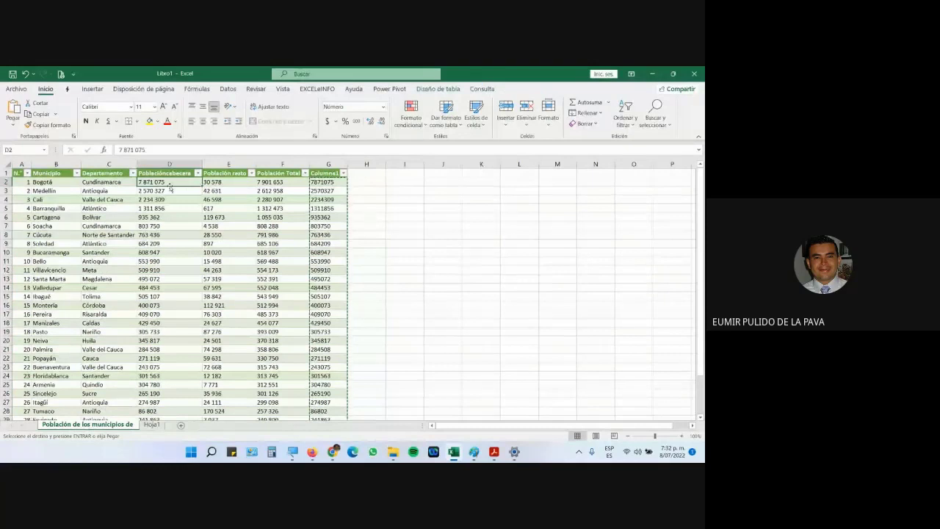
left_click(13, 126)
left_click(12, 196)
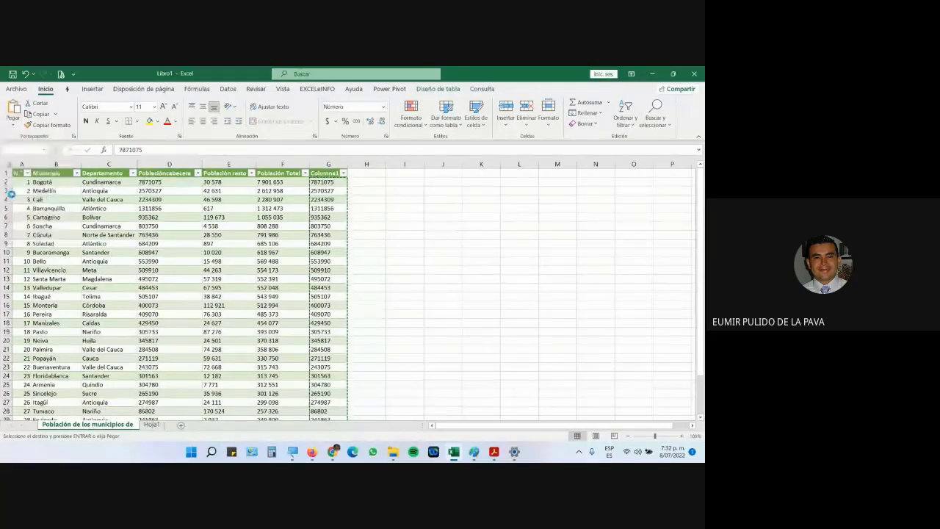
Step: Compare the pasted value in D2 with the formula in G2, leaving the formula unedited
left_click(164, 181)
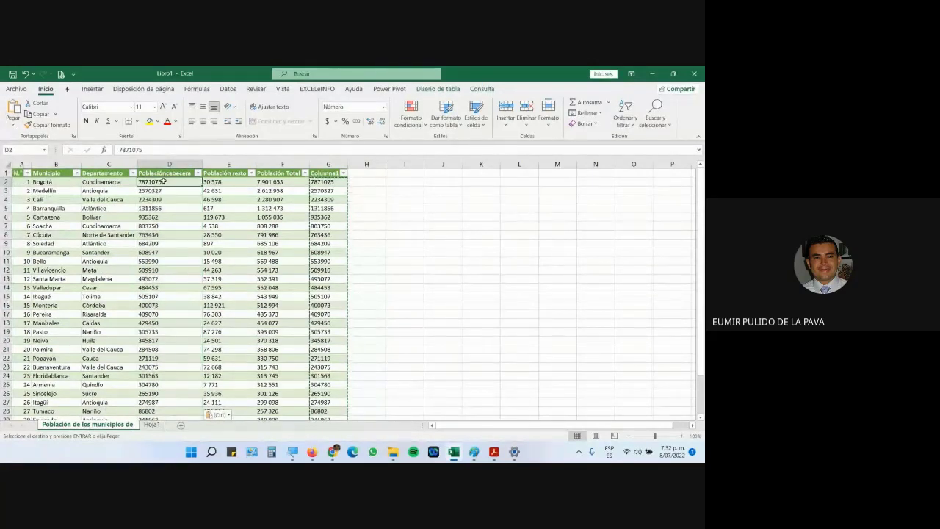
double_click(326, 181)
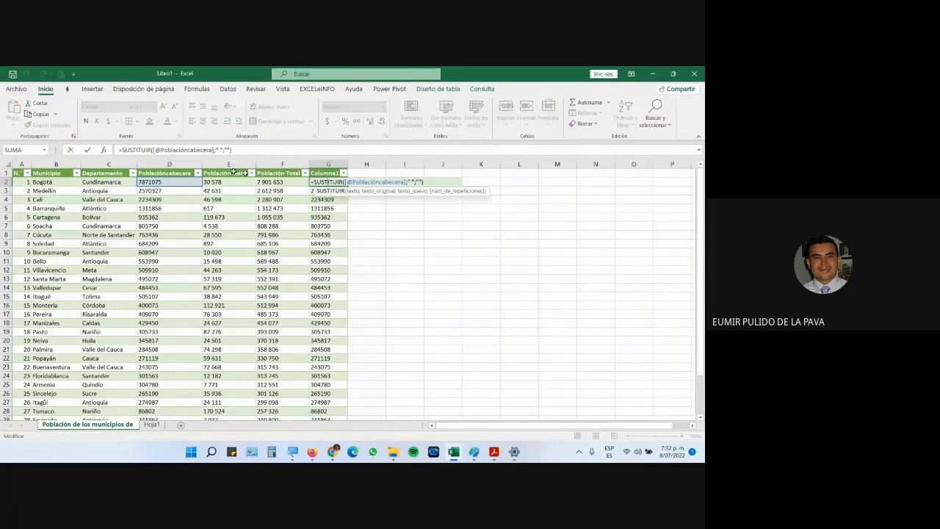
key("Escape")
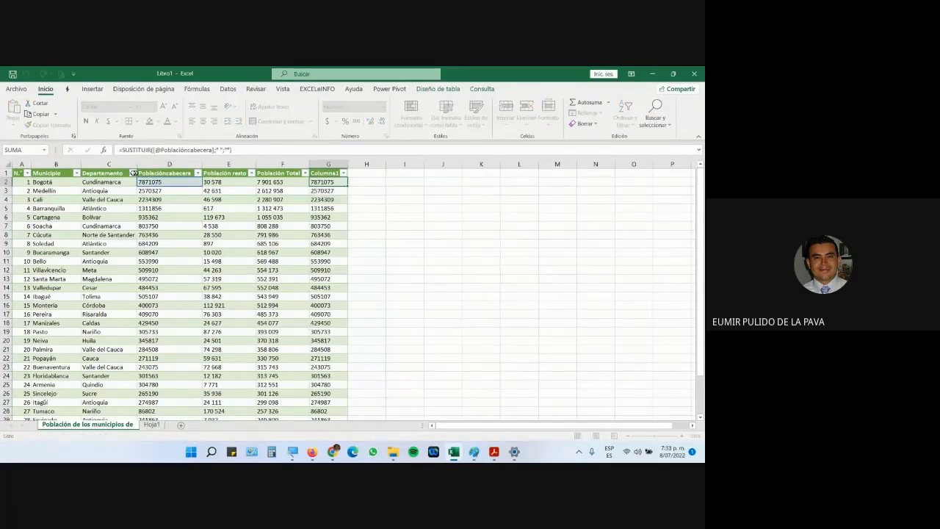
left_click(147, 182)
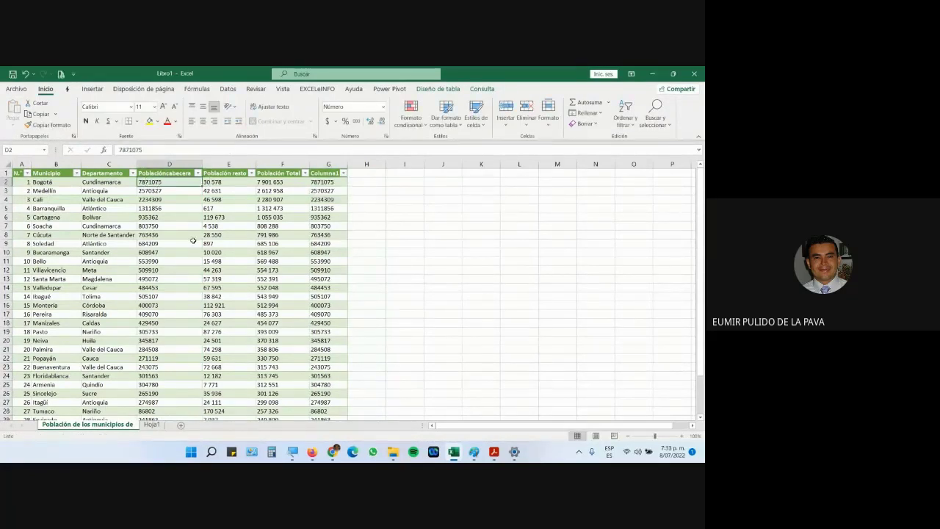
Step: Enter 1 in the empty cell I2 beside the table and copy that cell
left_click(415, 182)
type("1")
key("Return")
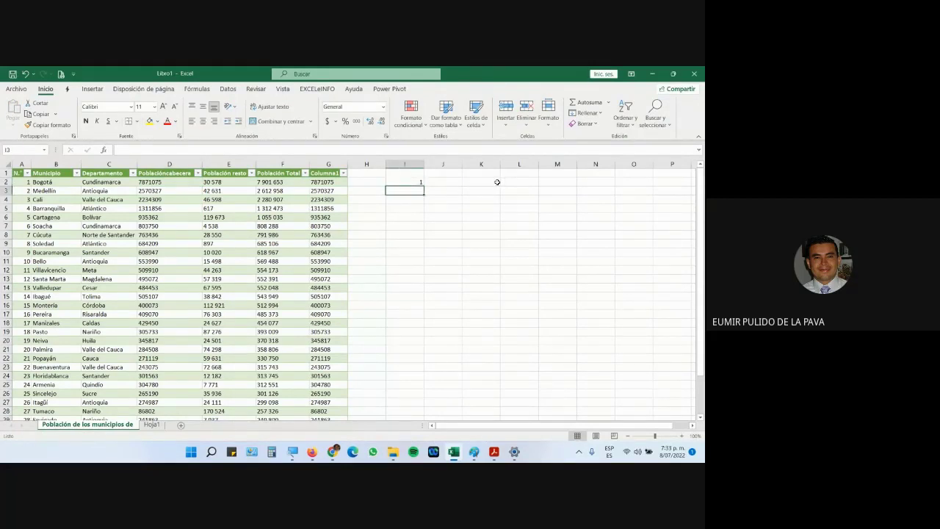
left_click(415, 182)
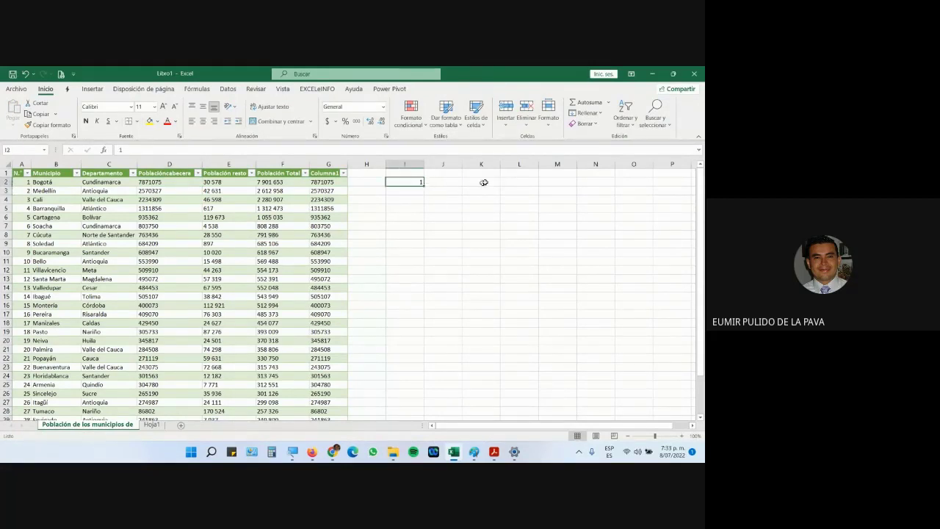
key("ctrl+c")
Step: Multiply all Poblacióncabecera values from D2 down by the copied 1, using the Multiplicar operation of Paste Special
left_click(163, 182)
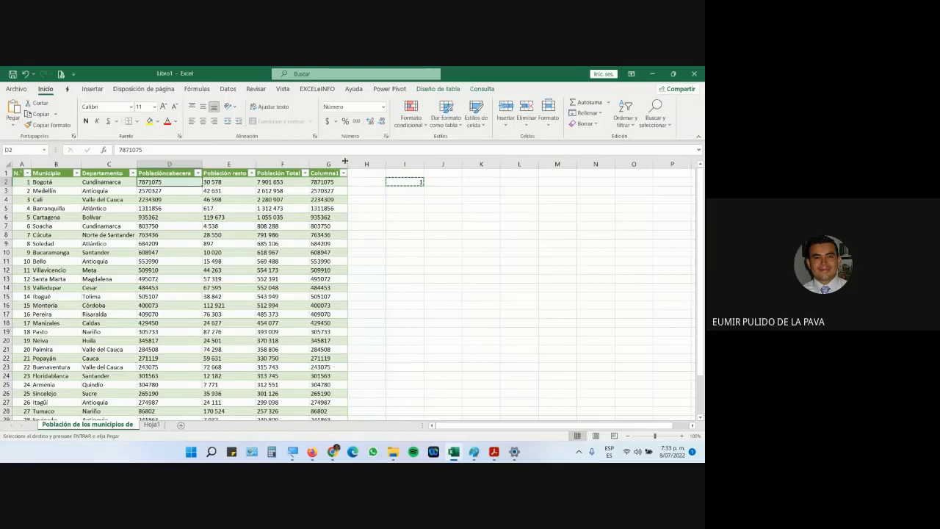
key("ctrl+shift+Down")
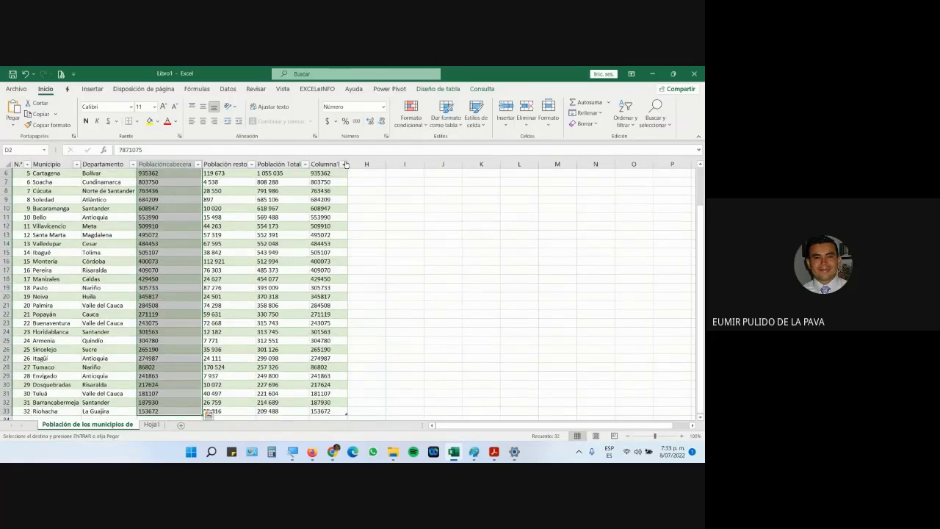
key("ctrl+alt+v")
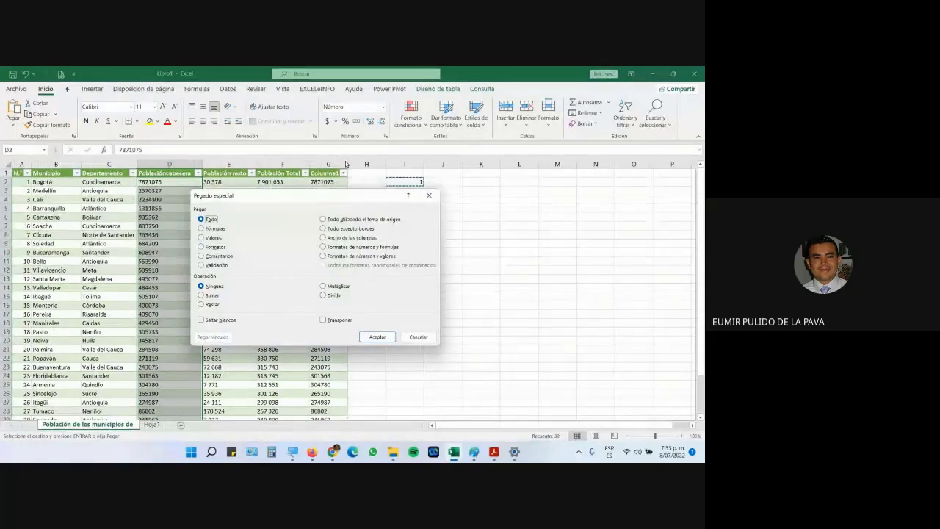
left_click(340, 286)
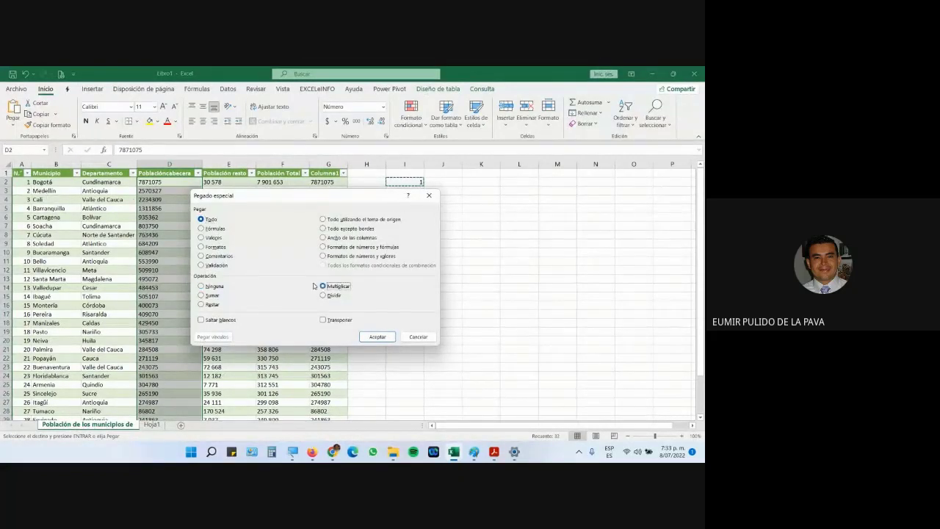
left_click(377, 337)
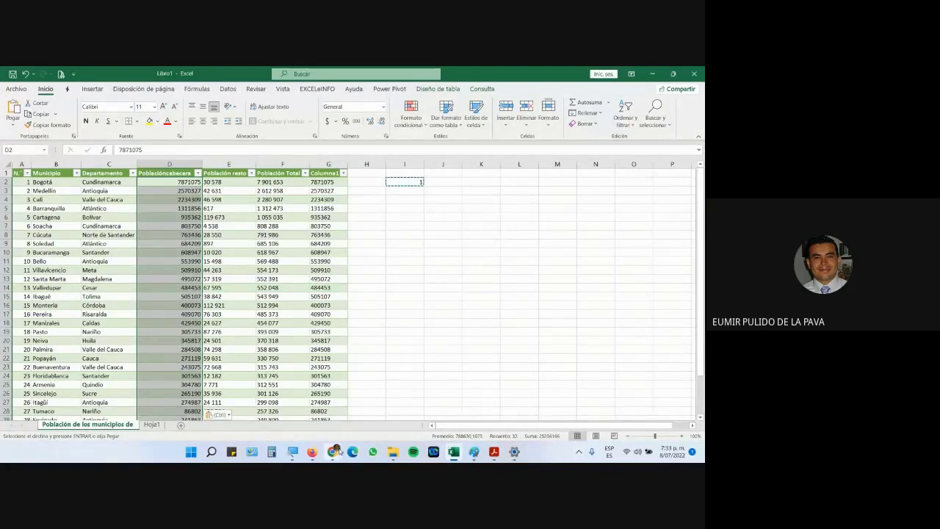
Step: Read the Meet chat in Chrome, and return to Excel to highlight A1:D23 of the municipality table
mouse_move(340, 451)
left_click(318, 416)
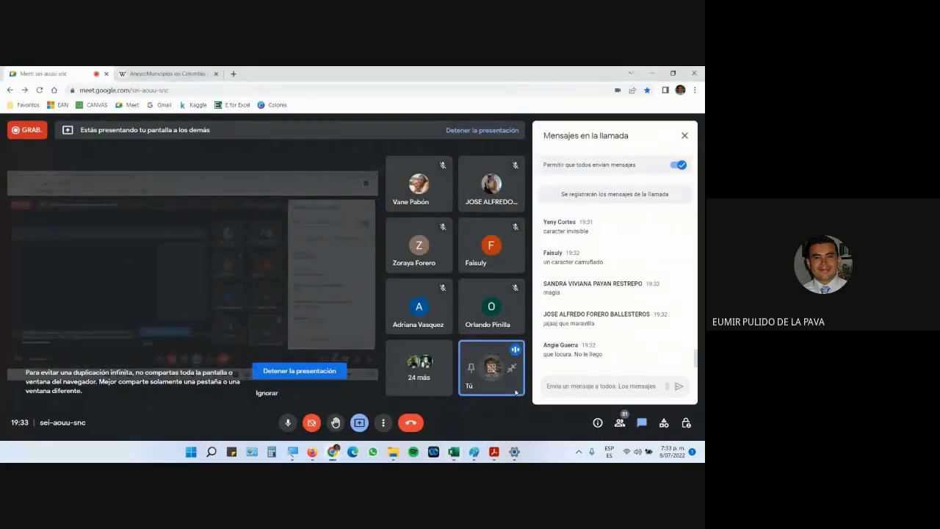
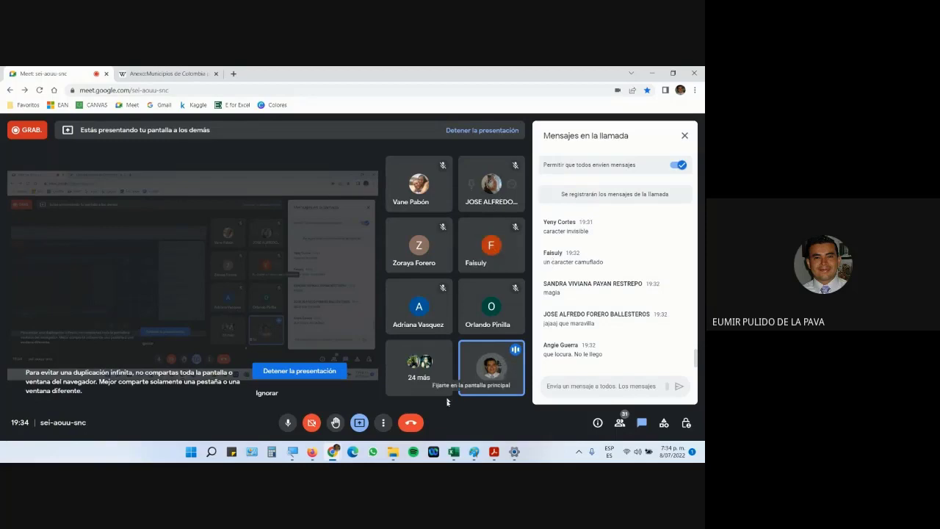
left_click(454, 456)
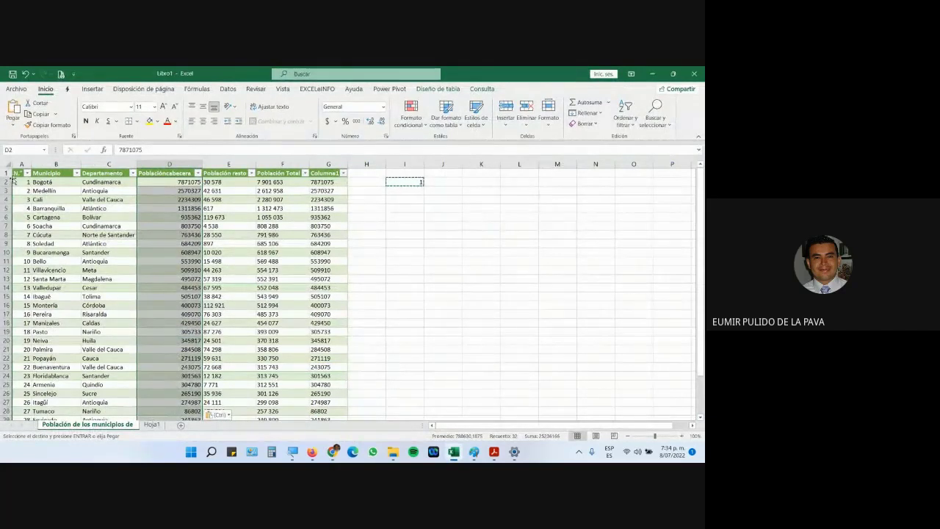
mouse_move(16, 173)
left_mouse_down()
mouse_move(178, 250)
mouse_move(185, 366)
left_mouse_up()
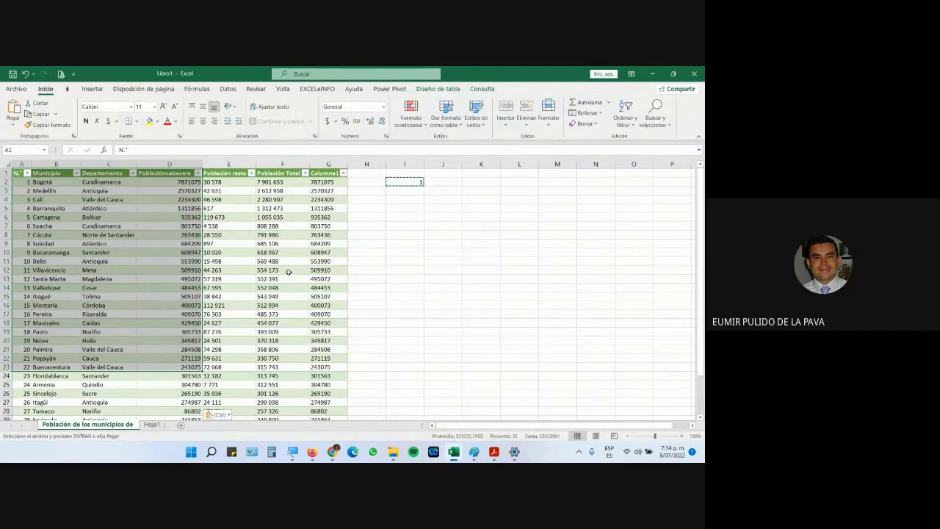
Step: Display the empty Hoja1 sheet, and look at the La población mundial PDF in Acrobat Reader before returning to Excel
left_click(151, 424)
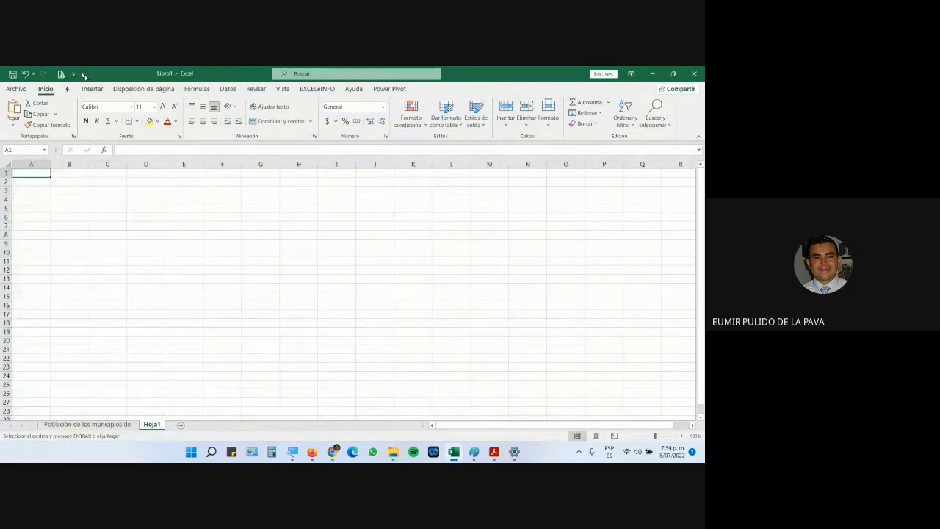
mouse_move(494, 457)
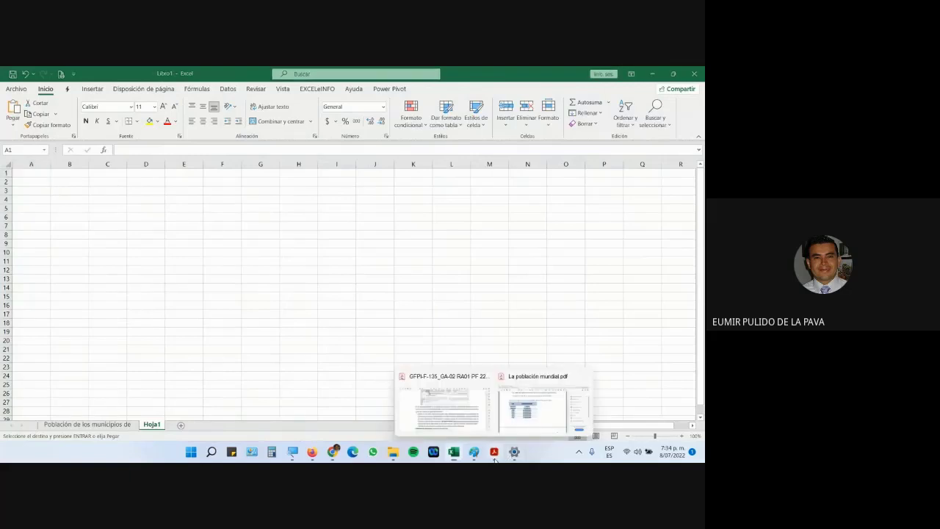
left_click(543, 417)
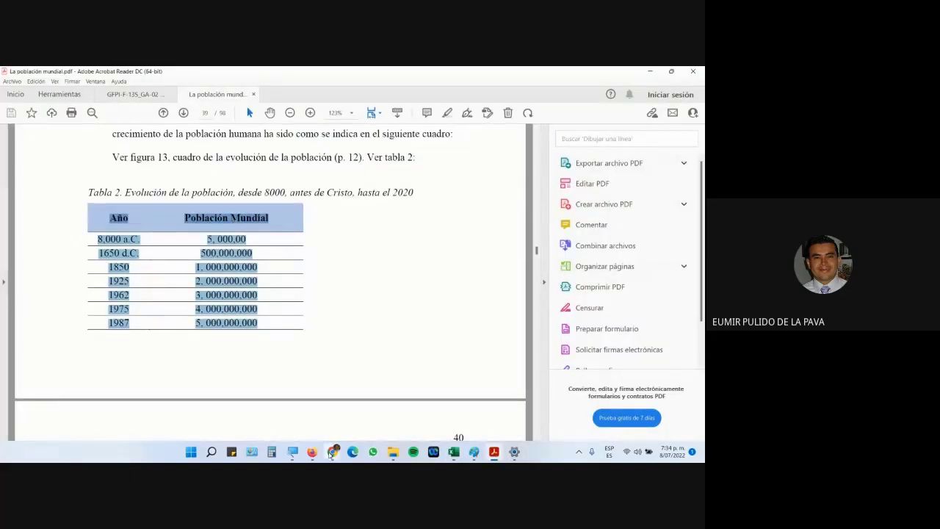
mouse_move(440, 452)
left_click(400, 403)
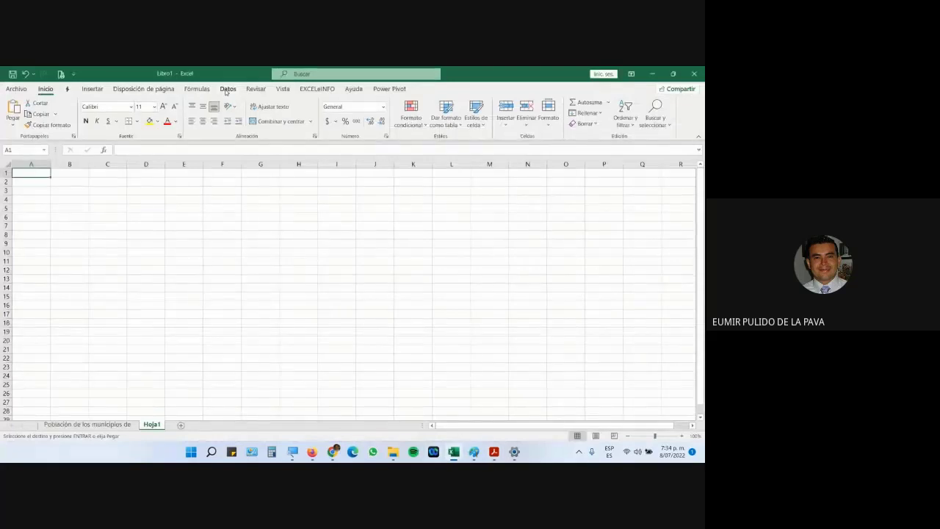
Step: Magnify the screen to 200% with Lupa and start a data import from a text/CSV file on Hoja1
left_click(228, 88)
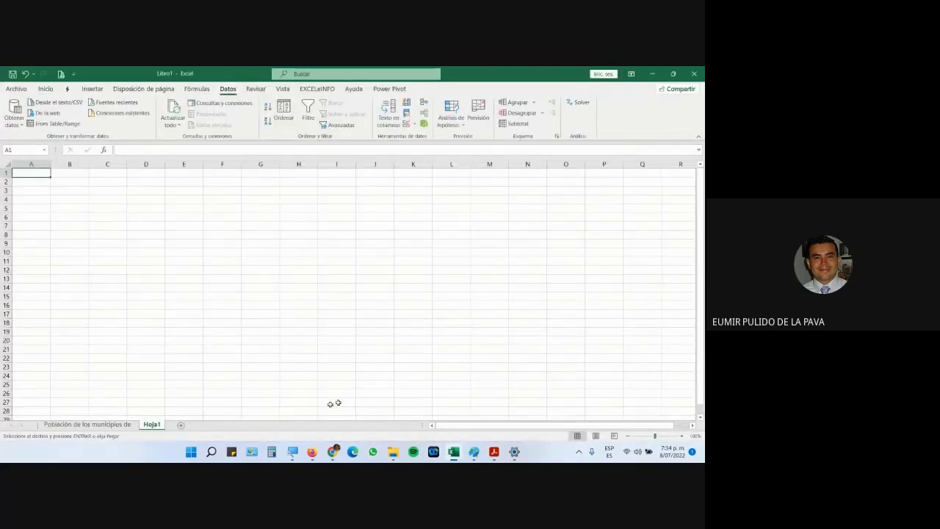
left_click(292, 452)
left_click(576, 448)
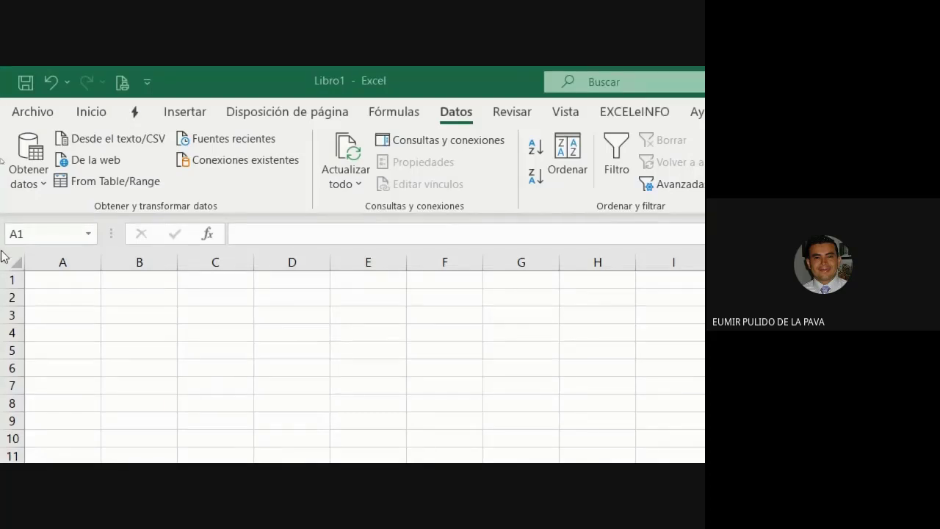
left_click(26, 185)
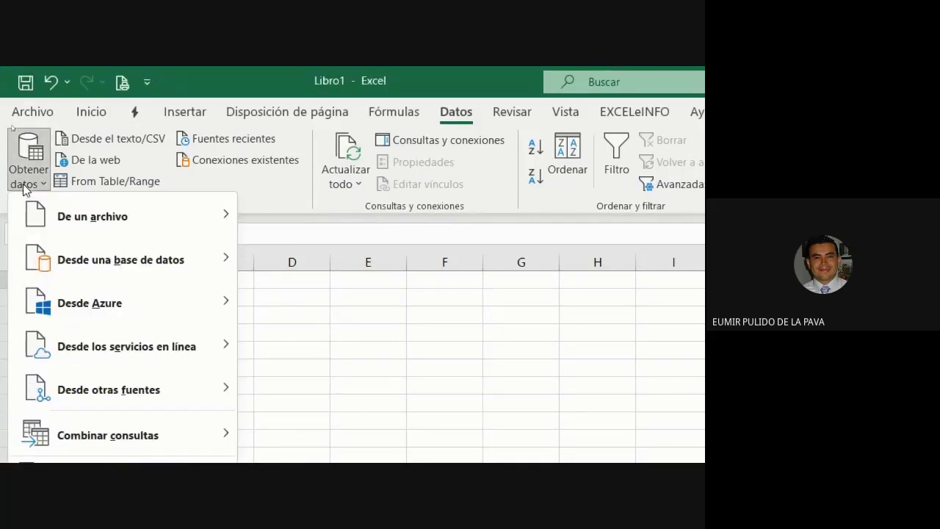
mouse_move(110, 215)
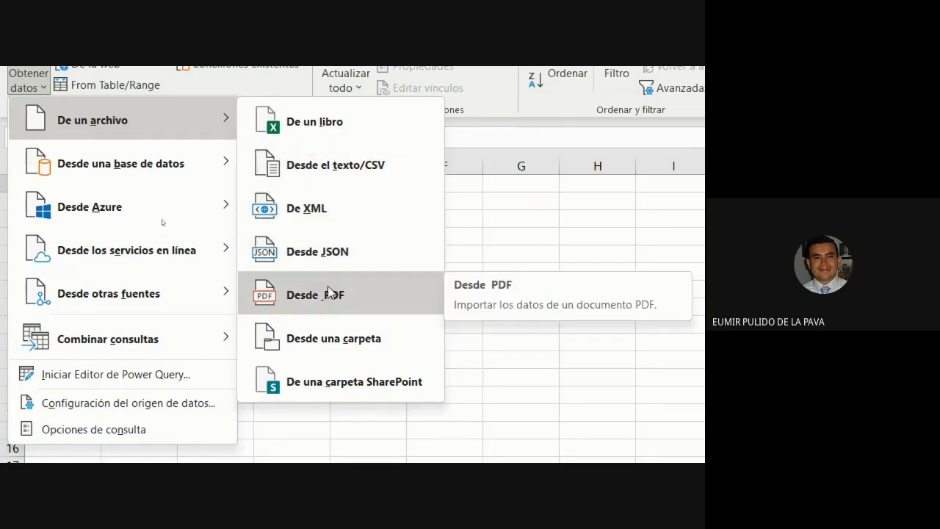
left_click(325, 163)
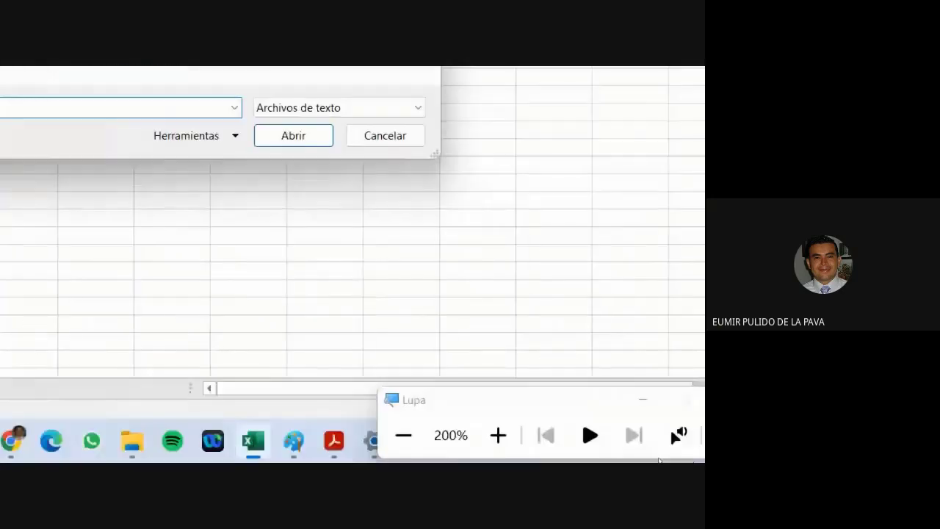
Step: Minimize the Lupa window and show the files on the Windows desktop under magnification
left_click(640, 400)
mouse_move(325, 445)
left_click(132, 441)
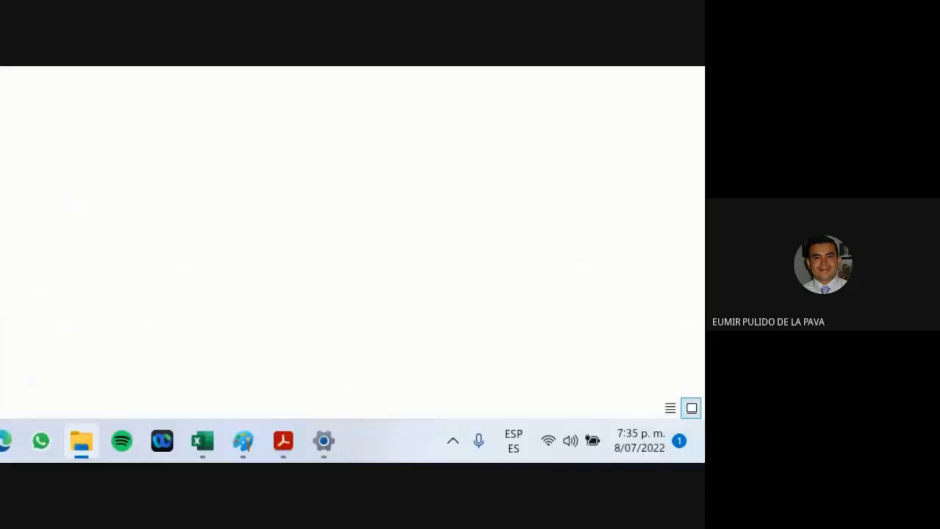
left_click(81, 441)
key("super+Escape")
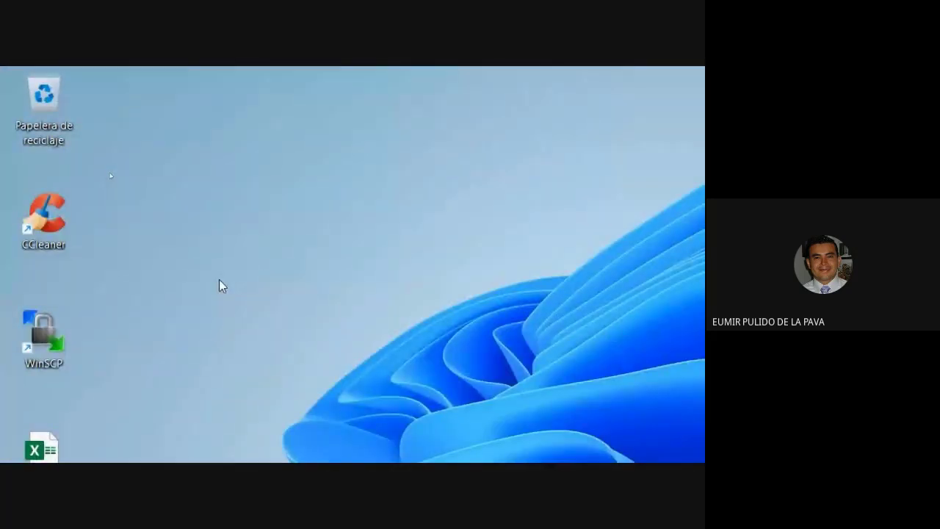
key("super+plus")
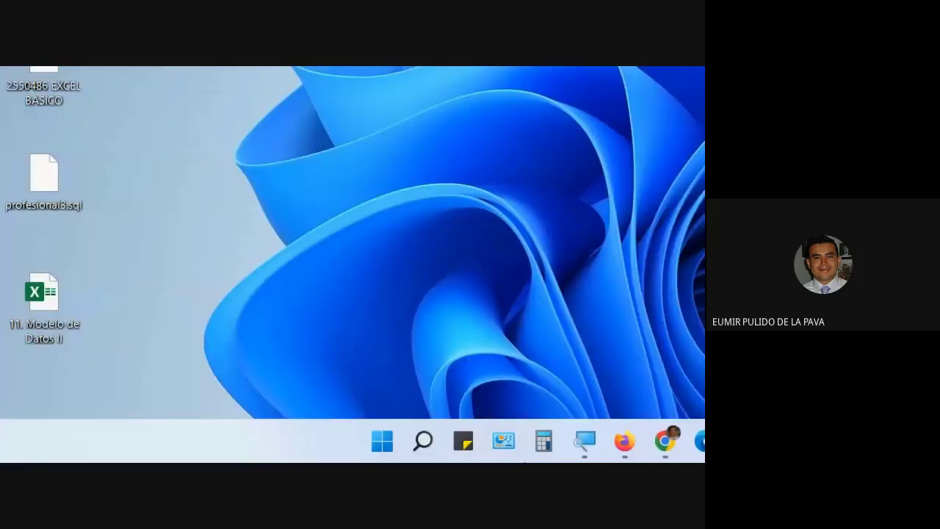
Step: Examine Tabla 2 on world population, page 39 of the La población mundial PDF in Acrobat Reader
mouse_move(580, 439)
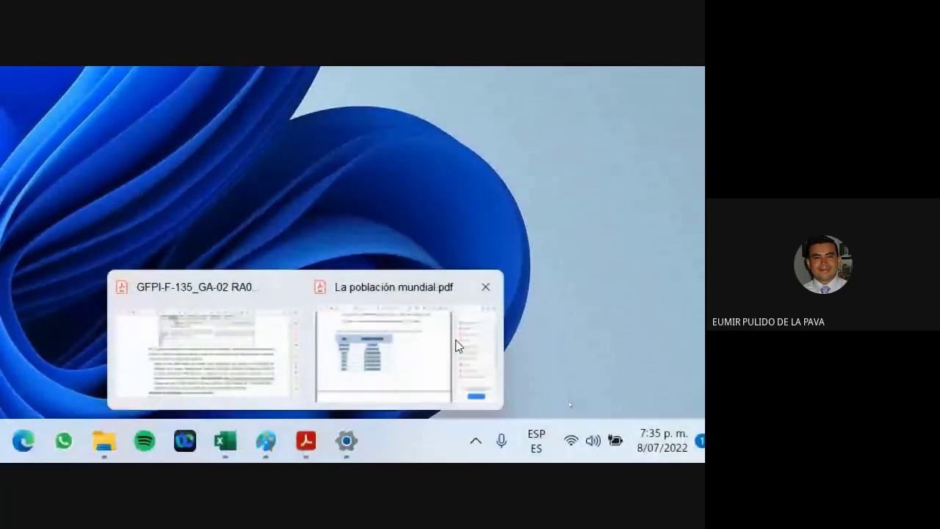
left_click(455, 341)
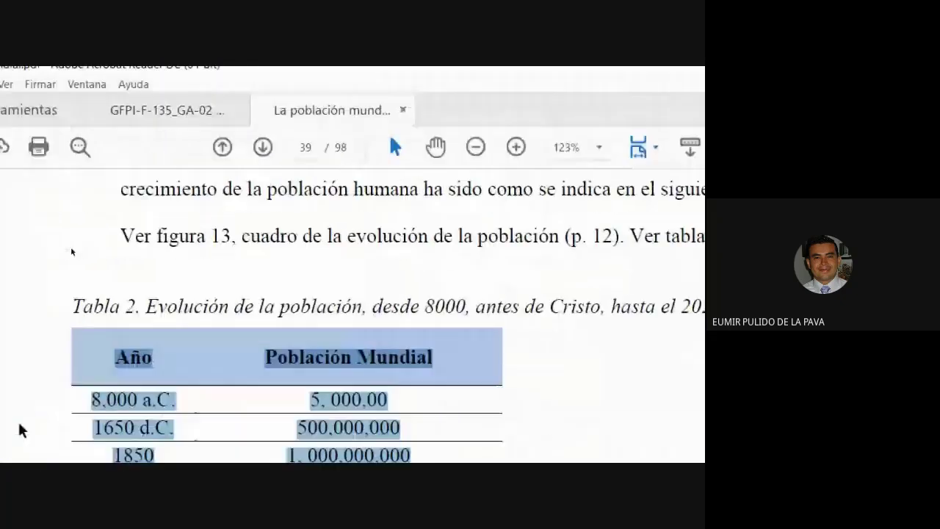
scroll(503, 367, "up", 15)
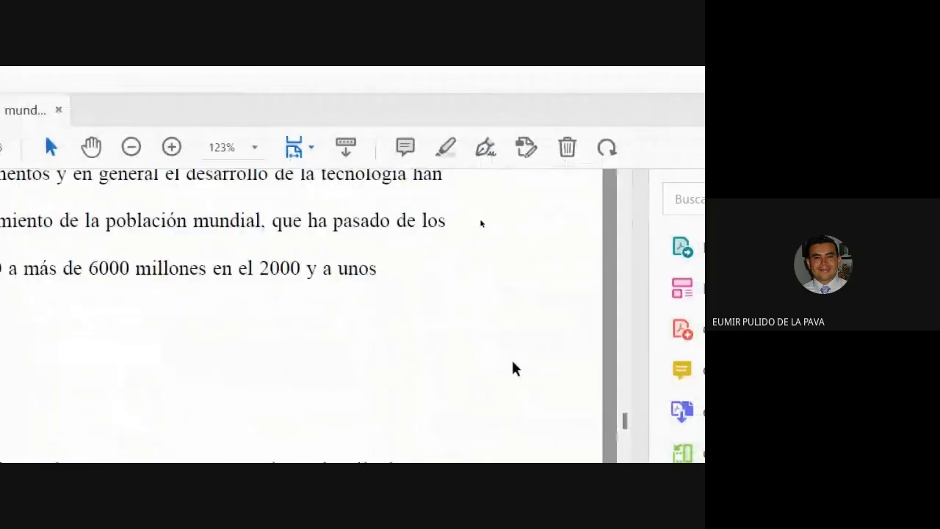
scroll(519, 374, "up", 2)
scroll(440, 373, "down", 10)
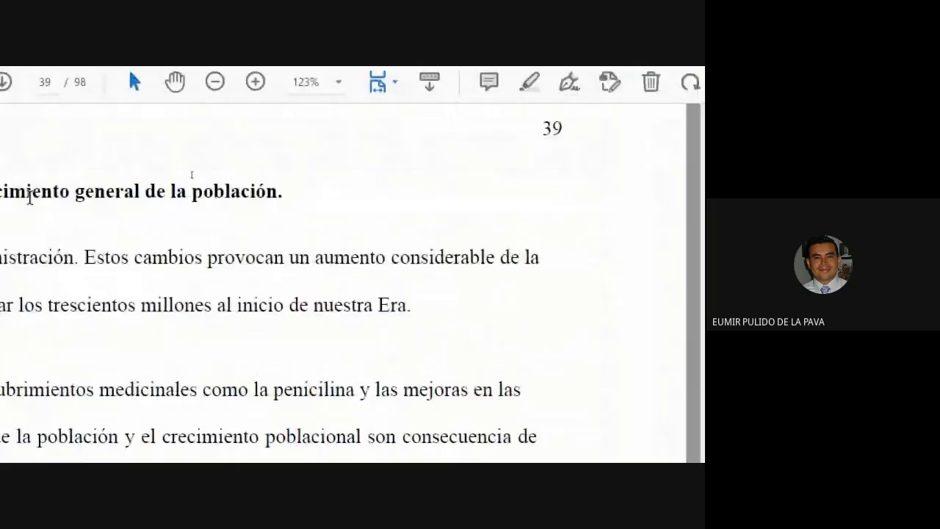
scroll(135, 388, "down", 6)
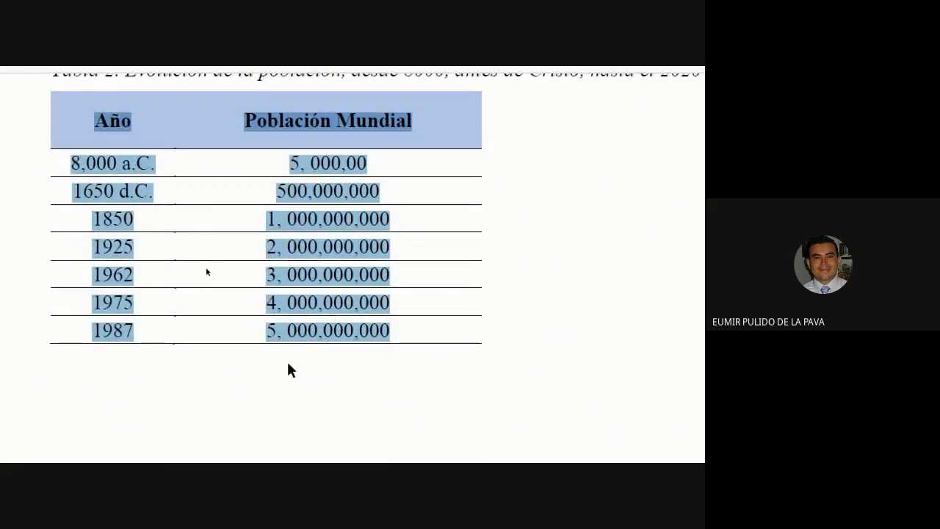
scroll(311, 331, "up", 5)
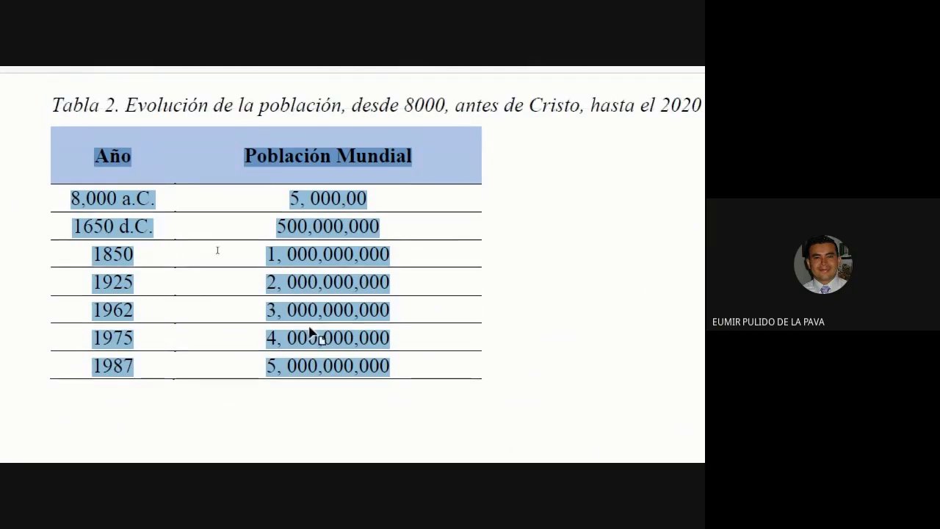
scroll(243, 440, "down", 3)
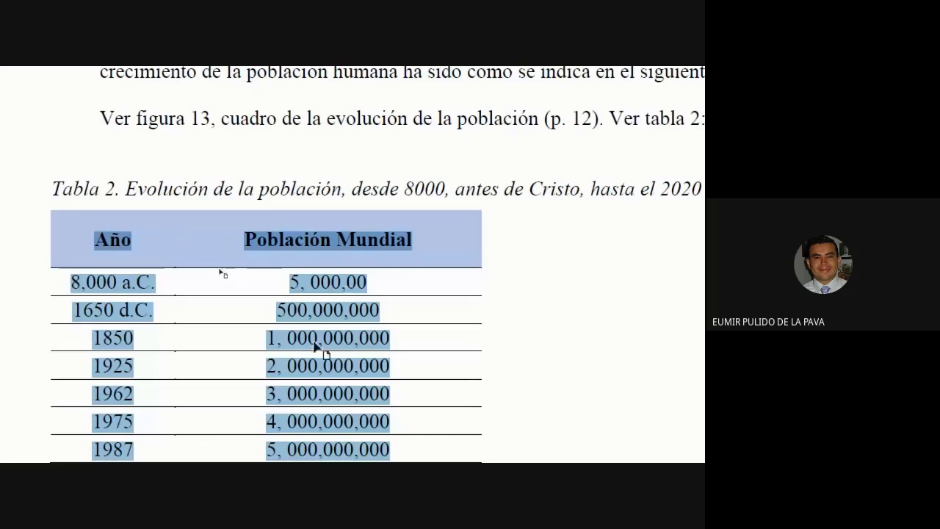
Step: Return to Excel, start a text/CSV file import on Hoja1 and list Todos los archivos in the Escritorio folder
mouse_move(425, 74)
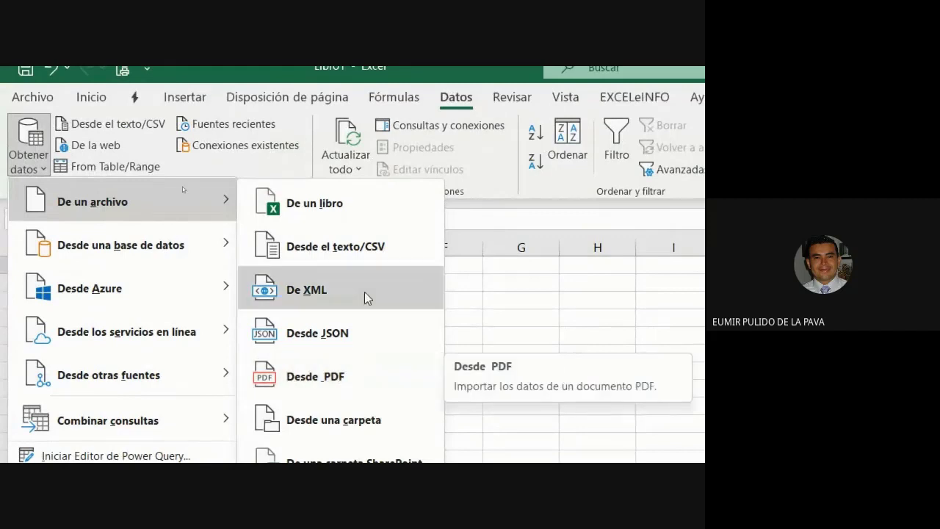
left_click(309, 249)
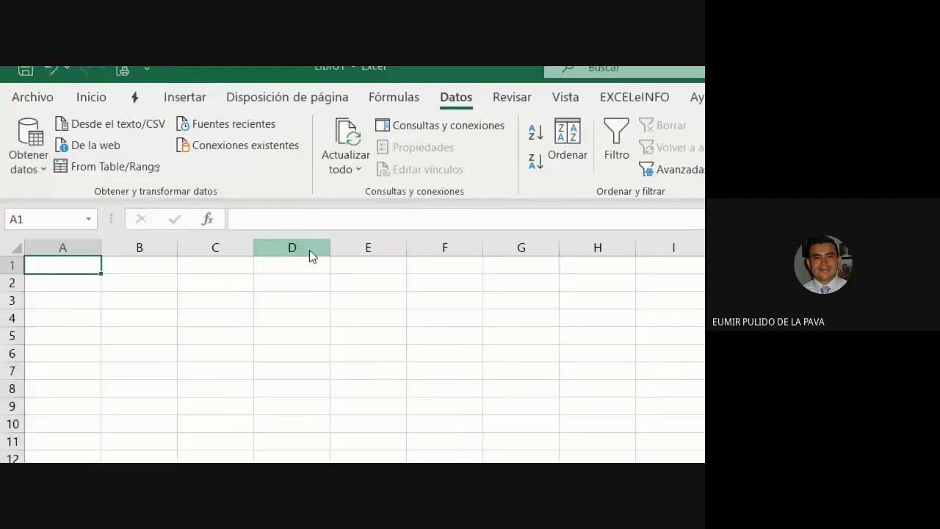
left_click(90, 315)
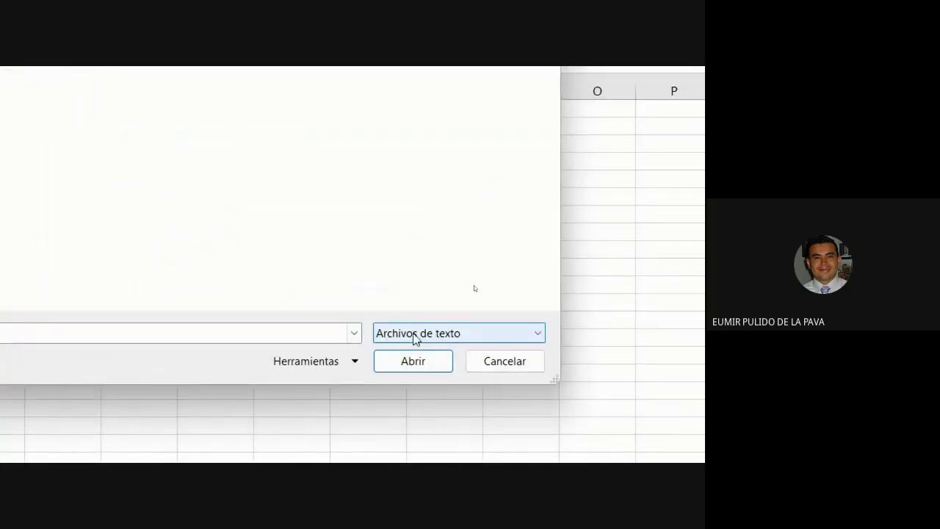
left_click(415, 336)
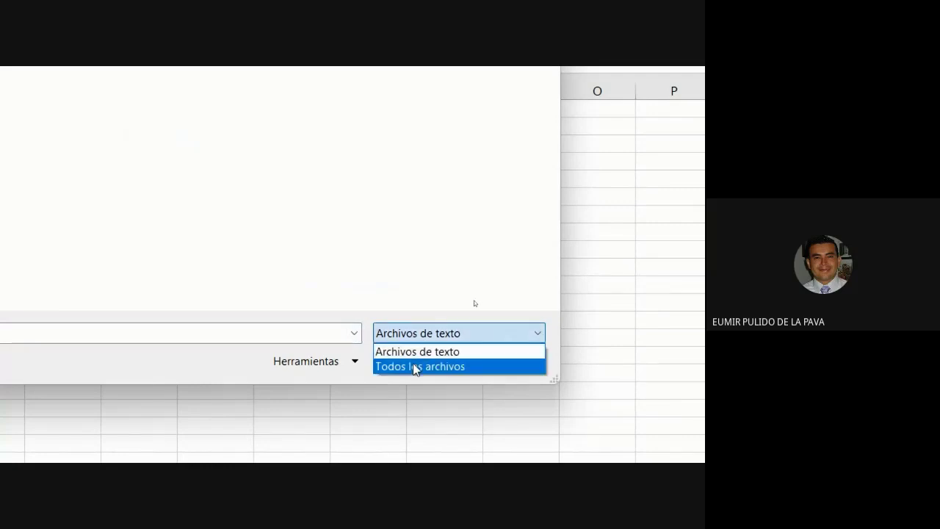
left_click(415, 366)
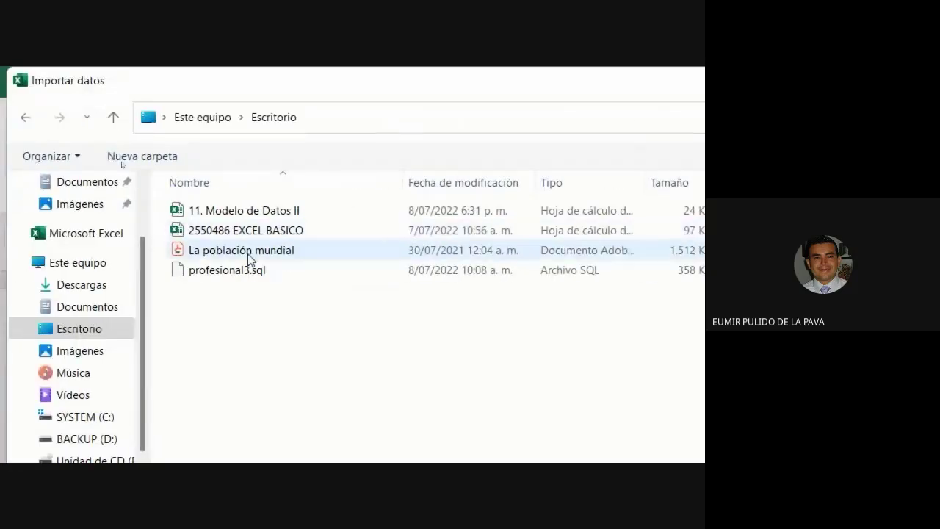
Step: Choose the La población mundial PDF as the import source and reset the Lupa magnification to 100%
left_click(223, 254)
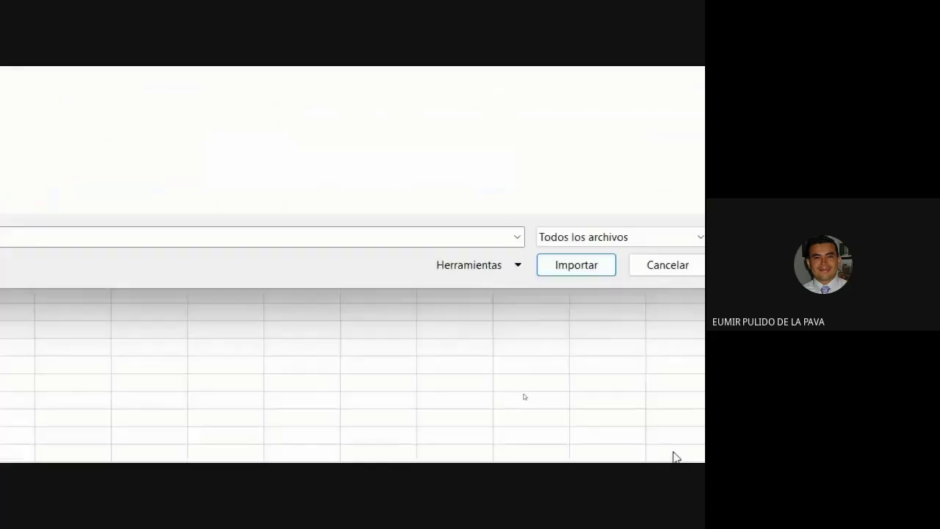
left_click(442, 243)
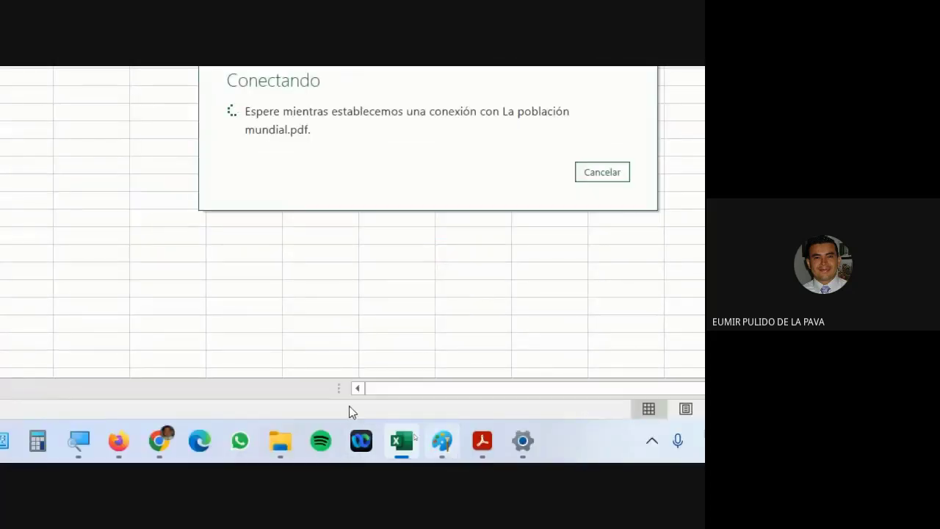
left_click(78, 442)
key("super+minus")
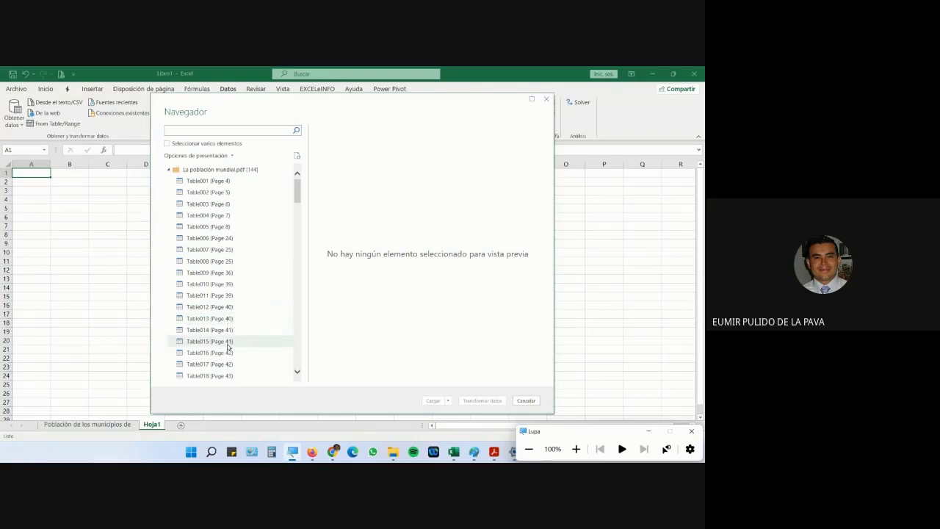
Step: Look over the opening pages of the La población mundial PDF in Acrobat Reader and return to the Excel Navegador
mouse_move(493, 452)
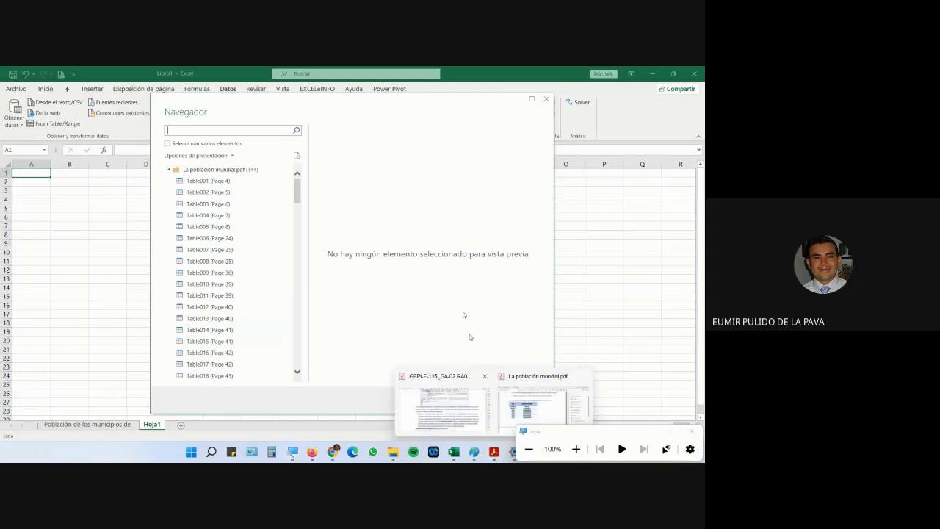
left_click(513, 406)
scroll(470, 228, "up", 10)
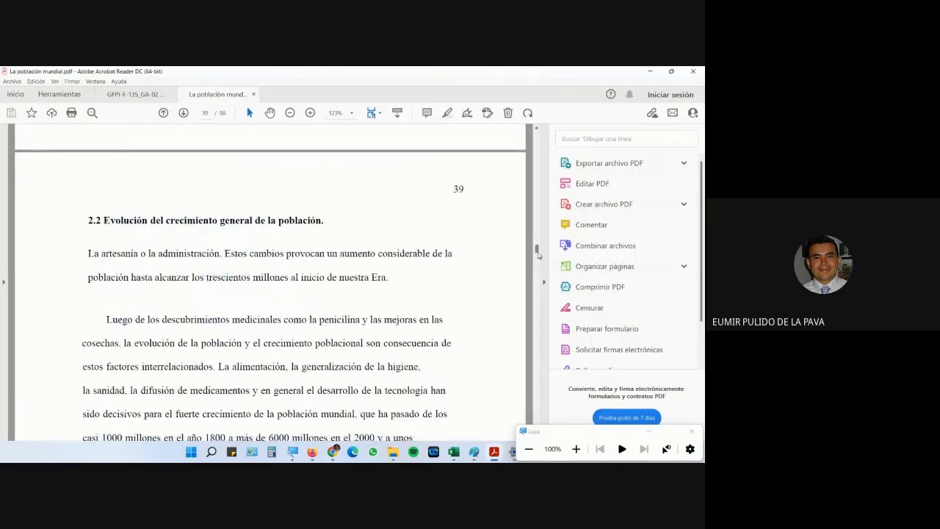
left_click_drag(538, 255, 537, 132)
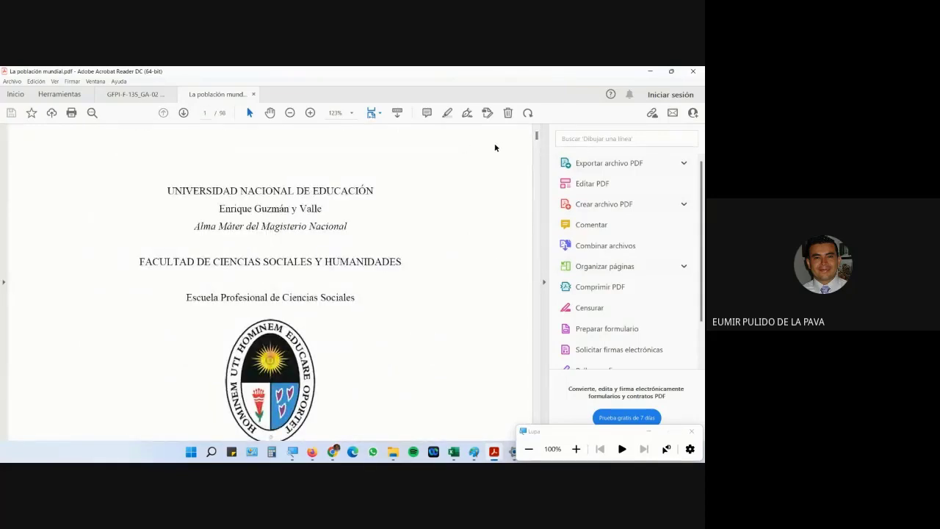
scroll(494, 272, "down", 10)
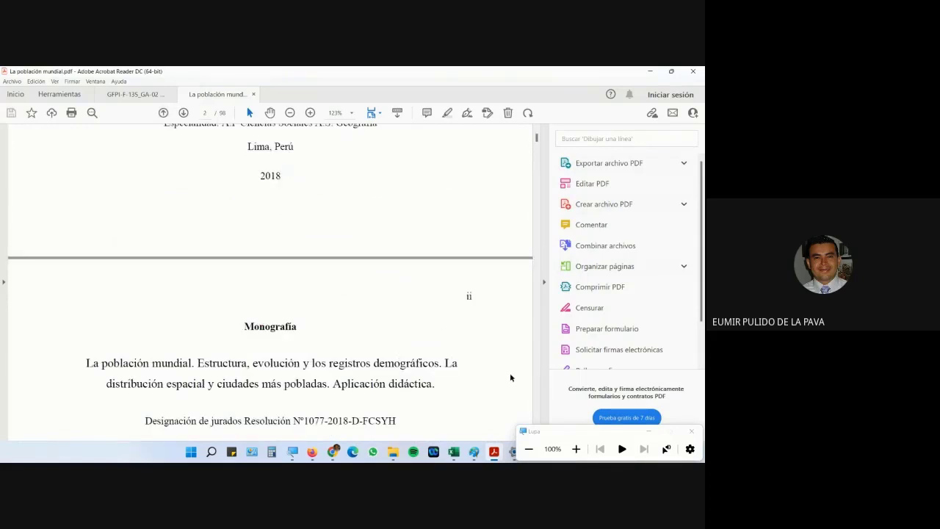
left_click(450, 453)
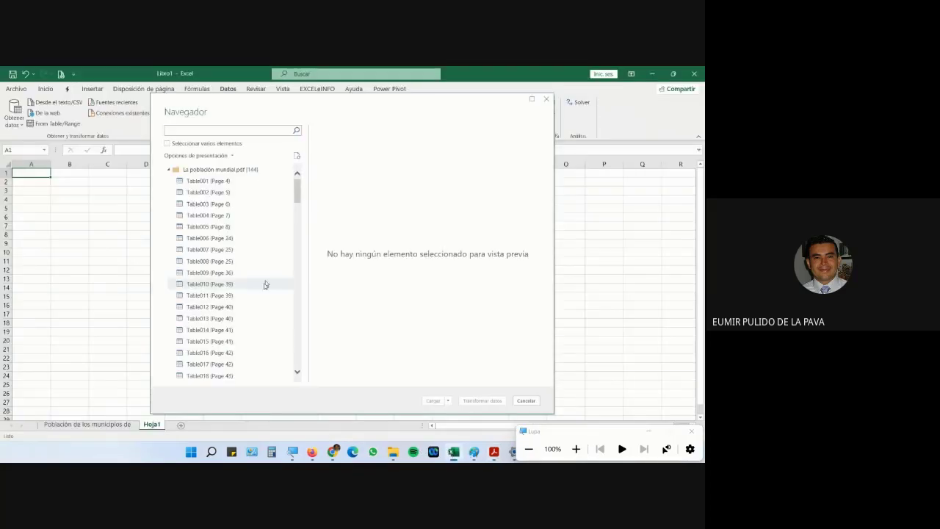
Step: Load Table011 (Page 39) from the PDF into a new worksheet
left_click(199, 295)
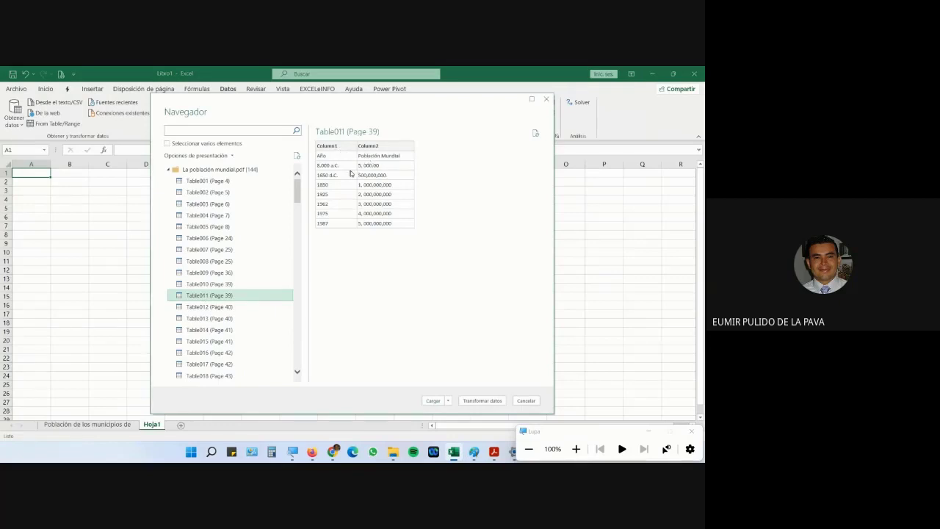
left_click(447, 401)
left_click(466, 411)
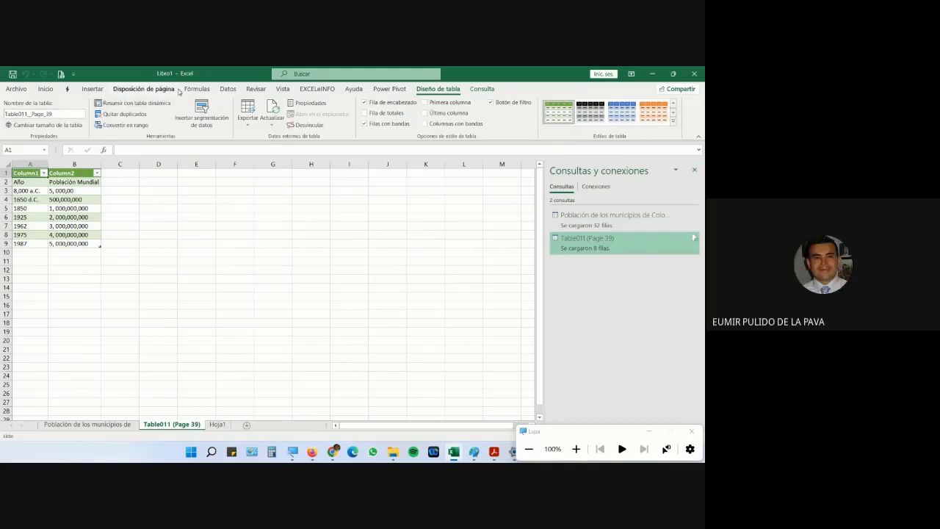
Step: Start another text/CSV file import, list Todos los archivos and connect to the La población mundial PDF
left_click(227, 89)
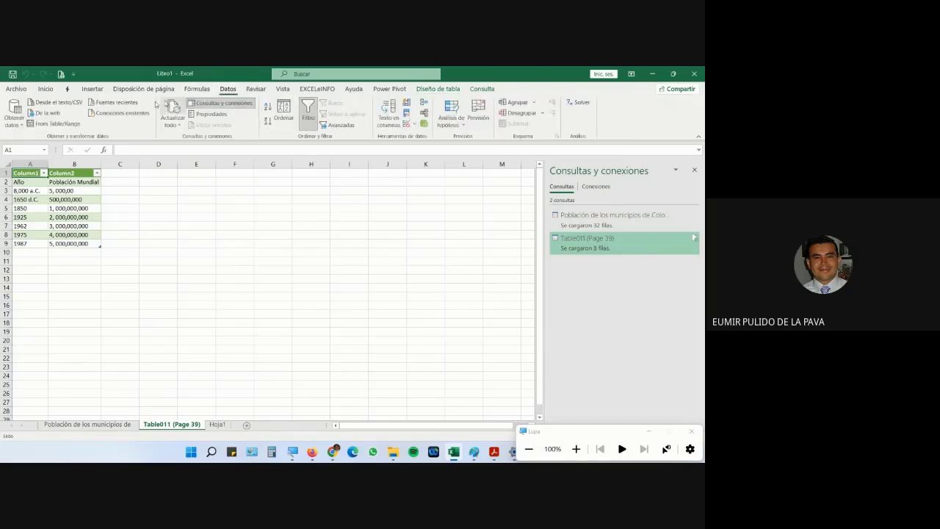
left_click(15, 112)
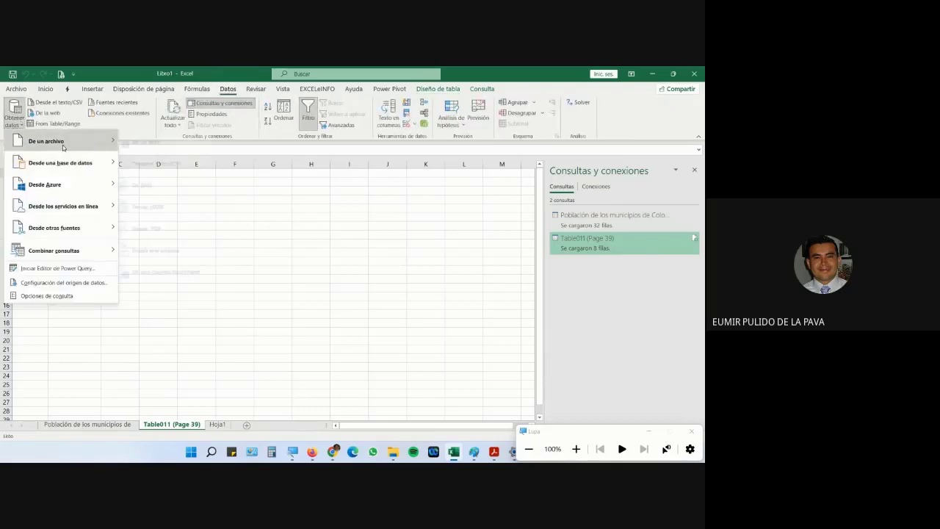
mouse_move(74, 141)
left_click(169, 164)
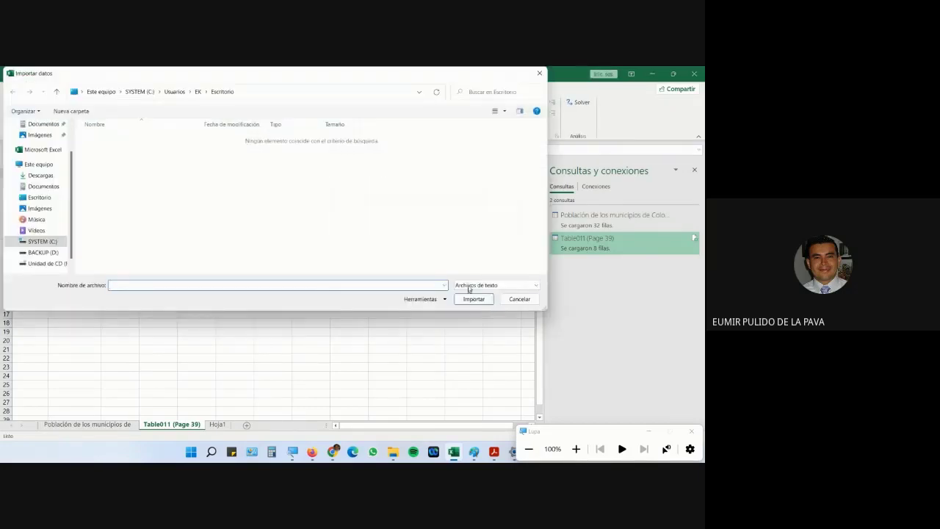
left_click(470, 285)
left_click(477, 298)
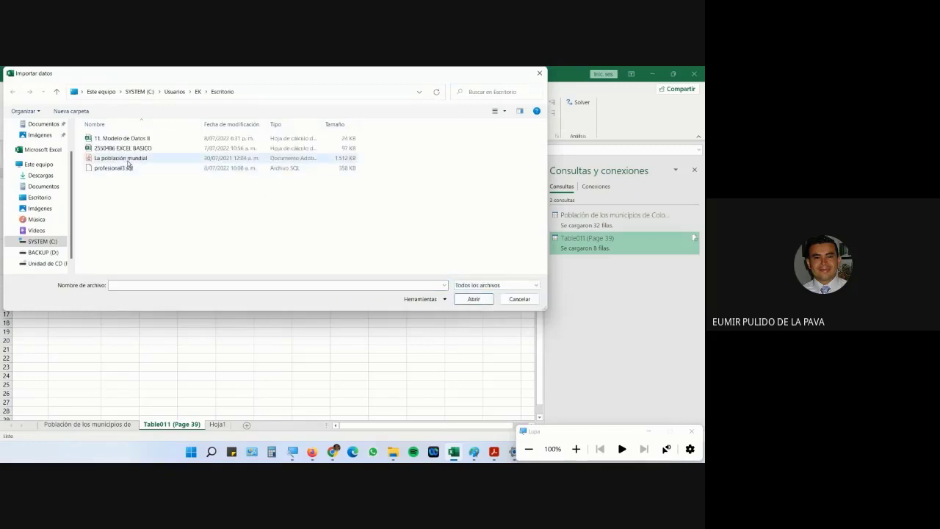
left_click(121, 157)
left_click(473, 299)
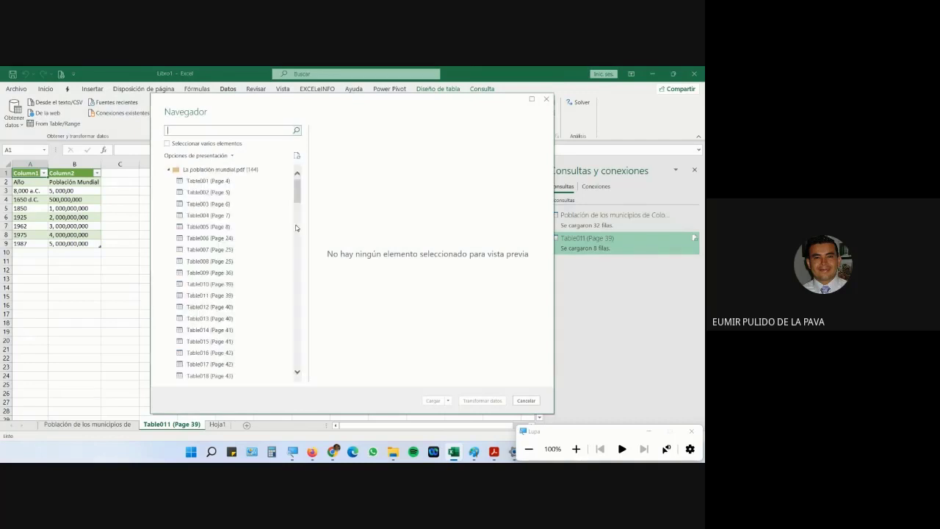
Step: Preview several of the PDF's tables in the Navegador, from Table002 (Page 5) through Table016 (Page 42)
left_click(231, 193)
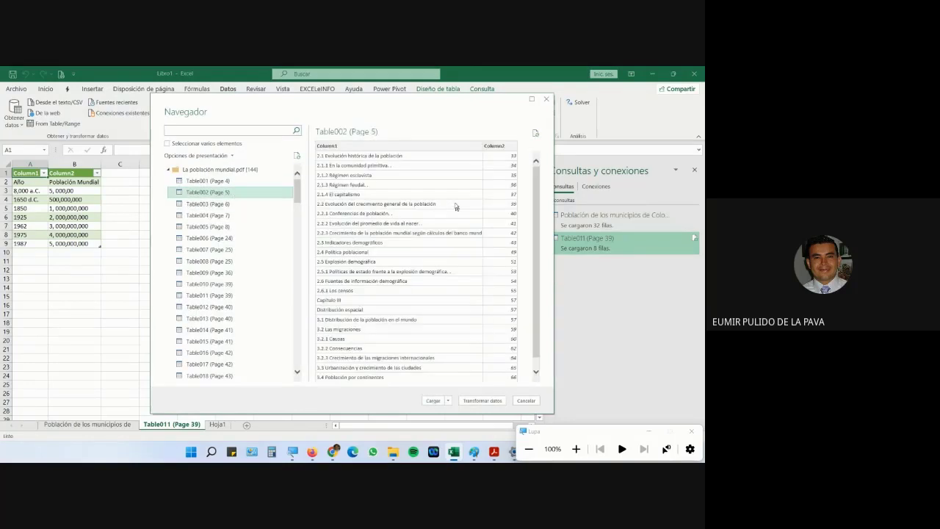
scroll(457, 252, "down", 1)
scroll(453, 309, "up", 1)
left_click(220, 203)
left_click(220, 215)
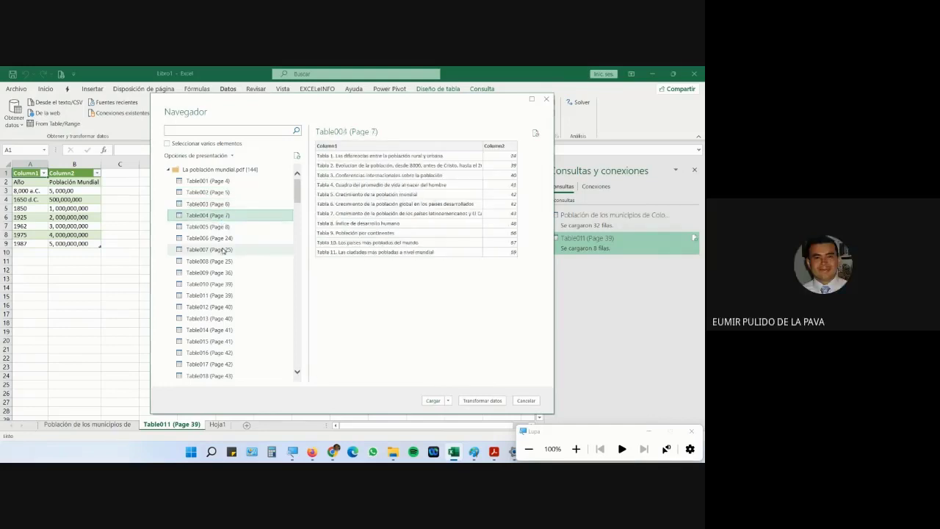
left_click(224, 249)
left_click(220, 272)
left_click(235, 296)
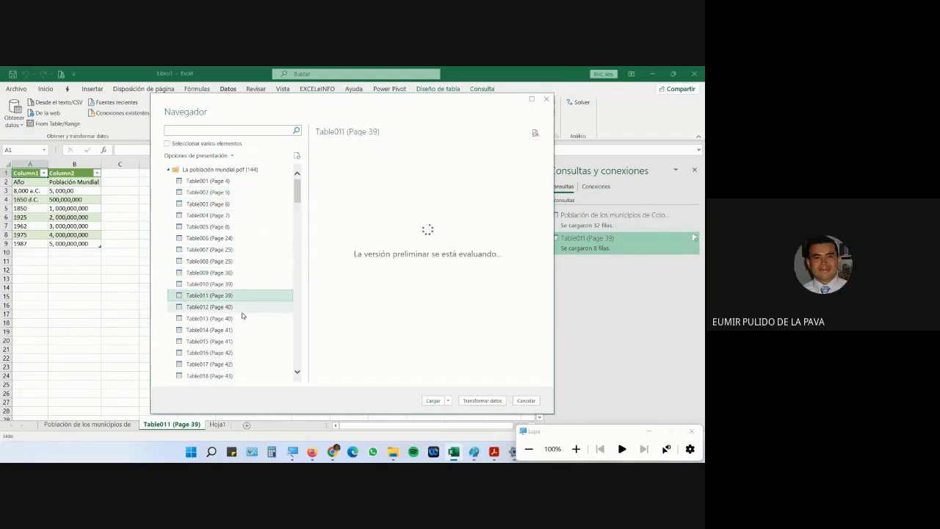
scroll(239, 330, "down", 3)
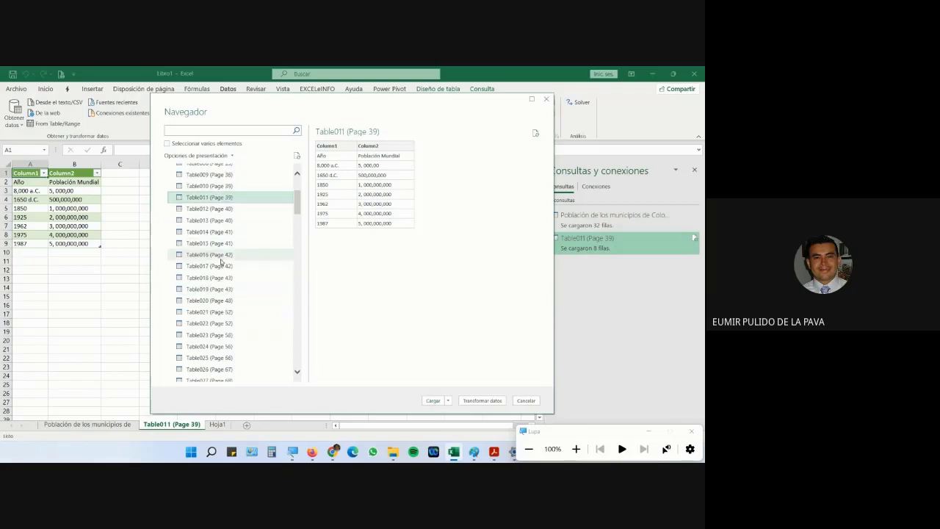
left_click(220, 255)
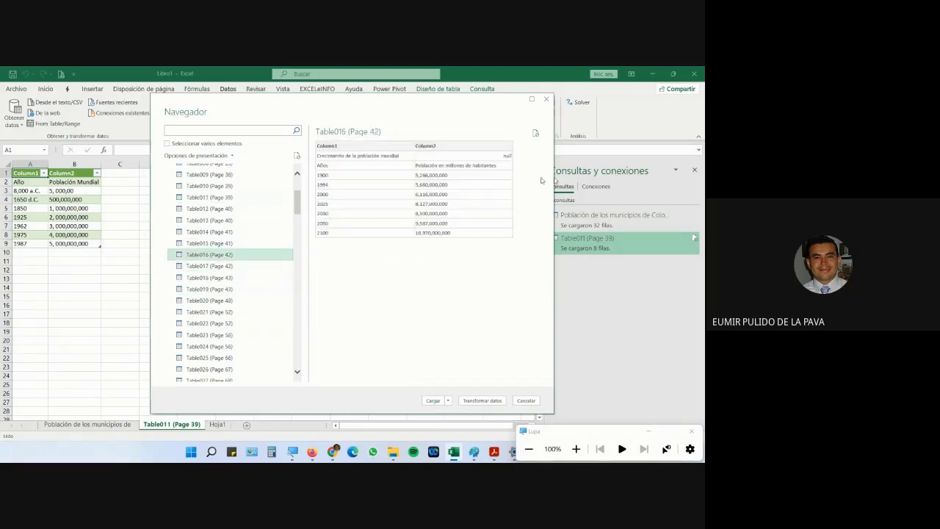
Step: Enable selection of multiple items and load Table011 (Page 39) and Table016 (Page 42) together
left_click(177, 145)
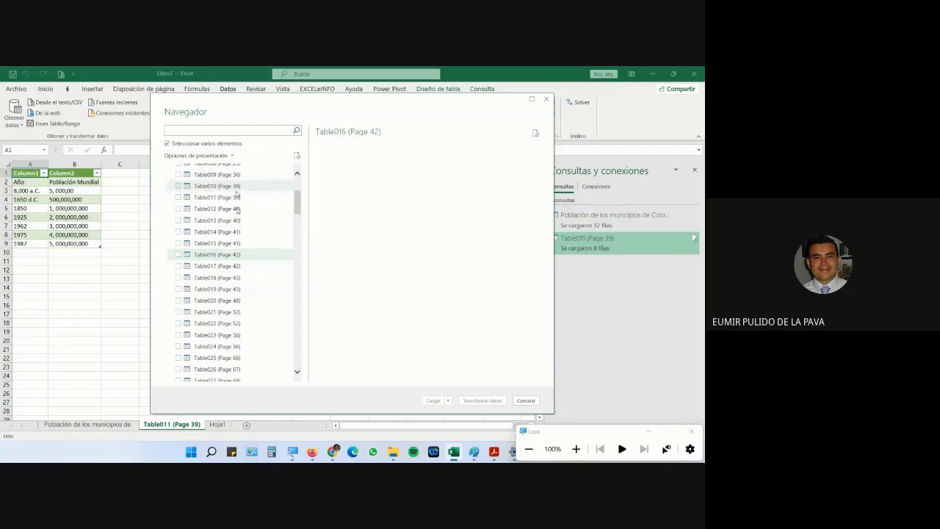
left_click(178, 197)
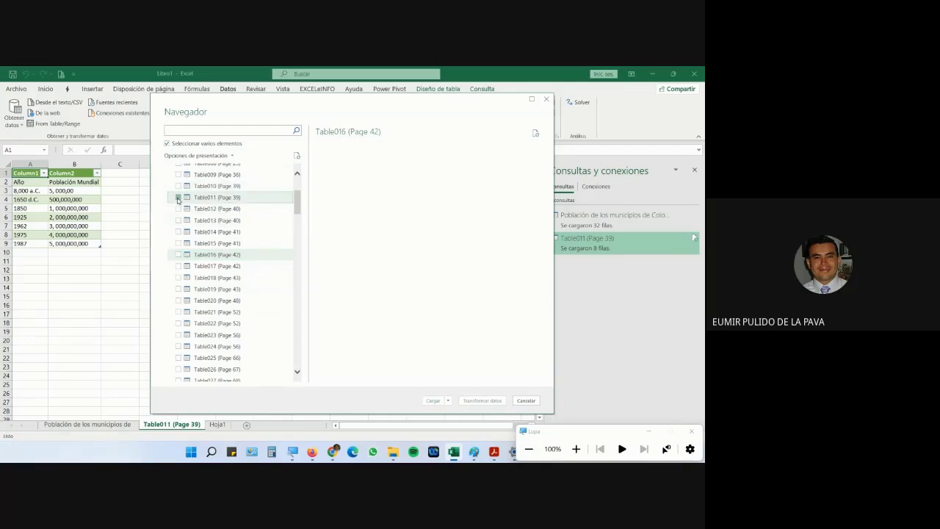
left_click(178, 255)
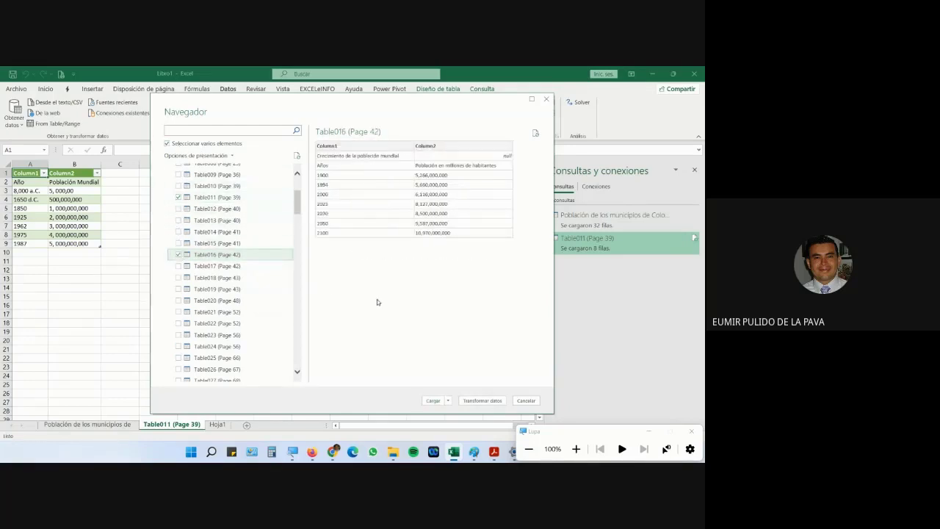
left_click(433, 400)
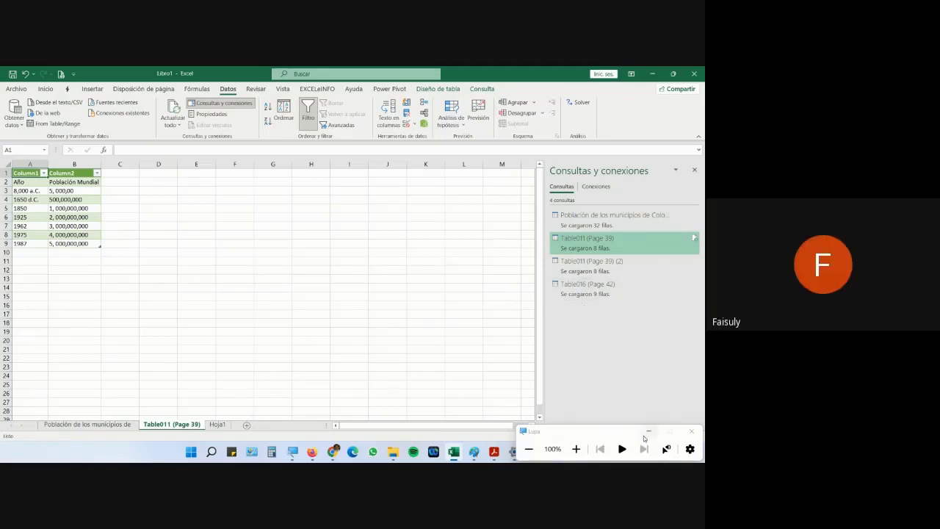
Step: Minimize Lupa, read the latest chat messages of the Google Meet call in Chrome and return to Excel
left_click(646, 432)
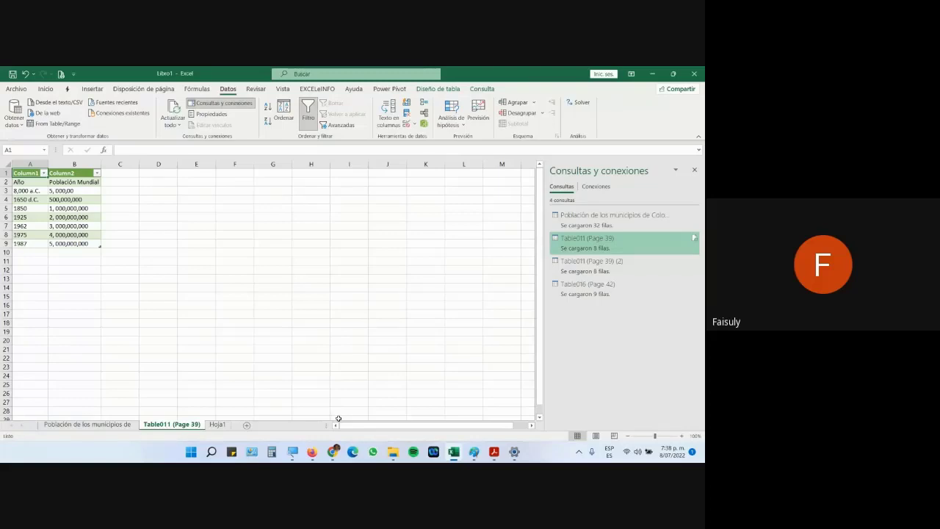
mouse_move(332, 449)
left_click(305, 401)
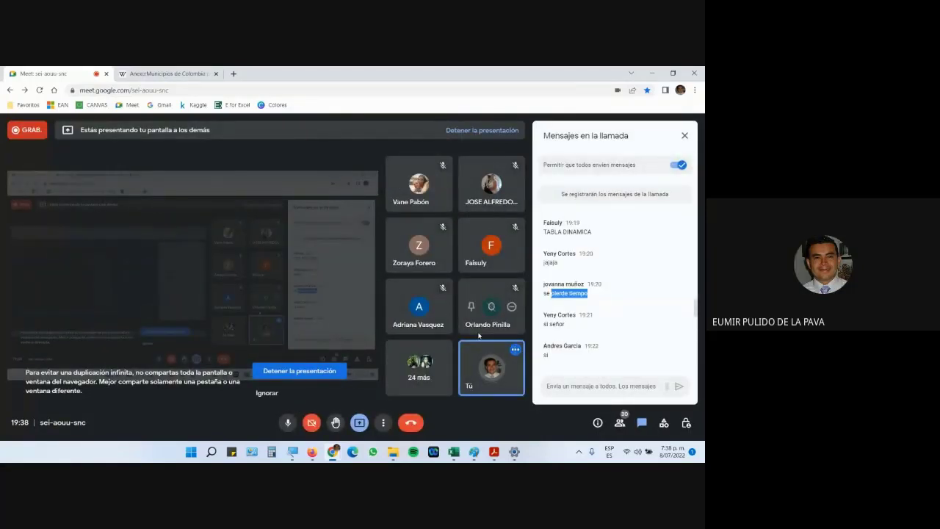
scroll(646, 323, "down", 10)
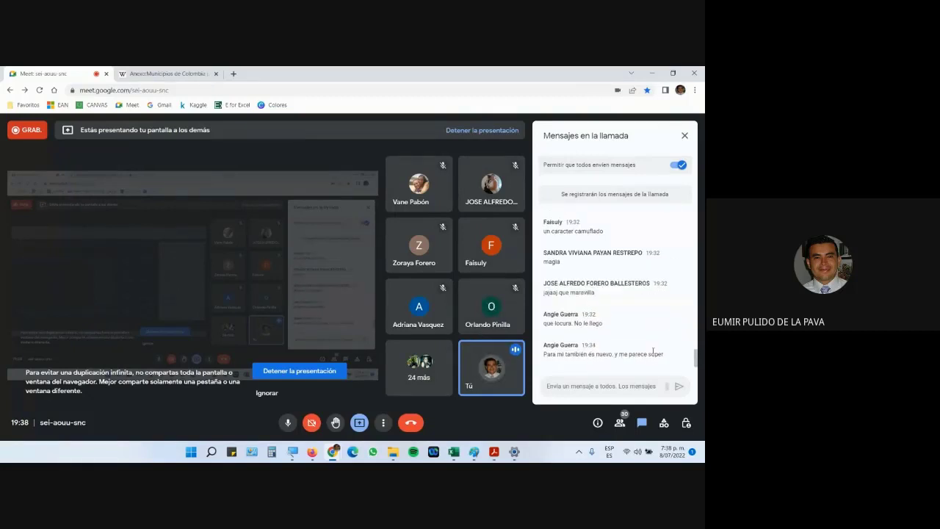
scroll(652, 353, "up", 3)
scroll(652, 351, "down", 3)
left_click(453, 451)
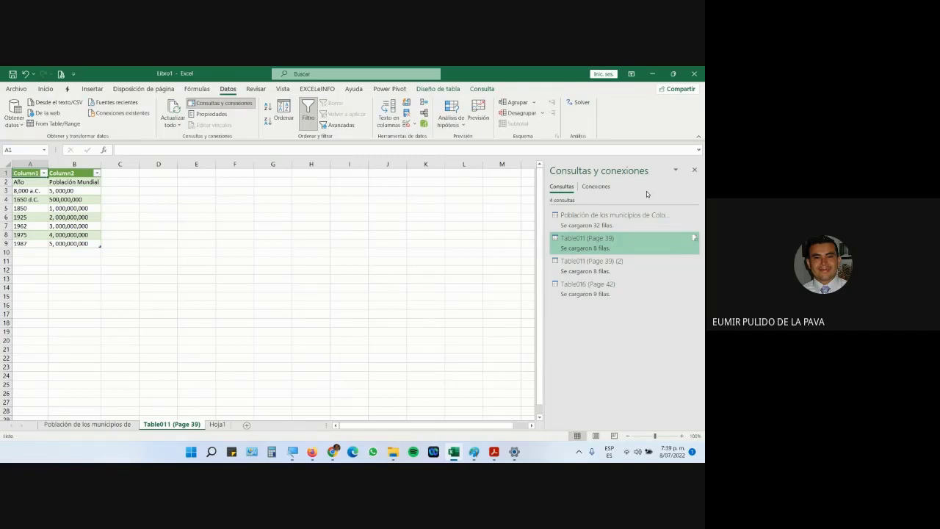
Step: Close the Consultas y conexiones pane, magnify the screen with Lupa and show the pane again
left_click(694, 169)
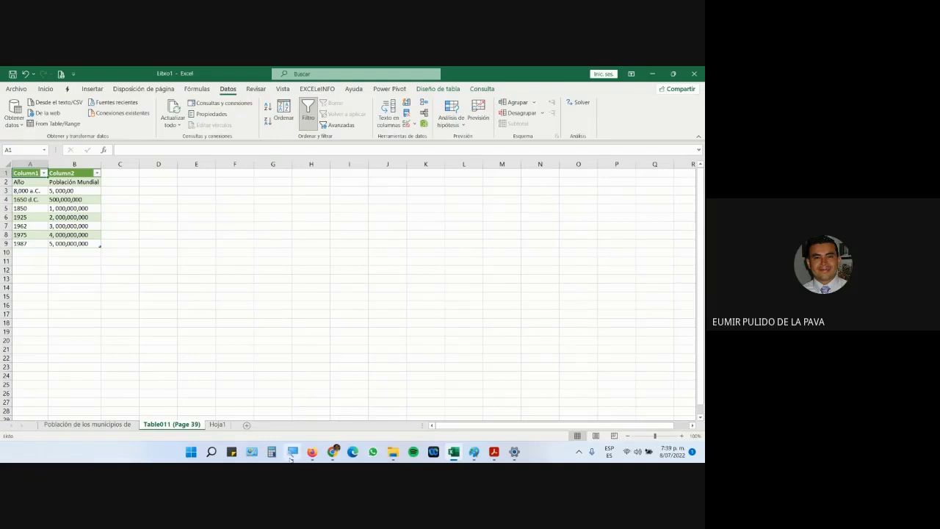
key("super+plus")
left_click(577, 449)
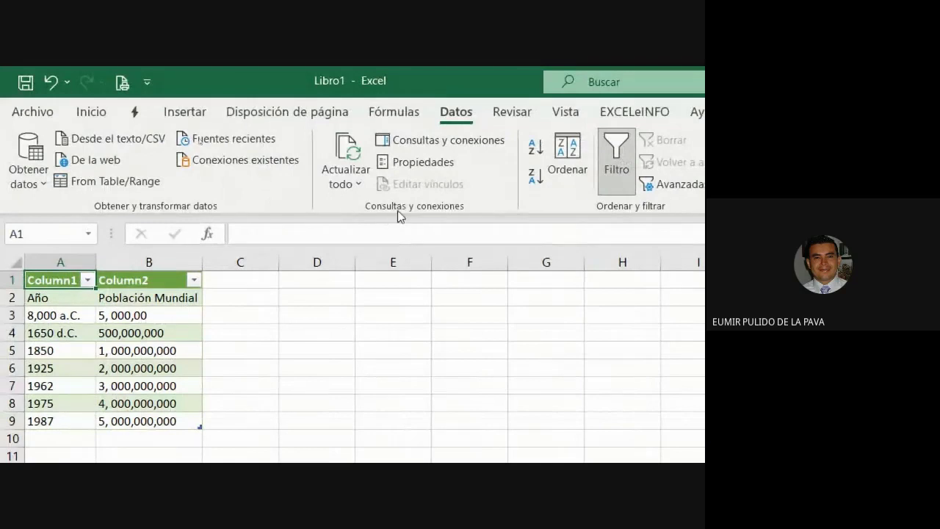
left_click(419, 141)
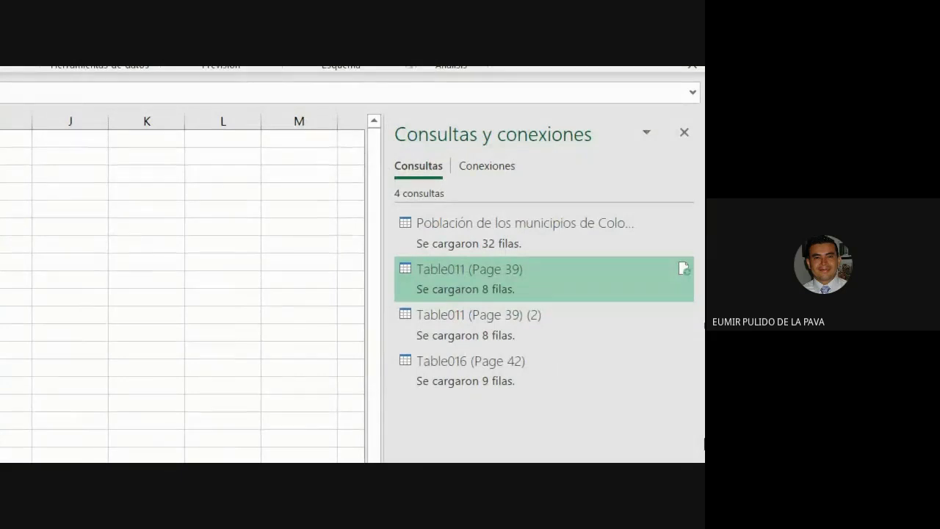
Step: Open the Table016 (Page 42) query in the Power Query editor, then close and load it back to the workbook
mouse_move(484, 373)
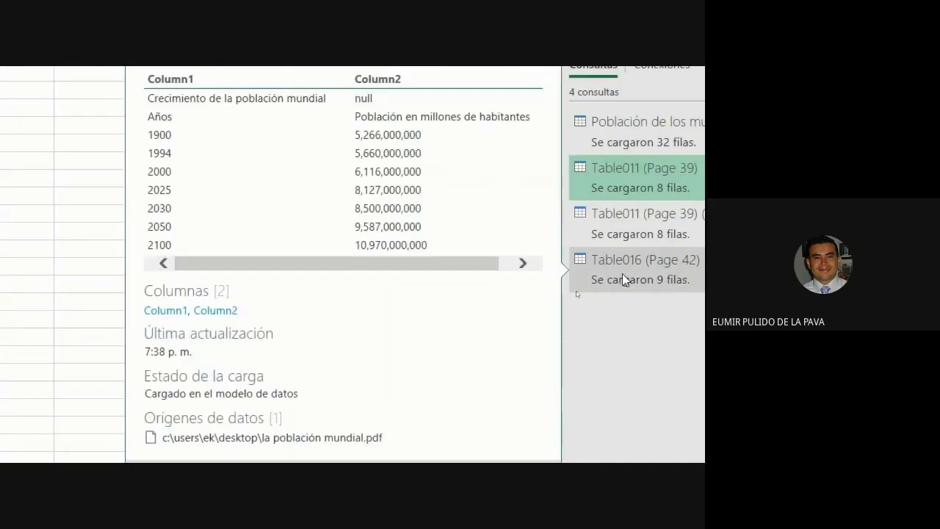
double_click(622, 274)
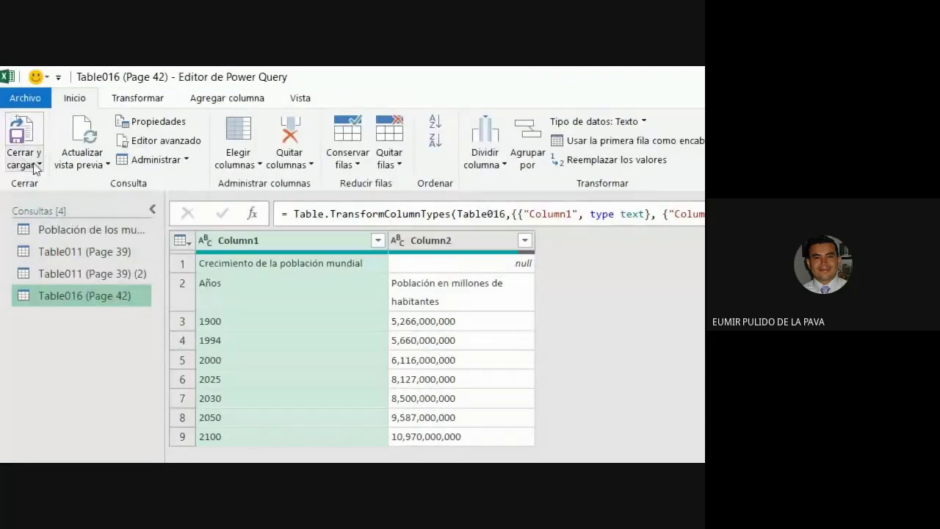
left_click(36, 166)
left_click(56, 186)
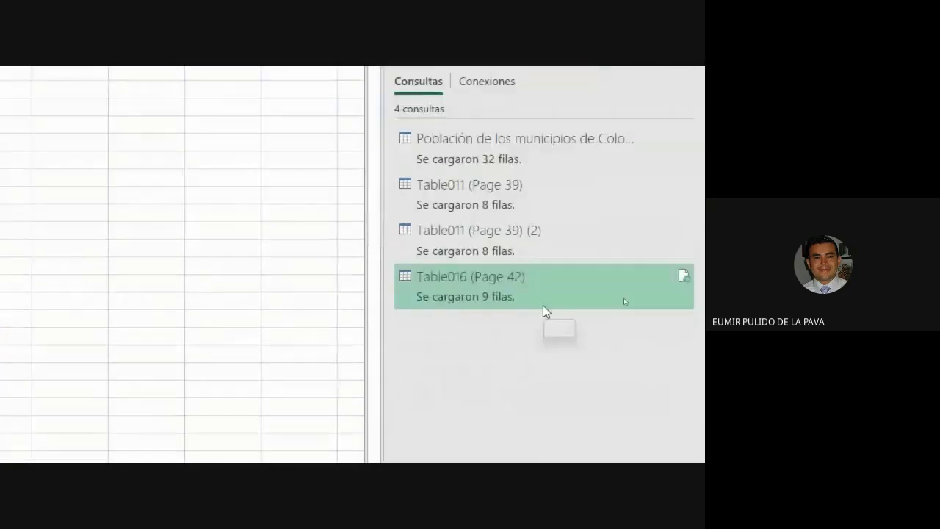
mouse_move(543, 306)
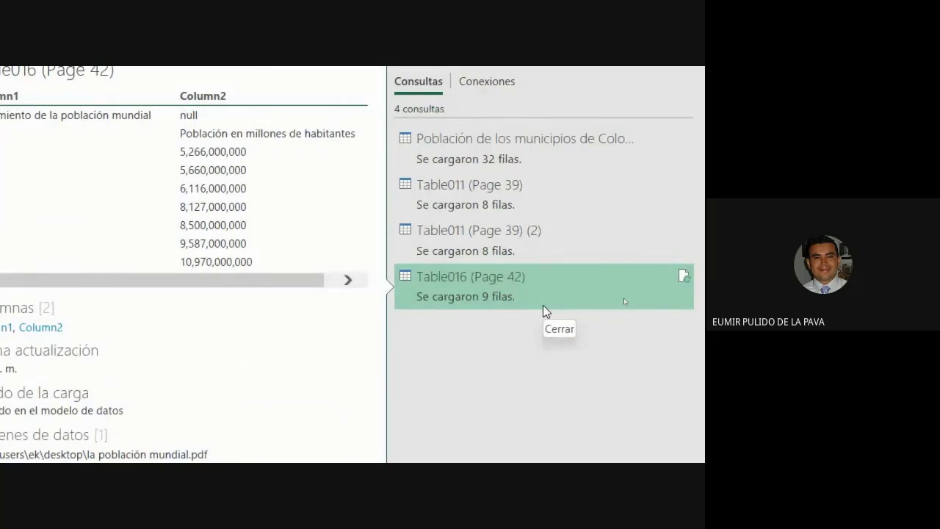
Step: Load the Table016 (Page 42) query as a table on a new worksheet and set the Lupa magnification to 100%
mouse_move(513, 303)
right_click(483, 275)
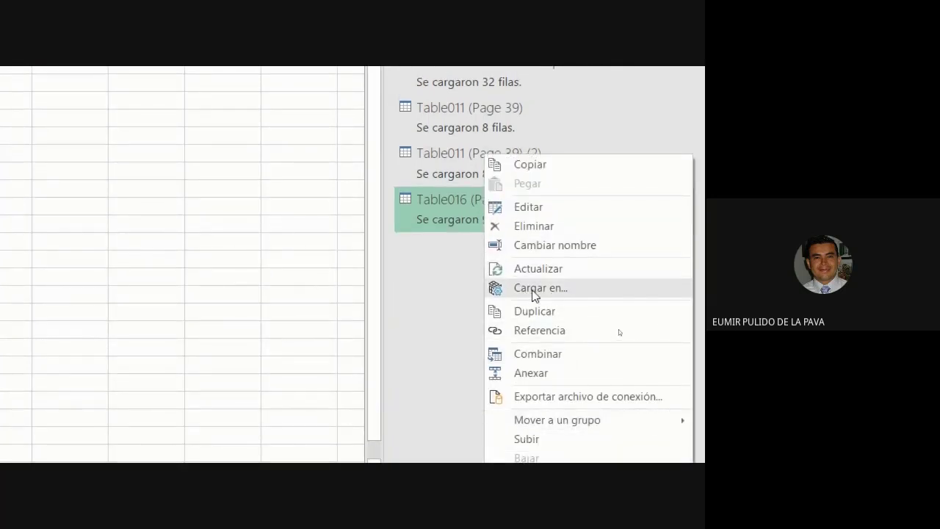
left_click(426, 209)
right_click(427, 210)
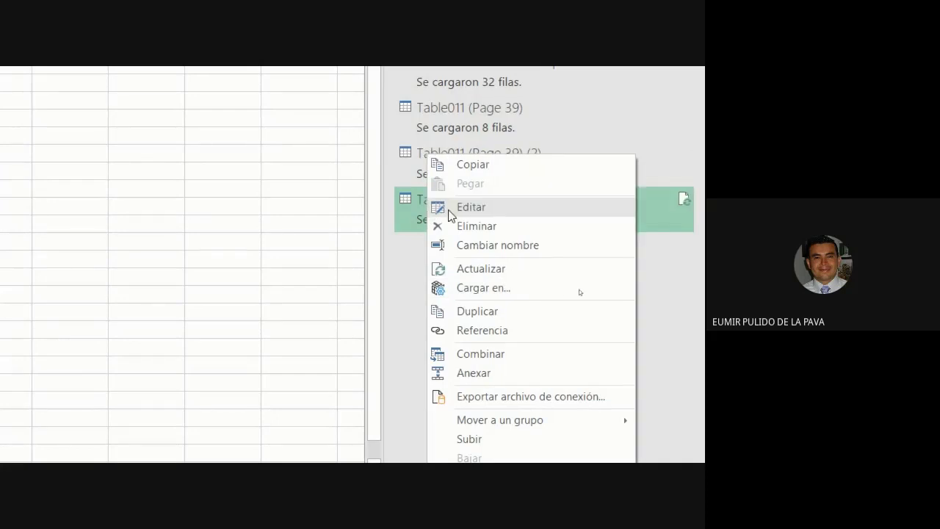
left_click(489, 293)
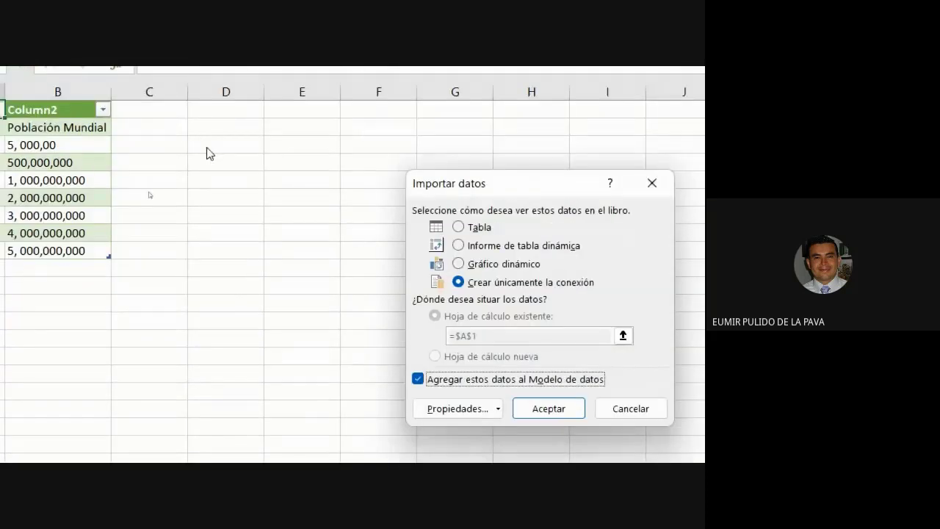
left_click(481, 227)
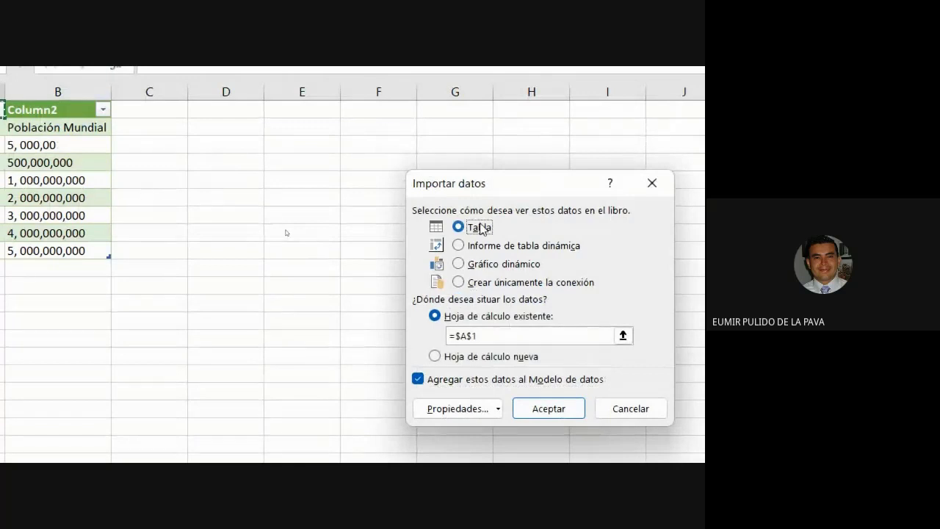
left_click(452, 357)
left_click(555, 411)
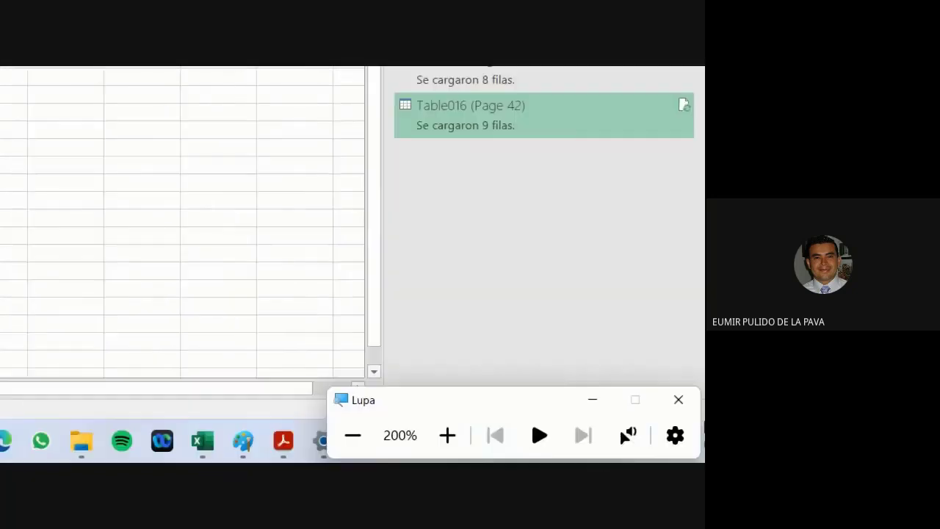
left_click(350, 434)
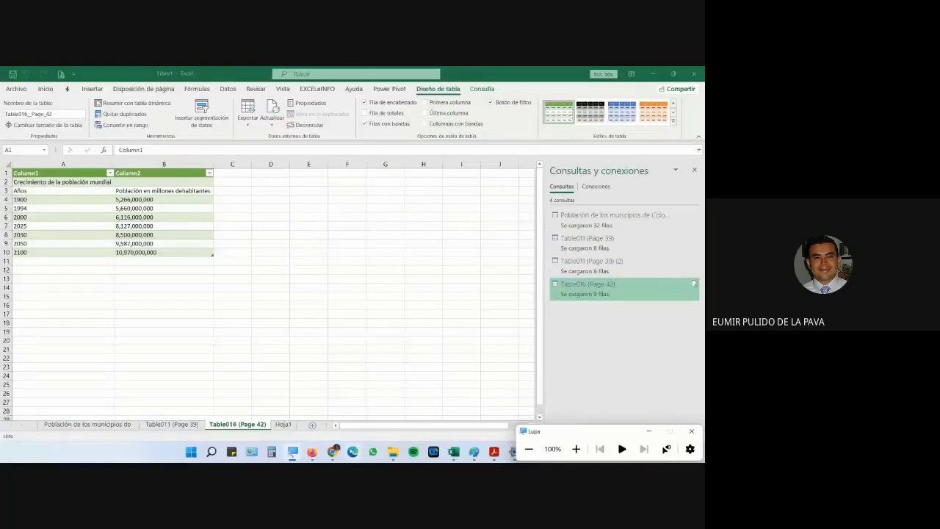
Step: Switch to the Google Meet call in Chrome, minimize Lupa and read through the chat messages
mouse_move(333, 452)
left_click(286, 404)
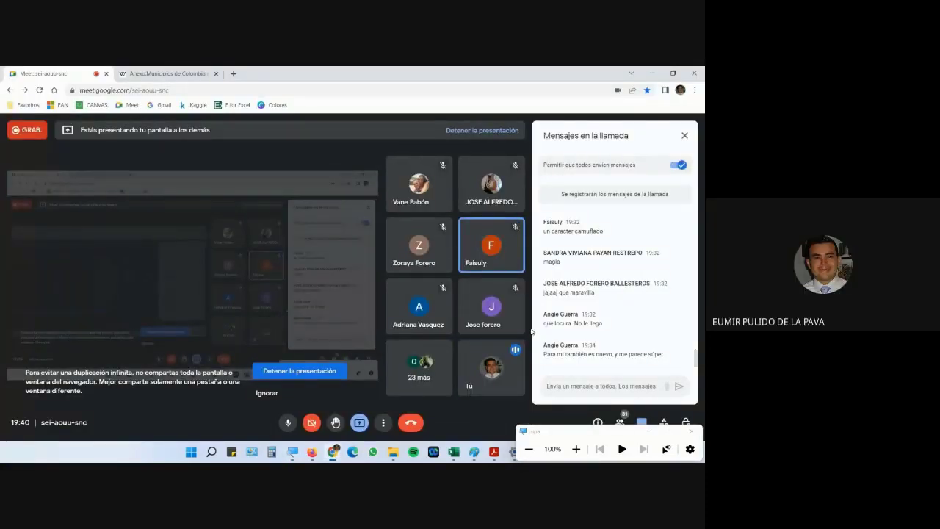
left_click(649, 436)
left_click(649, 434)
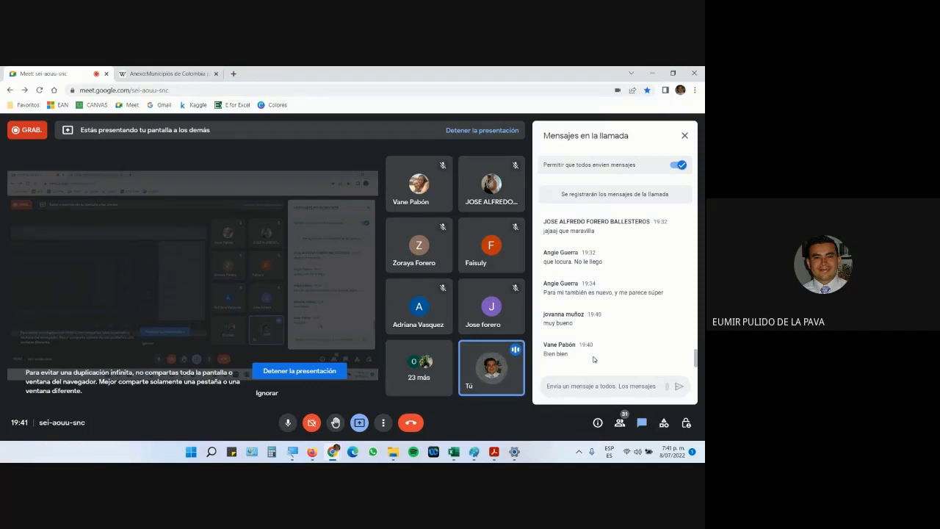
scroll(594, 359, "up", 10)
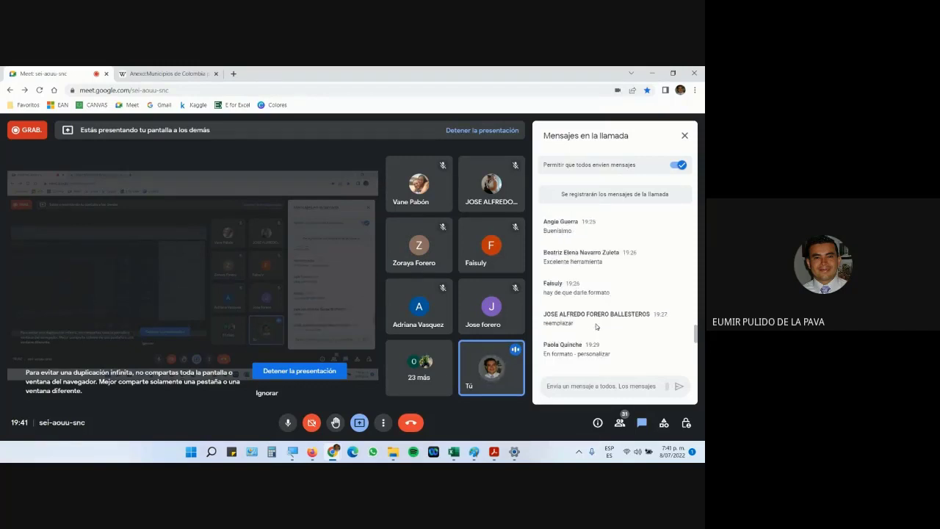
scroll(626, 310, "up", 2)
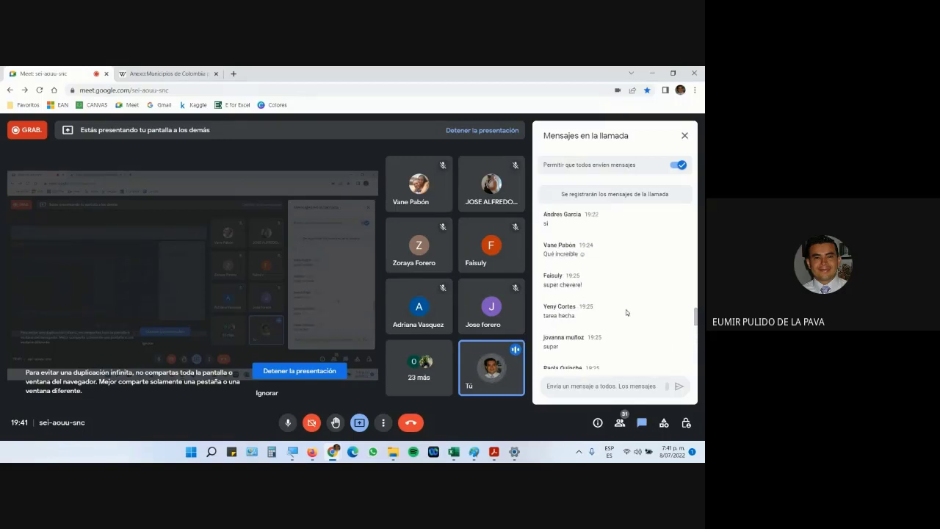
scroll(628, 330, "down", 10)
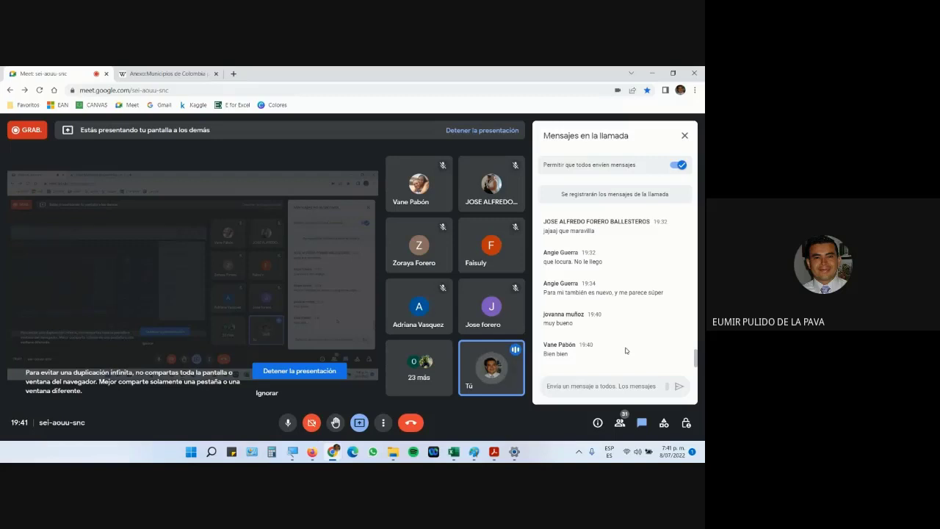
Step: Return to Excel and close the Libro1 workbook without saving the changes
left_click(454, 455)
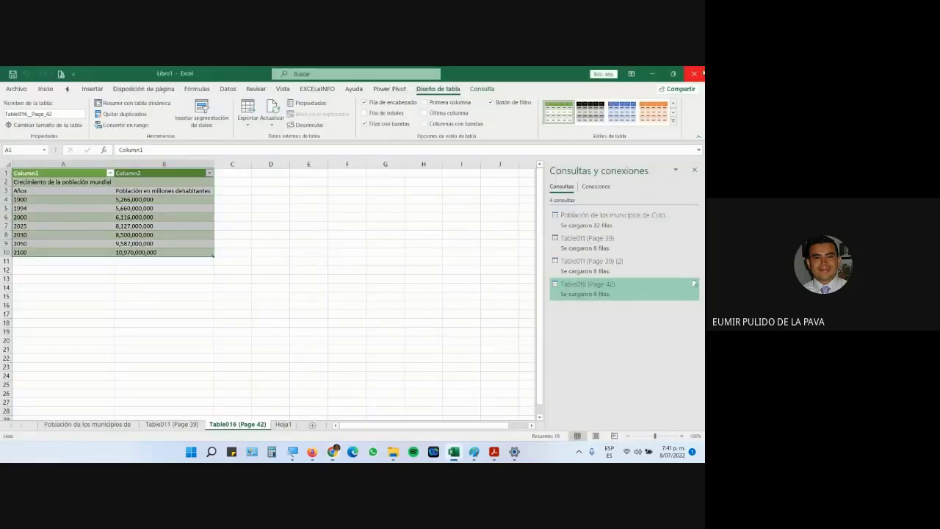
left_click(694, 73)
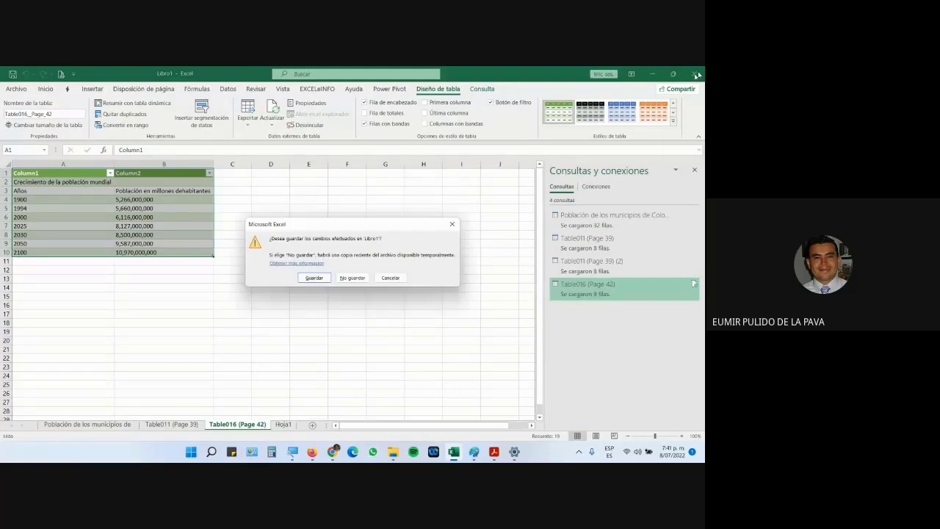
left_click(352, 278)
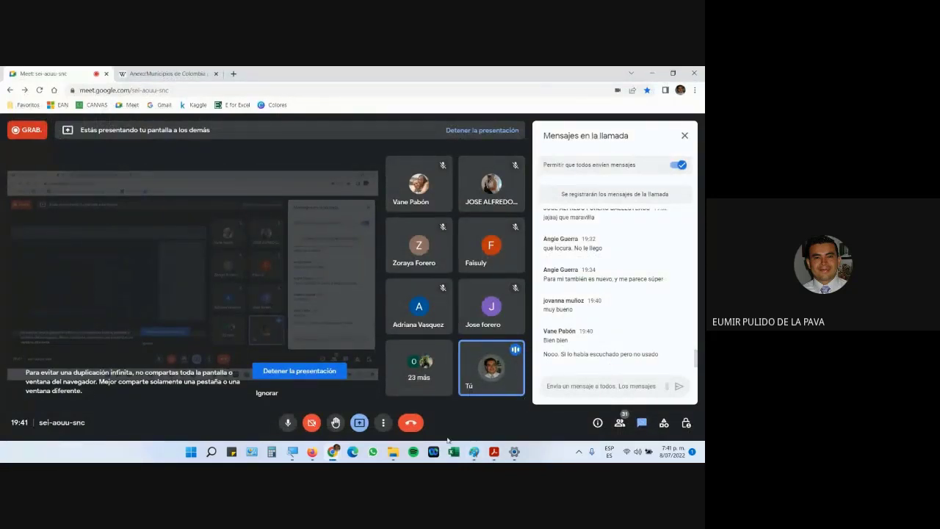
mouse_move(494, 454)
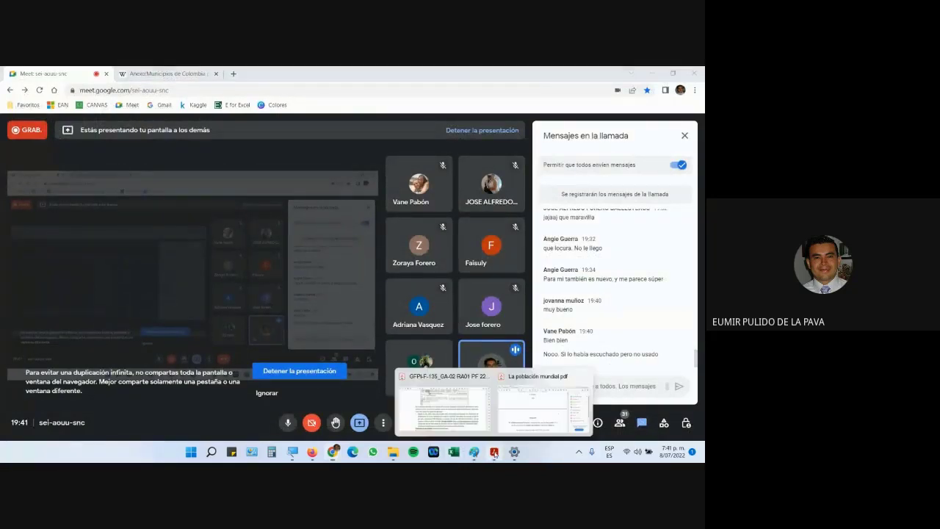
left_click(470, 406)
scroll(509, 265, "down", 1)
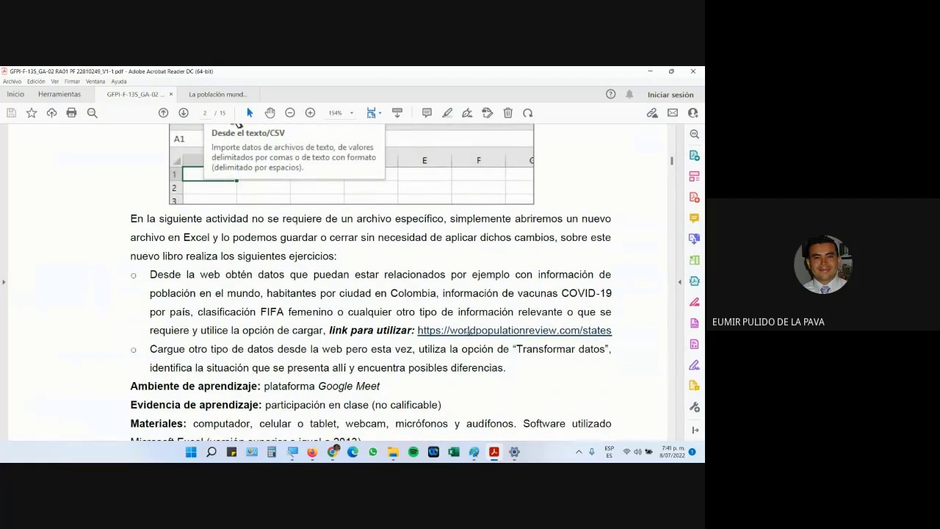
right_click(496, 333)
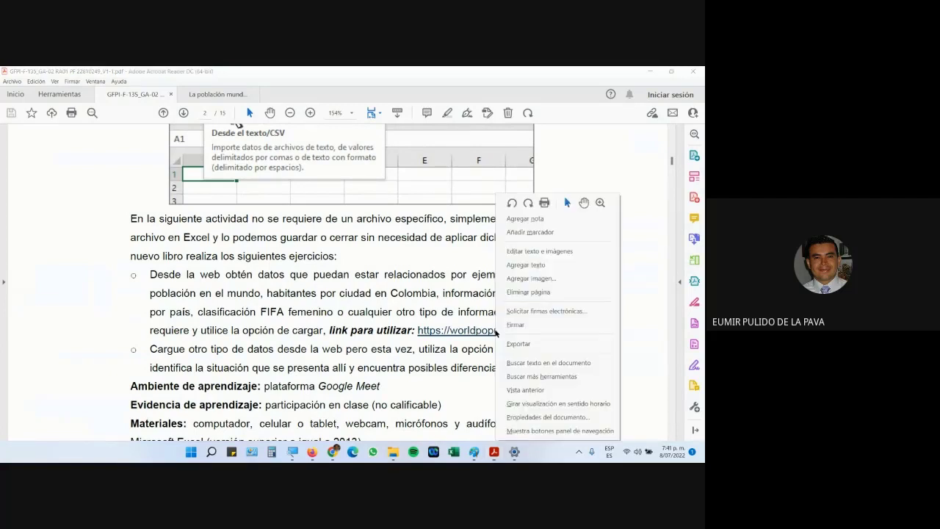
left_click(450, 334)
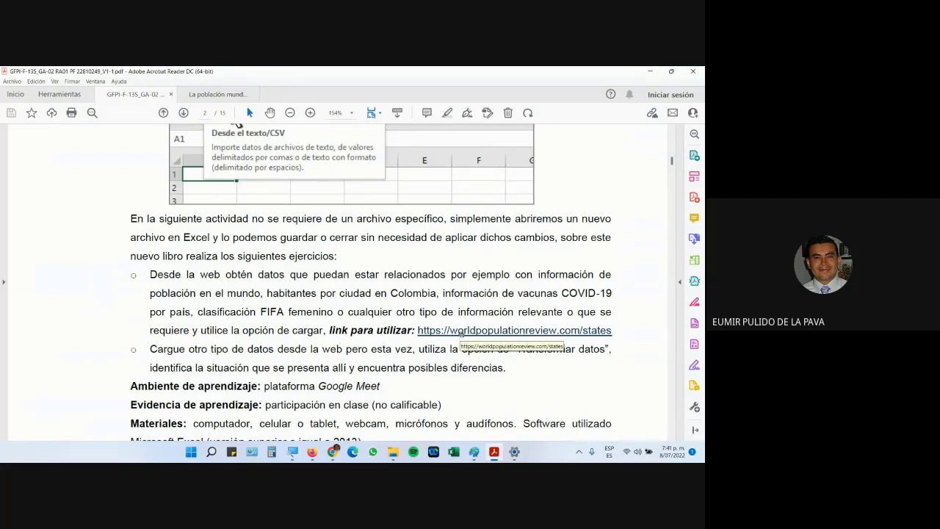
right_click(461, 333)
left_click(428, 365)
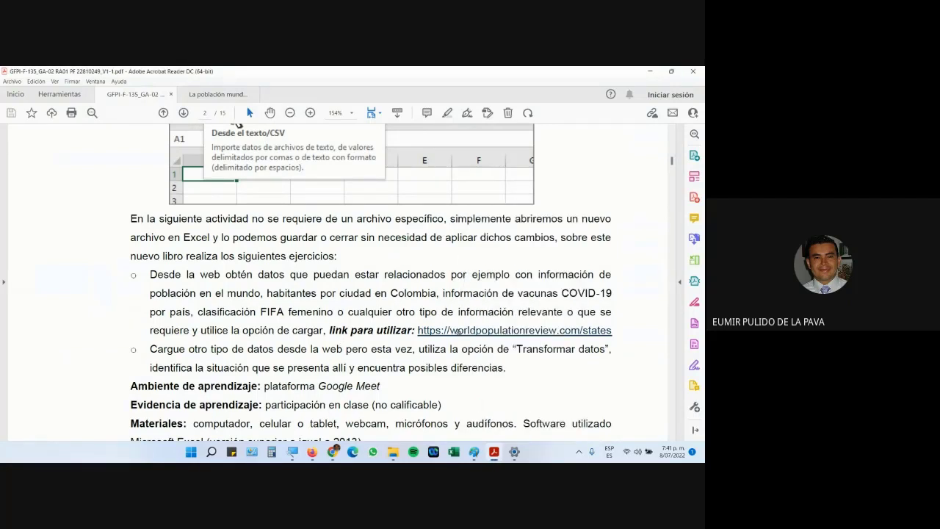
left_click(458, 331)
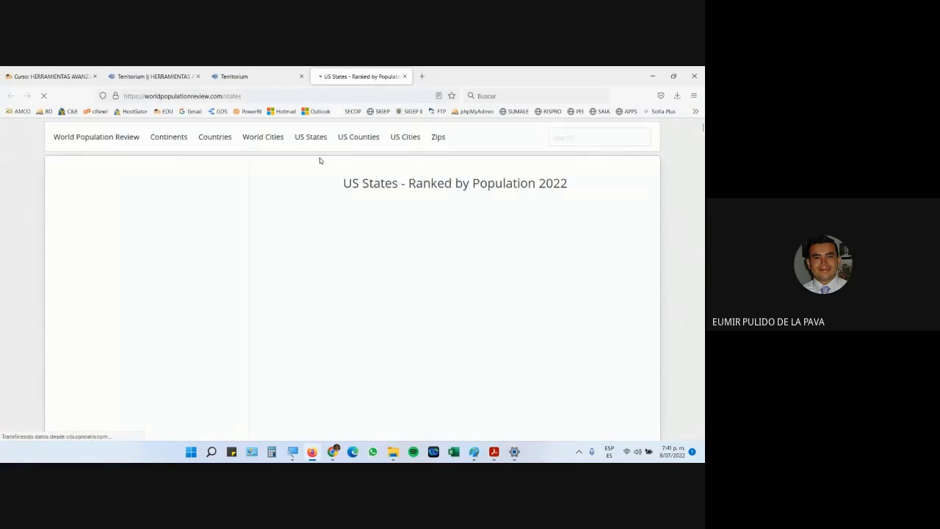
Step: Copy the web page's address and send it as a message in the Google Meet chat
left_click(271, 97)
key("ctrl+c")
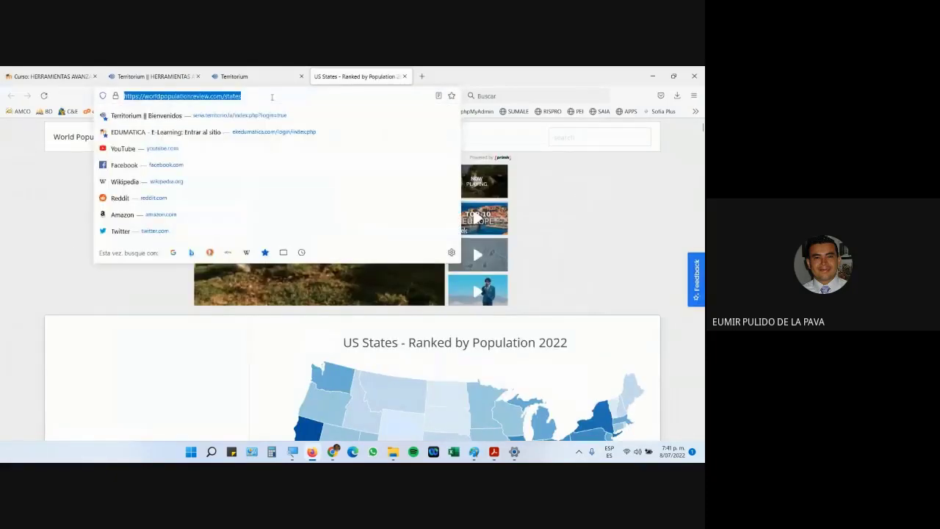
mouse_move(332, 452)
left_click(281, 408)
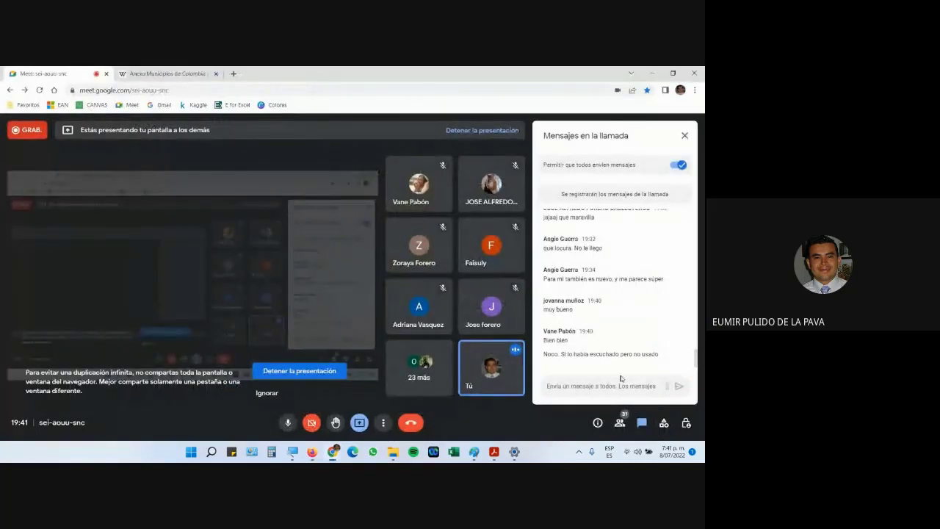
key("ctrl+v")
key("Return")
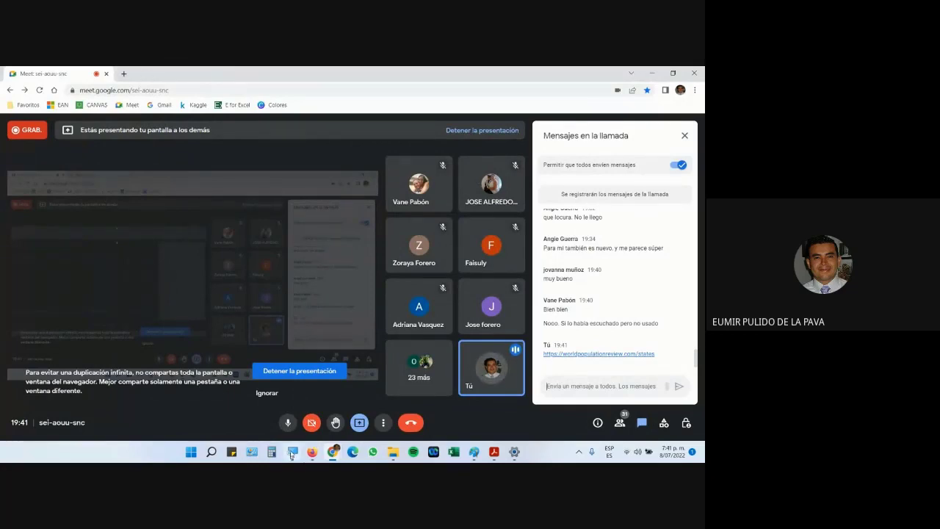
Step: Return to Firefox and examine the US States - Ranked by Population 2022 page, including its map, top-ten list and ranking table
left_click(313, 452)
scroll(488, 339, "down", 15)
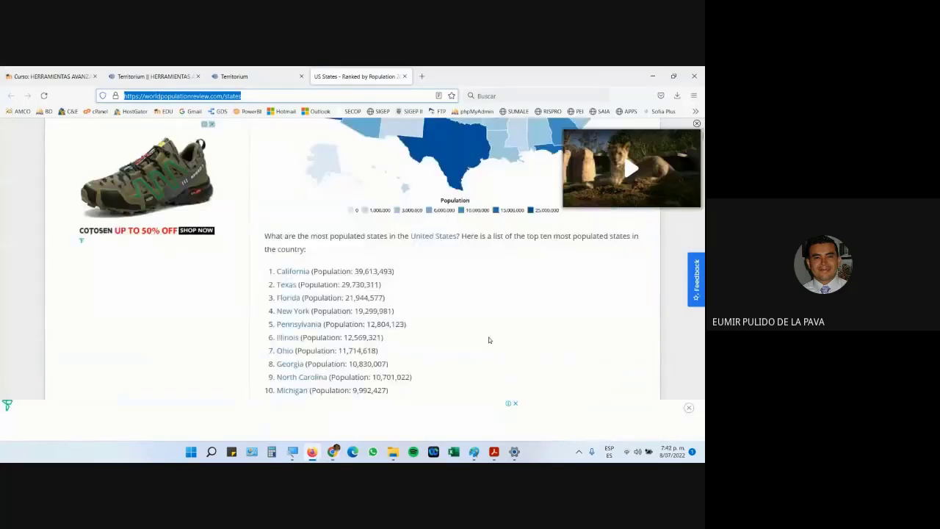
scroll(419, 312, "down", 10)
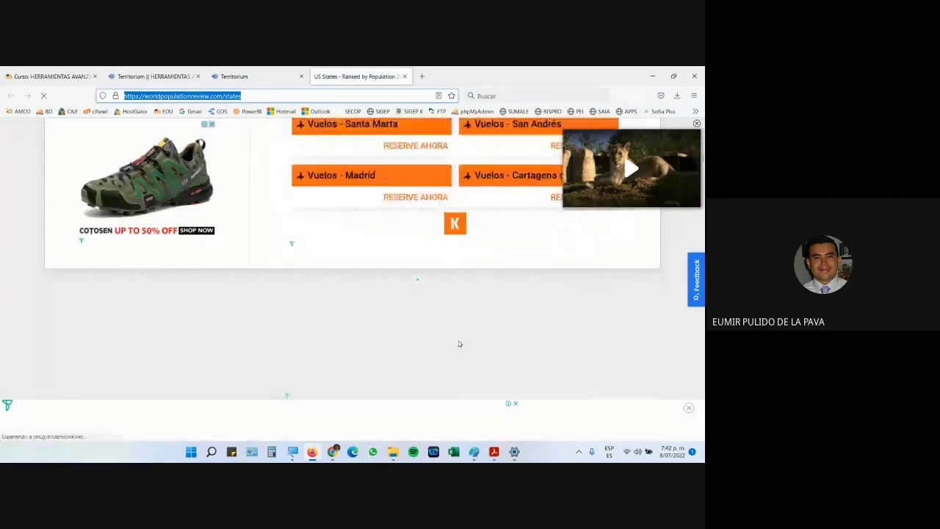
left_click(516, 404)
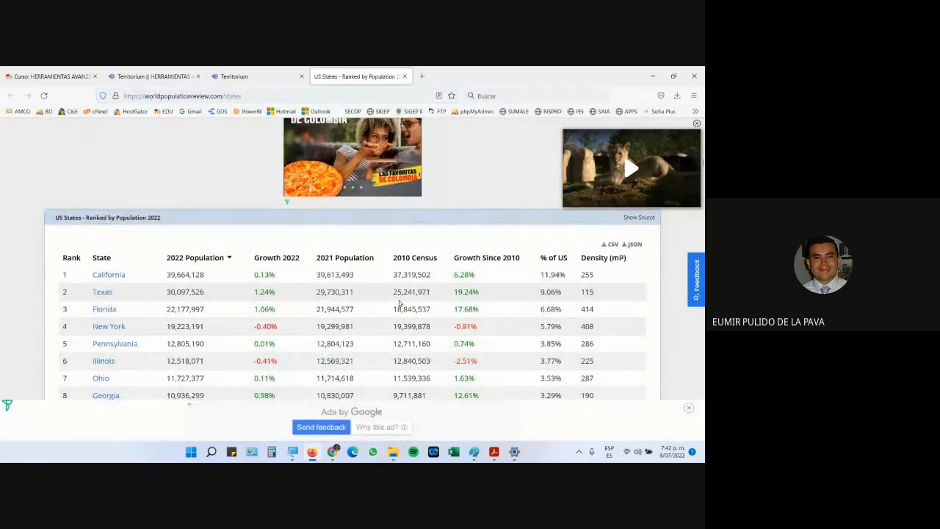
scroll(86, 281, "down", 2)
scroll(99, 235, "up", 3)
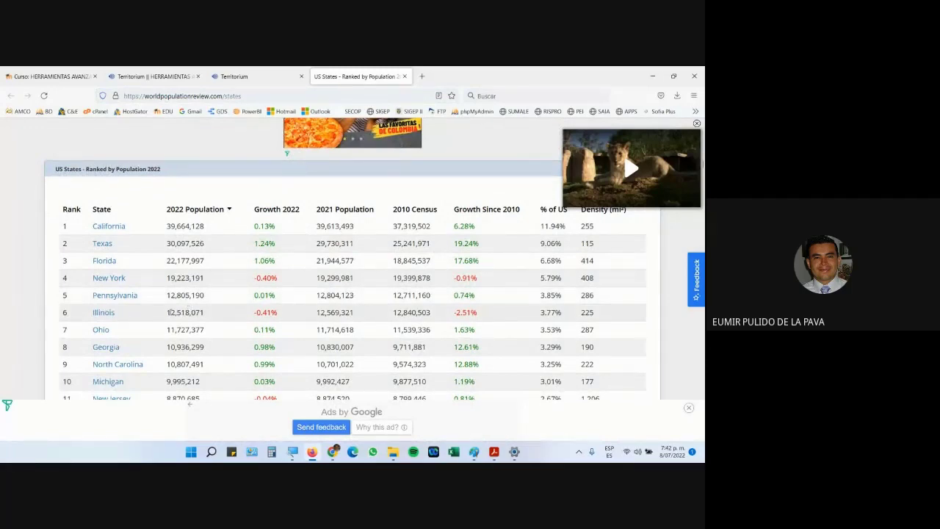
scroll(209, 308, "up", 5)
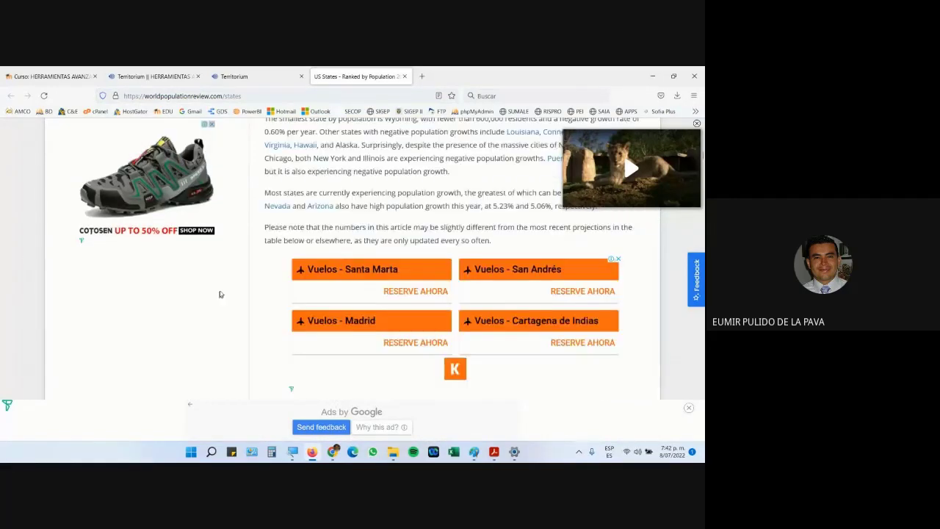
scroll(220, 294, "up", 10)
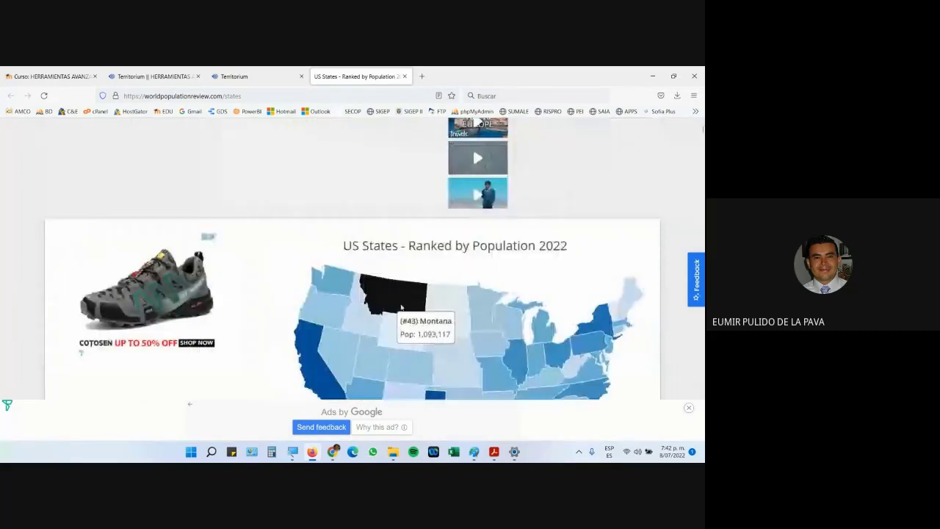
scroll(444, 330, "down", 5)
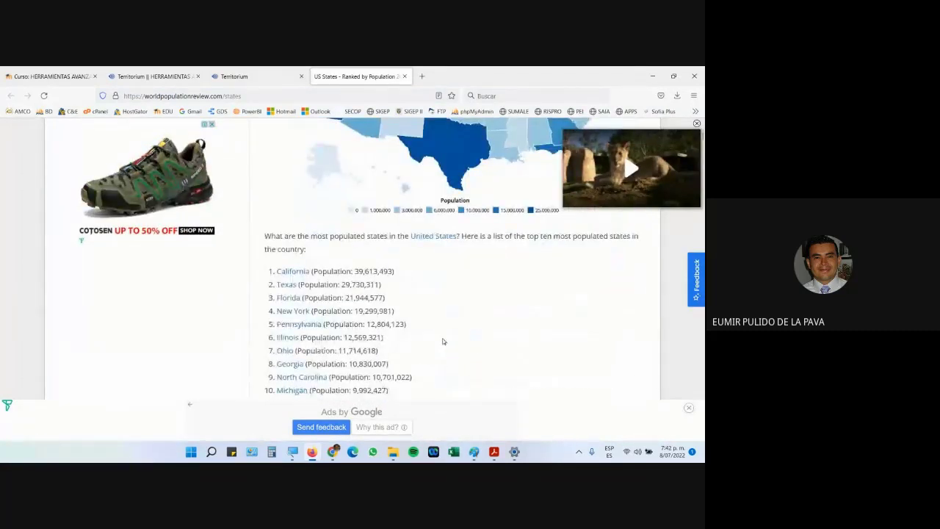
scroll(443, 342, "down", 8)
scroll(319, 338, "down", 3)
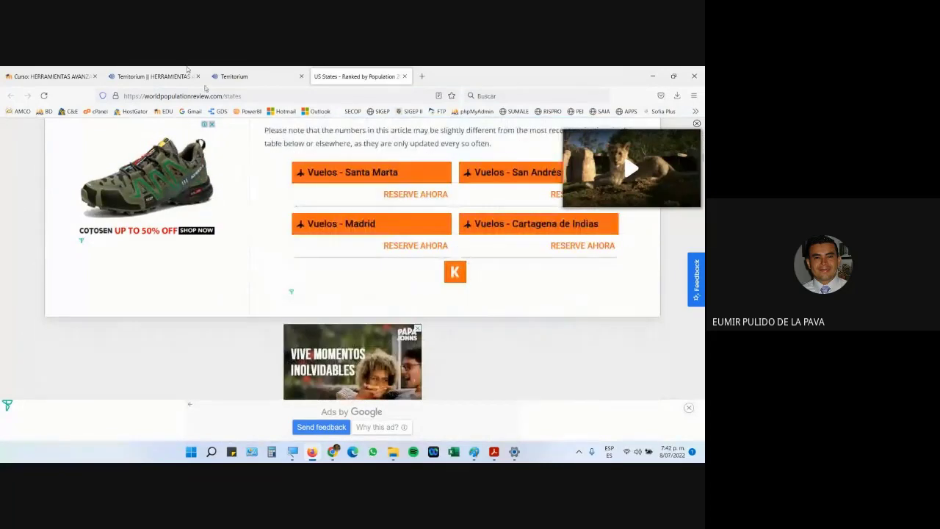
Step: Select the US States page's address in Firefox and create a blank workbook in Excel, ready for importing data
left_click(250, 96)
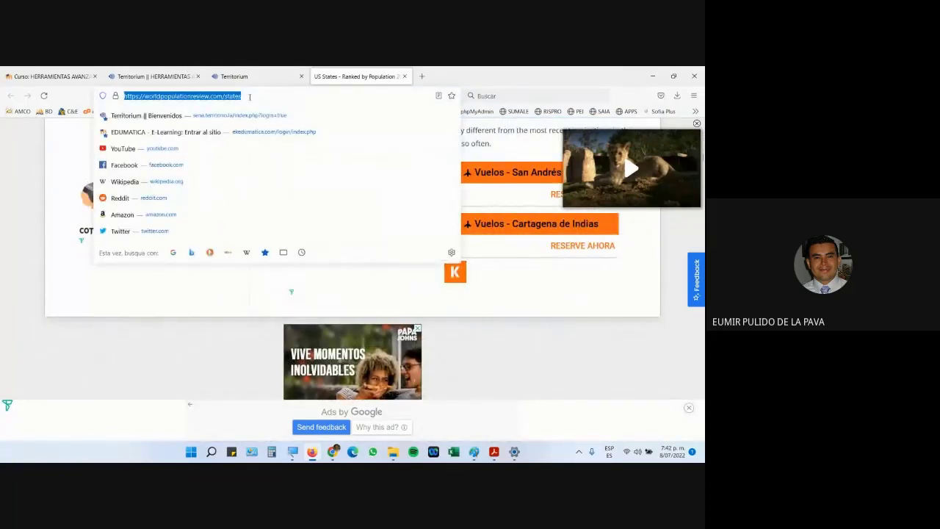
left_click(452, 453)
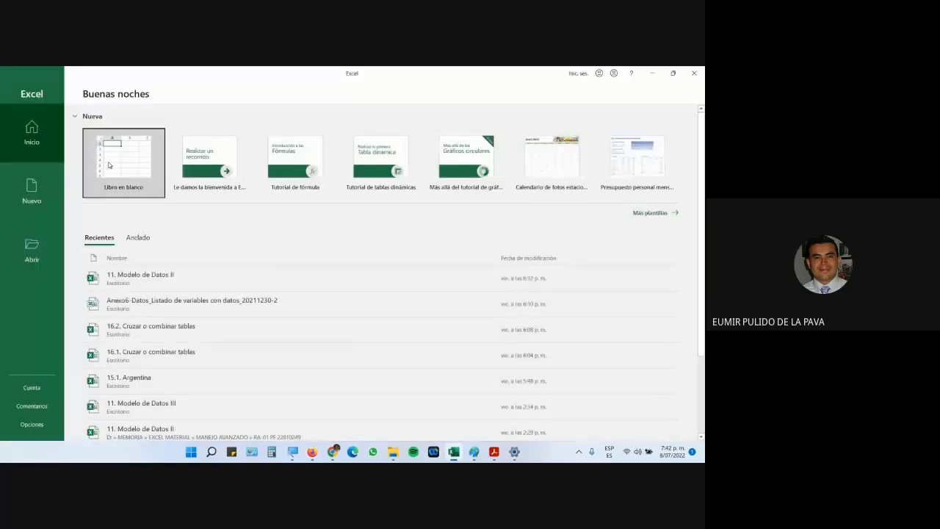
left_click(113, 167)
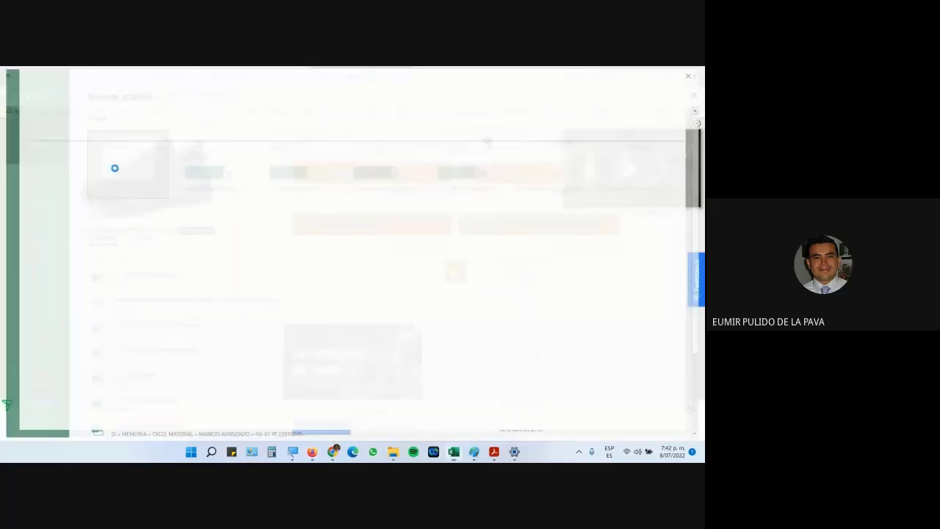
left_click(228, 89)
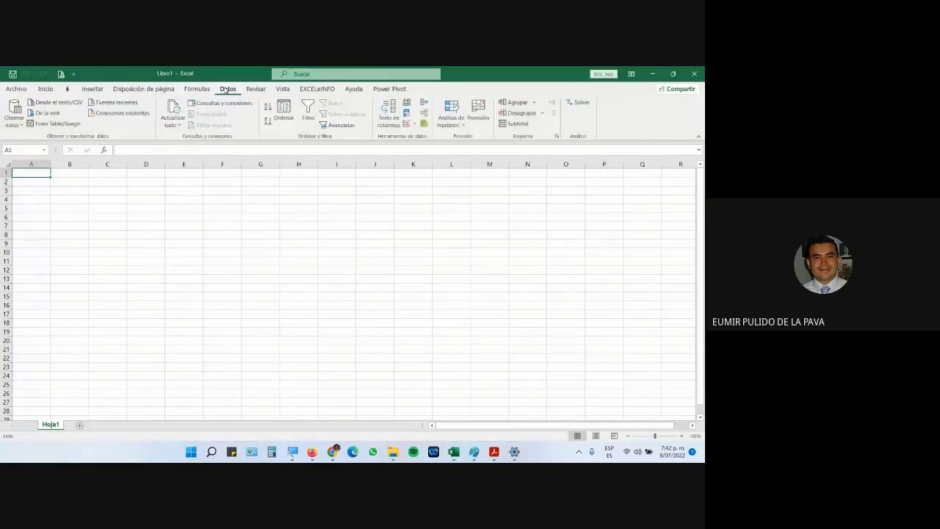
Step: Magnify the screen and examine Excel's import sources, including the file, database and Azure options
left_click(47, 114)
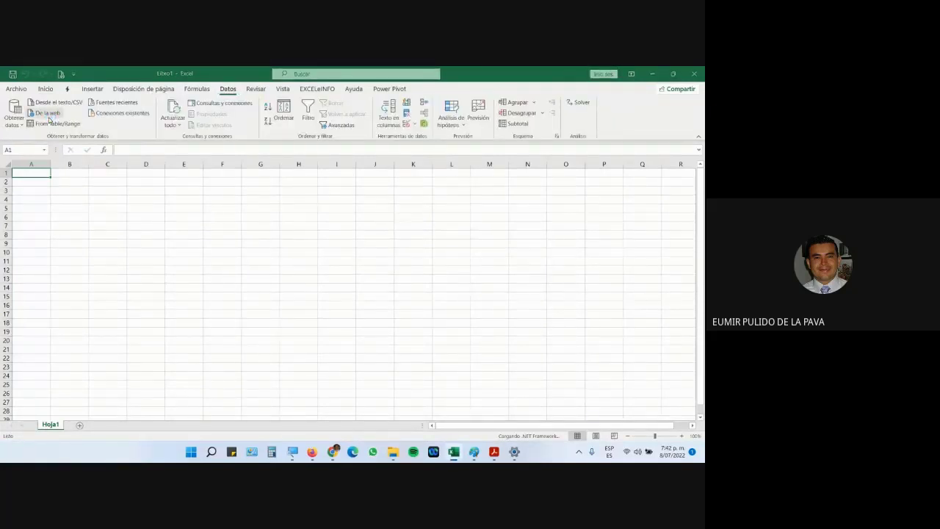
left_click(485, 284)
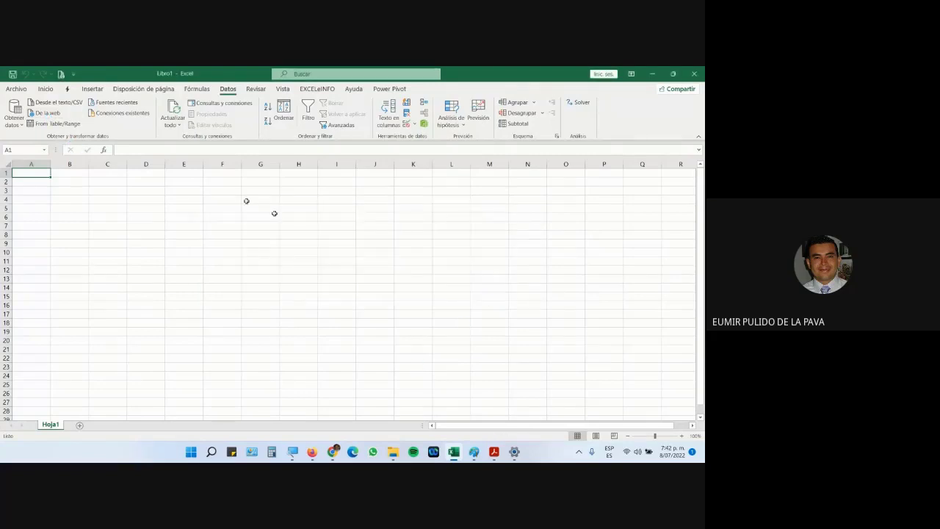
left_click(294, 451)
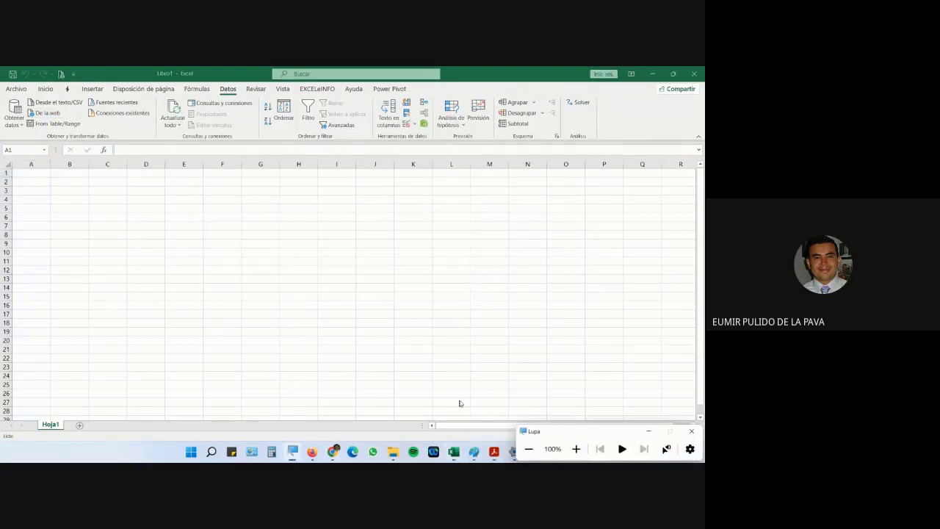
left_click(573, 448)
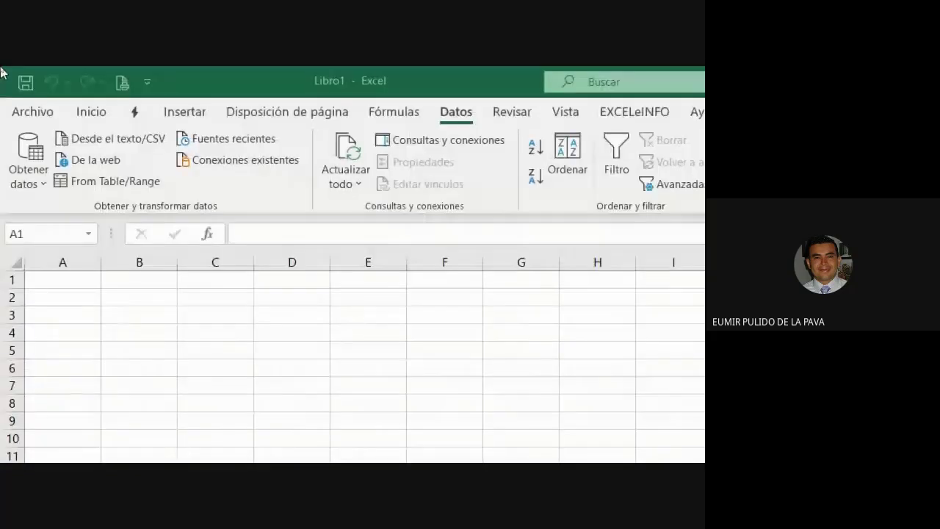
left_click(29, 178)
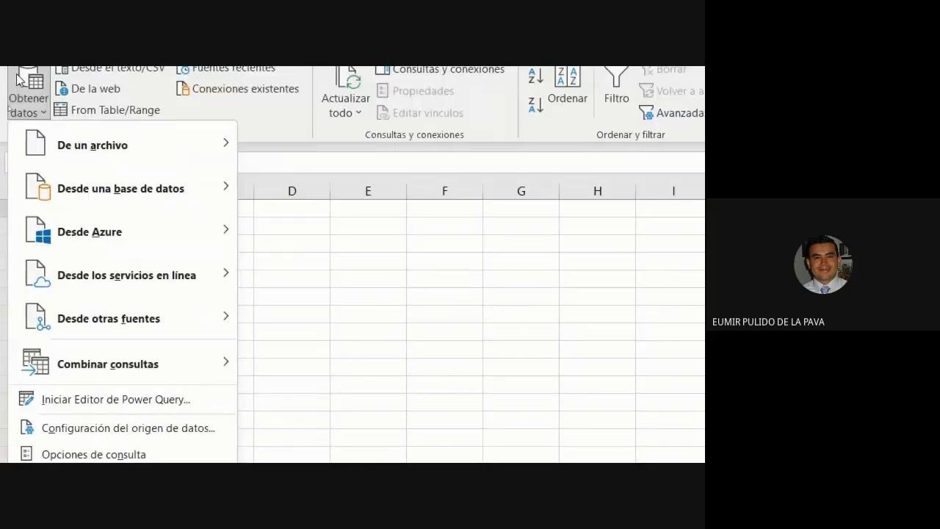
mouse_move(103, 220)
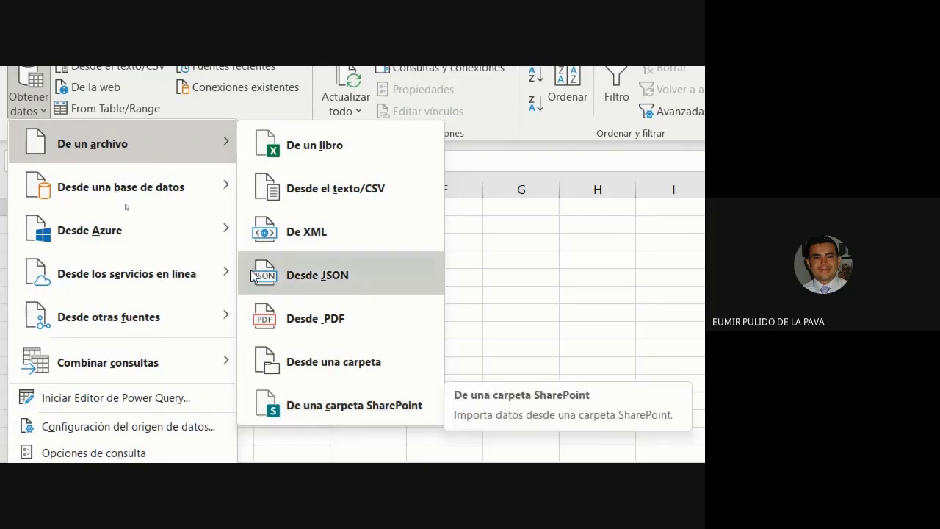
mouse_move(183, 203)
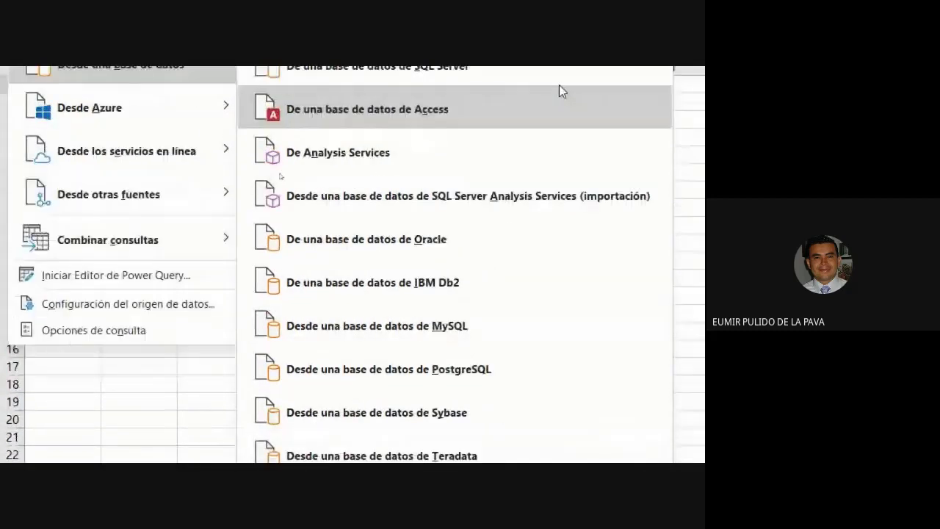
mouse_move(114, 144)
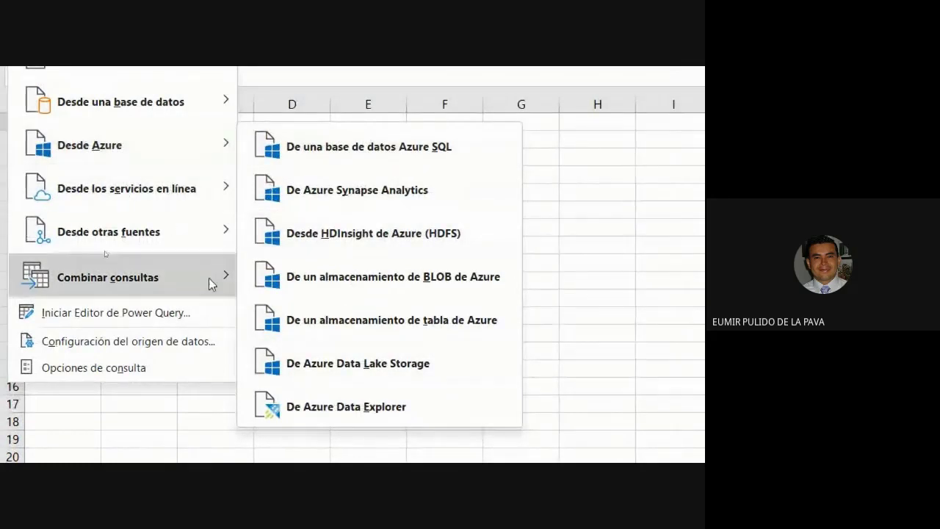
mouse_move(133, 216)
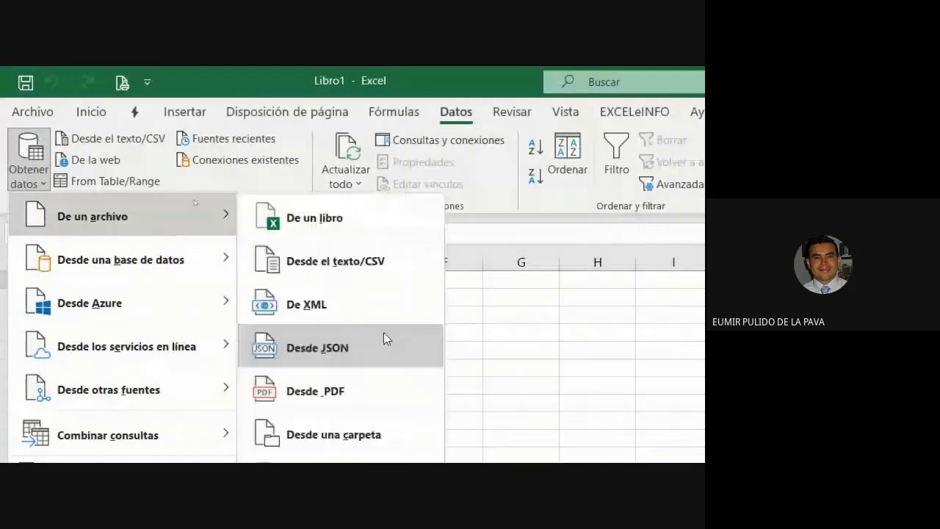
left_click(614, 351)
left_click(87, 163)
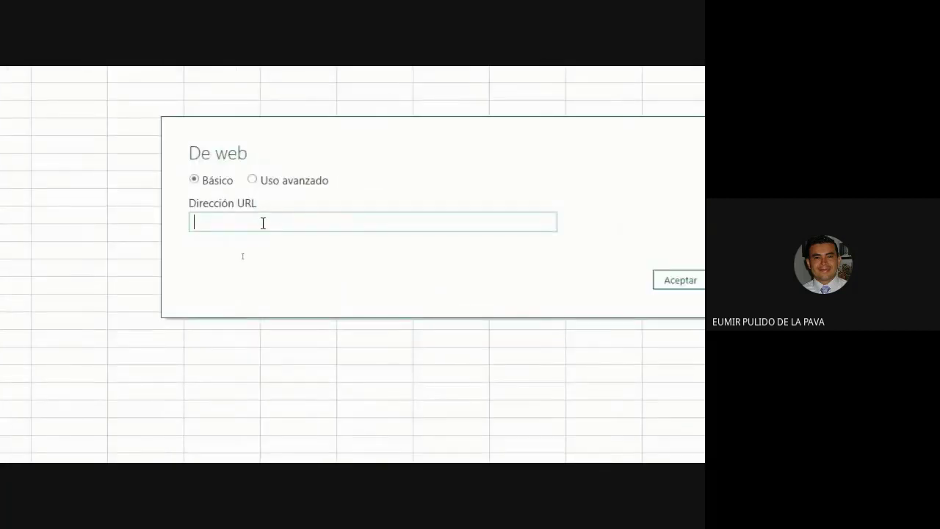
type("https://worldpopulationreview.com/states")
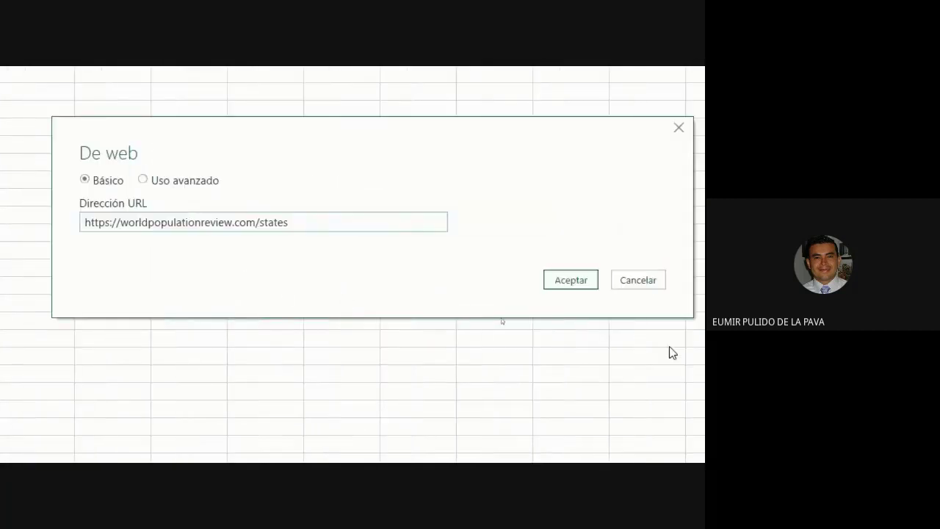
left_click(573, 281)
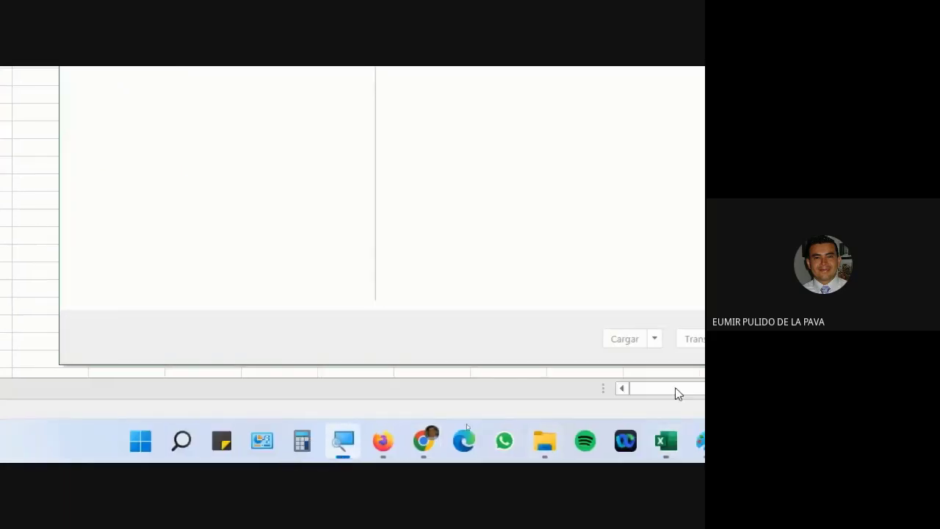
left_click(514, 434)
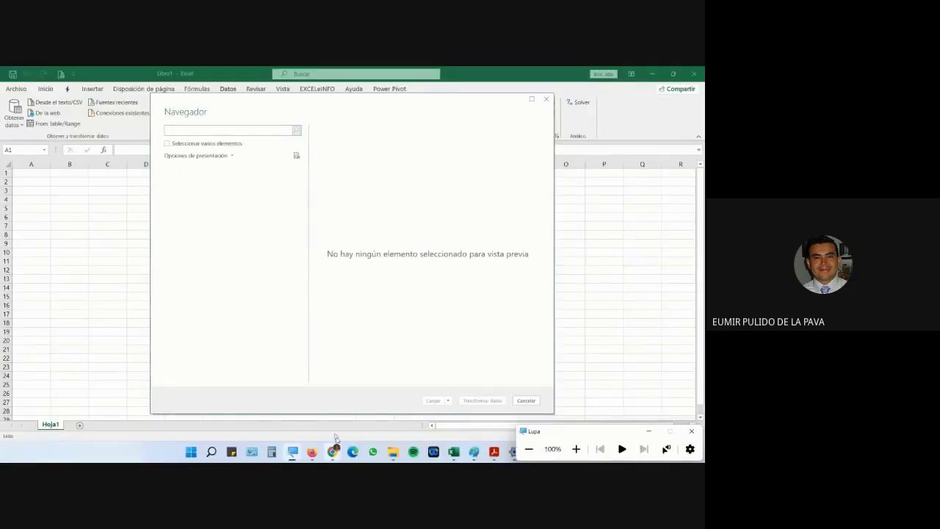
Step: Check the Google Meet chat and review the most populated states list in Firefox, returning to Excel's Navegador window
mouse_move(335, 440)
left_click(304, 415)
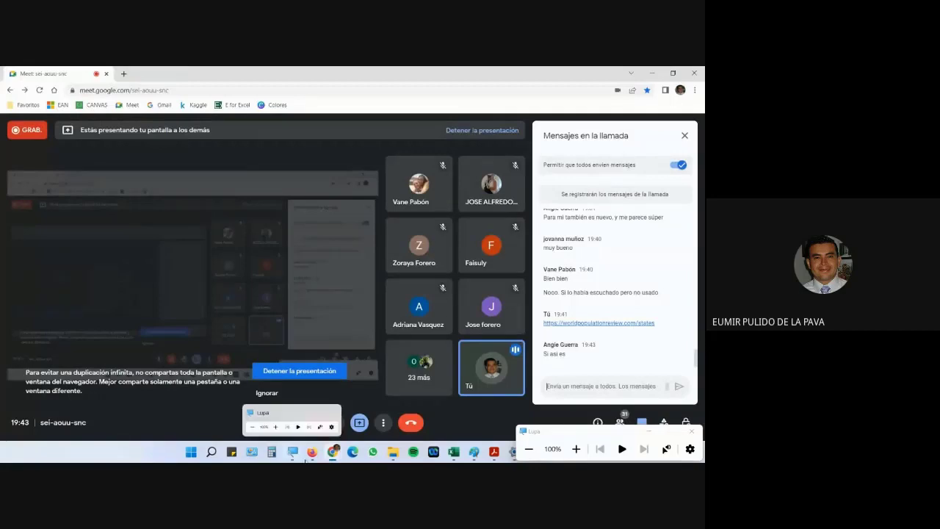
left_click(312, 450)
scroll(278, 189, "up", 6)
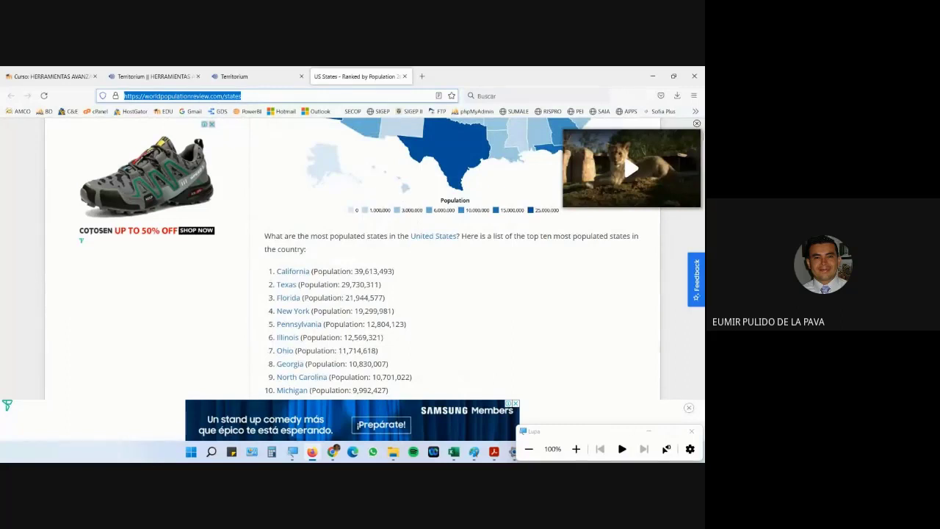
left_click(452, 452)
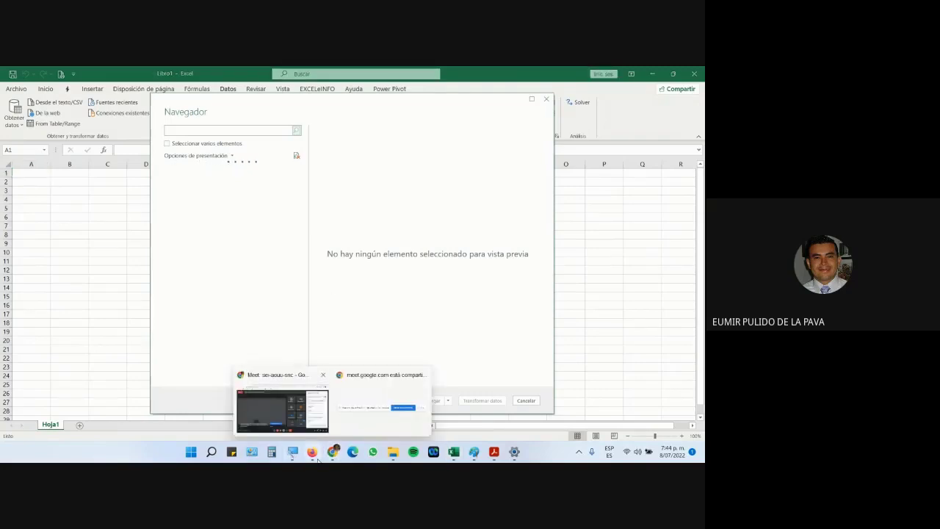
Step: Go back to Firefox, dismiss the ads at the foot of the page and examine the US States - Ranked by Population 2022 table
left_click(316, 457)
scroll(436, 373, "up", 3)
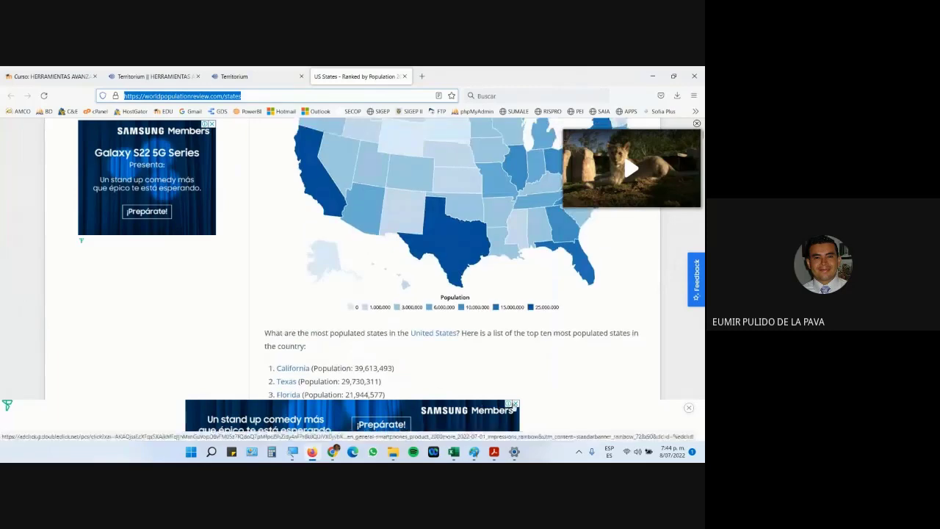
left_click(515, 404)
scroll(520, 378, "down", 10)
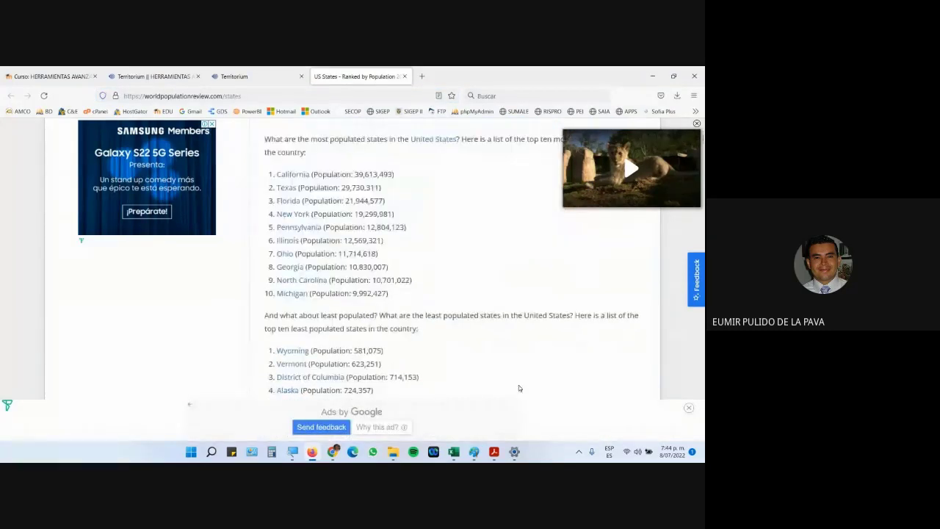
scroll(522, 369, "down", 6)
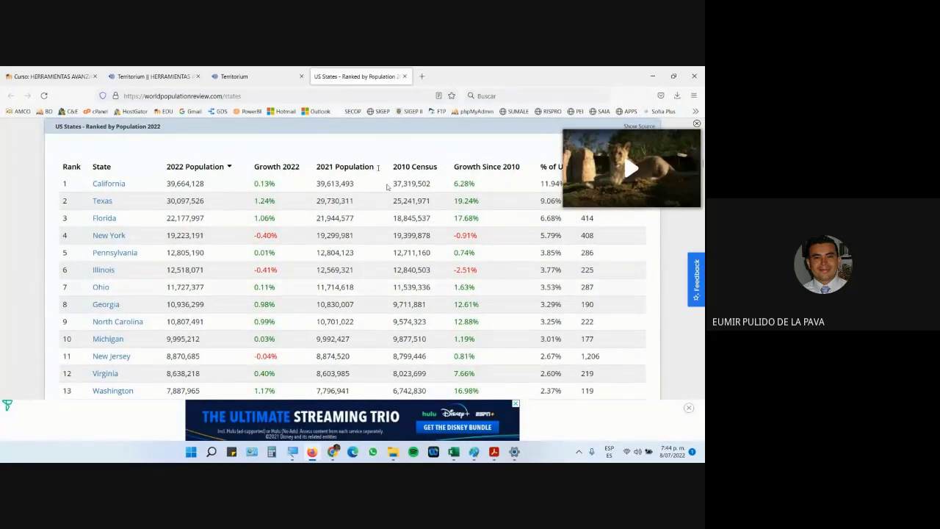
left_click(515, 403)
left_click(453, 452)
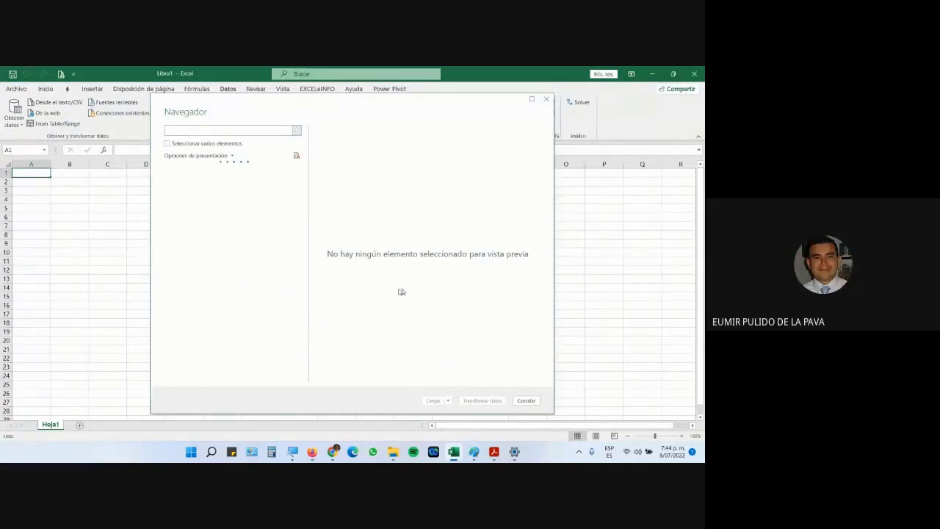
Step: Return to the Google Meet call and examine the stacked tables on the participant's shared Table002 (Page 1) sheet, around row 26
mouse_move(333, 451)
left_click(283, 409)
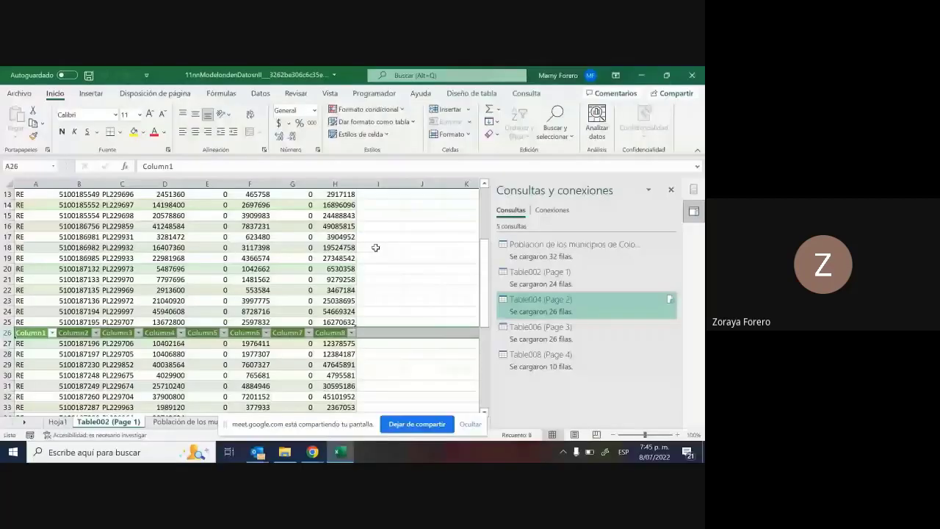
scroll(382, 255, "down", 2)
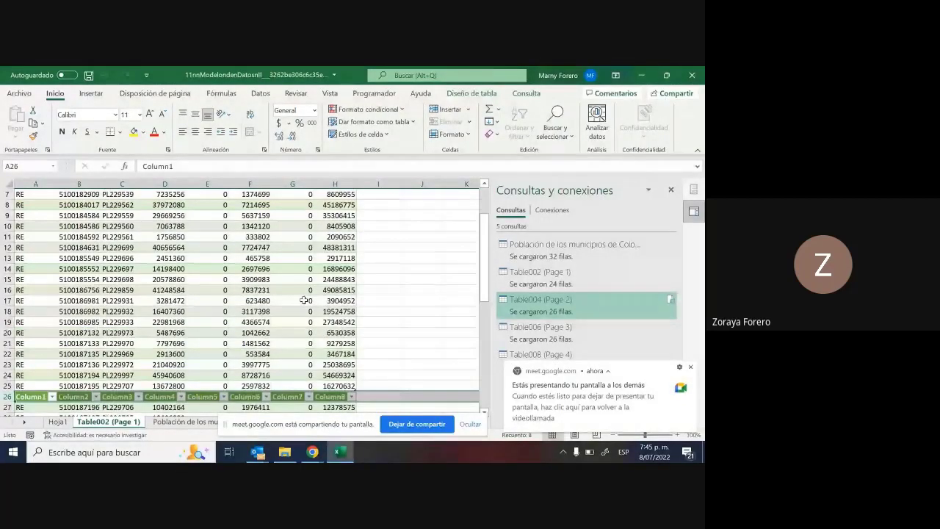
scroll(238, 261, "down", 2)
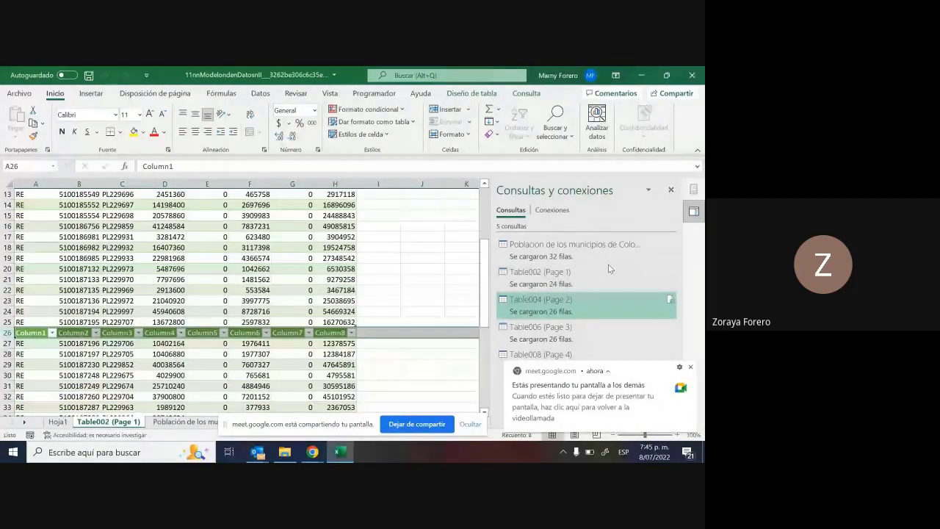
scroll(369, 306, "down", 3)
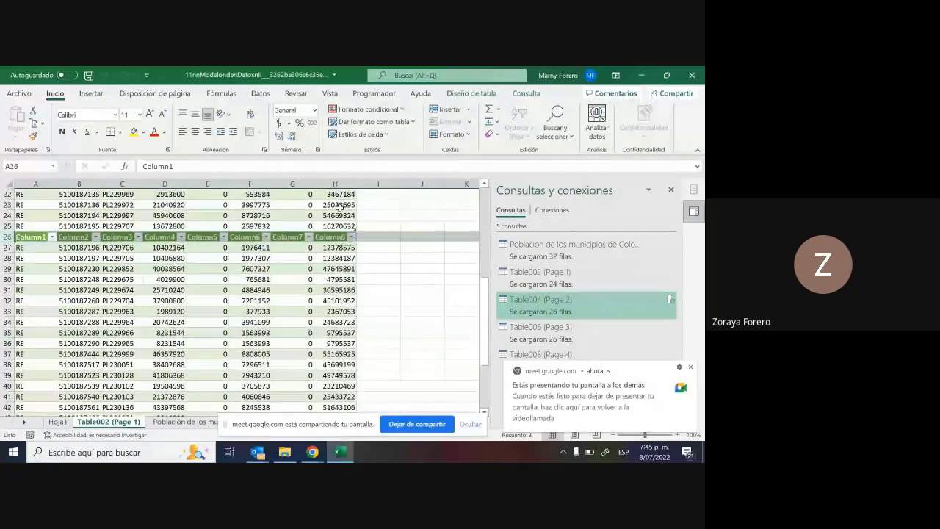
left_click_drag(340, 206, 340, 244)
scroll(126, 234, "up", 6)
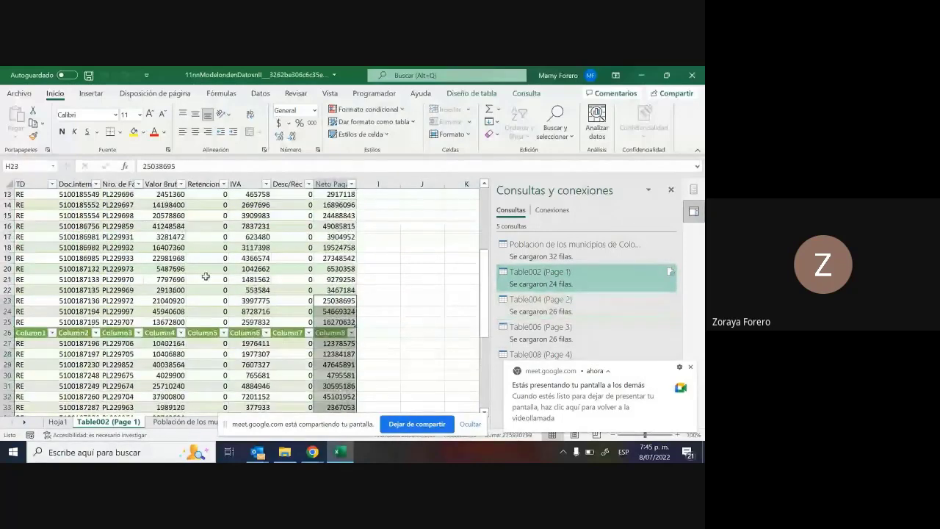
scroll(126, 231, "down", 4)
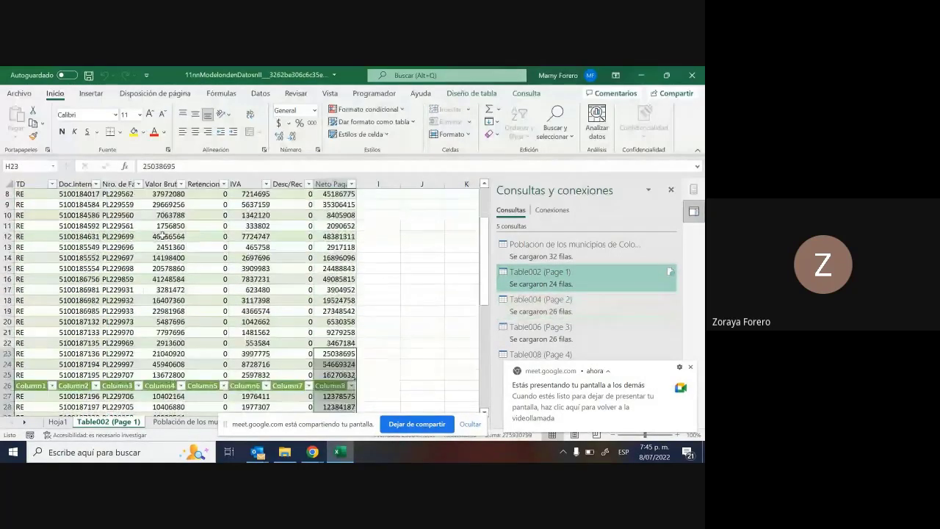
Step: Select row 26, the lower table's header row, and check which row operations are available for it
left_click(9, 300)
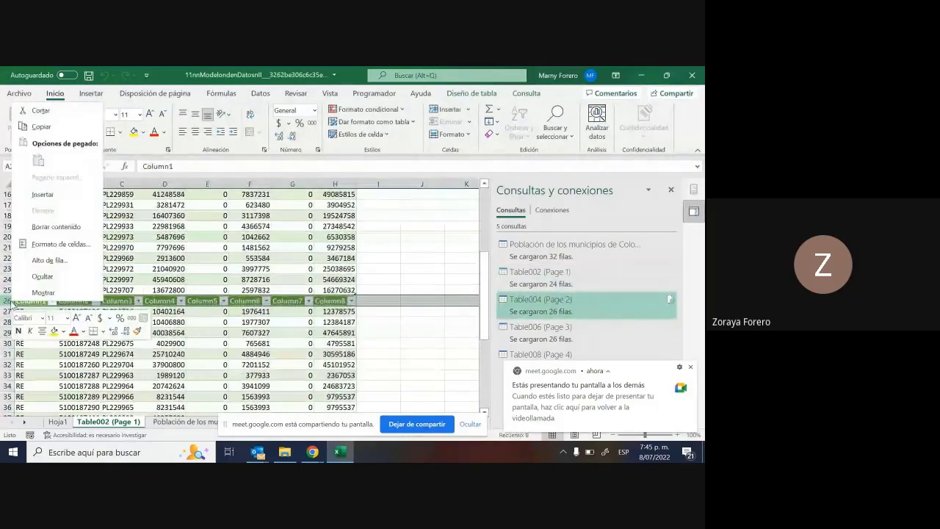
right_click(9, 301)
left_click(322, 296)
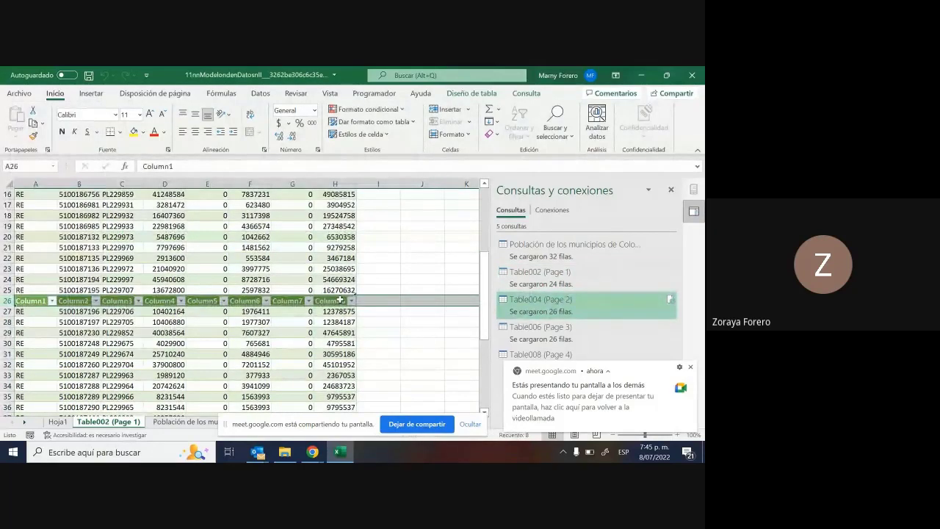
scroll(200, 322, "up", 3)
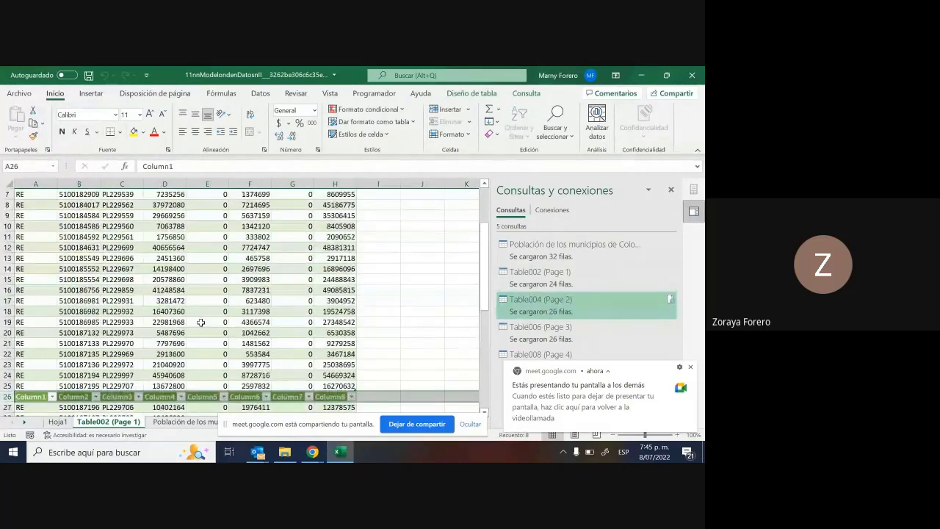
scroll(200, 321, "down", 3)
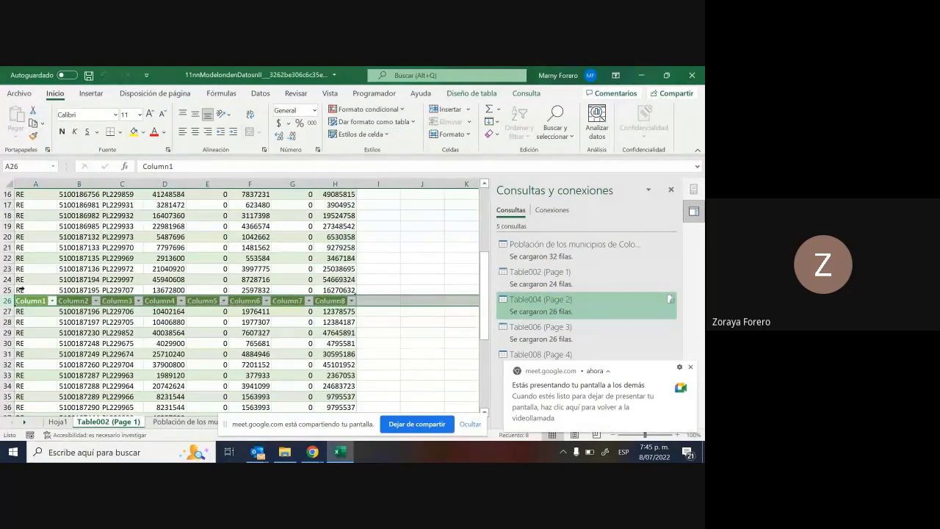
right_click(521, 334)
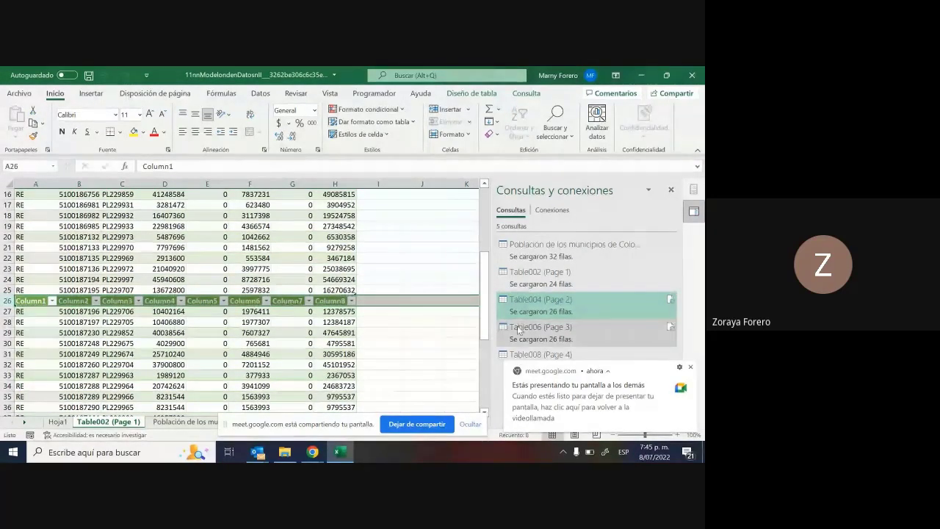
left_click(551, 314)
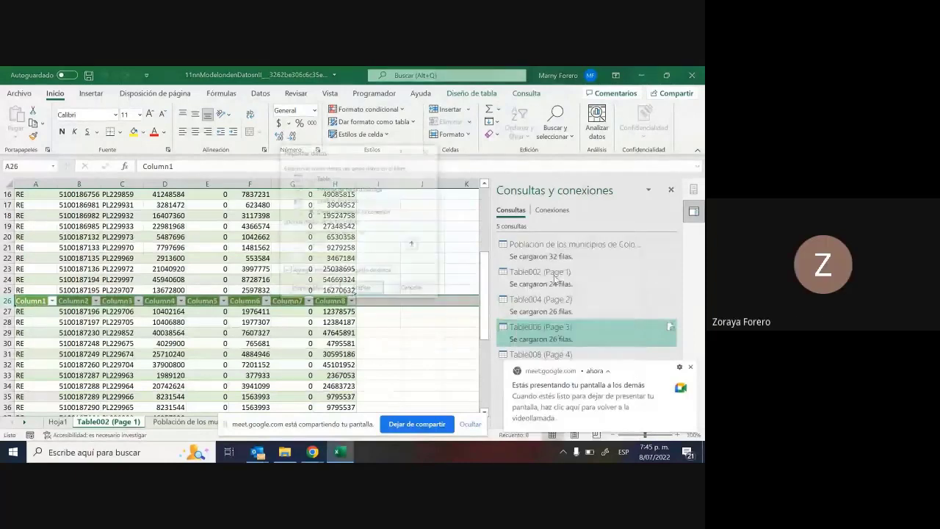
left_click(309, 177)
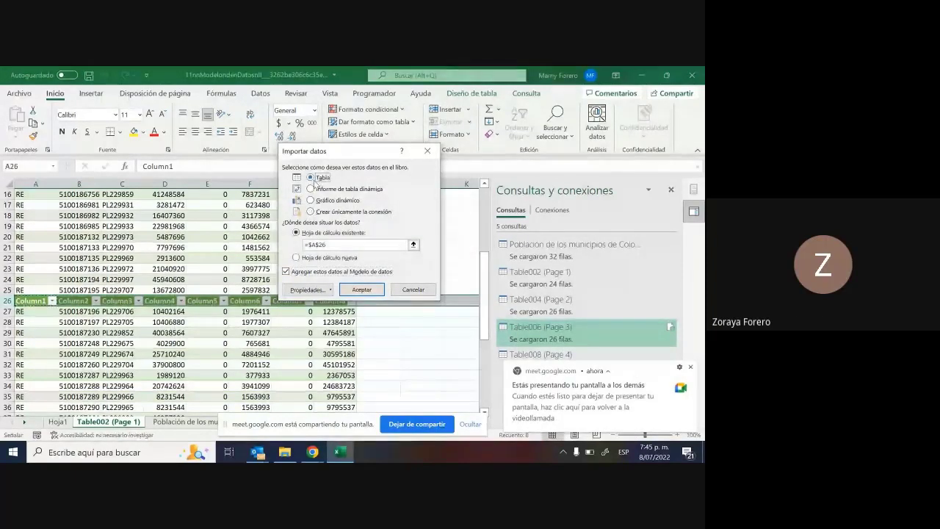
left_click(297, 256)
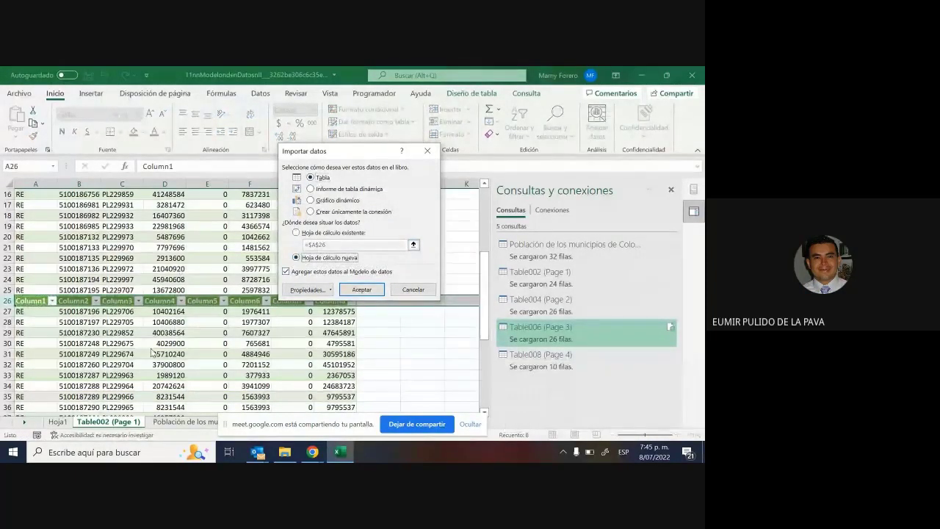
left_click(427, 150)
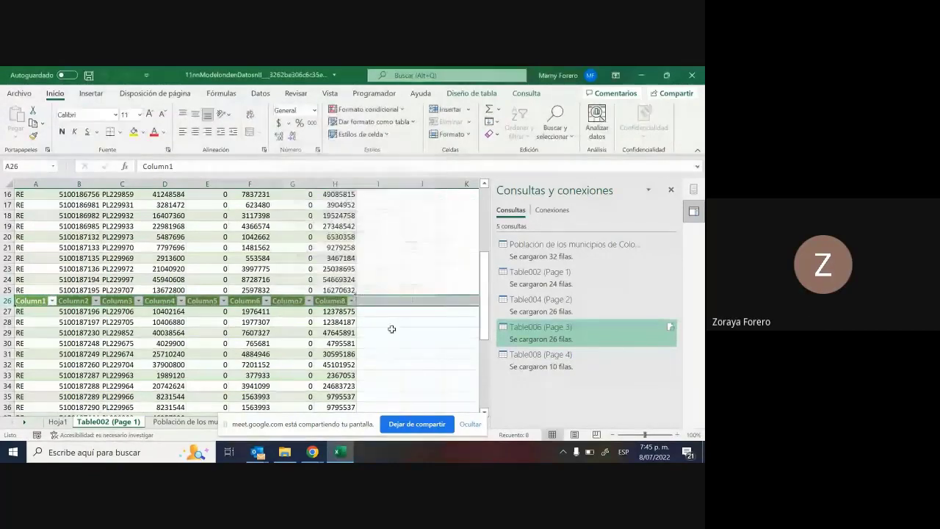
Step: Load the Table006 (Page 3) query as a table into the existing sheet at cell A53, directly below the stacked tables
scroll(87, 270, "down", 10)
left_click(56, 269)
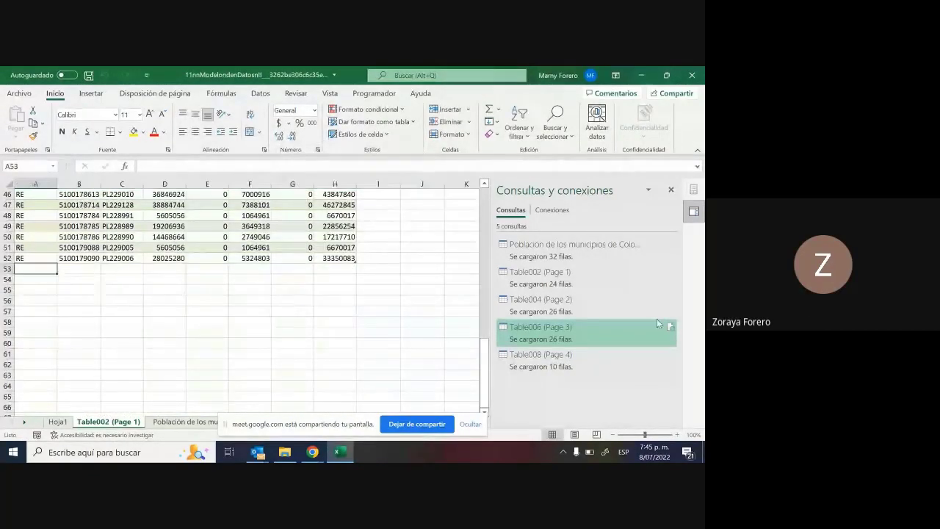
right_click(656, 323)
left_click(581, 313)
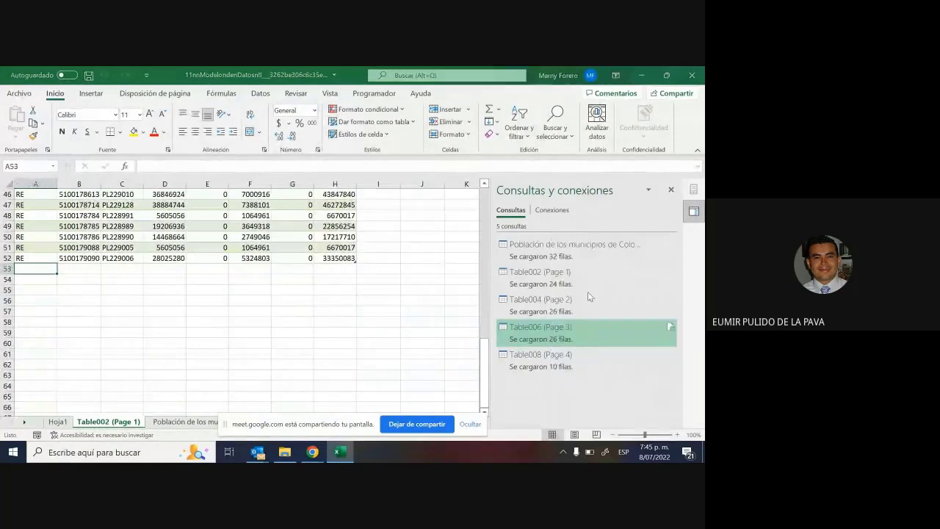
left_click(309, 178)
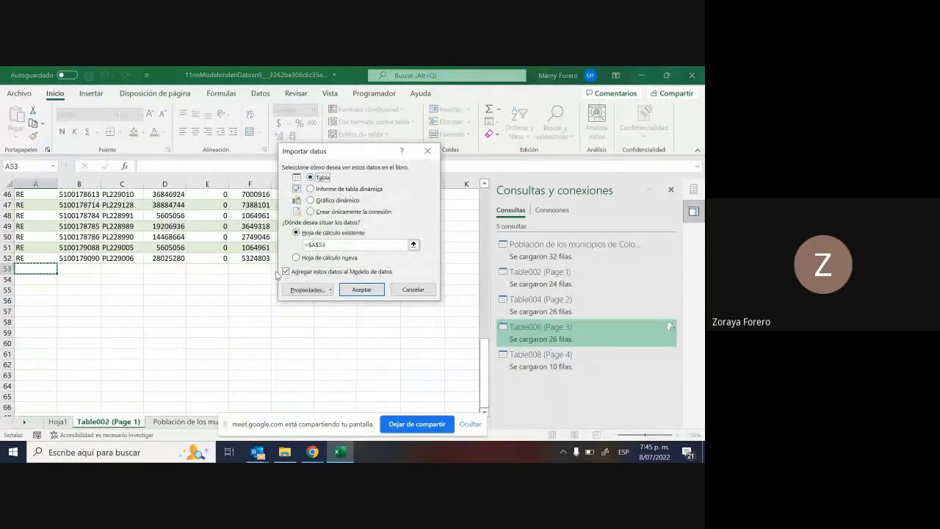
left_click(296, 257)
left_click(298, 234)
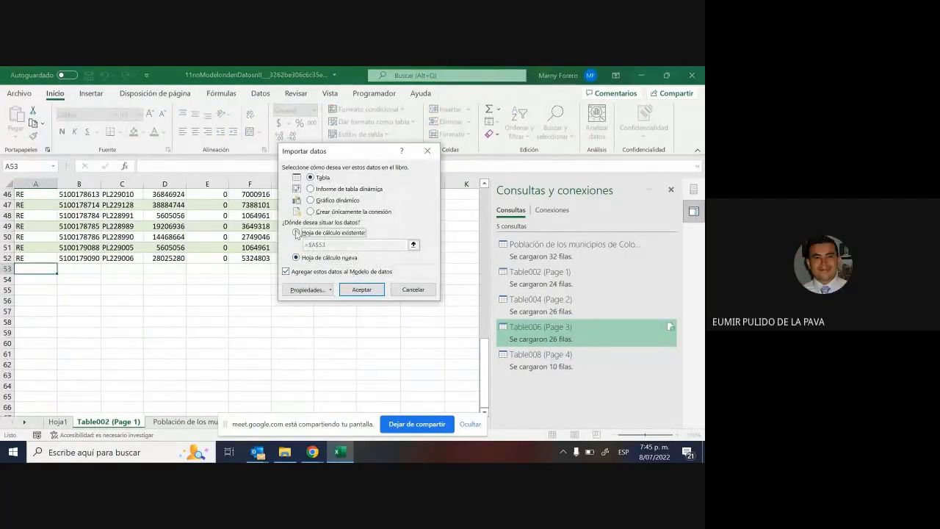
left_click(361, 289)
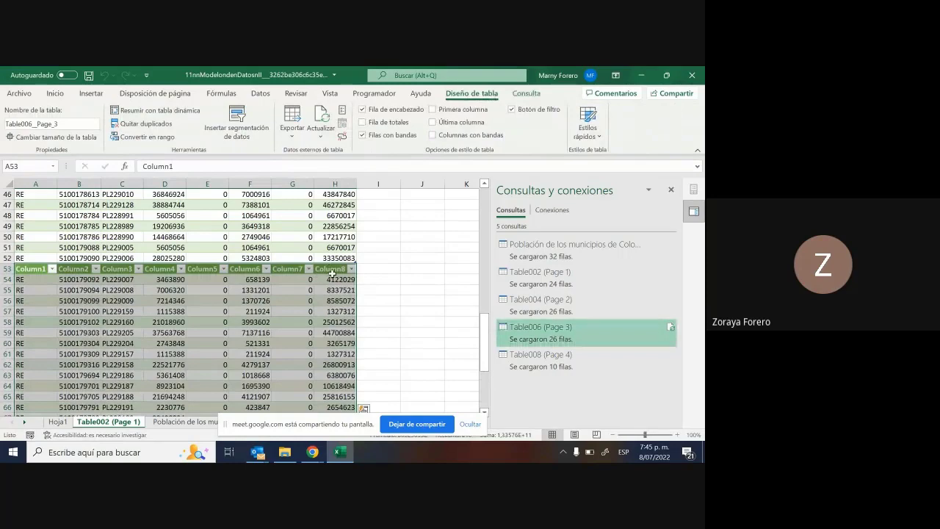
Step: Select the header cells A53:H53, compare them with the tables above, and check the workbook's connections before returning to its queries
left_click_drag(334, 269, 29, 269)
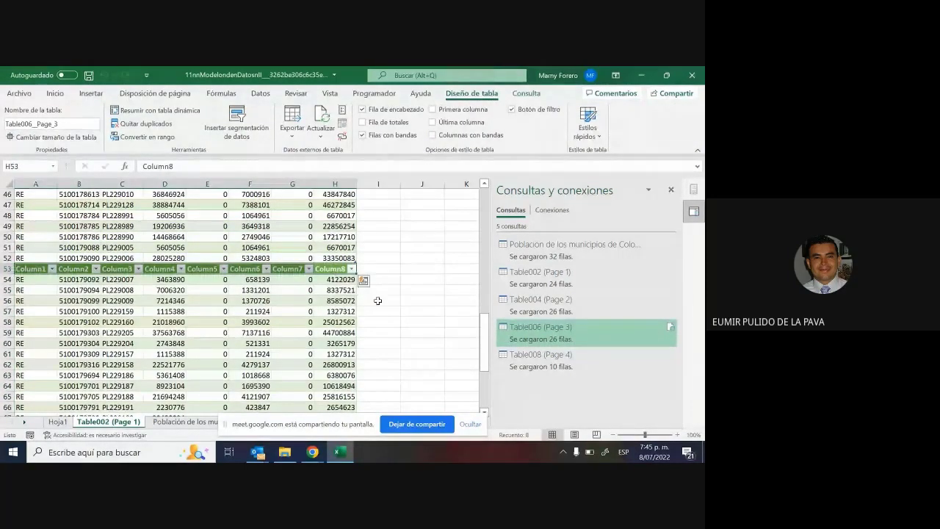
scroll(387, 325, "up", 11)
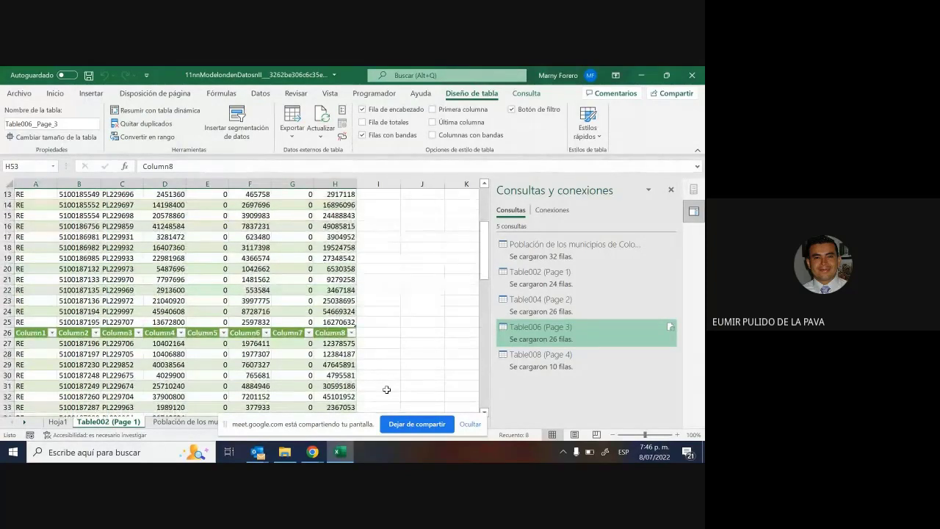
left_click(553, 212)
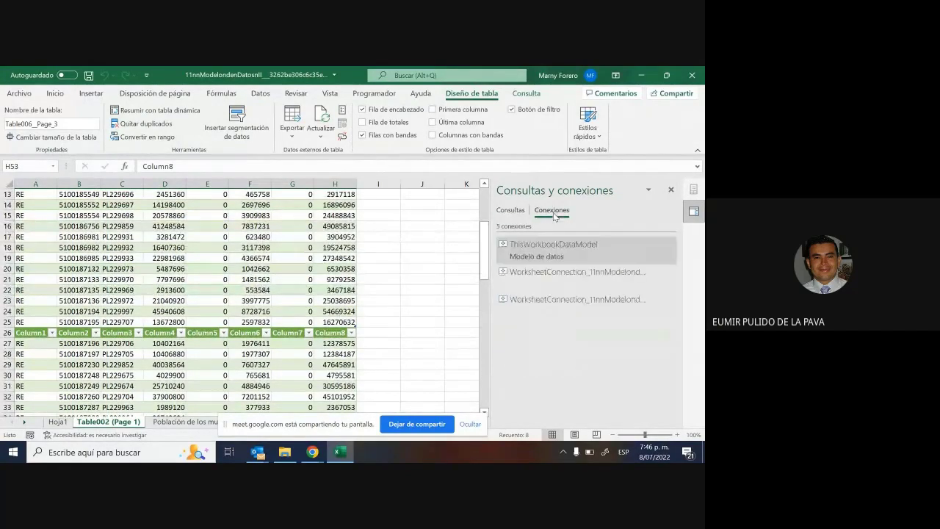
left_click(519, 209)
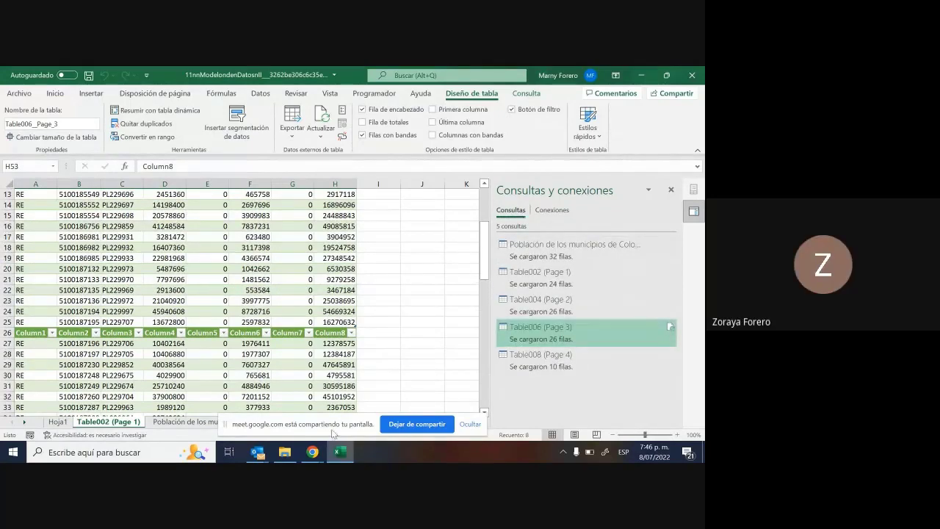
Step: Switch to the Google Meet call and stop presenting the screen
mouse_move(312, 452)
left_click(290, 418)
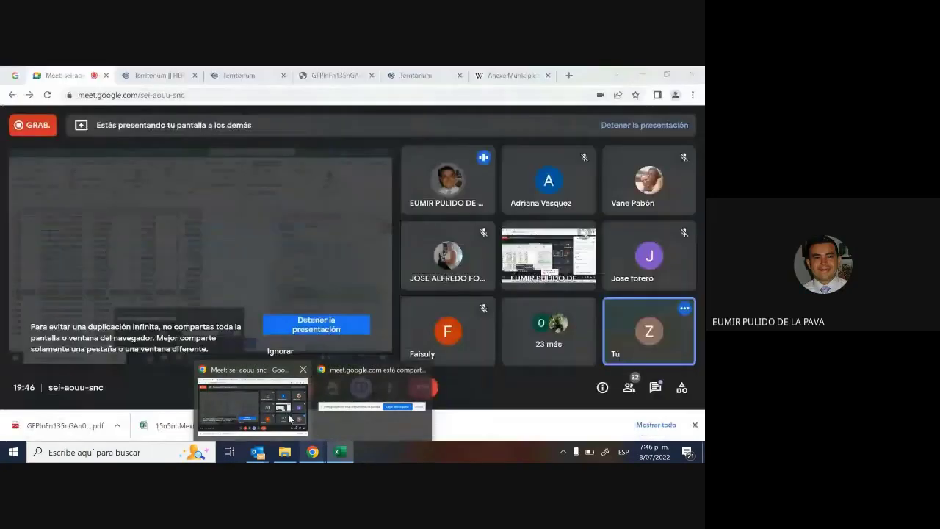
left_click(370, 425)
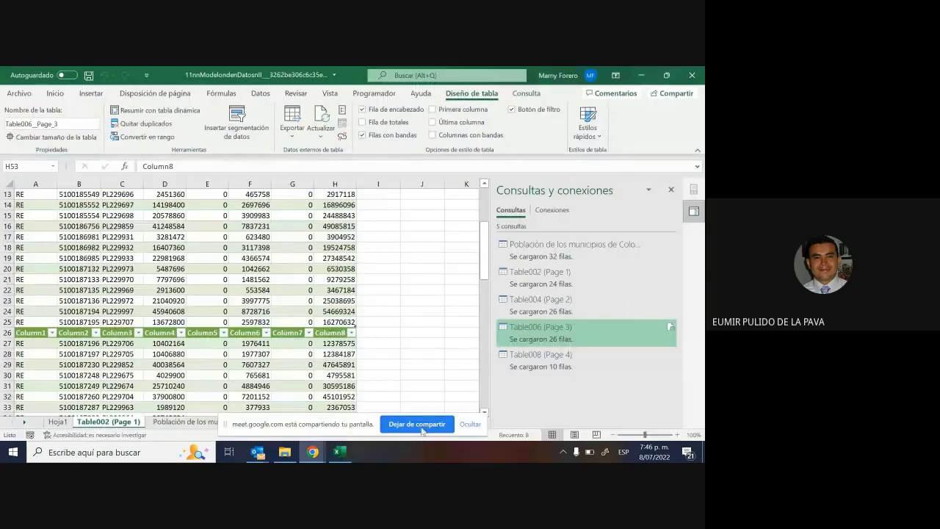
left_click(421, 429)
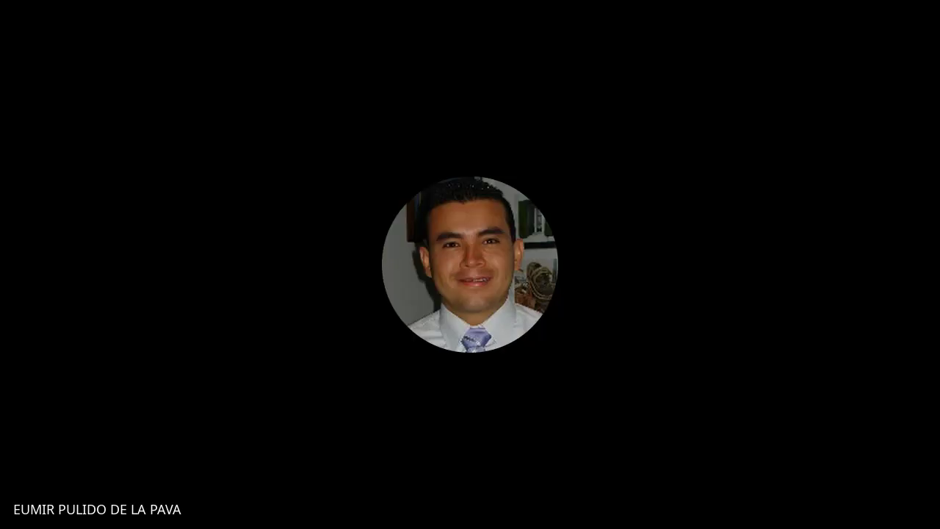